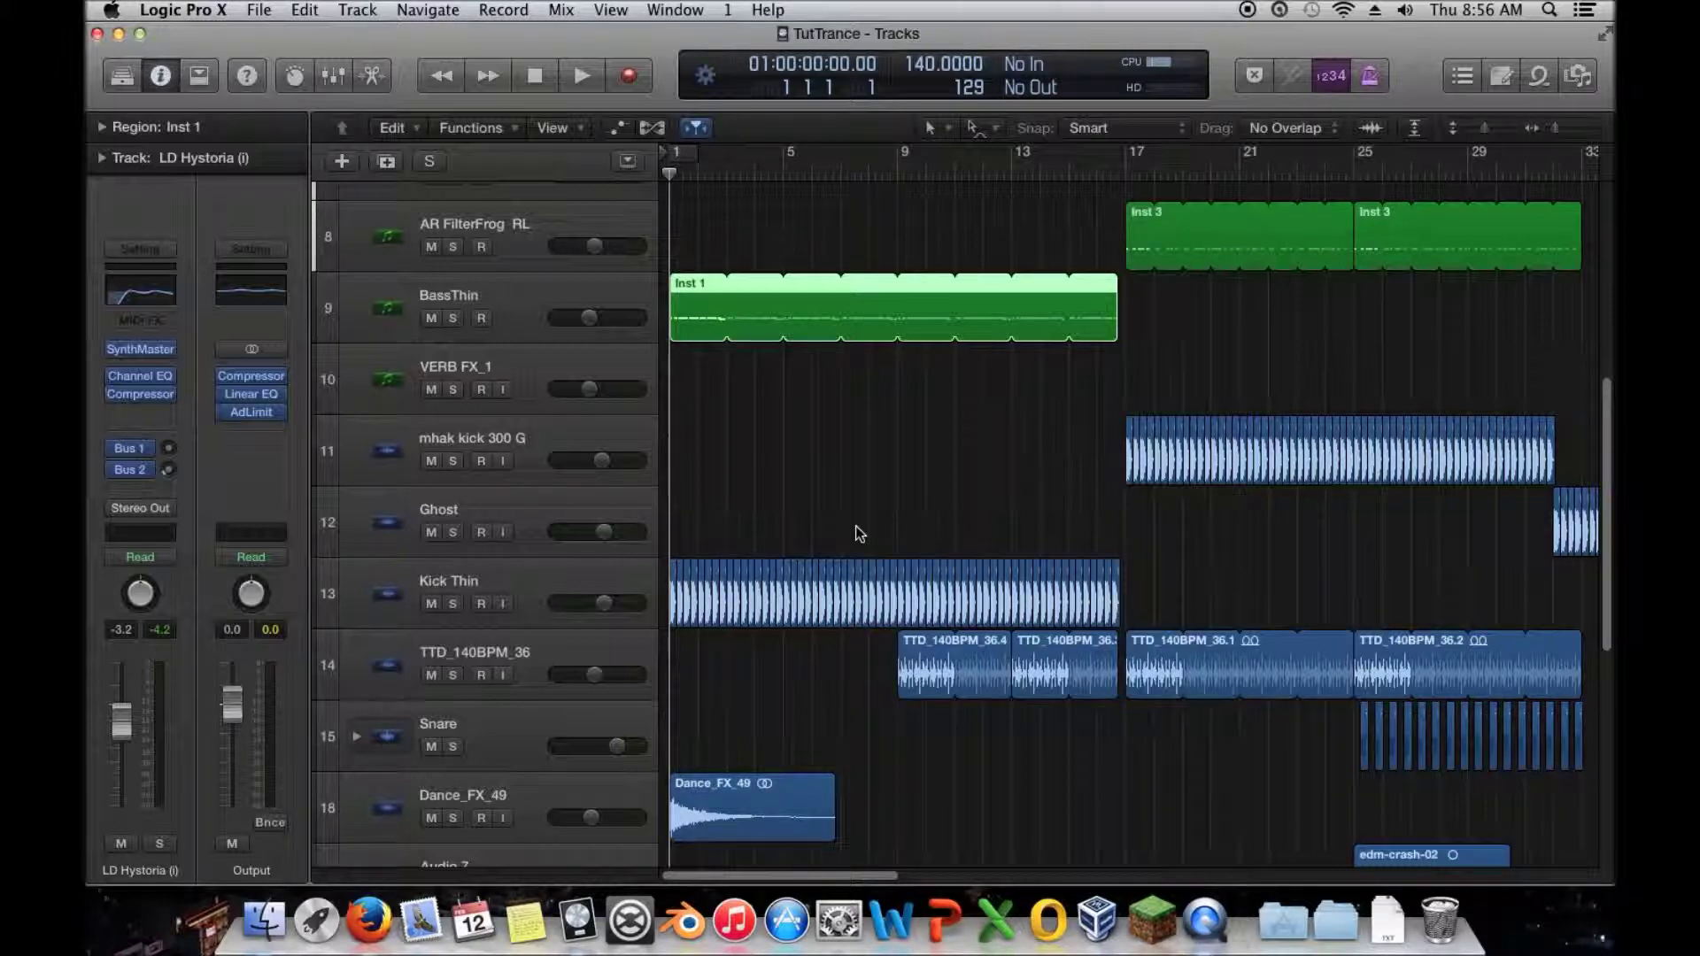
# Step: Play the arrangement from the start to about bar 20, stop playback, and return the playhead to bar 1
pyautogui.press('space')
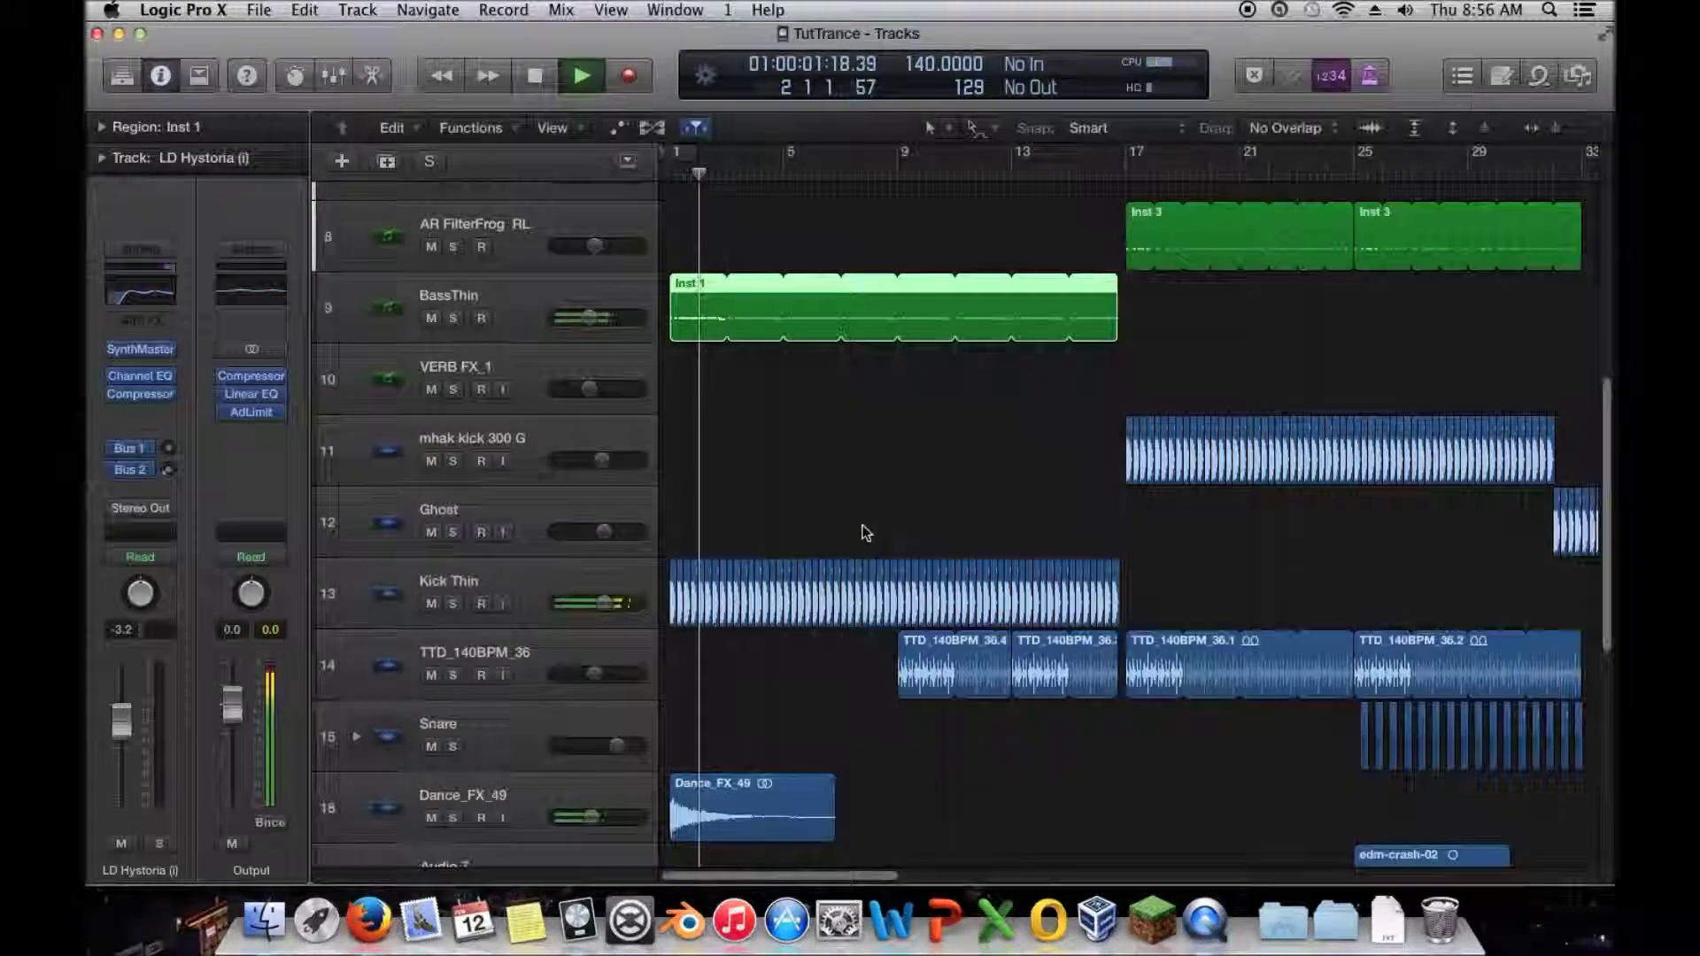
pyautogui.scroll(10, 866, 531)
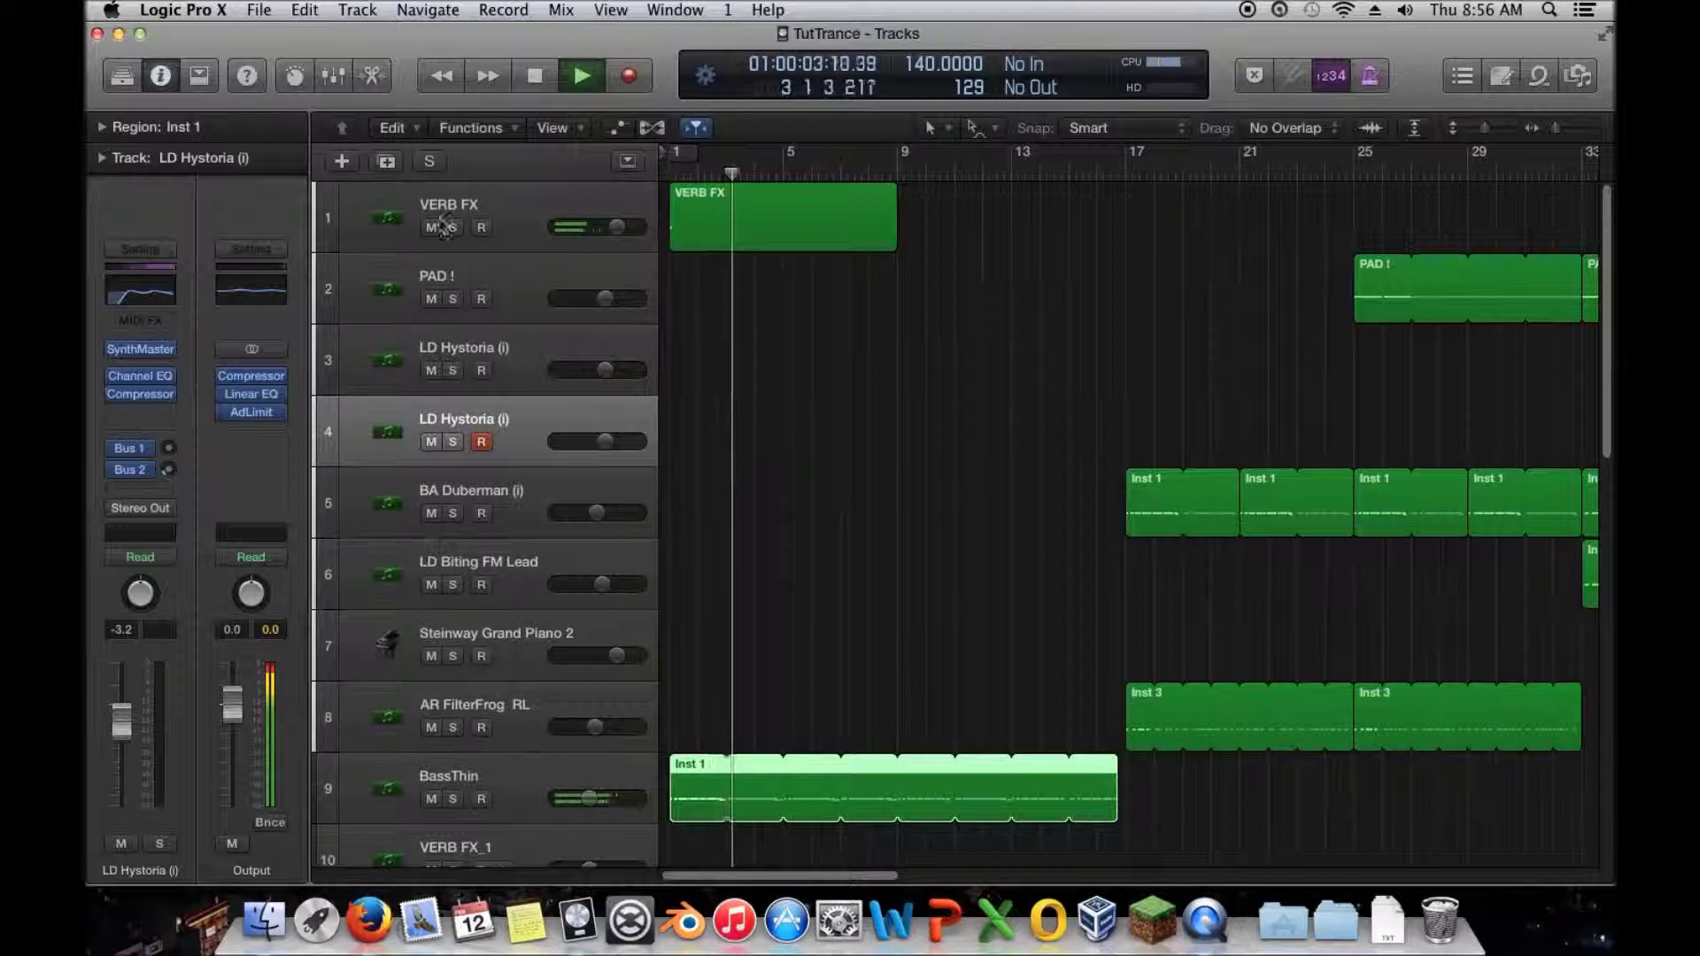
pyautogui.scroll(-10, 1018, 486)
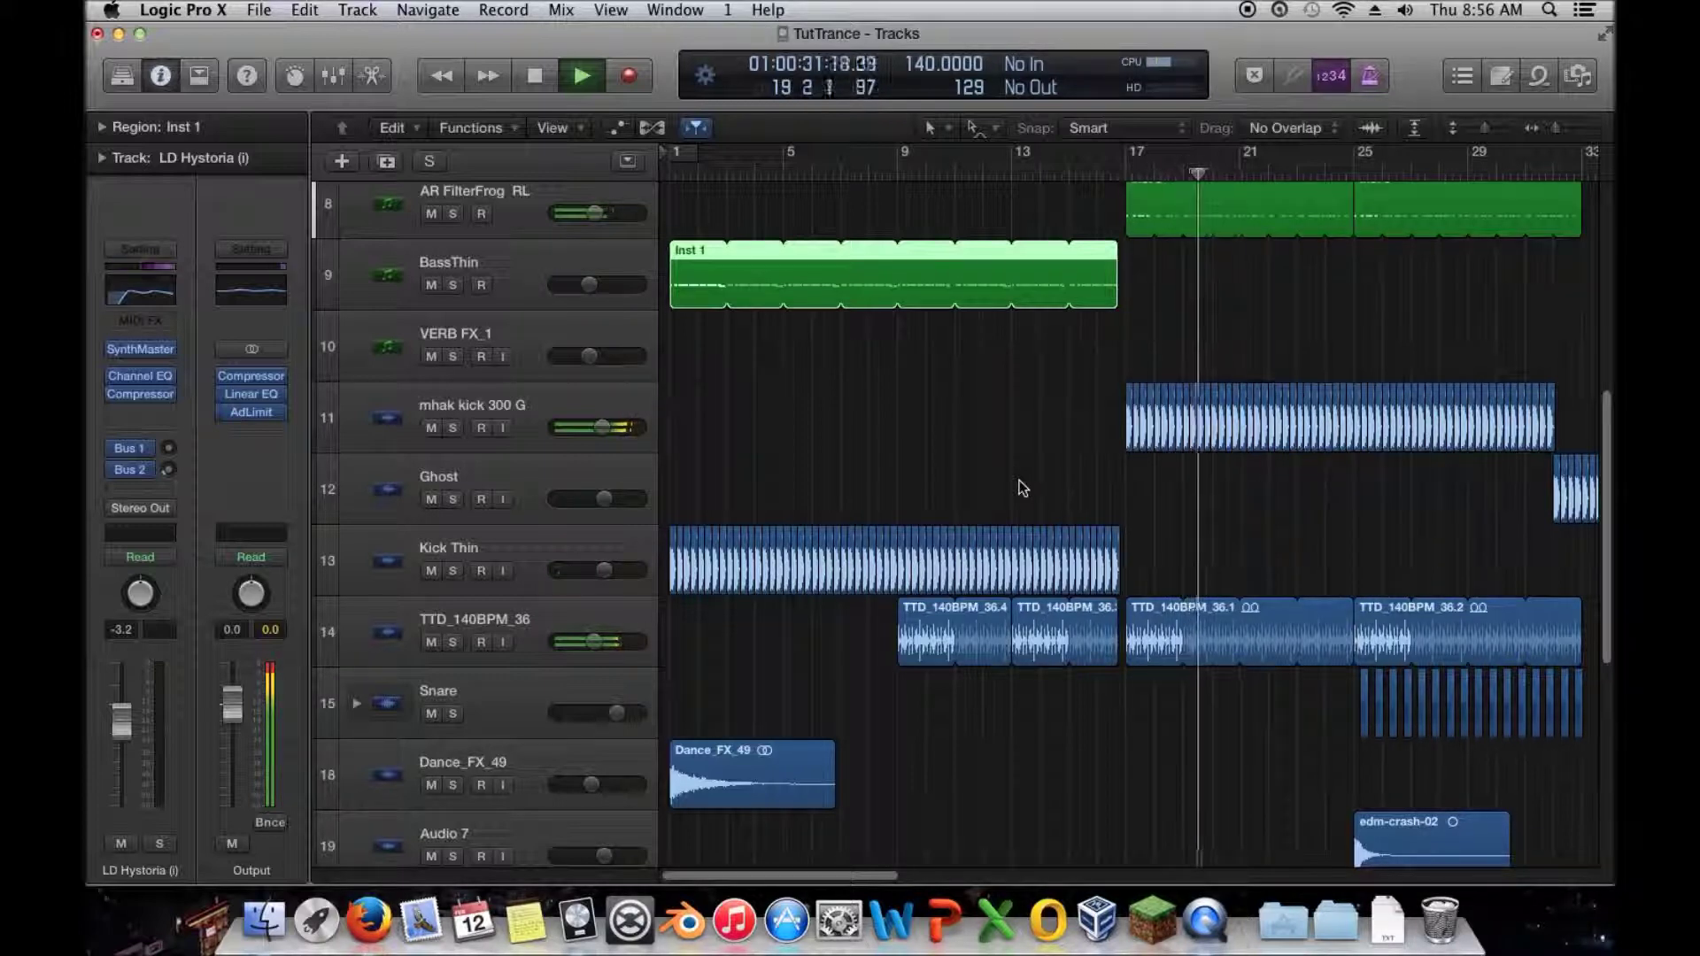
pyautogui.press('space')
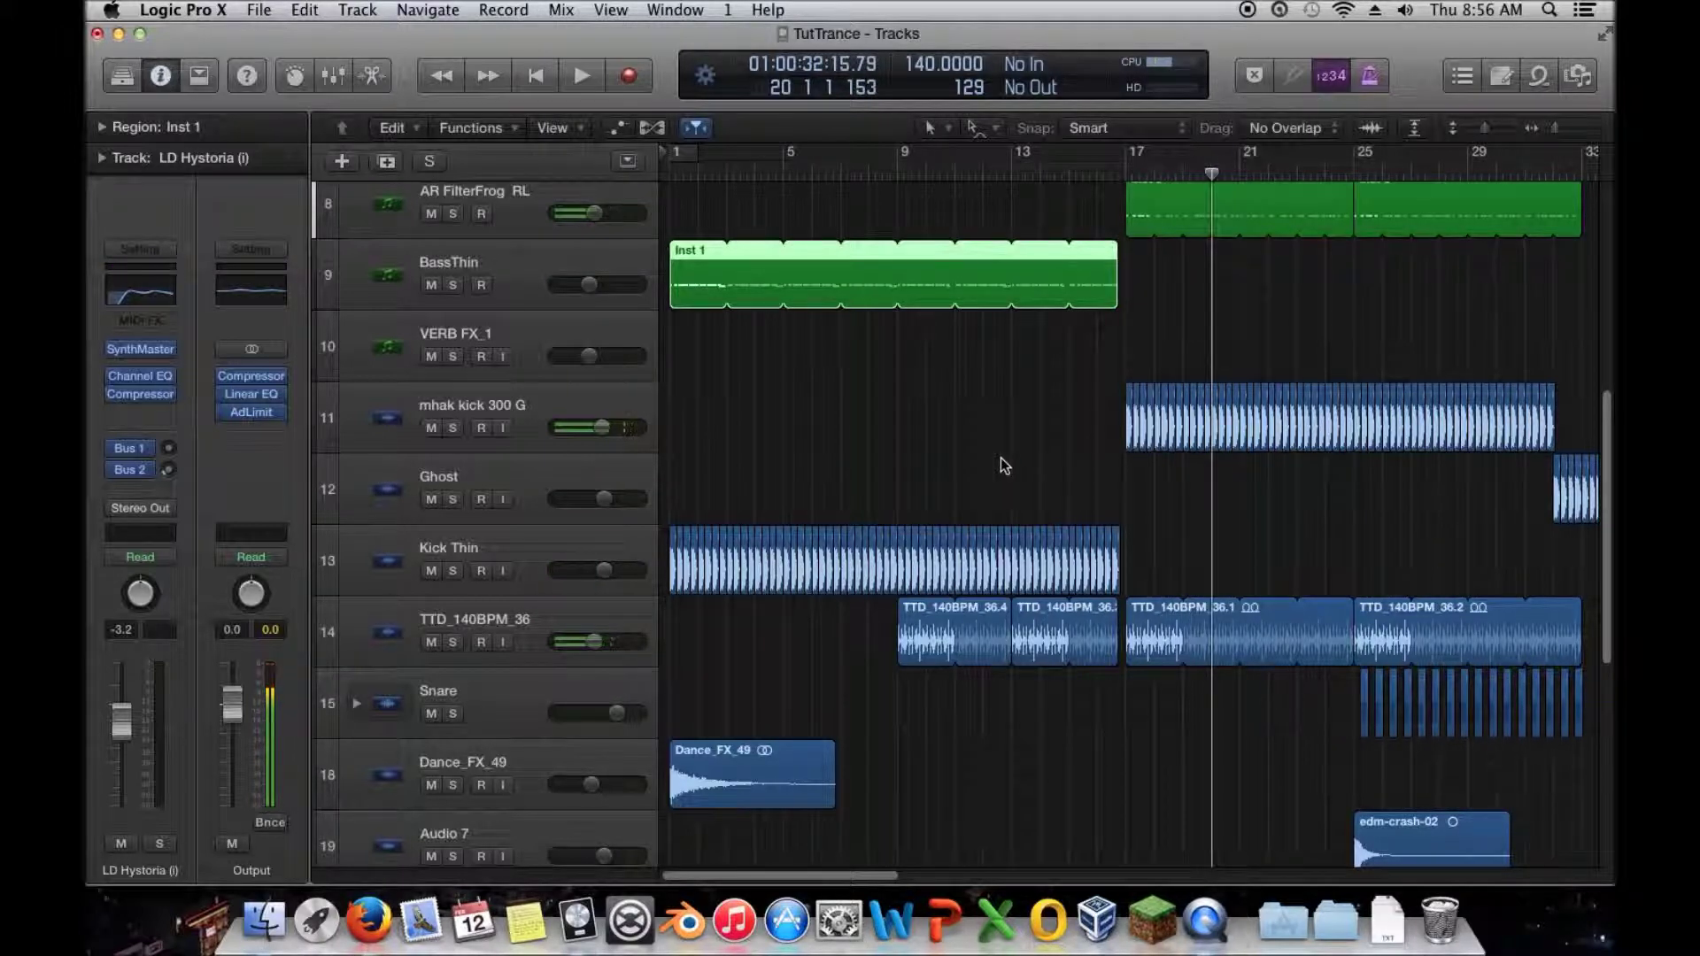
pyautogui.moveTo(1210, 173); pyautogui.dragTo(631, 204)
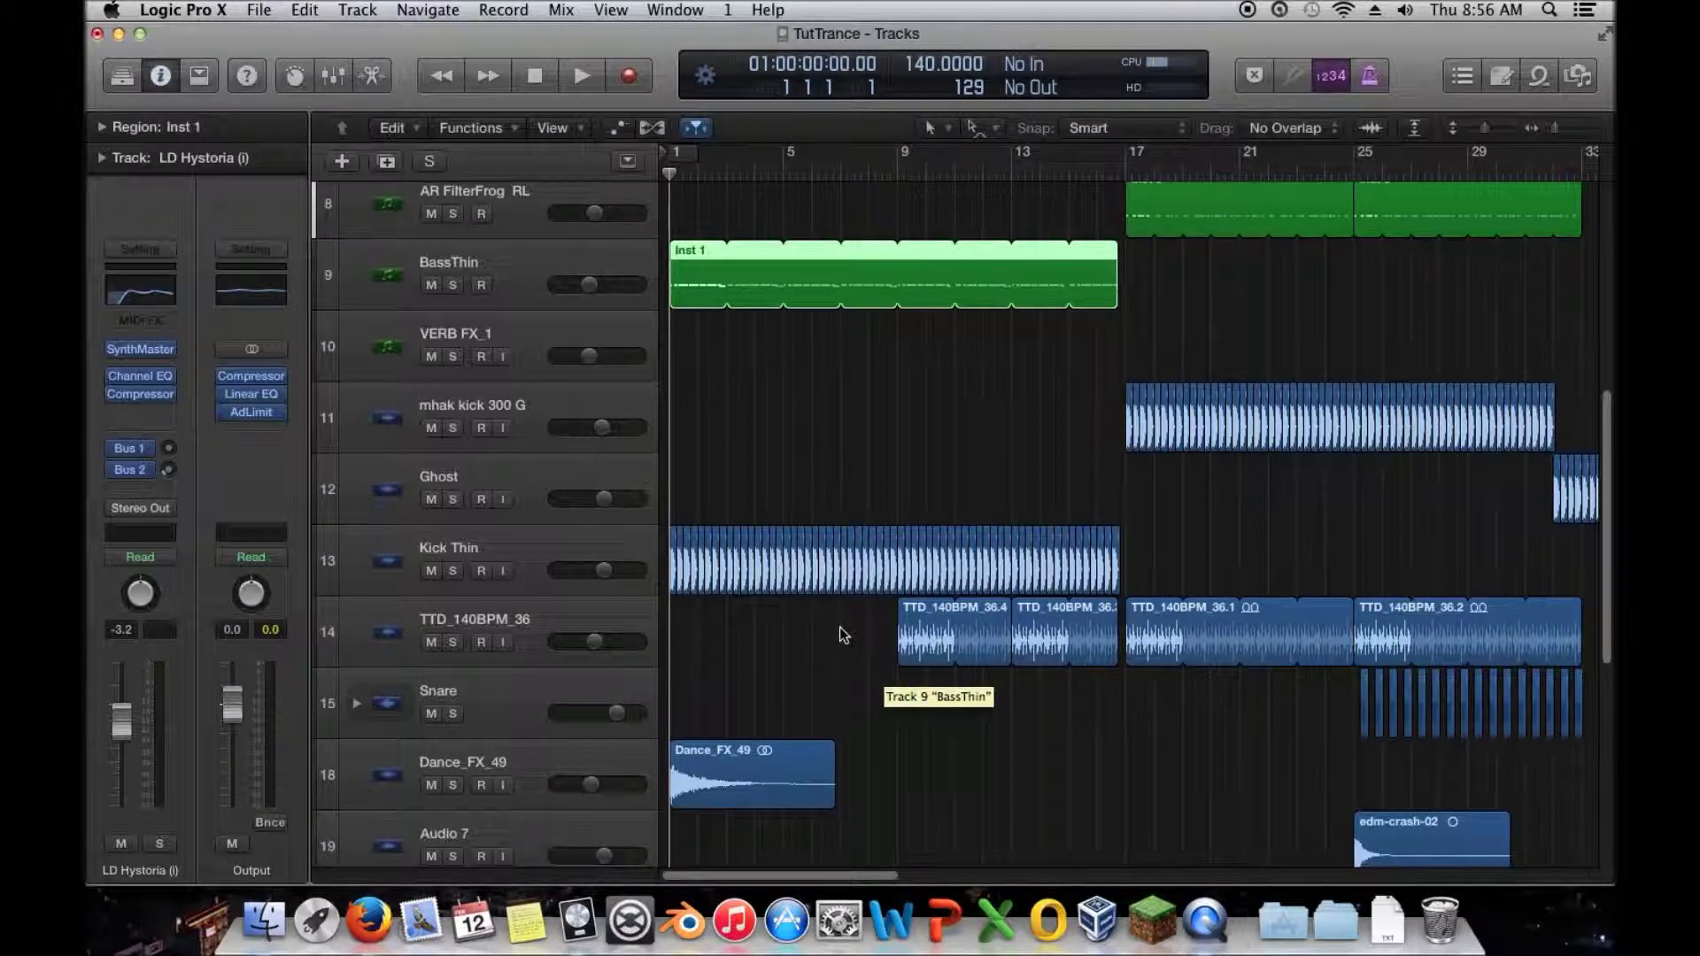
# Step: Look over the intro's kick, loop and effects tracks, play the opening with Dance_FX_49, and return the playhead to bar 1
pyautogui.scroll(-3, 808, 663)
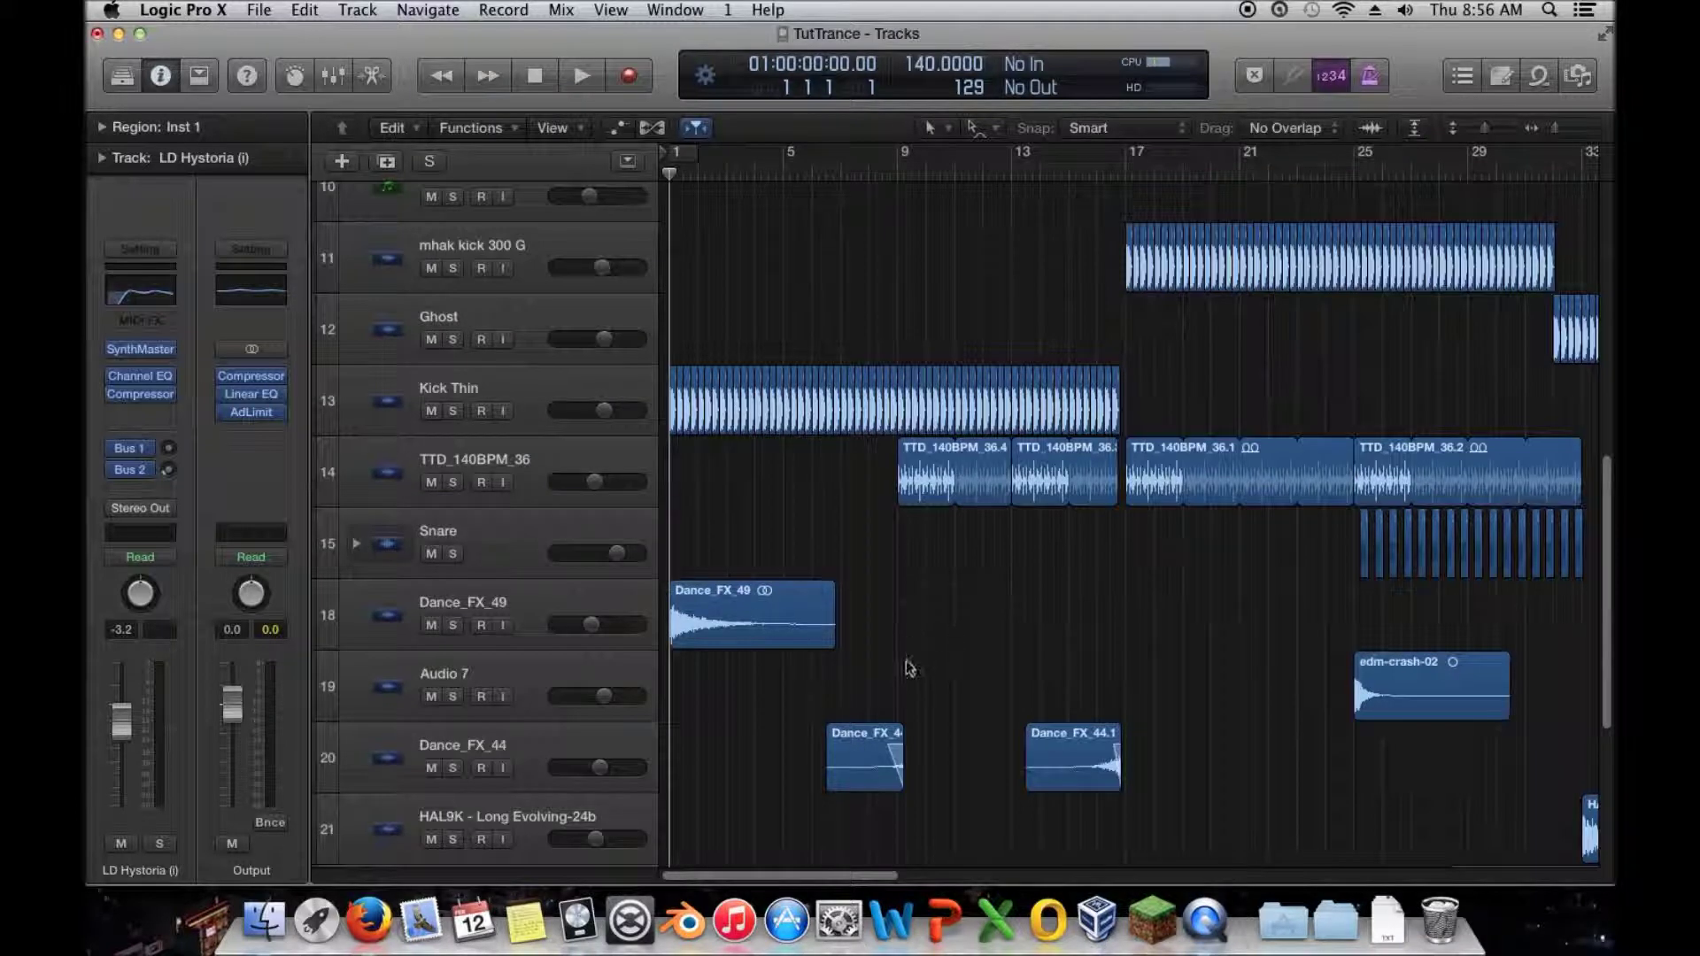
pyautogui.scroll(-2, 910, 670)
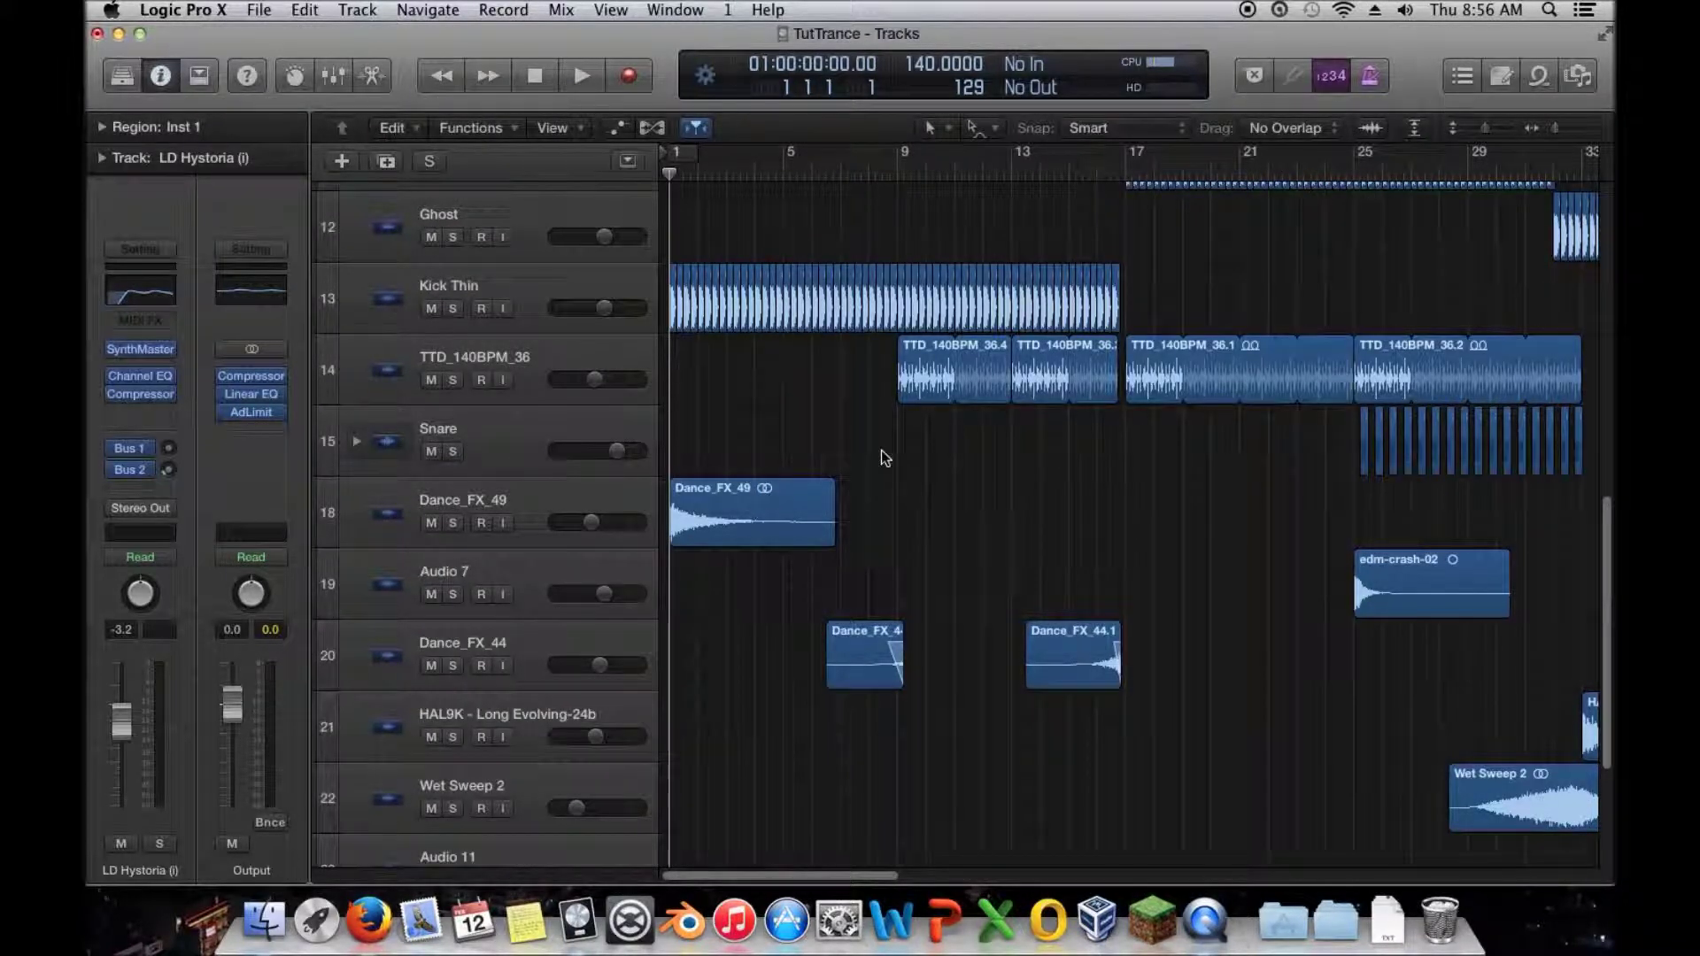
pyautogui.scroll(5, 883, 457)
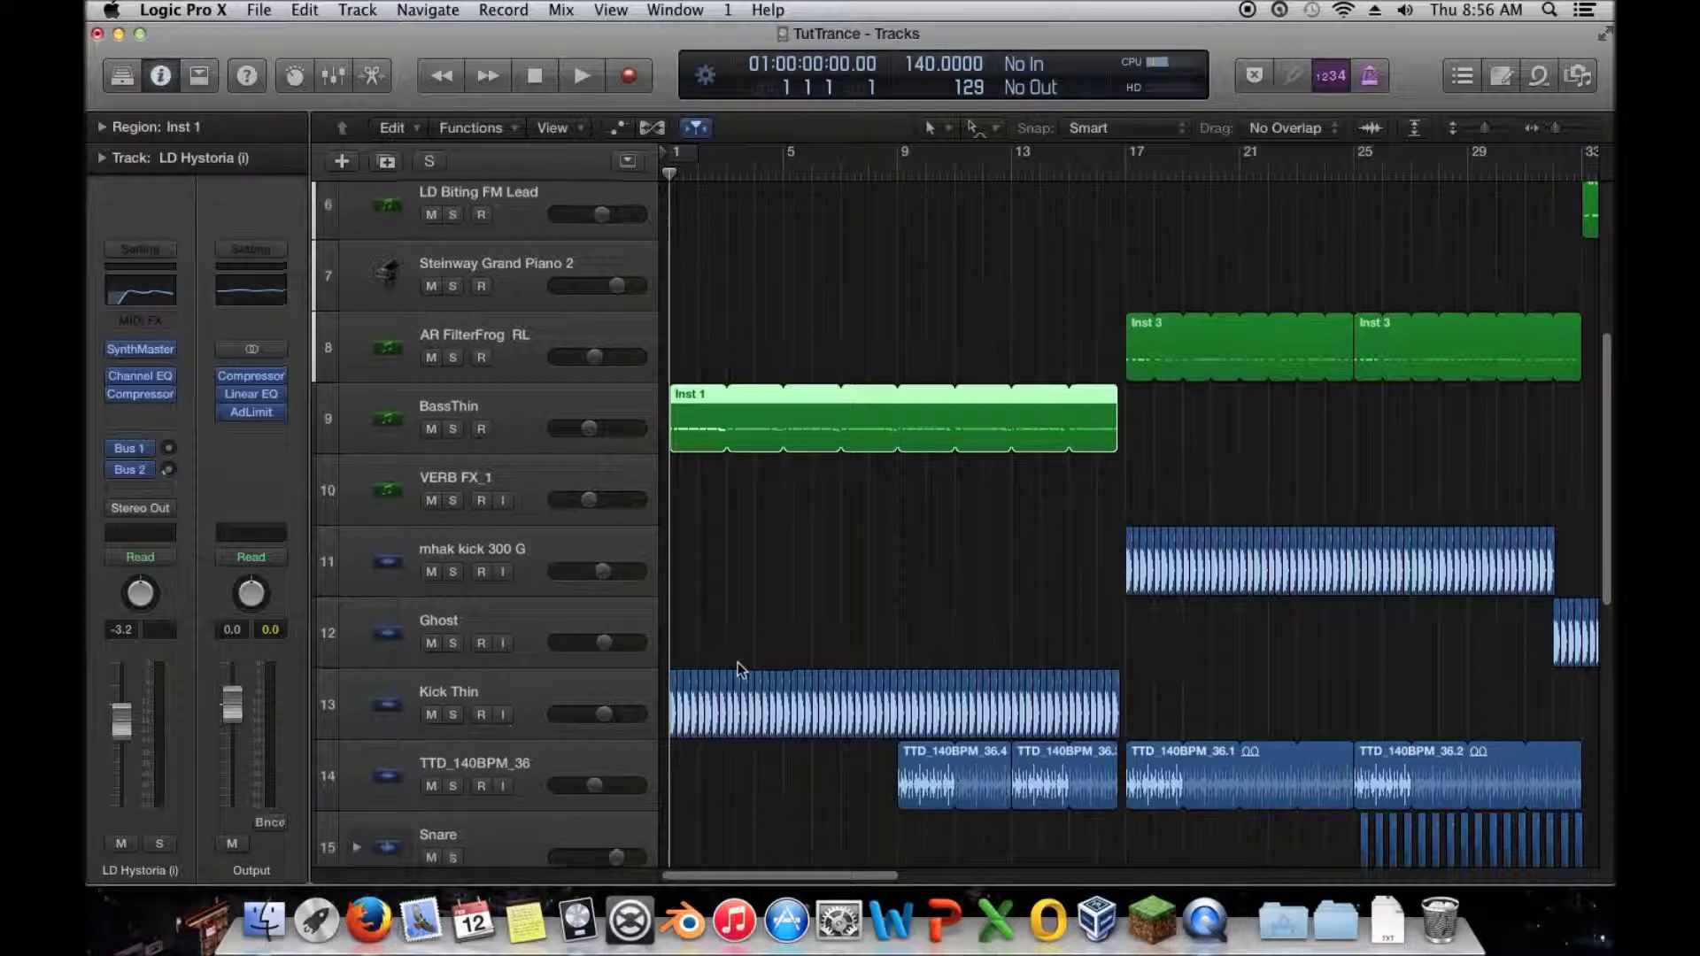
pyautogui.scroll(-3, 743, 672)
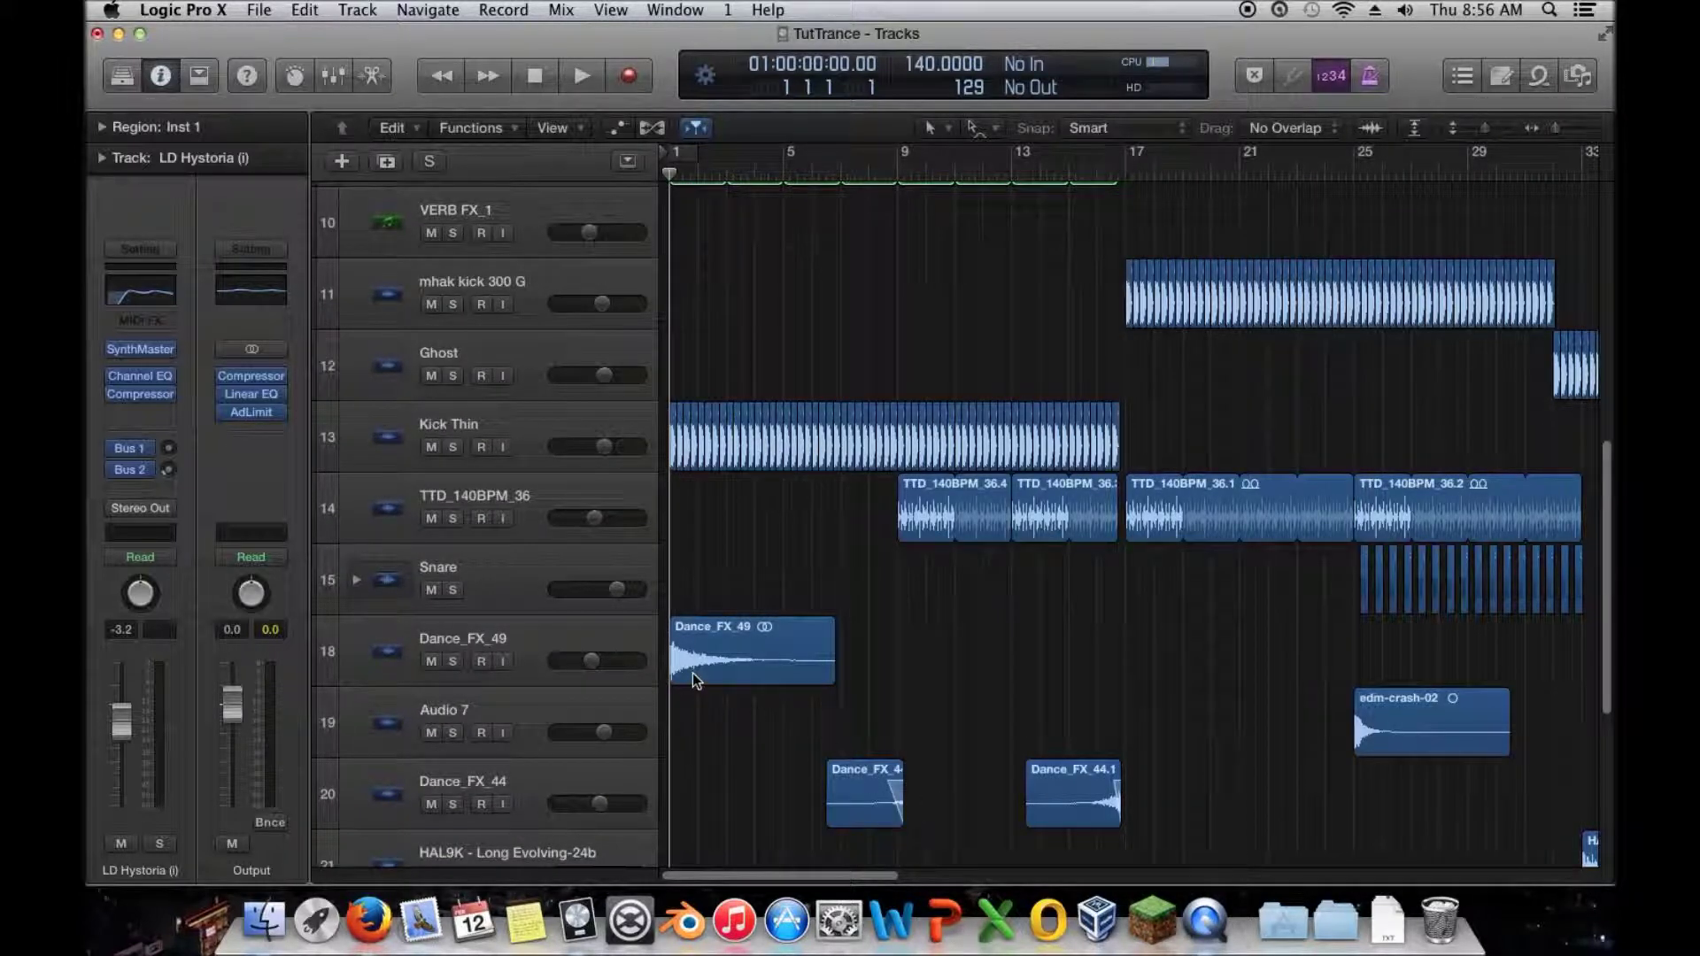
pyautogui.press('space')
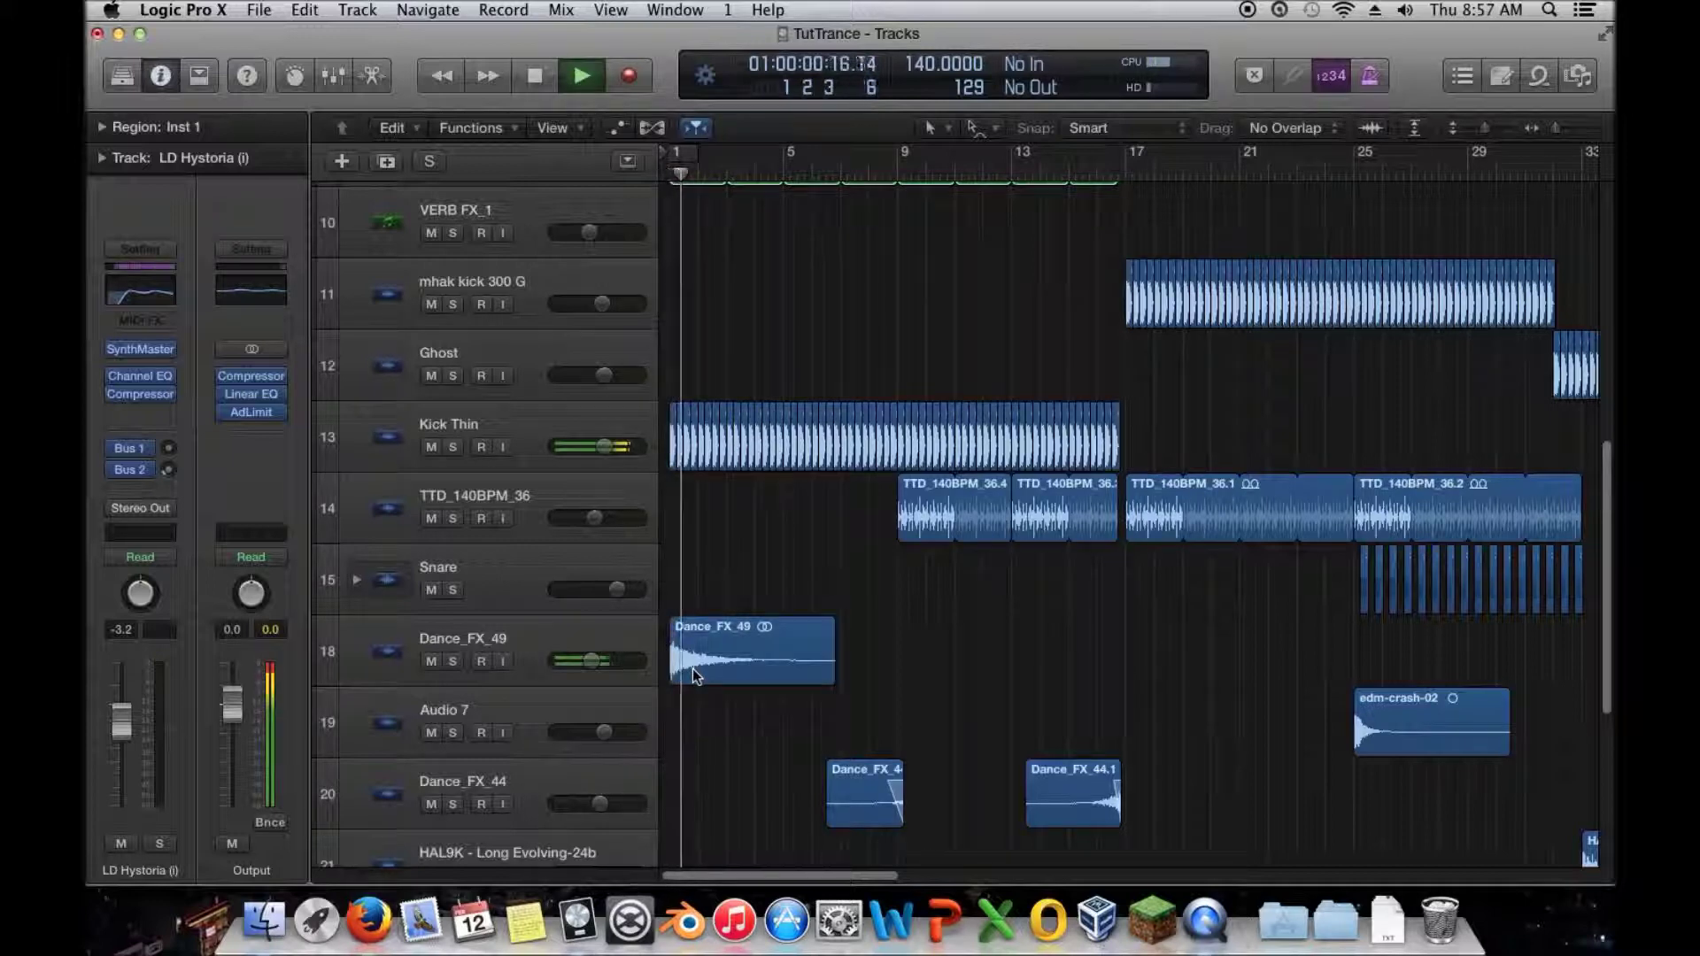
pyautogui.press('space')
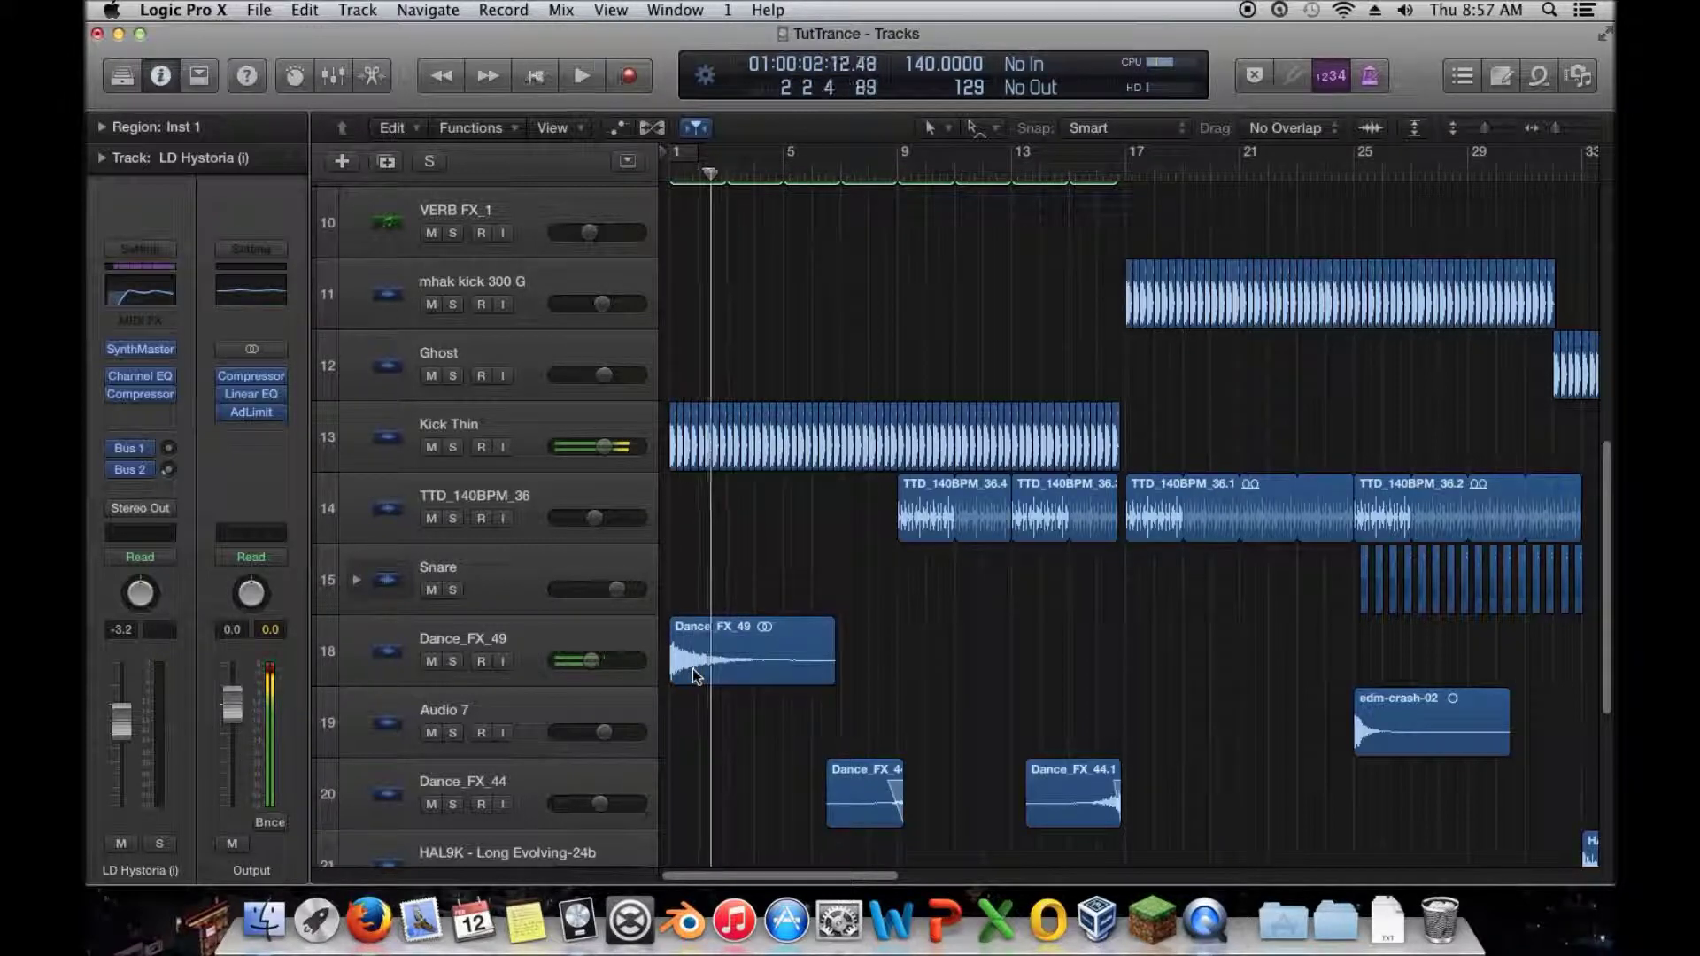
pyautogui.click(711, 504)
pyautogui.press('Return')
# Step: Solo the BassThin track, play its opening bars from bar 1, and unsolo it after stopping
pyautogui.scroll(3, 717, 358)
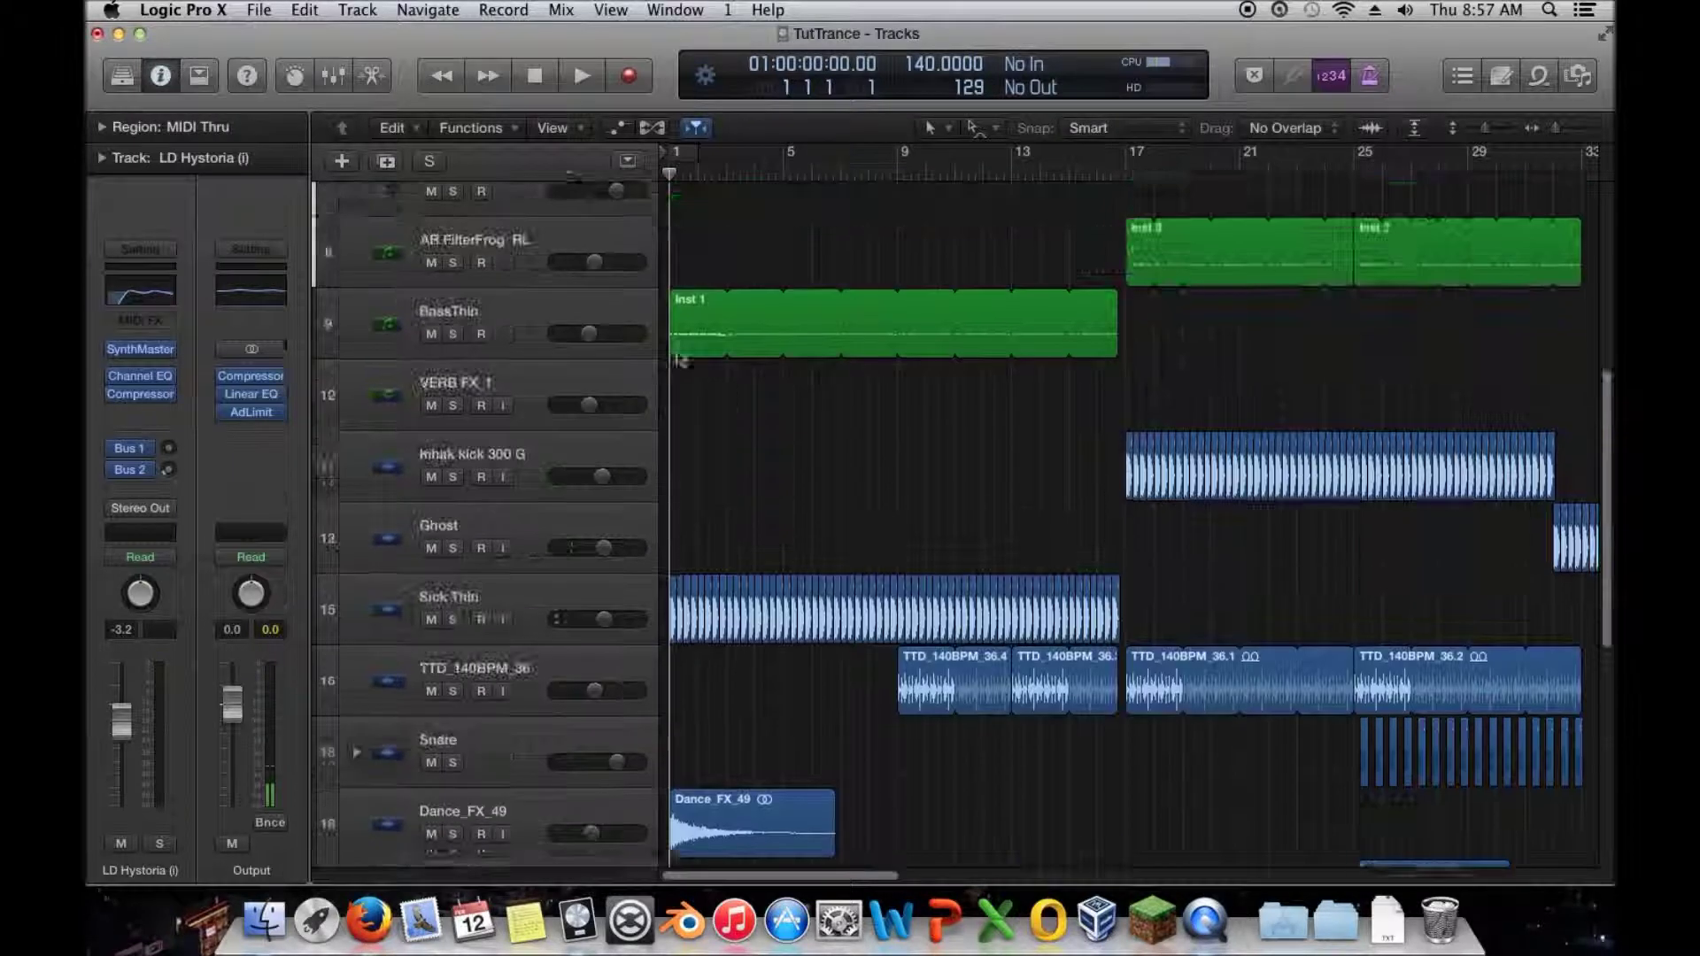
pyautogui.click(454, 348)
pyautogui.press('space')
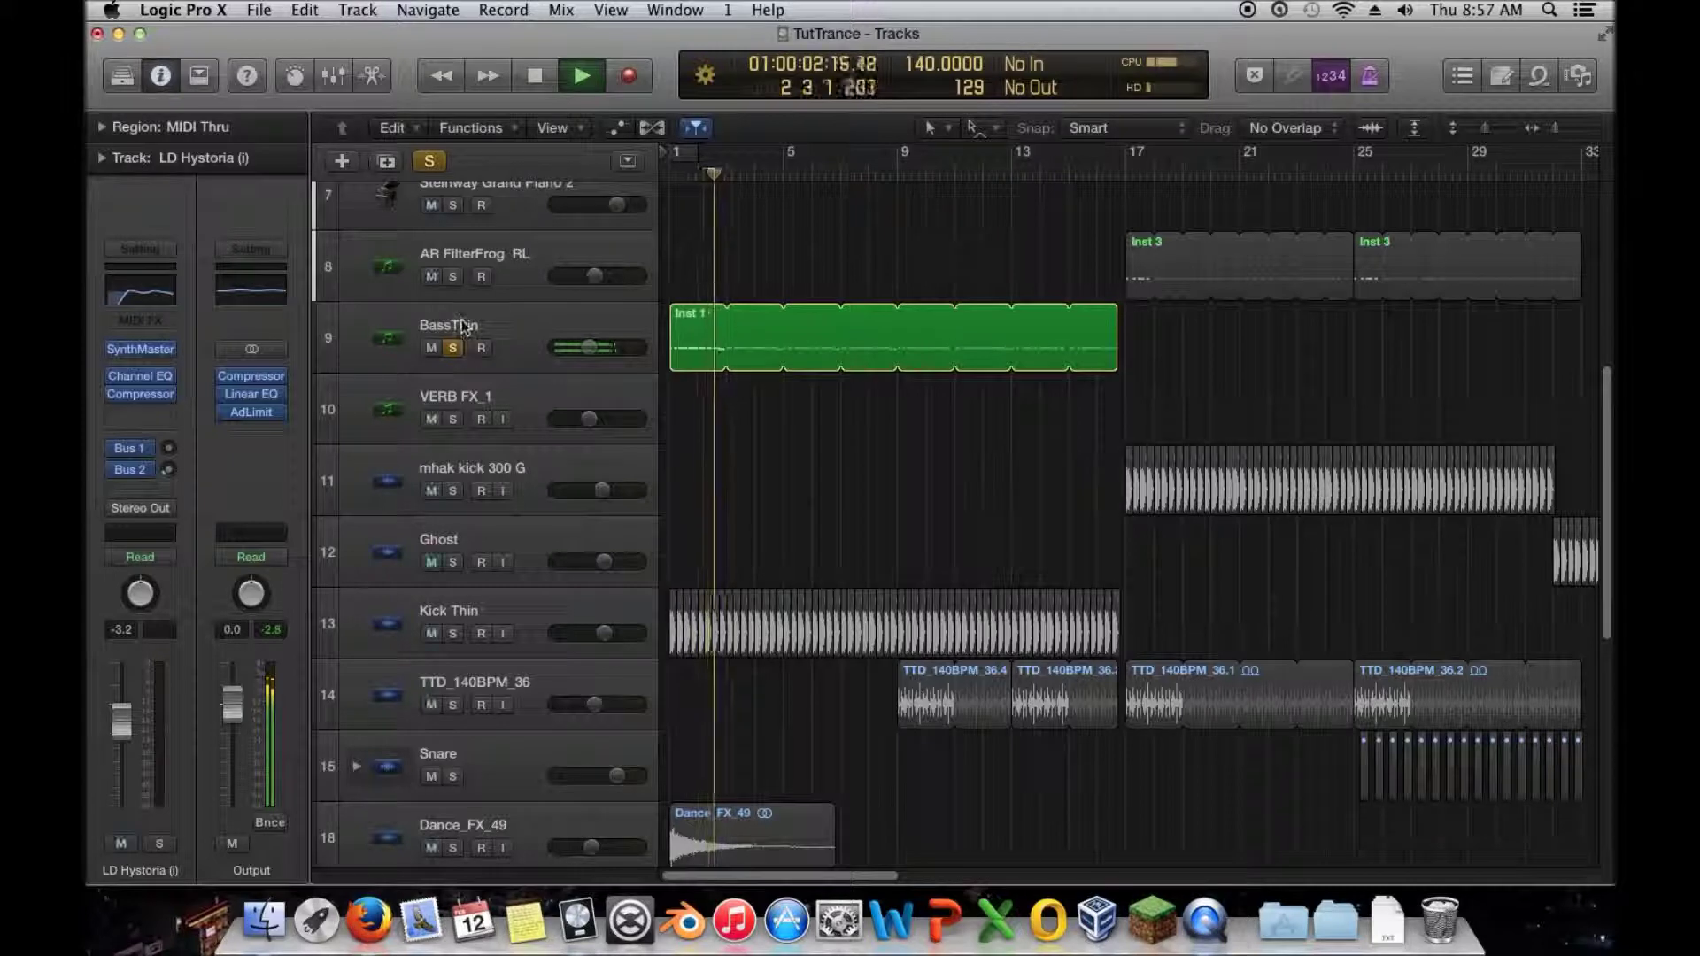
pyautogui.click(462, 328)
pyautogui.press('space')
pyautogui.click(453, 348)
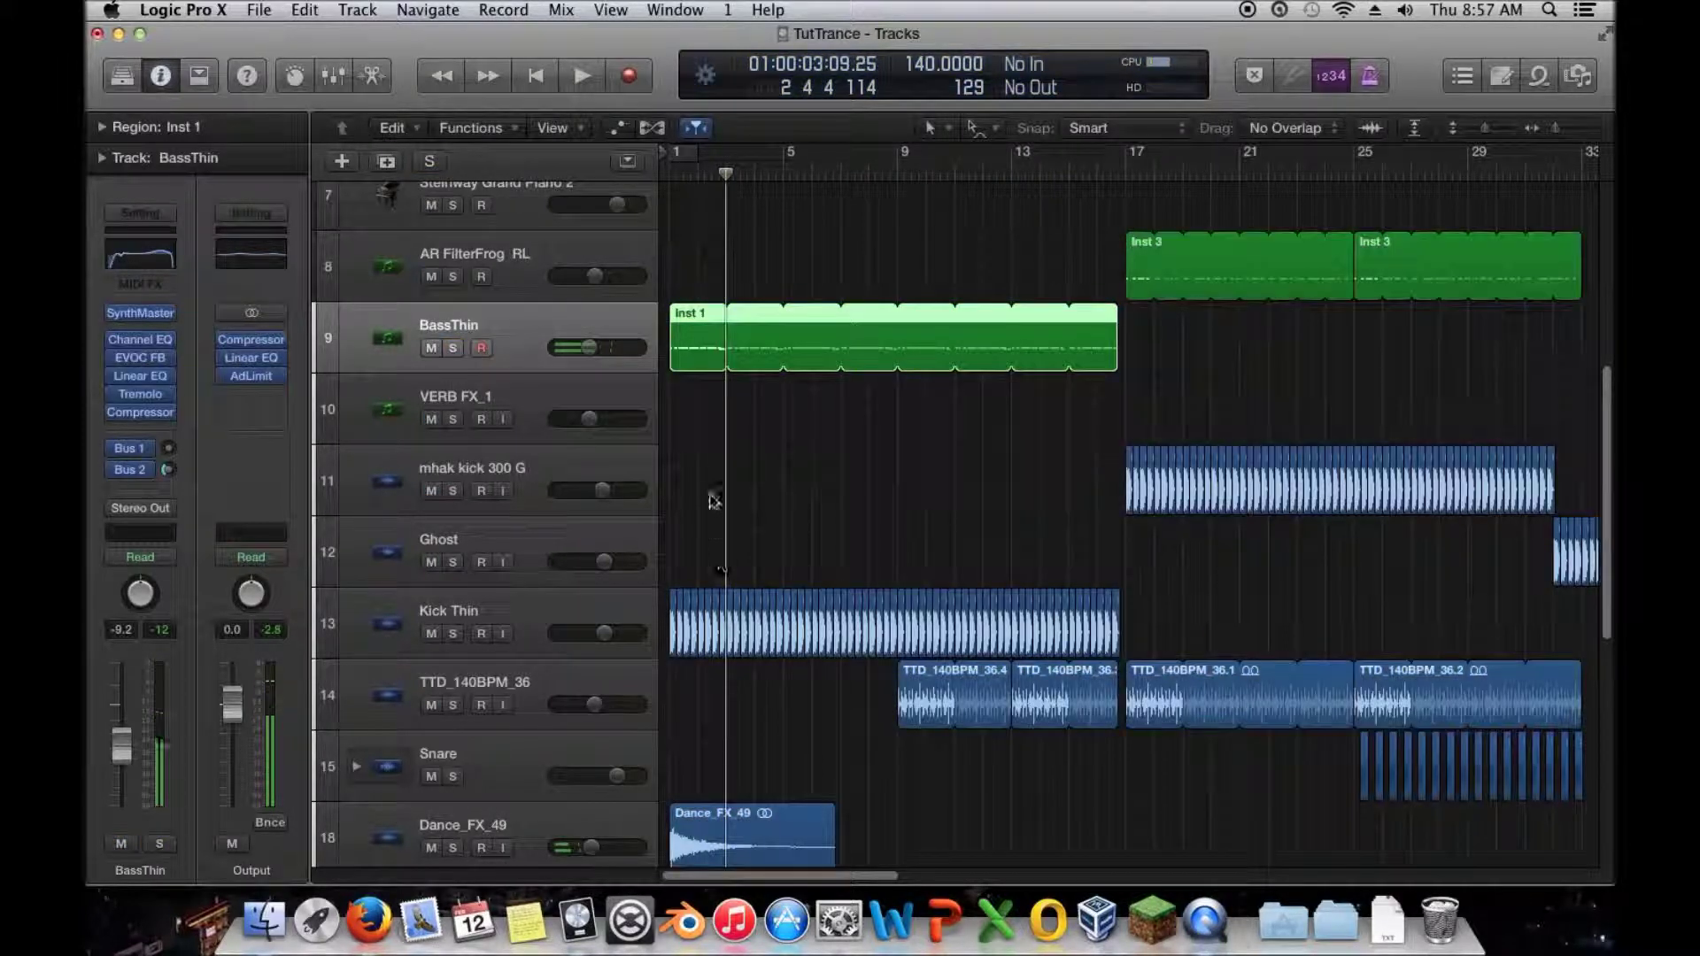
# Step: Select the Kick Thin, TTD_140BPM_36 and mhak kick 300 G tracks in turn to view their channel strips
pyautogui.click(479, 607)
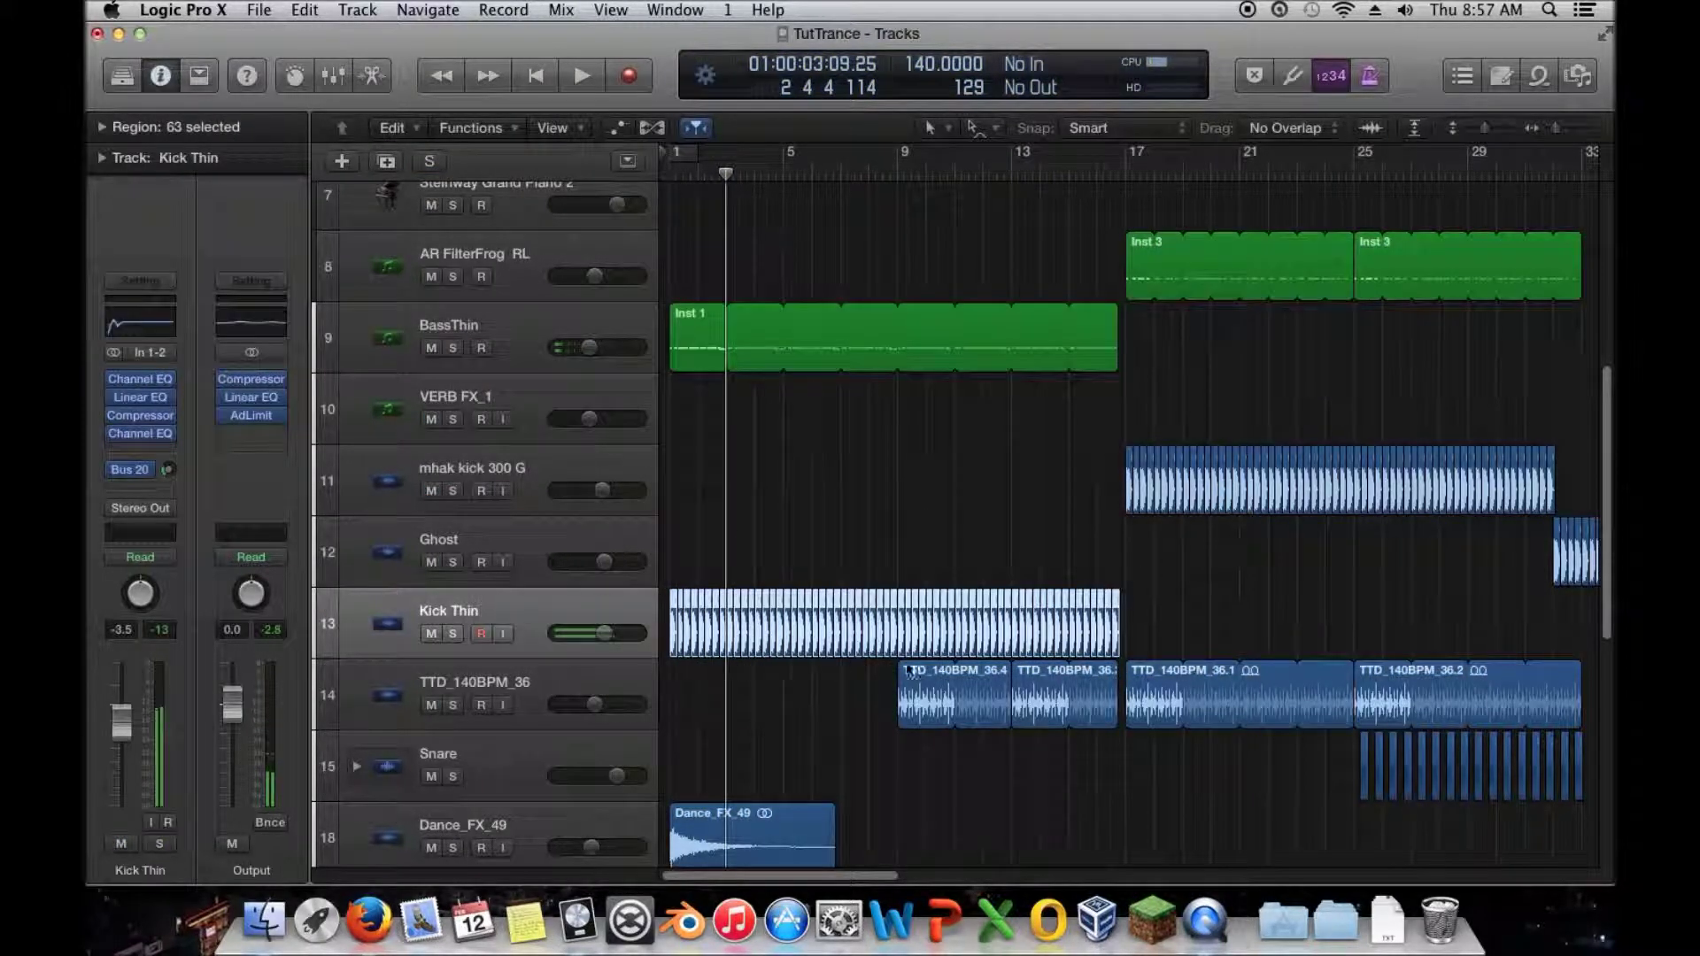
pyautogui.click(513, 669)
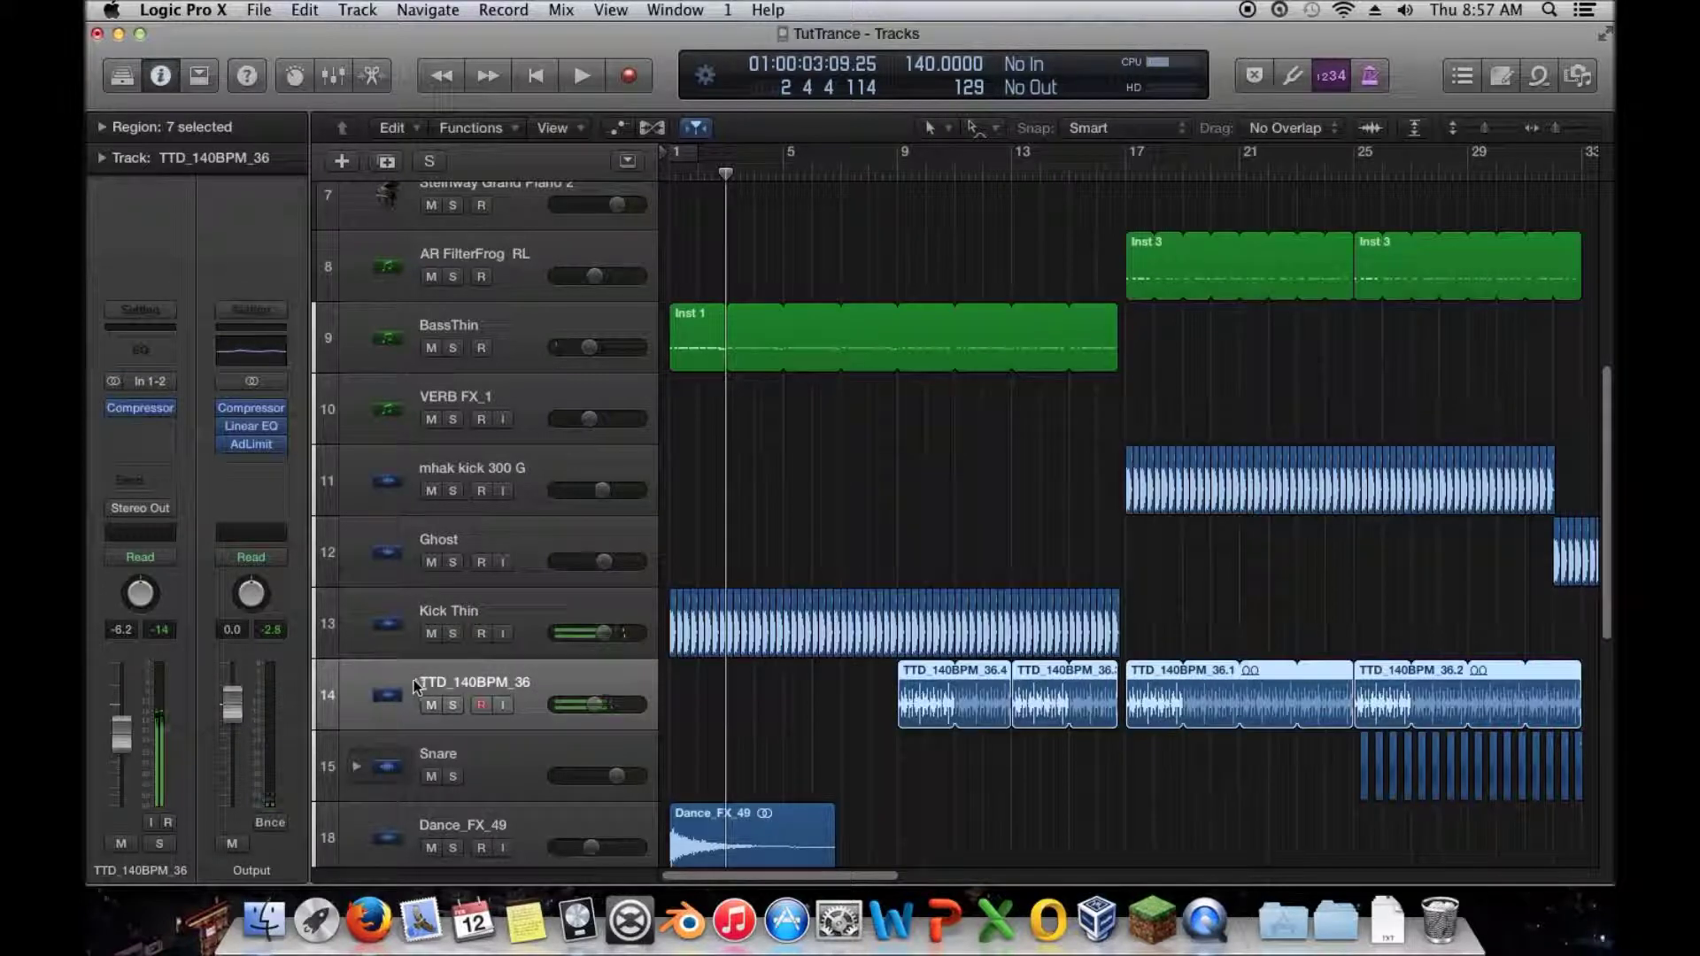
pyautogui.click(416, 476)
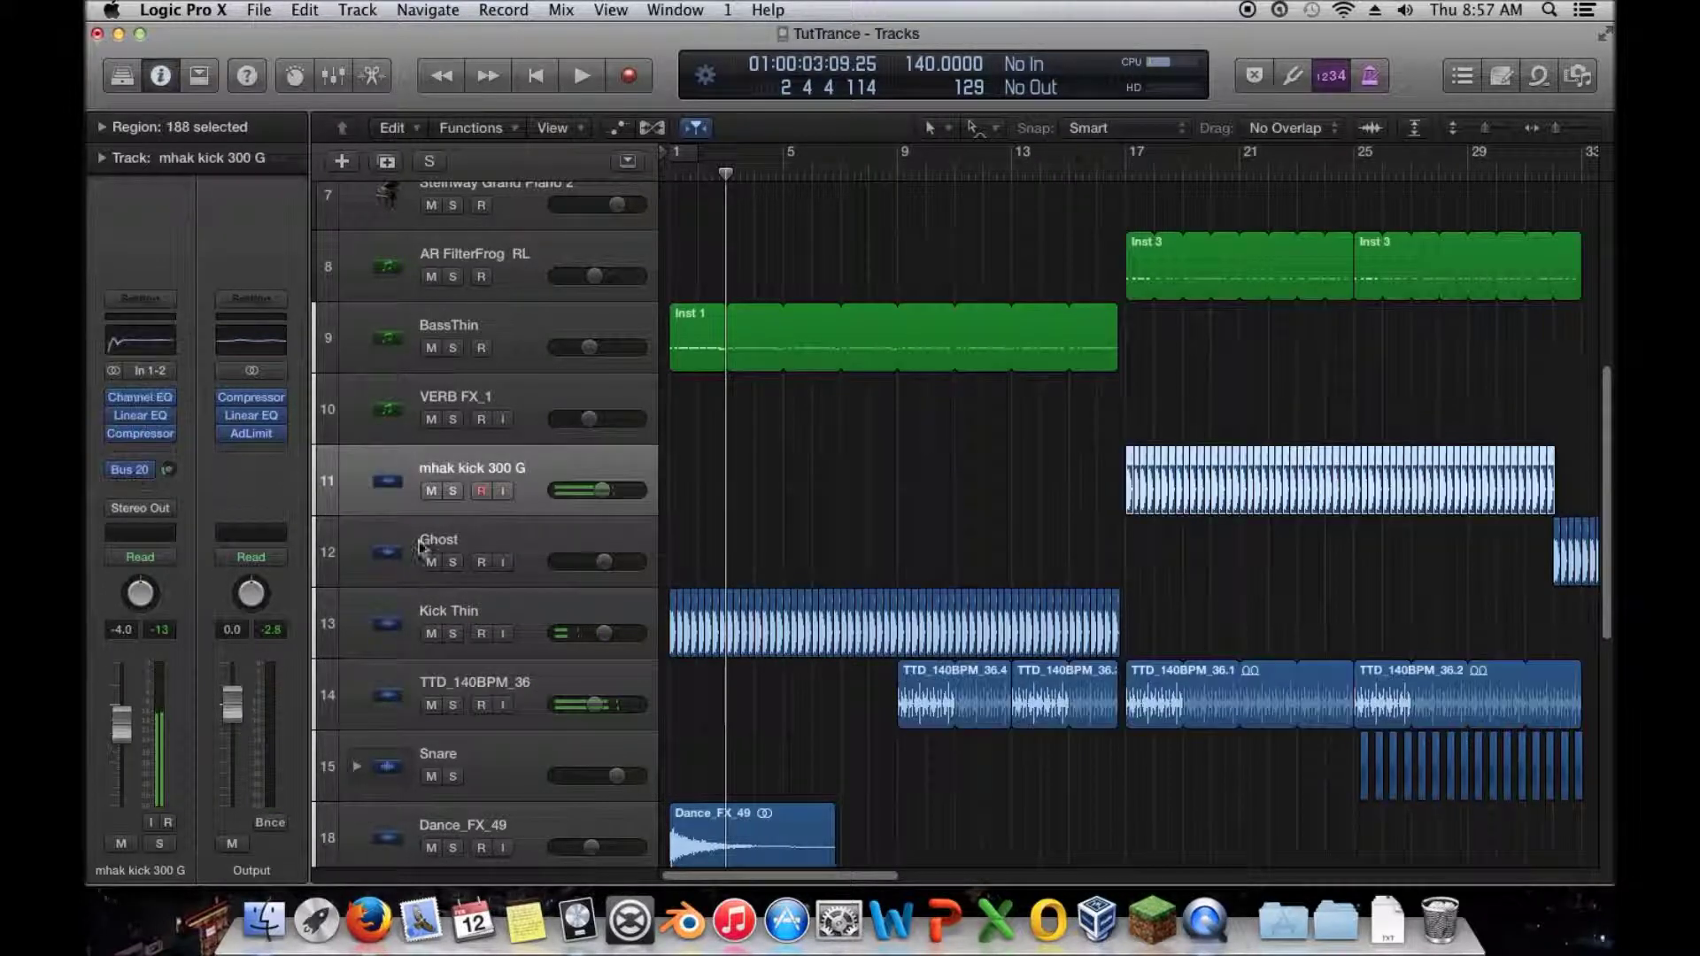
# Step: Play the intro from bar 1 to about bar 3, and play it again from bar 9 where the percussion loop enters
pyautogui.moveTo(726, 531); pyautogui.dragTo(660, 529)
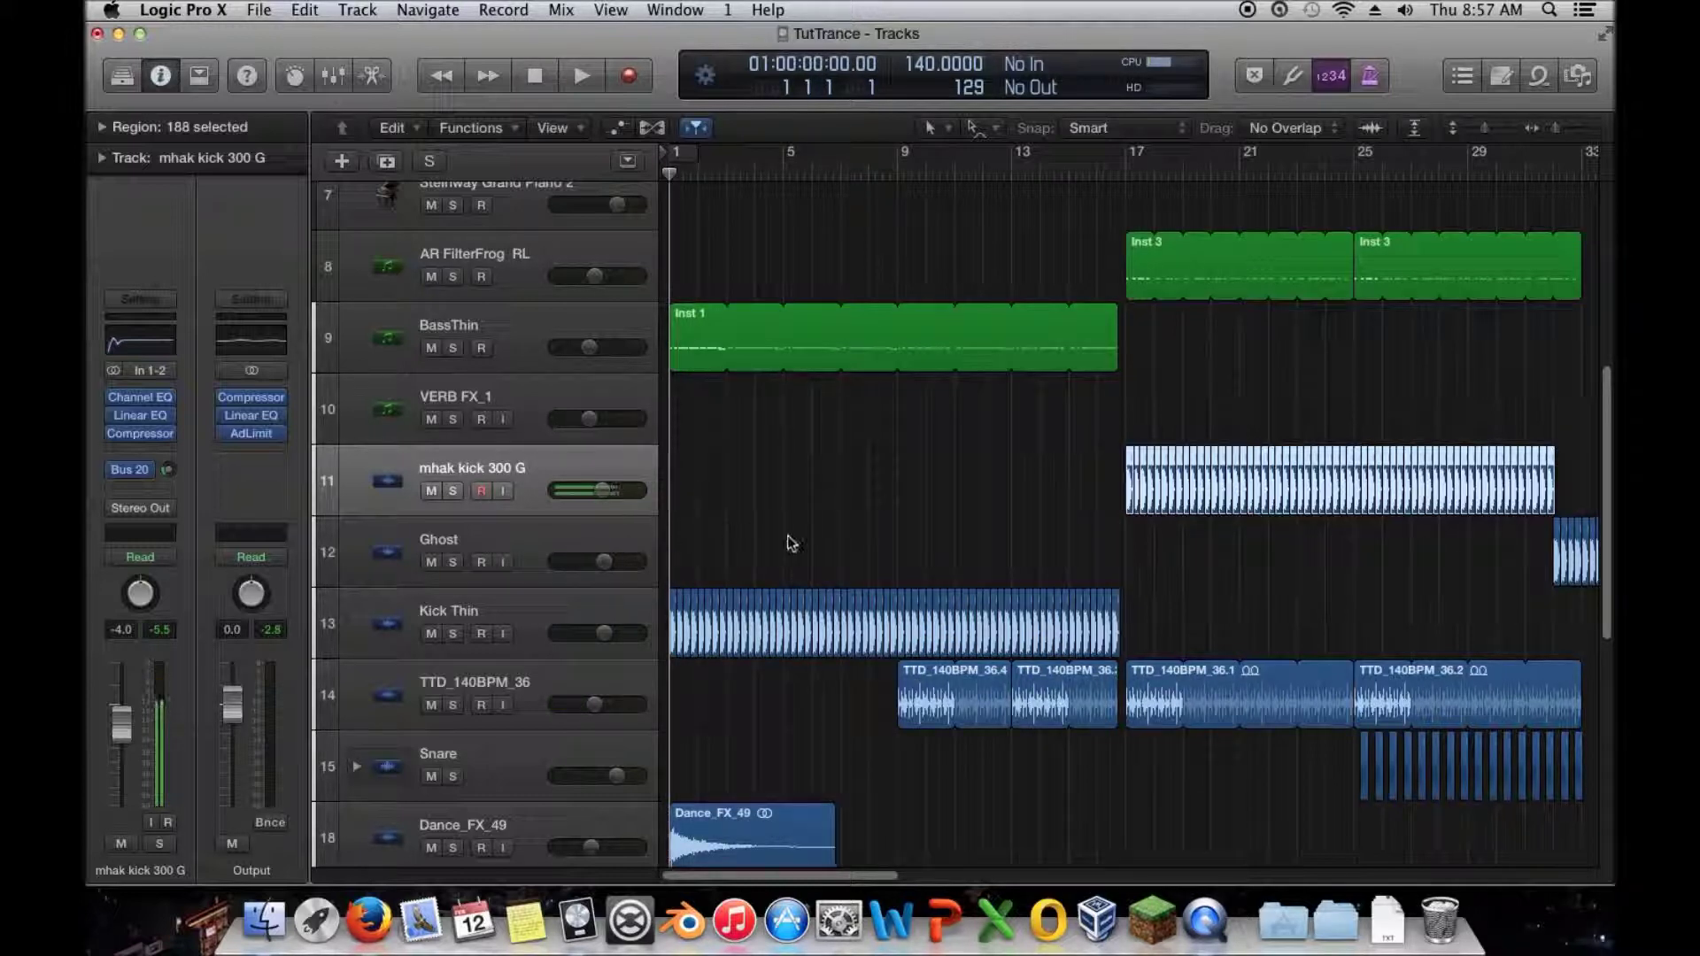
pyautogui.press('space')
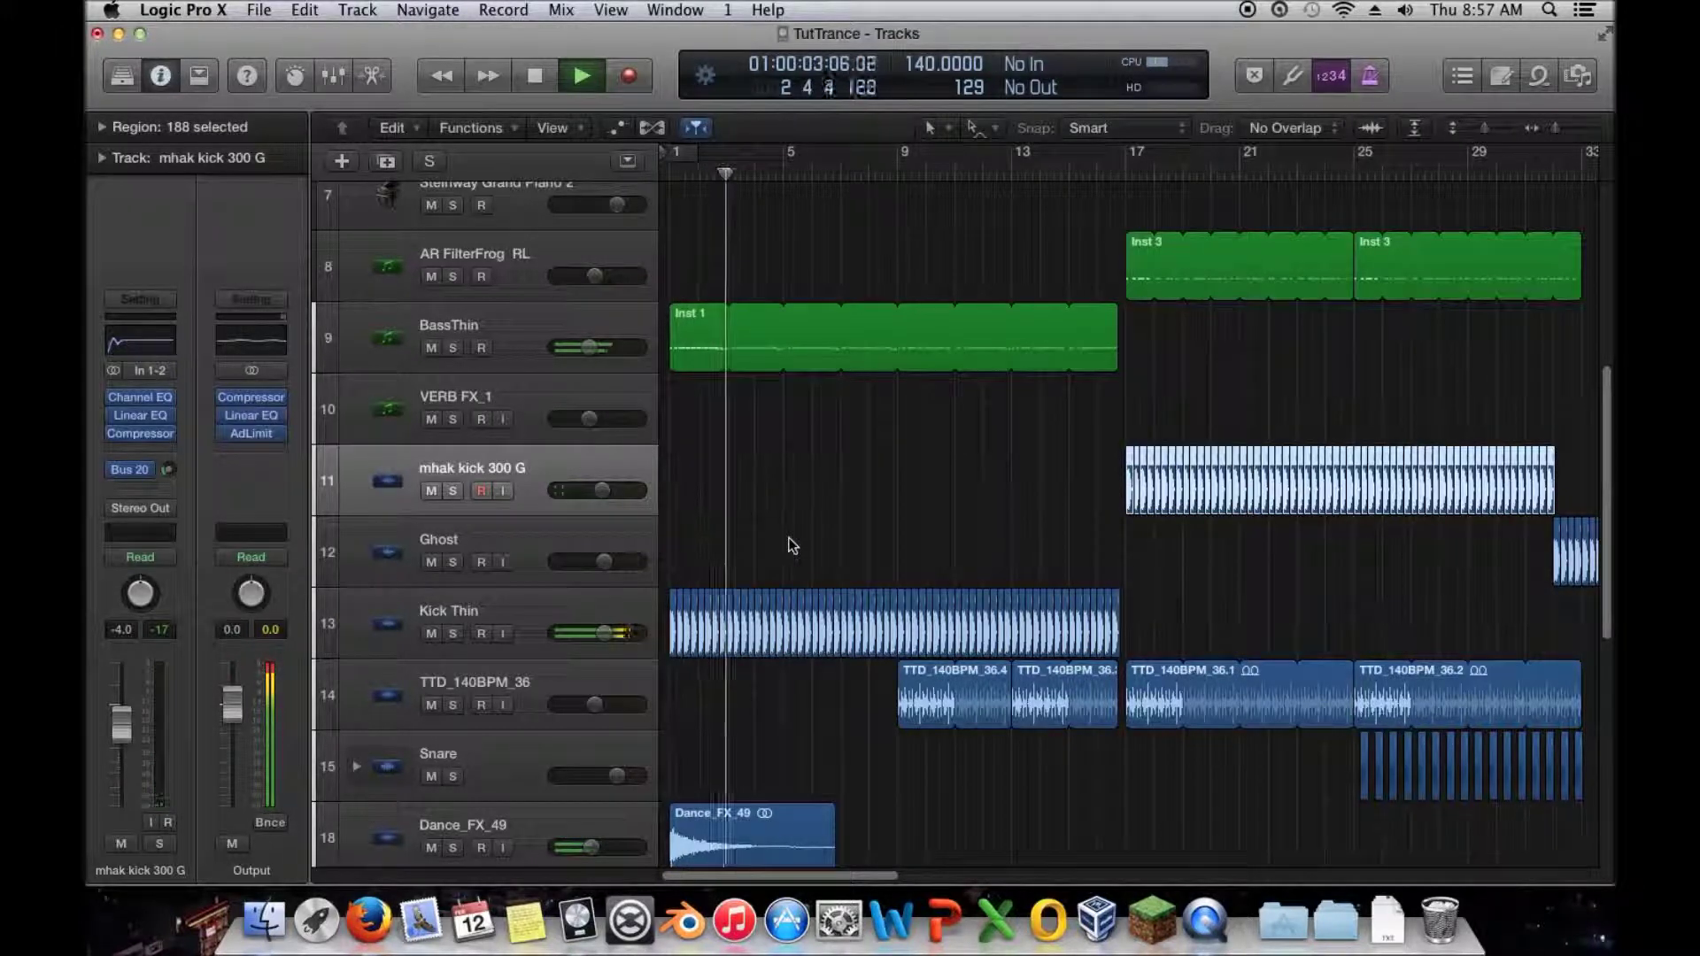
pyautogui.press('space')
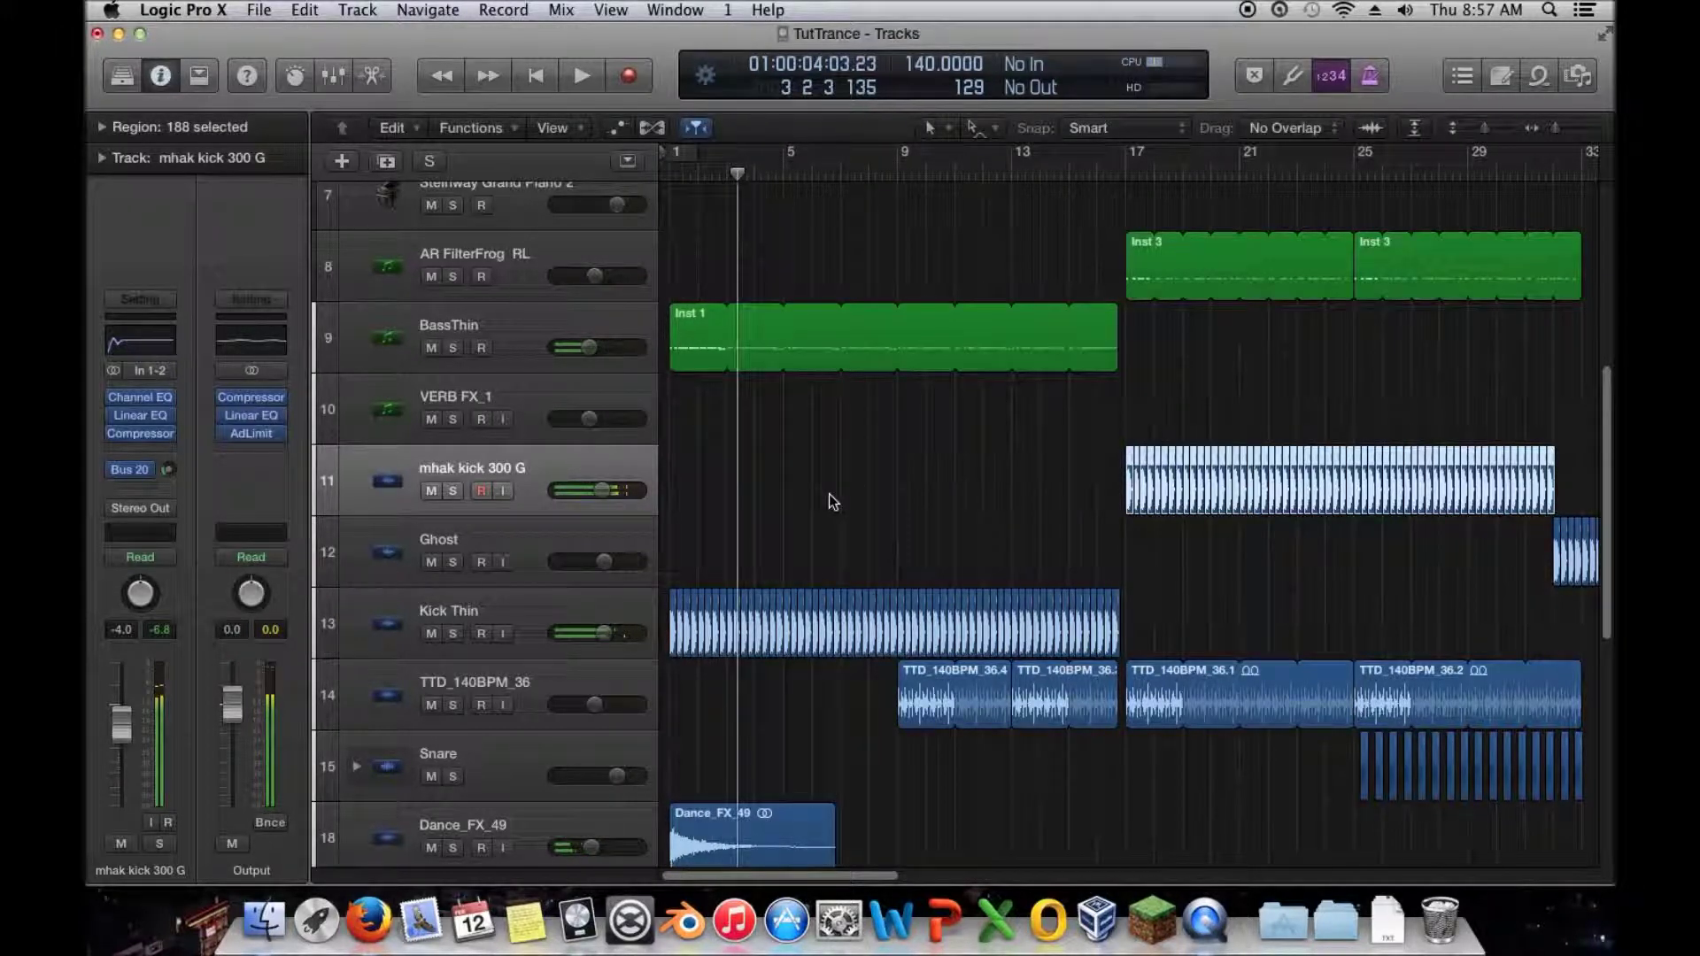
pyautogui.moveTo(737, 501); pyautogui.dragTo(897, 496)
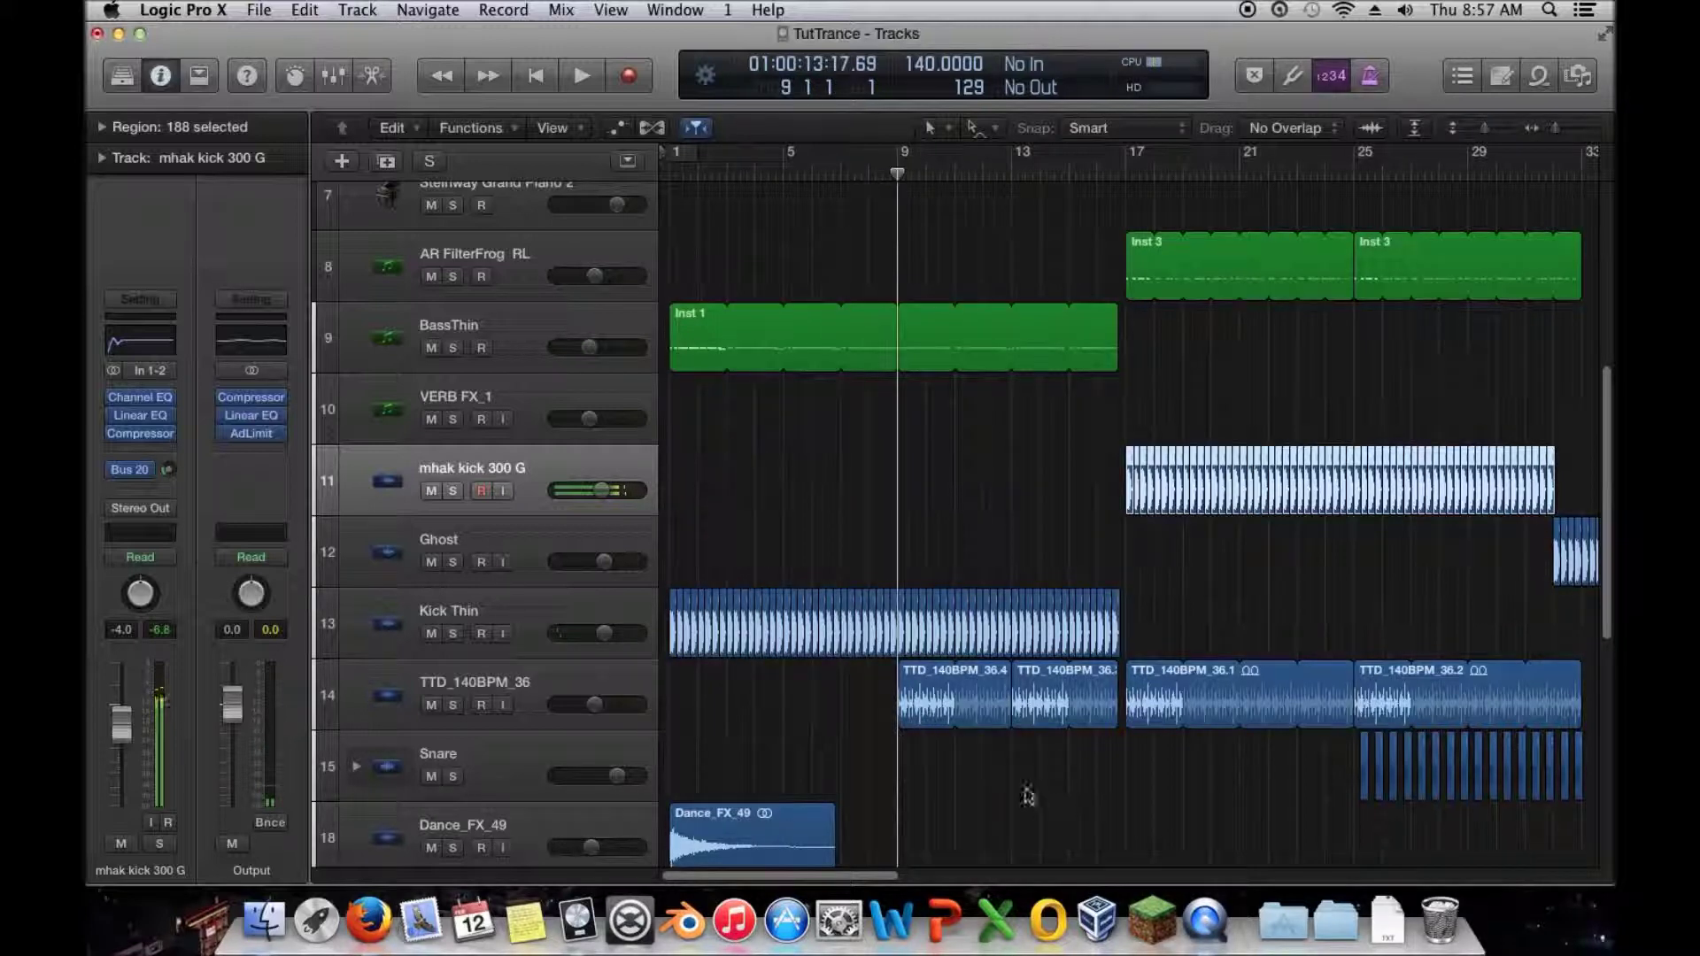
pyautogui.press('space')
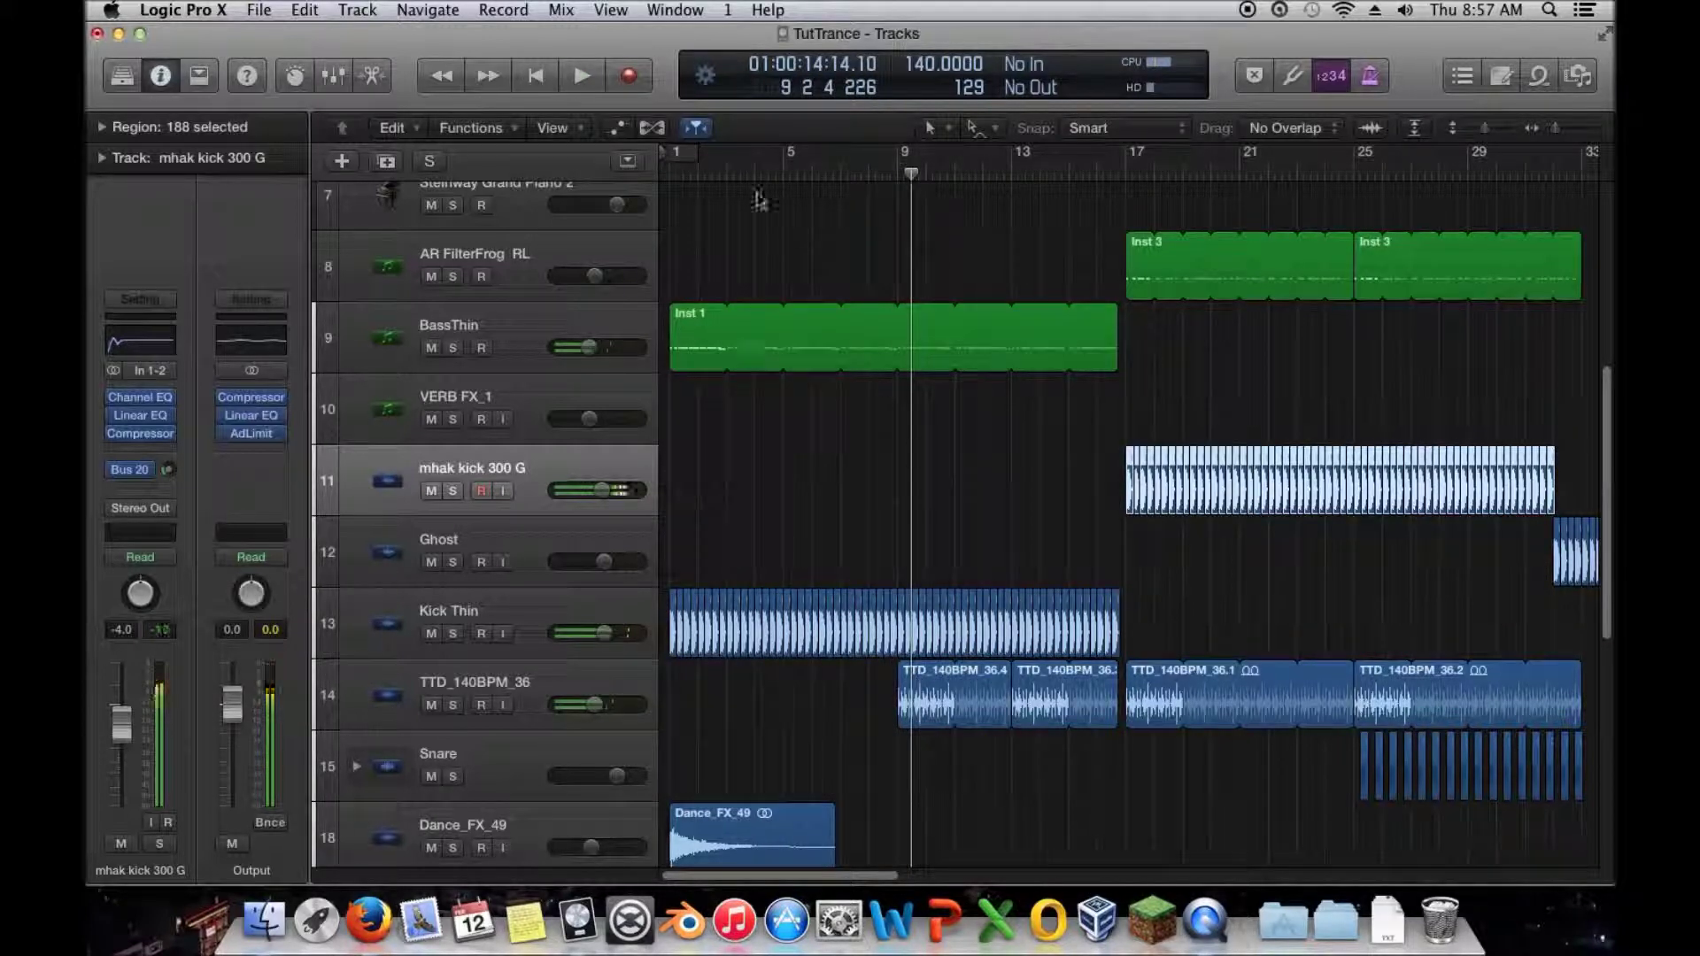
# Step: Play the intro from bar 5 into bar 10 to hear the transition into the percussion loop
pyautogui.click(778, 177)
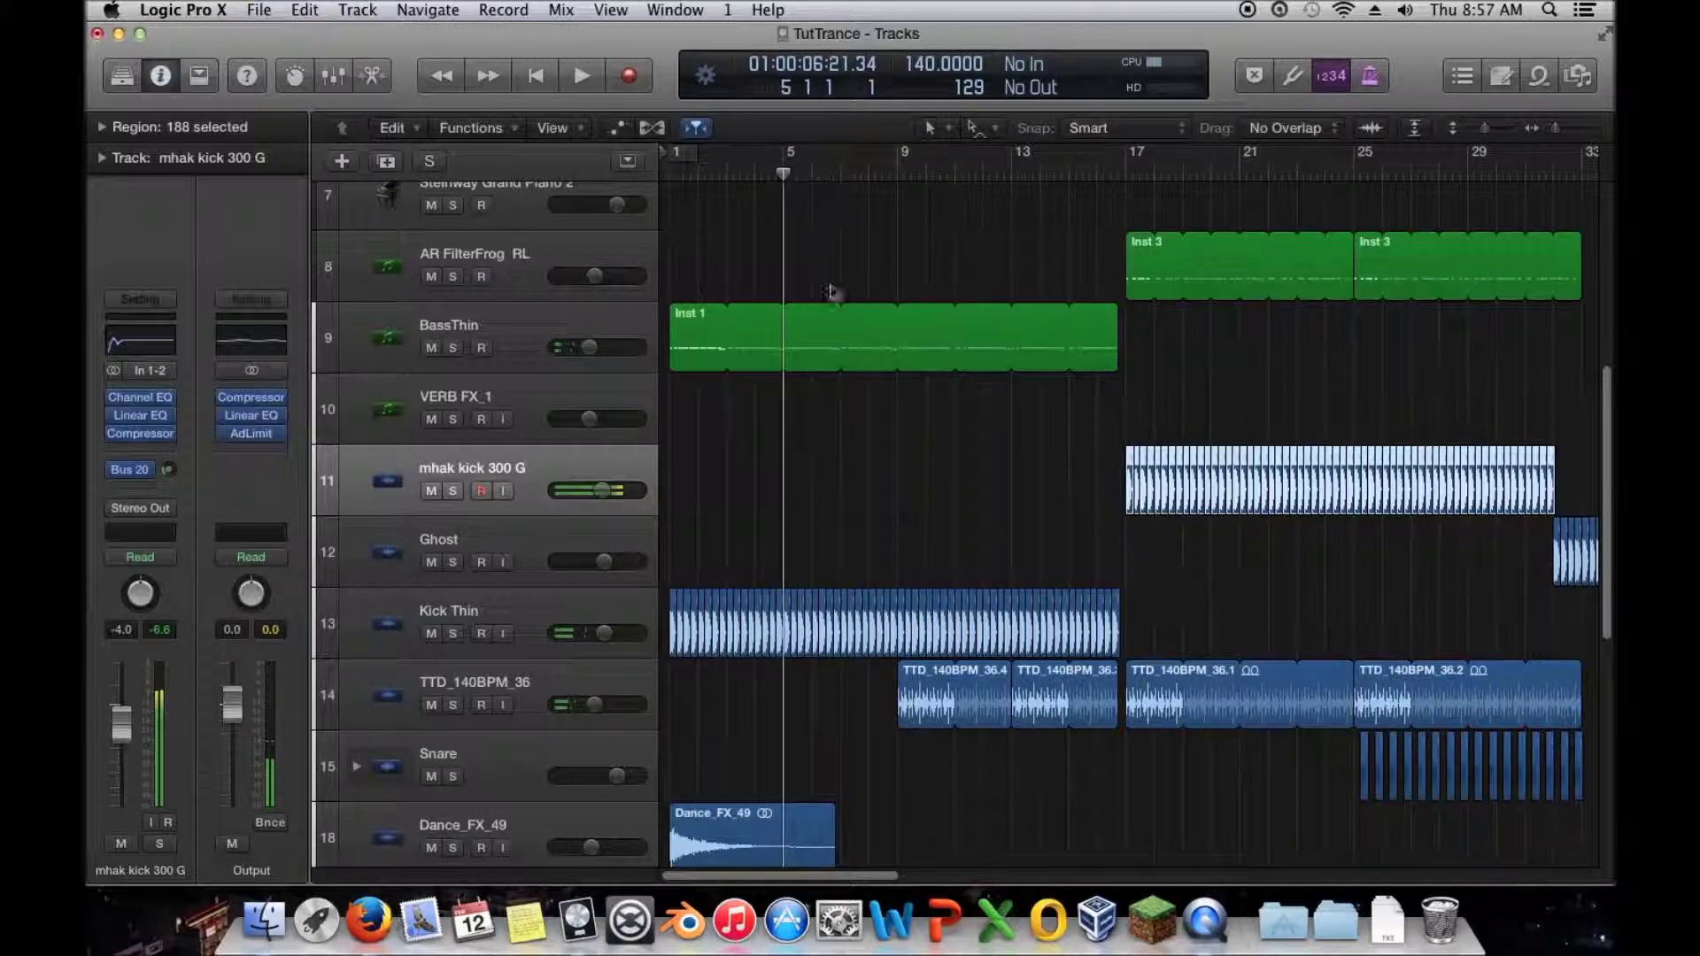
pyautogui.scroll(-3, 942, 440)
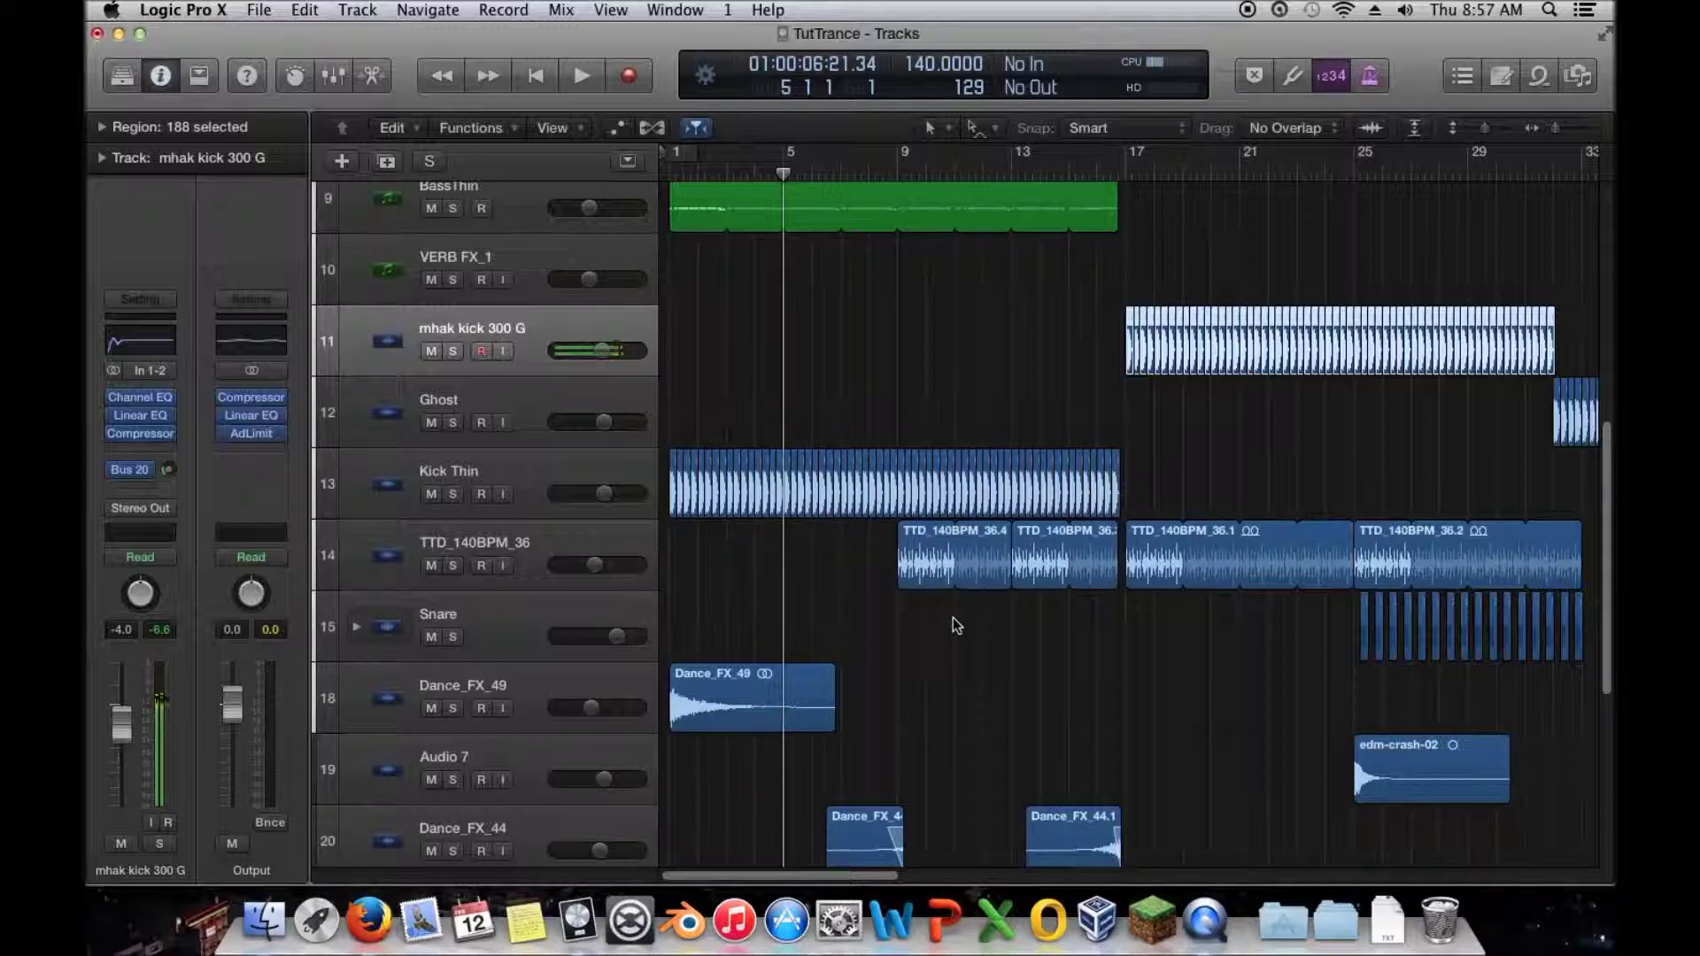
pyautogui.press('space')
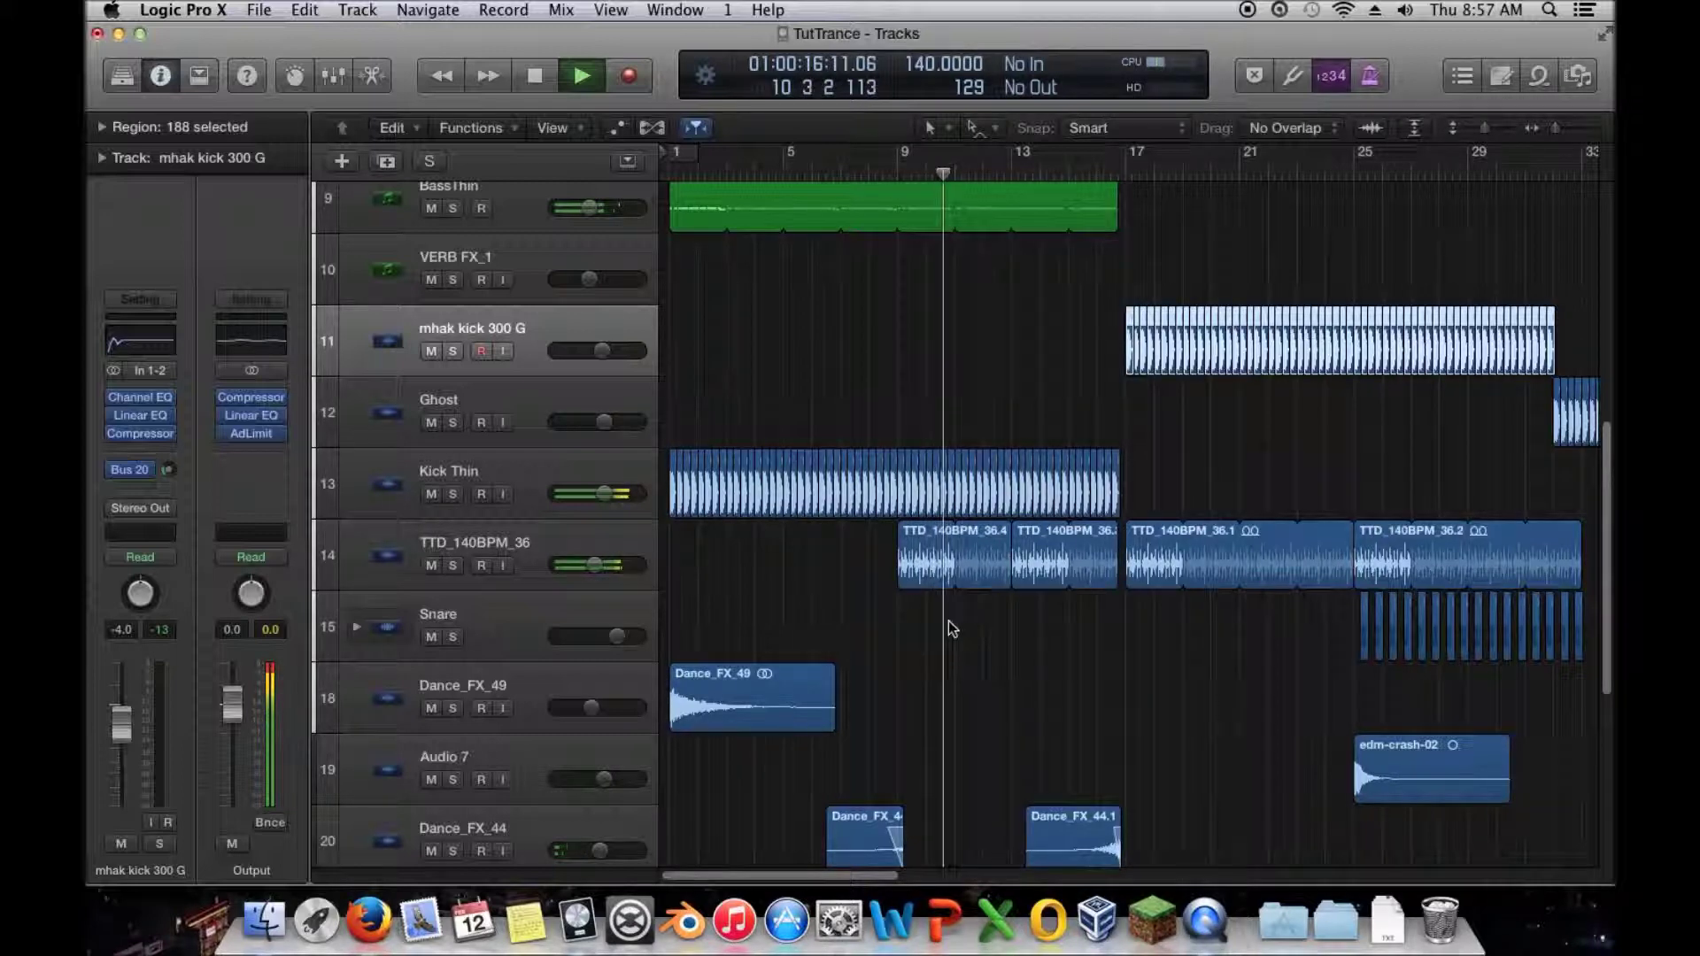
pyautogui.press('space')
# Step: Move the playhead to bar 7 and bar 9 around the first Dance_FX_44 region and select that region
pyautogui.scroll(-3, 944, 630)
pyautogui.scroll(-2, 946, 618)
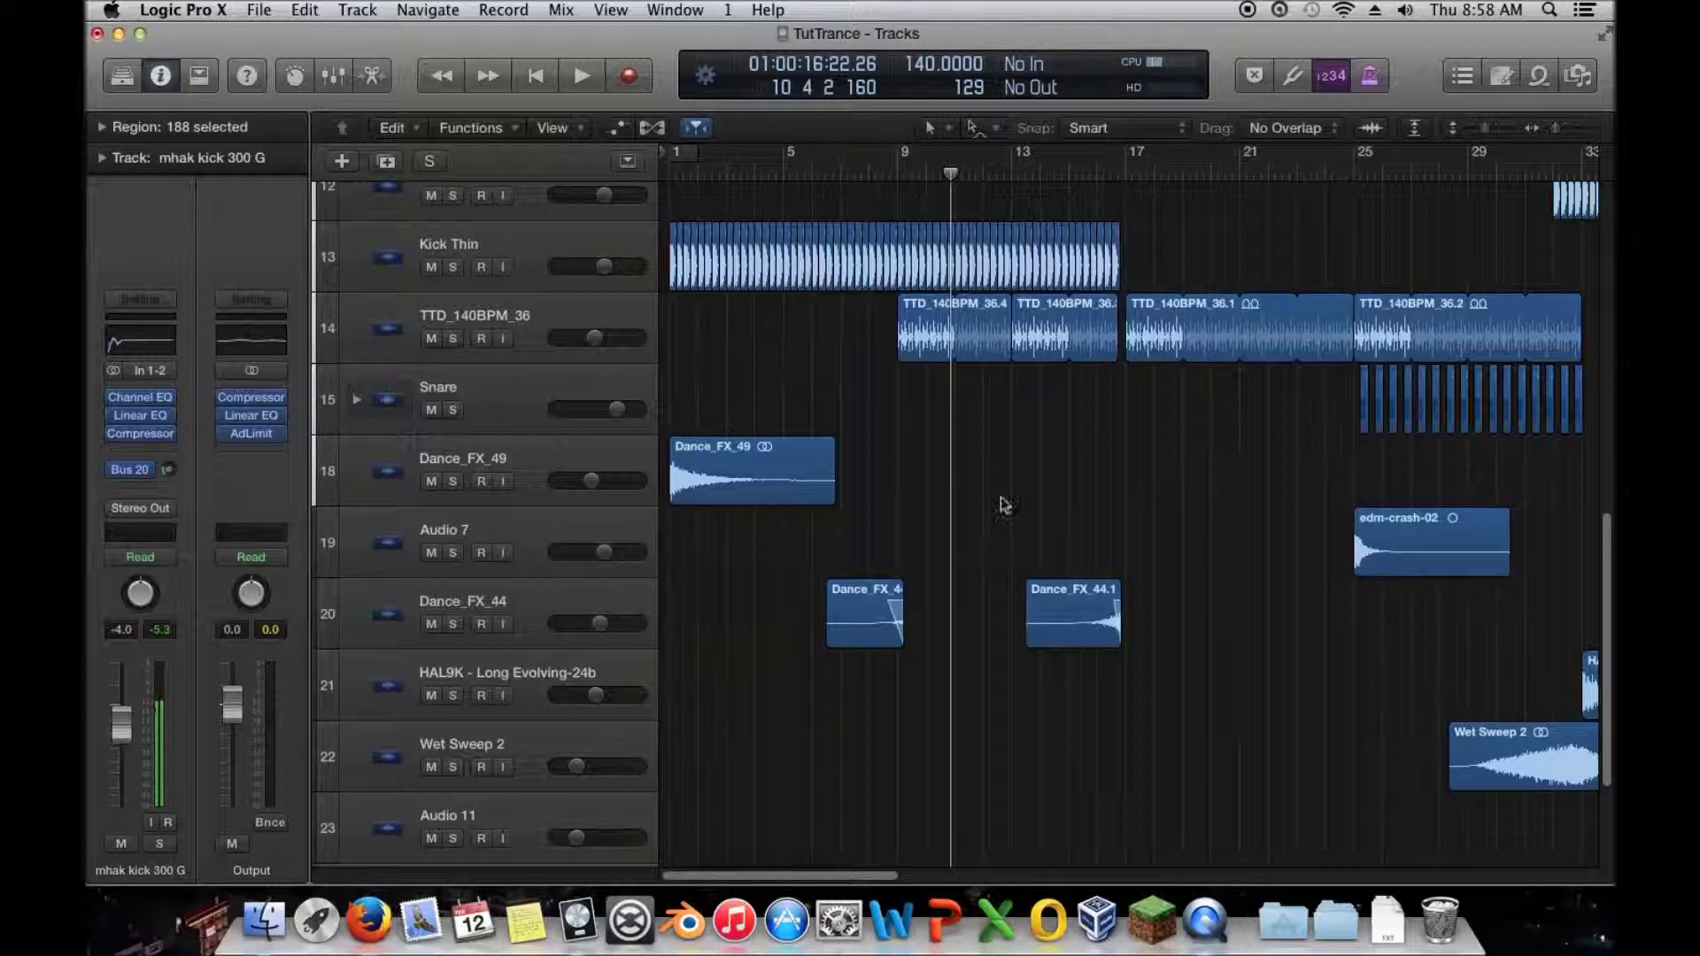
pyautogui.click(689, 174)
pyautogui.moveTo(689, 173); pyautogui.dragTo(839, 180)
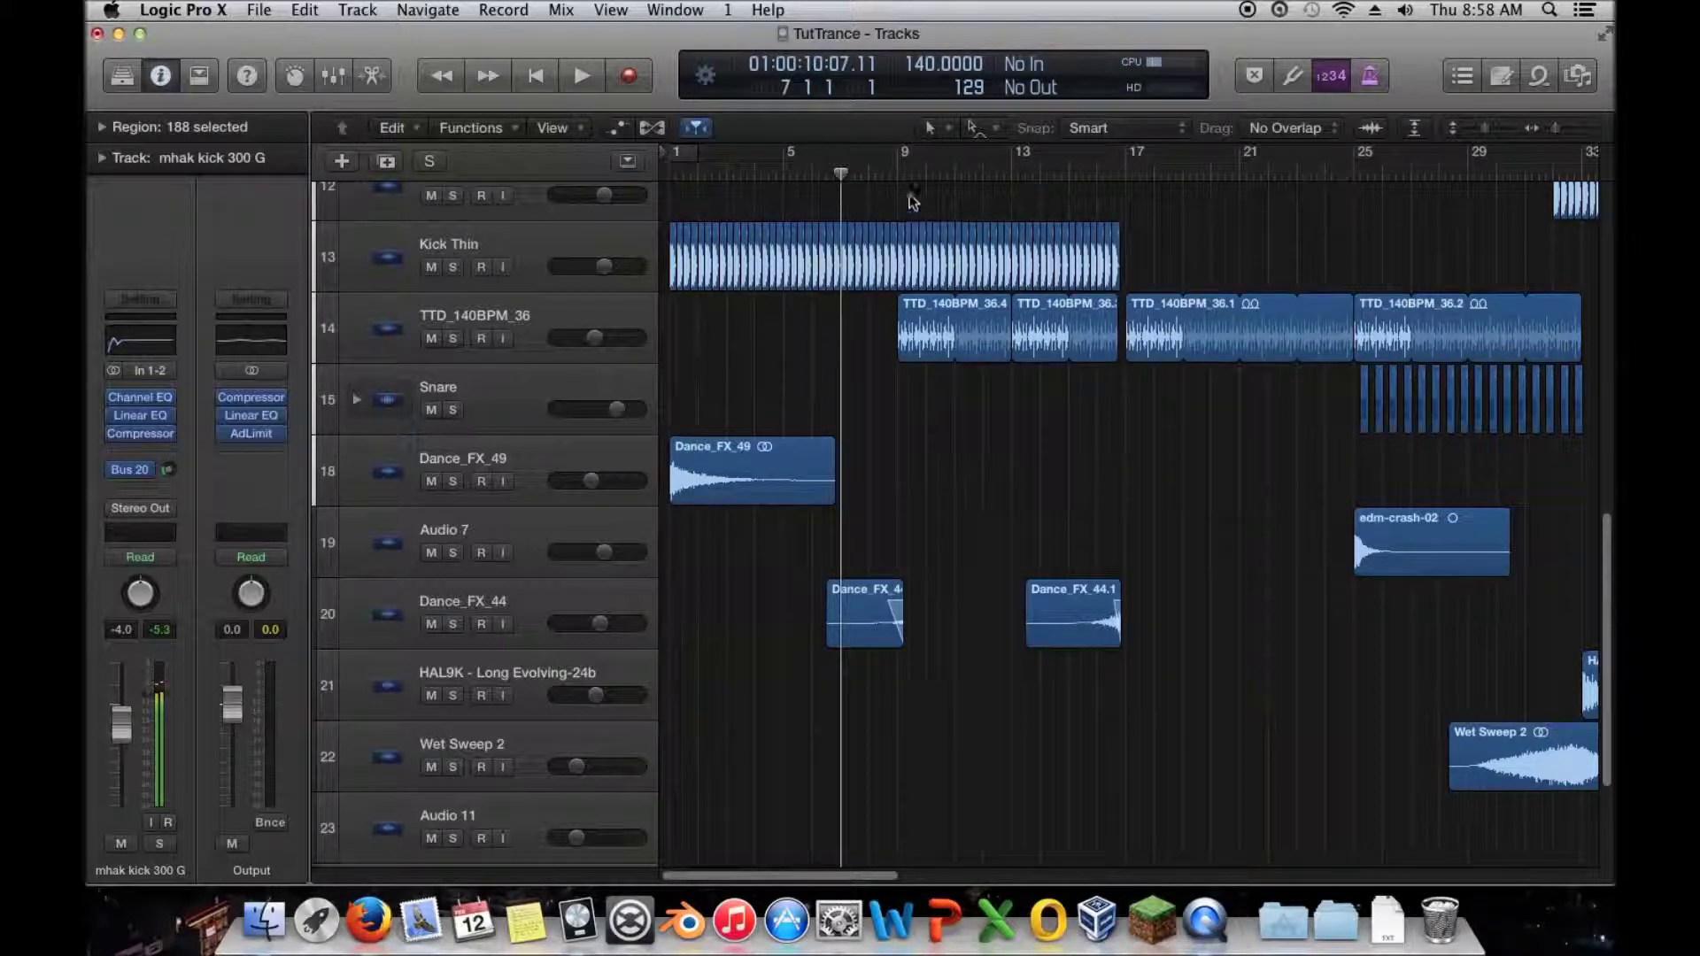
pyautogui.click(885, 175)
pyautogui.click(855, 620)
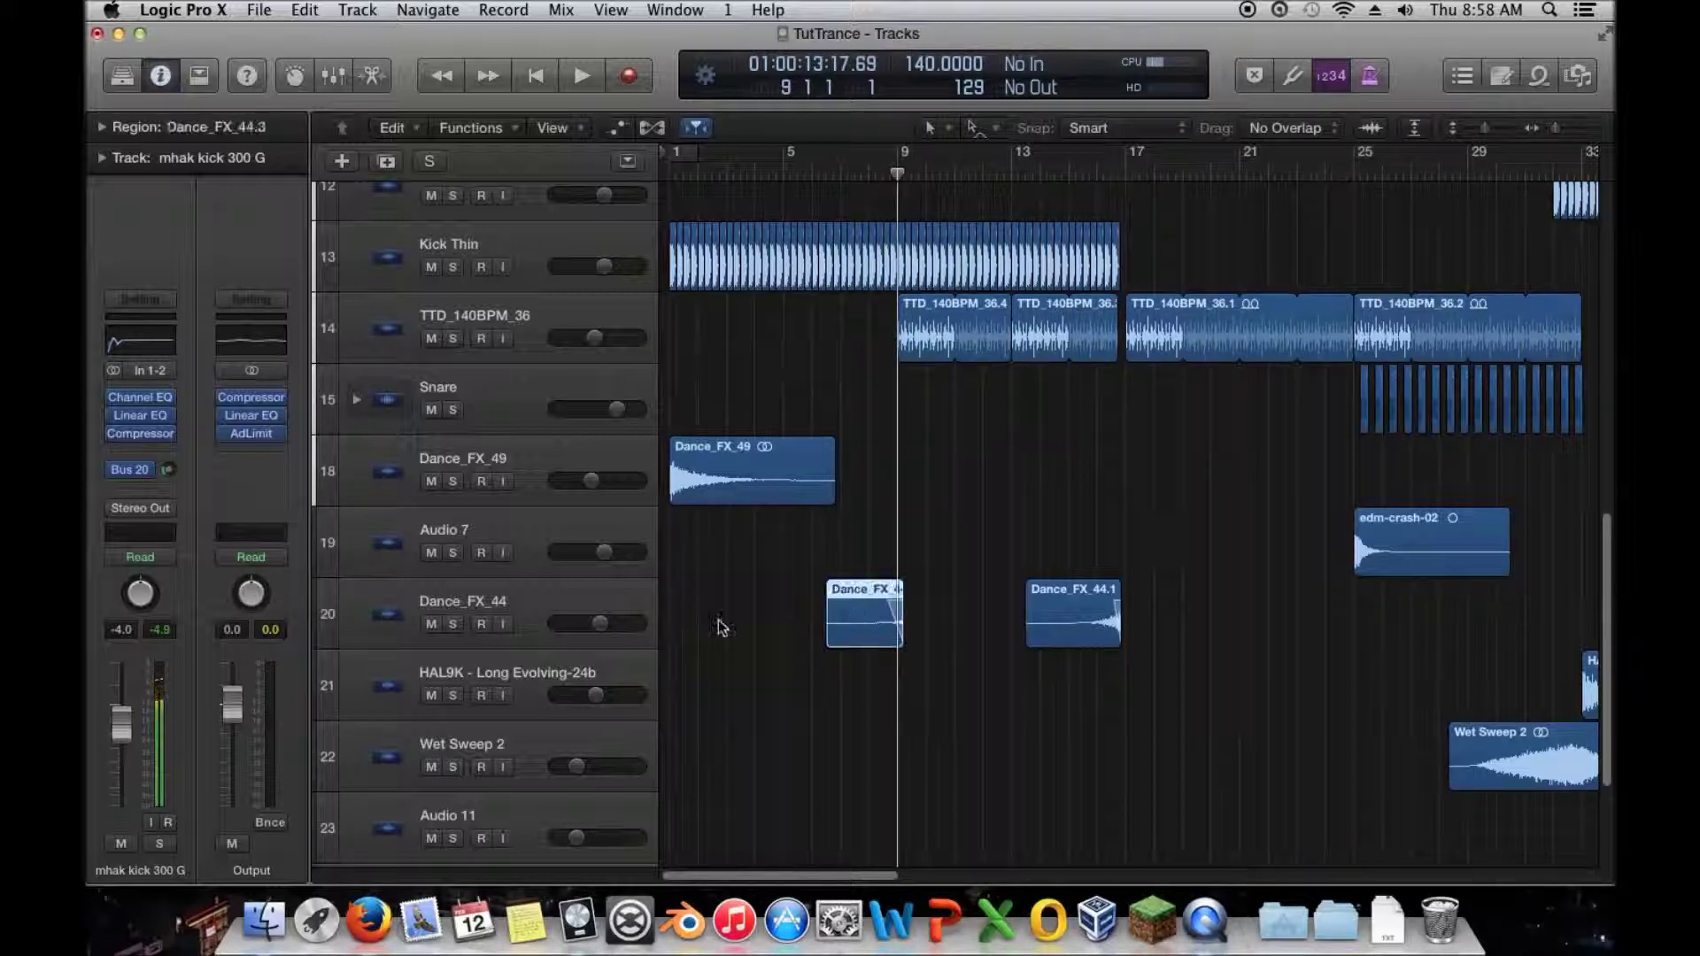
# Step: Solo the Dance_FX_44 track and play it from bar 7 into bar 9 with its Space D effect bypassed
pyautogui.click(453, 623)
pyautogui.click(837, 175)
pyautogui.click(362, 643)
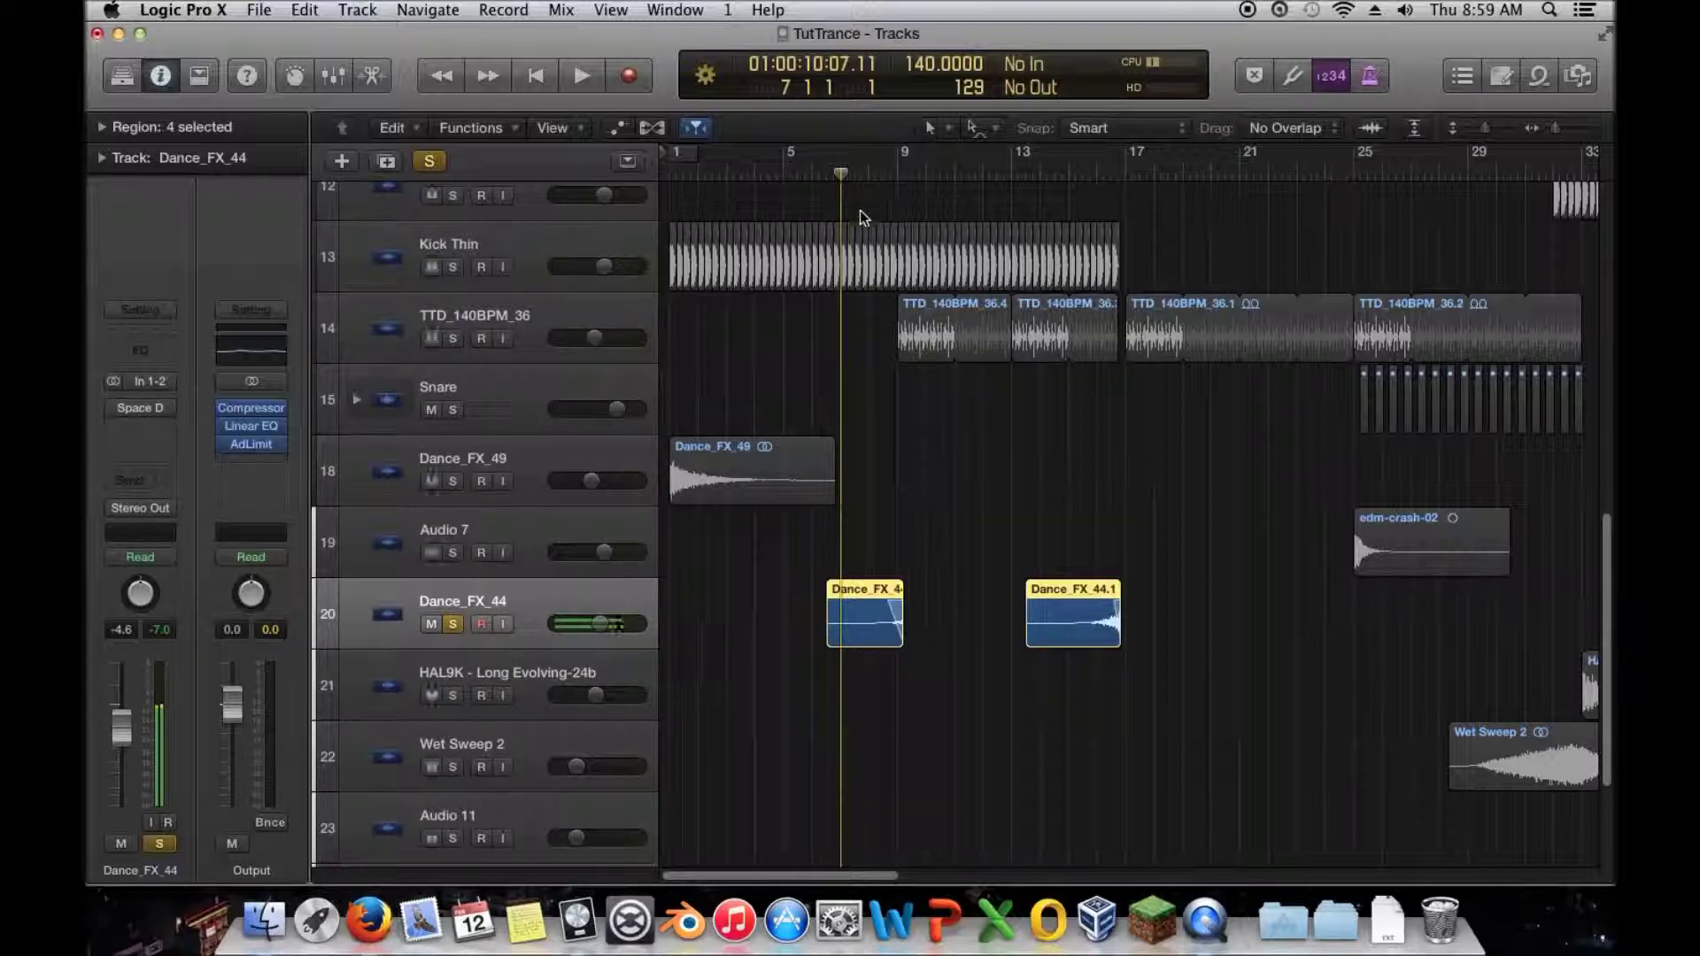
pyautogui.press('space')
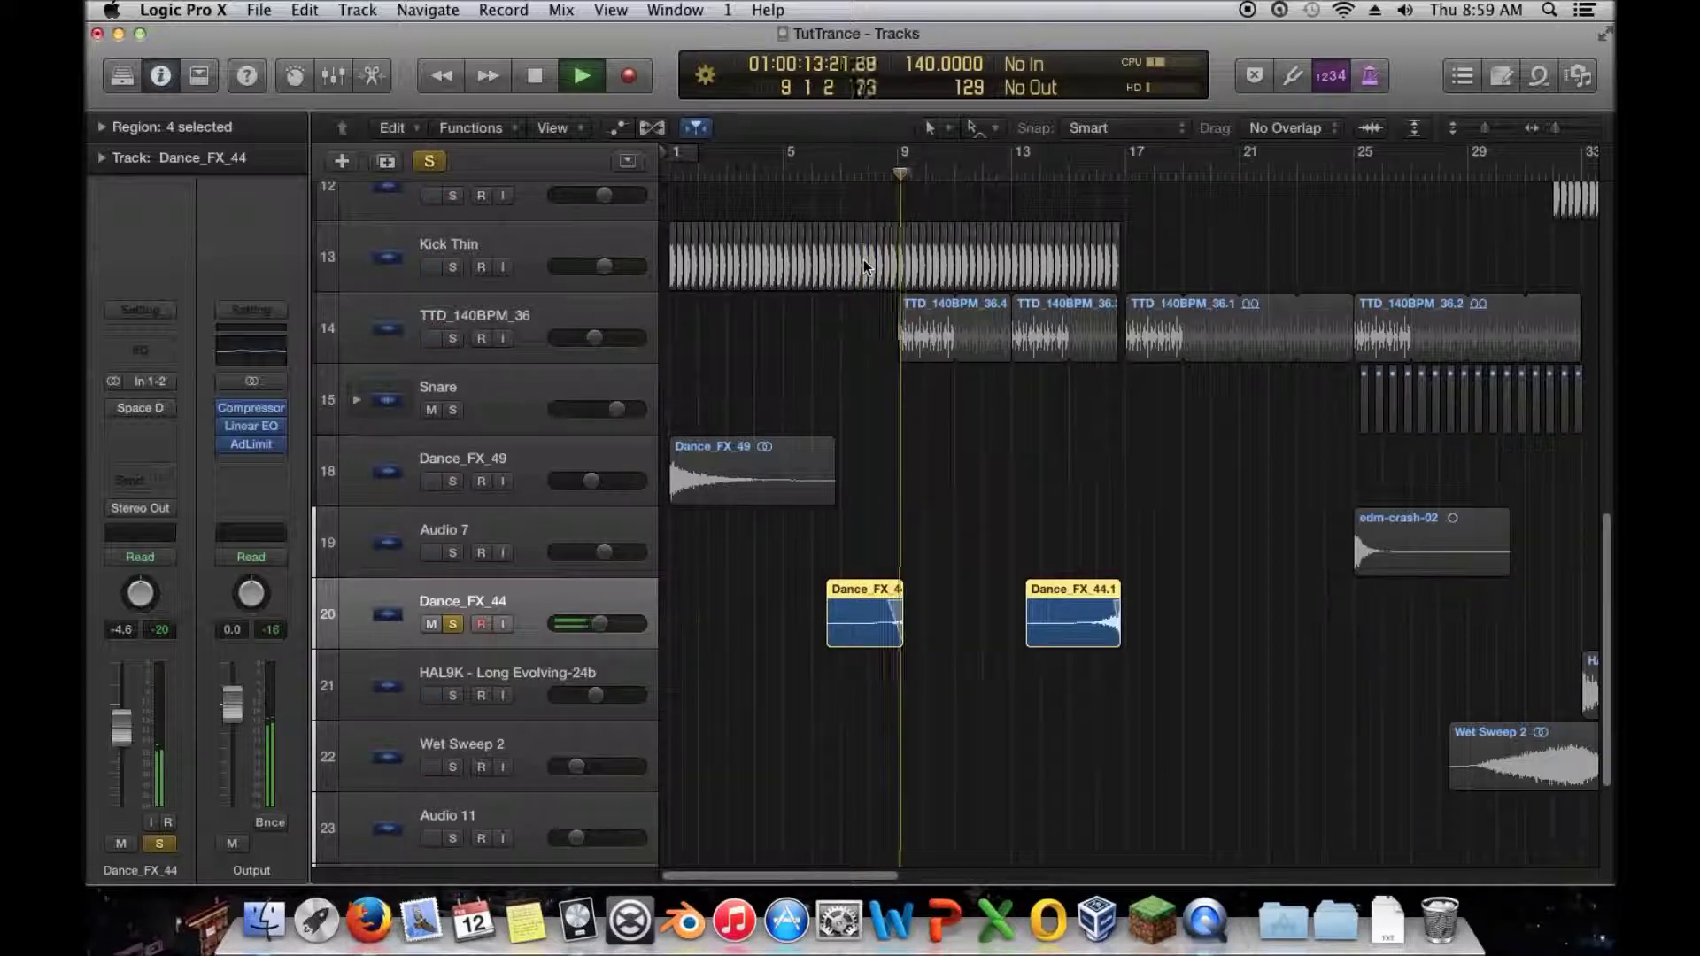
pyautogui.press('space')
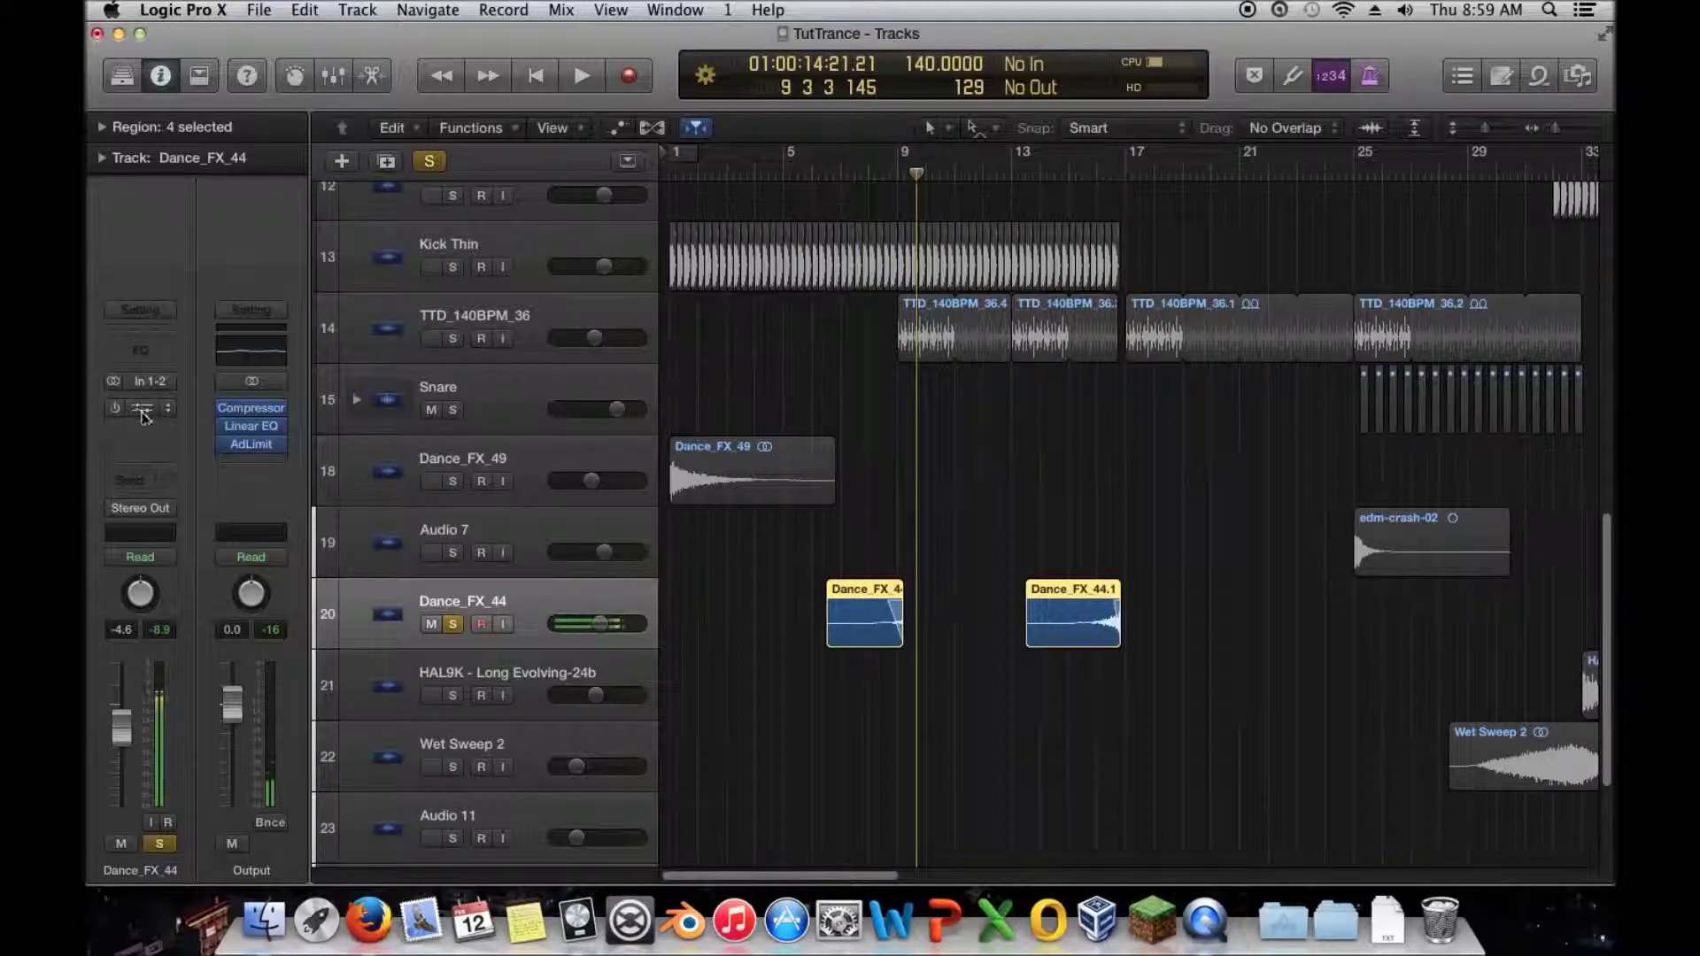
# Step: Replay the soloed Dance_FX_44 track from bar 7 with Space D switched on, and unsolo it after stopping
pyautogui.click(835, 177)
pyautogui.press('space')
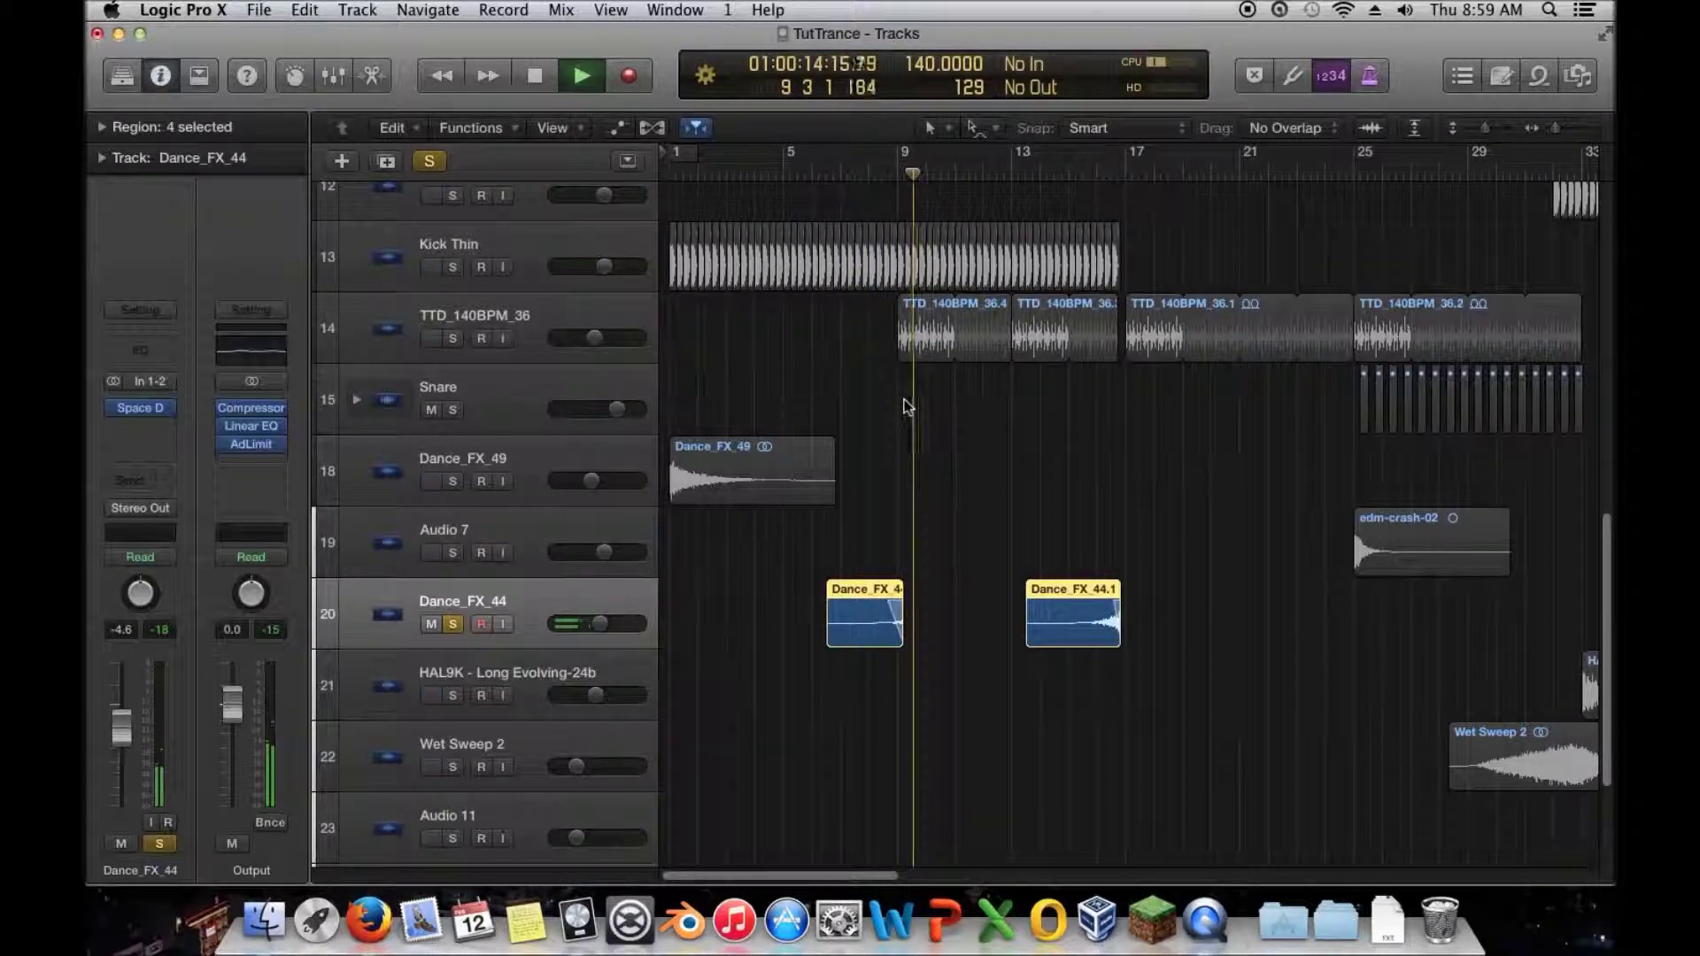
pyautogui.press('space')
pyautogui.click(868, 173)
pyautogui.click(453, 624)
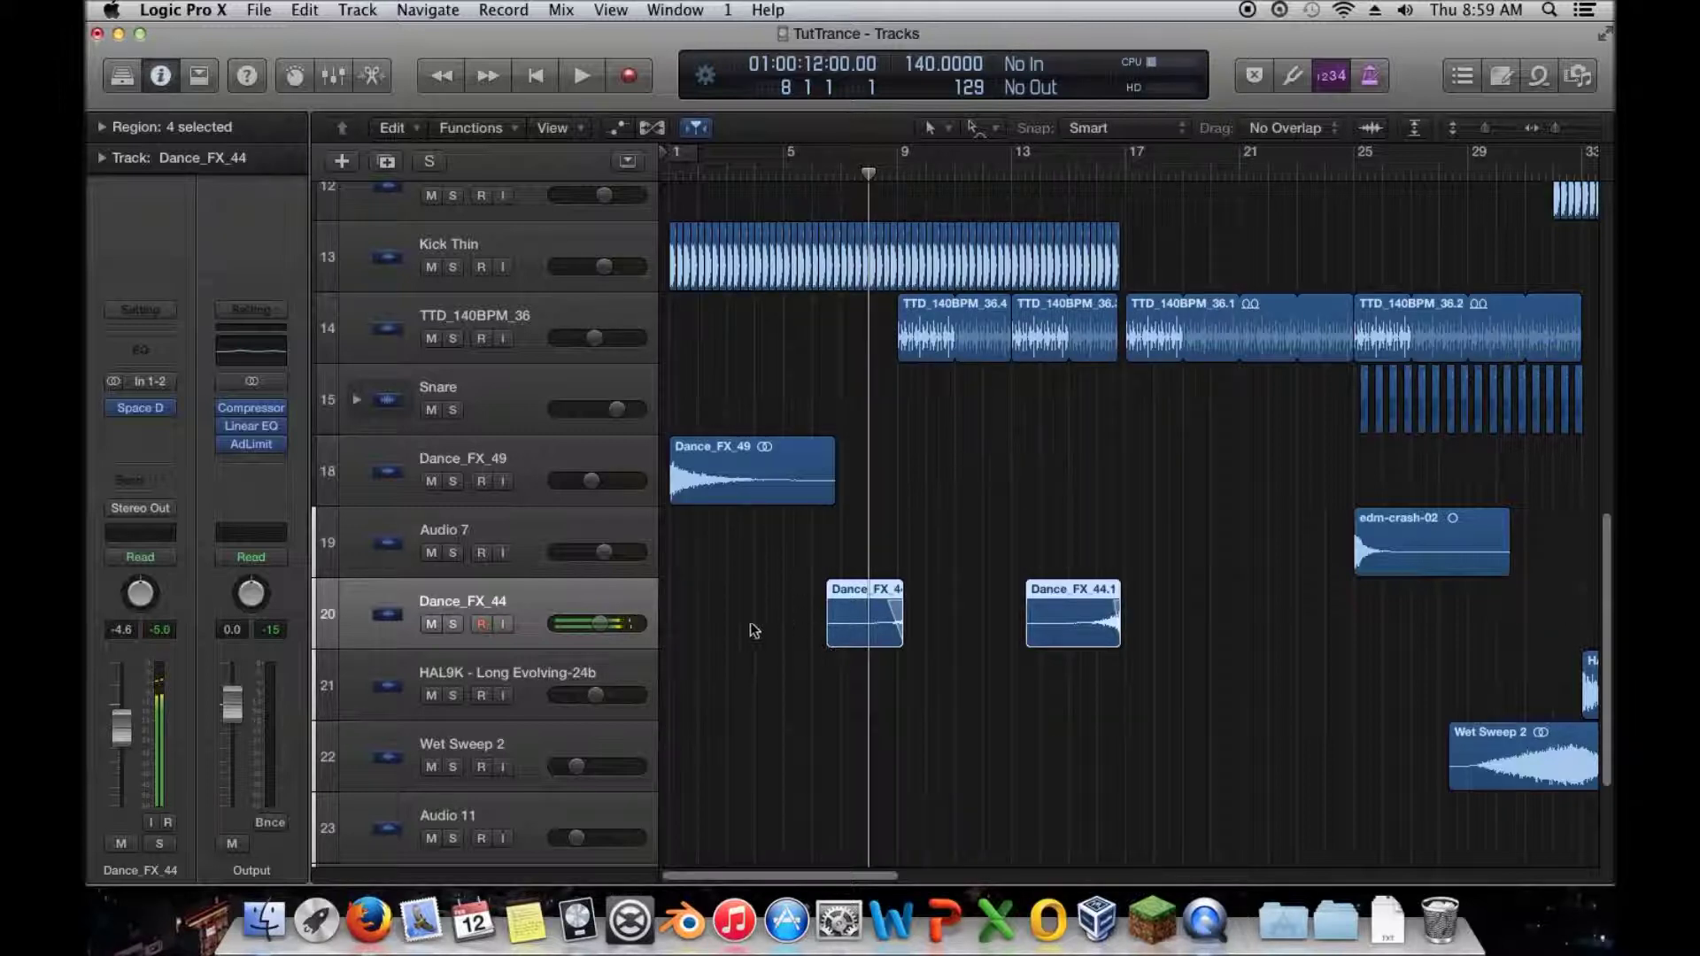
# Step: Deselect the regions and play the arrangement from bar 7 into bar 18 to hear both Dance_FX_44 transitions
pyautogui.click(872, 344)
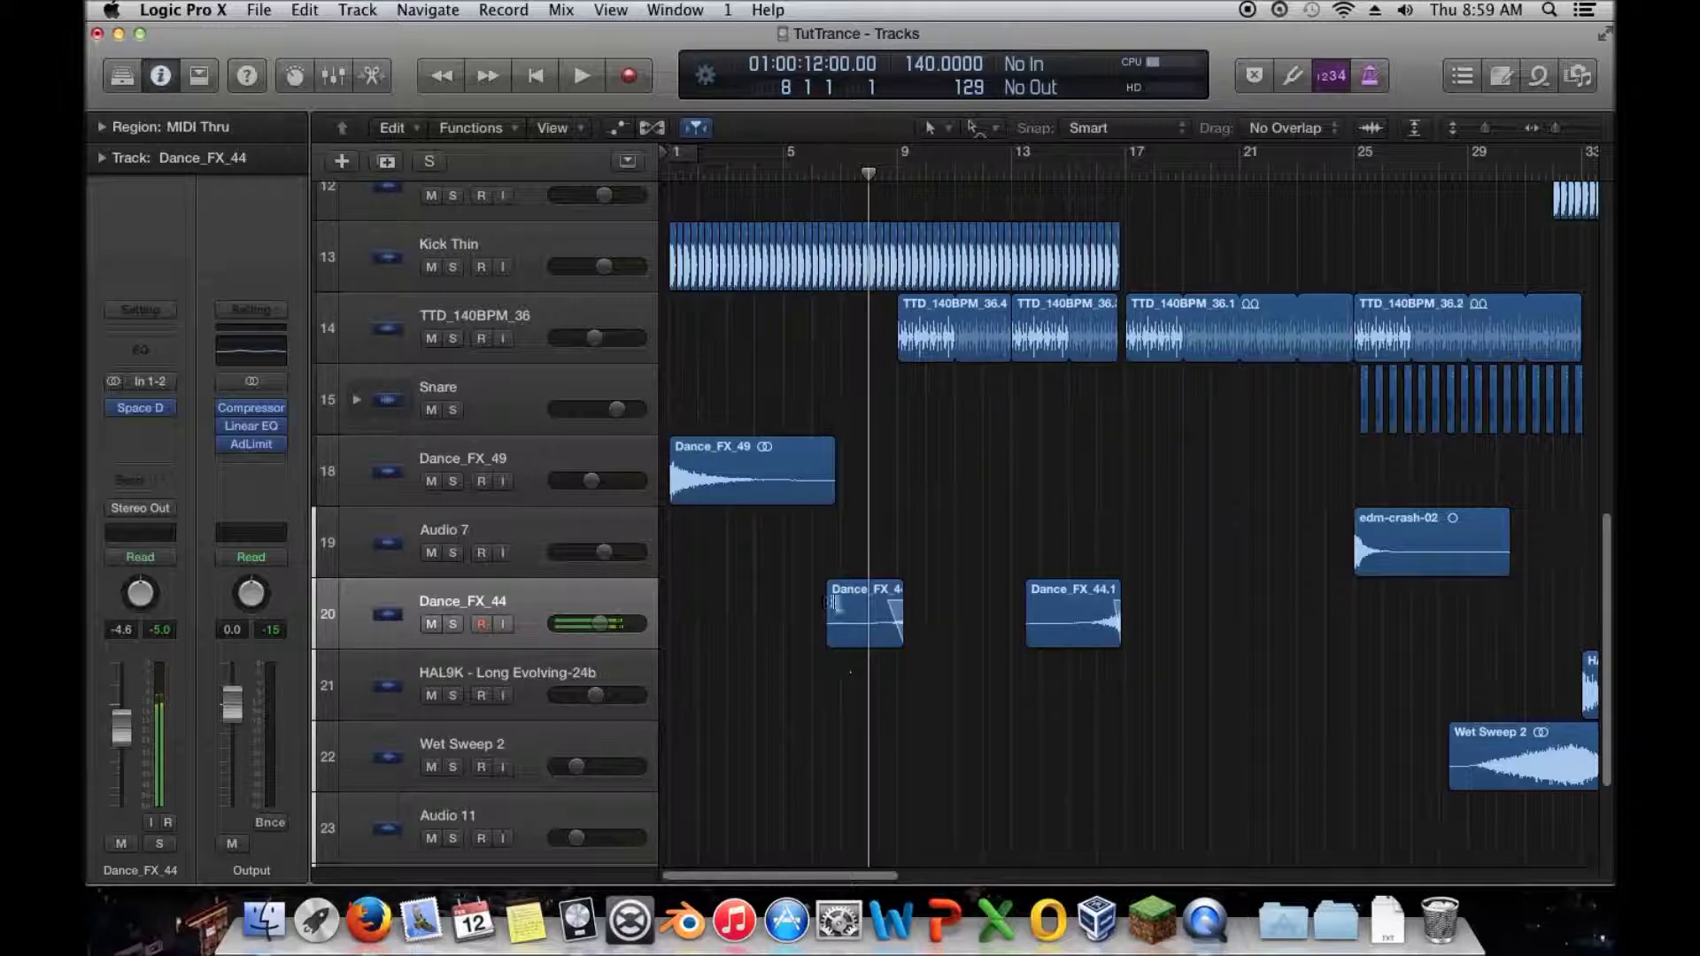
pyautogui.click(836, 175)
pyautogui.press('space')
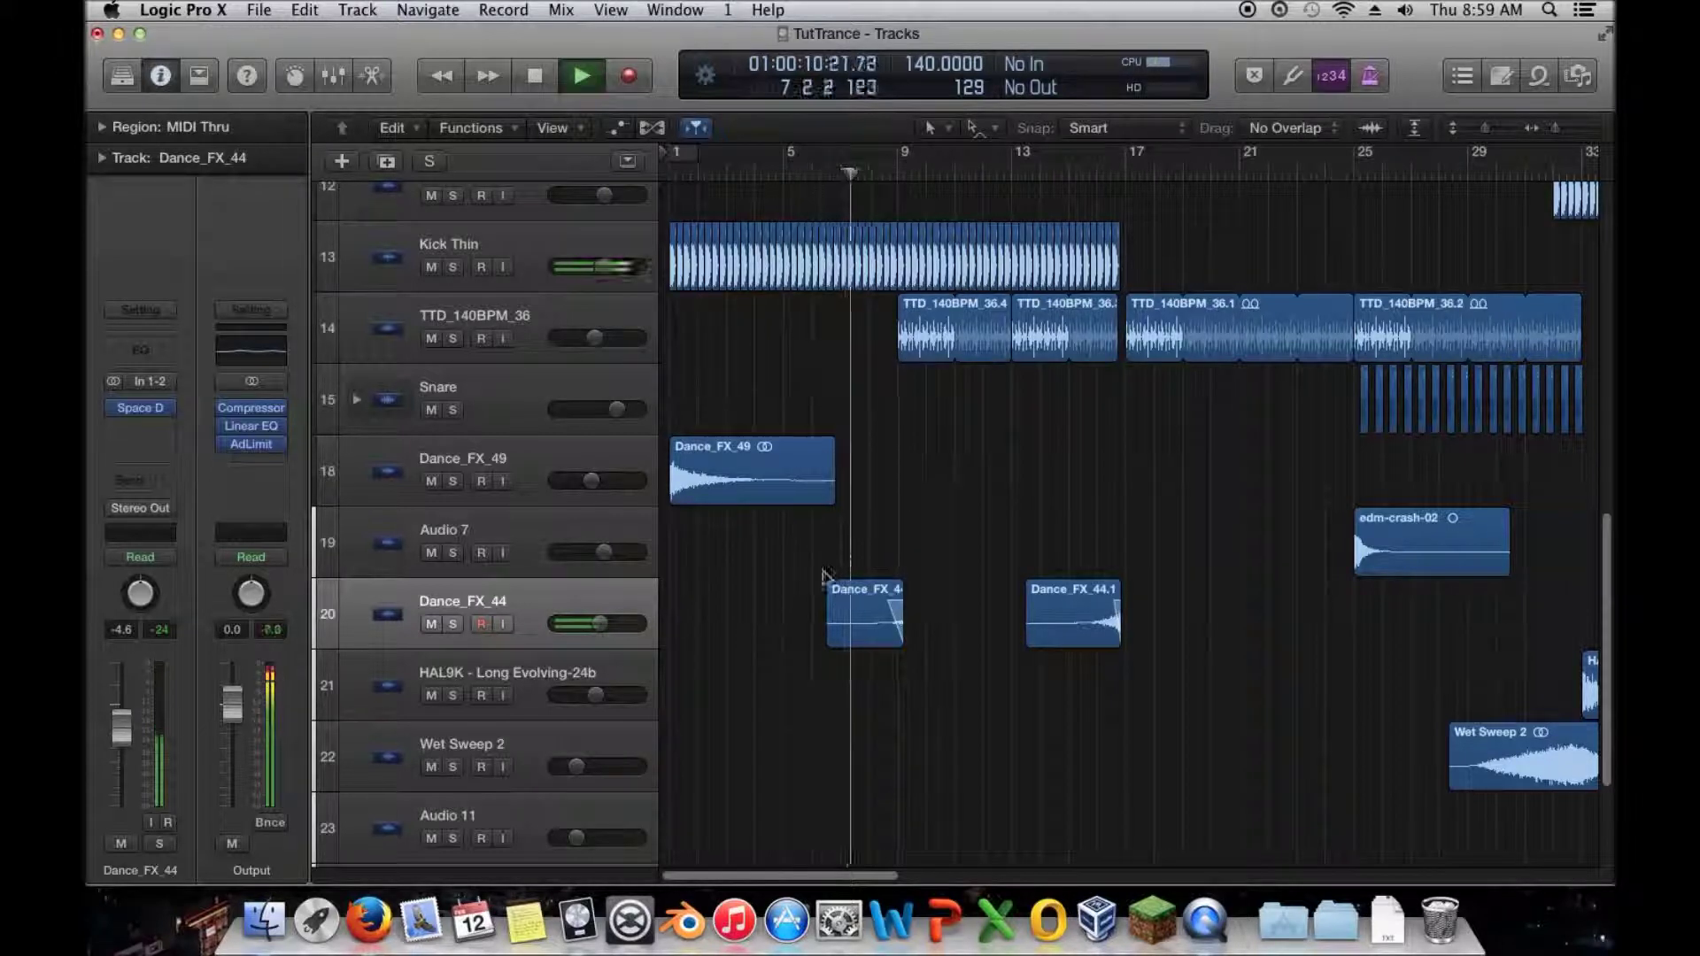
pyautogui.click(802, 188)
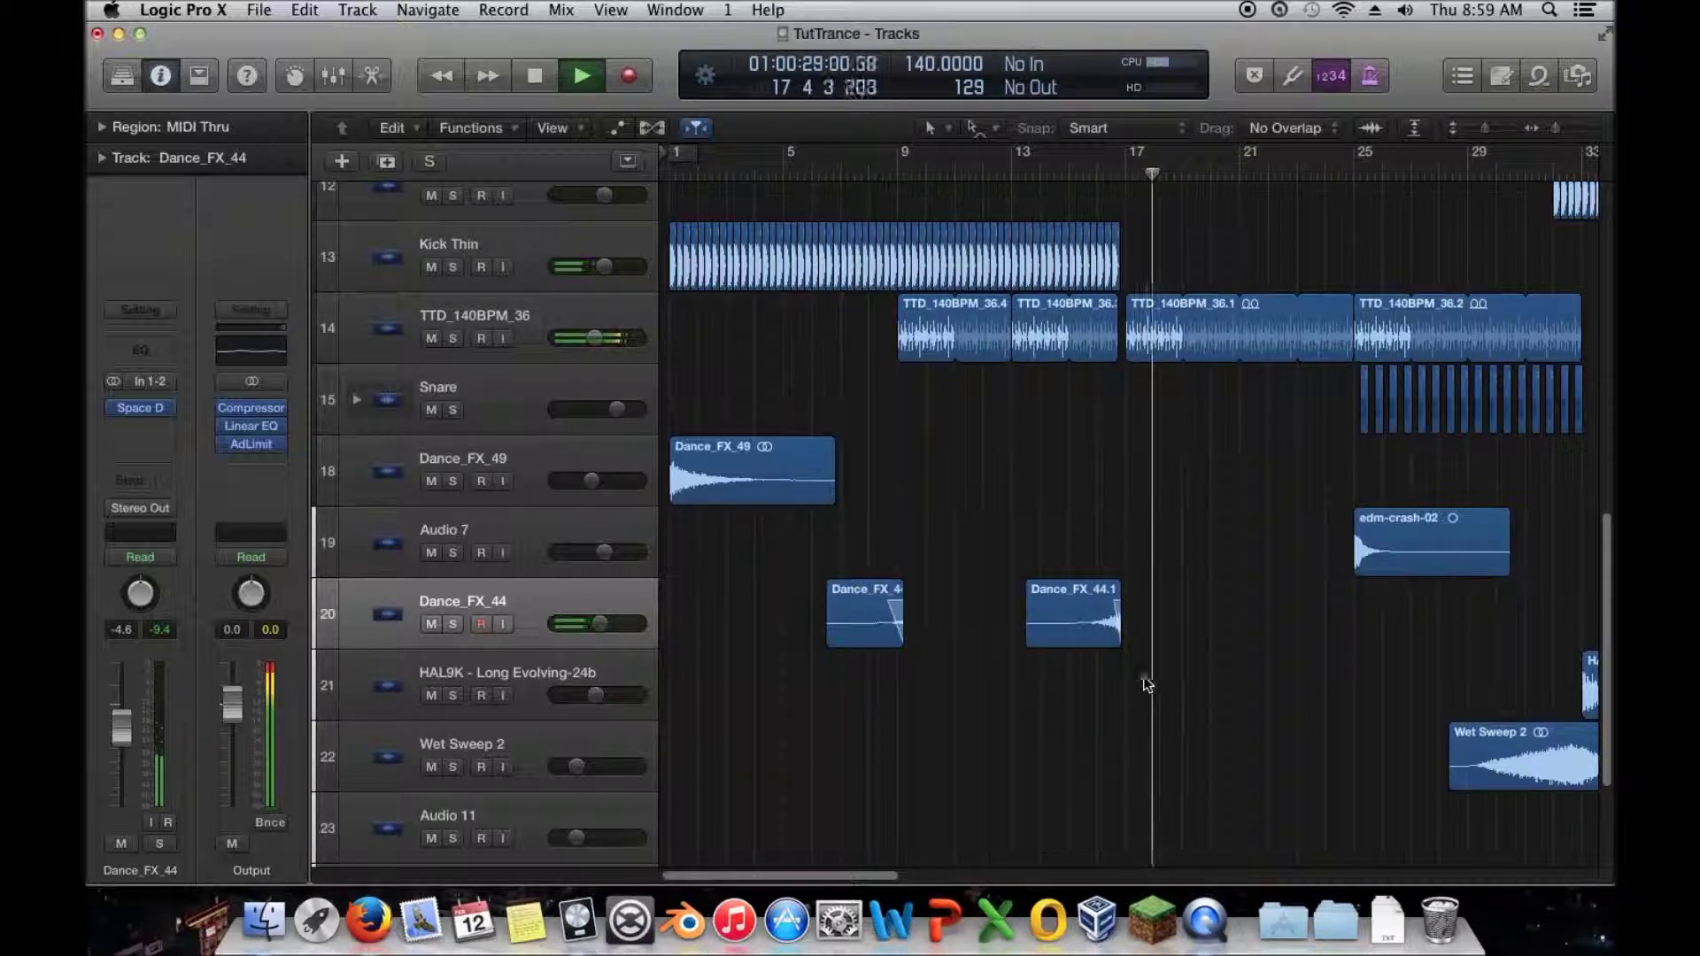
pyautogui.press('space')
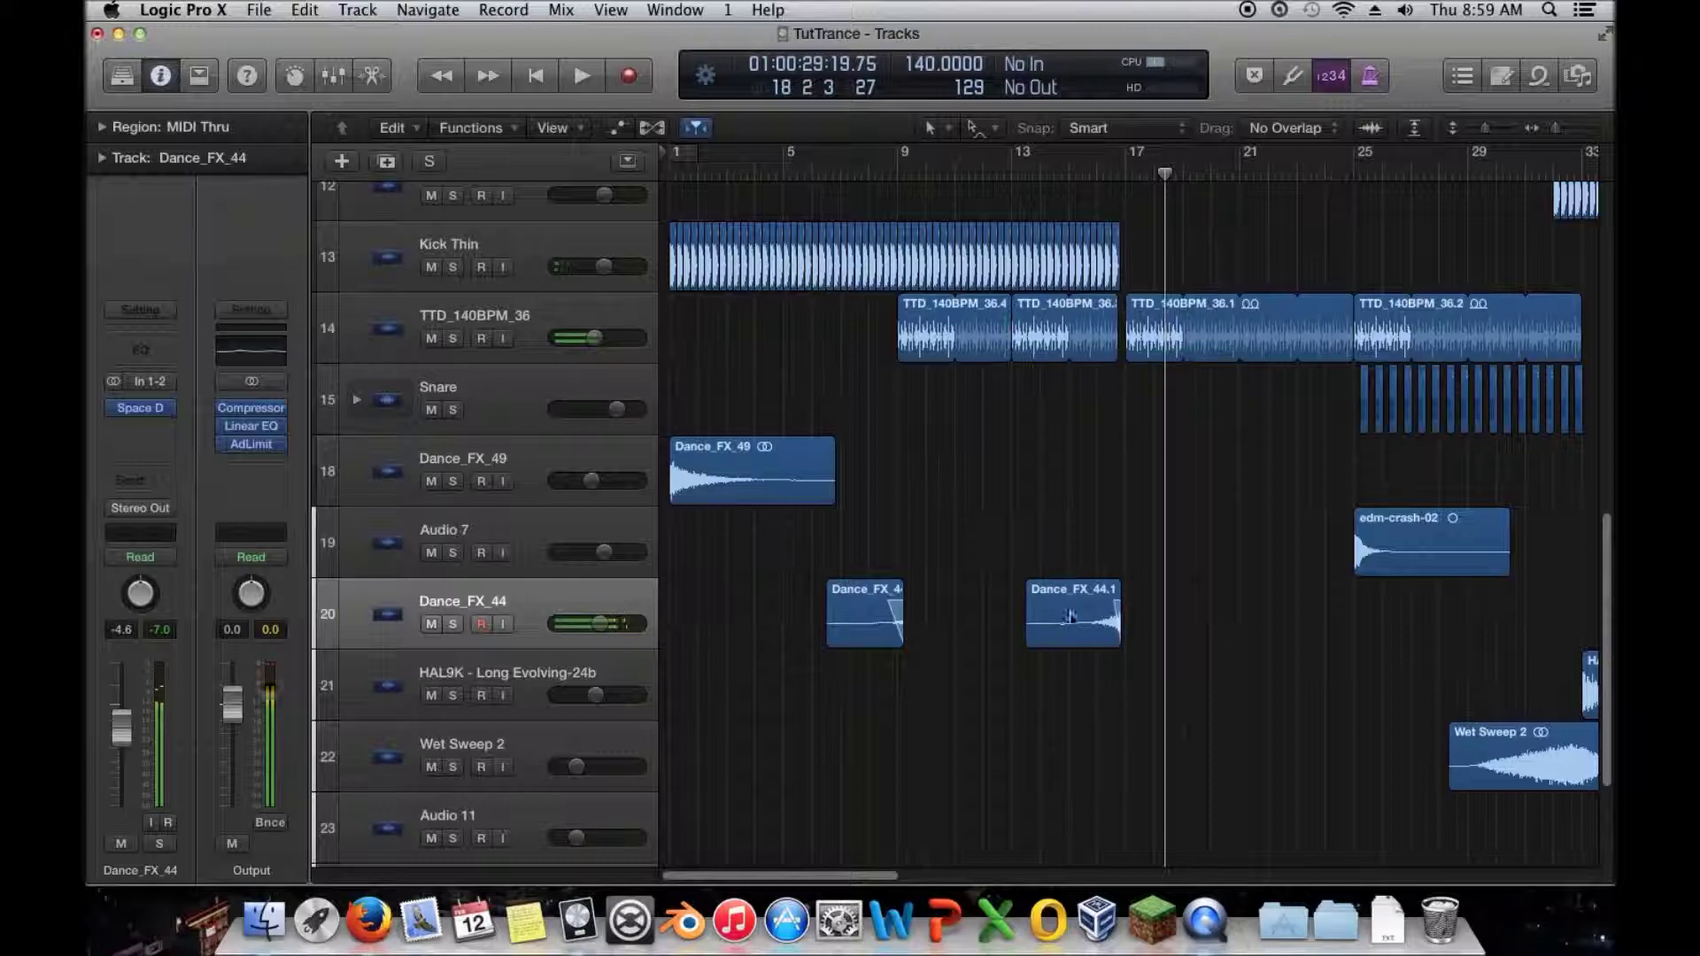
# Step: Select the second Dance_FX_44 region before bar 17, followed by the first one before bar 9
pyautogui.click(1031, 612)
pyautogui.scroll(4, 815, 697)
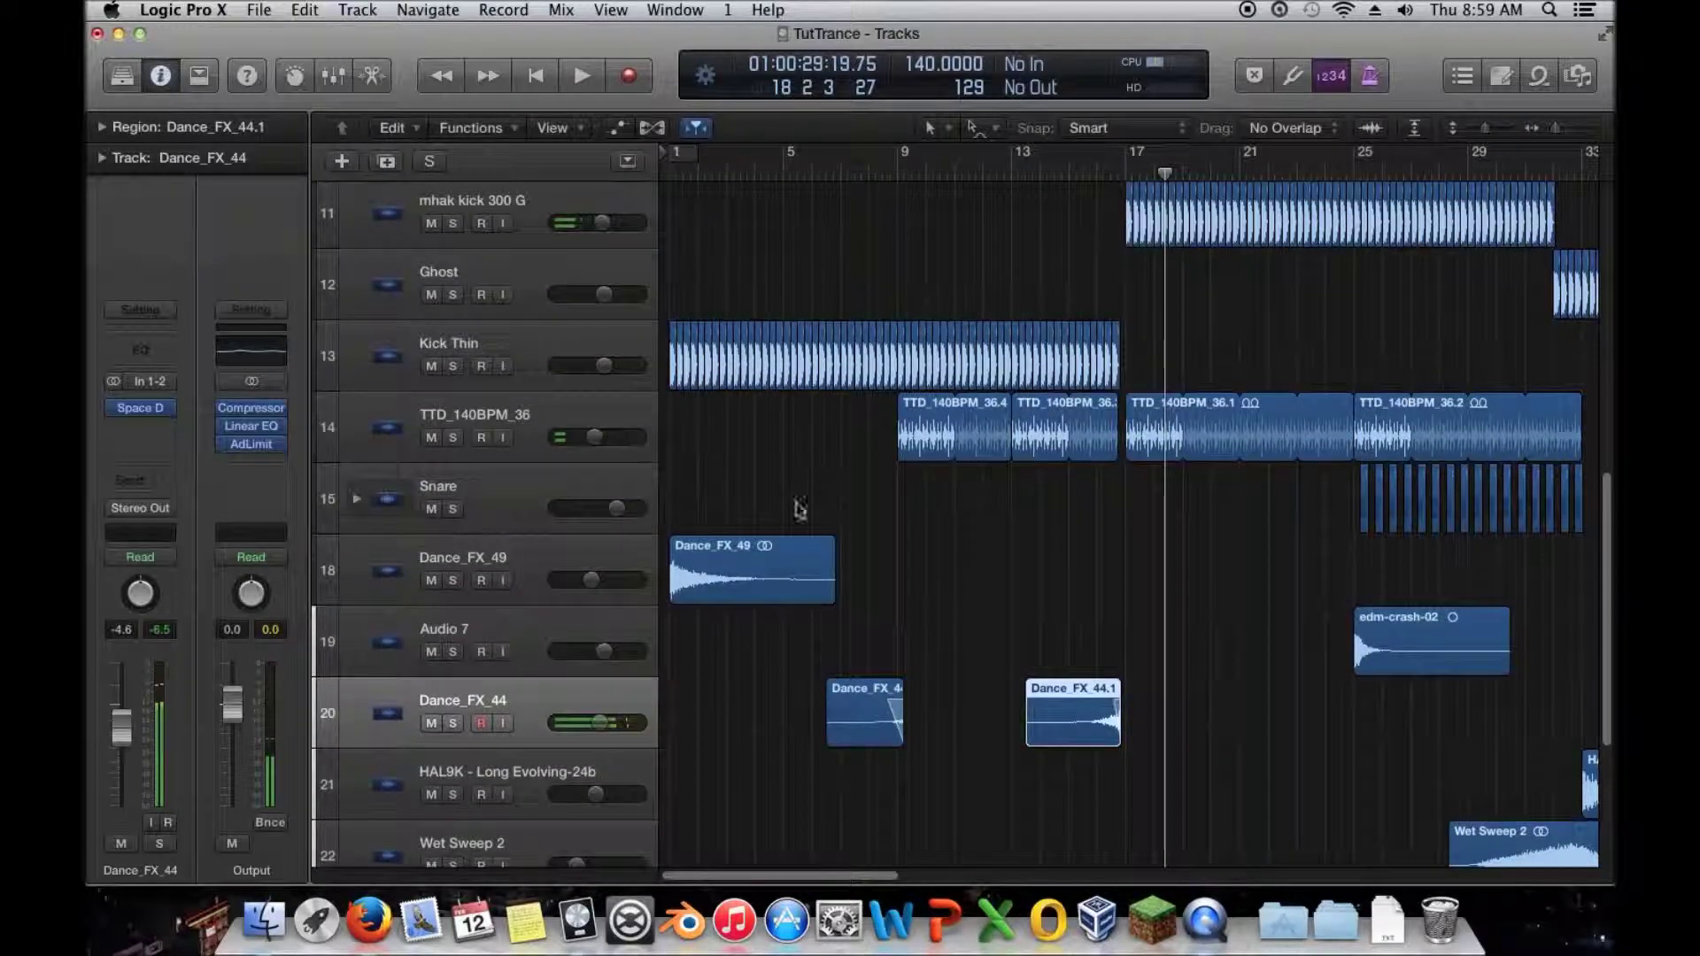
pyautogui.click(868, 713)
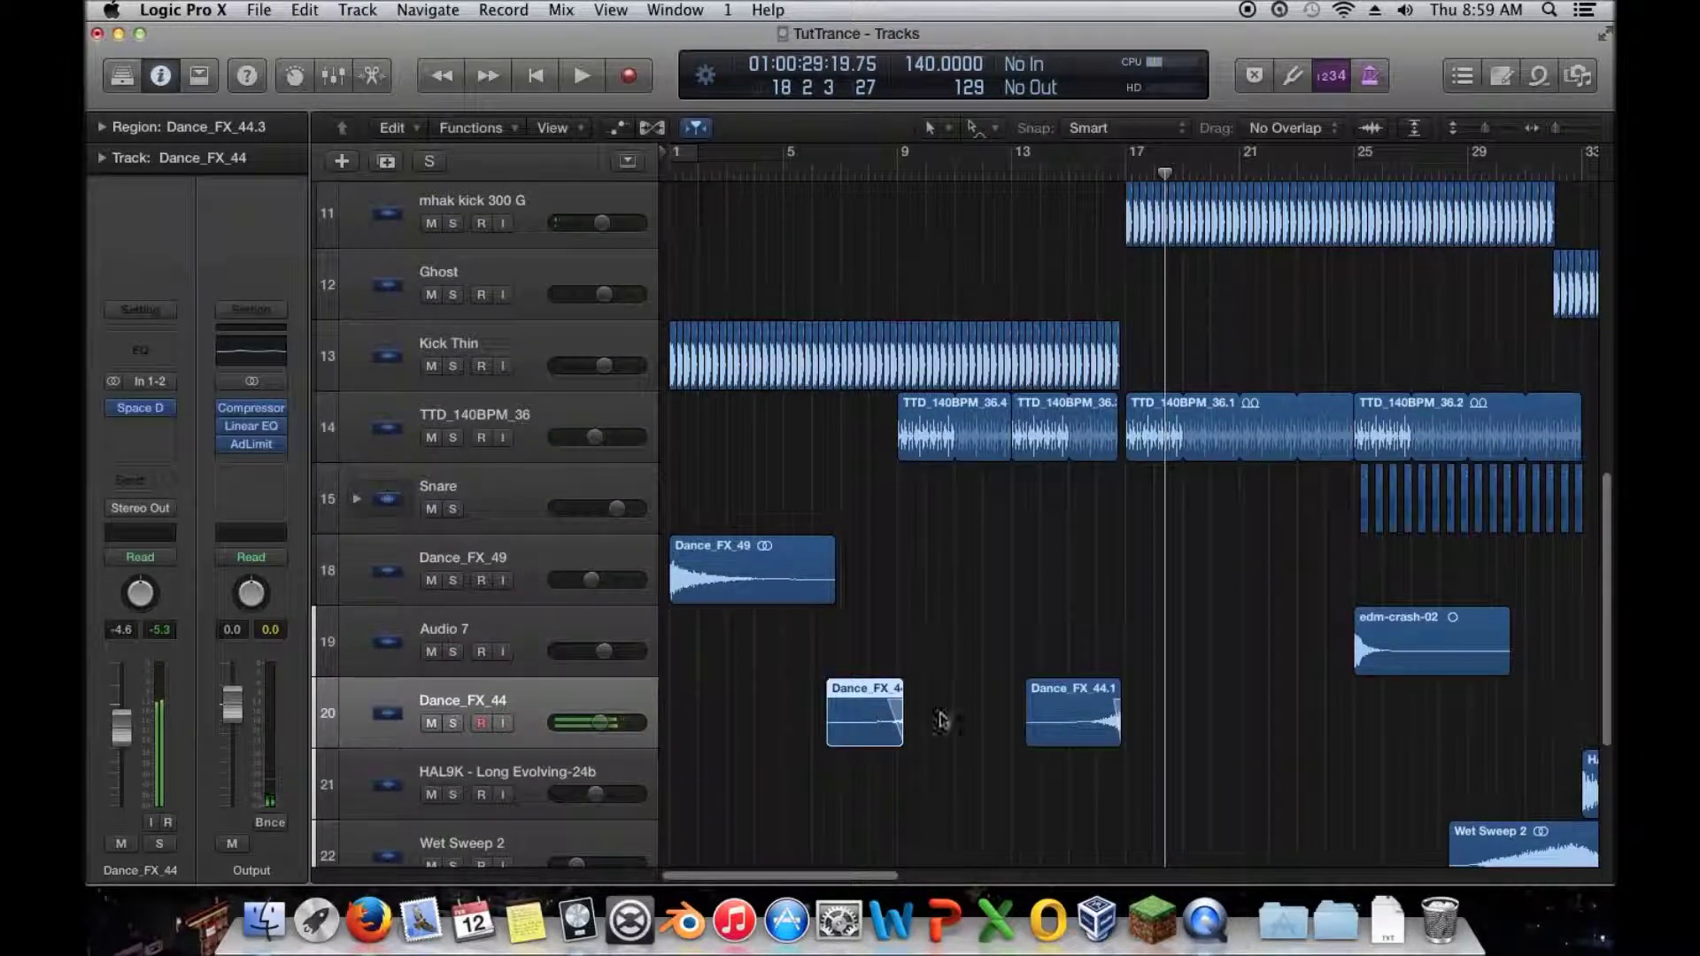
# Step: Select and unmute the VERB FX track, and open its region in the Piano Roll
pyautogui.scroll(10, 885, 673)
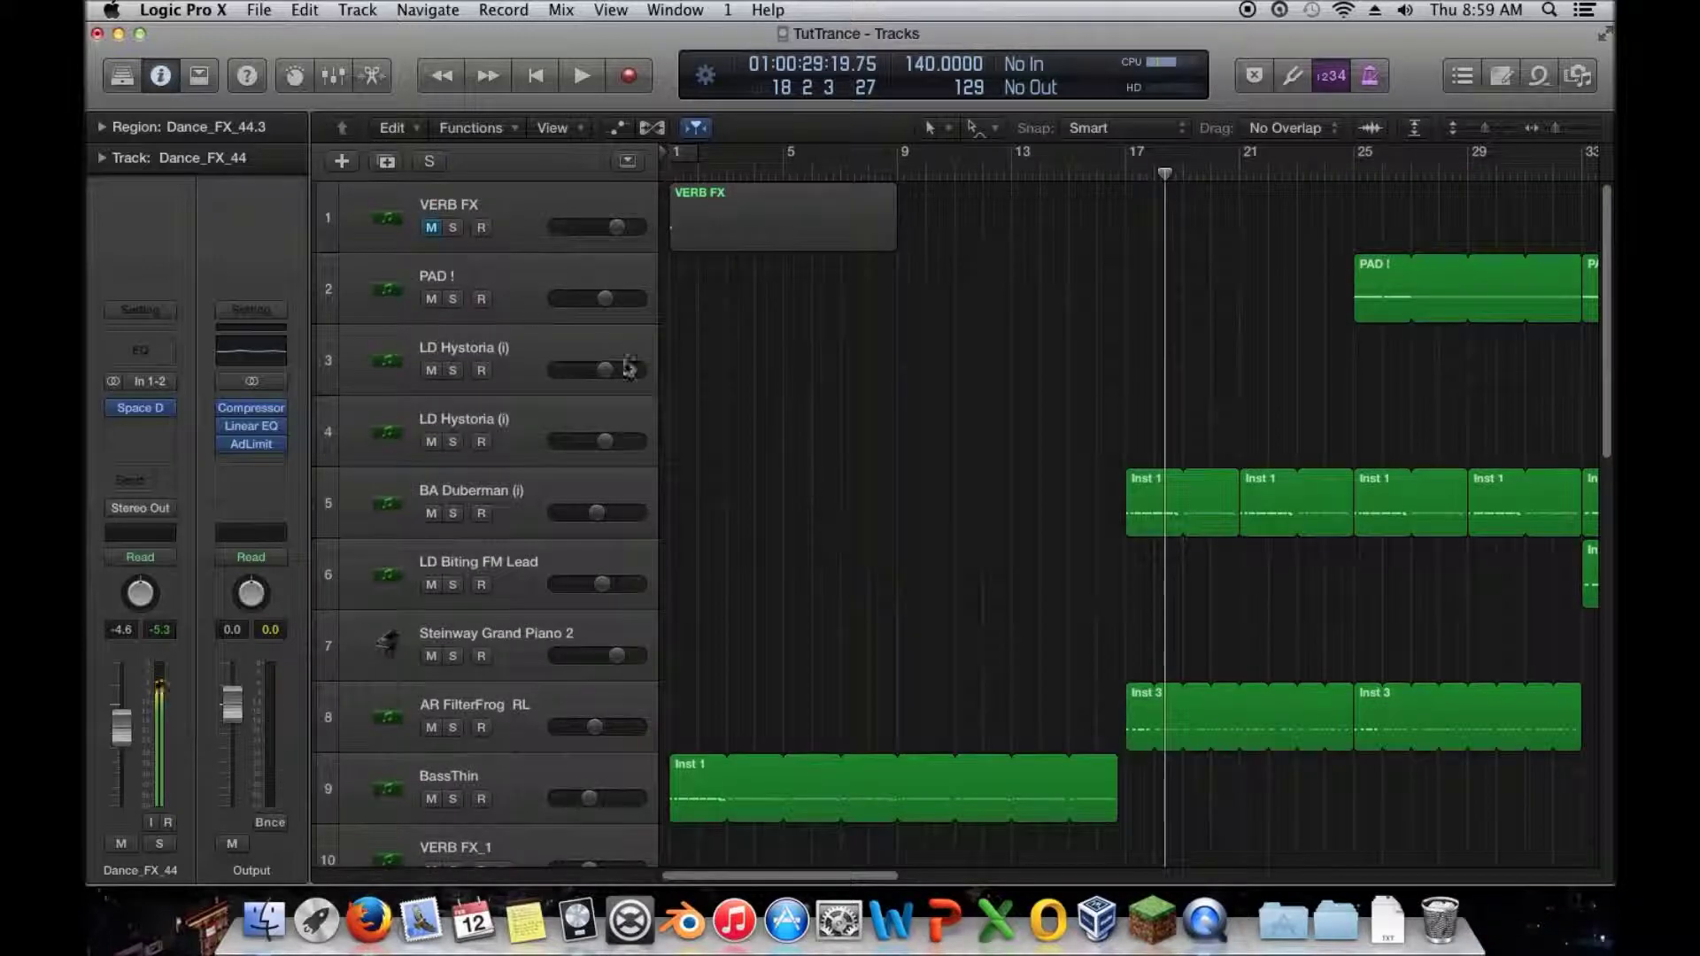
pyautogui.click(453, 206)
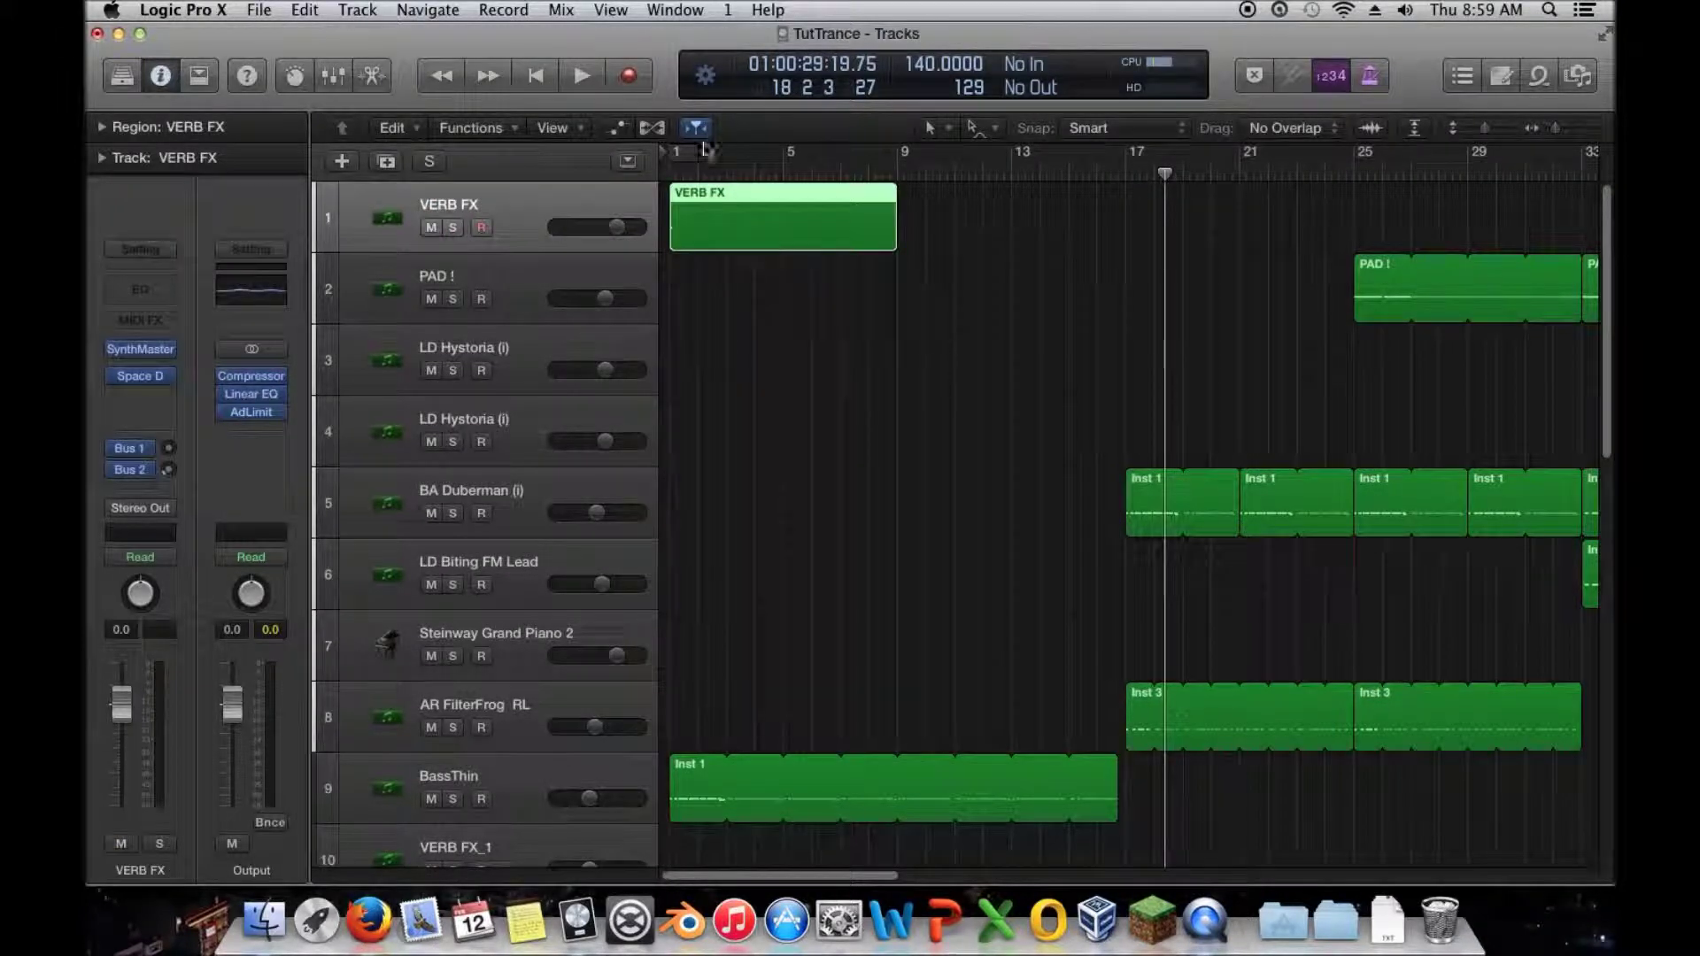
pyautogui.doubleClick(703, 213)
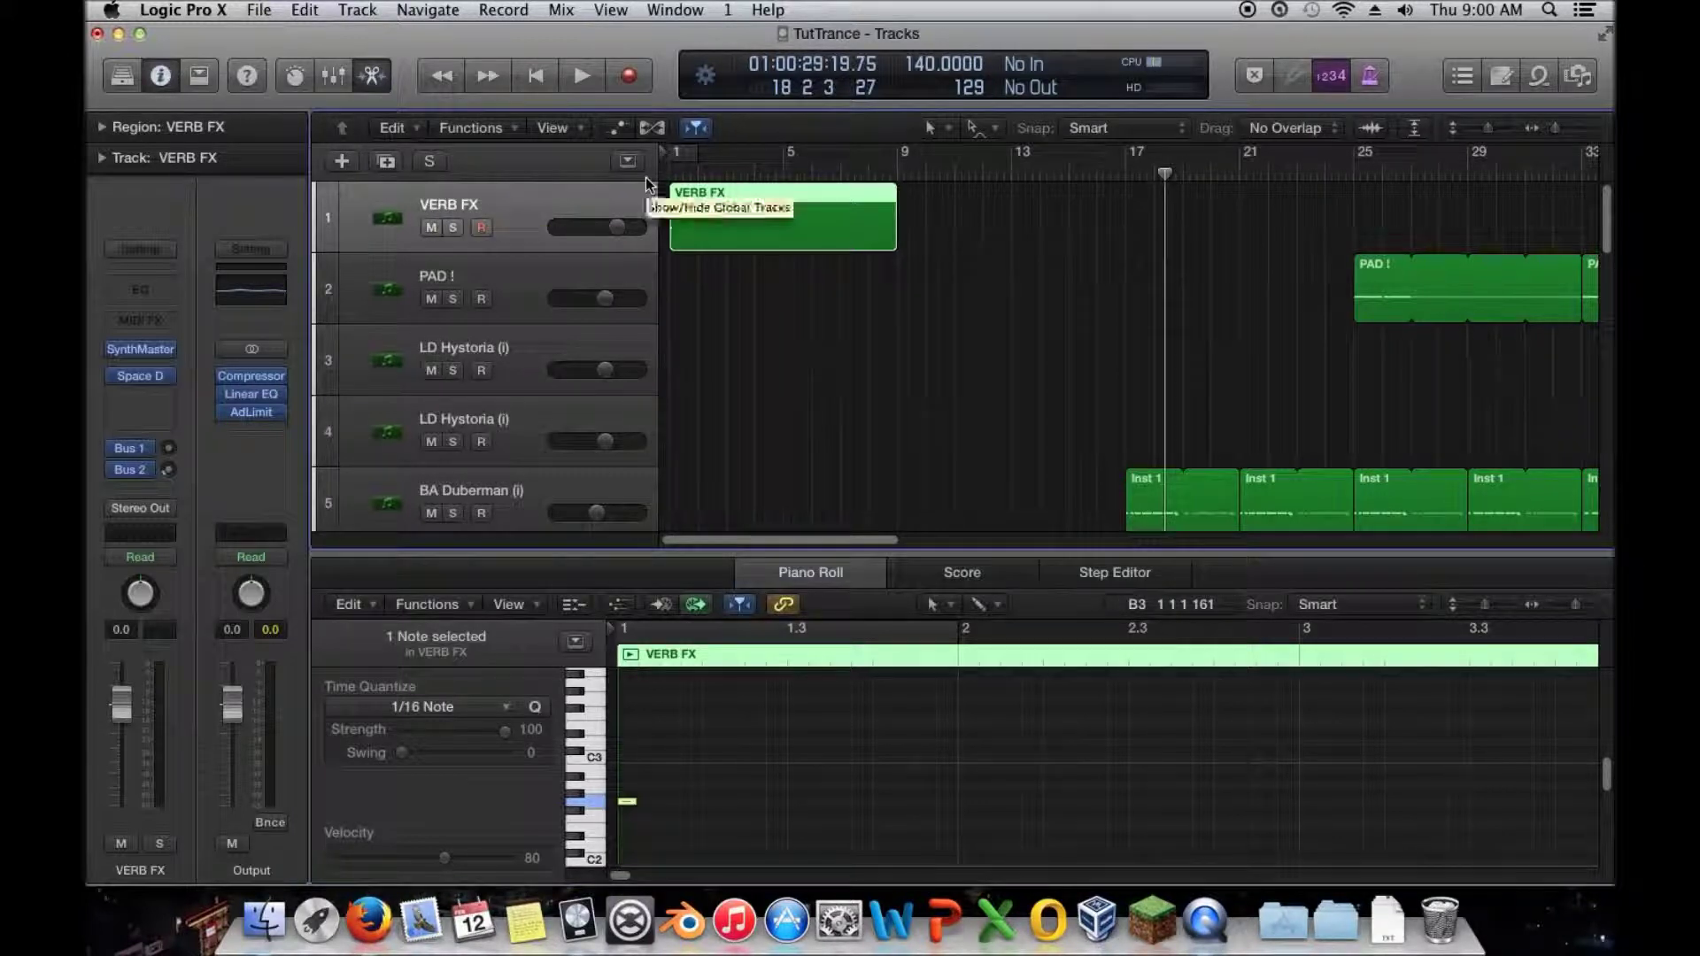
# Step: Cycle bars 1 to 9, solo the VERB FX track and play its opening with Space D bypassed
pyautogui.moveTo(686, 152); pyautogui.dragTo(896, 152)
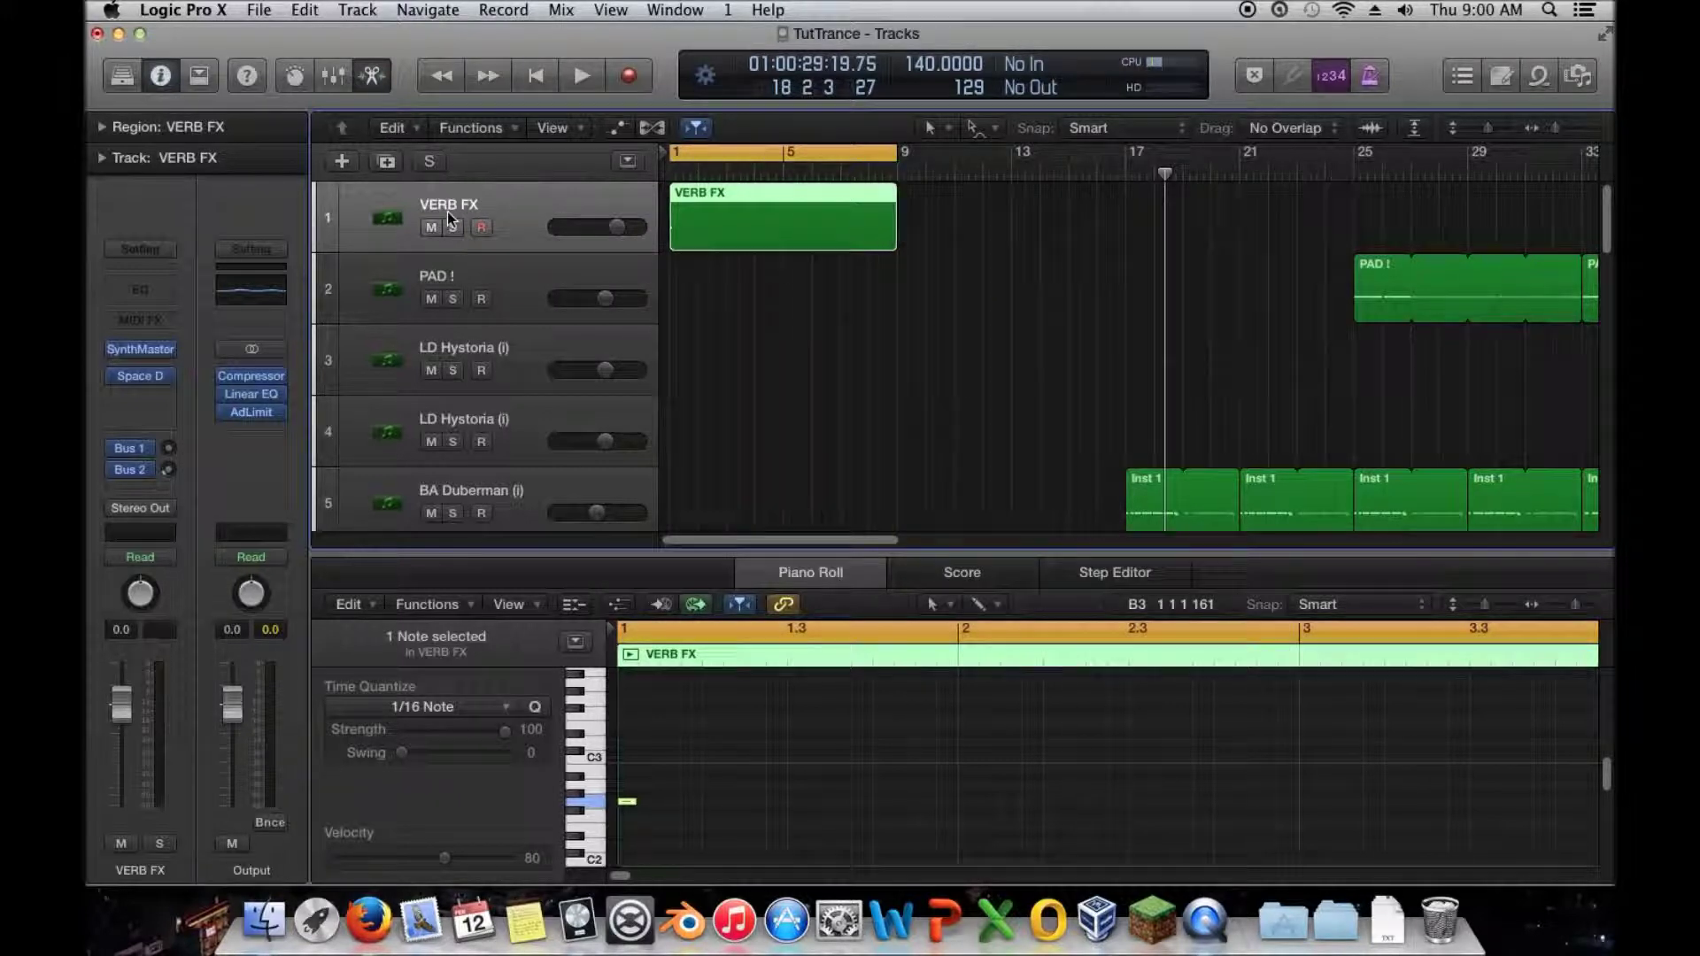
pyautogui.click(452, 227)
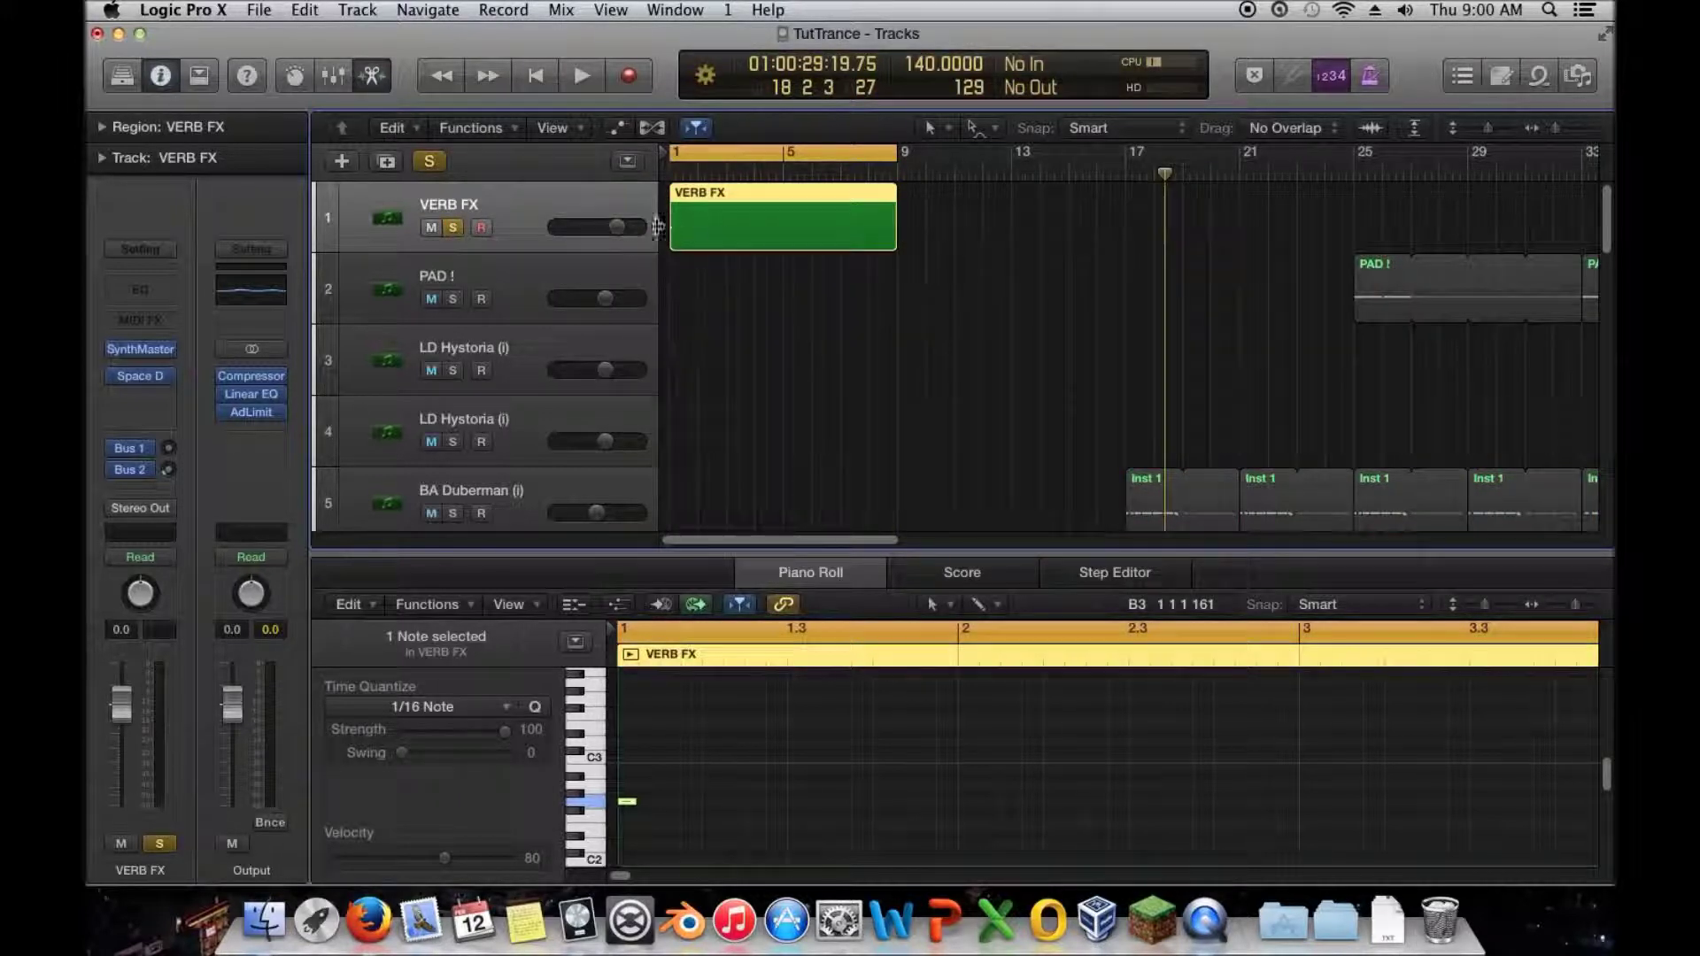
pyautogui.click(745, 261)
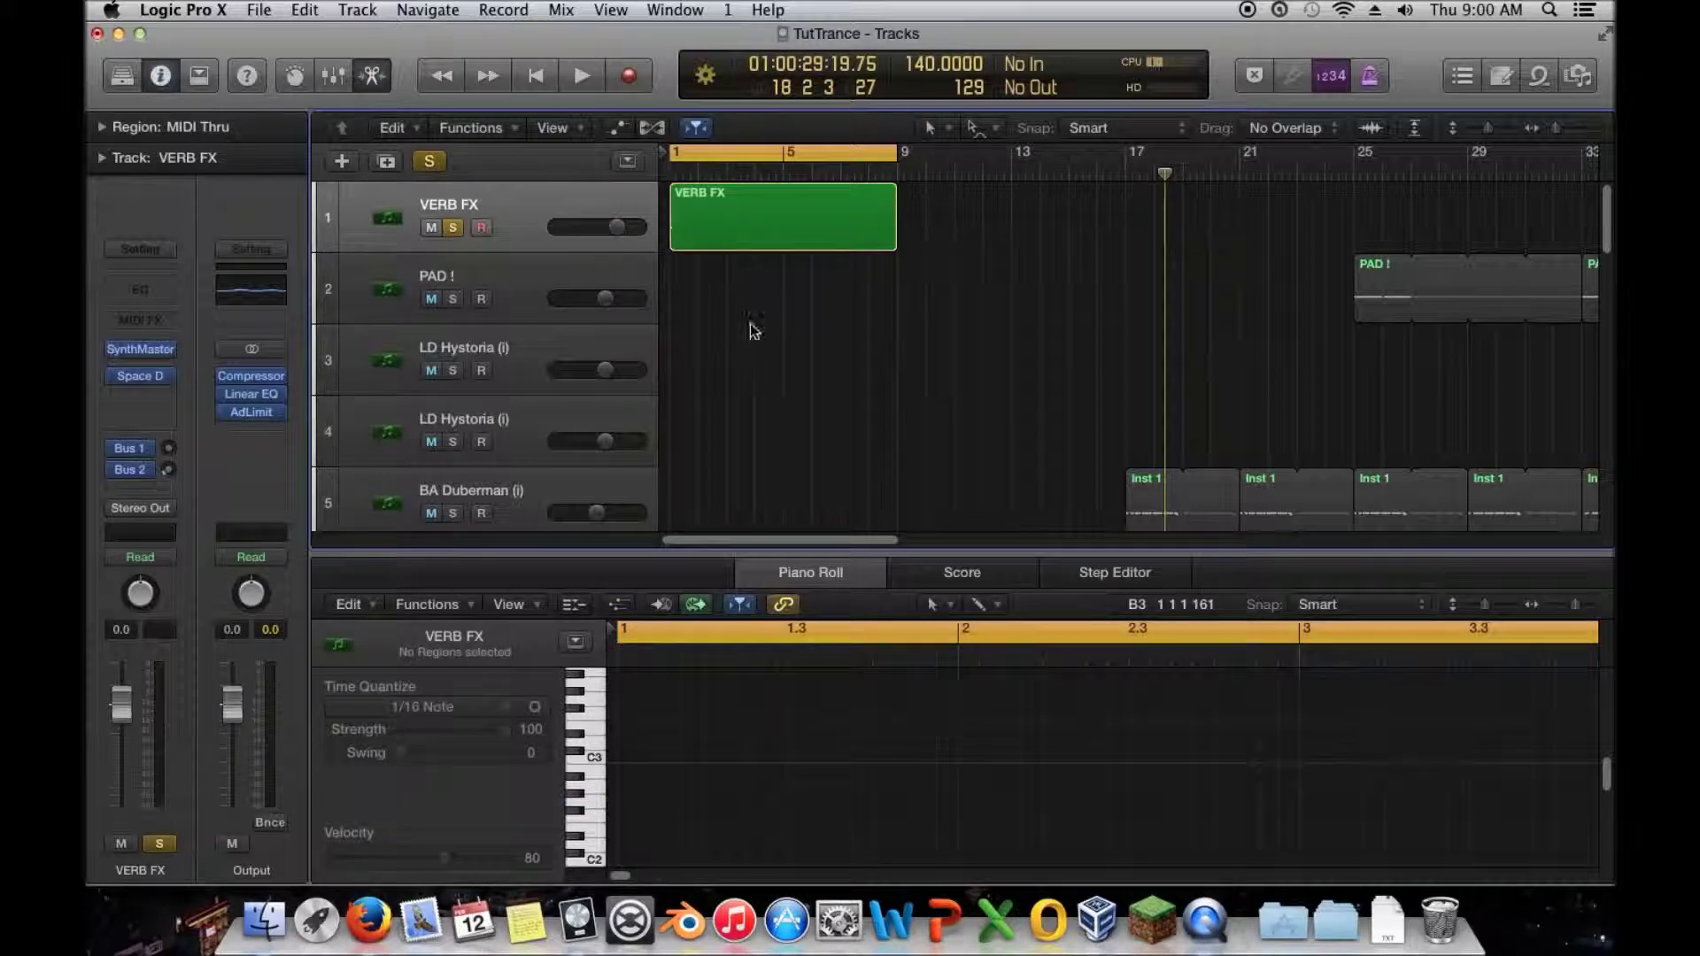
pyautogui.click(432, 189)
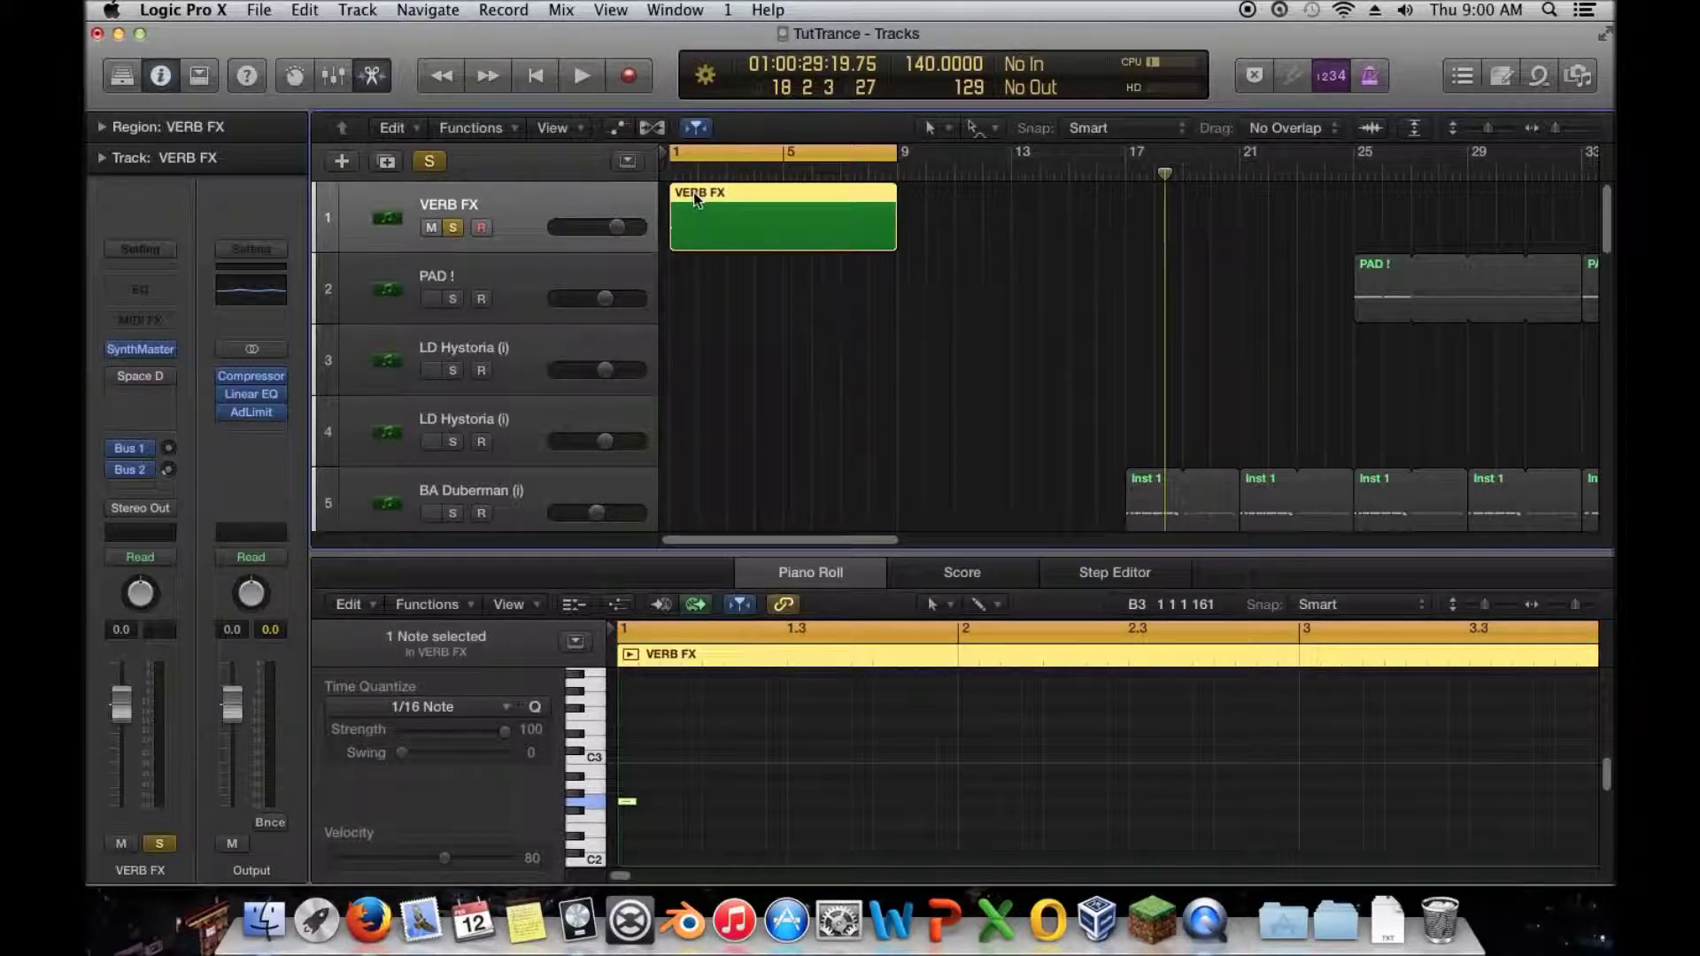
pyautogui.press('space')
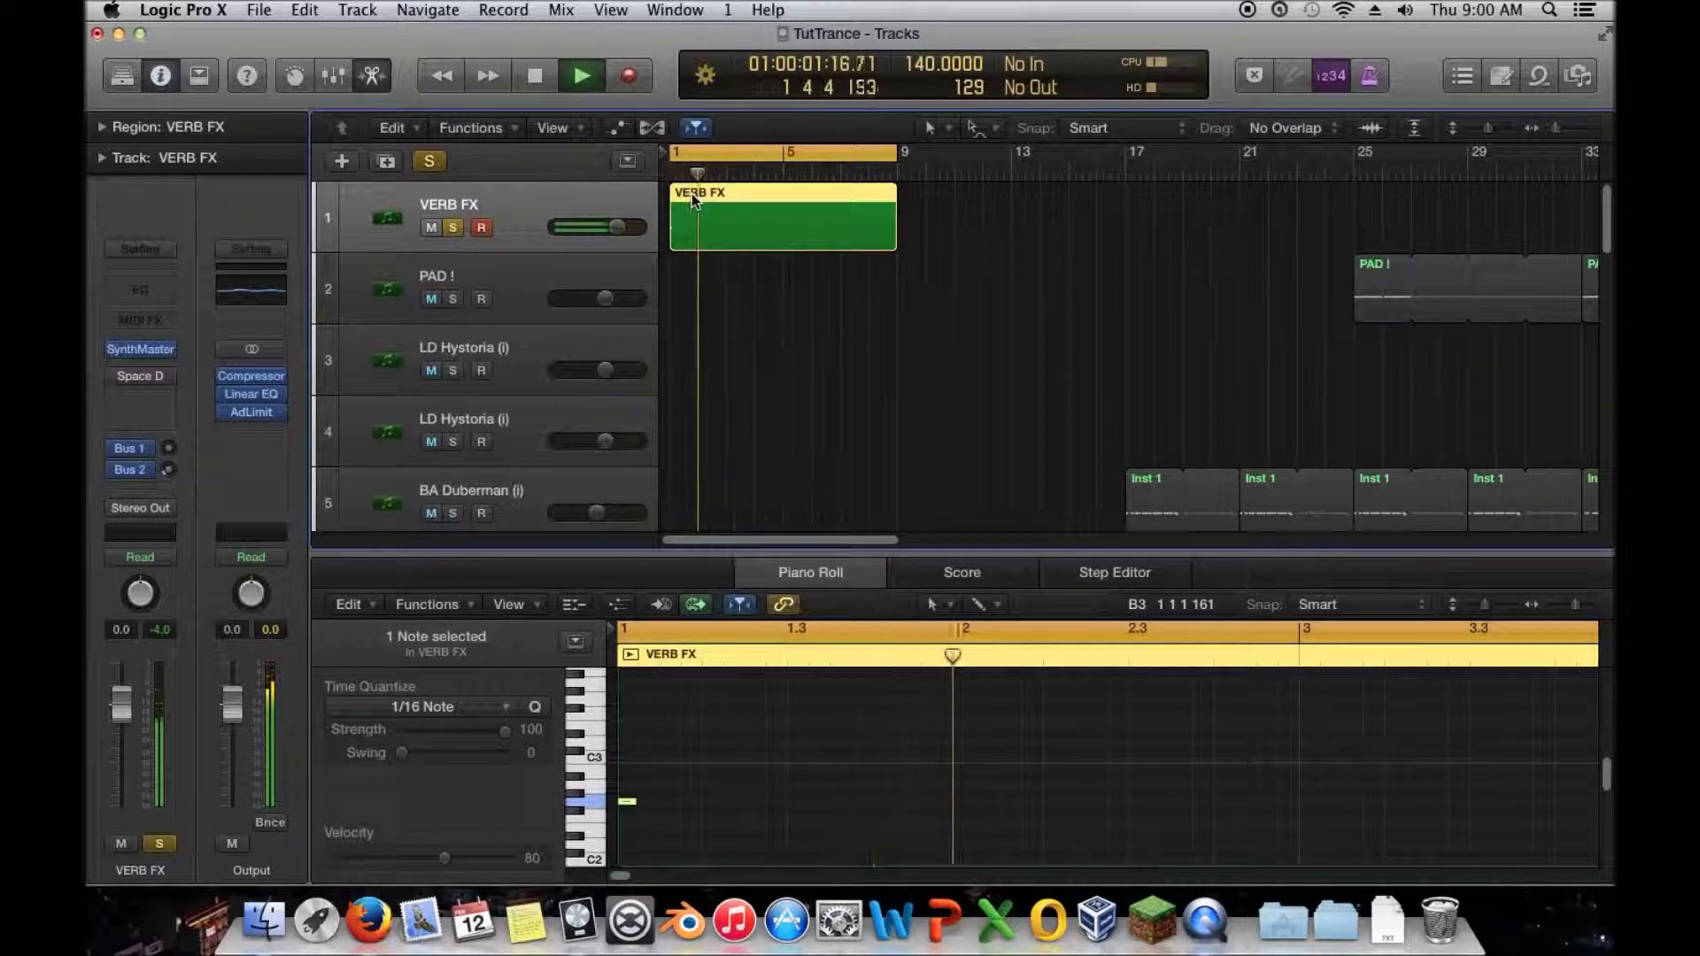
pyautogui.press('space')
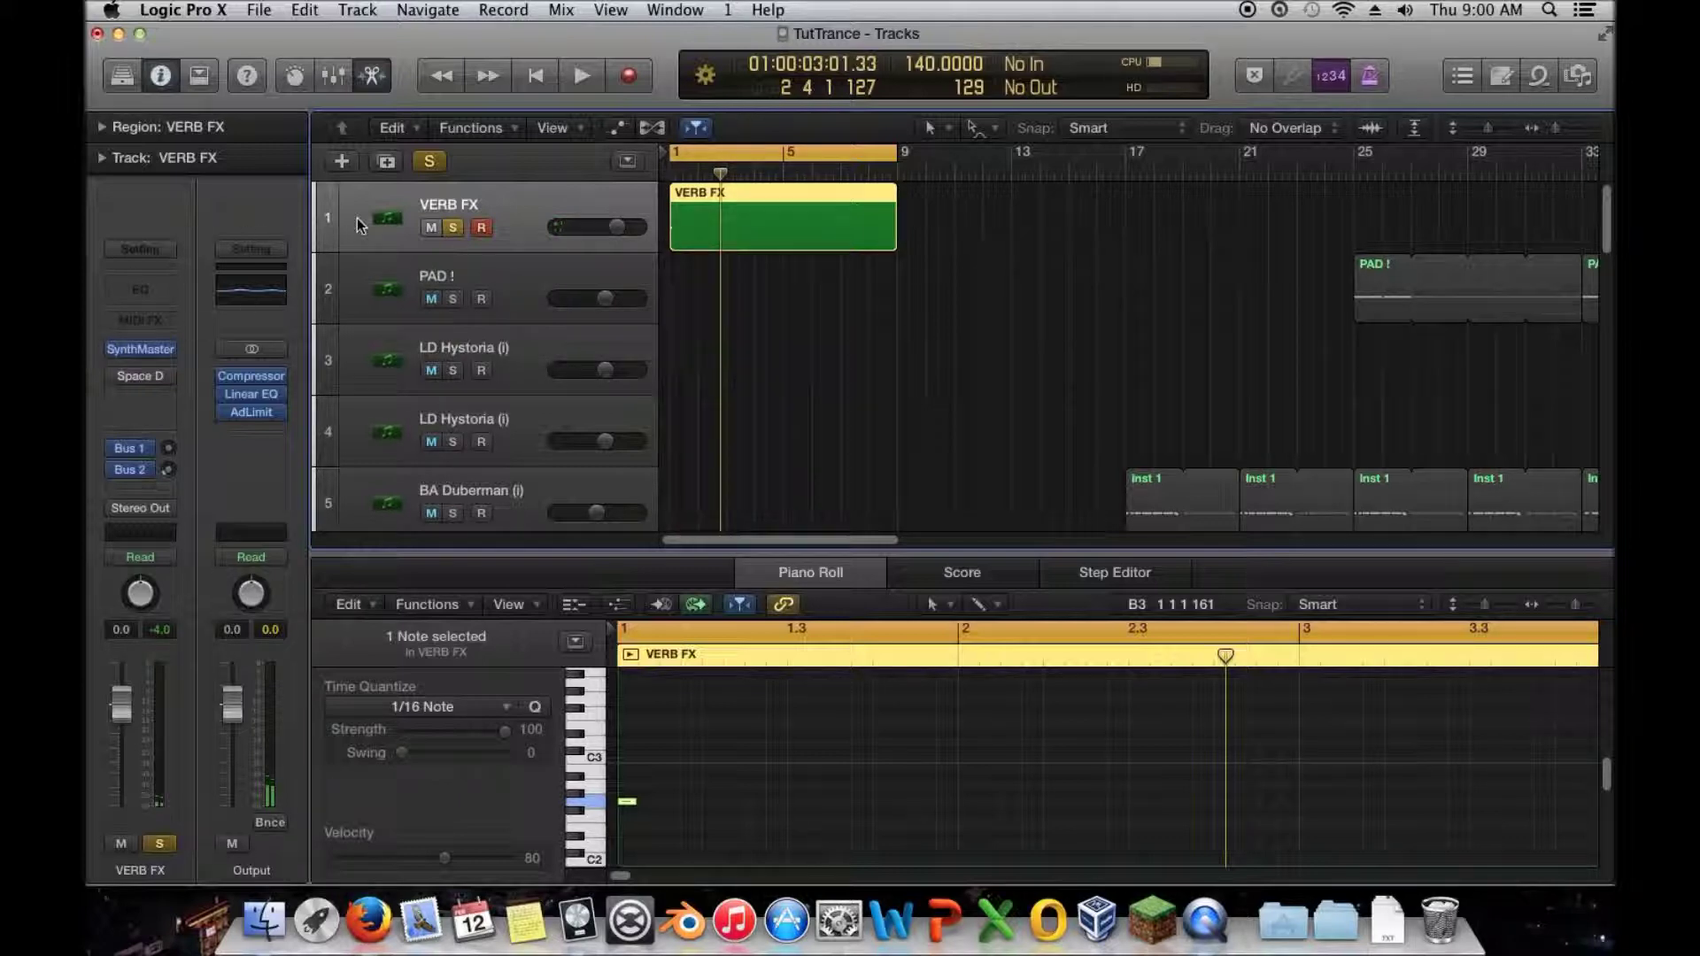
# Step: Switch Space D back on and replay the soloed VERB FX track from bar 1 into bar 3
pyautogui.moveTo(121, 381)
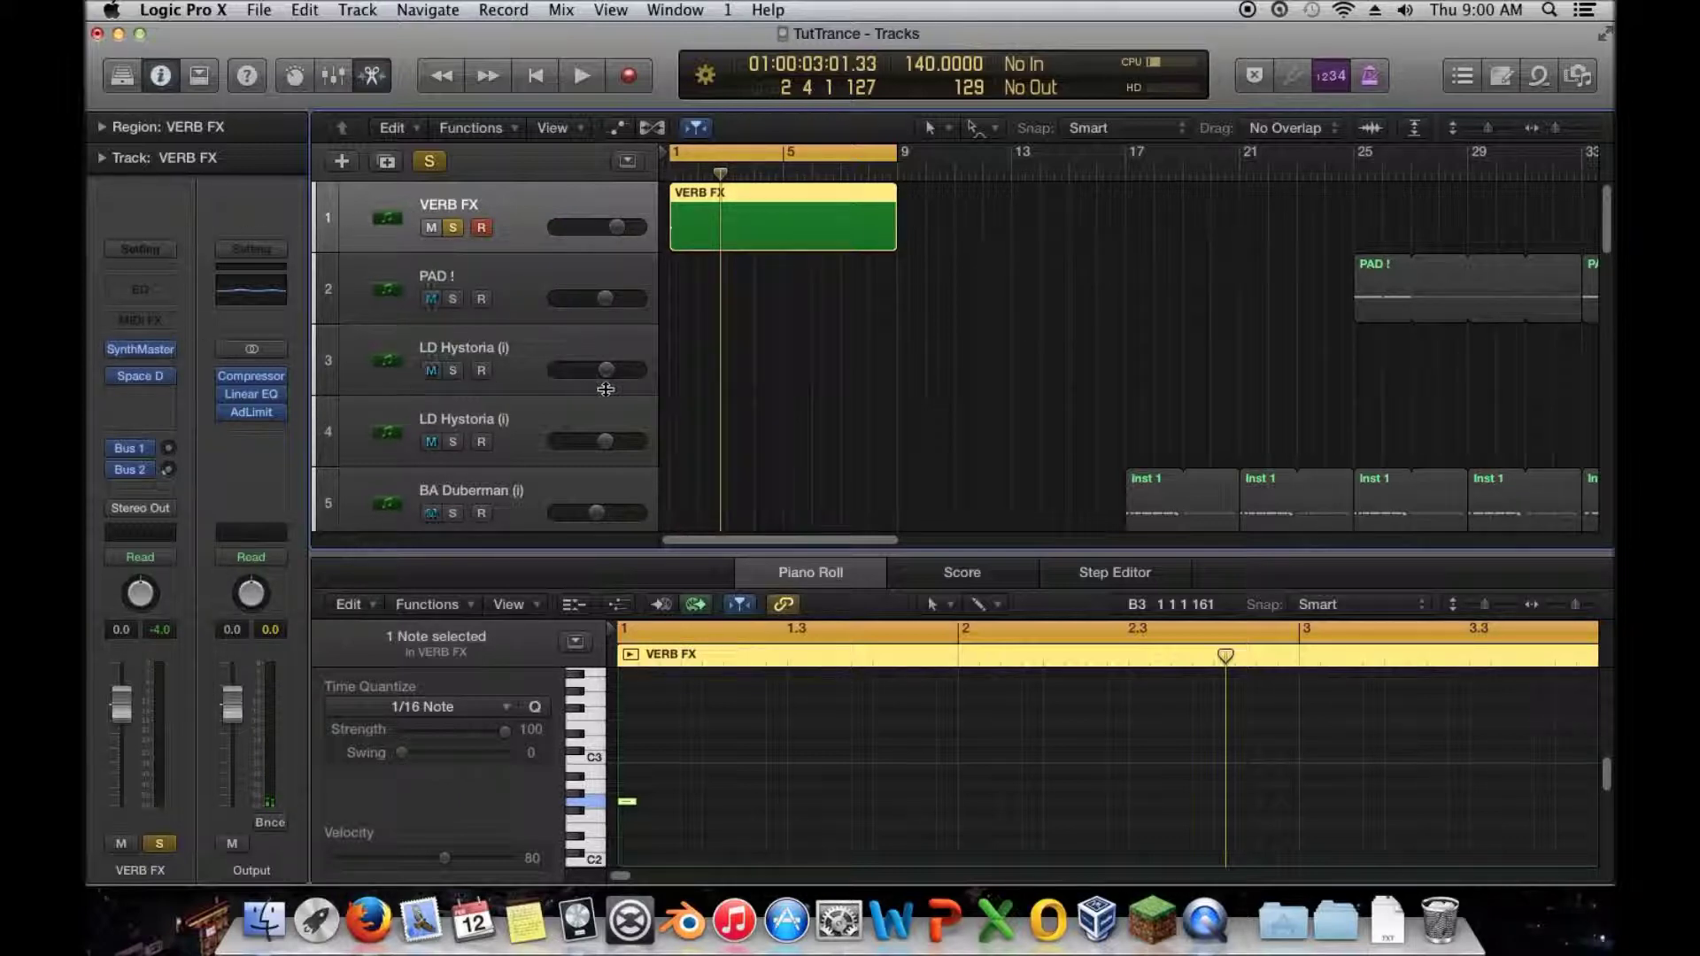
pyautogui.press('space')
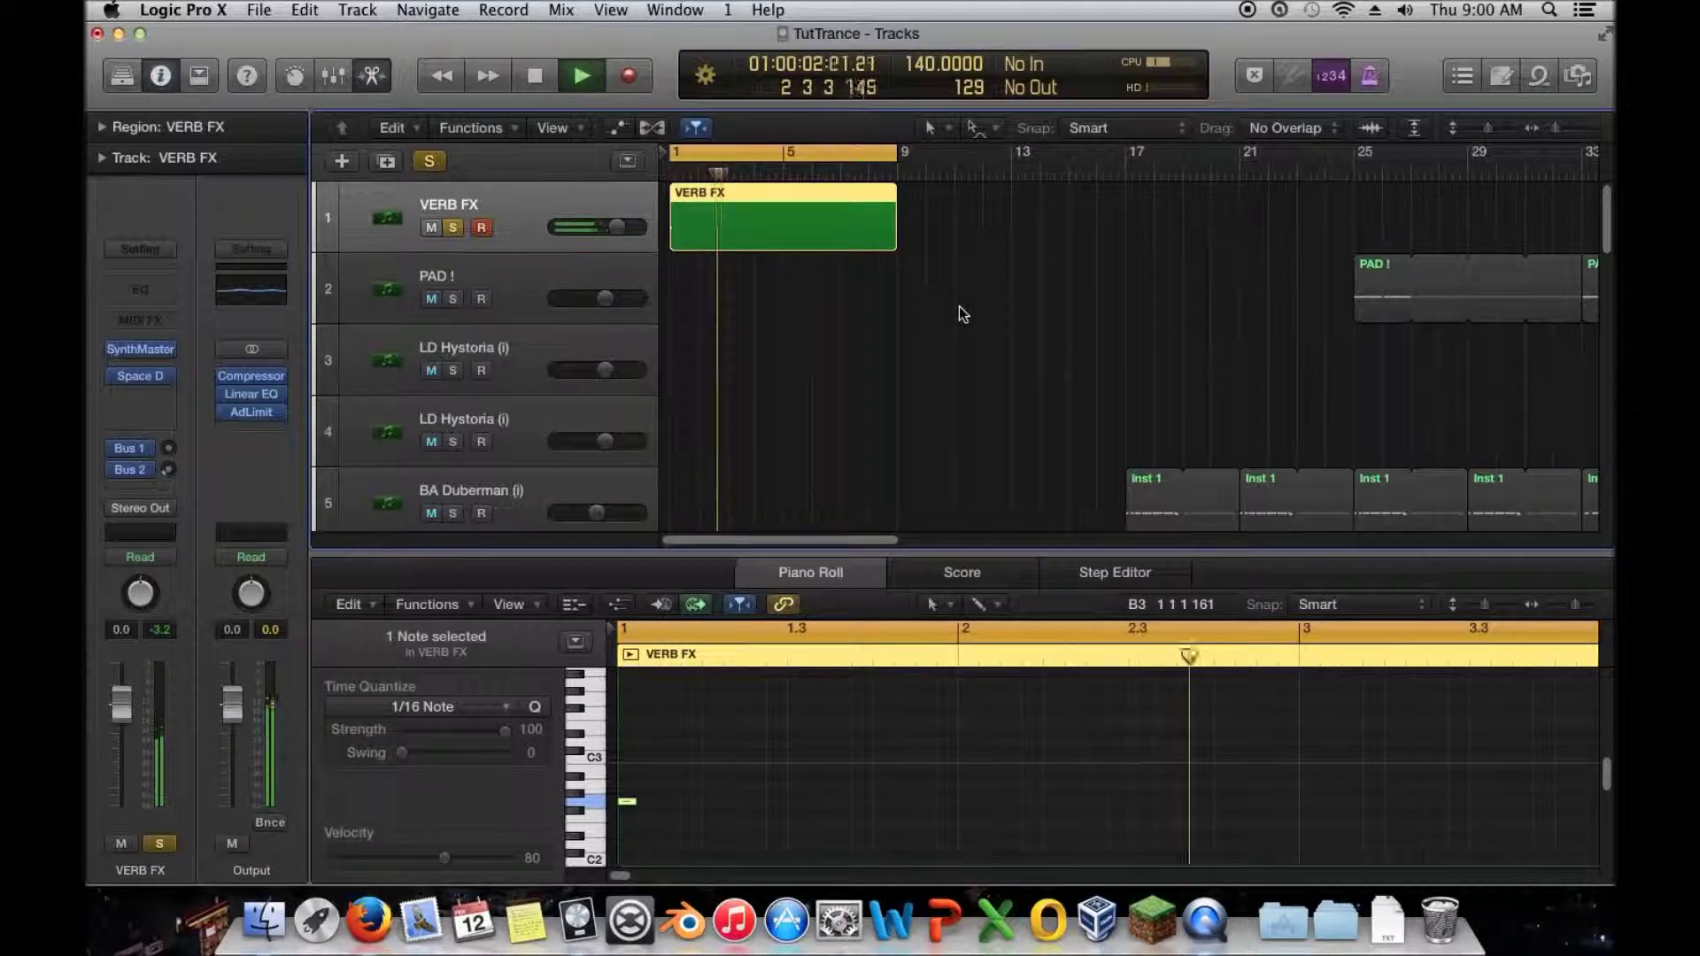
pyautogui.press('space')
# Step: Open the VERB FX track's Space Designer reverb and review its presets, keeping Trance selected
pyautogui.click(140, 376)
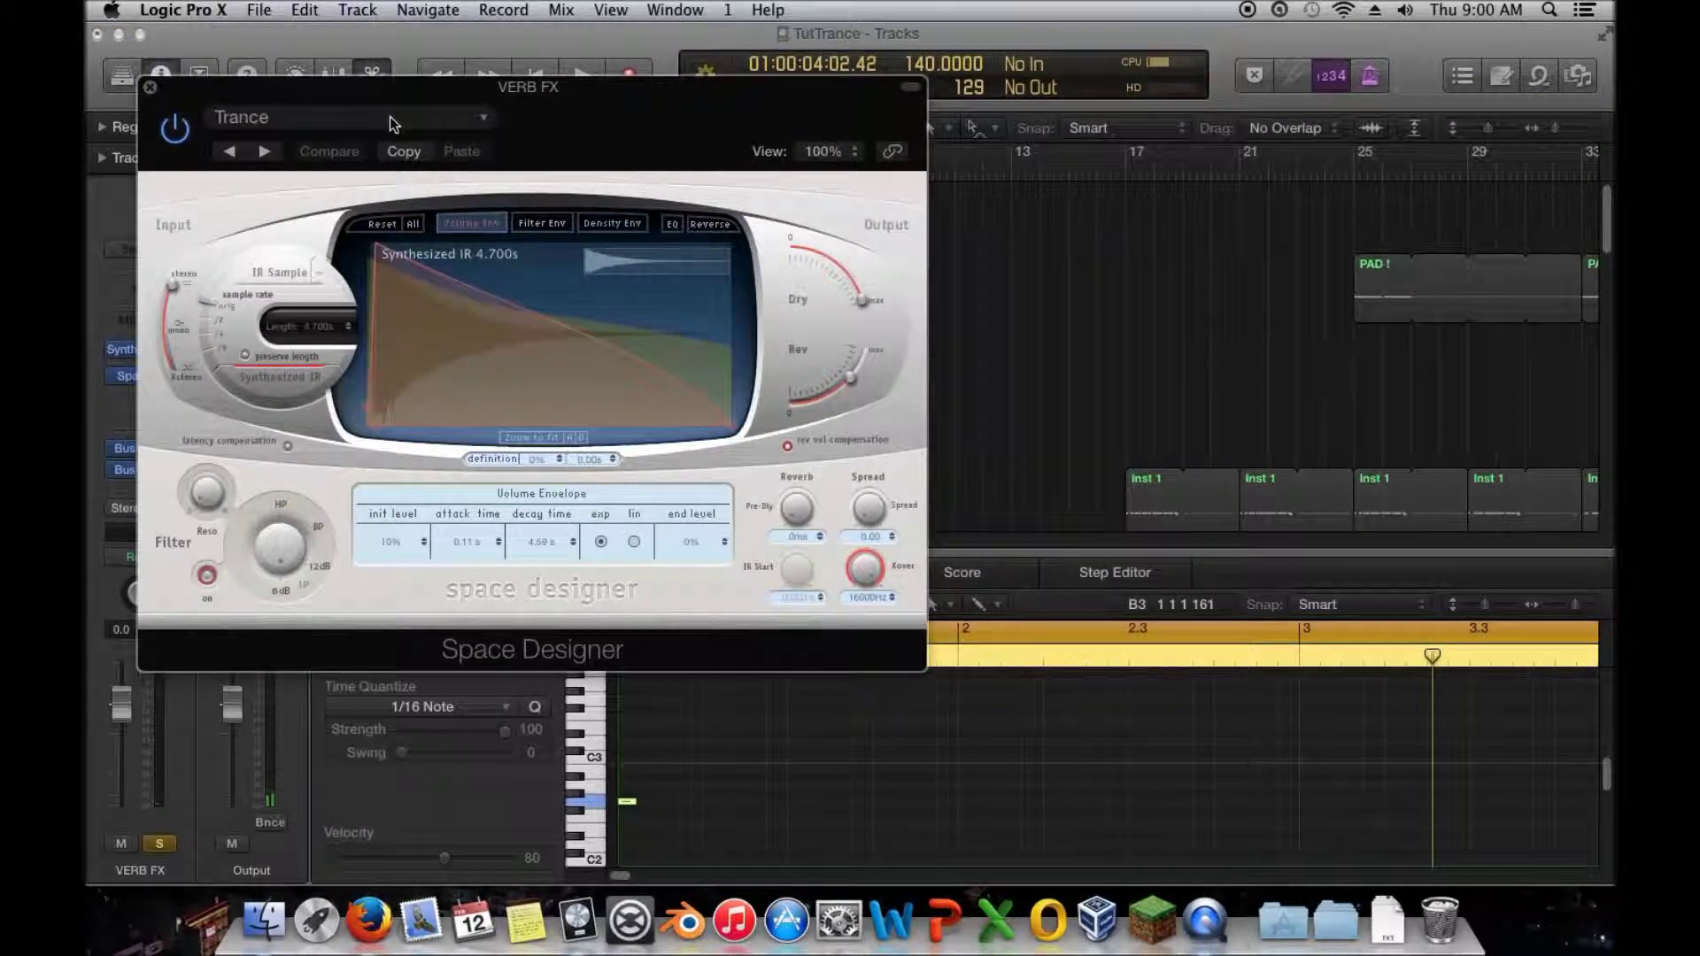
pyautogui.click(390, 116)
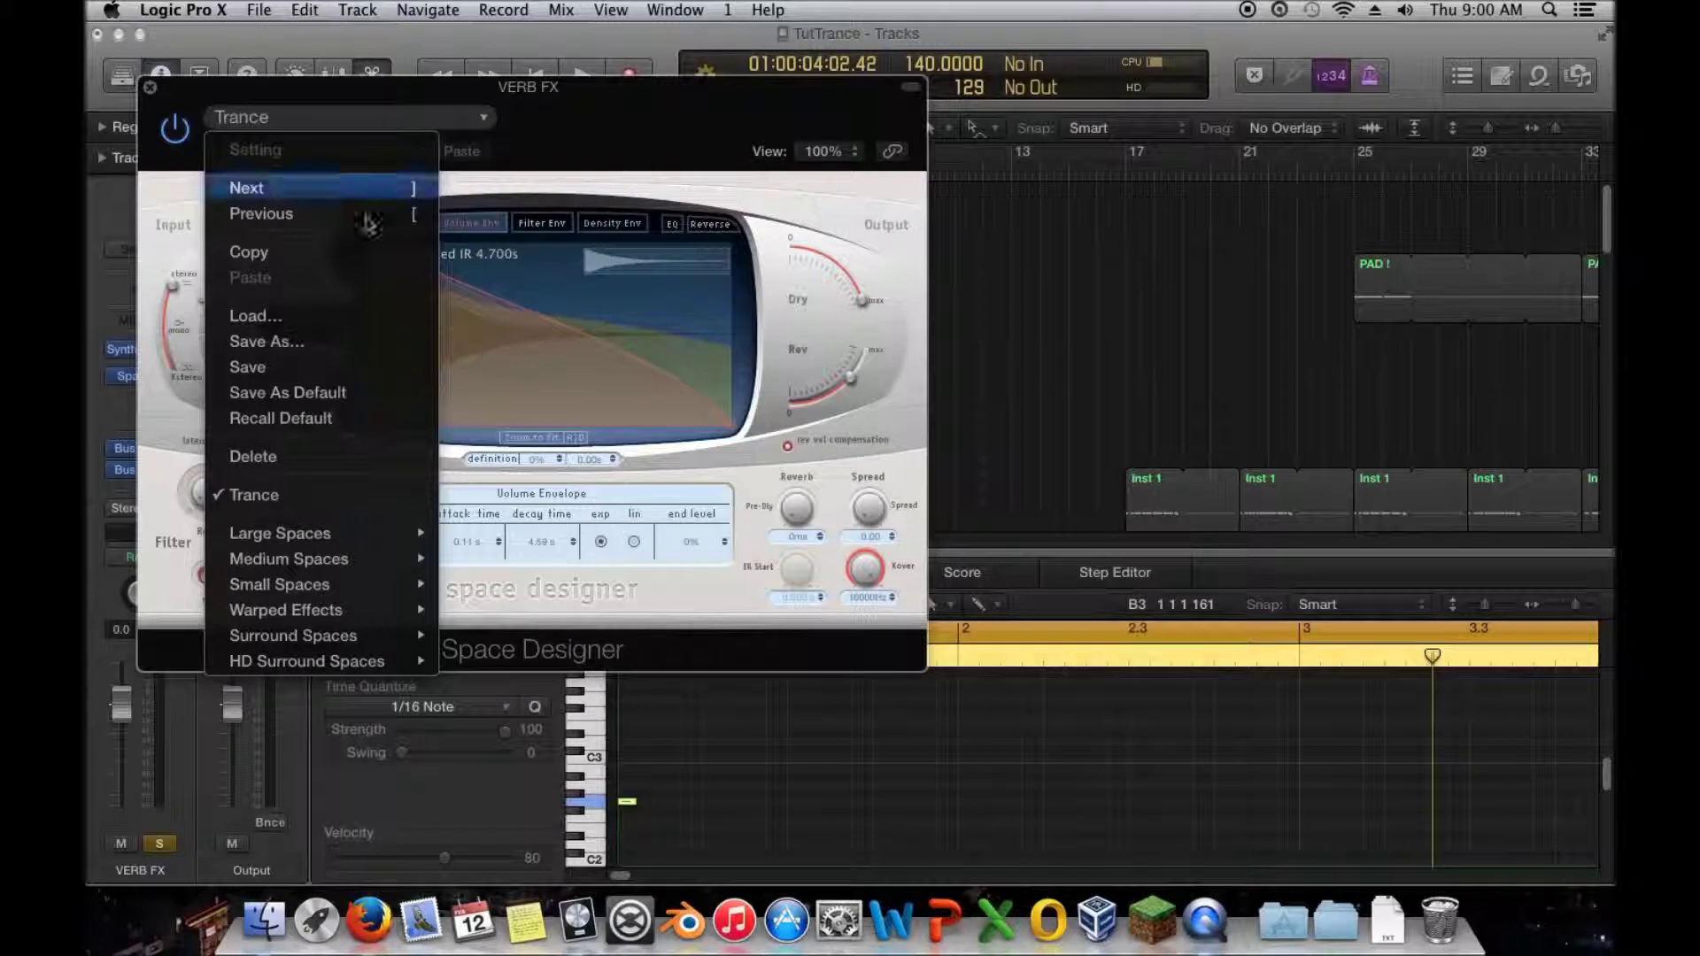
pyautogui.click(376, 496)
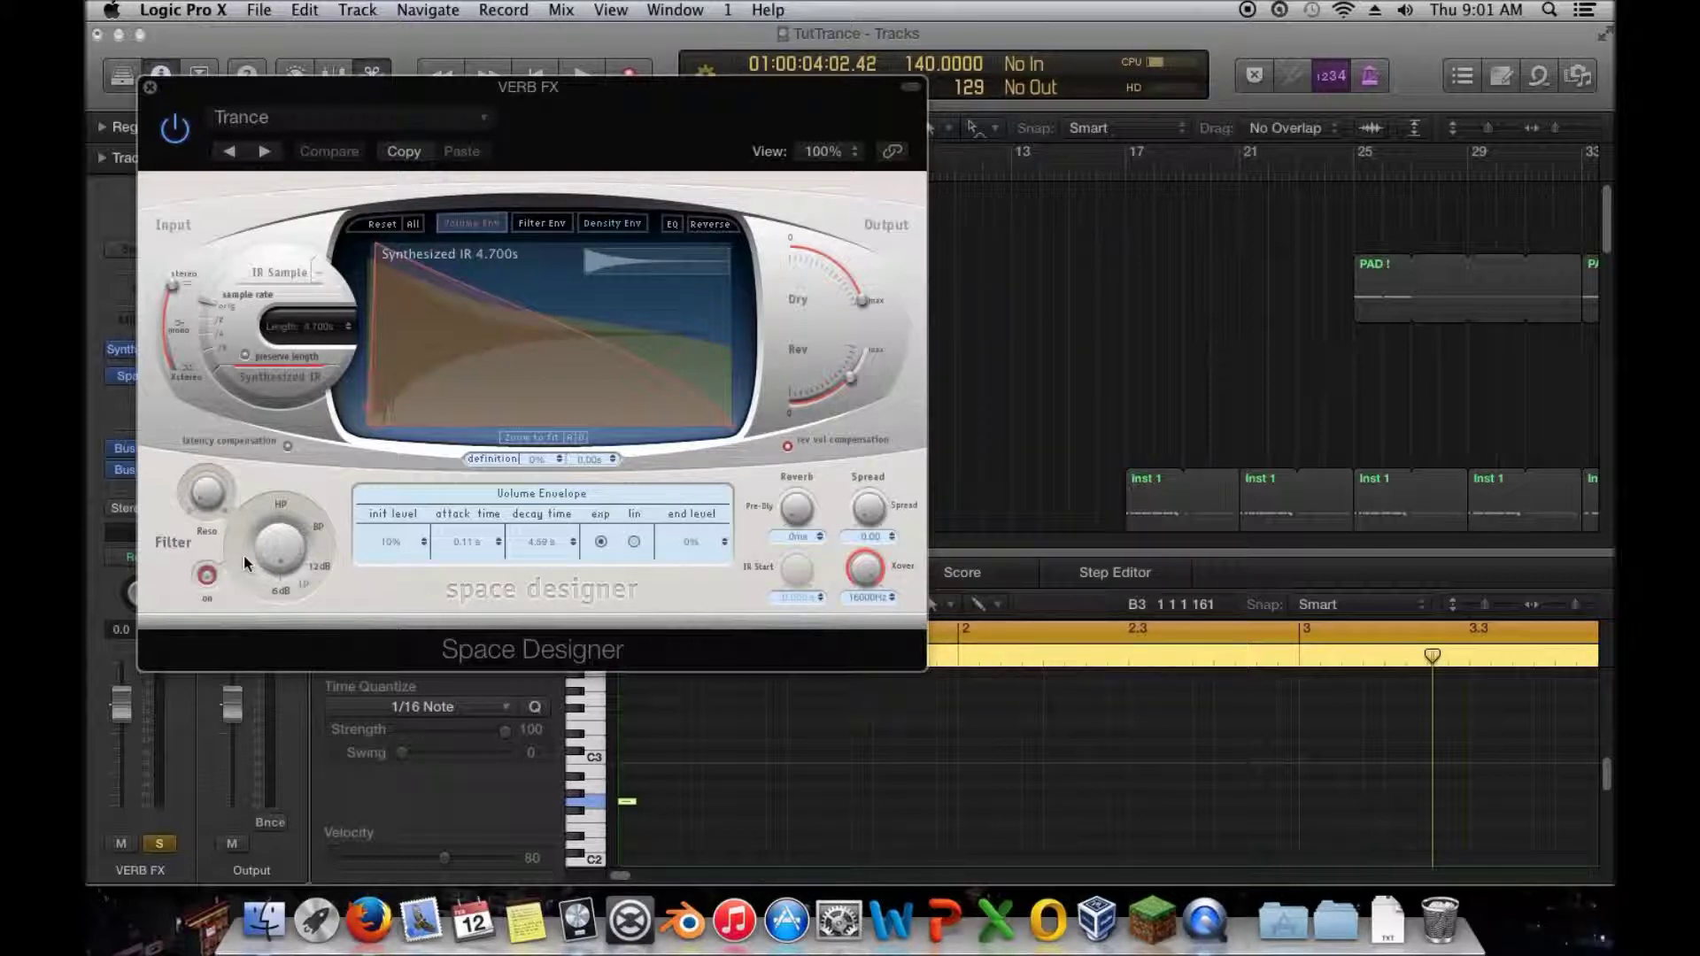
# Step: Examine Space Designer's density, filter and volume envelopes and close the plug-in window
pyautogui.click(595, 224)
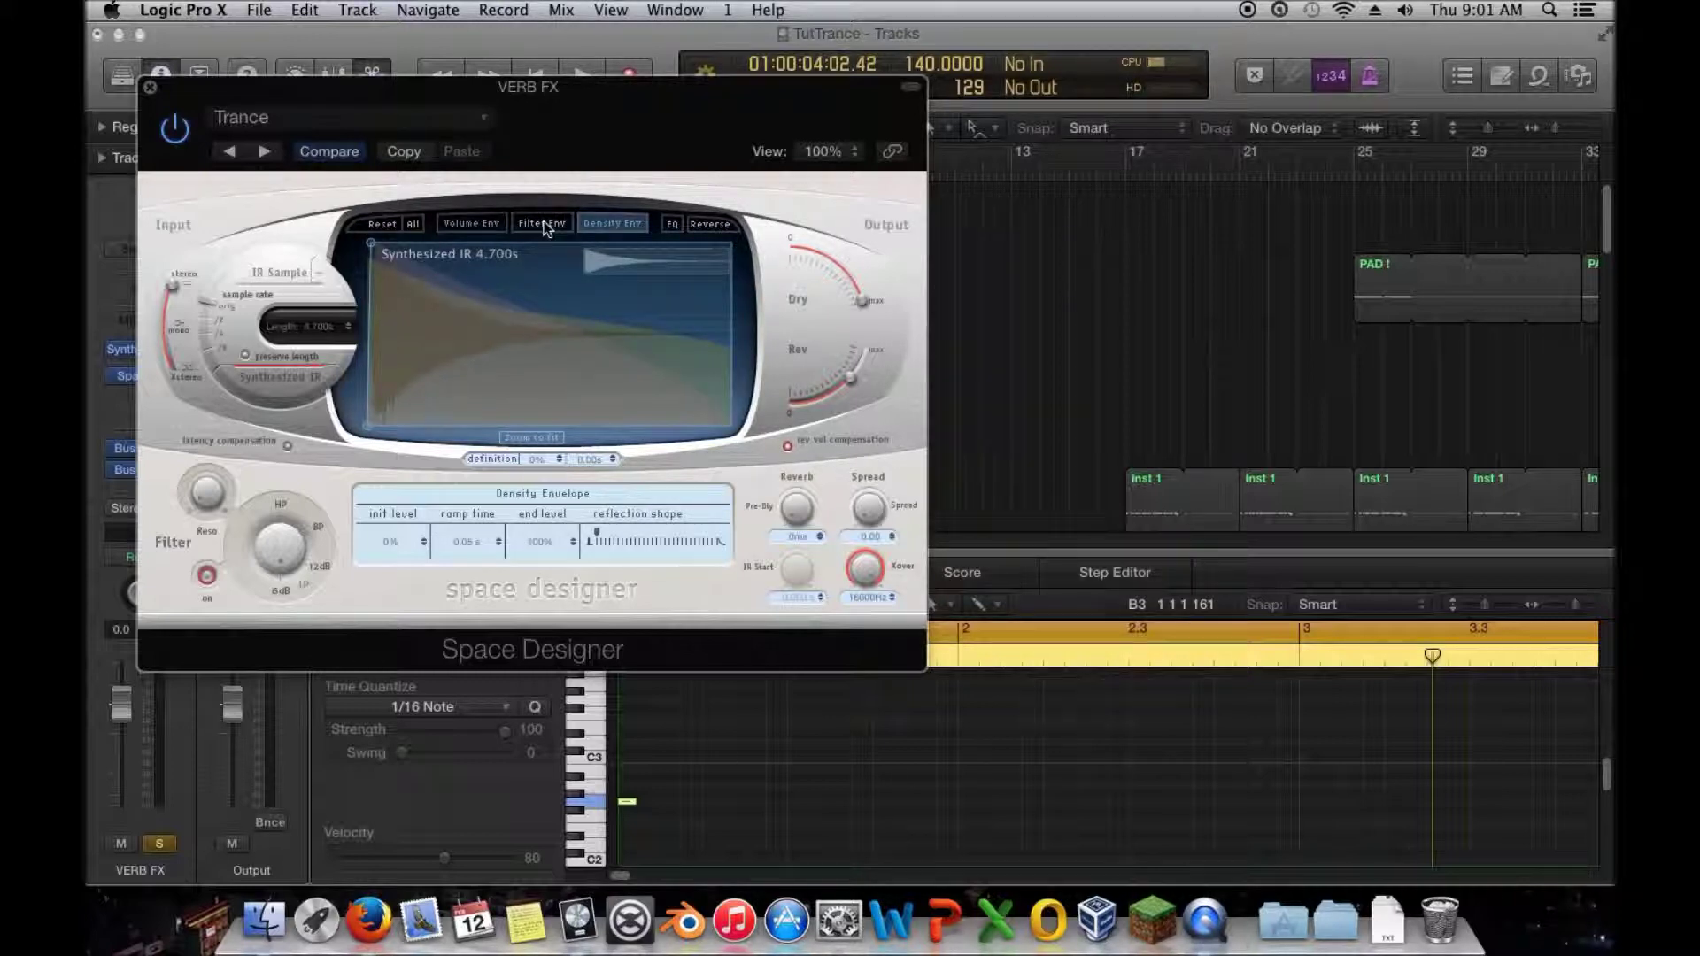
pyautogui.click(545, 224)
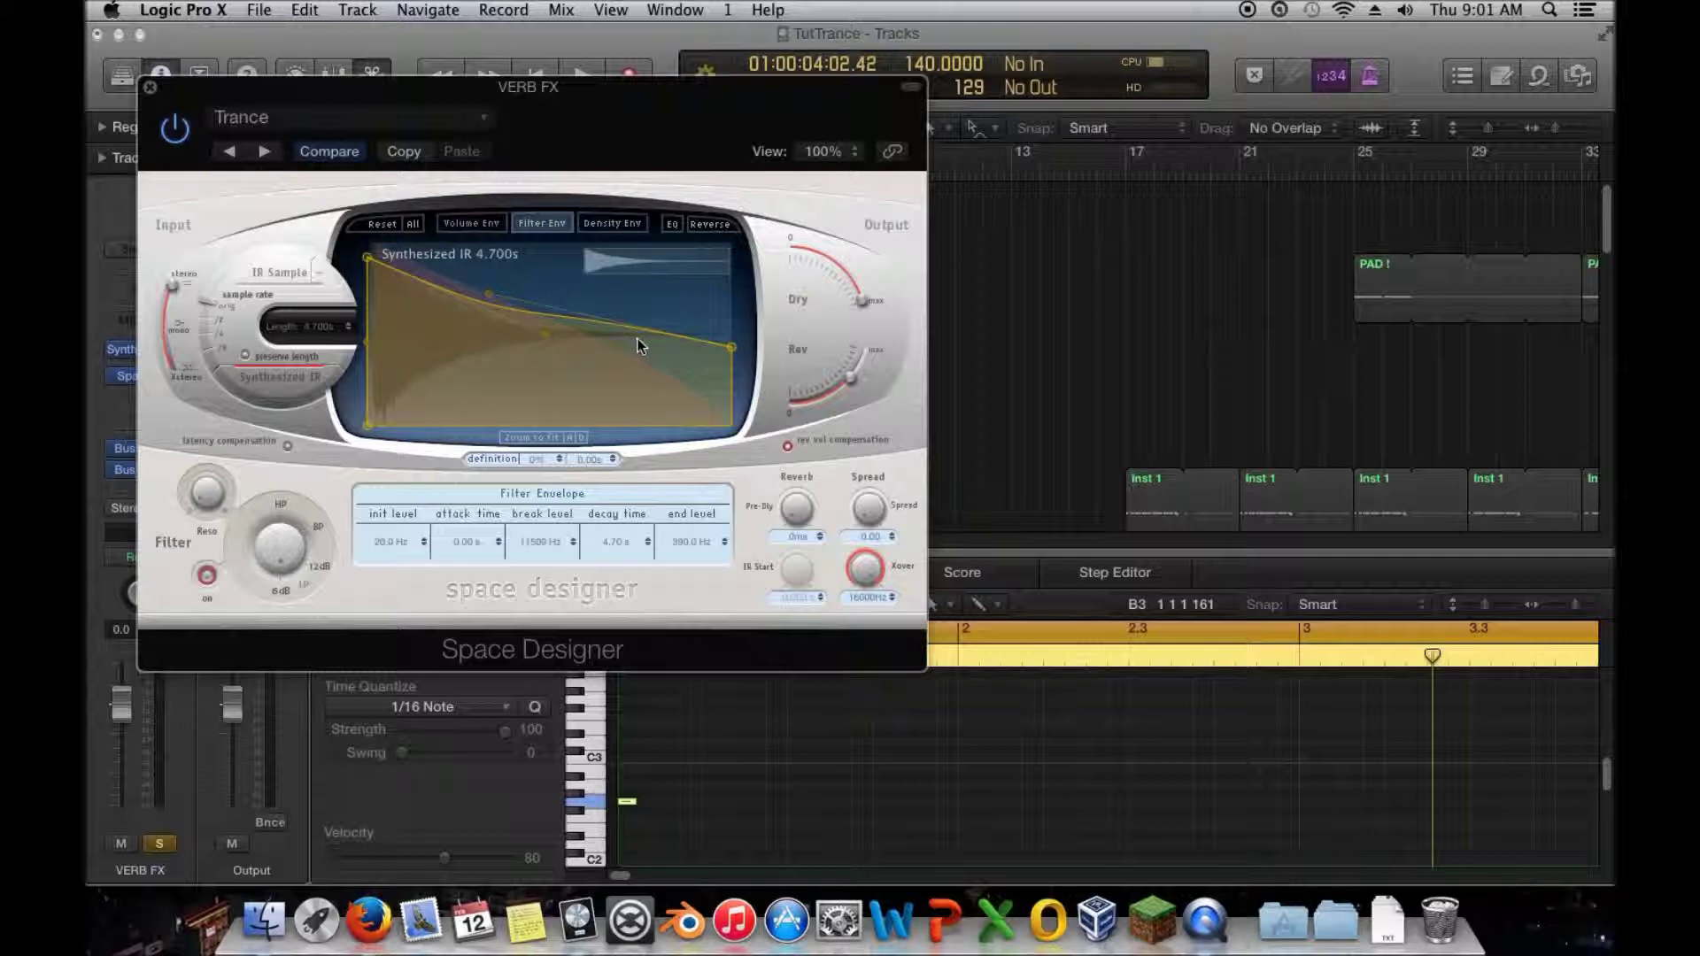
pyautogui.click(207, 583)
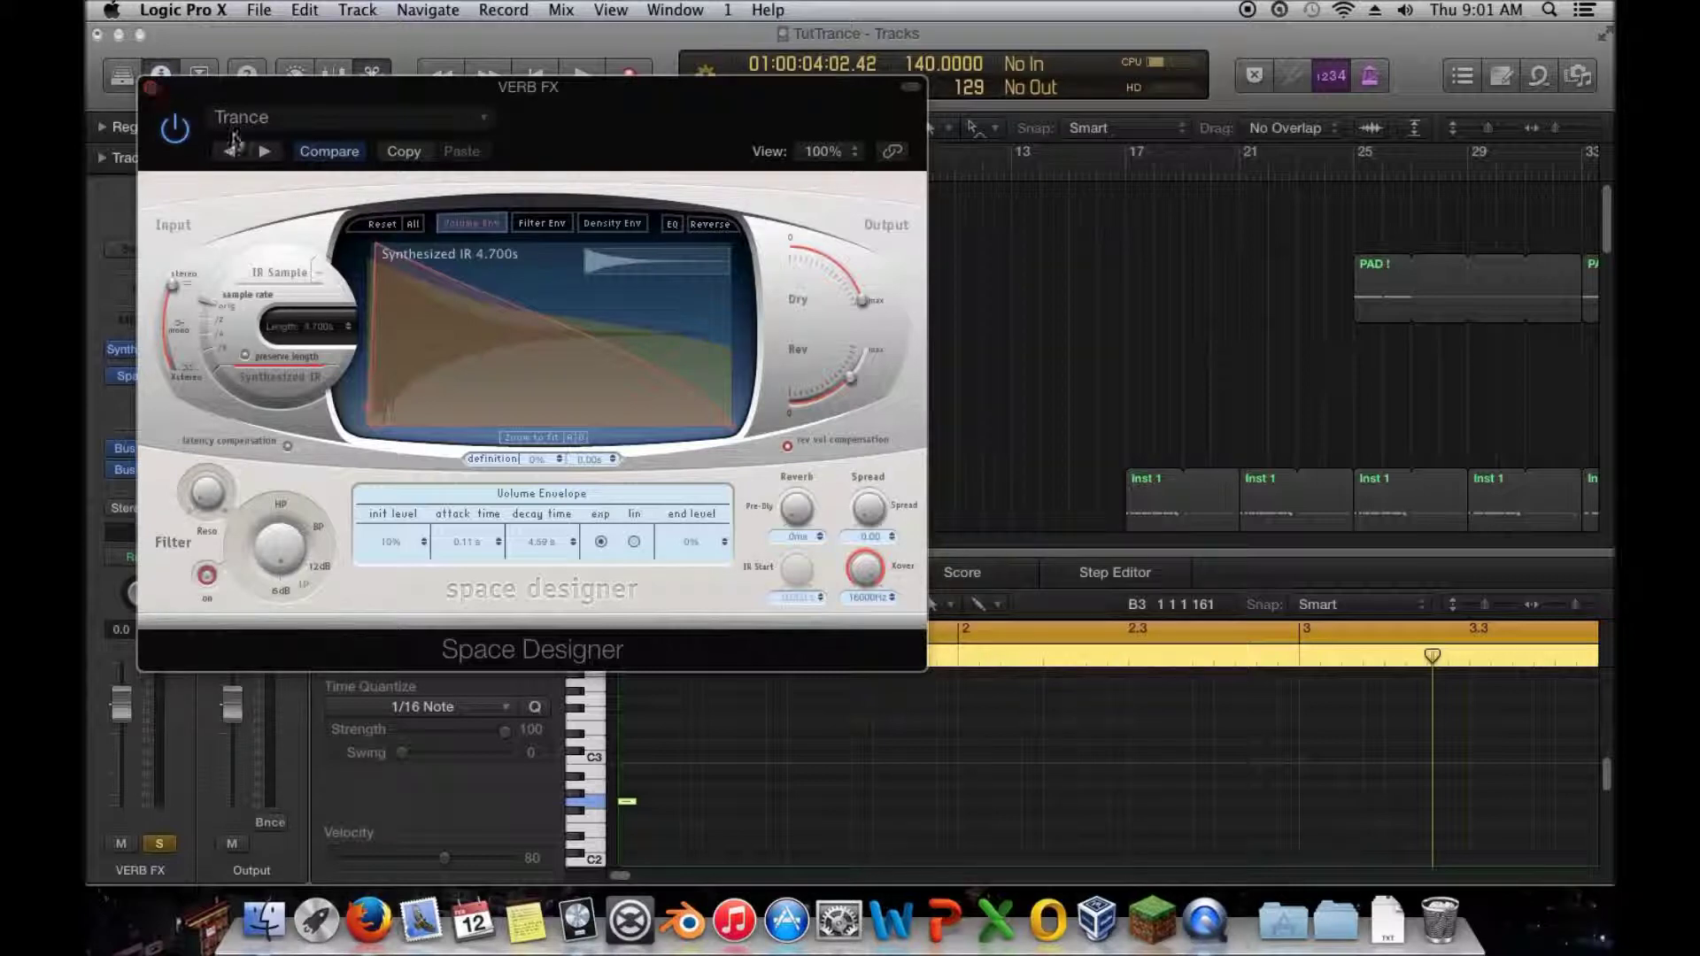
pyautogui.click(556, 225)
pyautogui.click(151, 88)
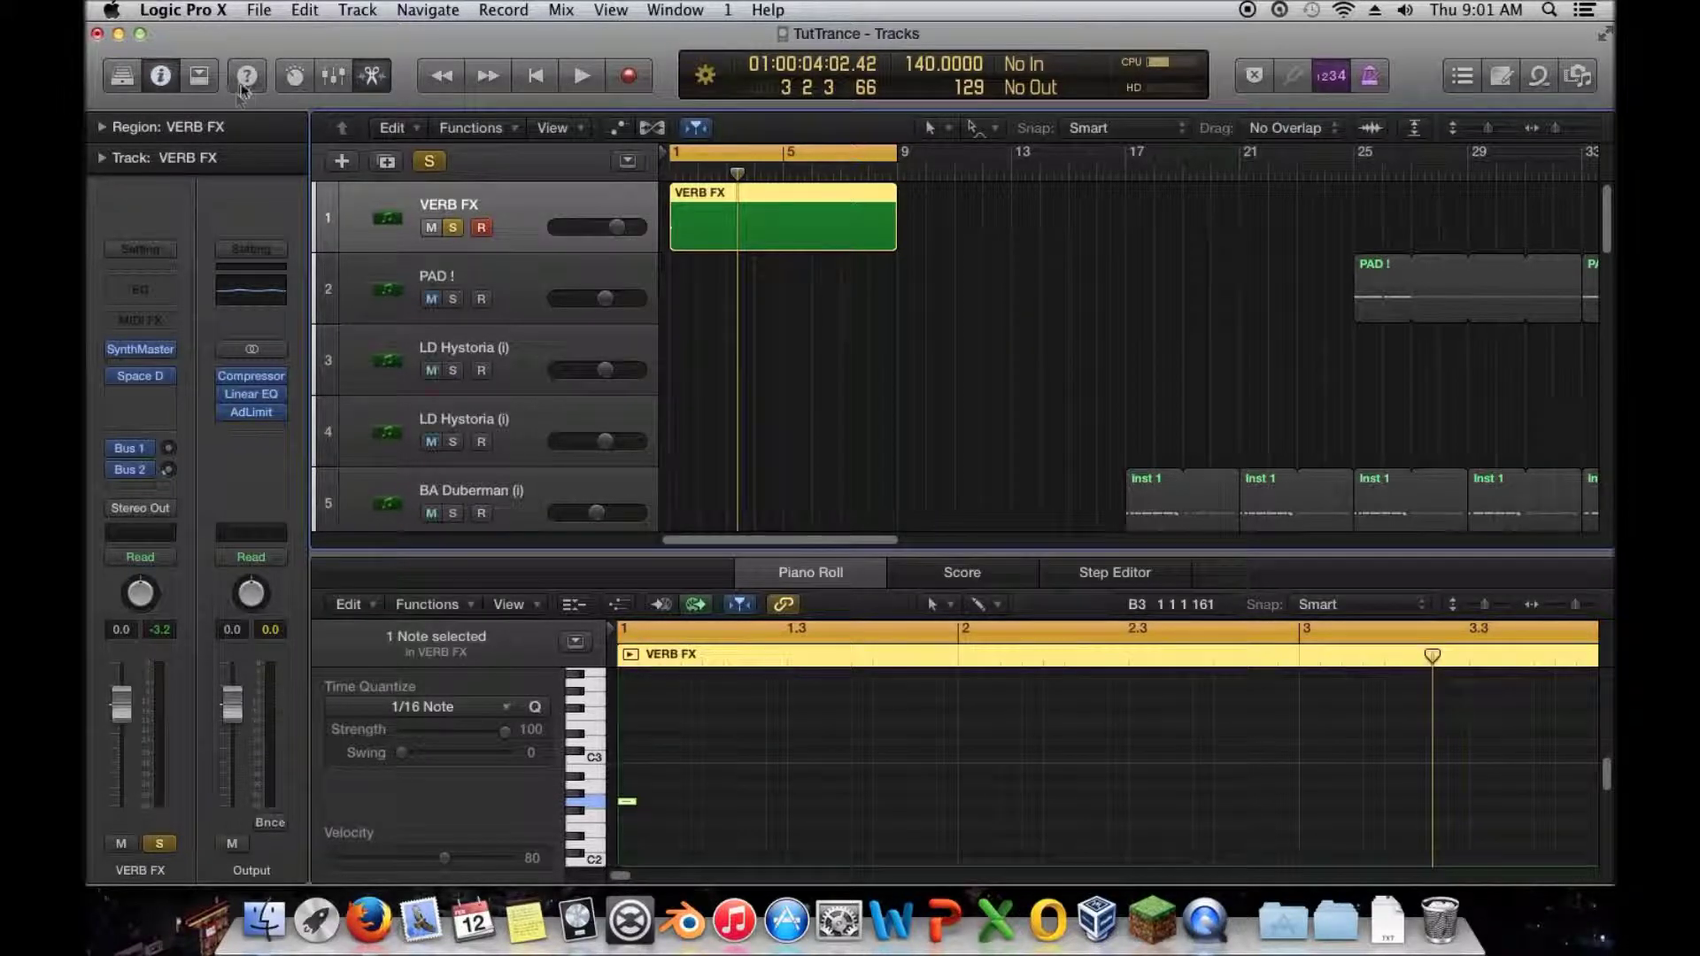
# Step: Show the toolbar and review the Normalize options of Bounce Regions In Place for the VERB FX region, leaving without bouncing
pyautogui.click(200, 77)
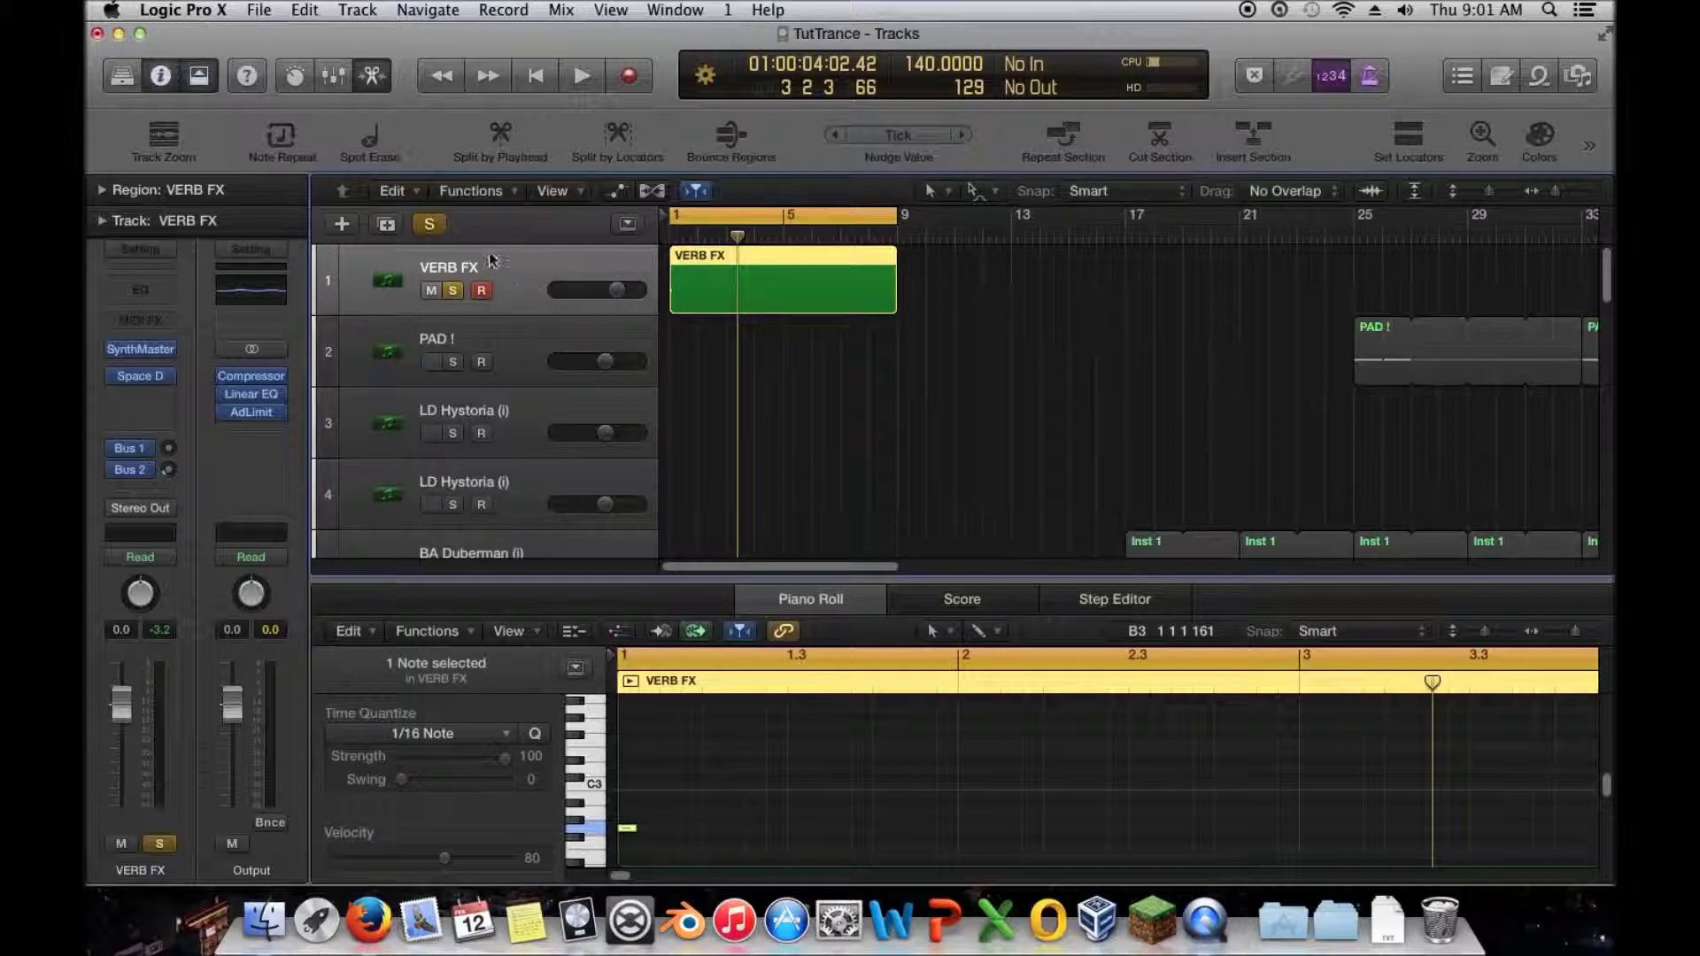
pyautogui.click(731, 140)
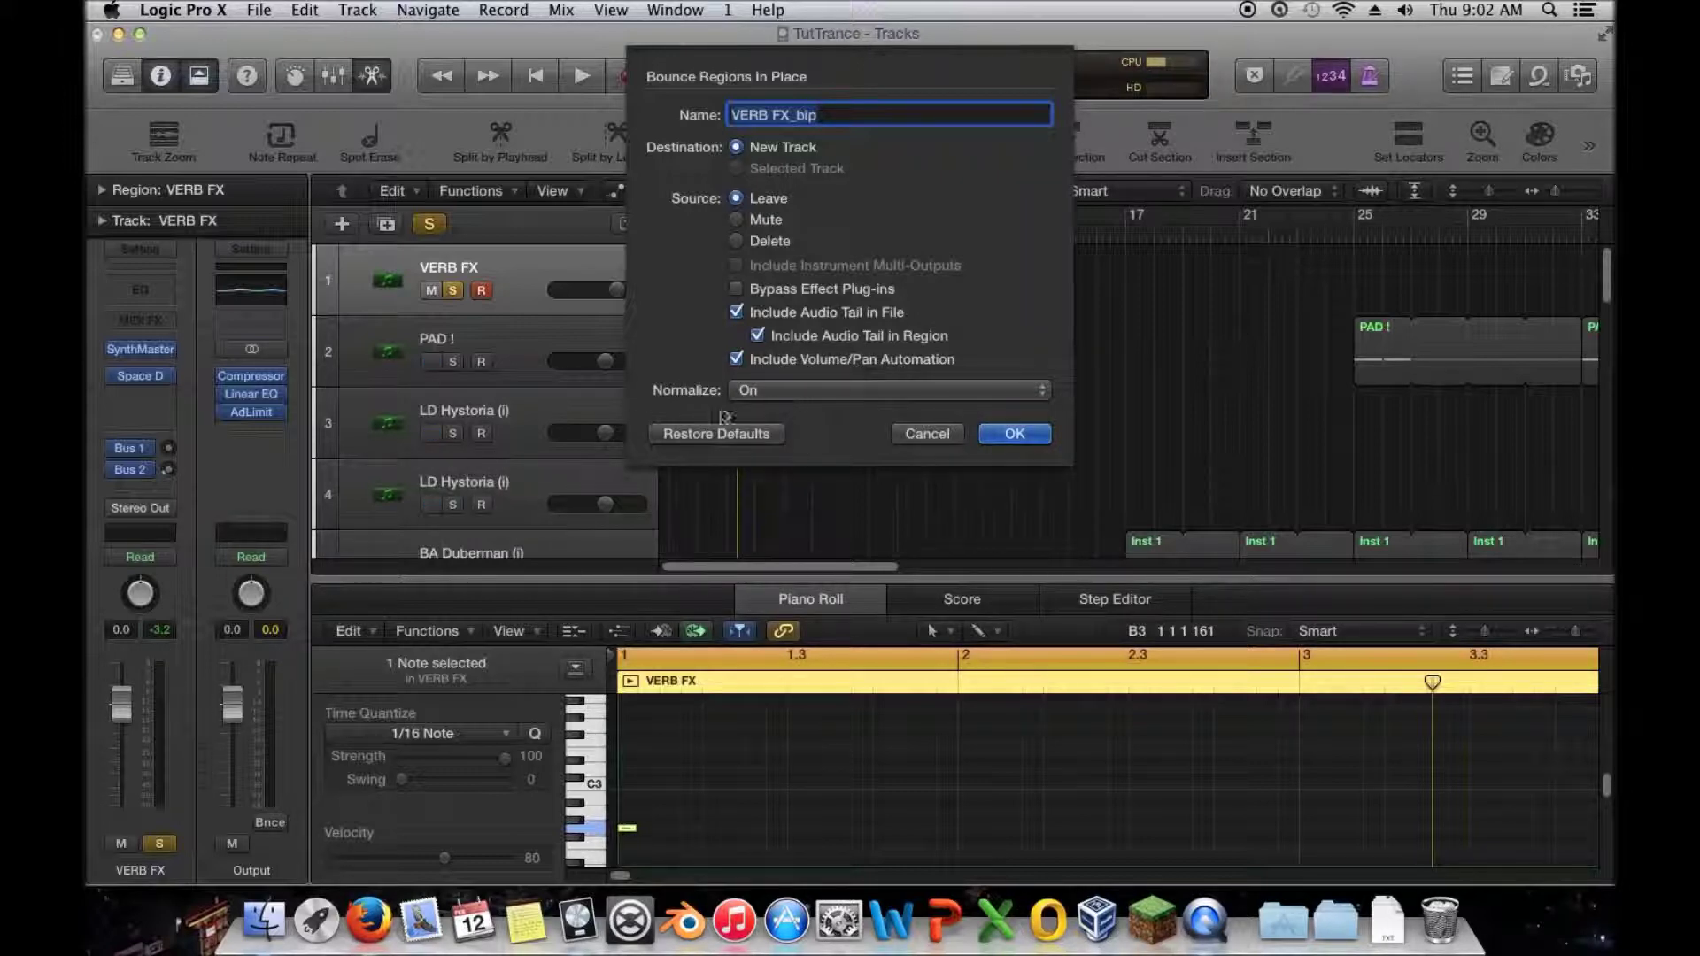
pyautogui.click(769, 393)
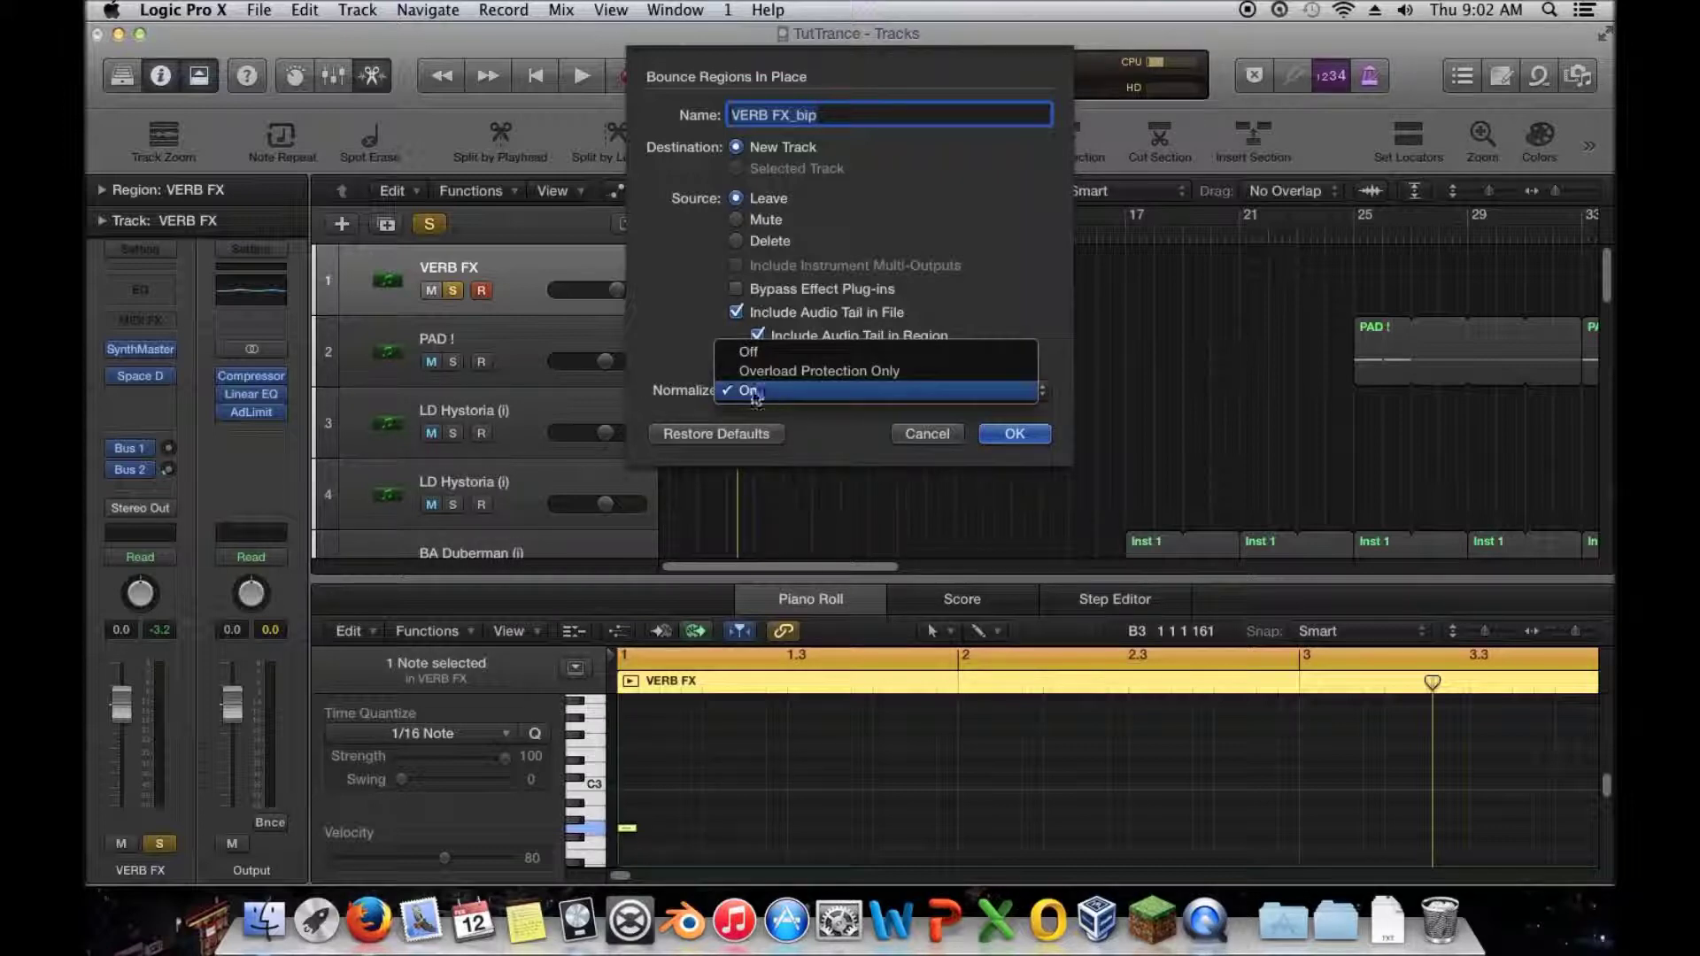
pyautogui.click(693, 362)
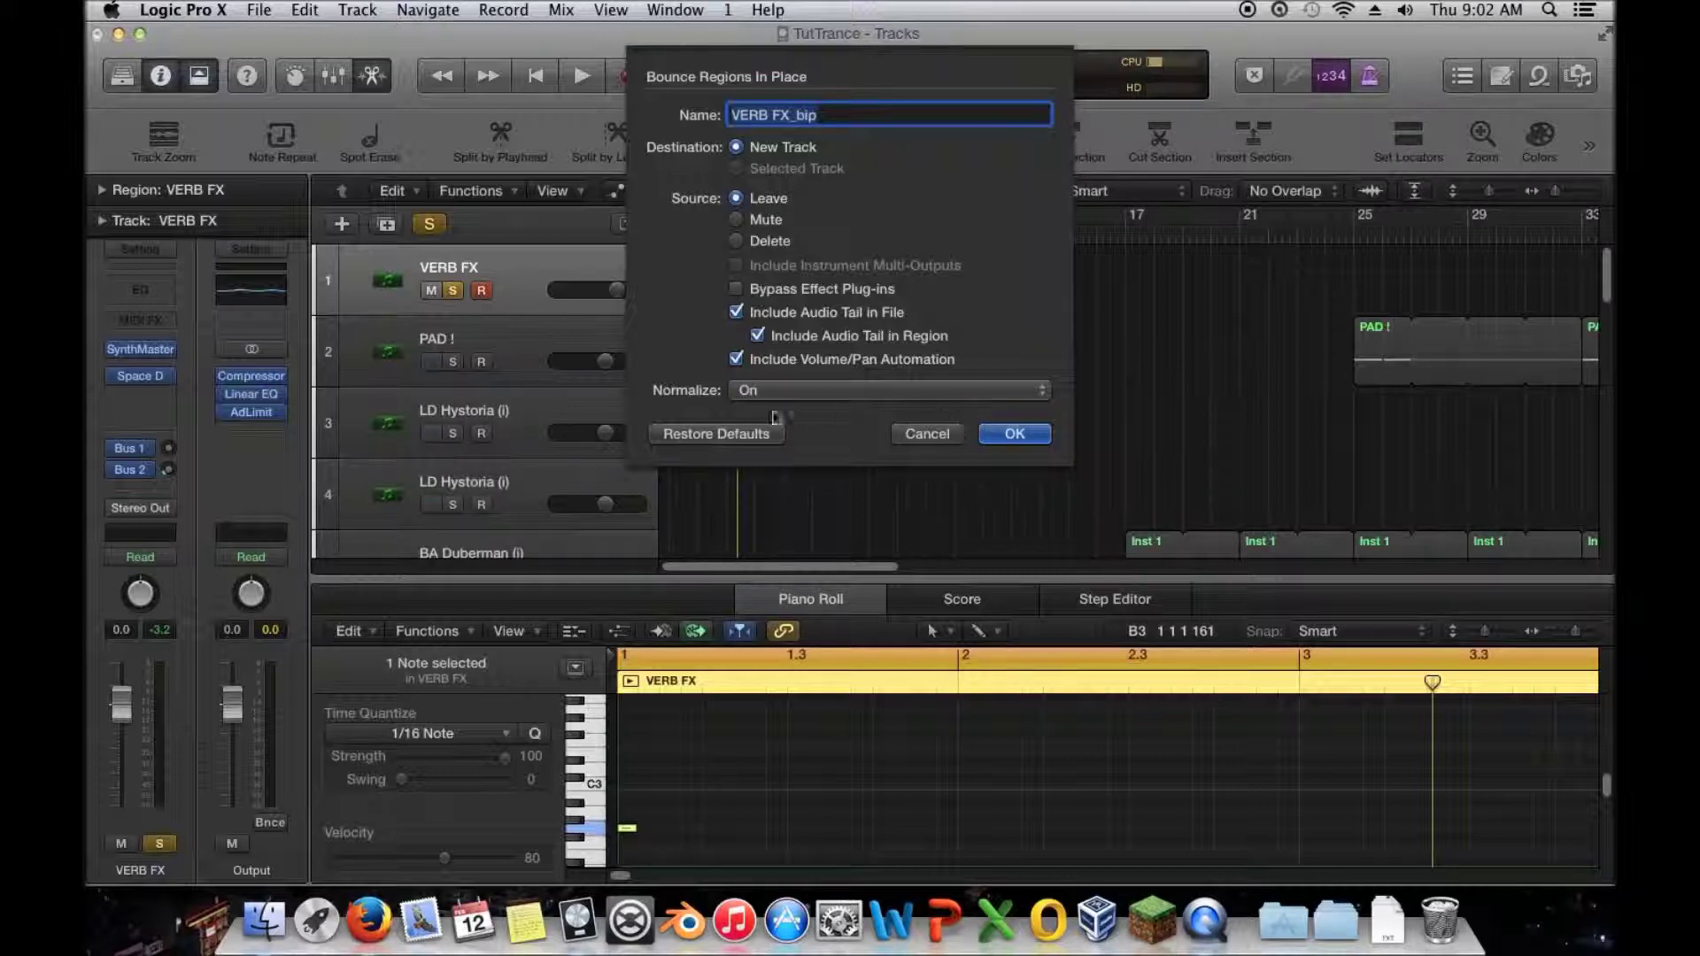
pyautogui.click(769, 392)
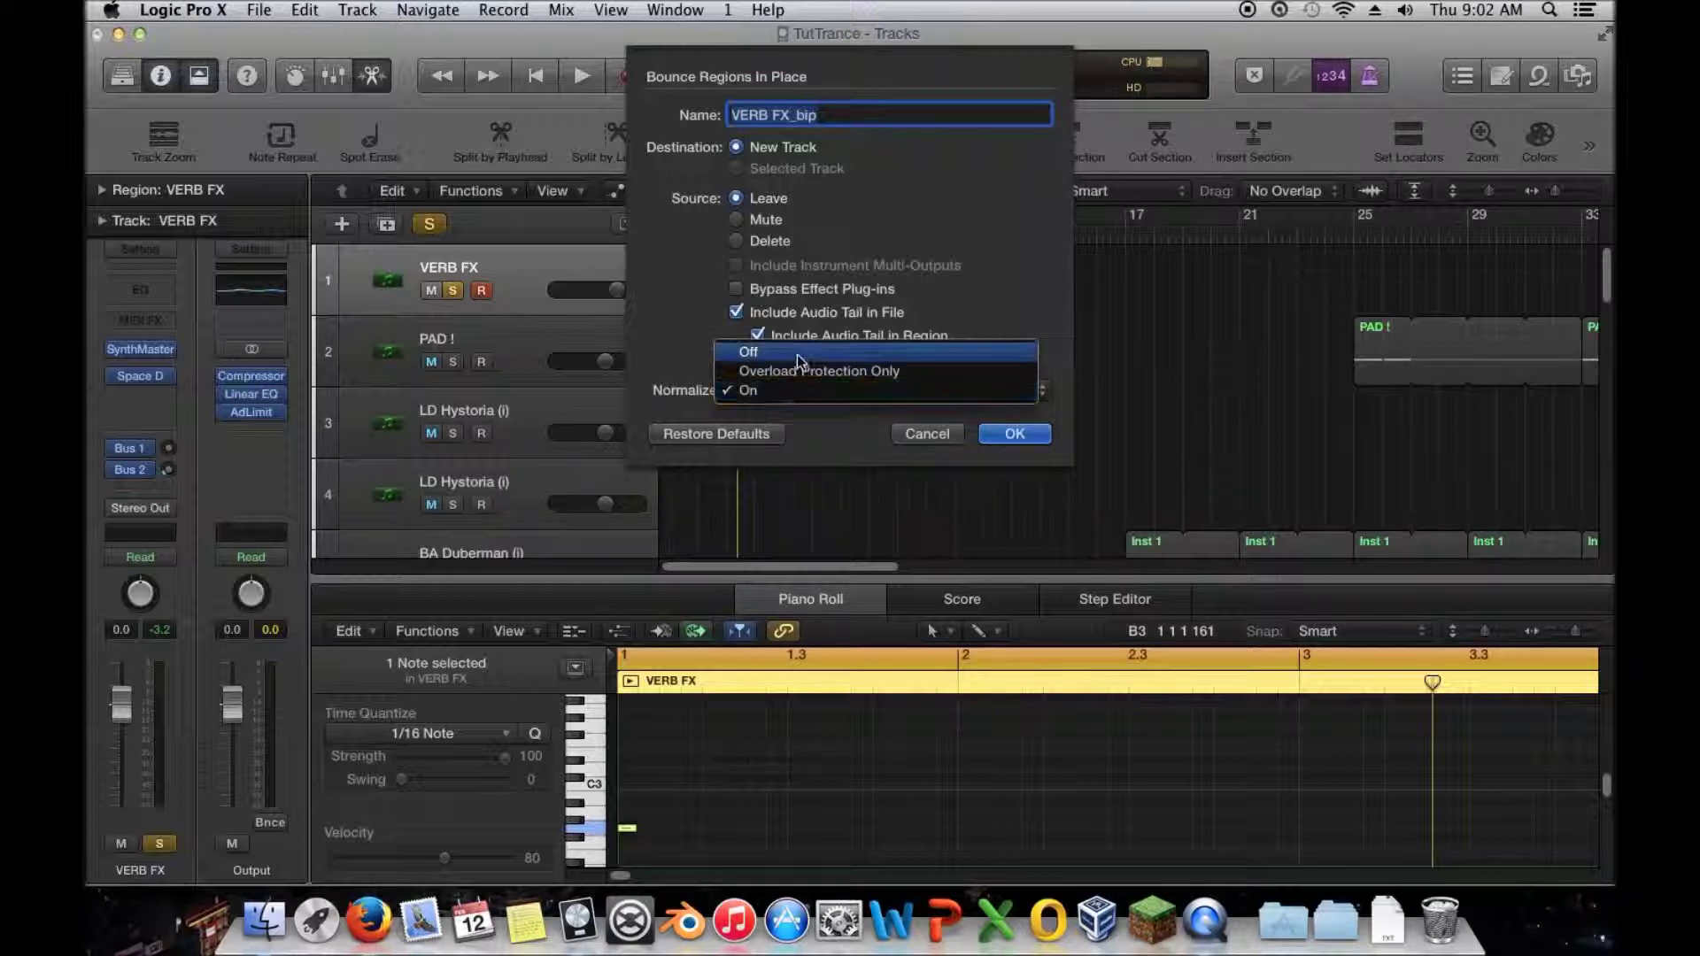
pyautogui.click(677, 402)
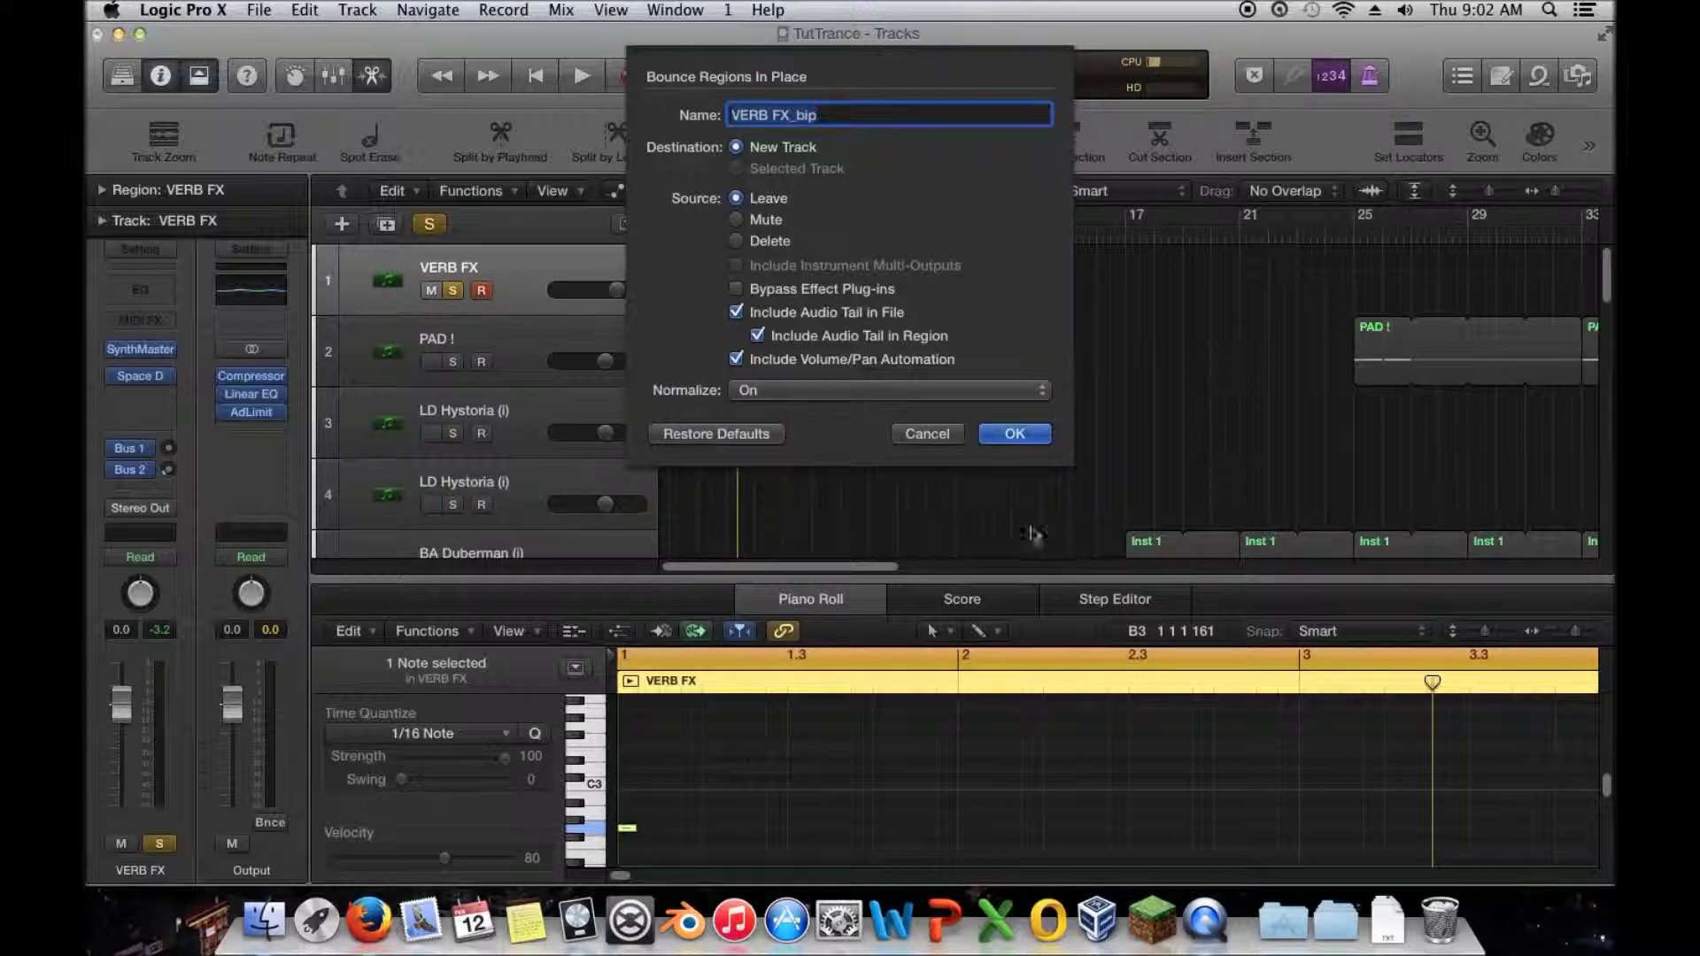
pyautogui.click(939, 434)
pyautogui.click(948, 428)
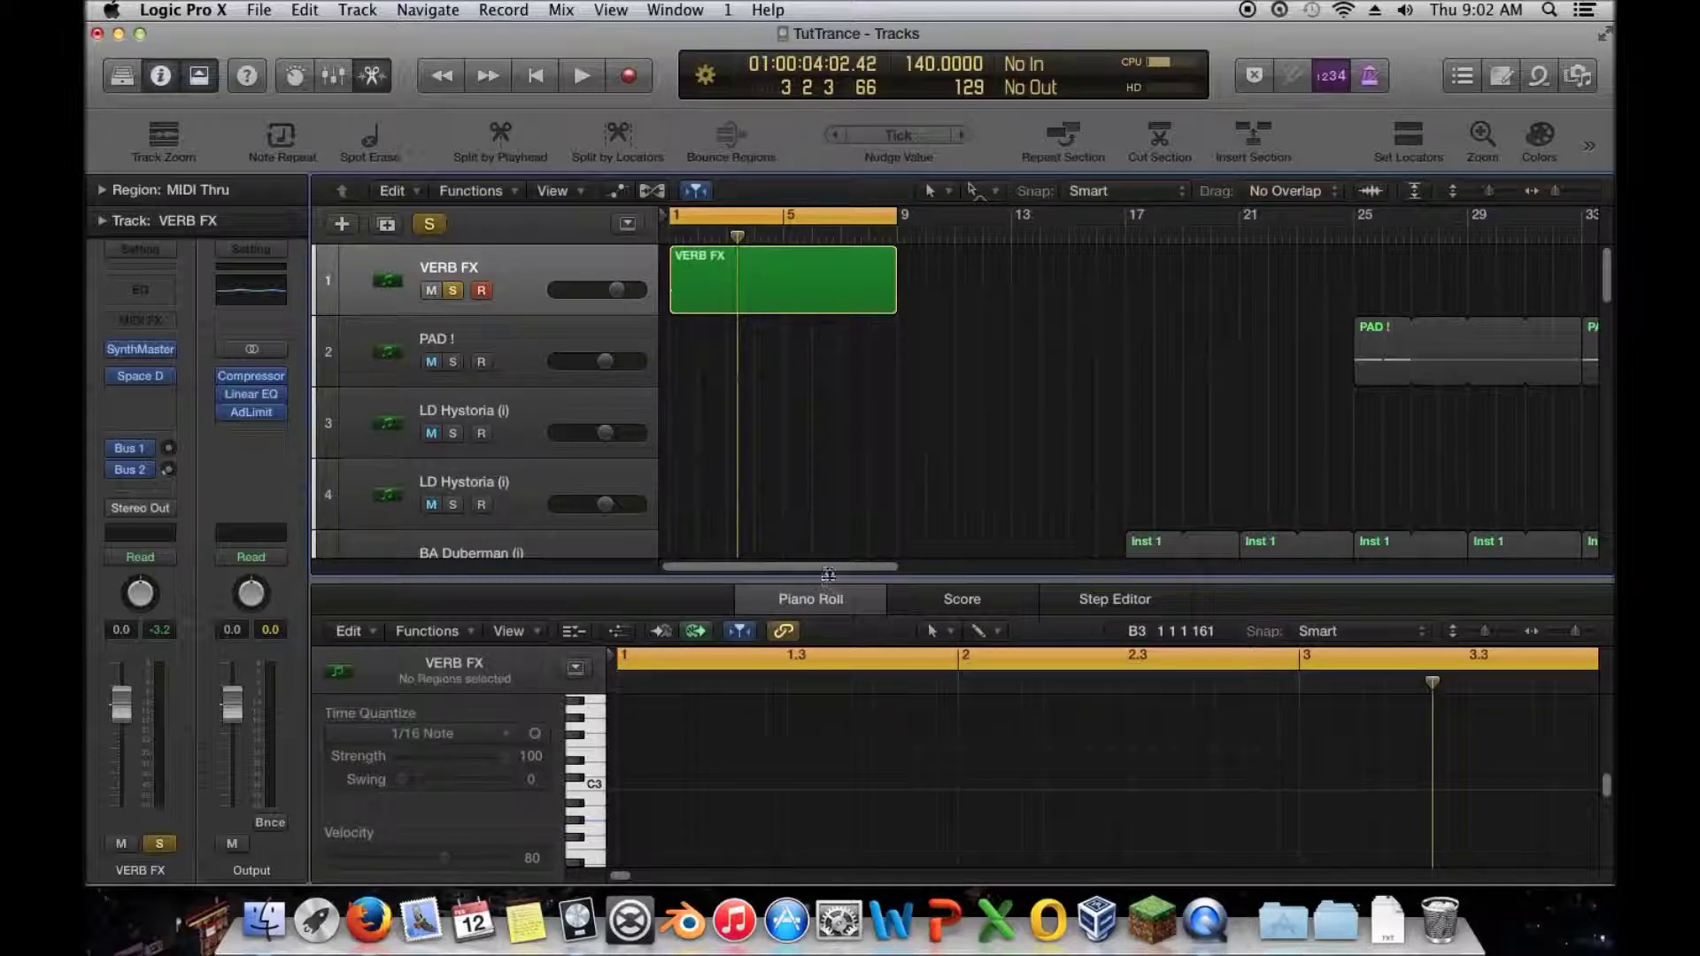
# Step: Turn off the cycle range over bars 1 to 9 and unsolo the VERB FX track
pyautogui.hscroll(5, 929, 496)
pyautogui.moveTo(901, 601); pyautogui.dragTo(794, 582)
pyautogui.click(728, 214)
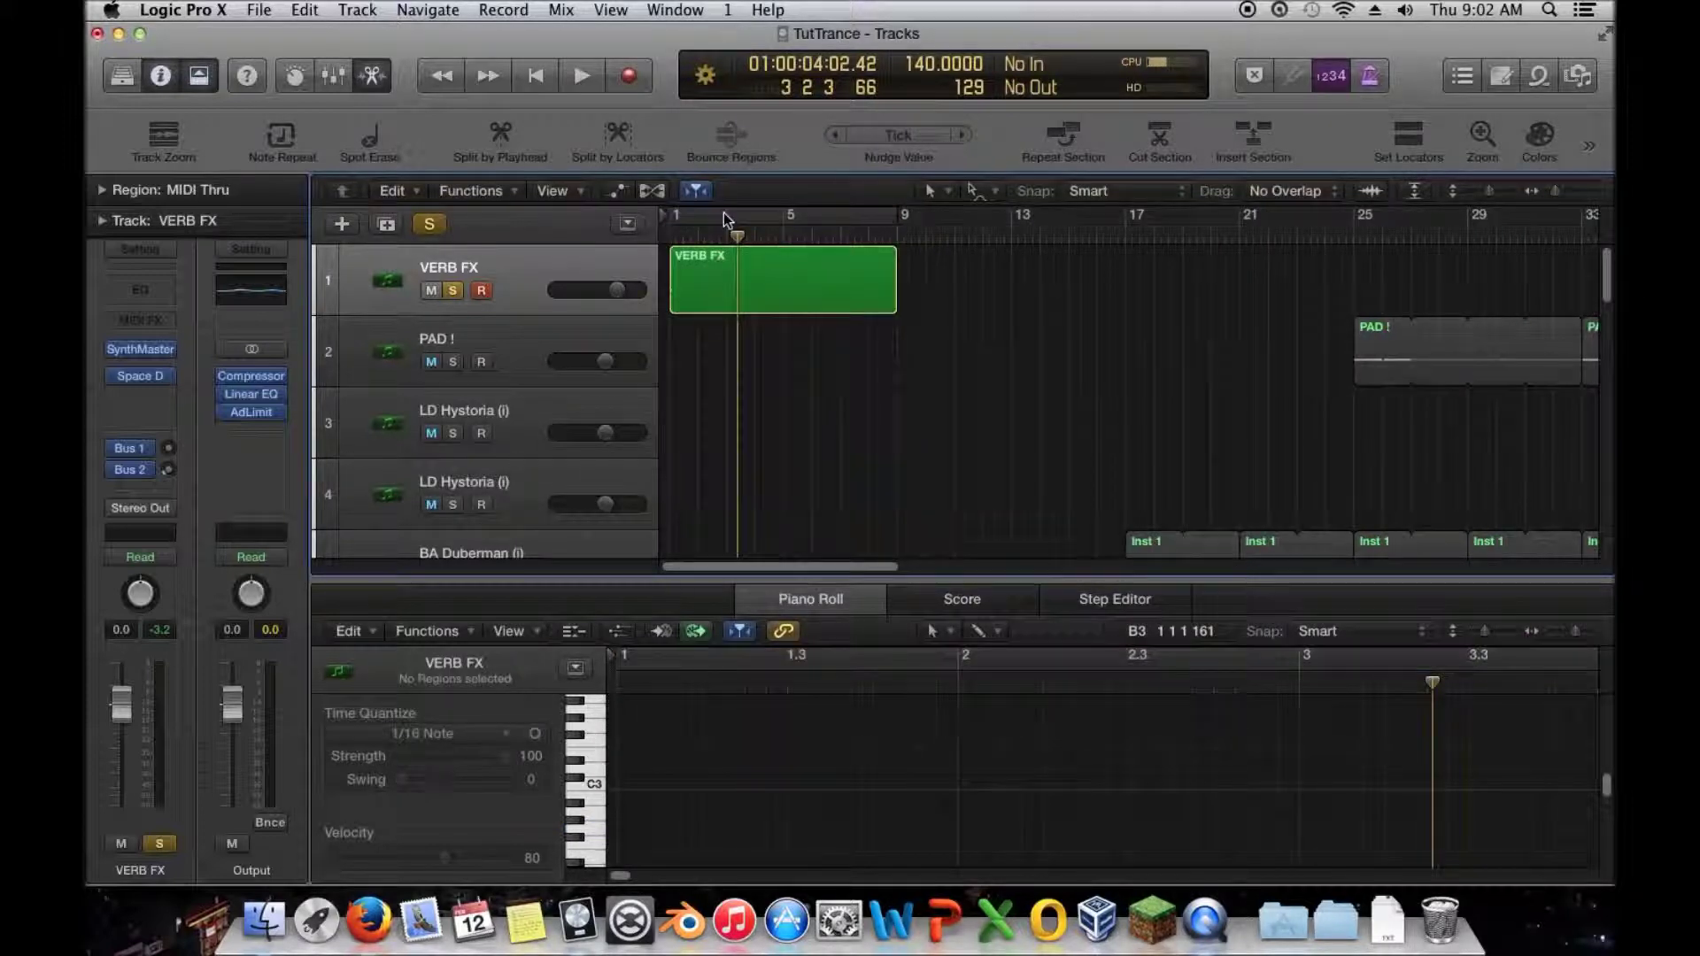
pyautogui.click(455, 290)
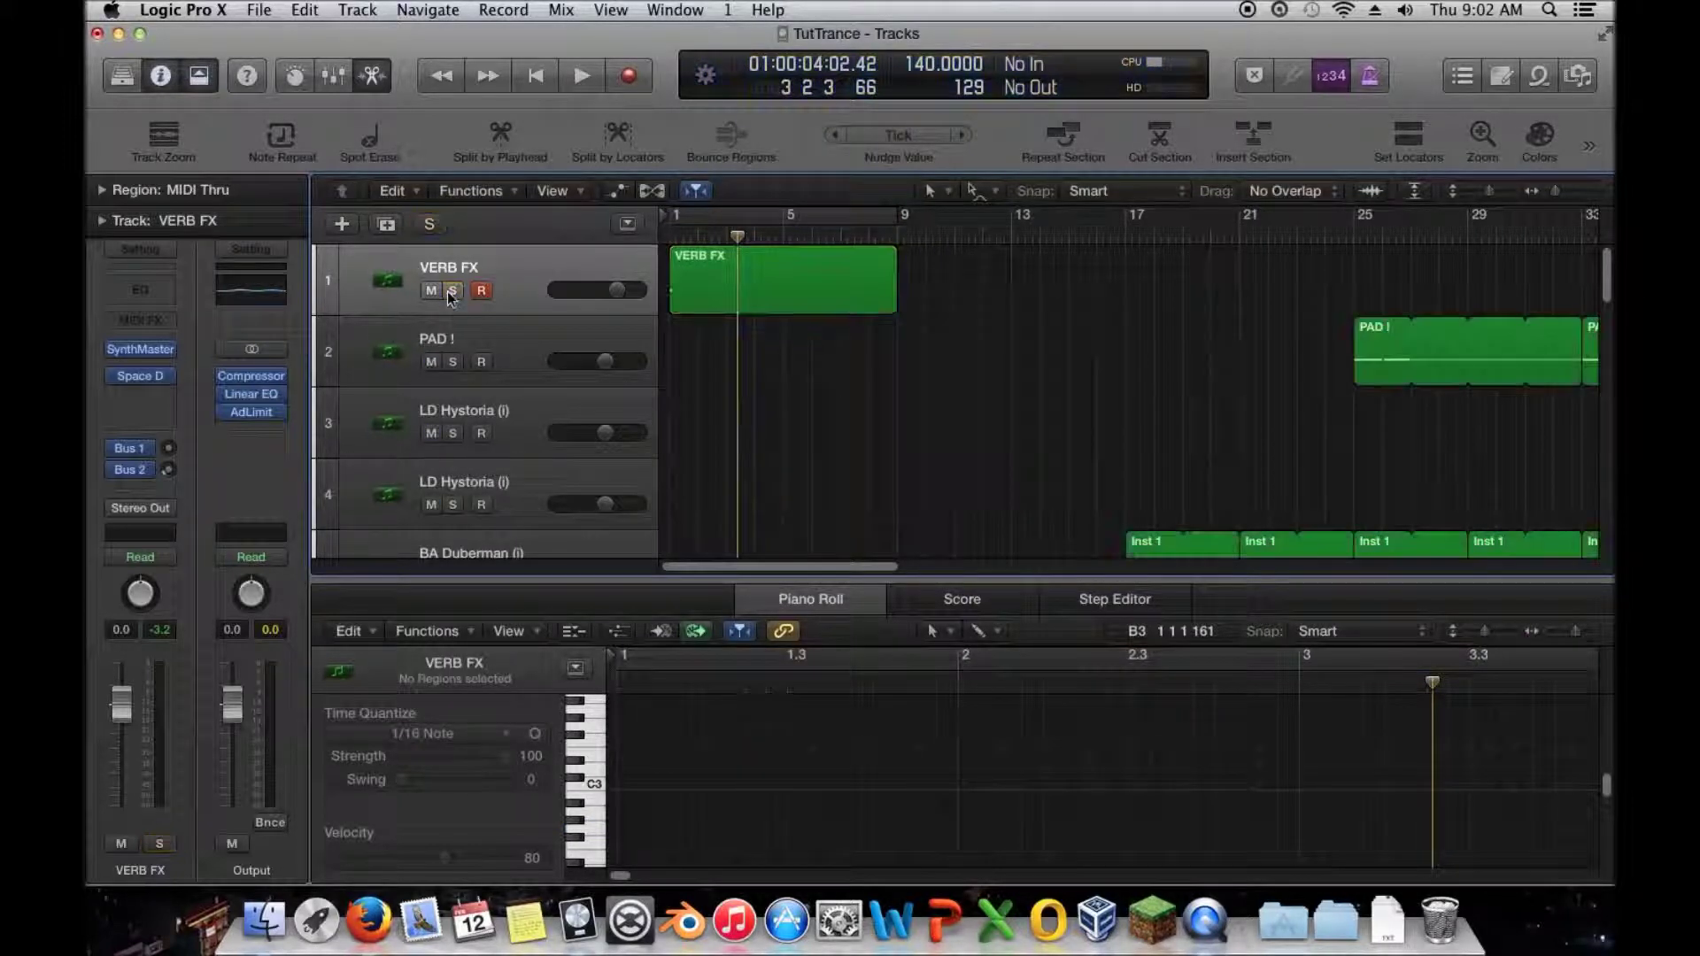
# Step: Bring up the Bounce Regions In Place settings for the VERB FX region again and leave without bouncing
pyautogui.click(723, 270)
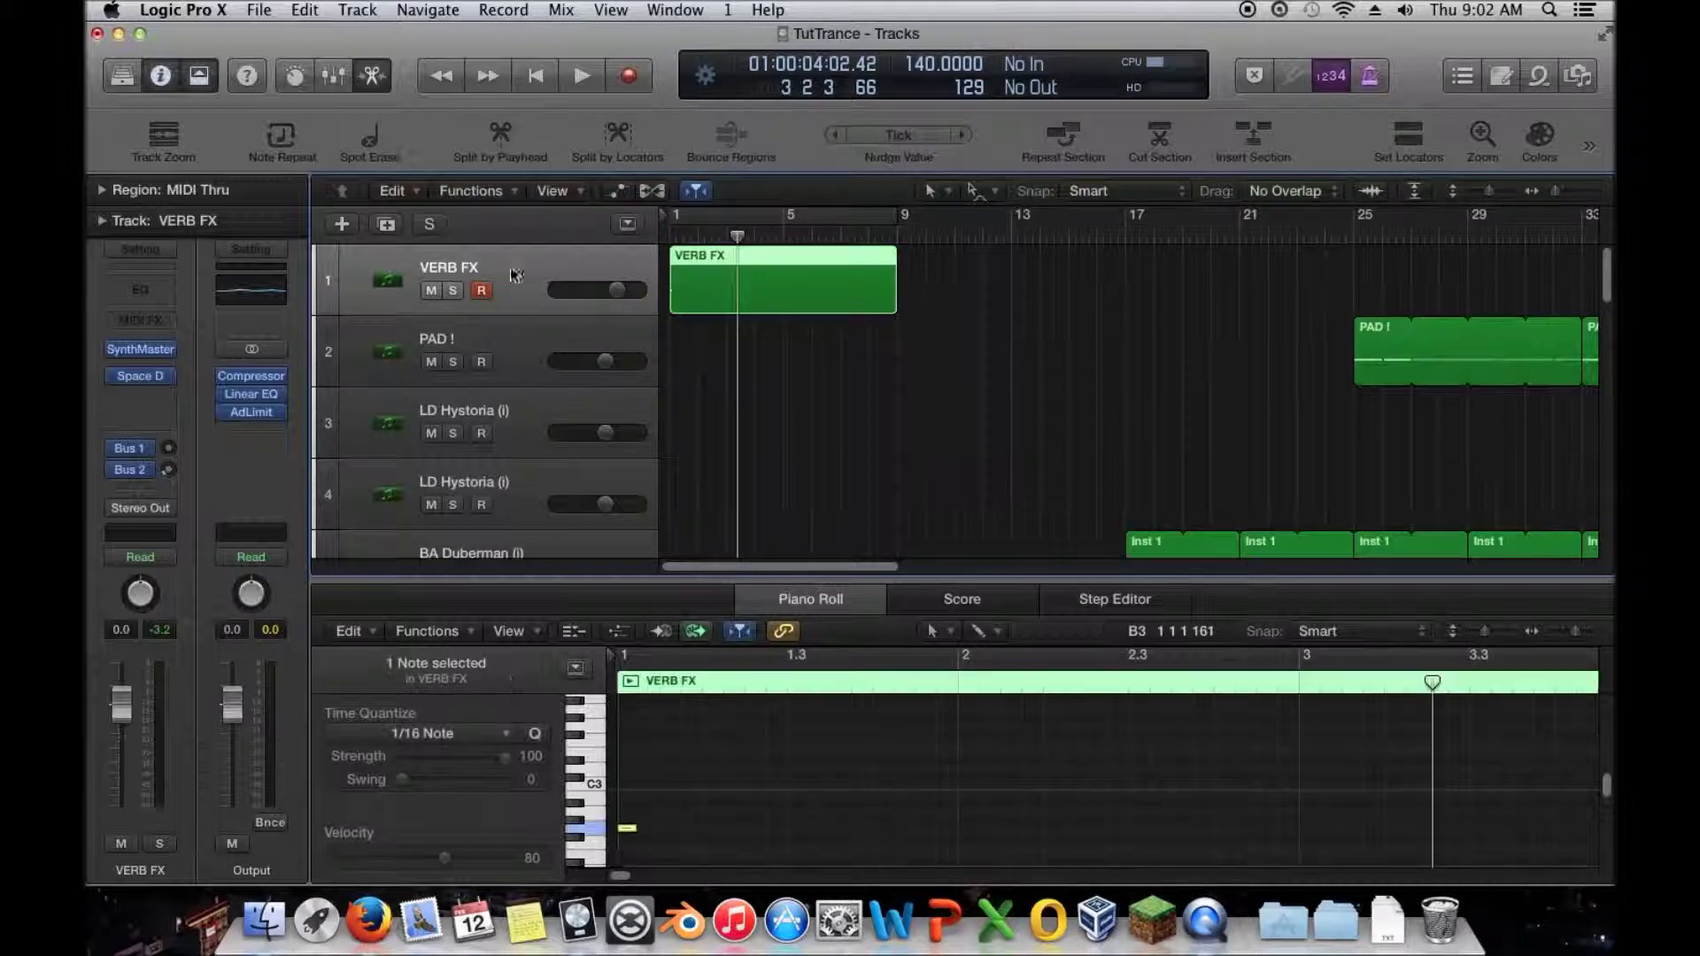
pyautogui.click(736, 136)
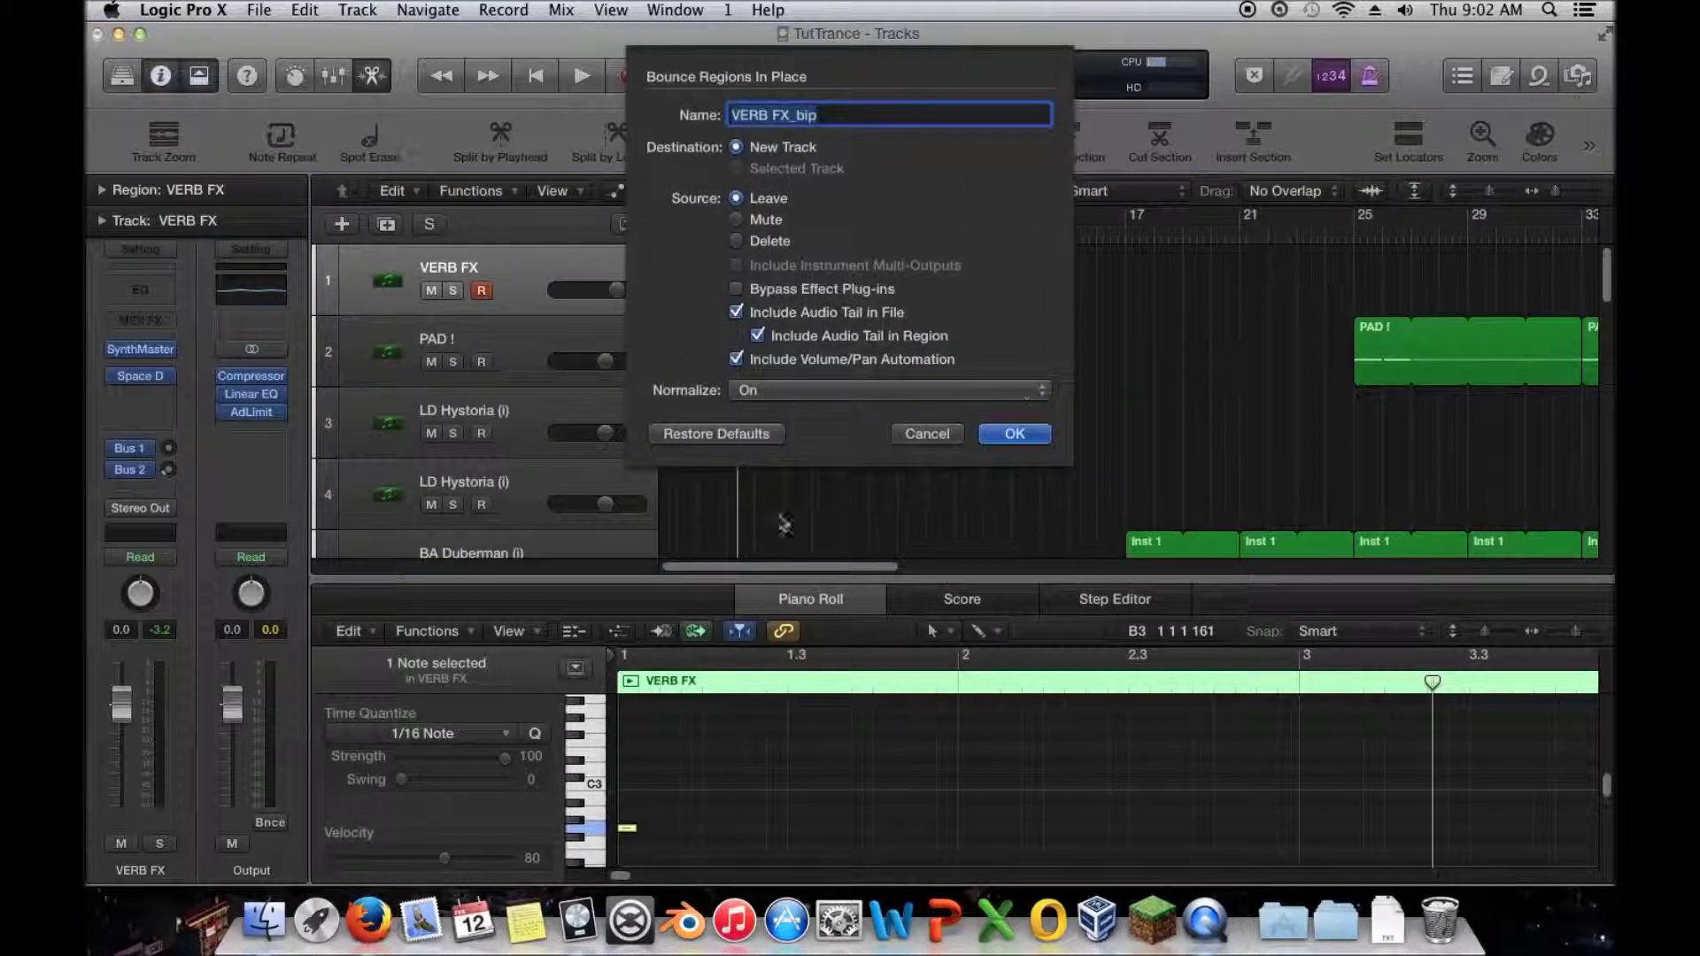
pyautogui.click(937, 436)
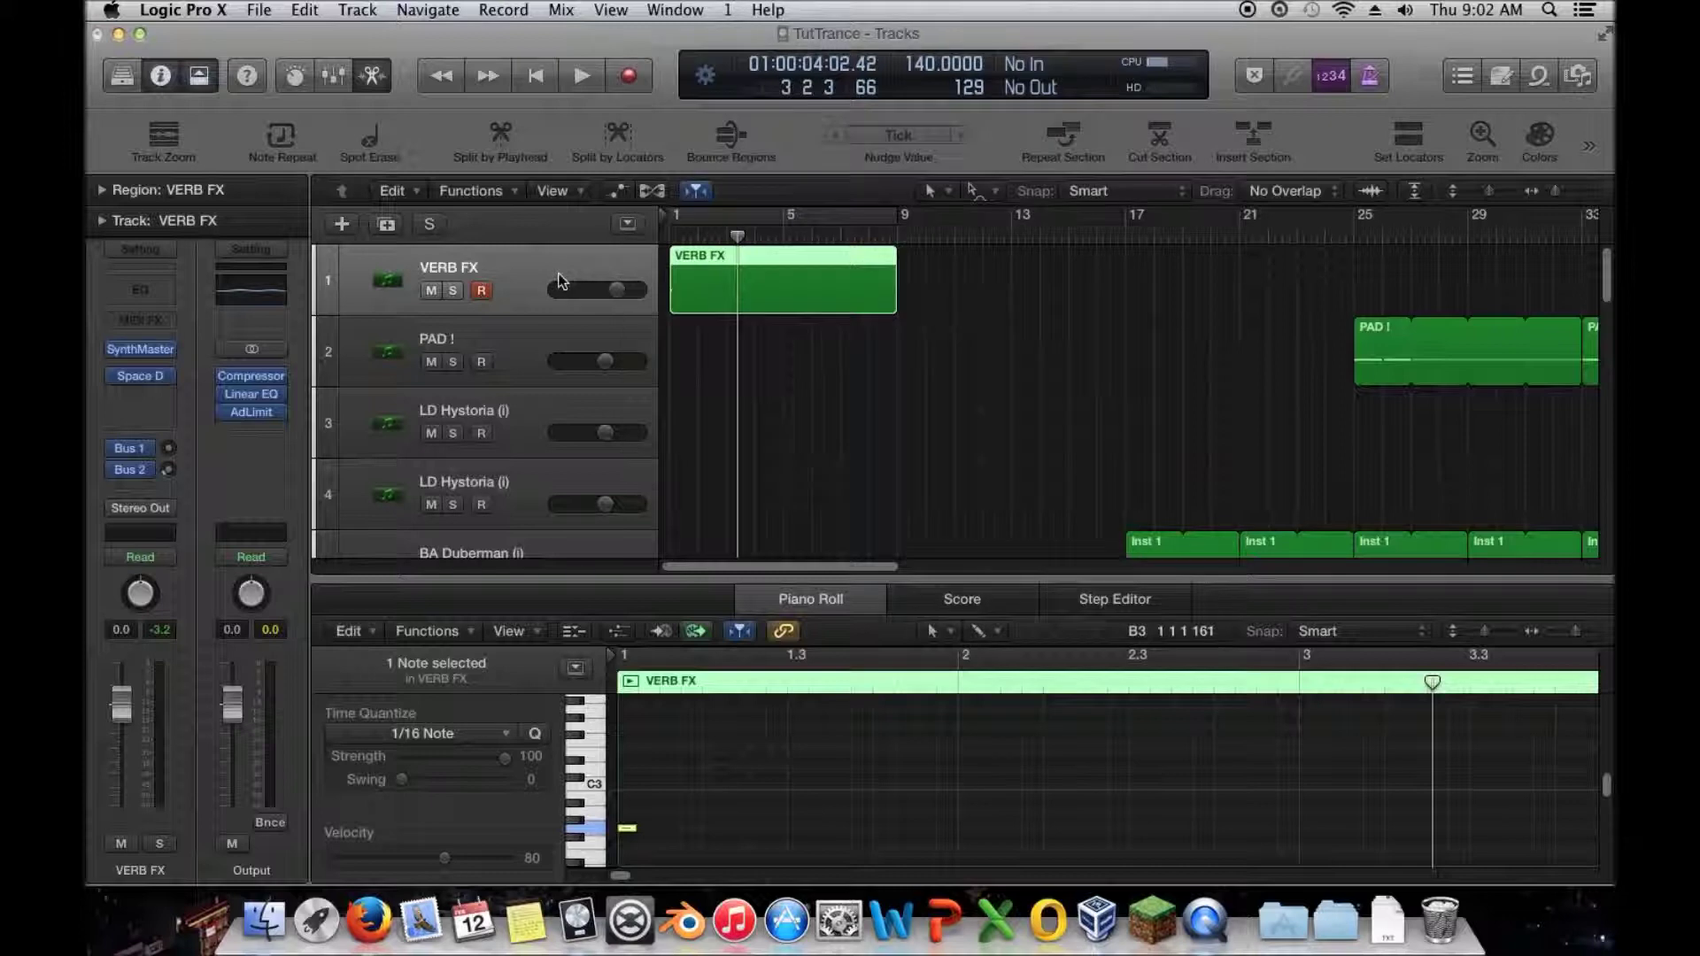
# Step: Enlarge the arrangement by closing the Piano Roll, zooming the tracks out, hiding the toolbar and switching the window to full screen
pyautogui.scroll(-10, 839, 430)
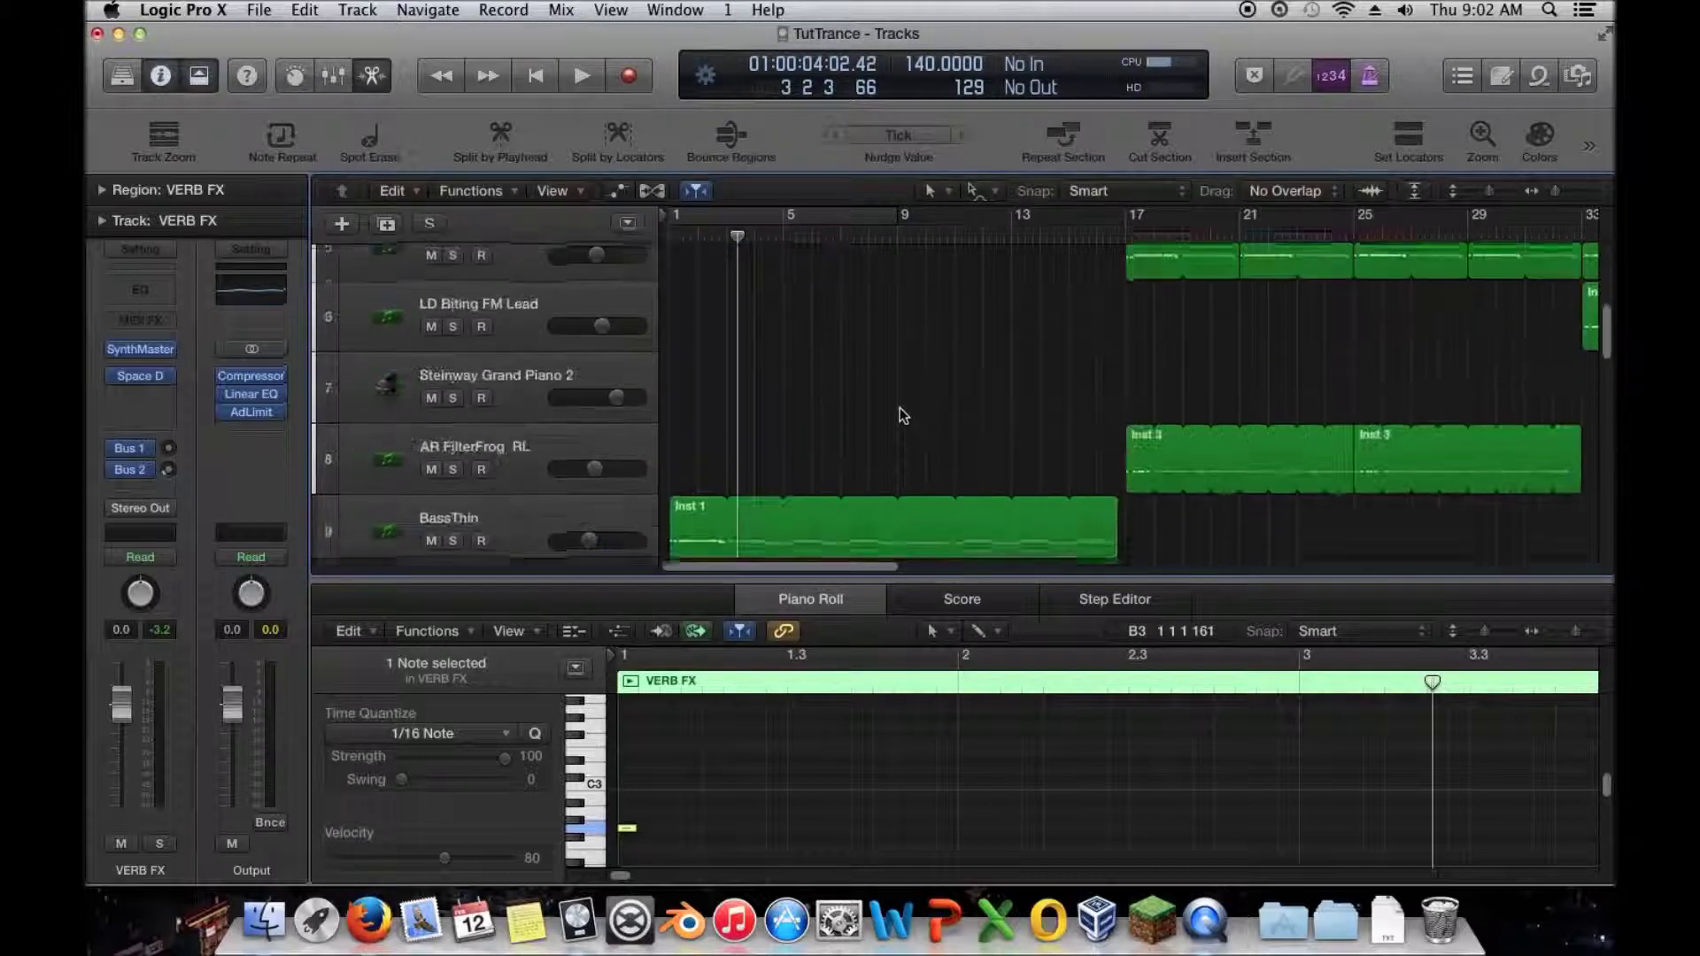
pyautogui.moveTo(837, 572); pyautogui.dragTo(1317, 572)
pyautogui.scroll(-6, 1122, 482)
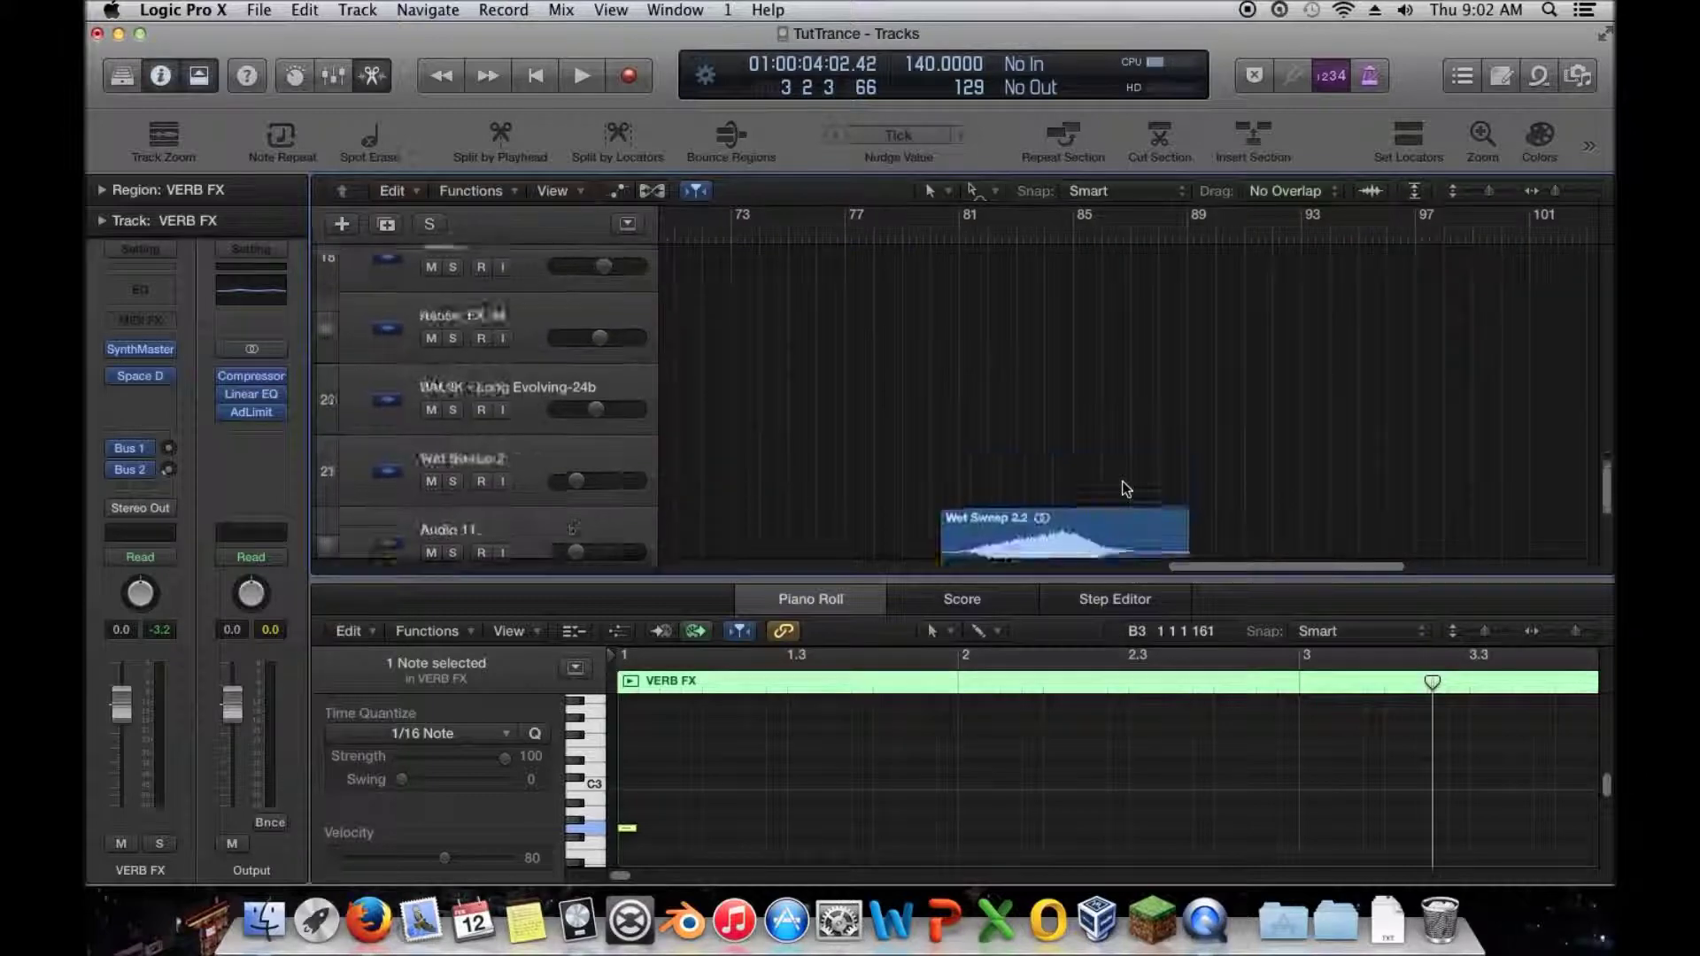
pyautogui.scroll(2, 1208, 540)
pyautogui.scroll(10, 1203, 529)
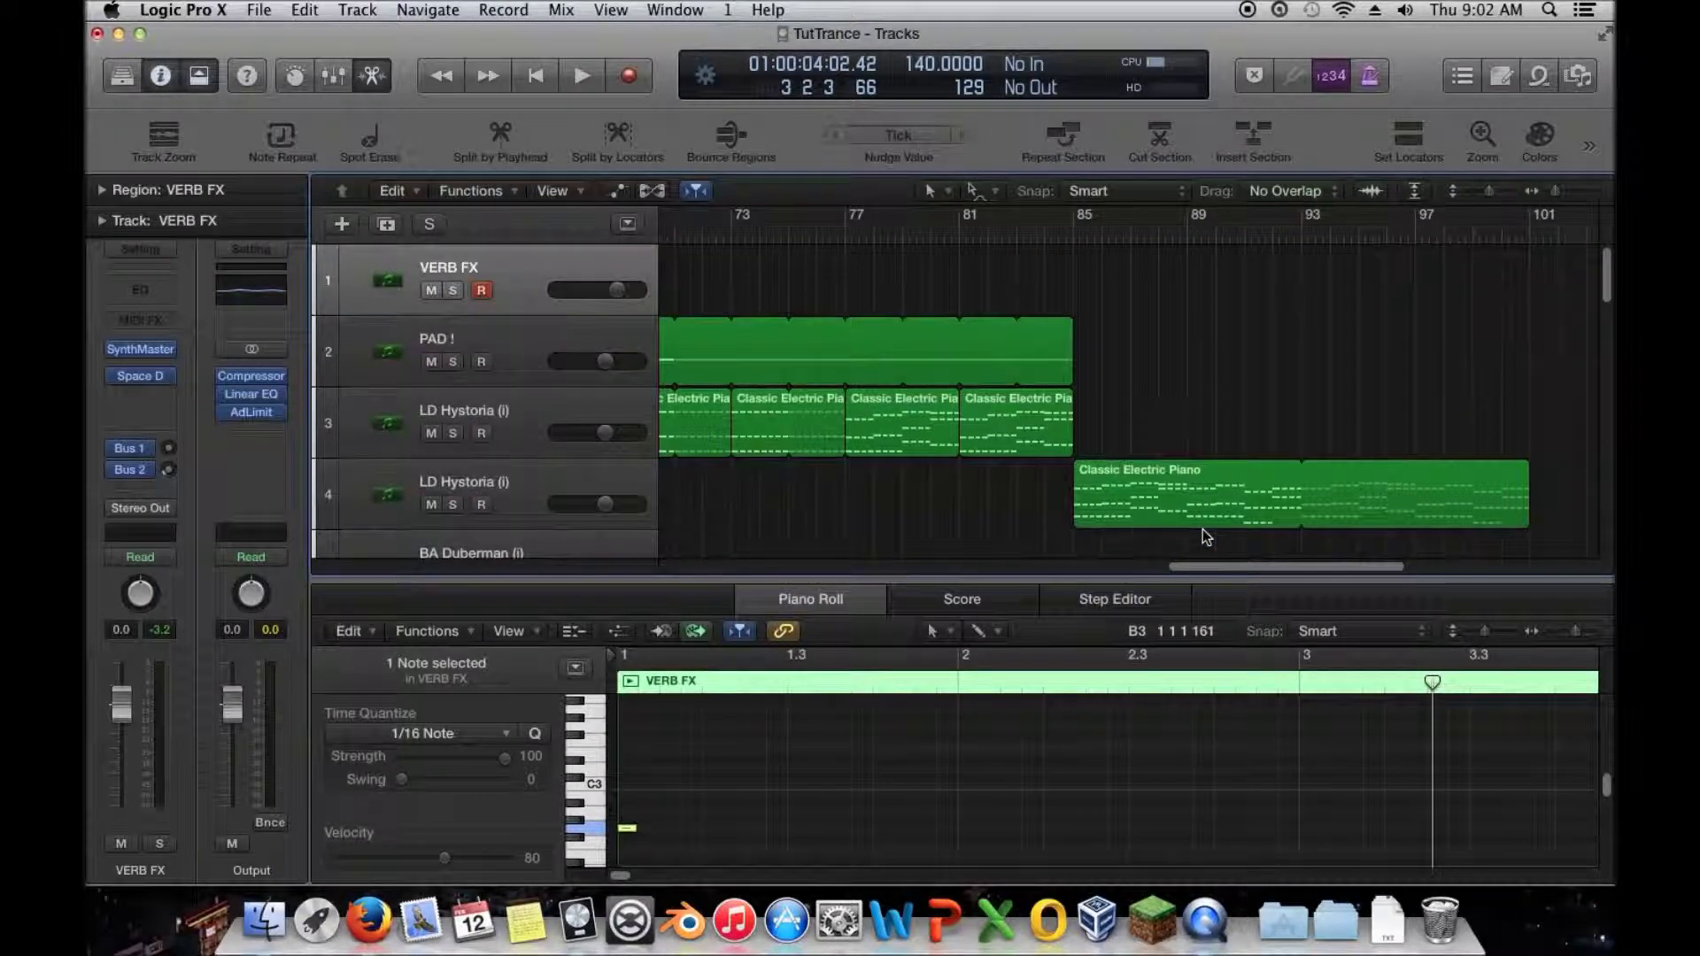
pyautogui.scroll(-4, 1203, 528)
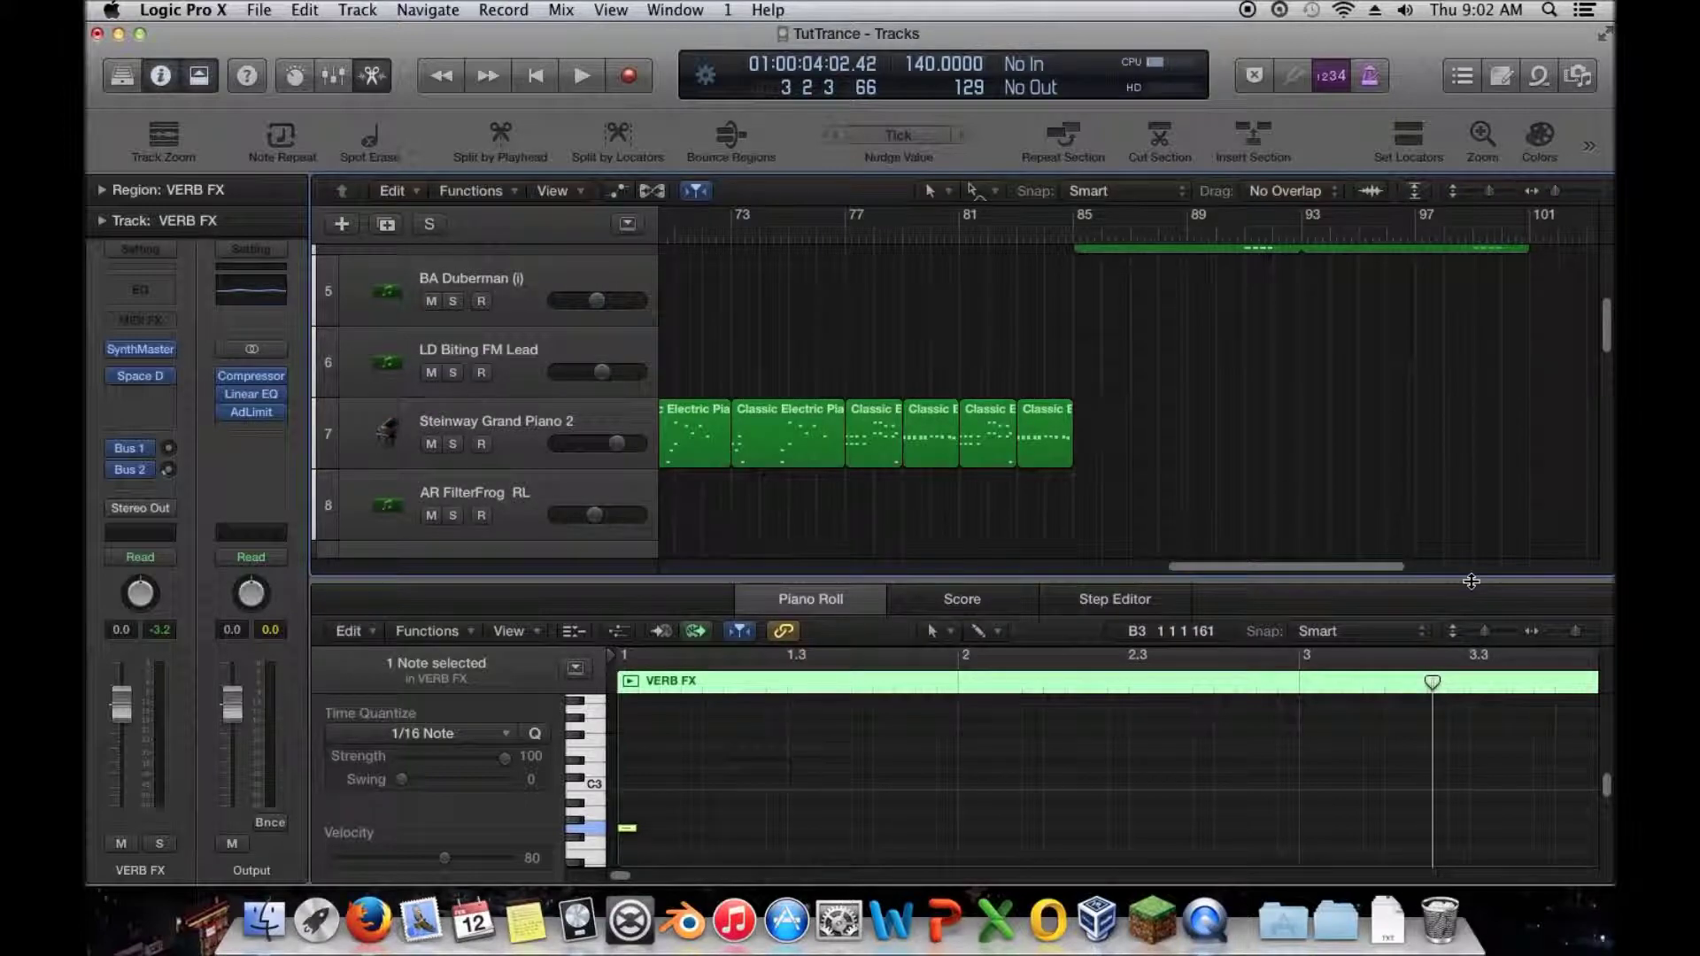
pyautogui.press('e')
pyautogui.moveTo(1555, 191); pyautogui.dragTo(1477, 191)
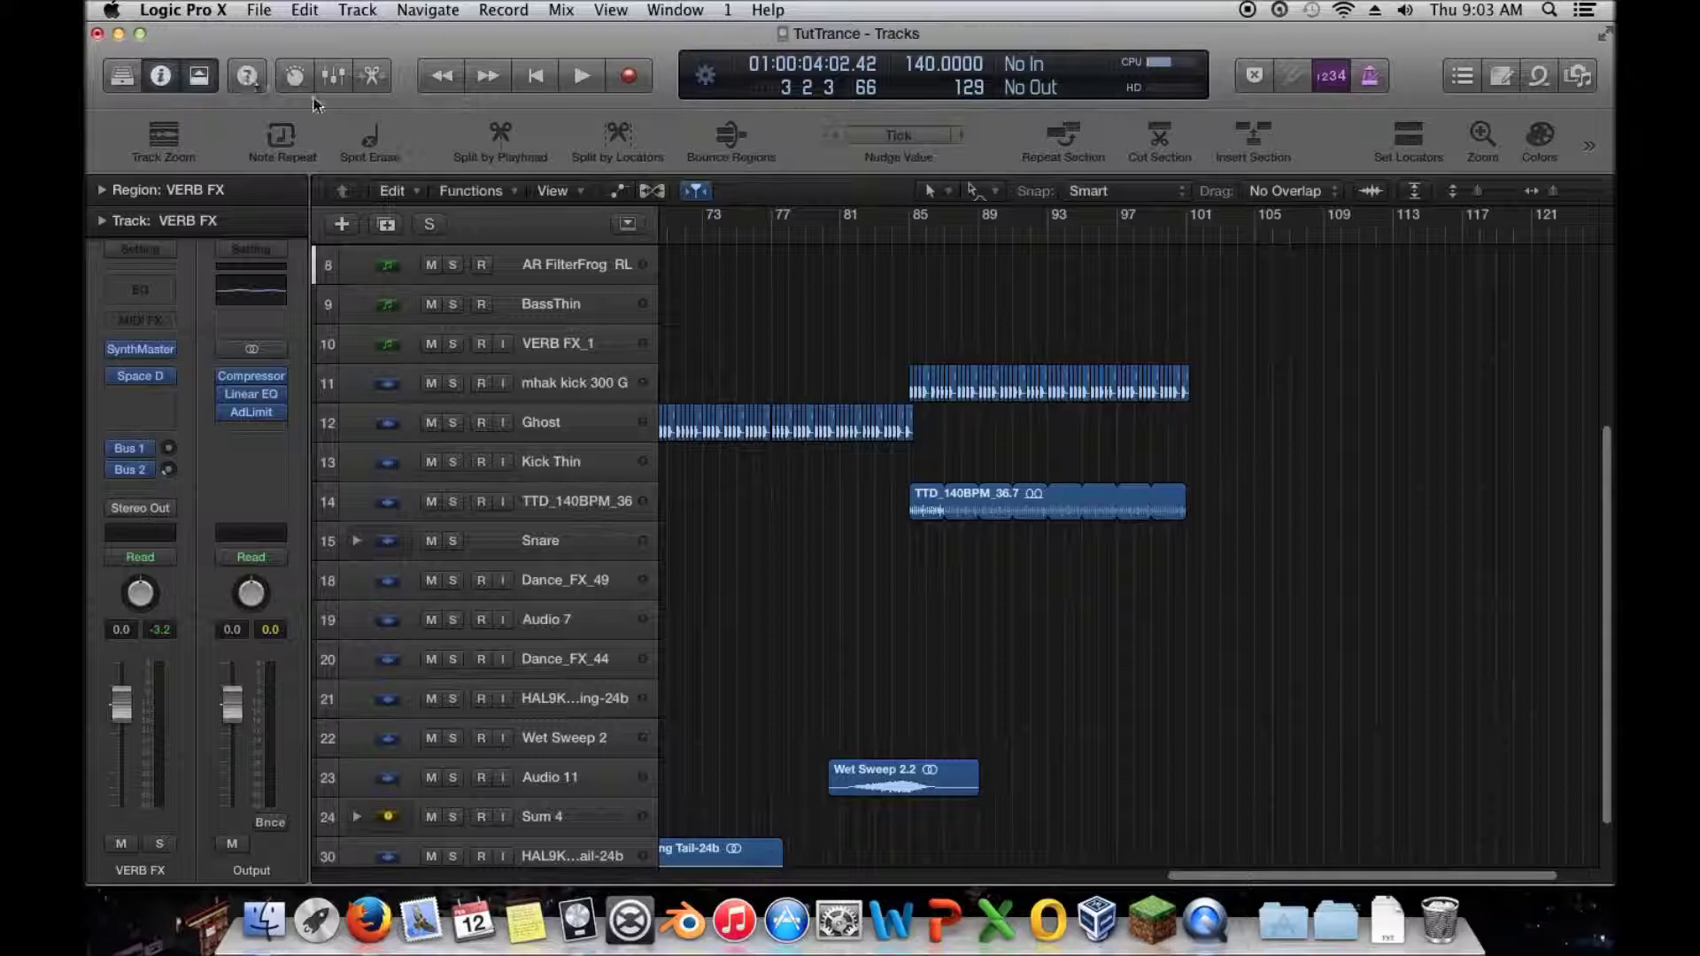
pyautogui.click(198, 76)
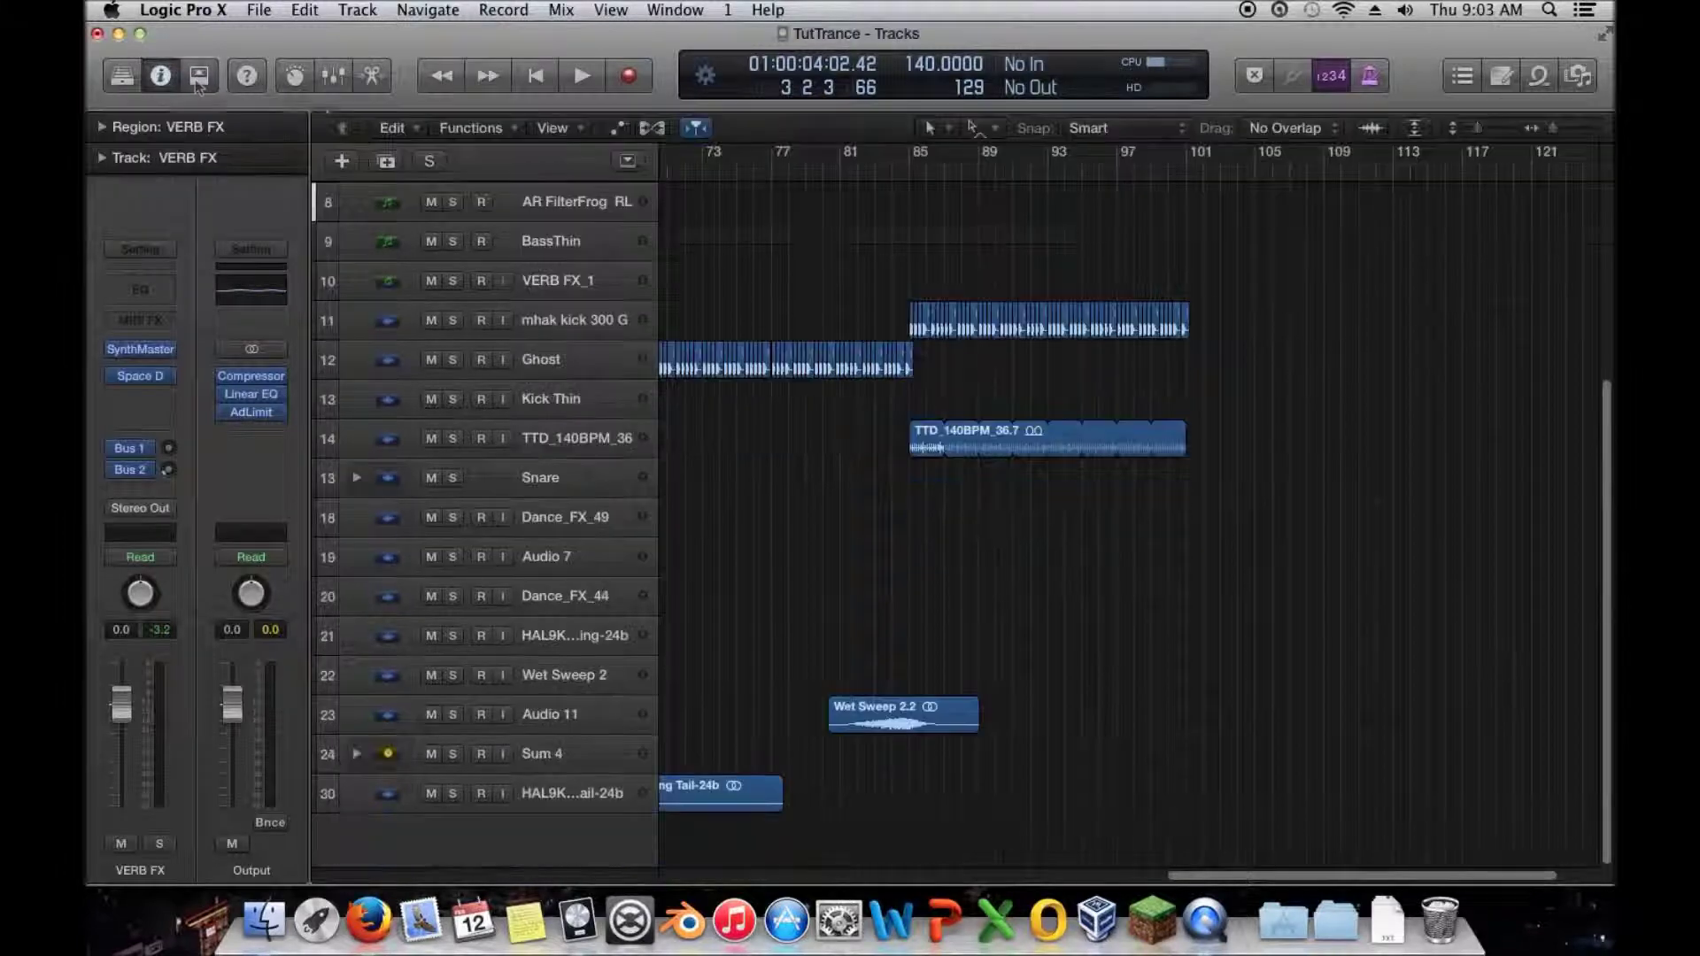
pyautogui.click(1604, 38)
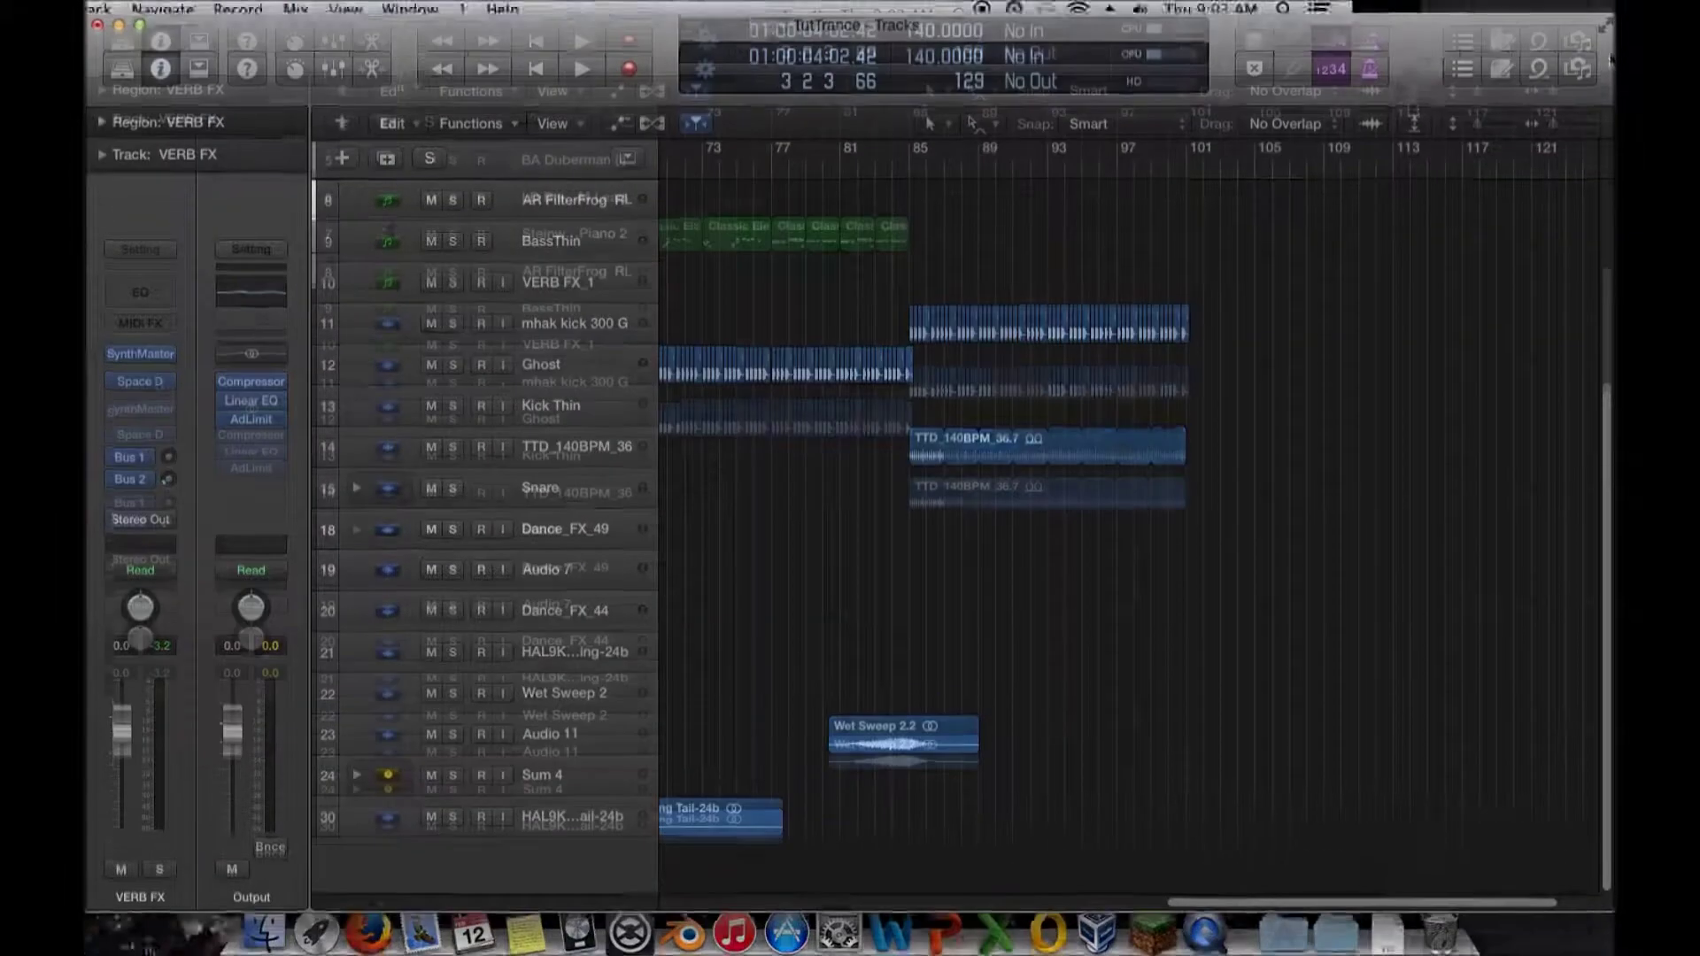
# Step: Select the VERB FX_1.1 region, solo its track and play it from bar 61 to just past bar 69
pyautogui.scroll(5, 1223, 635)
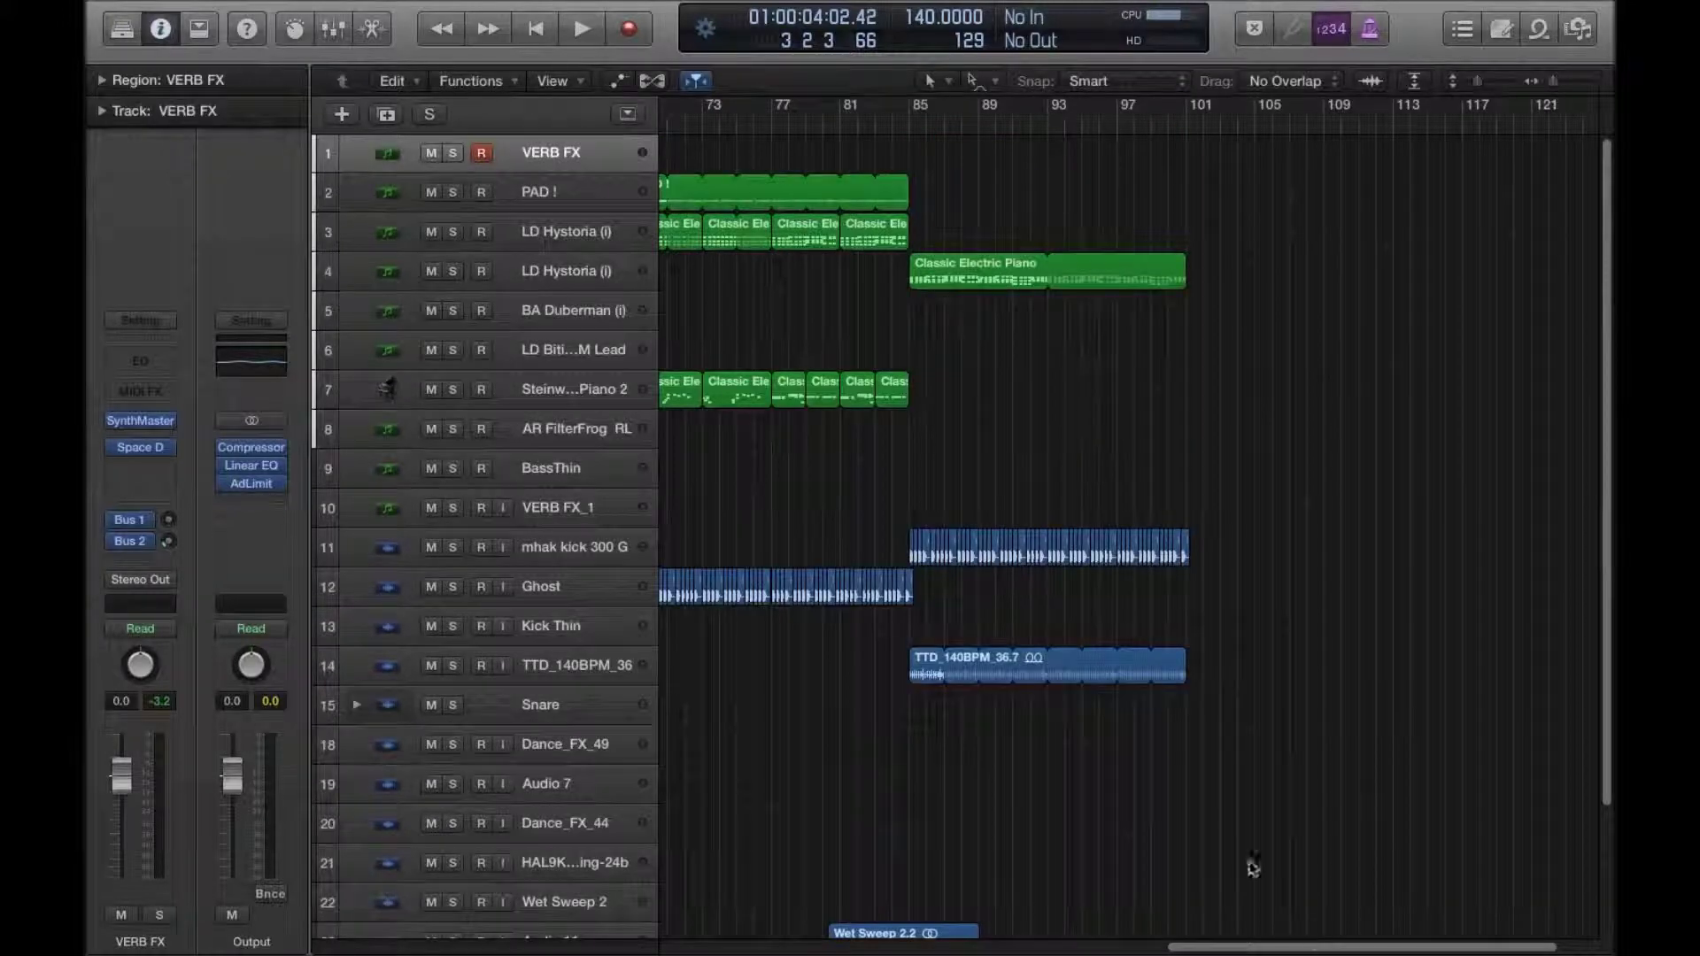
pyautogui.hscroll(-6, 1222, 788)
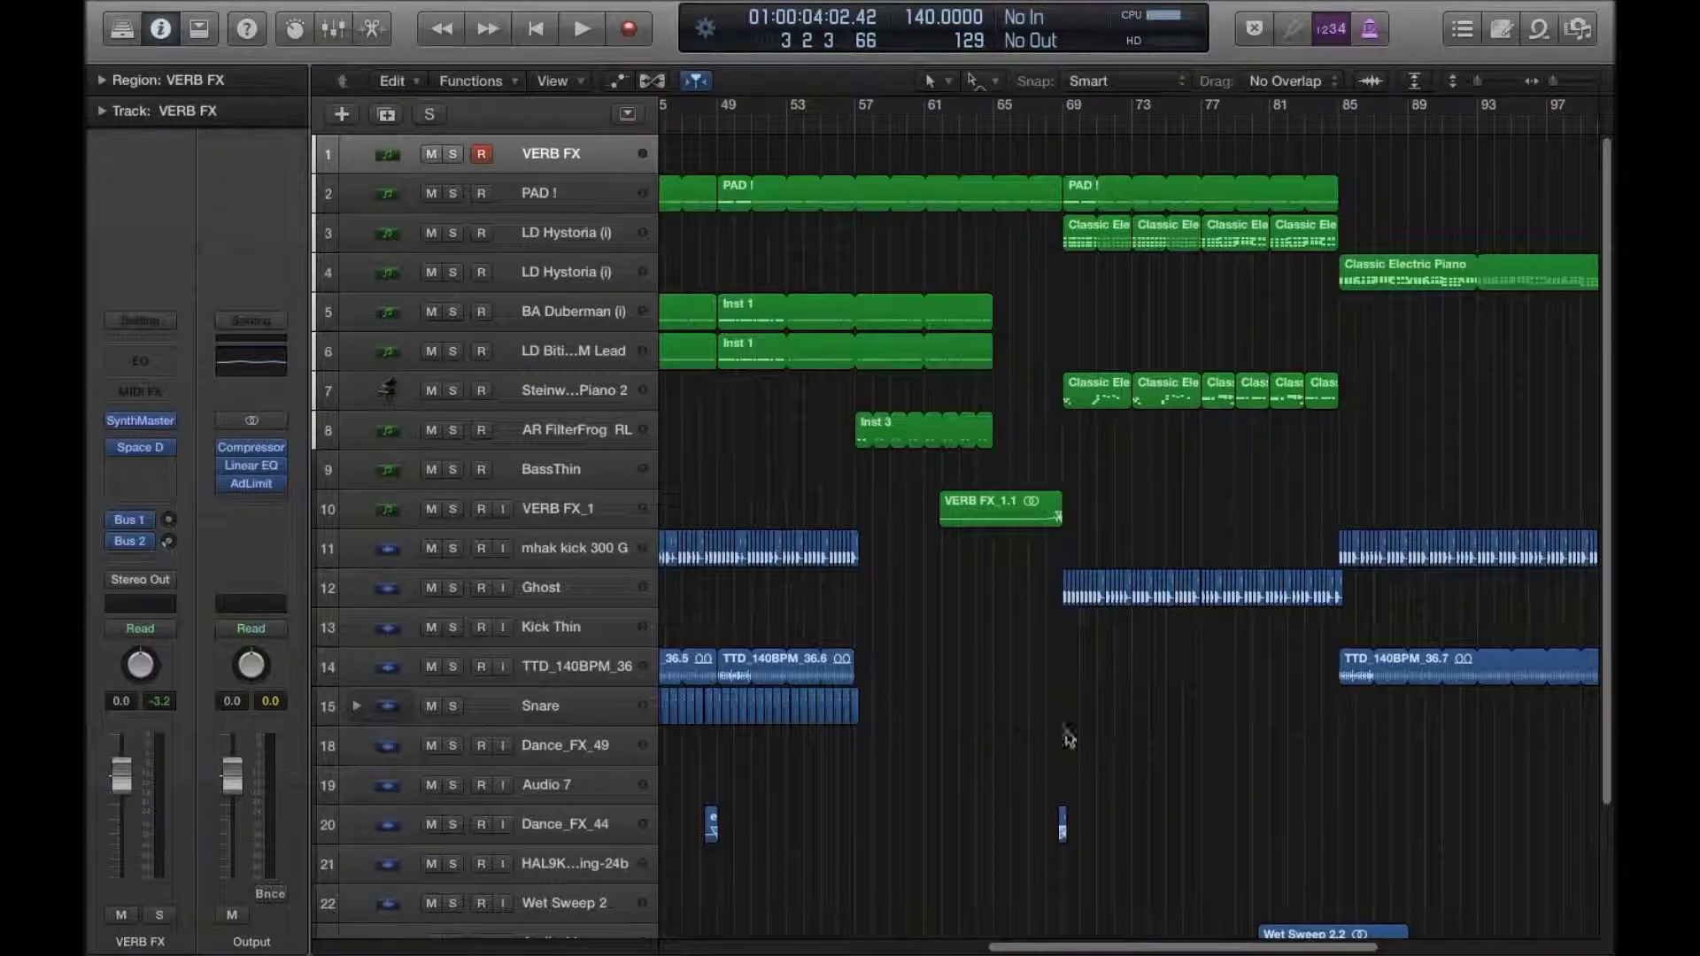
pyautogui.hscroll(-1, 1062, 743)
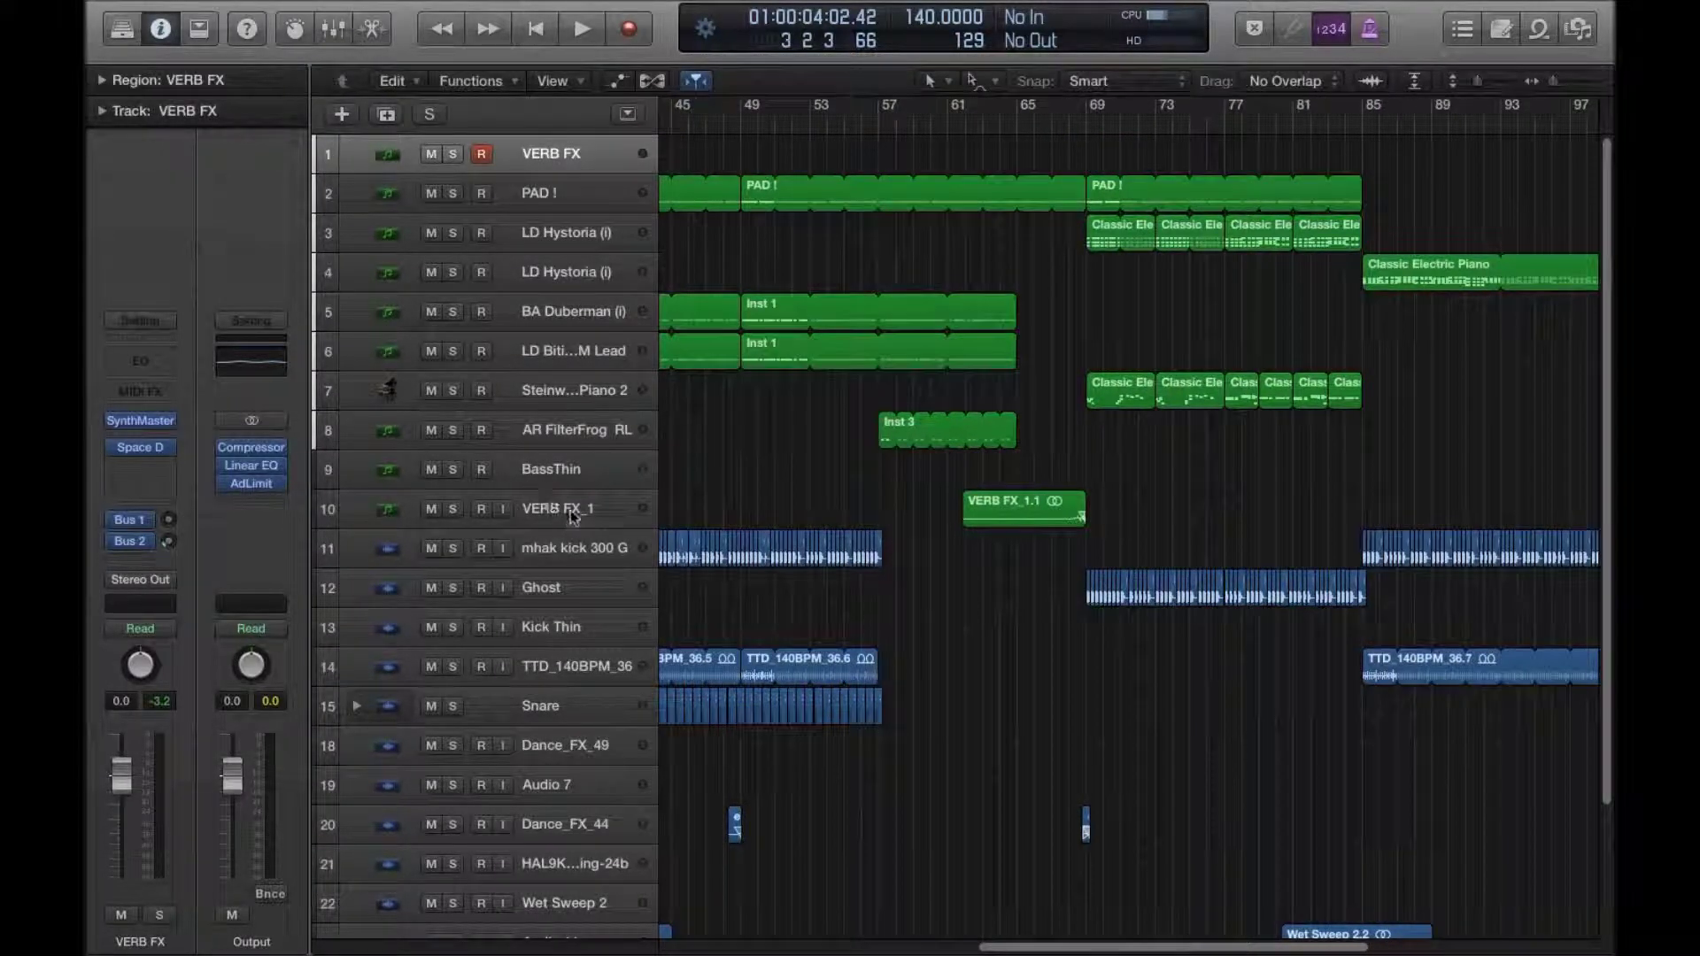
pyautogui.click(969, 498)
pyautogui.click(1016, 126)
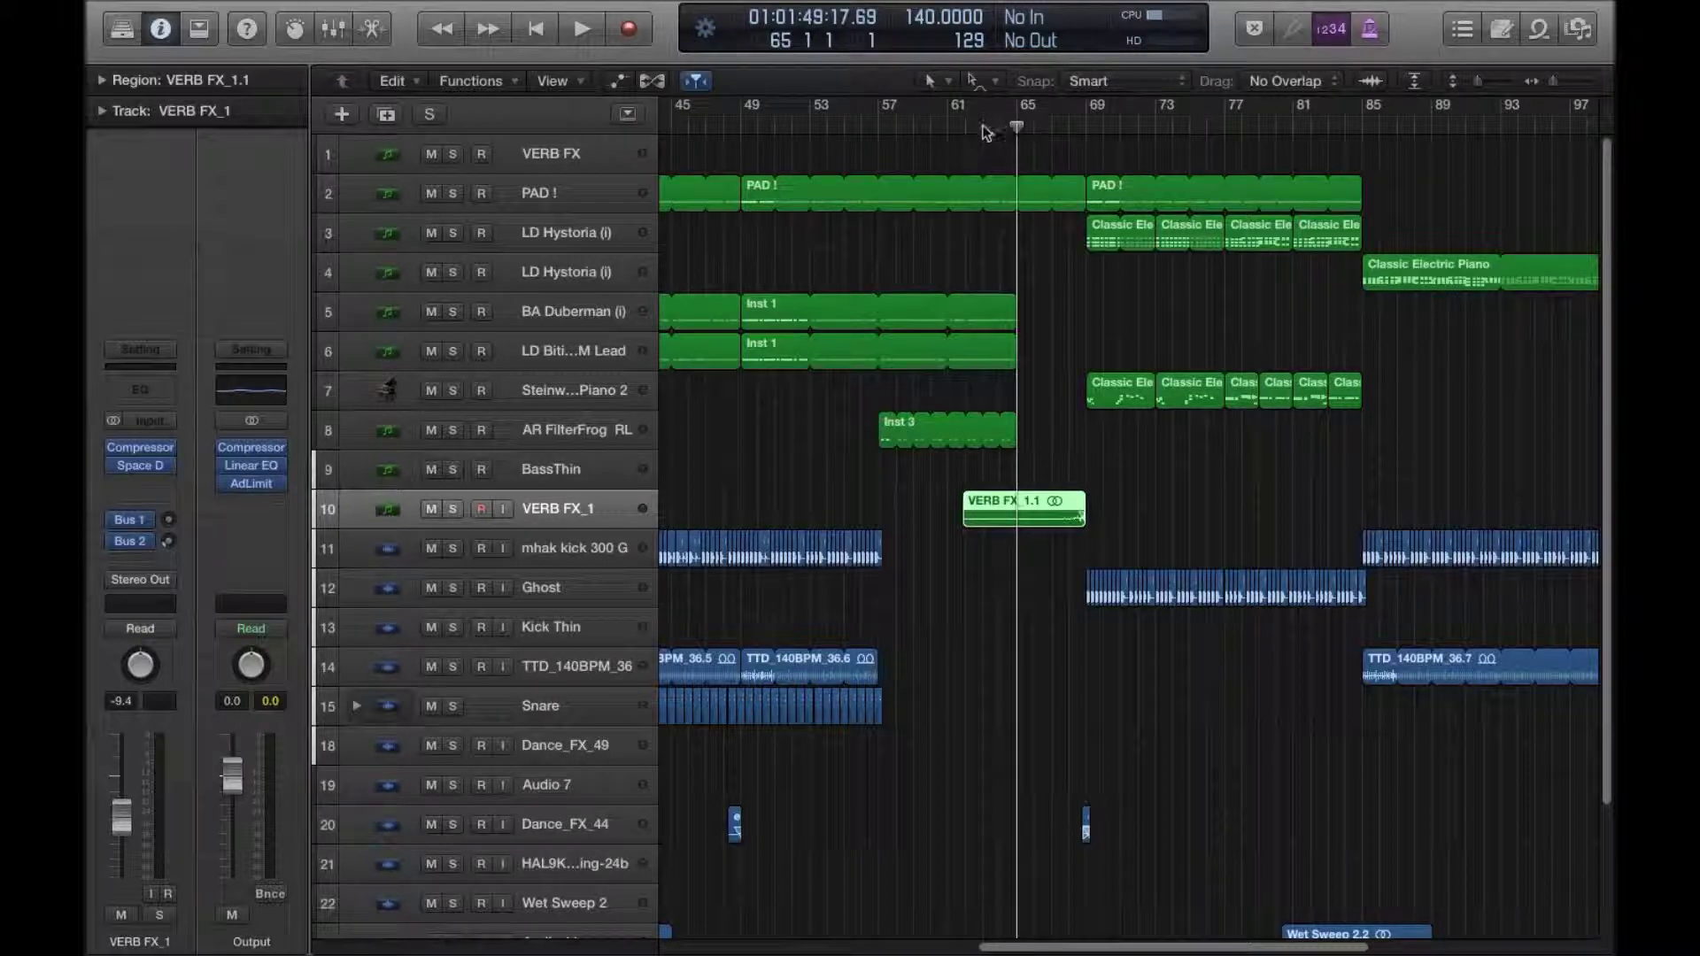
pyautogui.click(451, 509)
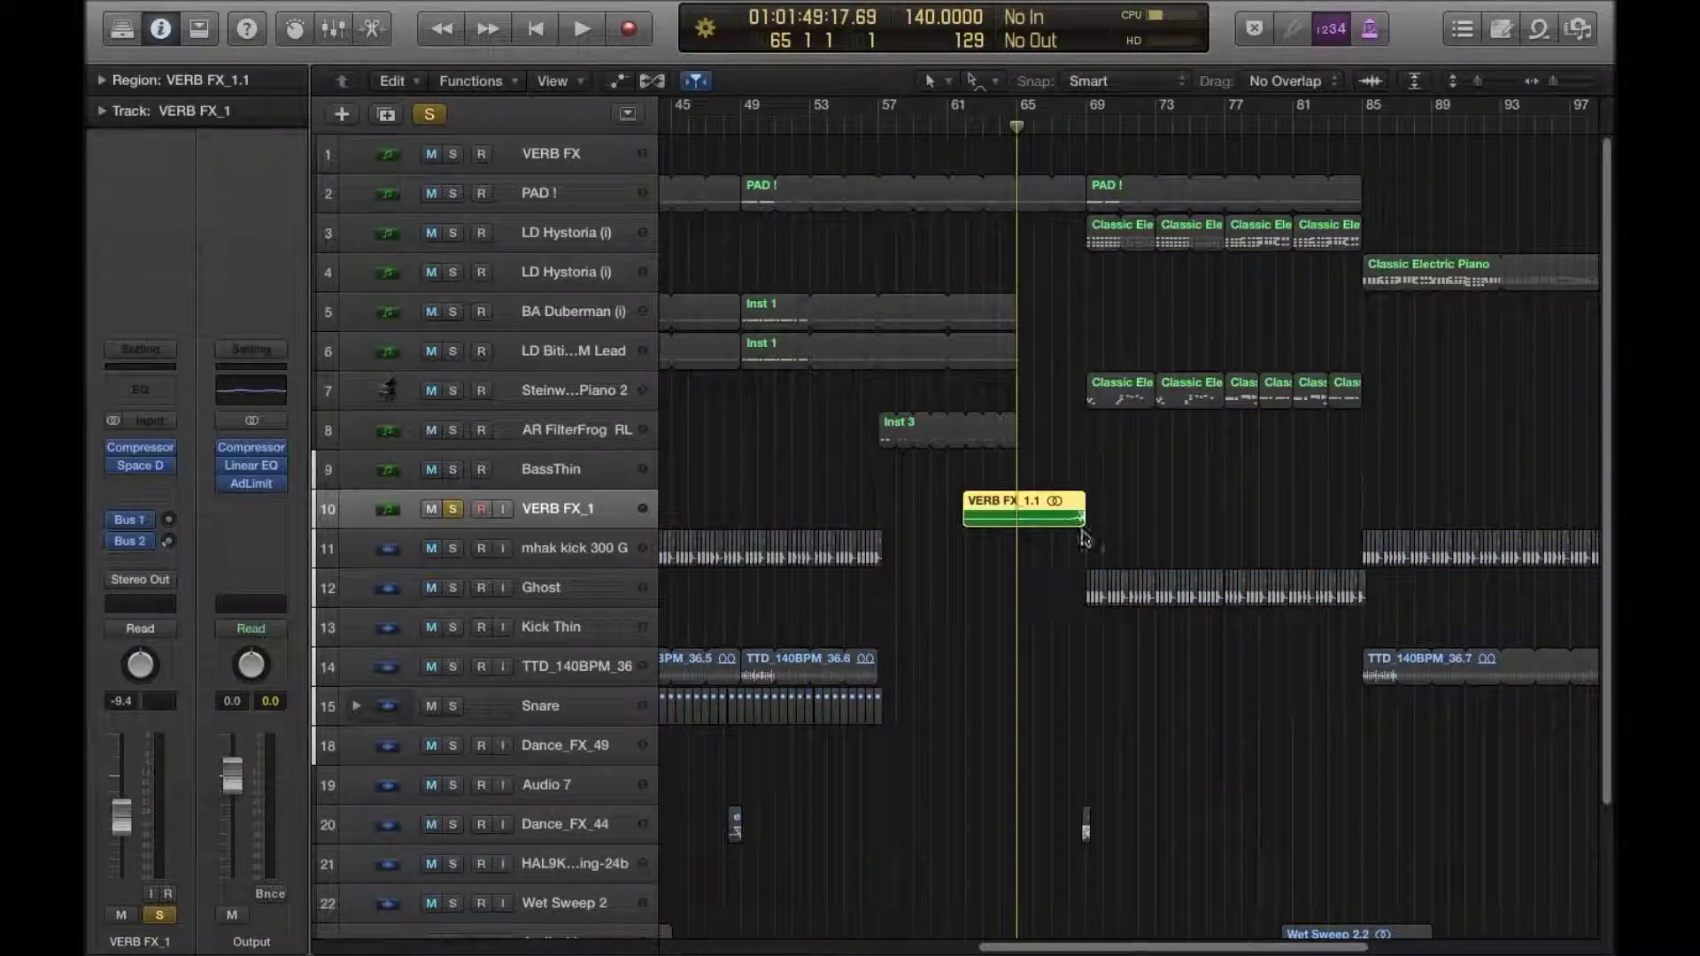
pyautogui.click(952, 125)
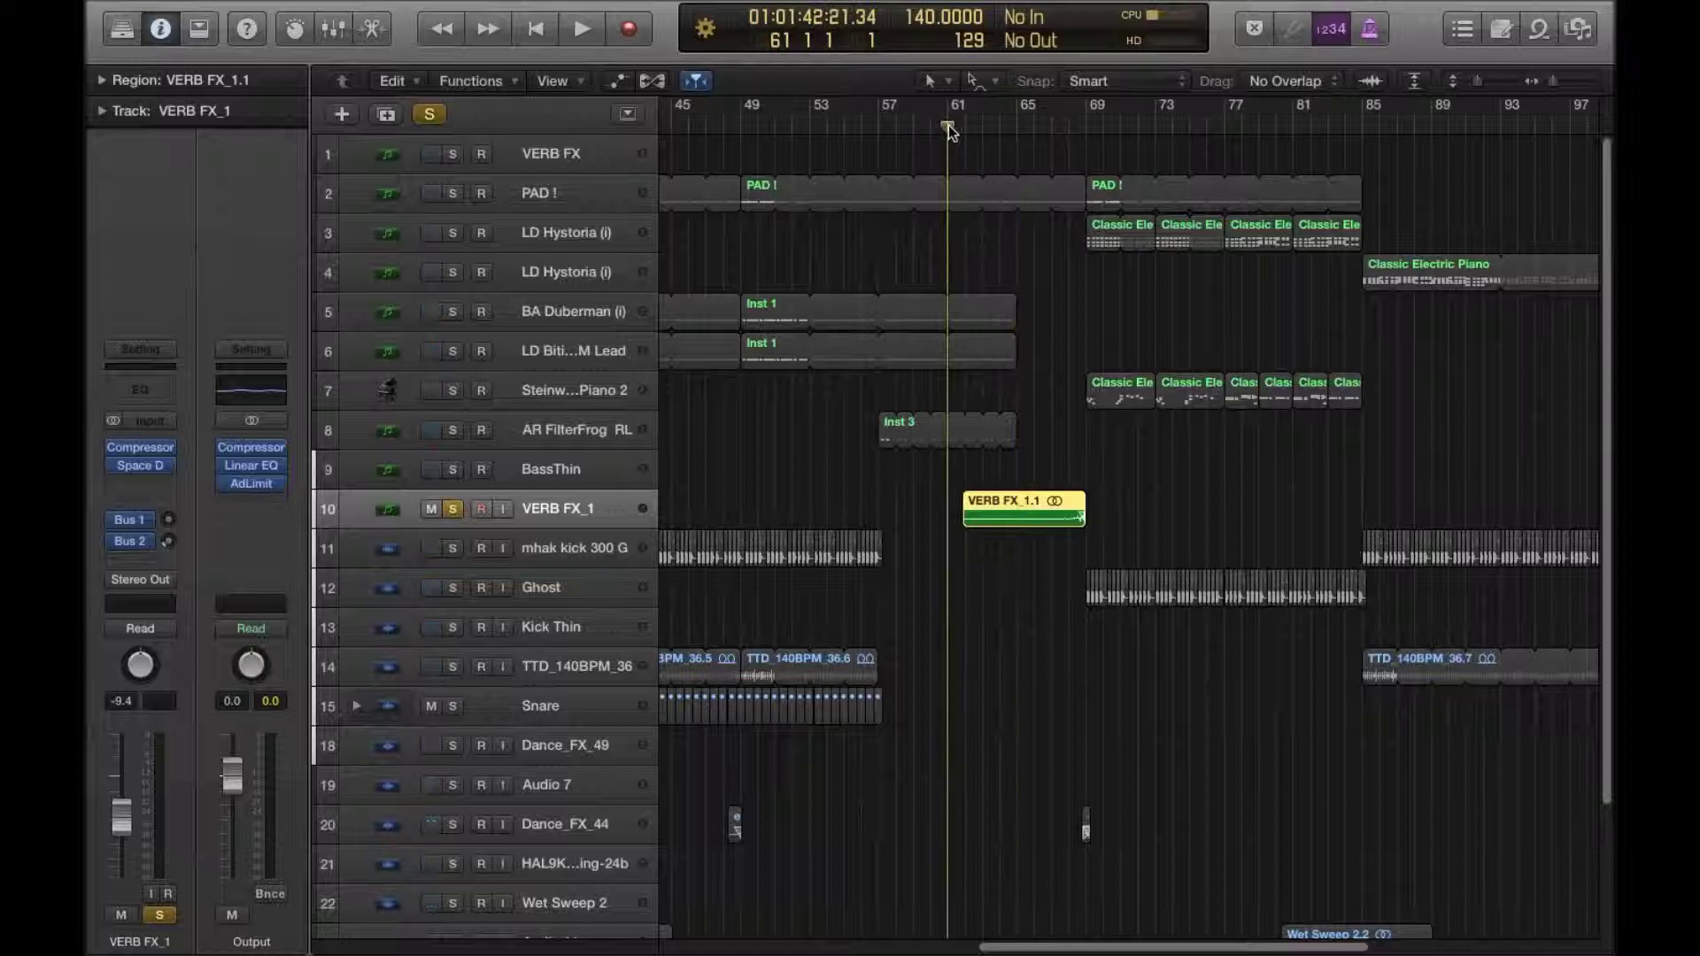
pyautogui.press('space')
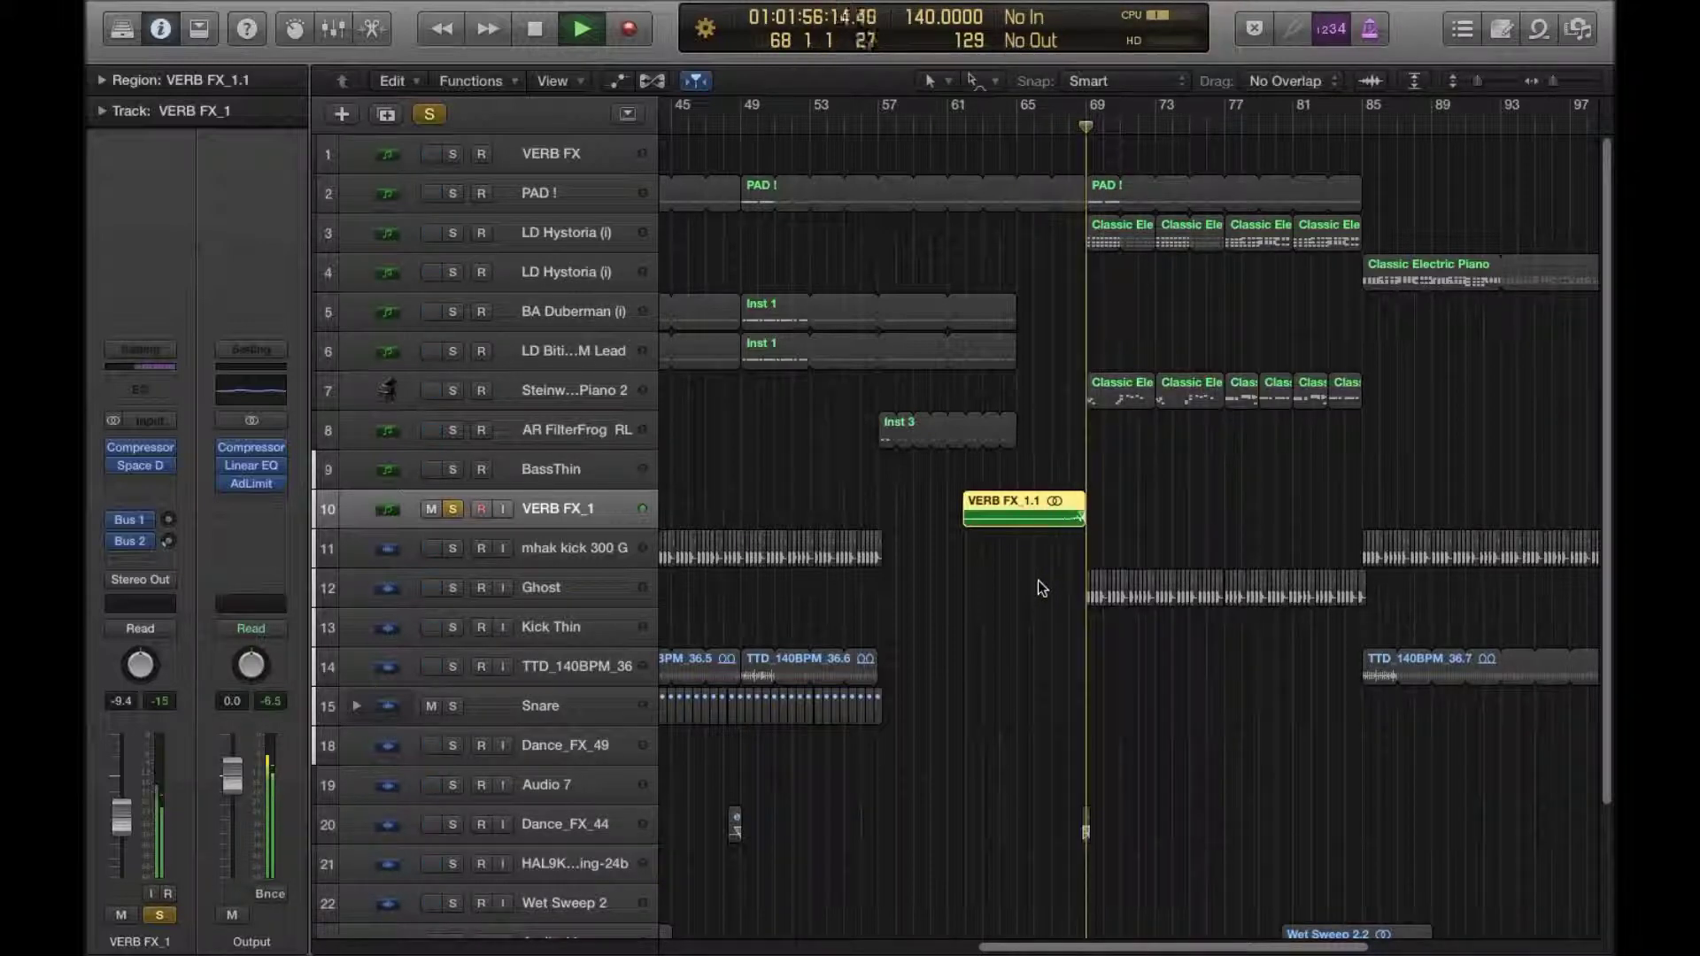
pyautogui.press('space')
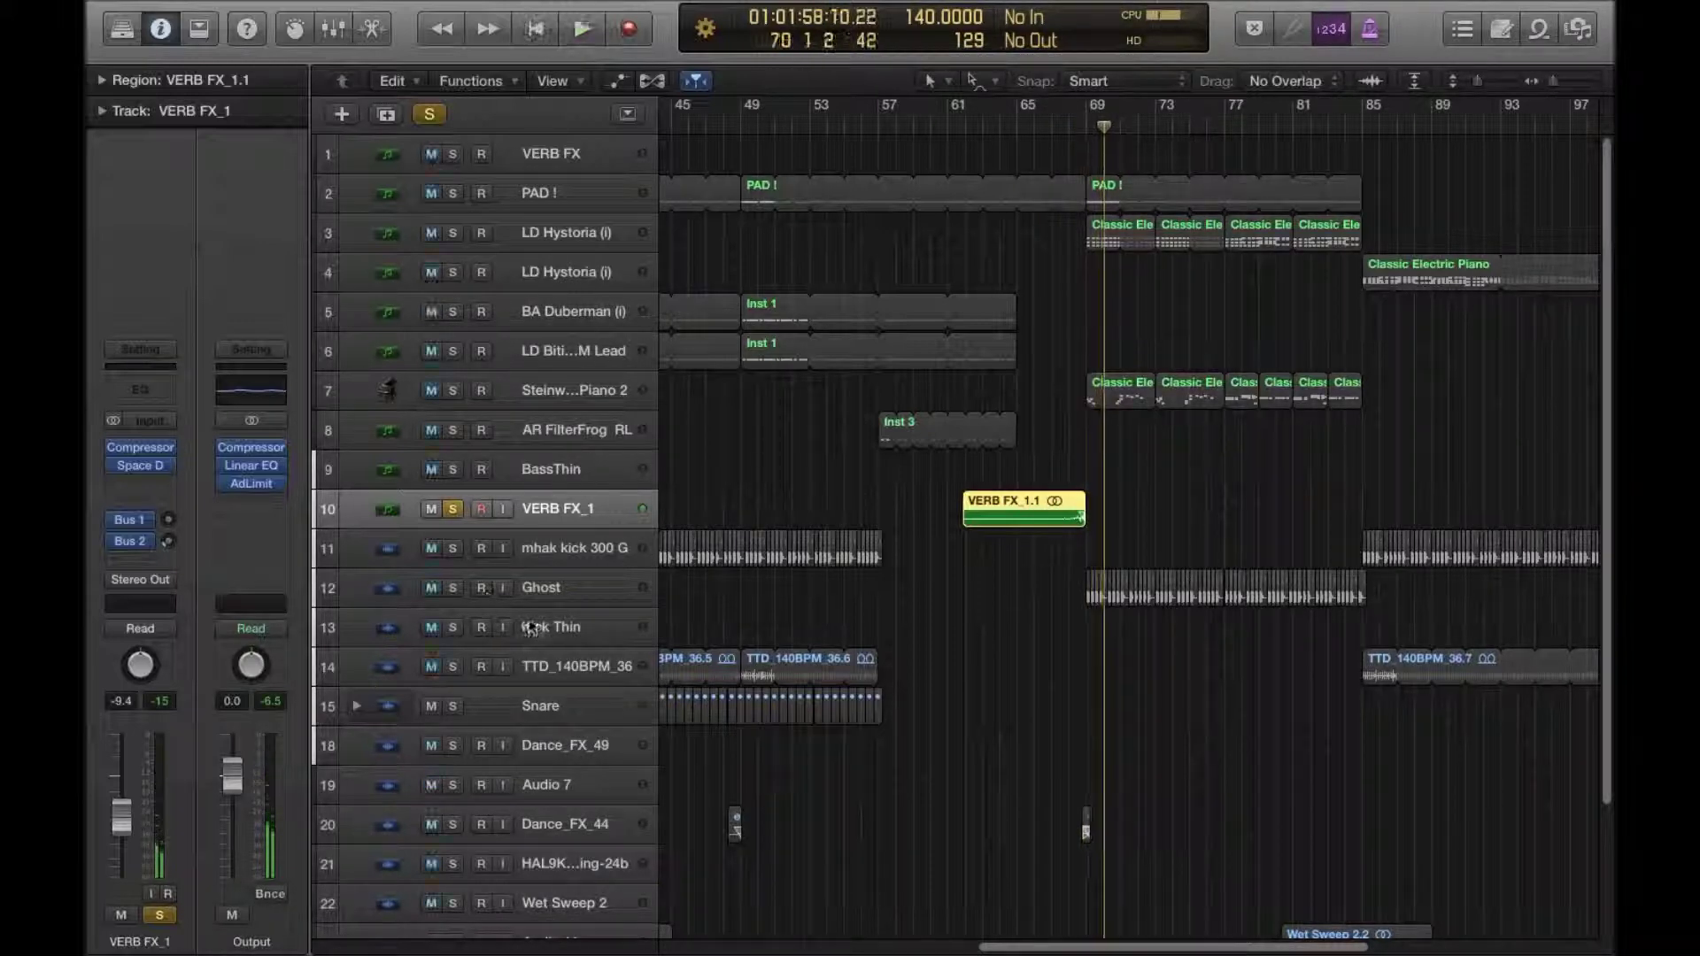
# Step: Open the VERB FX_1 track's Space Designer plug-in to inspect its Trance preset and close it
pyautogui.moveTo(121, 449)
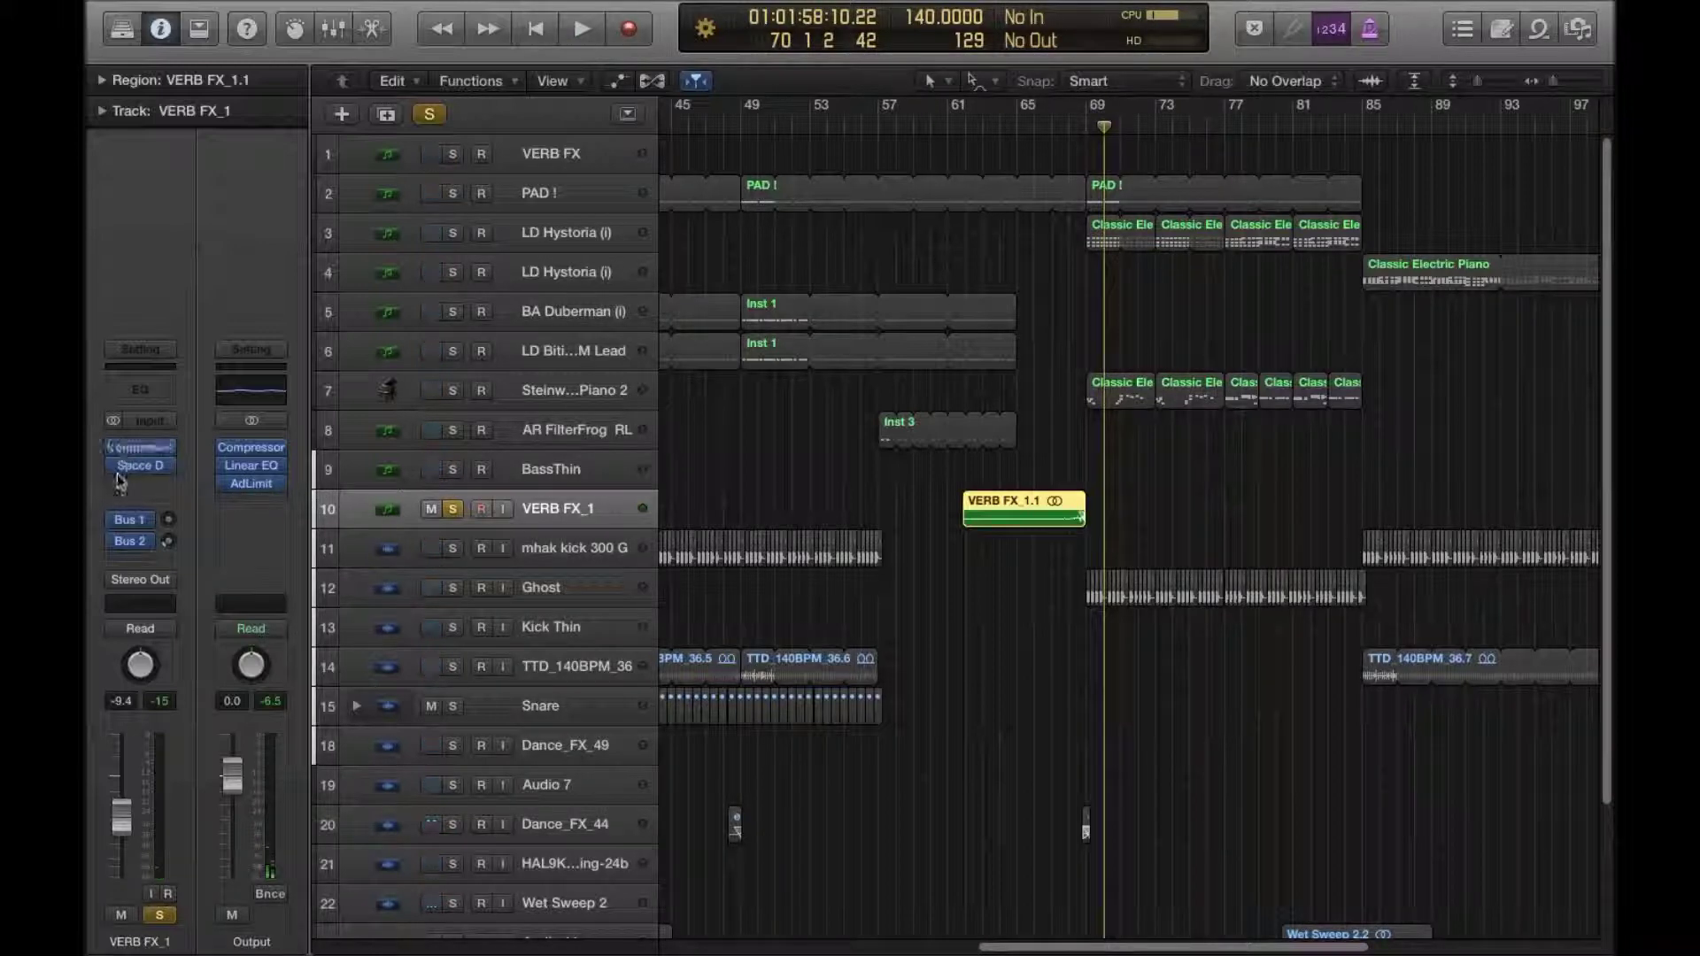
pyautogui.click(138, 466)
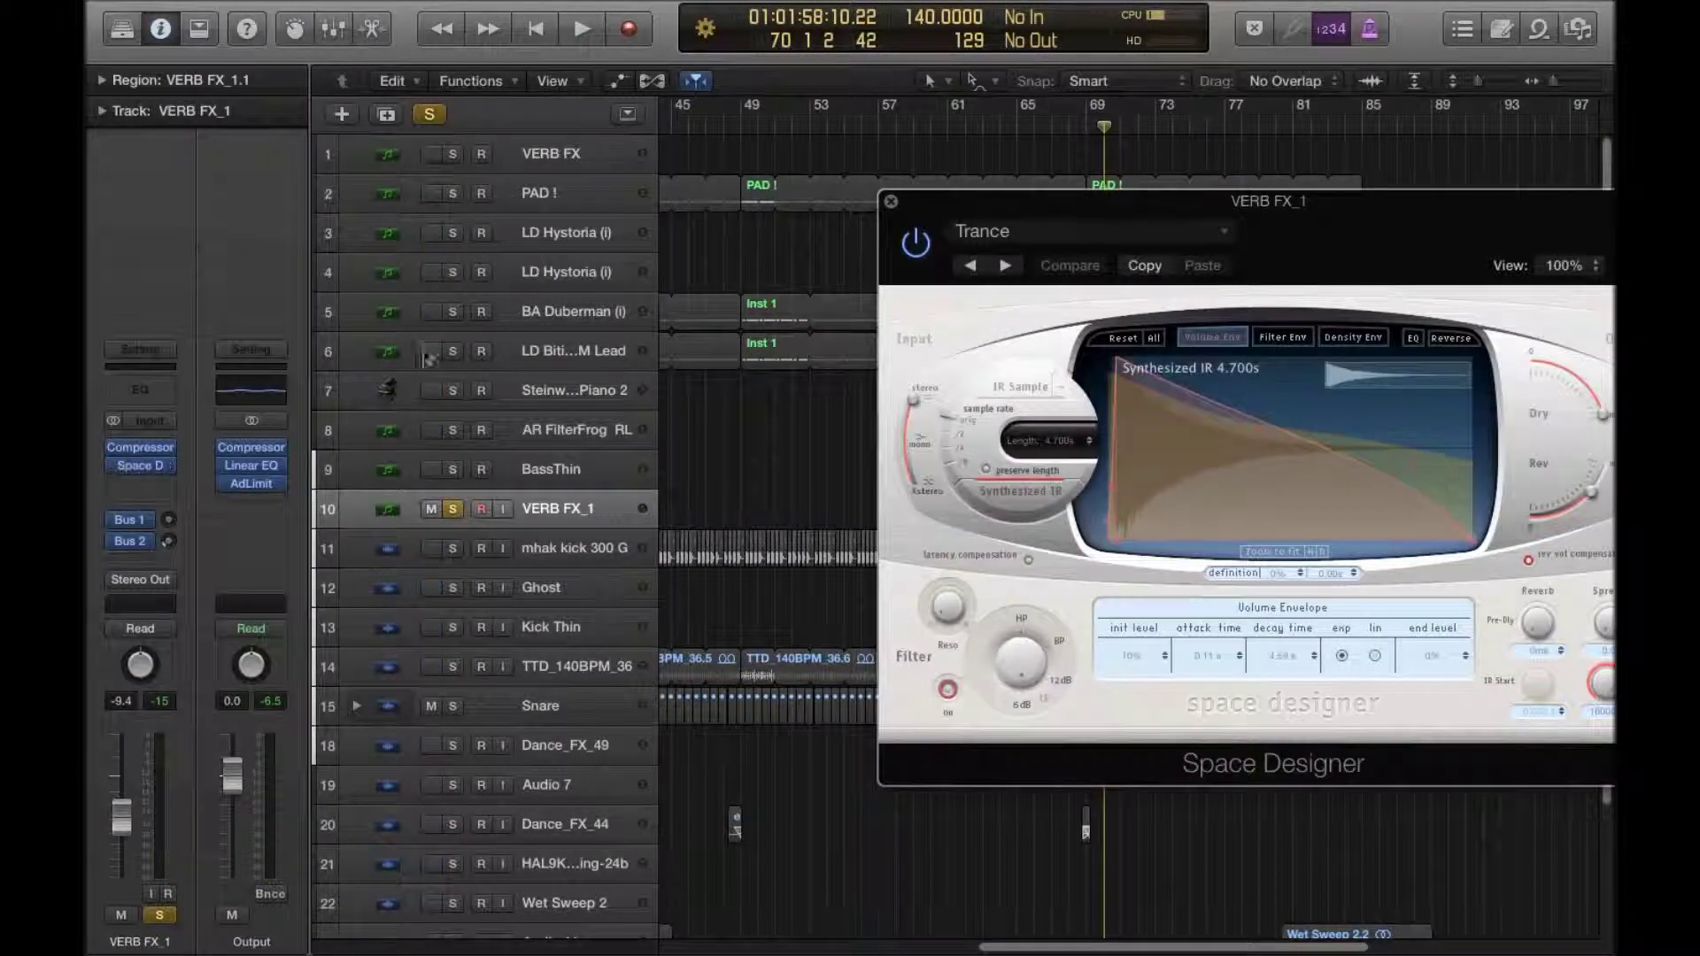
pyautogui.click(133, 465)
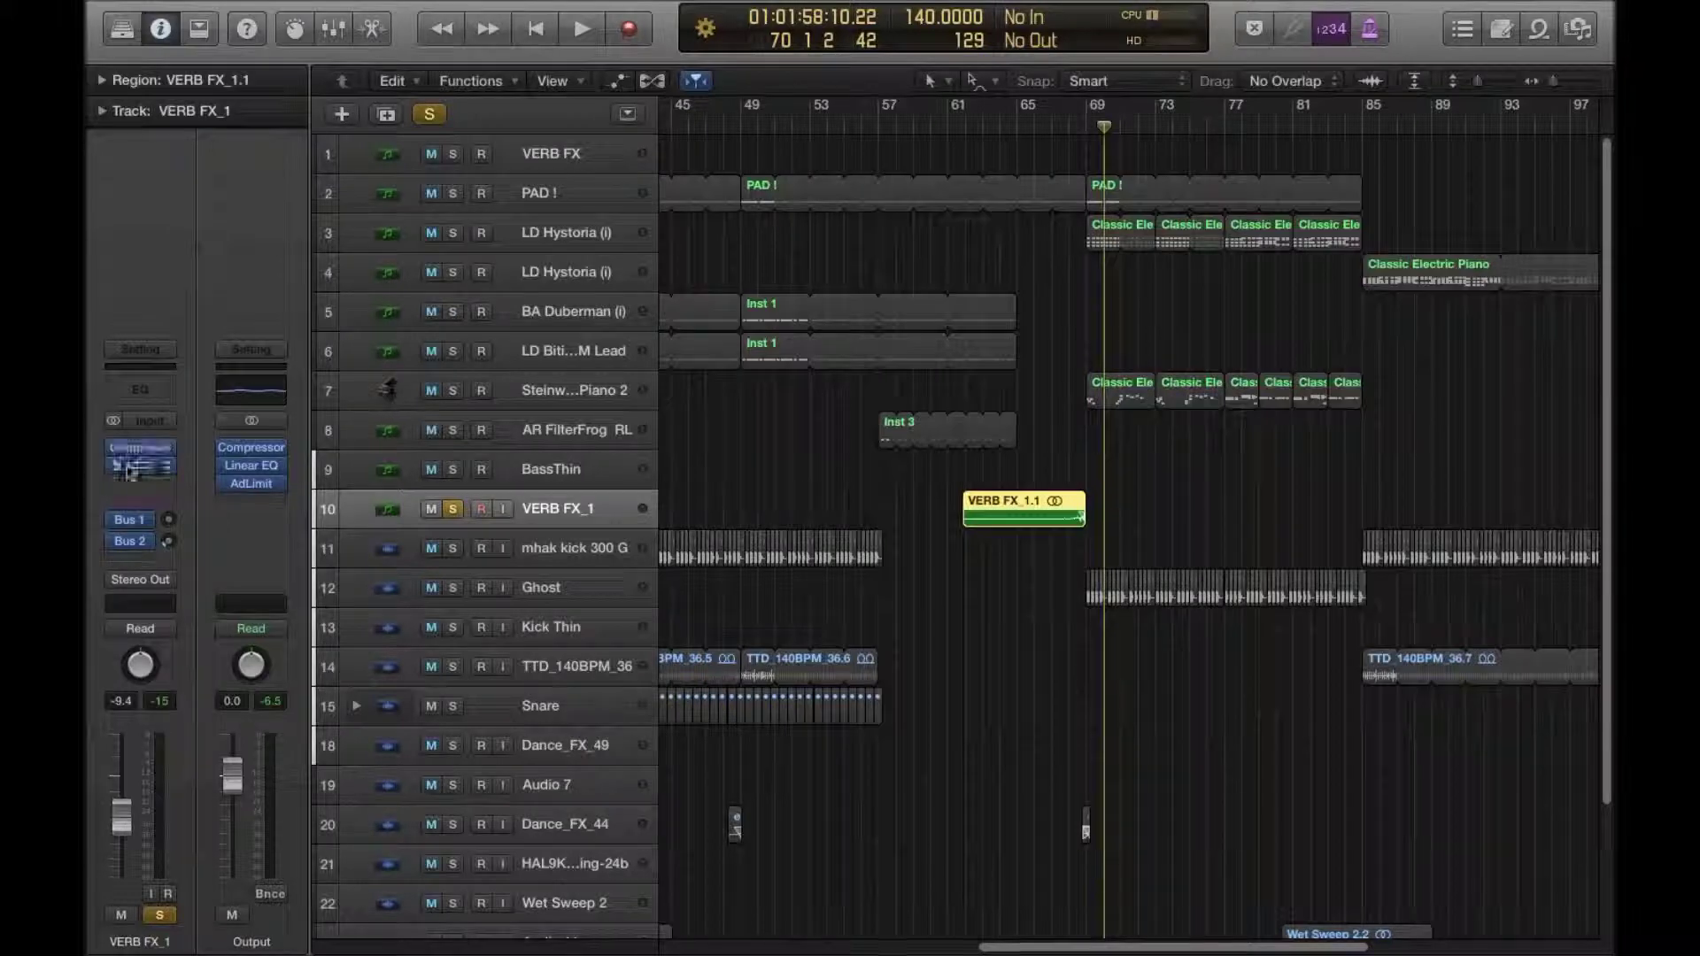
# Step: Play the end of the VERB FX_1.1 region up close from bar 67 beat 4 to past bar 69
pyautogui.moveTo(1556, 79); pyautogui.dragTo(1493, 77)
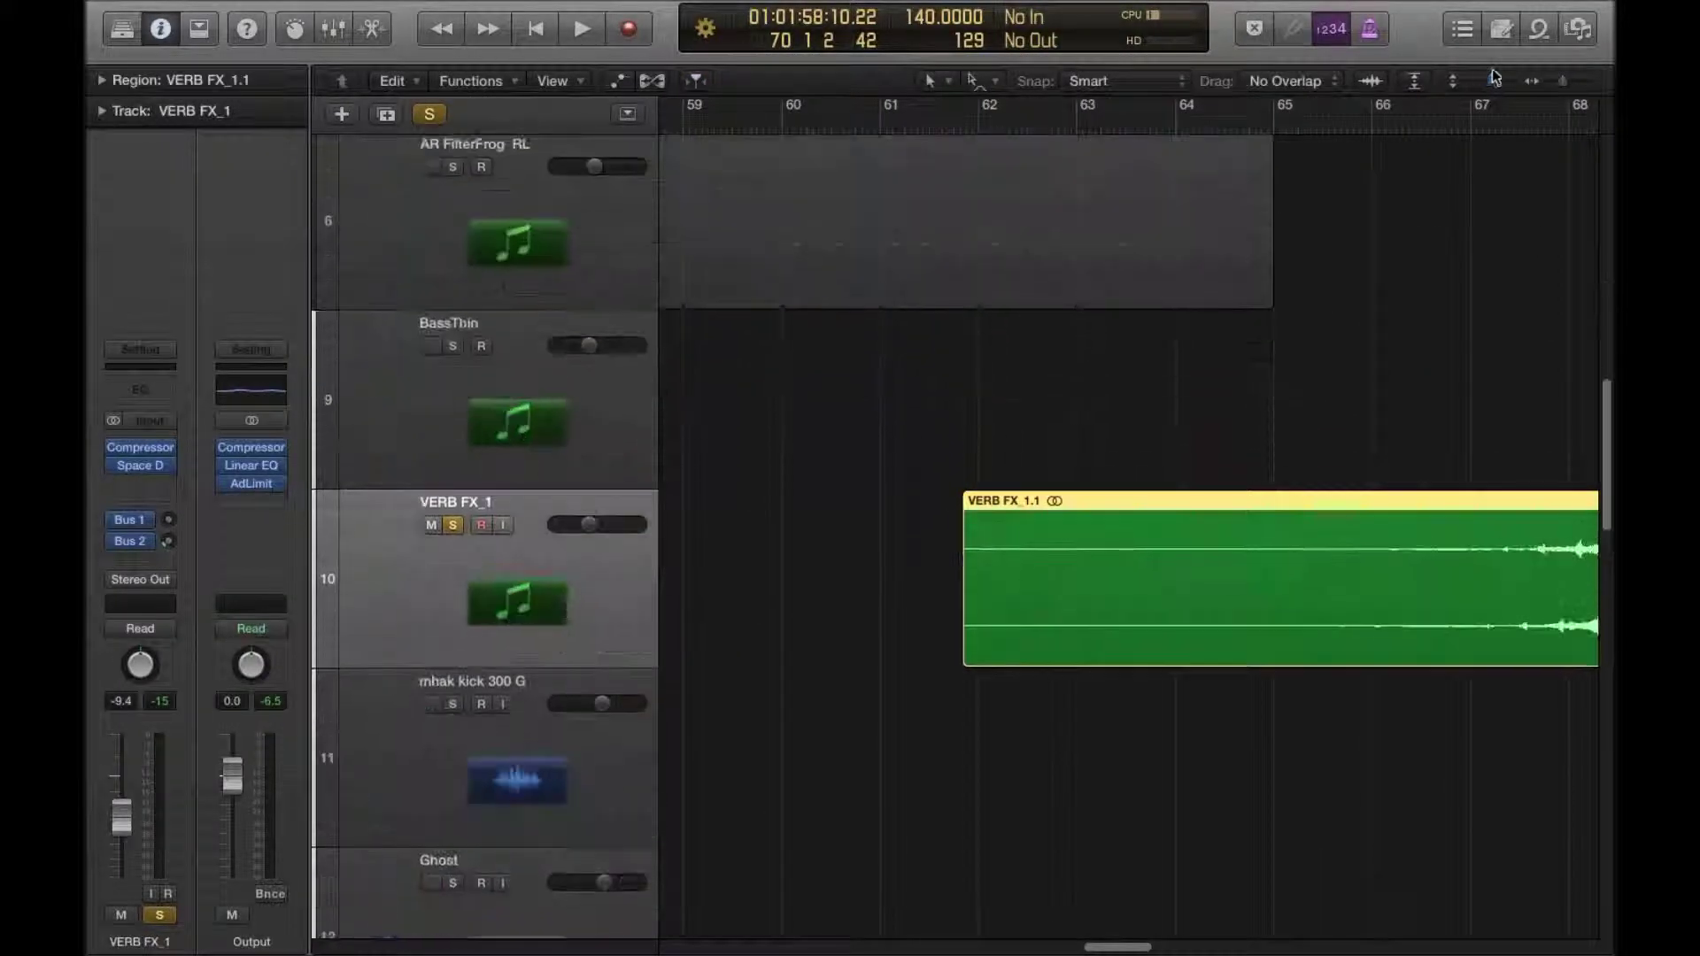
pyautogui.hscroll(6, 1378, 259)
pyautogui.click(960, 129)
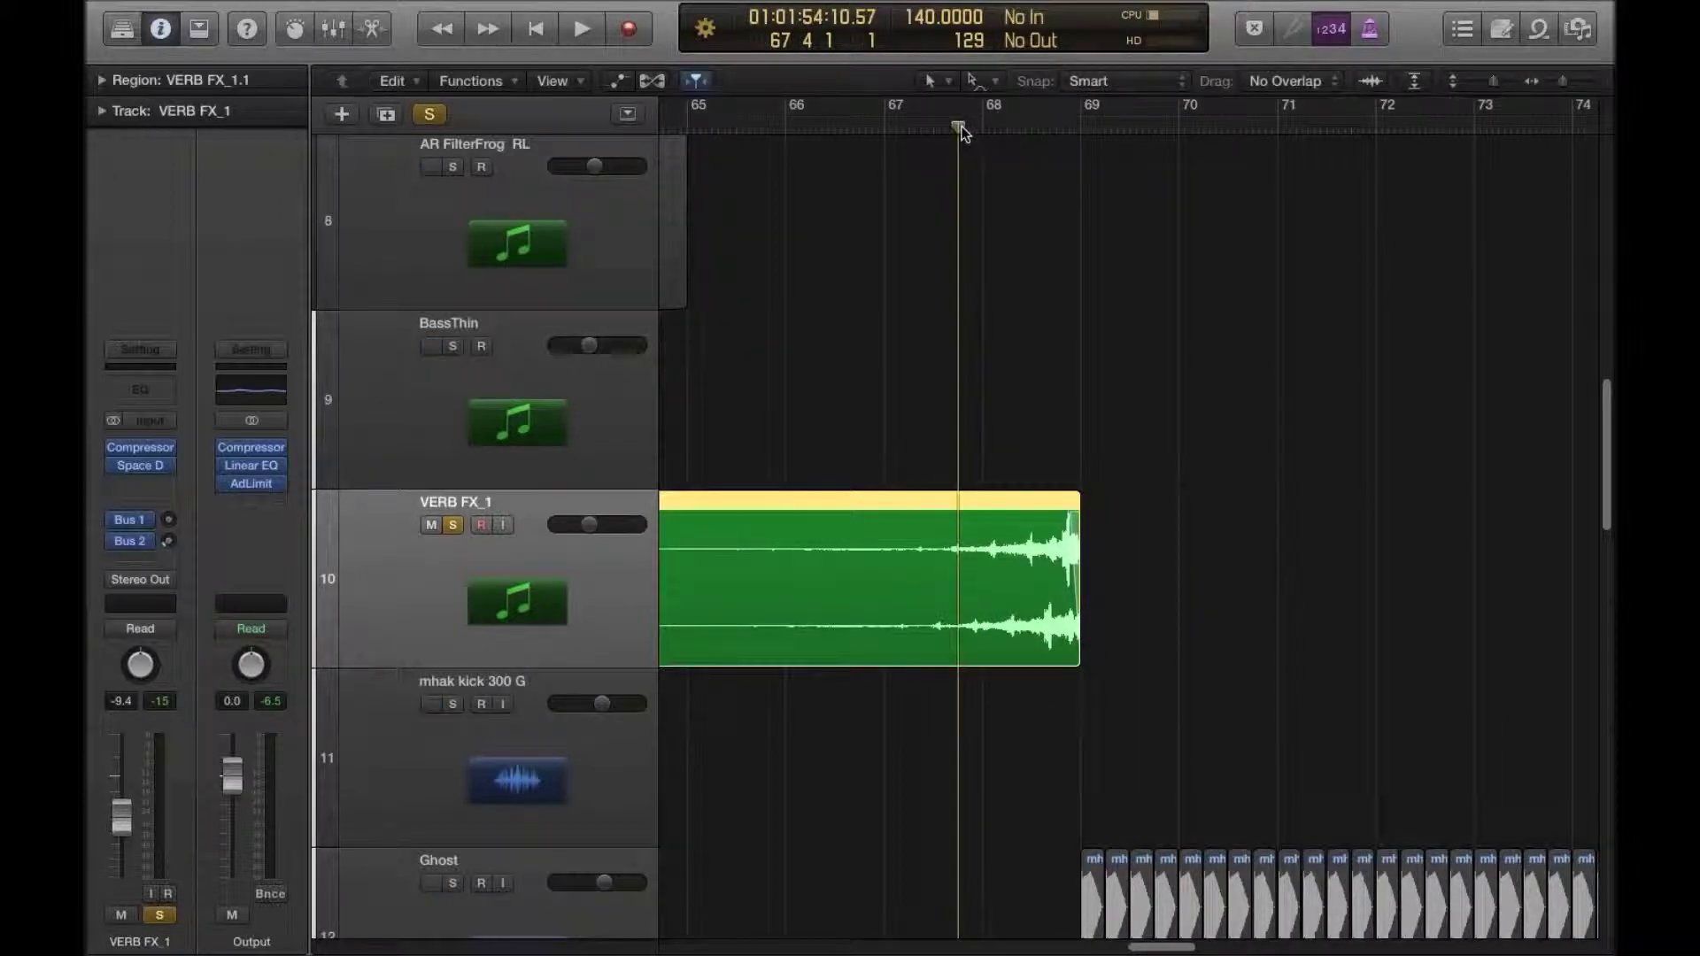
pyautogui.press('space')
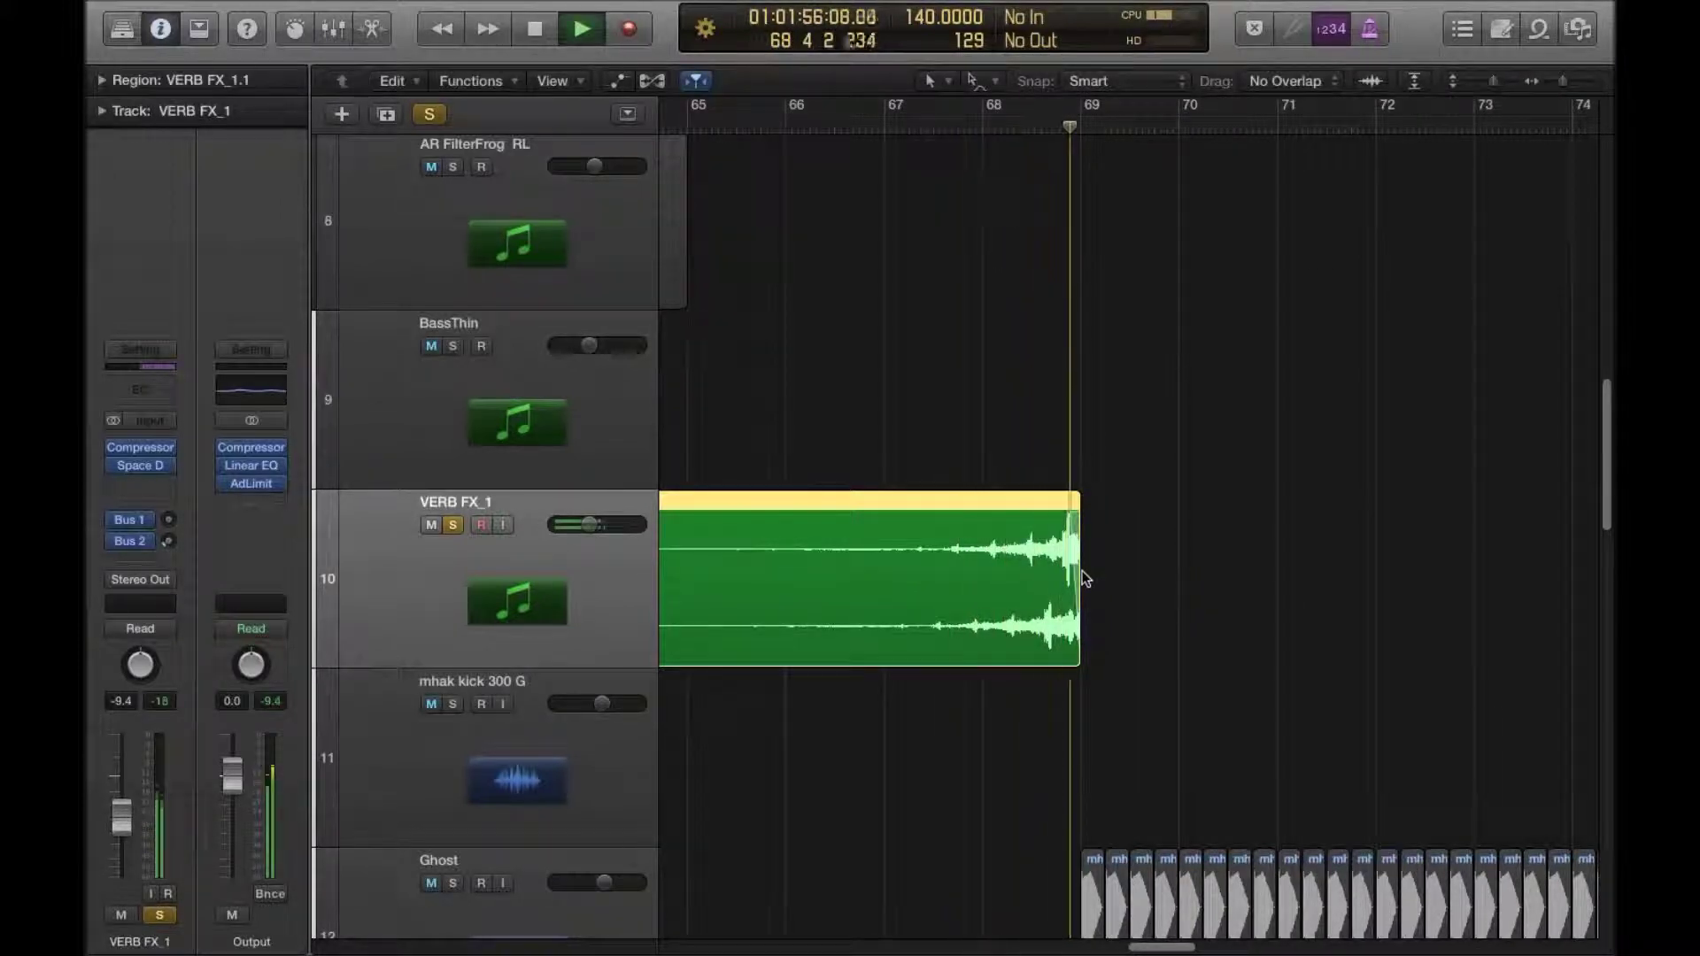
pyautogui.press('space')
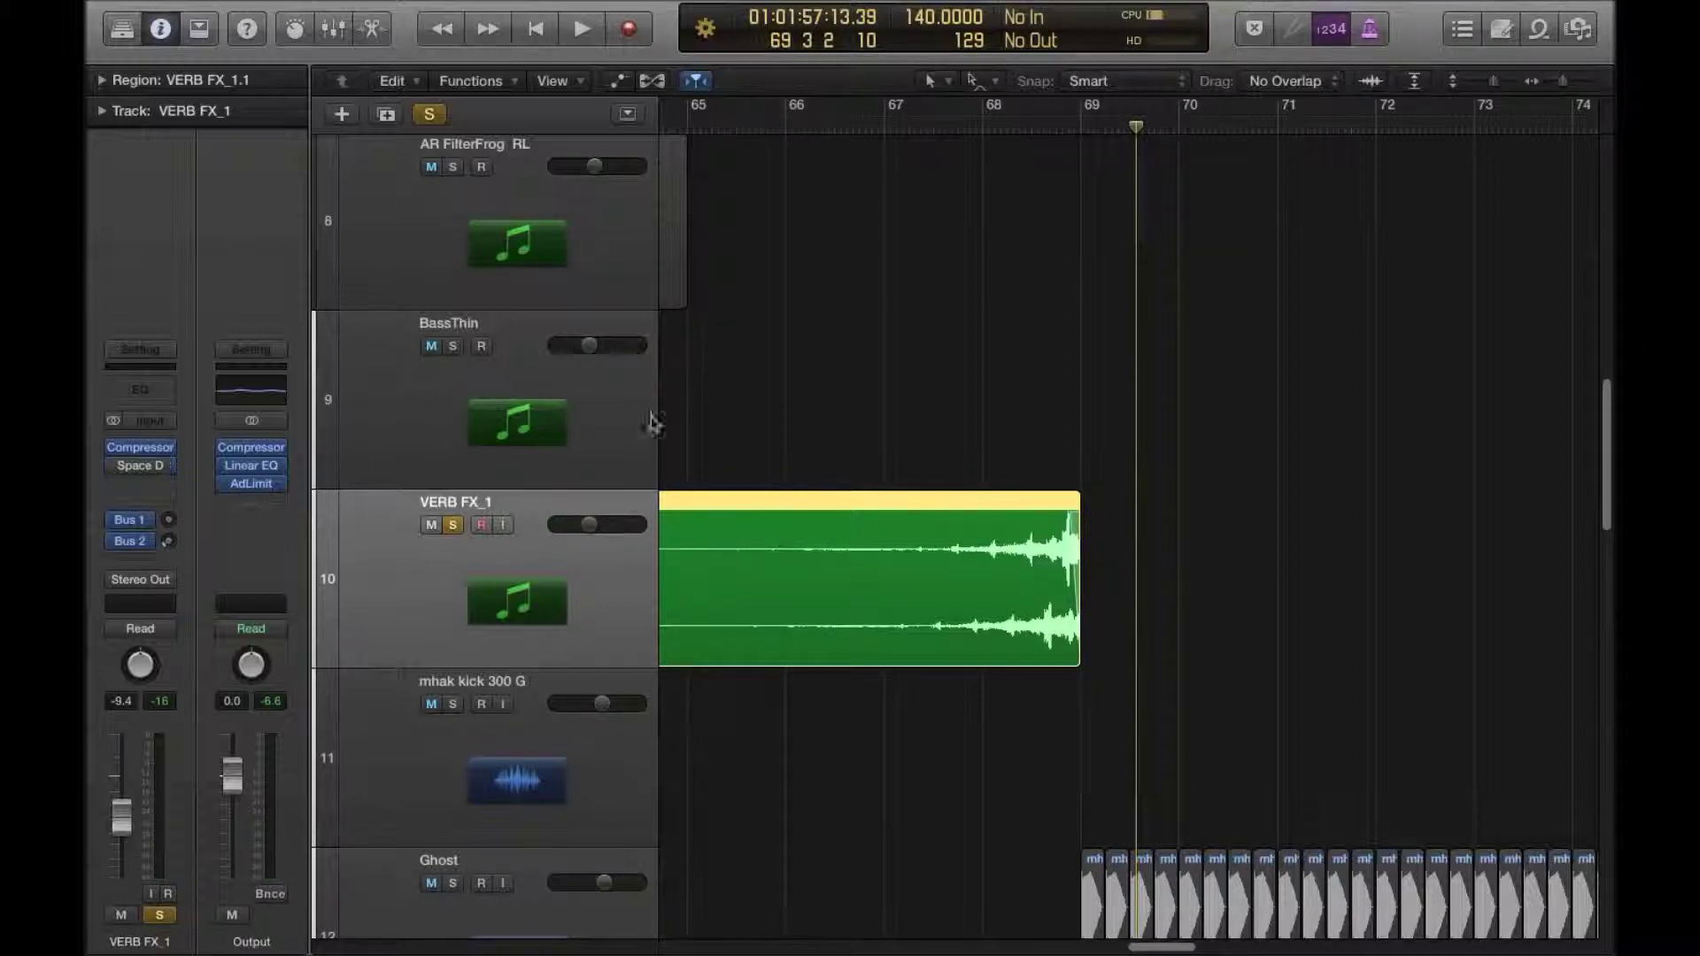
# Step: Bypass Space Designer on the VERB FX_1 track and replay the region's ending from about bar 68 for comparison
pyautogui.click(996, 131)
pyautogui.press('space')
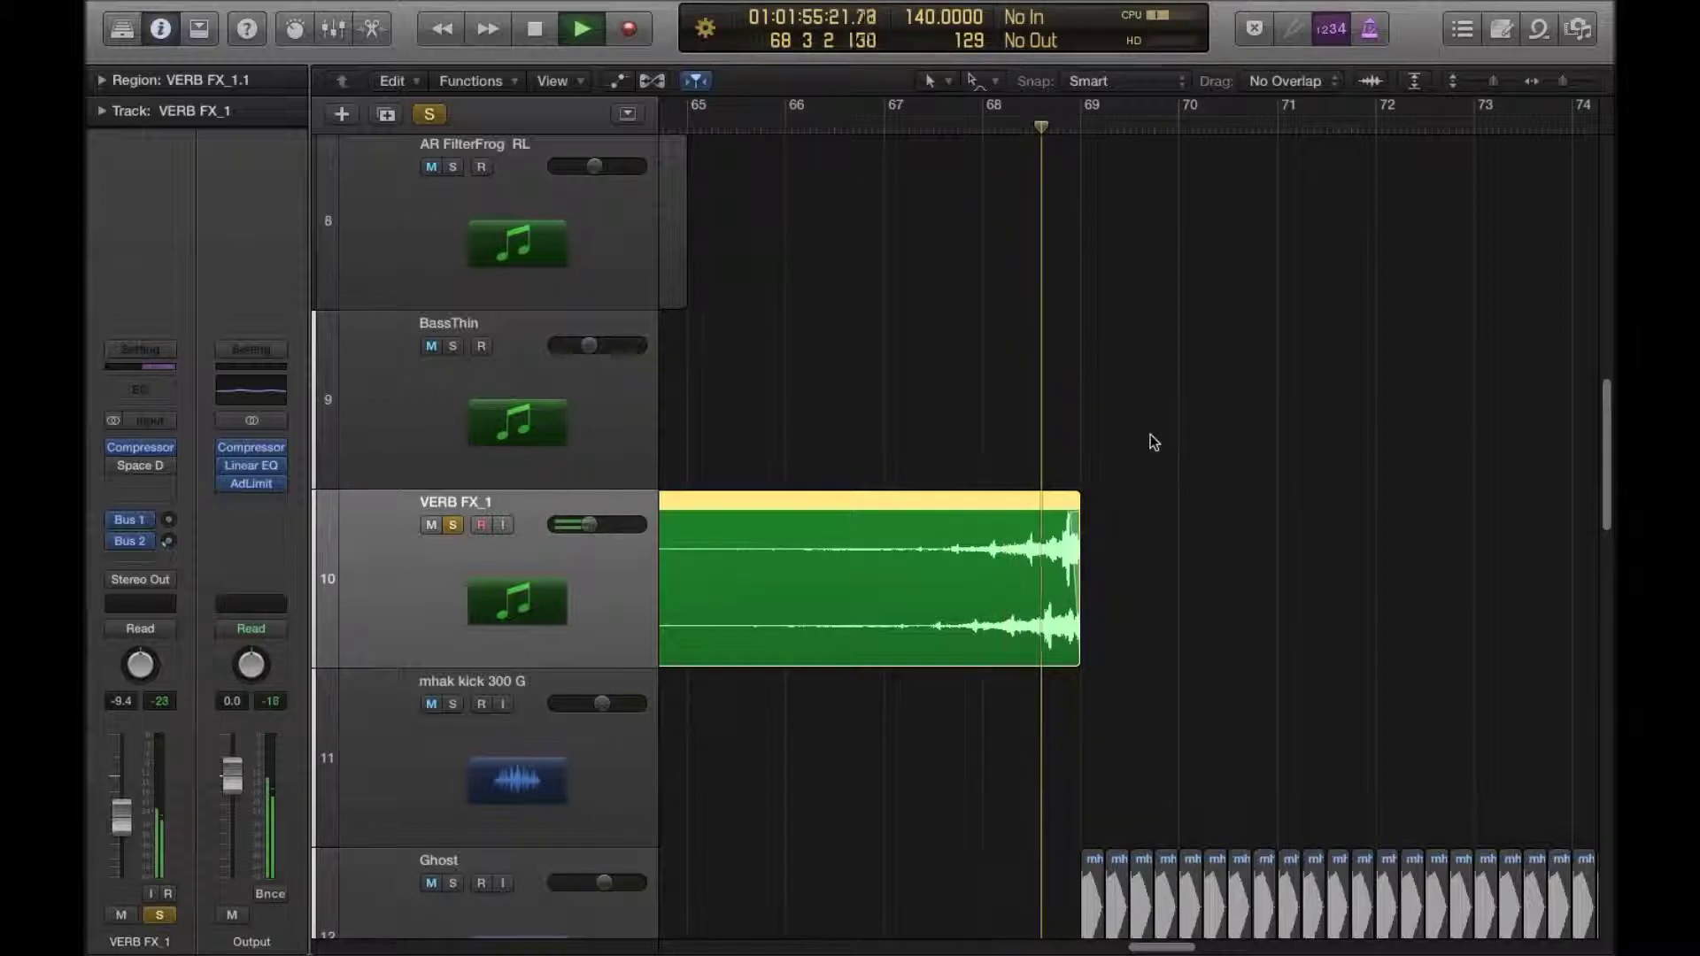
pyautogui.press('space')
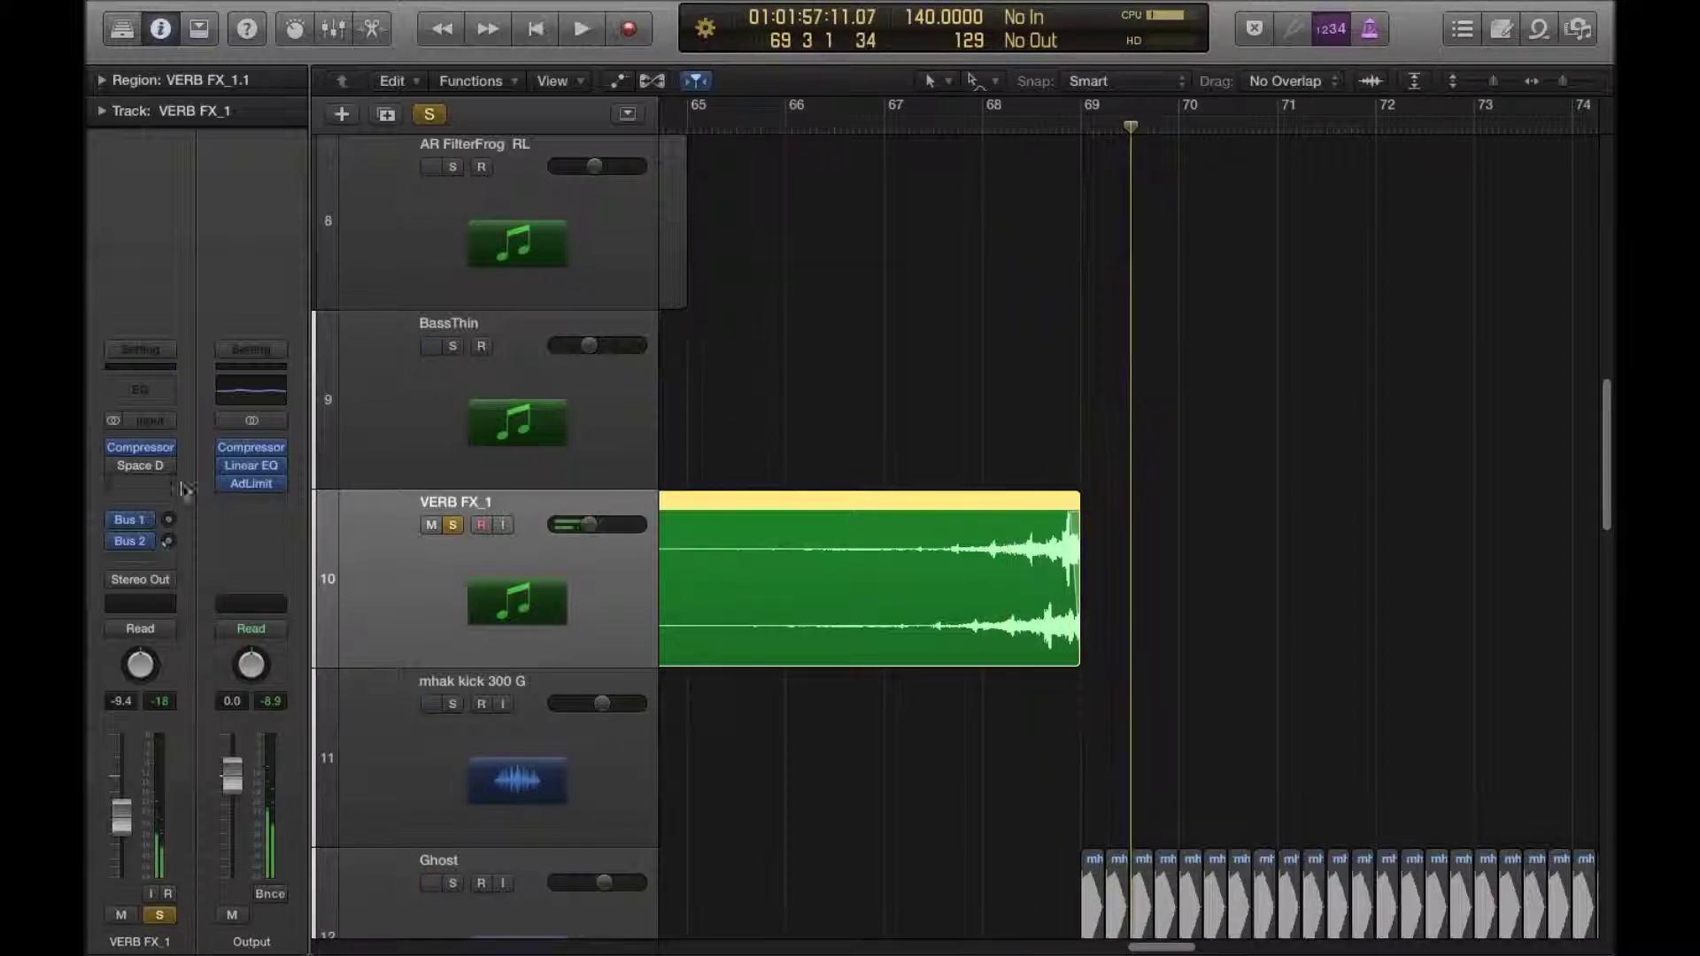
# Step: Bring the whole VERB FX_1.1 region into view and open it in the audio editor
pyautogui.hscroll(-3, 1240, 516)
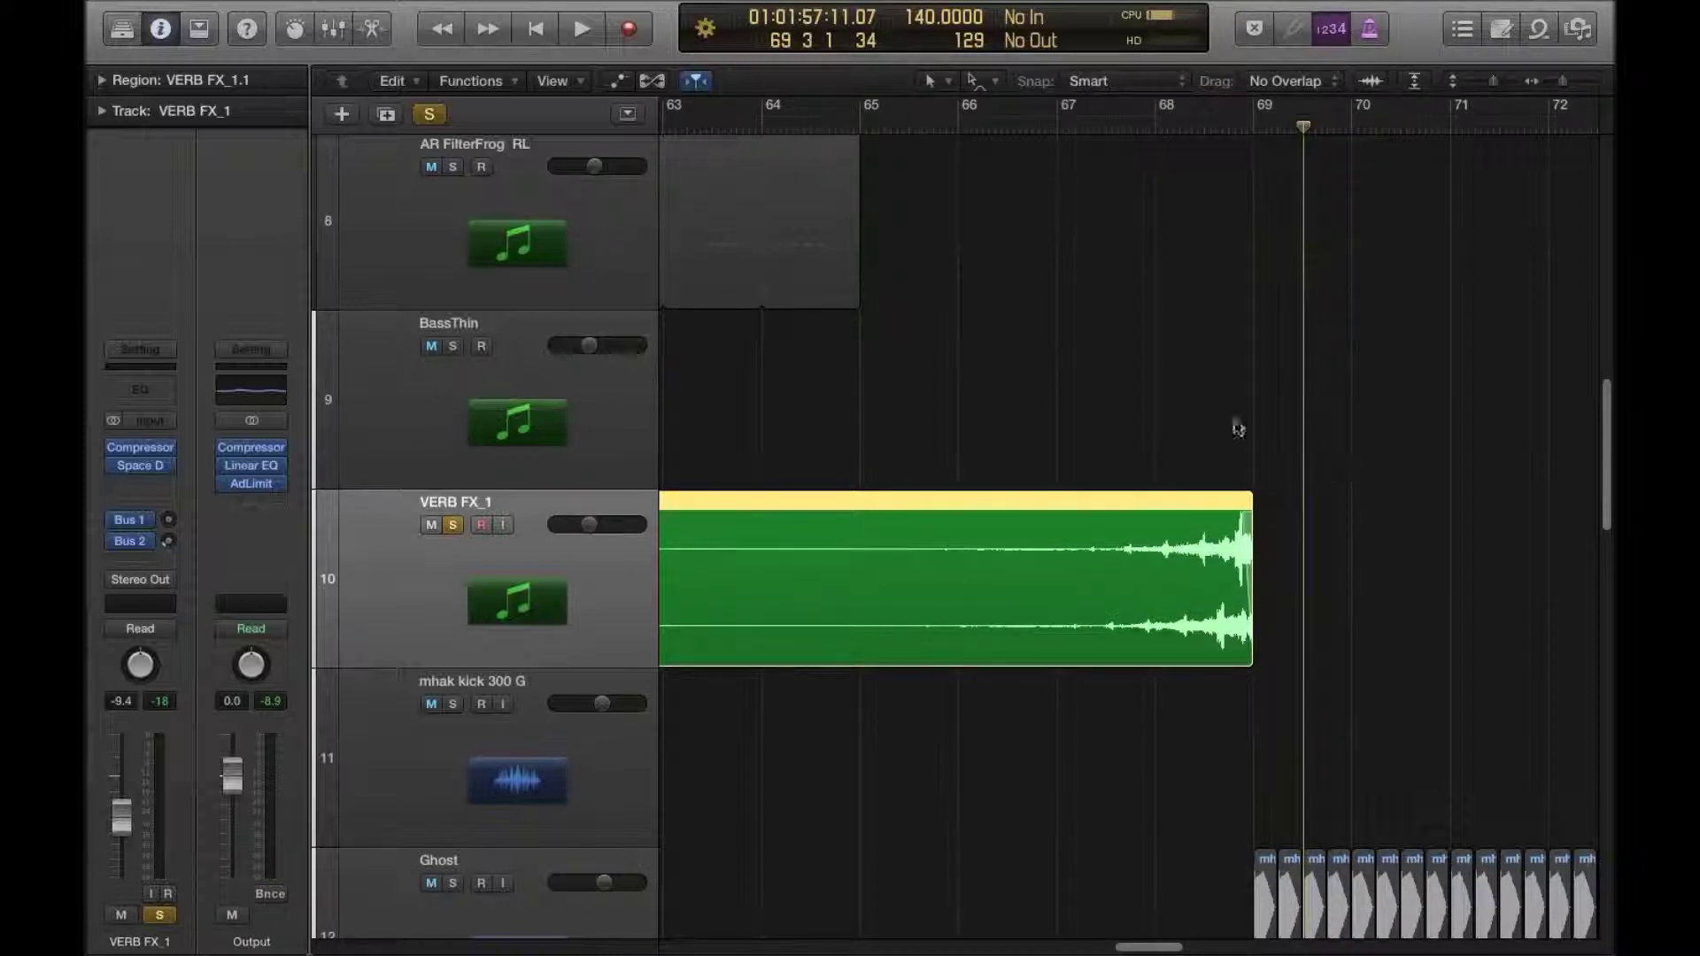
pyautogui.click(918, 425)
pyautogui.click(800, 566)
pyautogui.moveTo(1171, 946); pyautogui.dragTo(1166, 945)
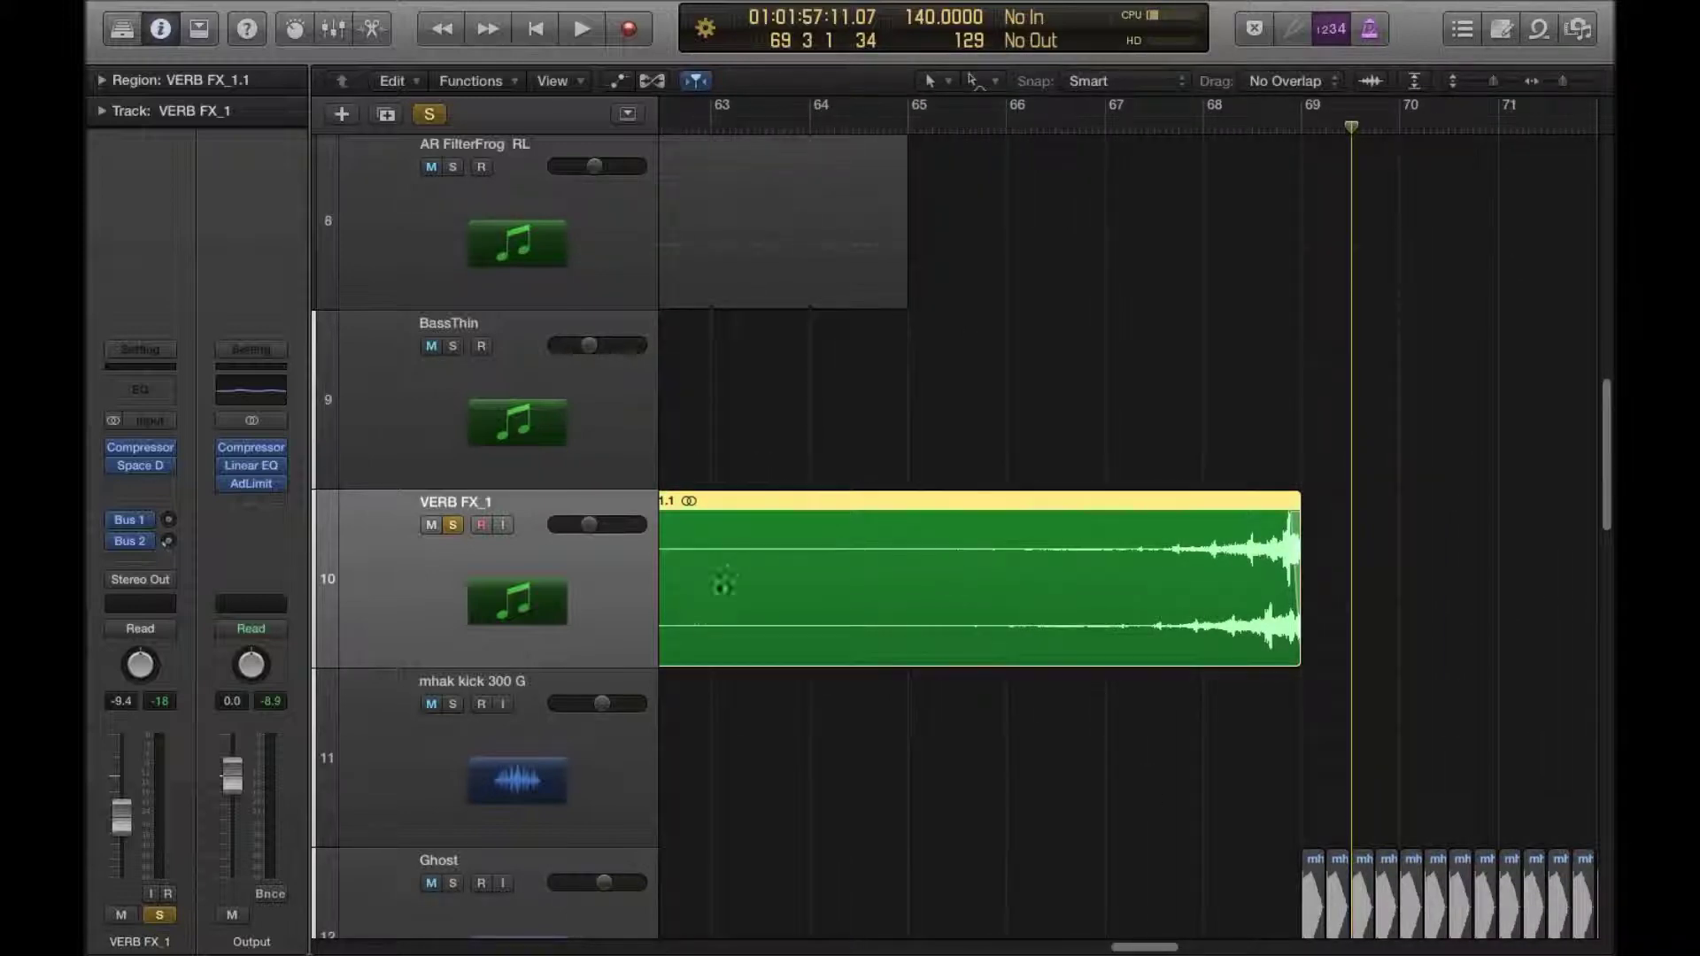
pyautogui.hscroll(-3, 818, 434)
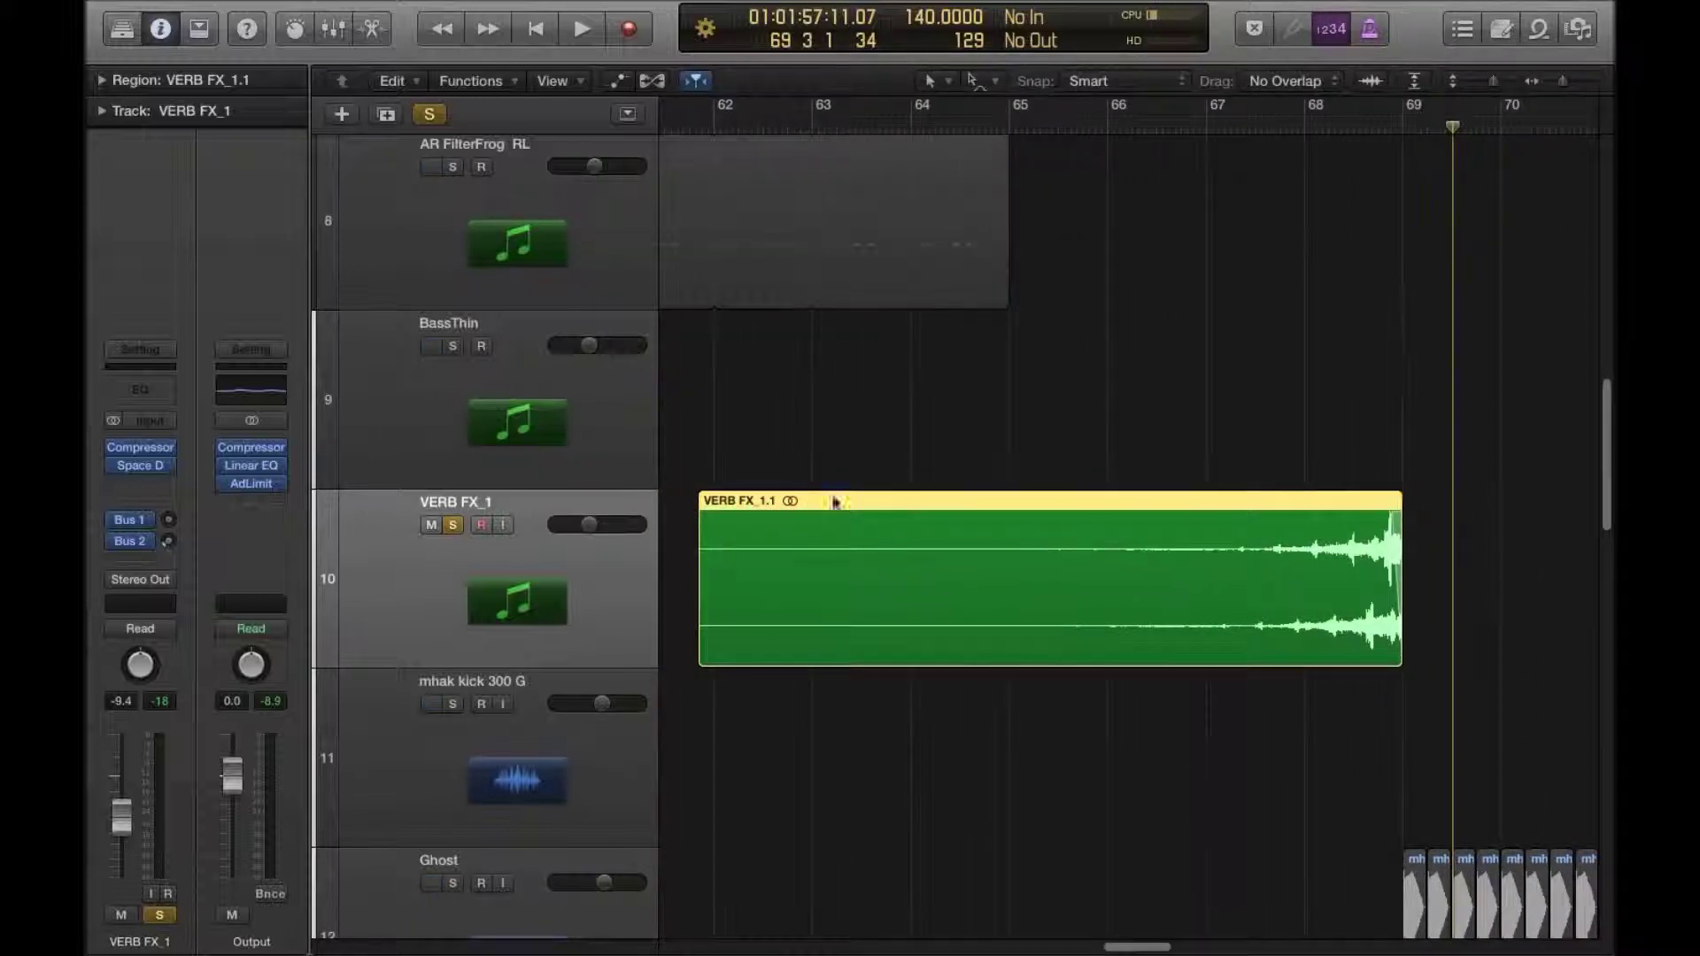
pyautogui.doubleClick(928, 554)
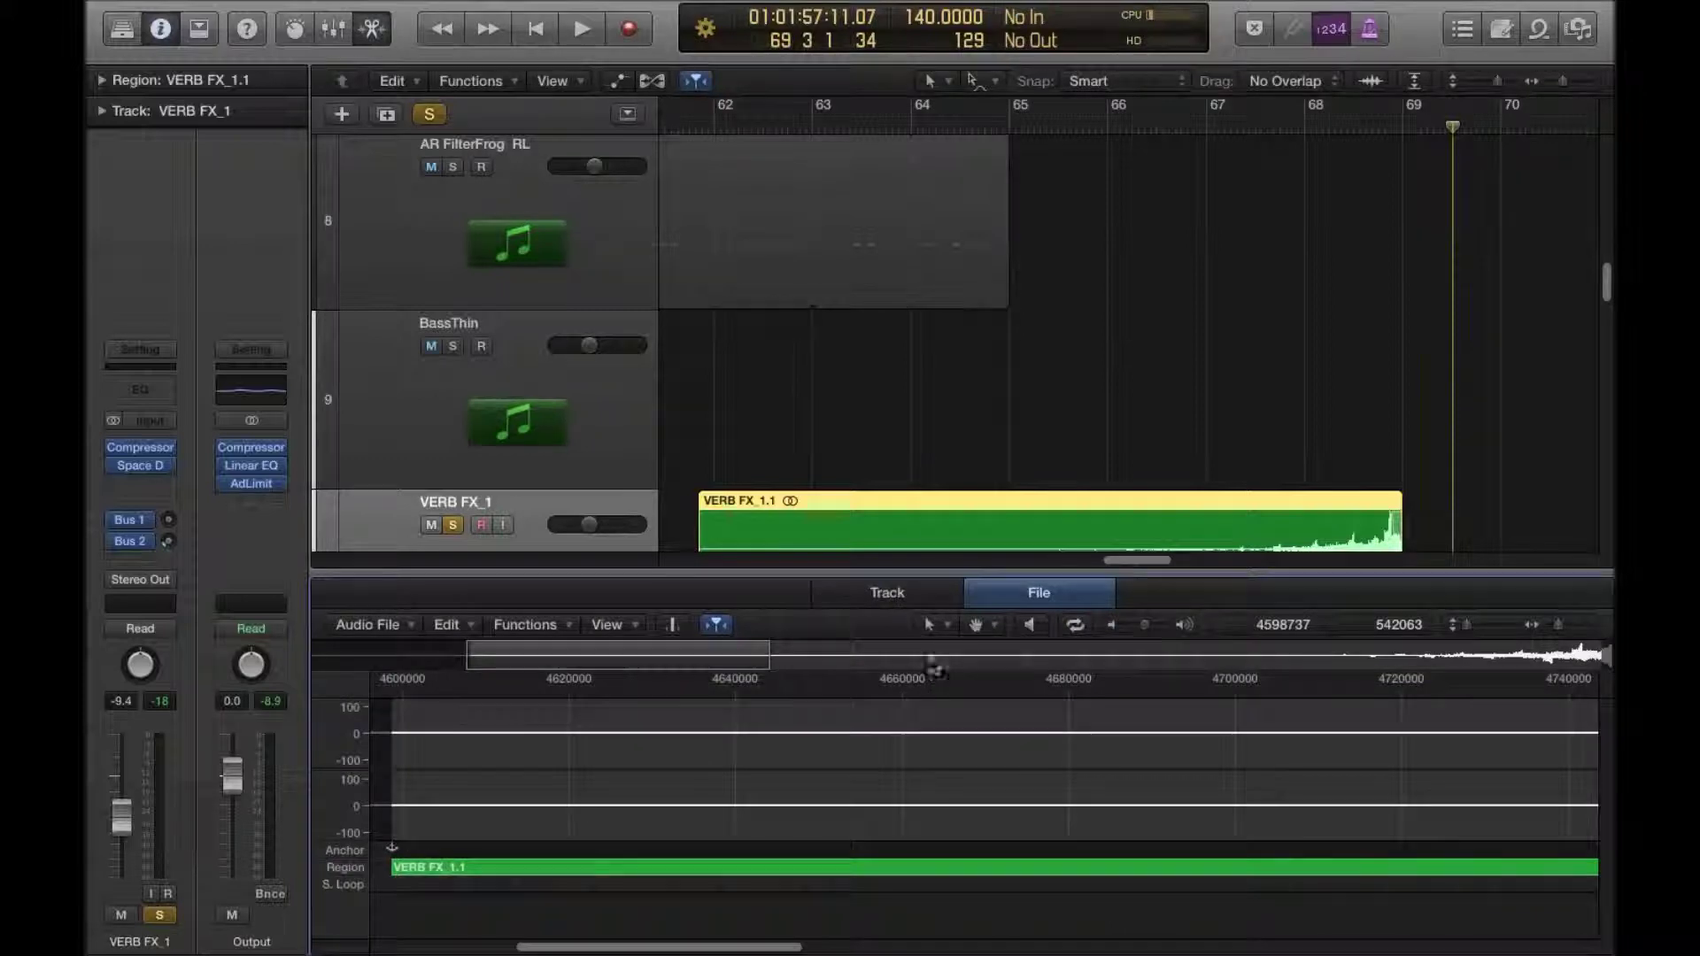
# Step: Compare the region's Track and File editor views, finishing on the end of the waveform in the File view
pyautogui.scroll(-3, 923, 479)
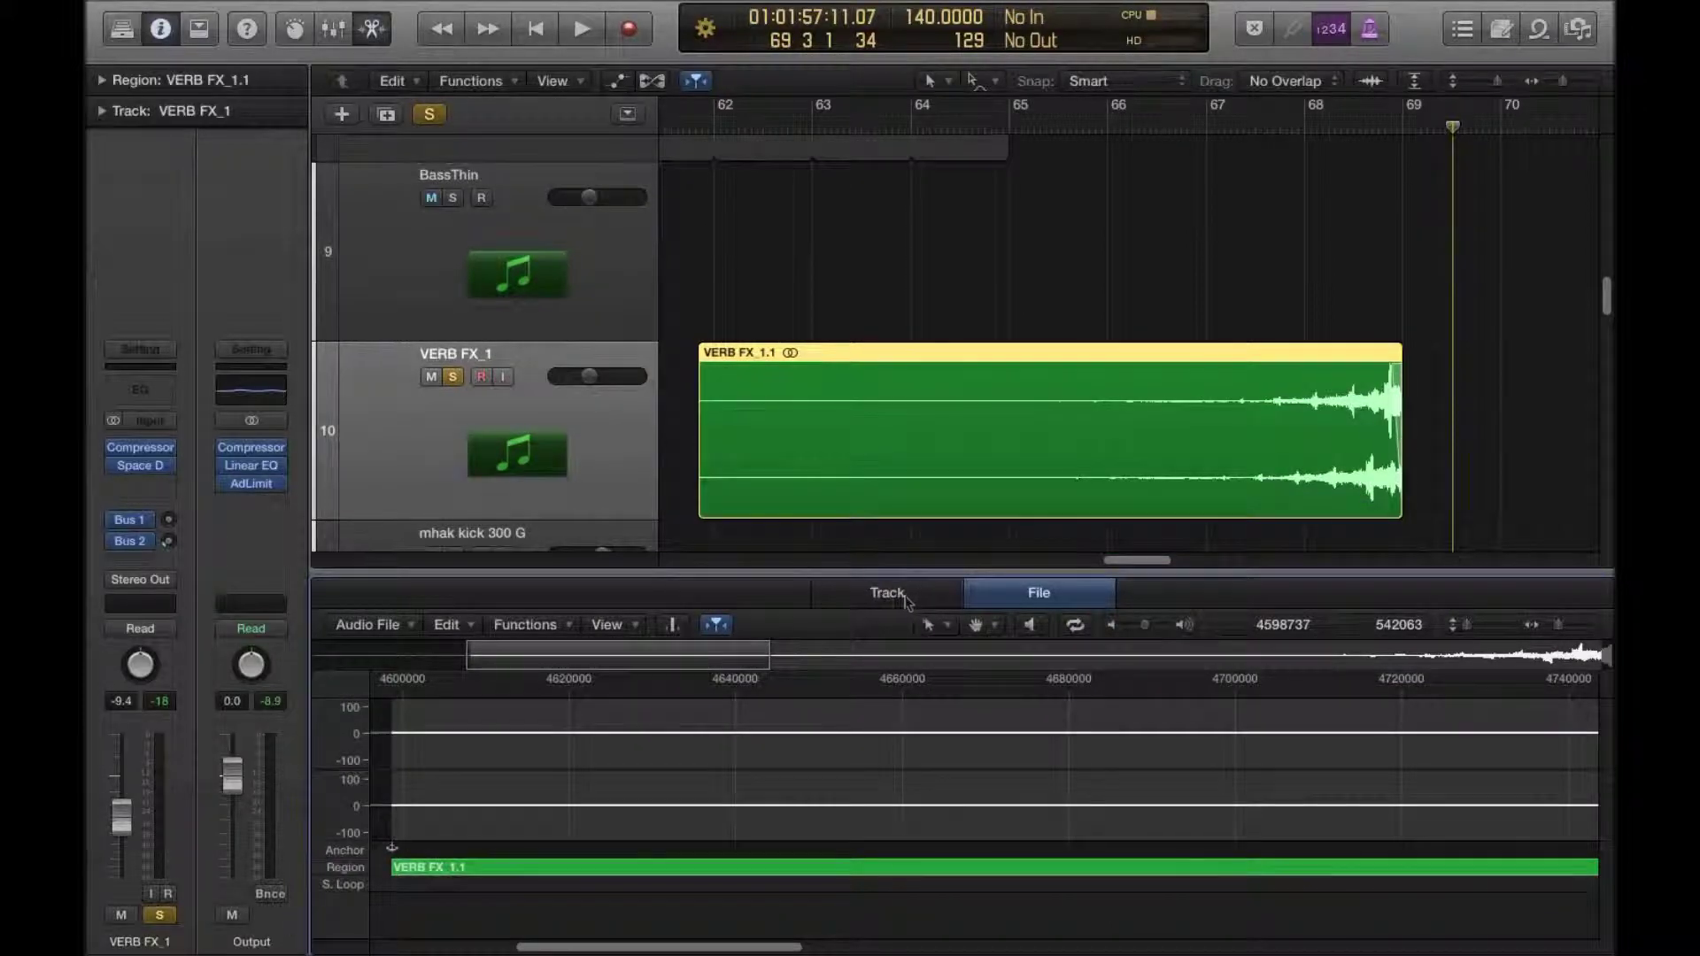
pyautogui.click(890, 591)
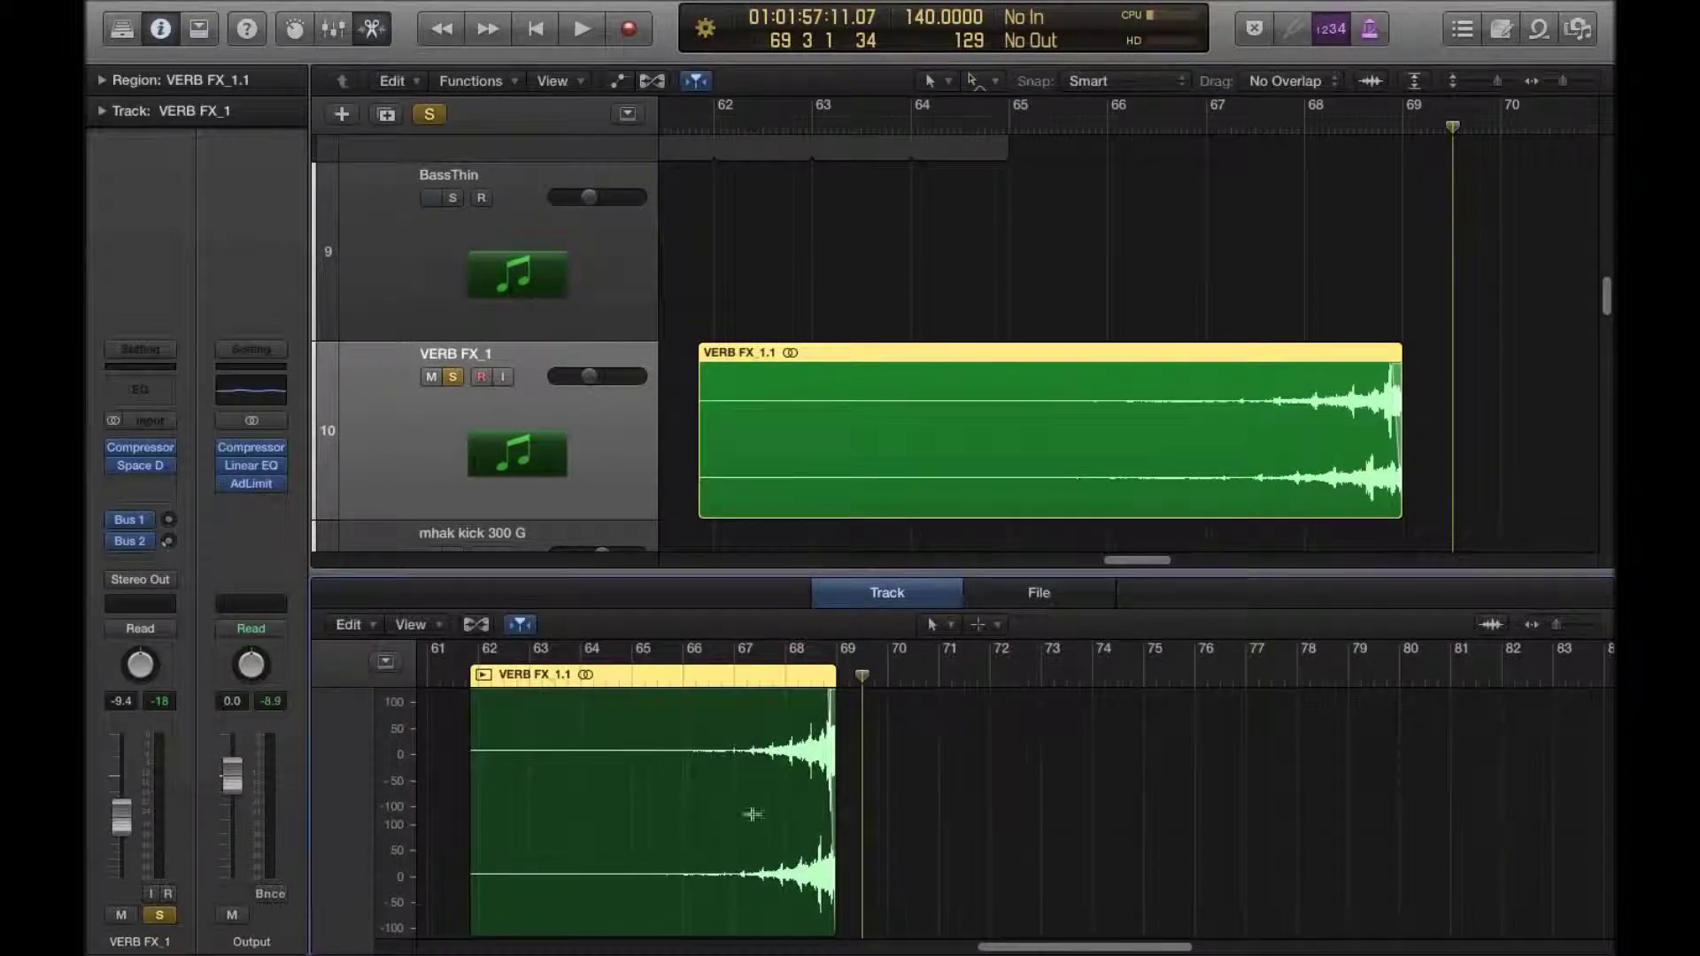
pyautogui.click(1007, 593)
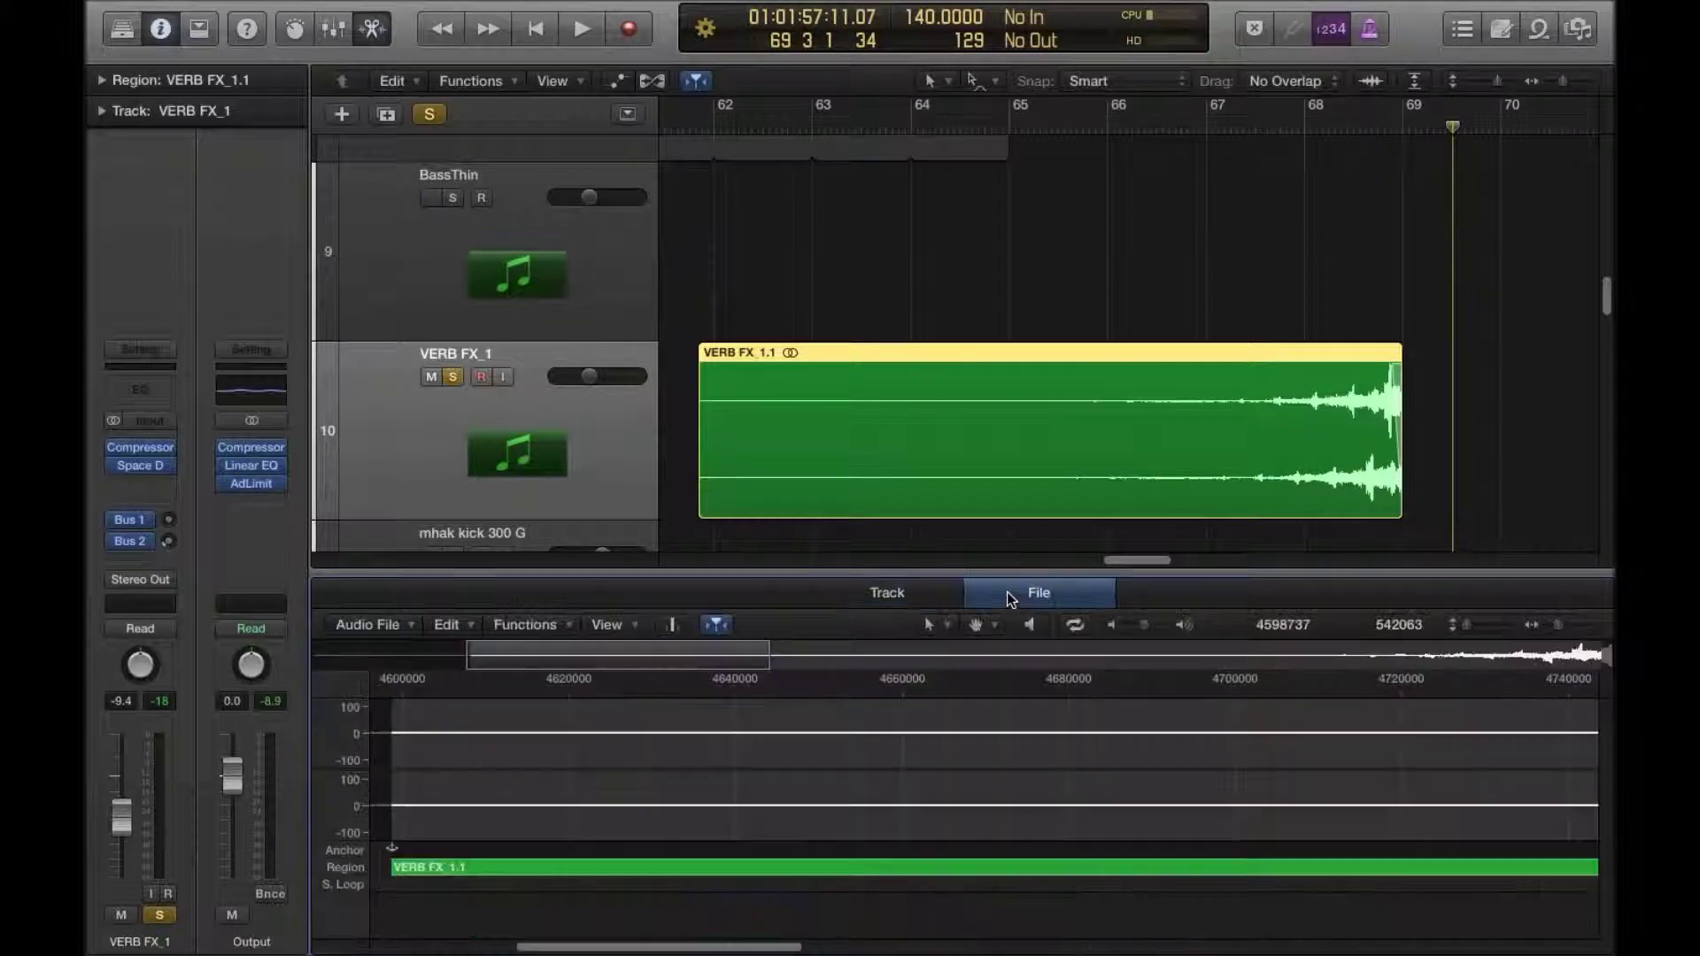
pyautogui.moveTo(748, 946); pyautogui.dragTo(1545, 950)
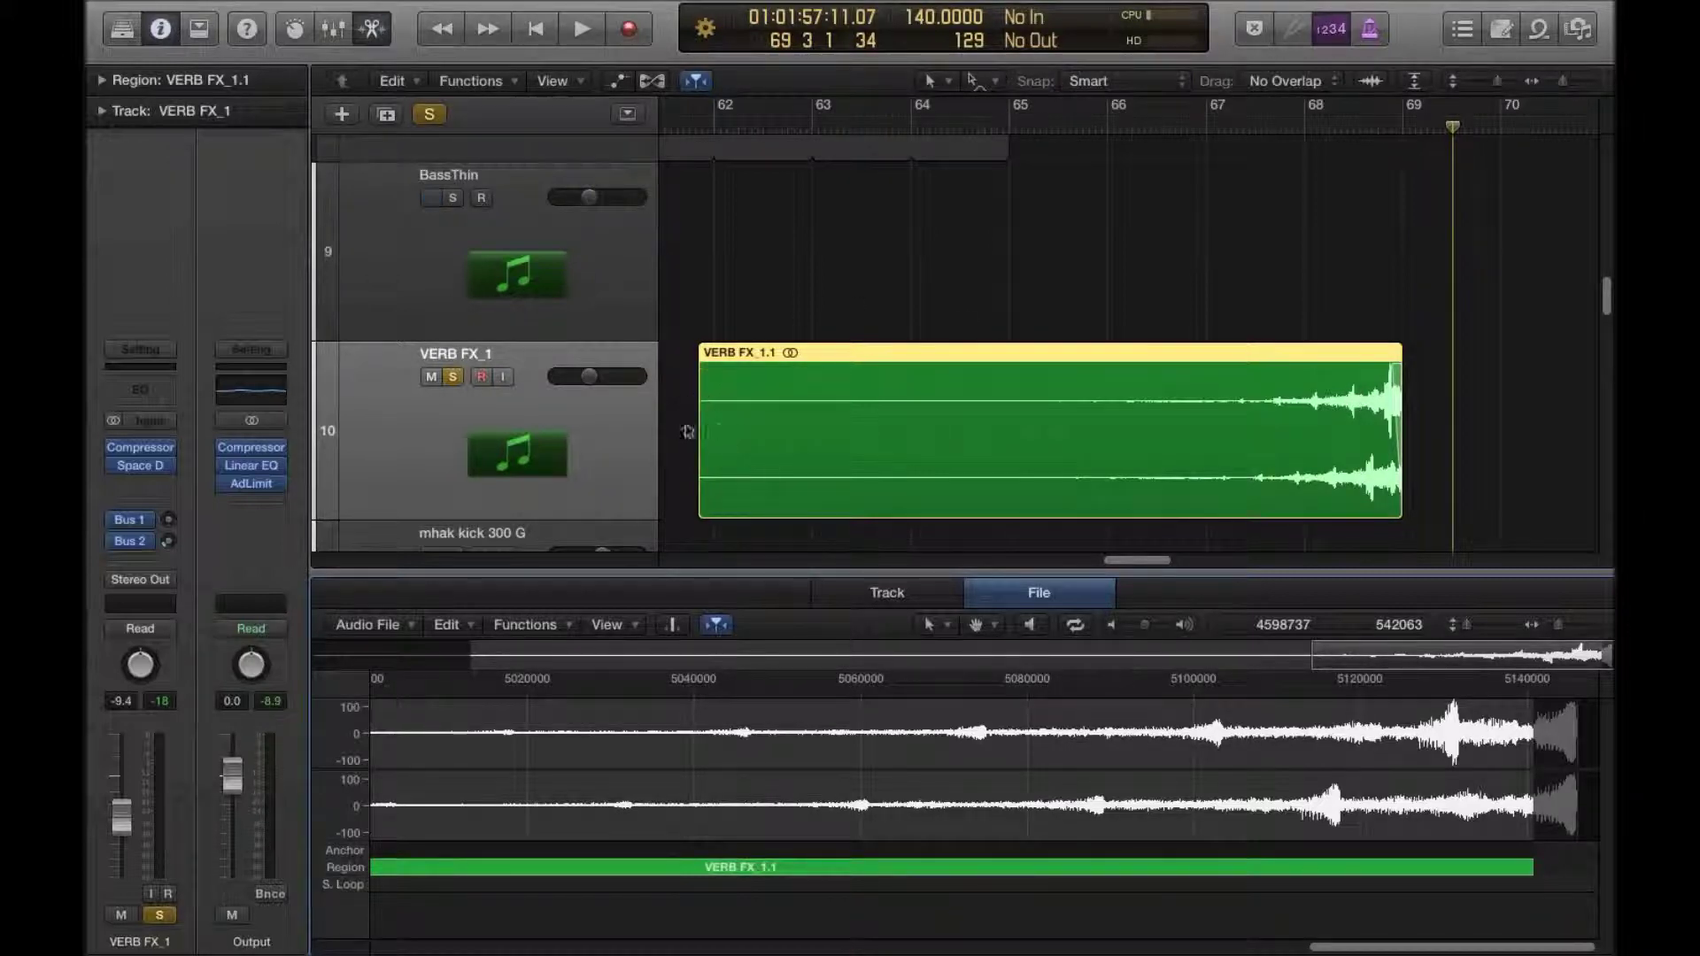
# Step: Locate the Reverse command among the File editor's audio functions for the VERB FX_1.1 region
pyautogui.click(658, 469)
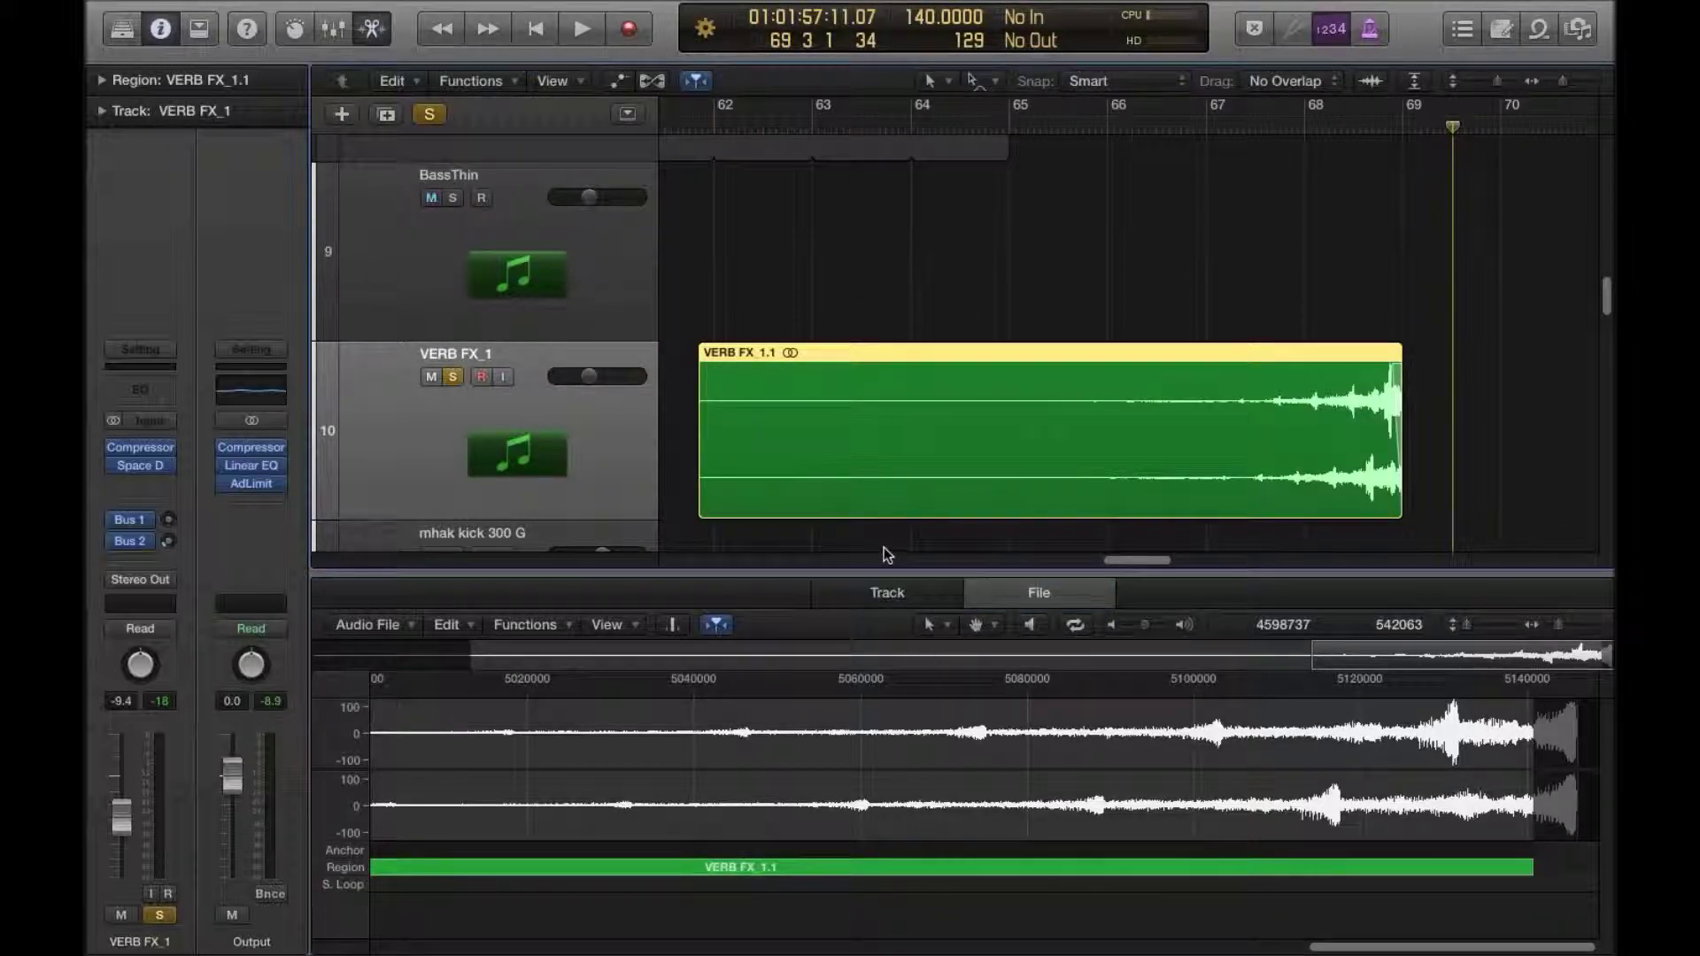
pyautogui.moveTo(1363, 948); pyautogui.dragTo(1405, 911)
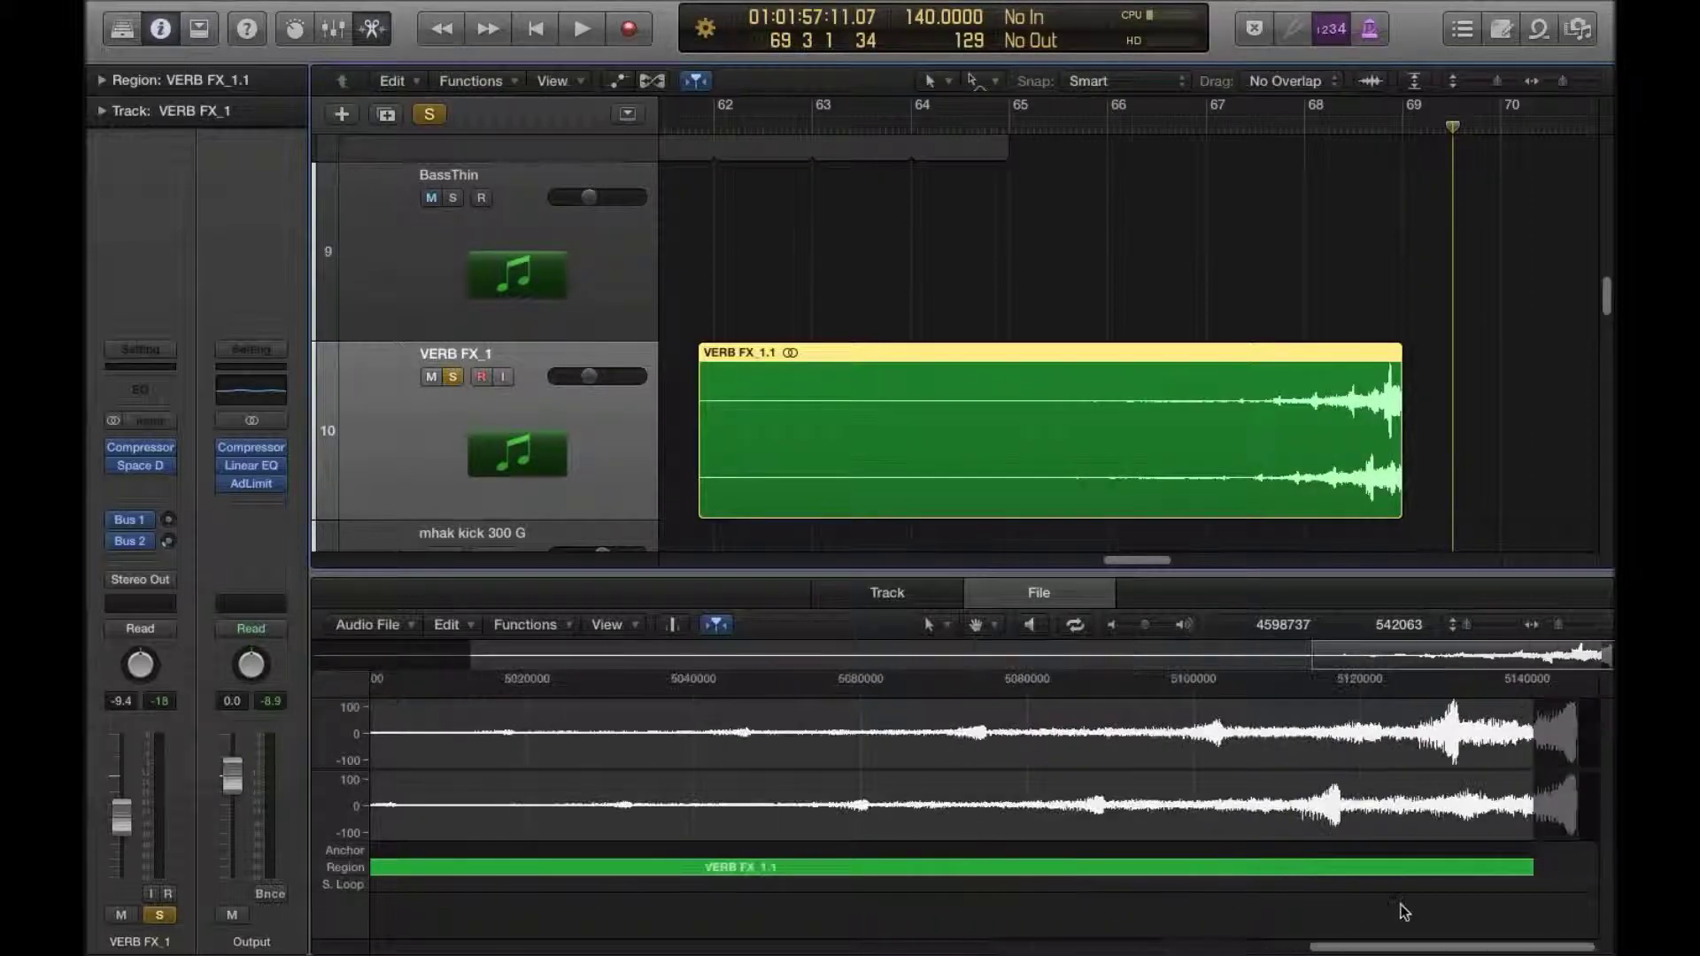
pyautogui.click(529, 624)
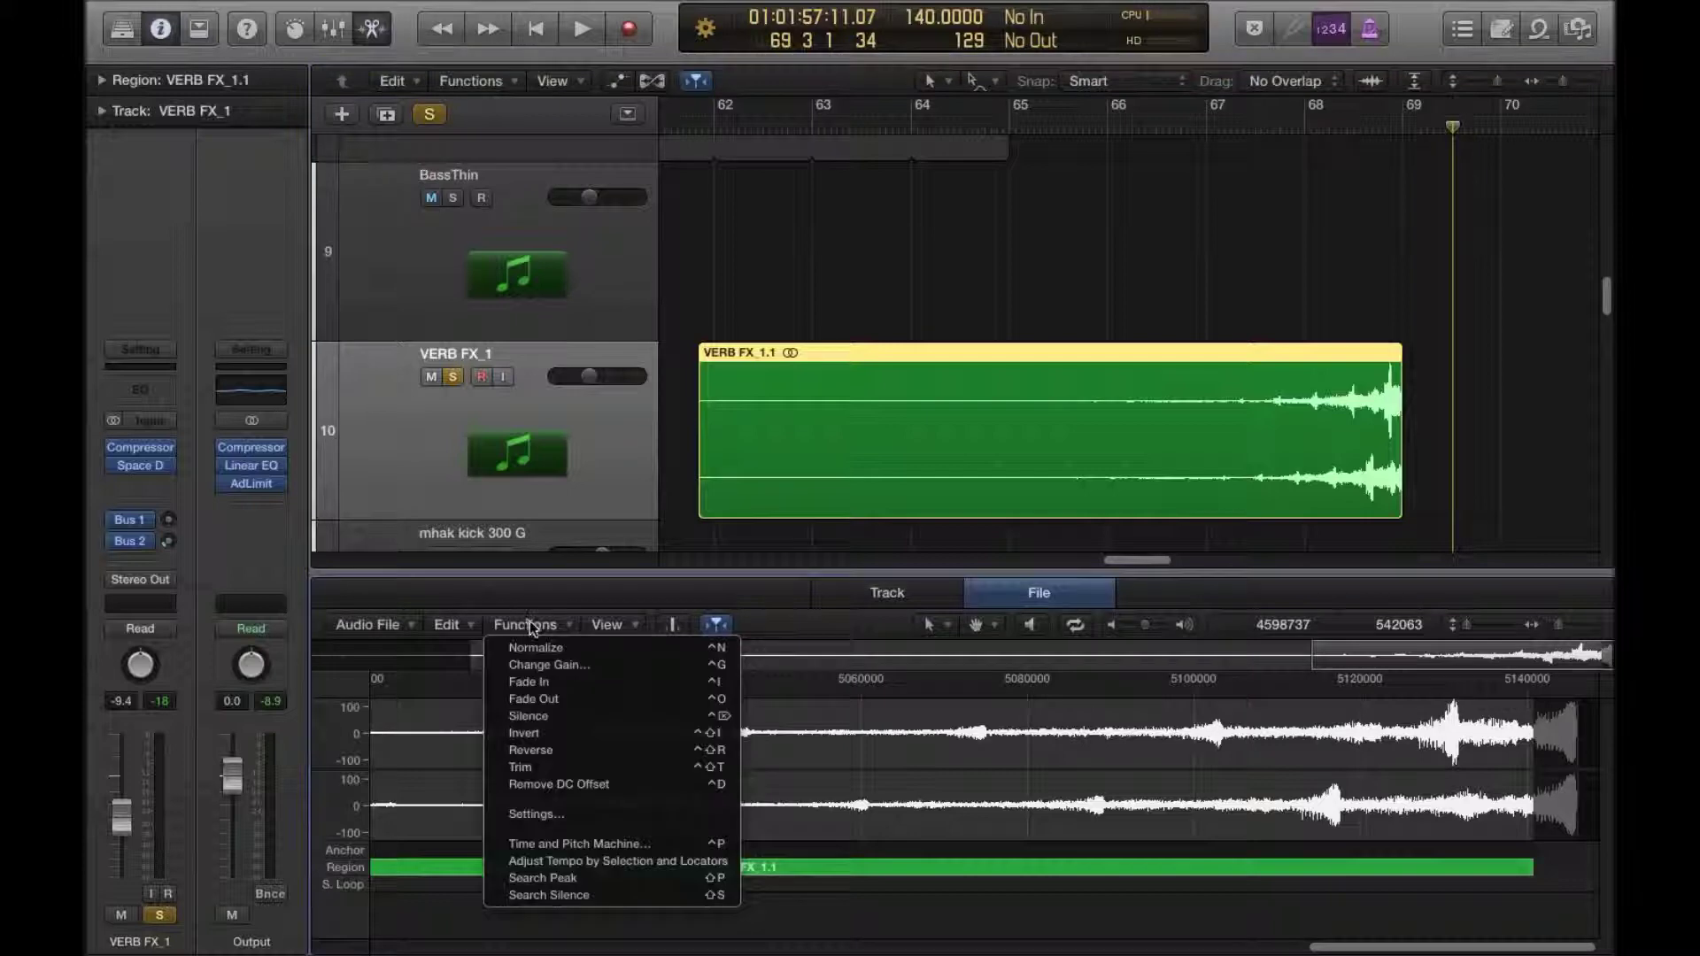
pyautogui.click(556, 754)
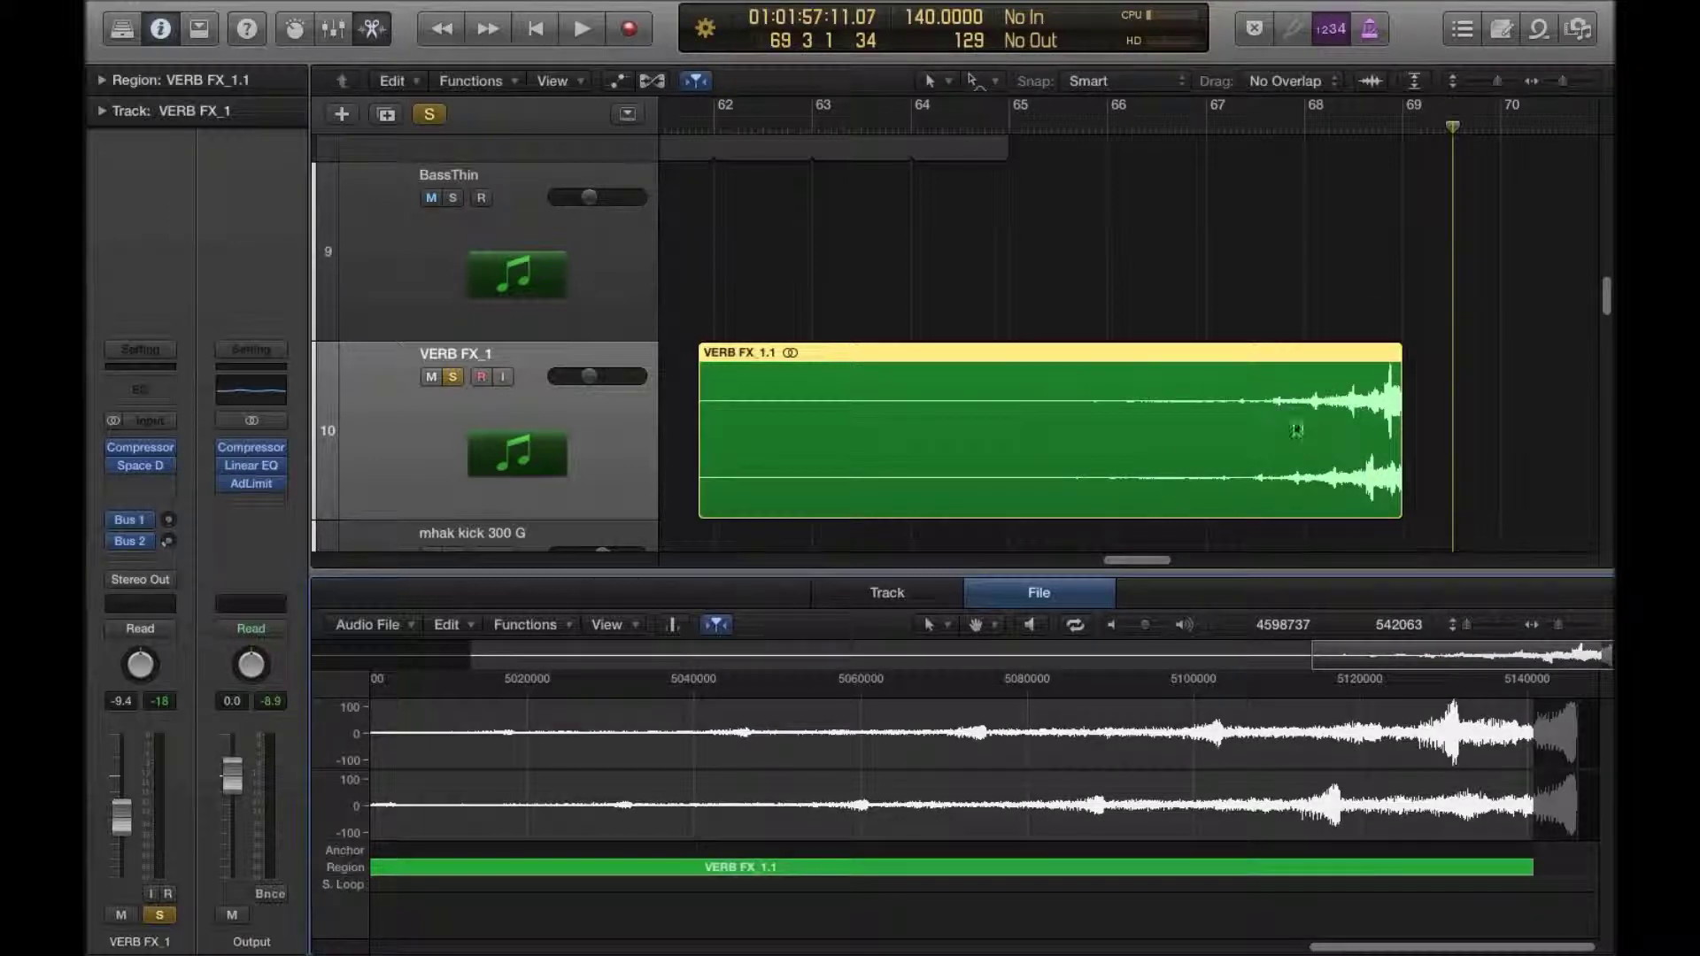
pyautogui.click(552, 624)
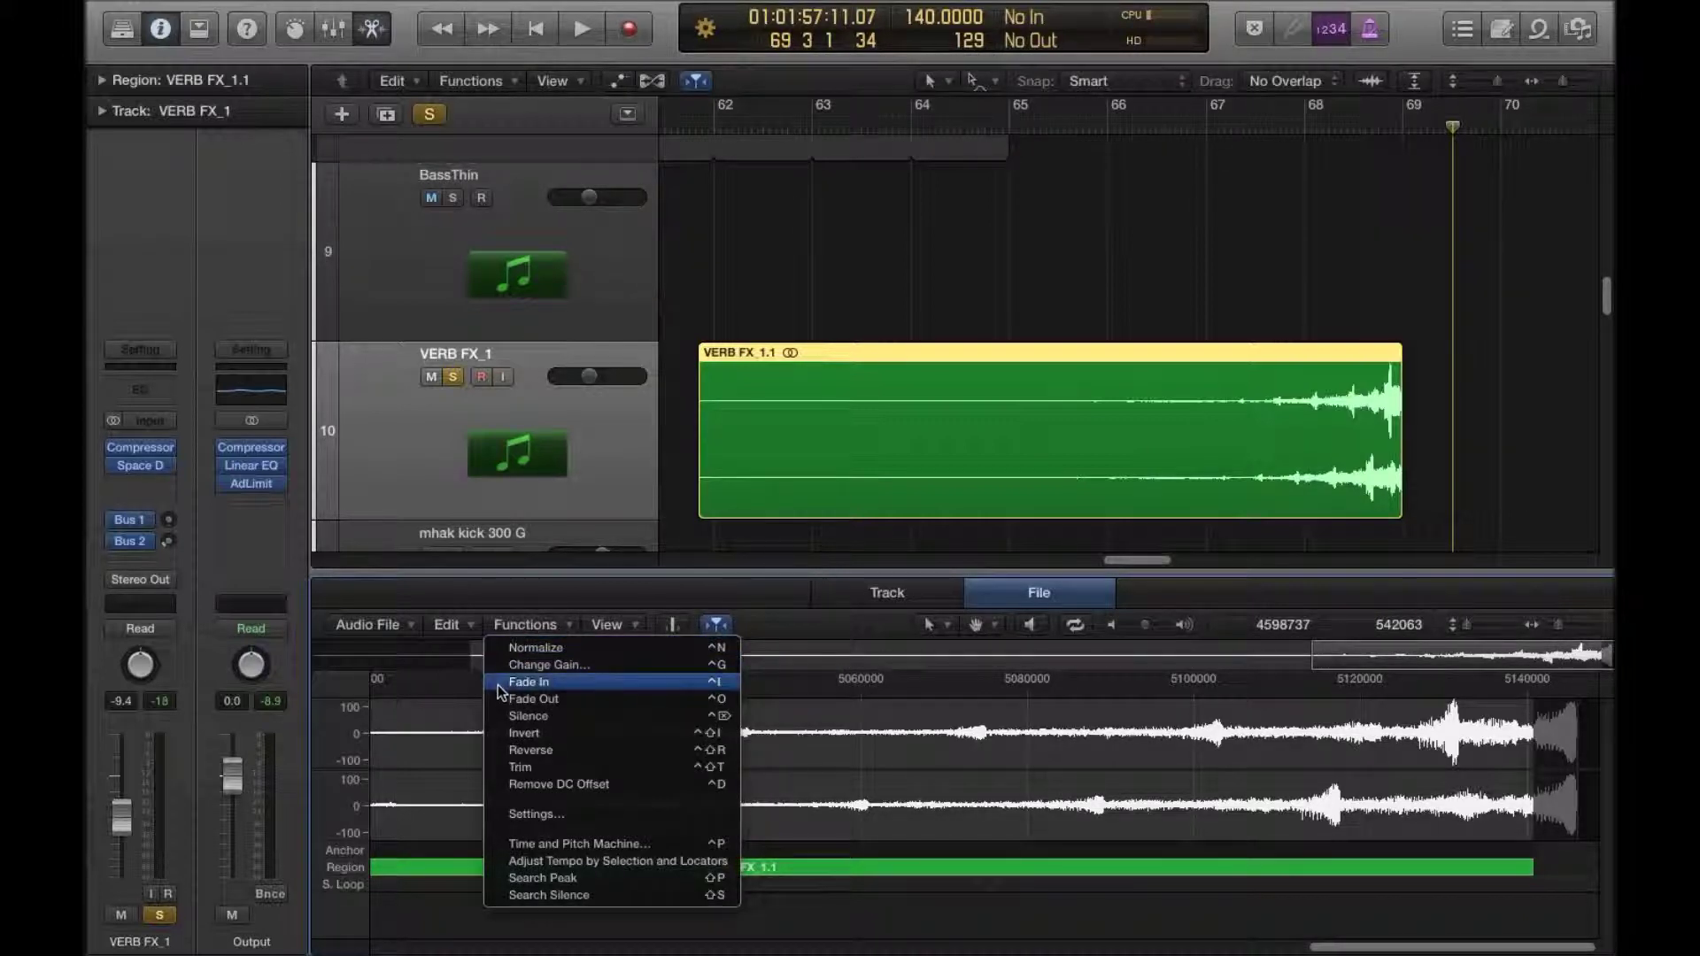
pyautogui.click(1025, 223)
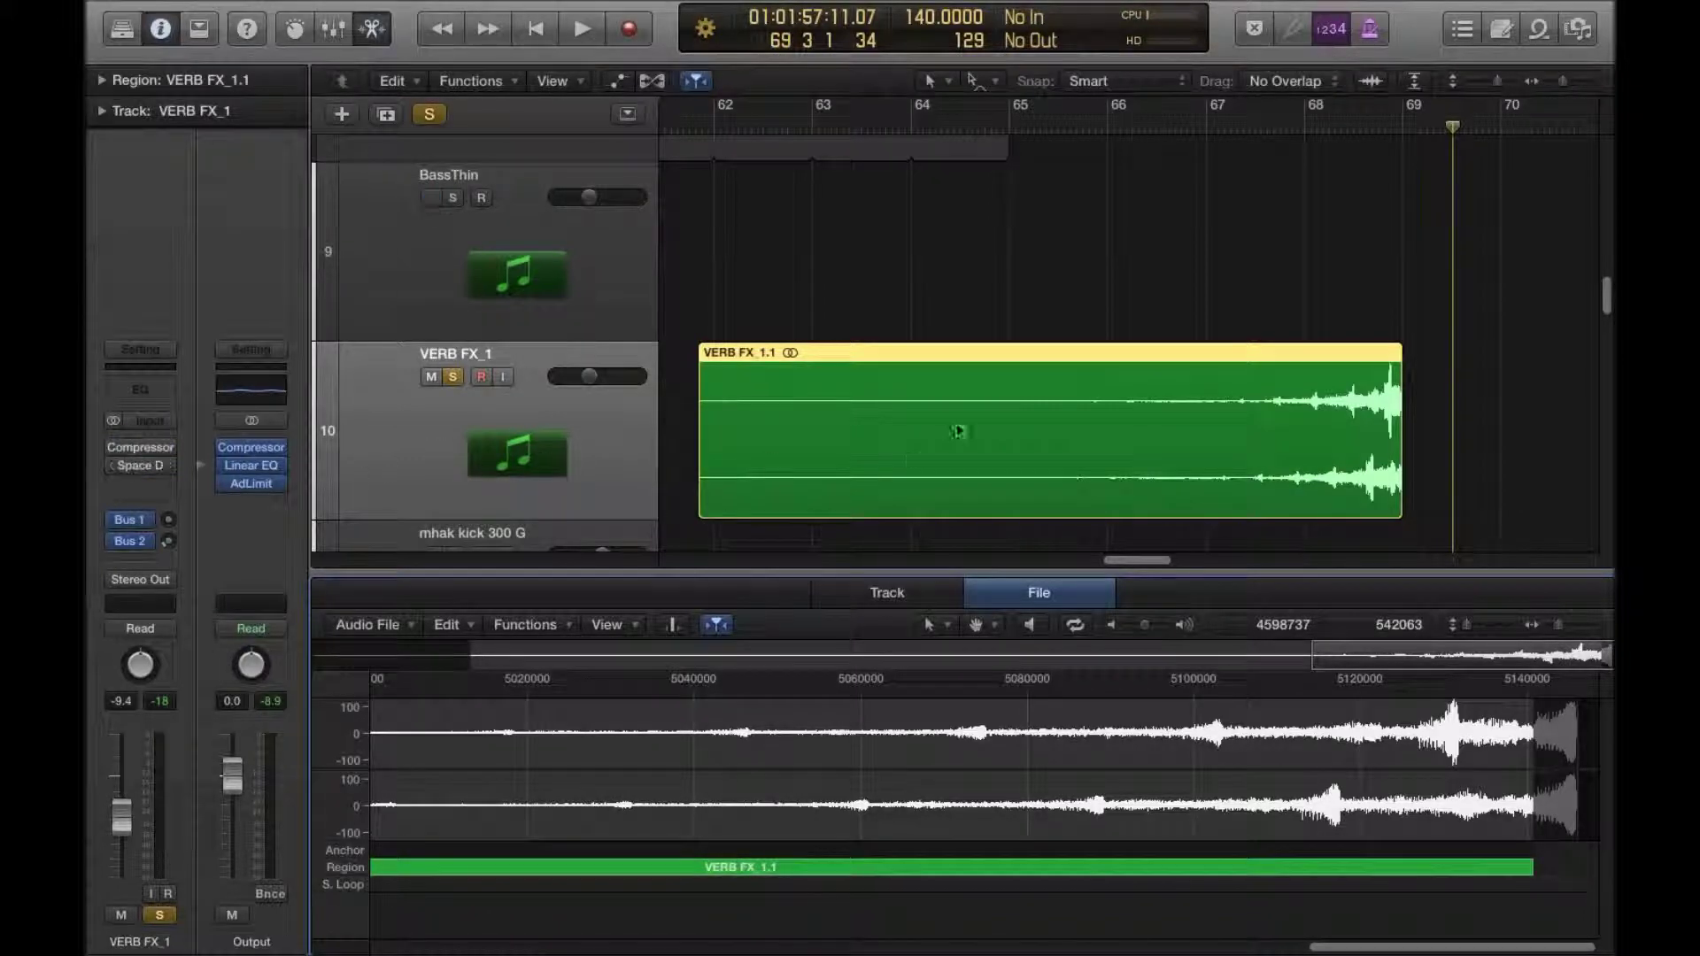
# Step: Solo the original VERB FX track, play its hit from the start of bar 1, and release the solo
pyautogui.scroll(10, 912, 459)
pyautogui.scroll(5, 1142, 504)
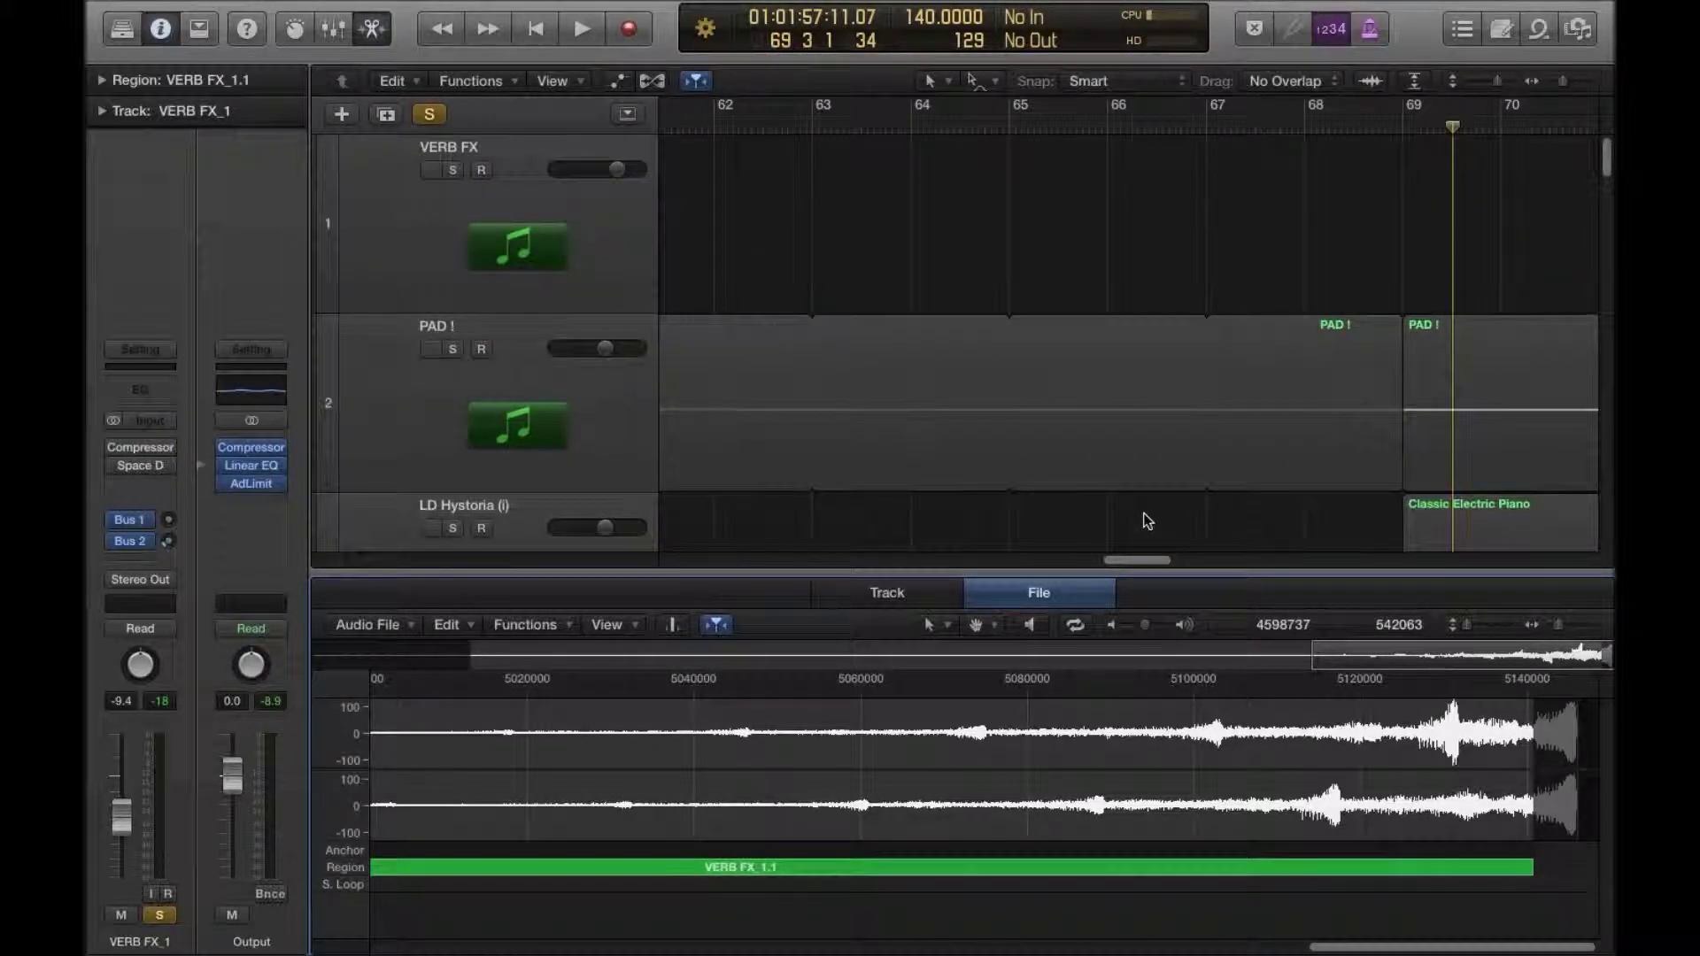
pyautogui.moveTo(1140, 559); pyautogui.dragTo(584, 549)
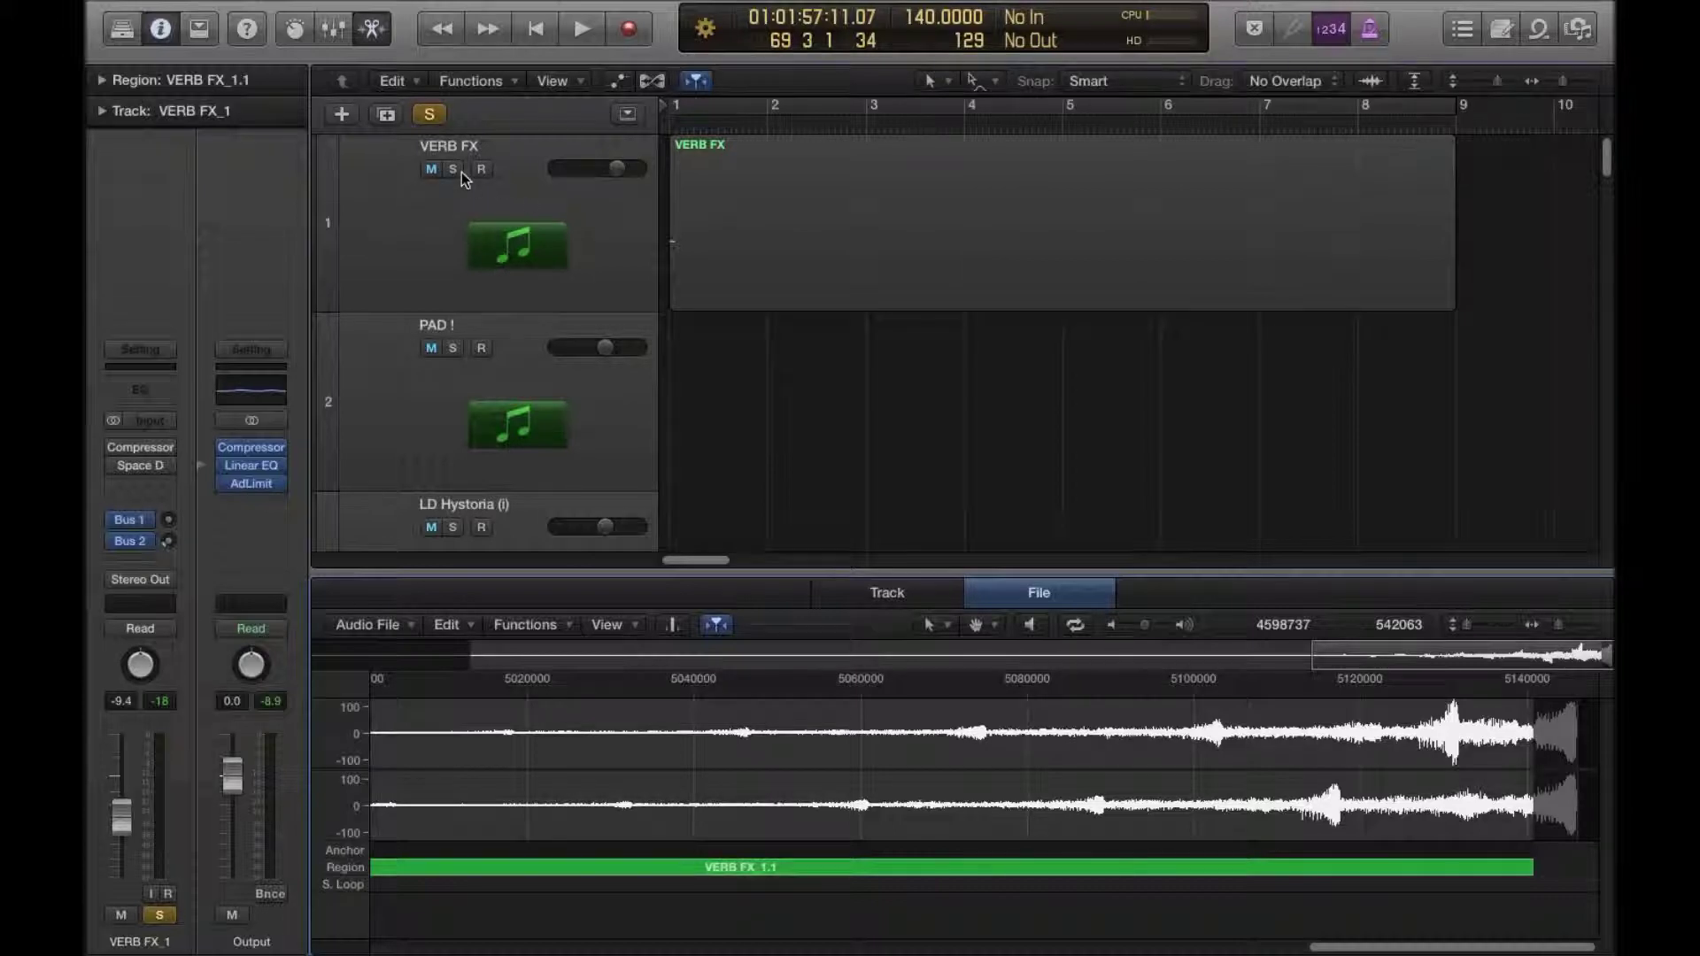
pyautogui.click(463, 176)
pyautogui.click(721, 108)
pyautogui.press('space')
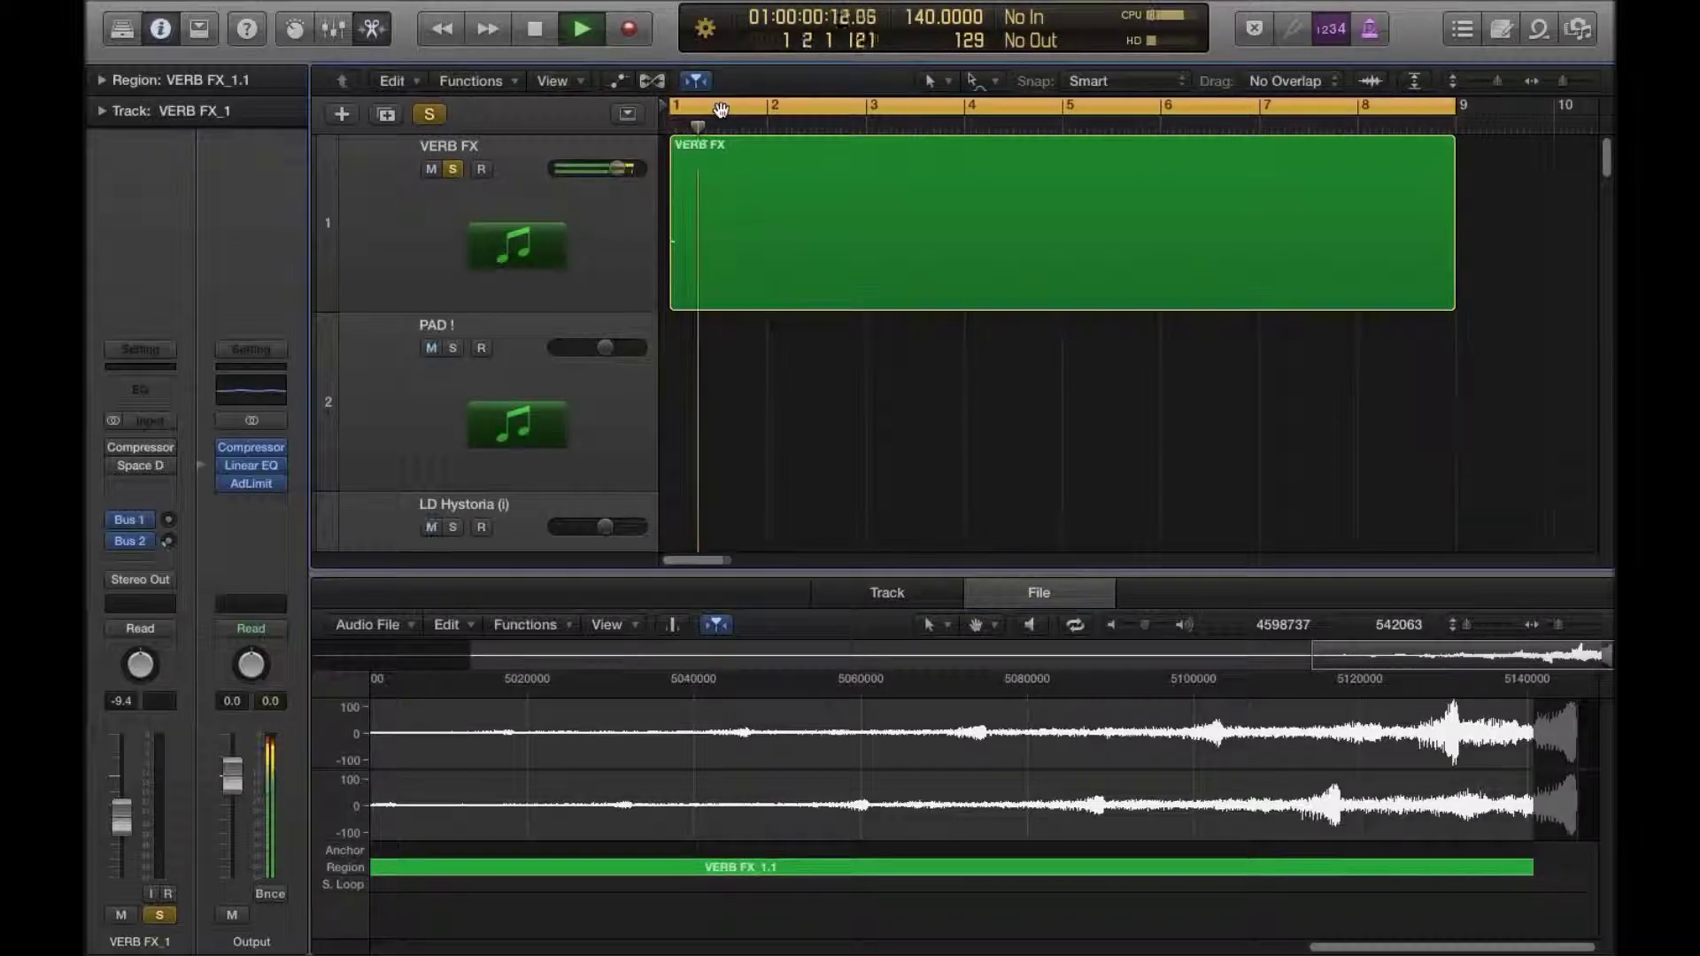
pyautogui.press('space')
pyautogui.click(719, 110)
pyautogui.click(452, 169)
# Step: Return to the VERB FX_1 track and play the reversed region's ending from about bar 67 to past bar 69
pyautogui.scroll(-15, 1229, 296)
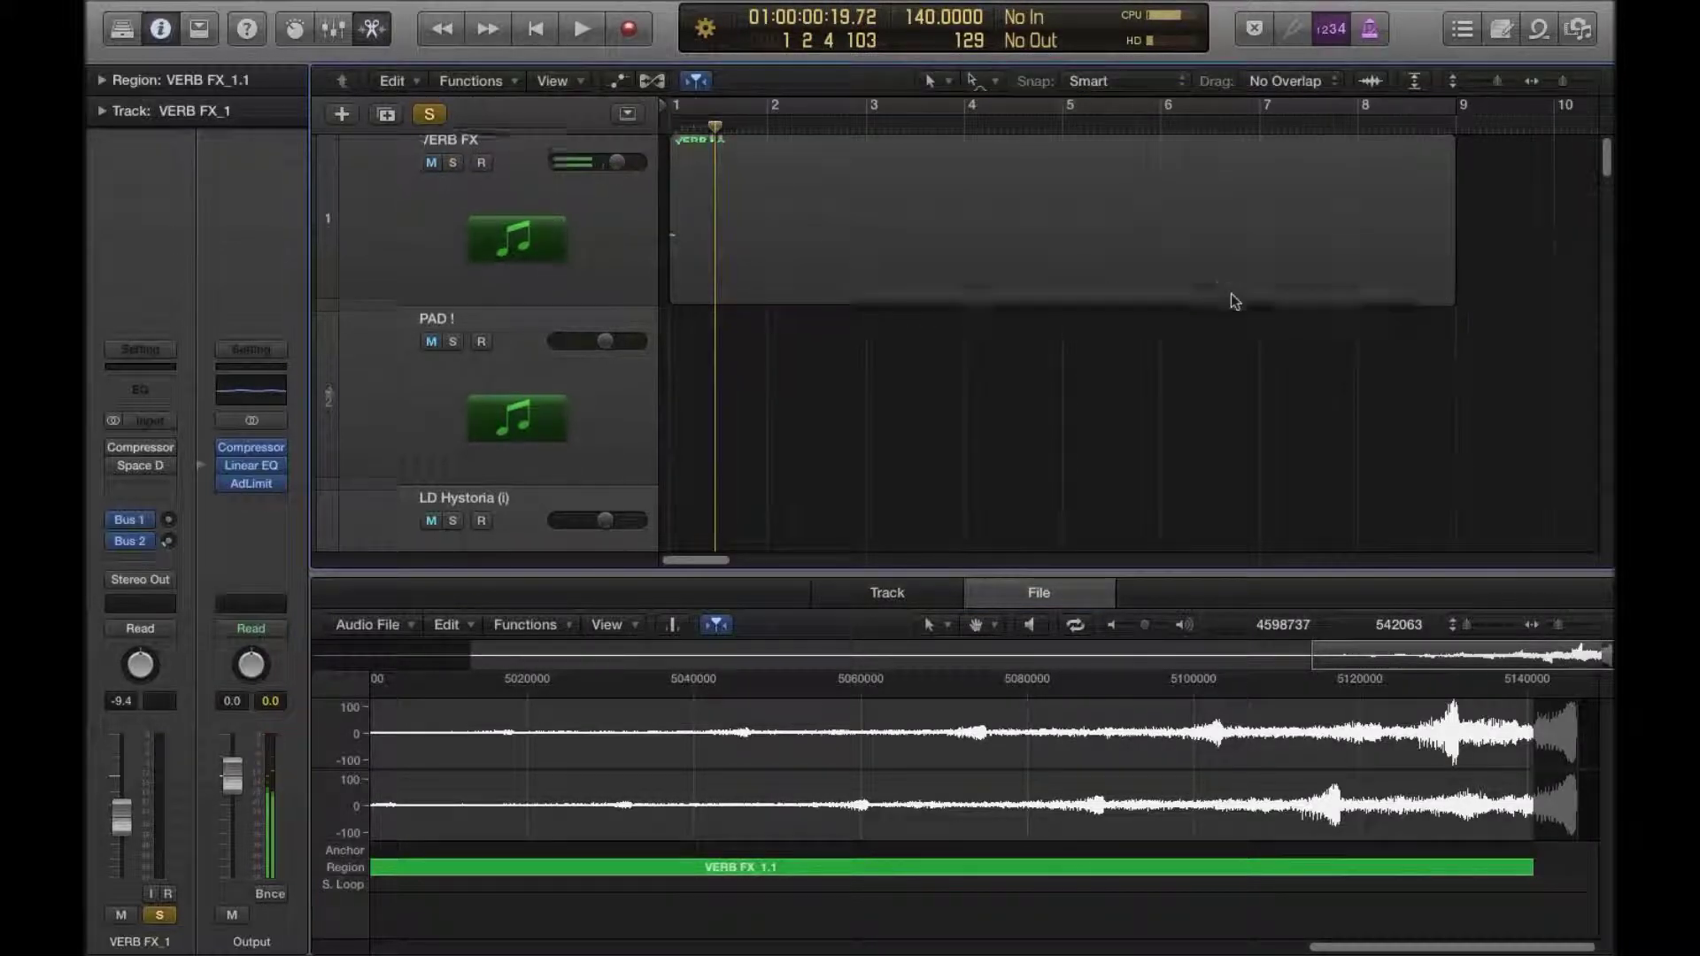
pyautogui.scroll(-3, 993, 436)
pyautogui.moveTo(696, 559); pyautogui.dragTo(1142, 561)
pyautogui.click(1229, 115)
pyautogui.press('space')
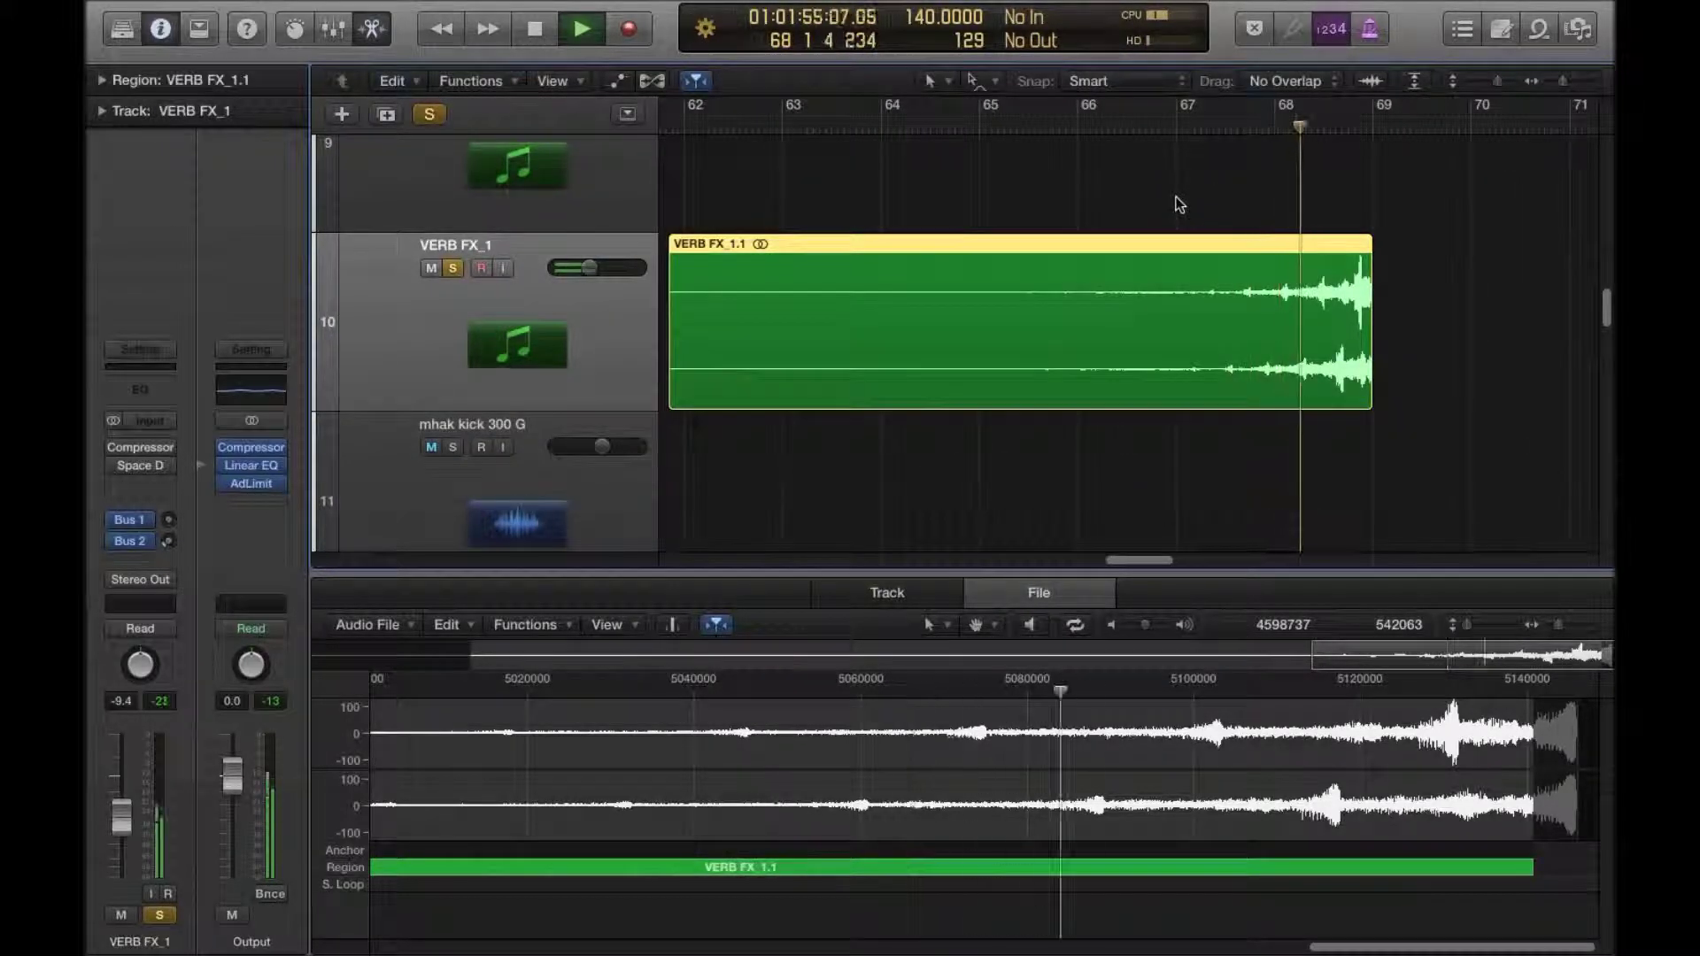
pyautogui.press('space')
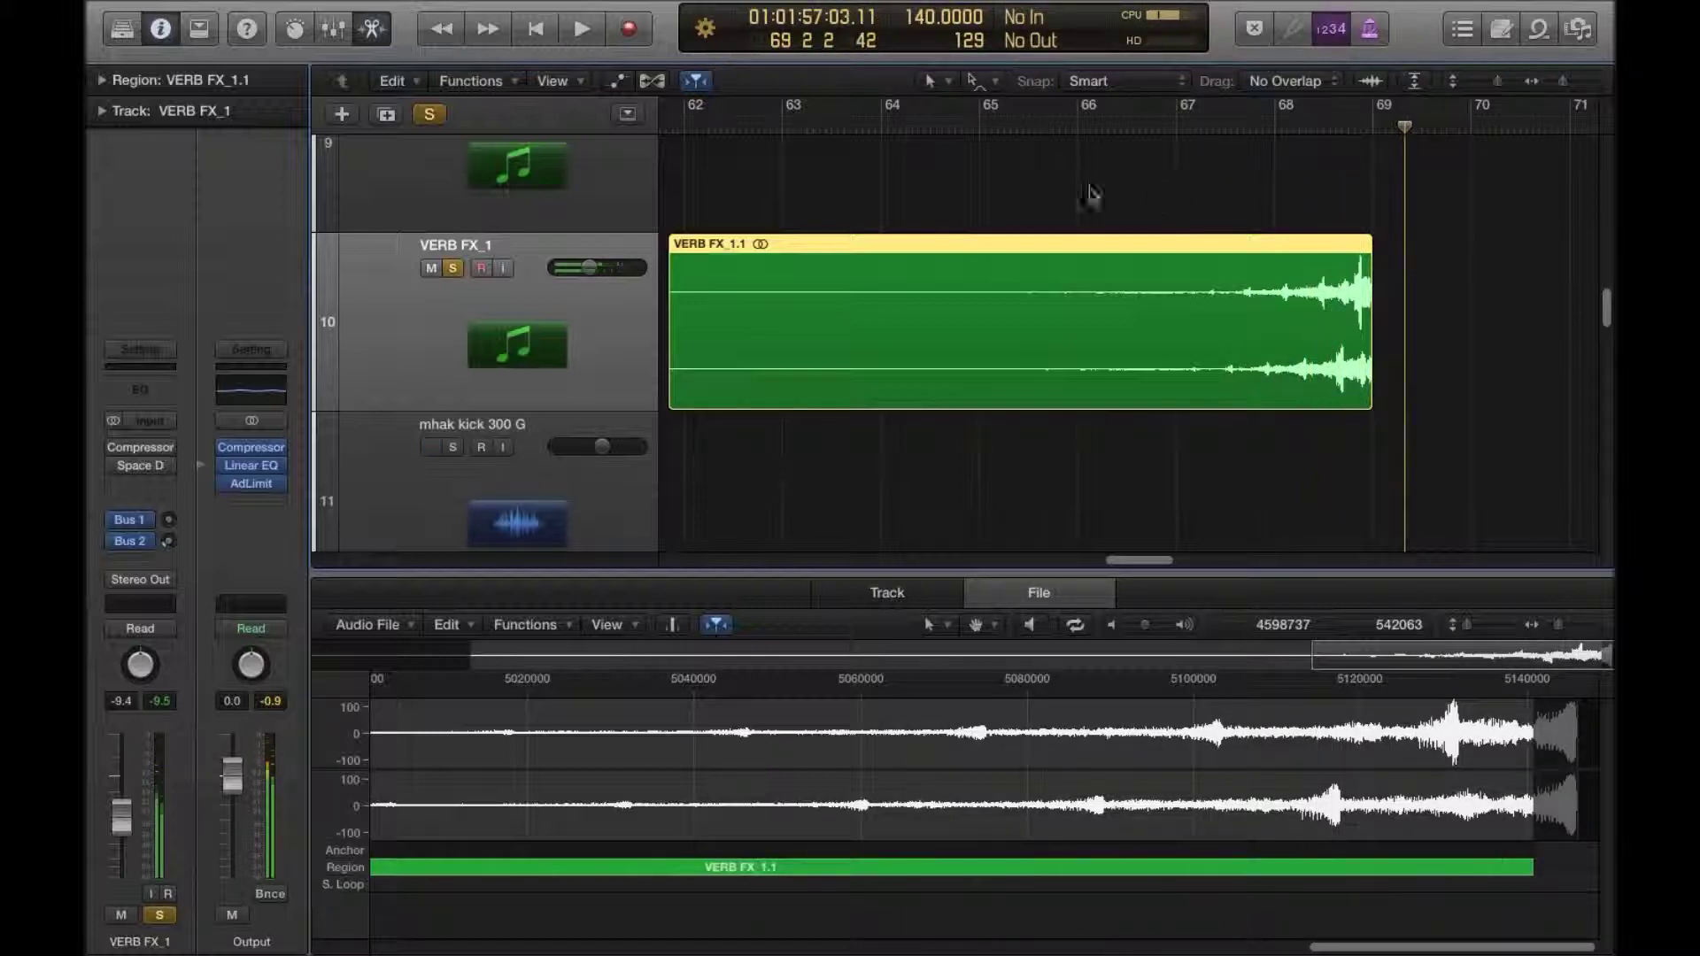
# Step: Try extending the VERB FX_1.1 region's end slightly past bar 69 and replay it from about bar 68
pyautogui.moveTo(1364, 379); pyautogui.dragTo(1499, 360)
pyautogui.click(1303, 125)
pyautogui.press('space')
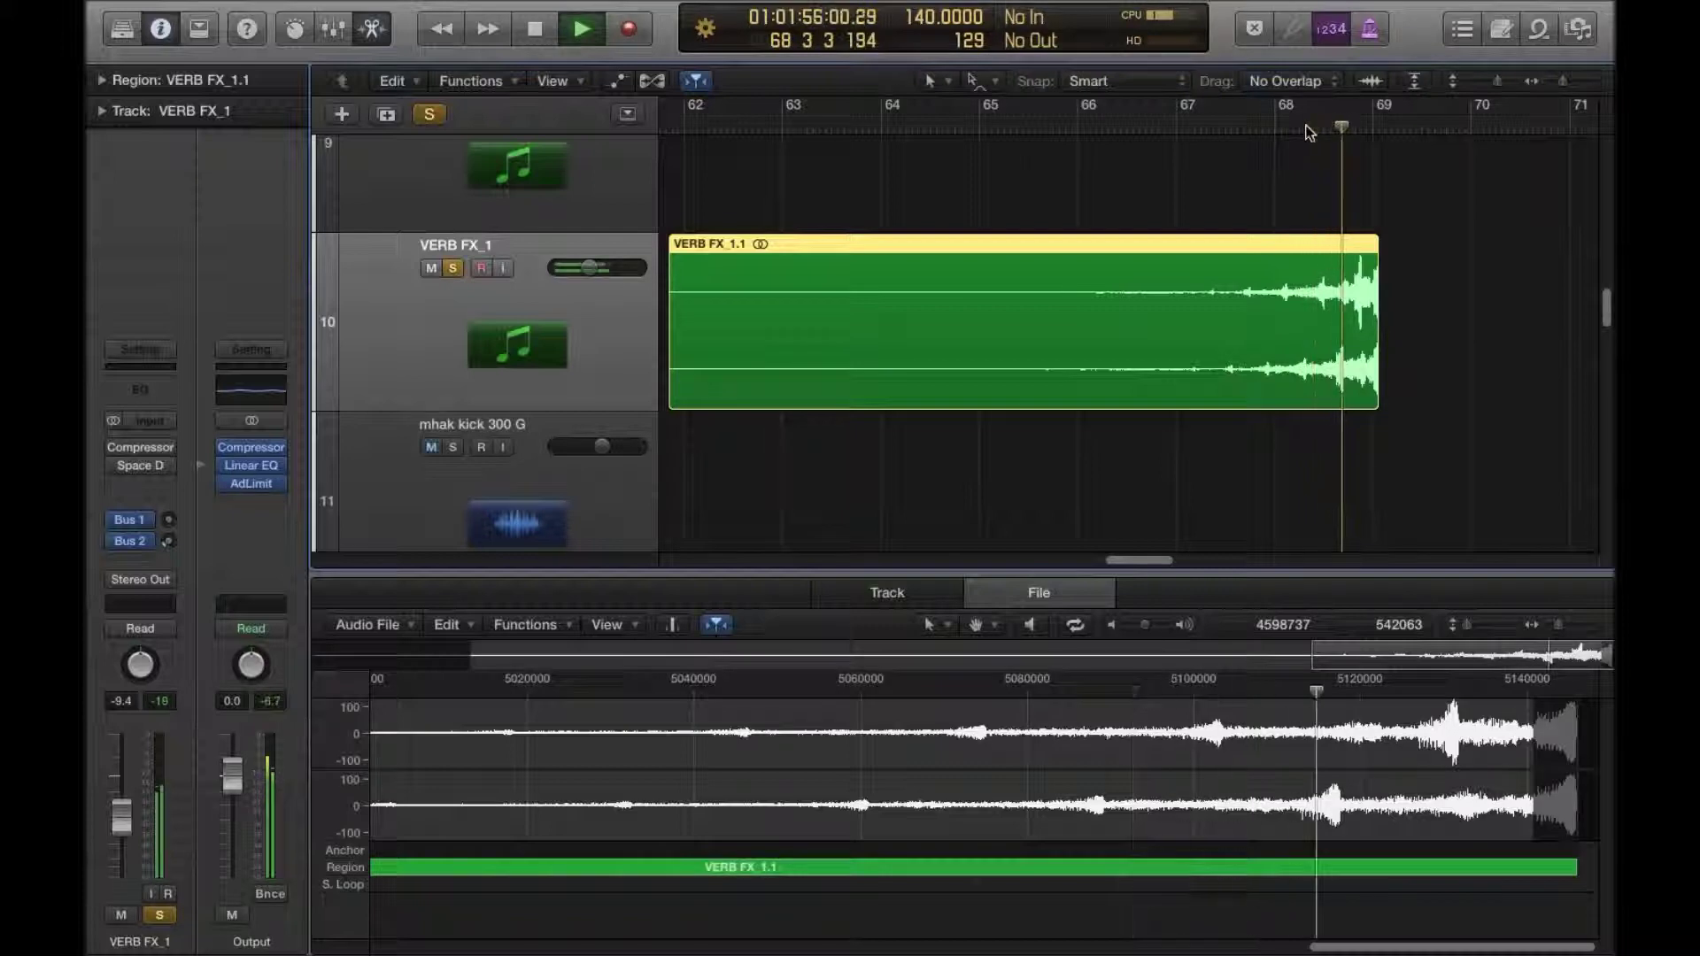
pyautogui.press('space')
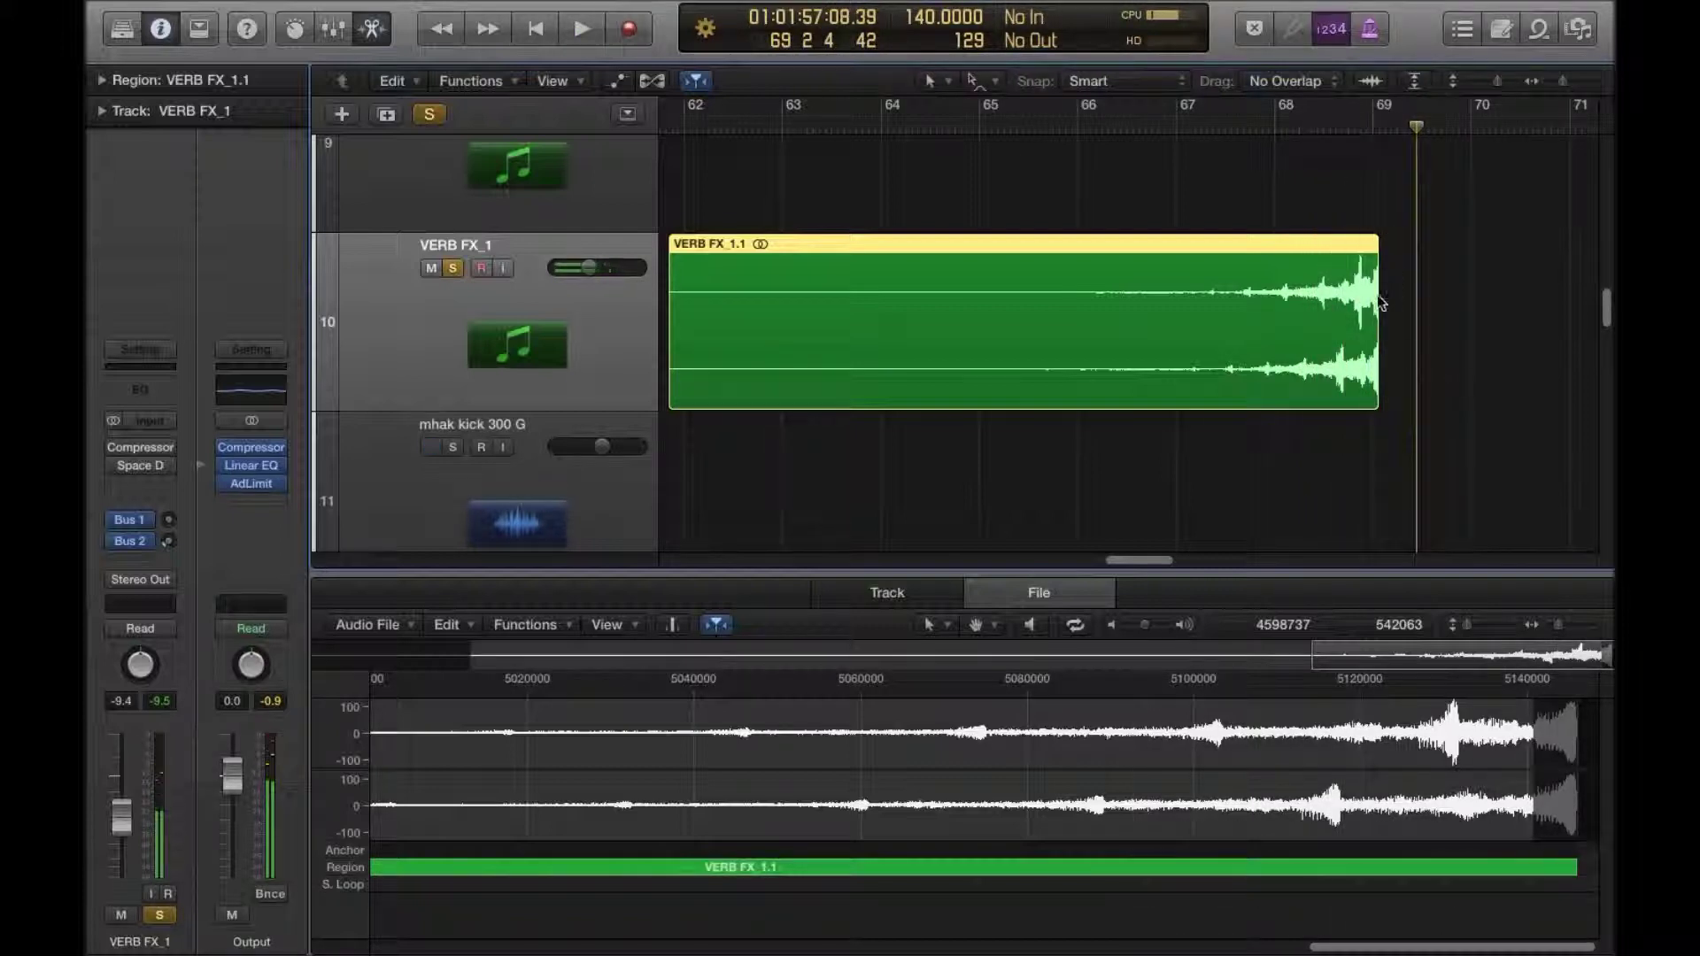
pyautogui.press('super+z')
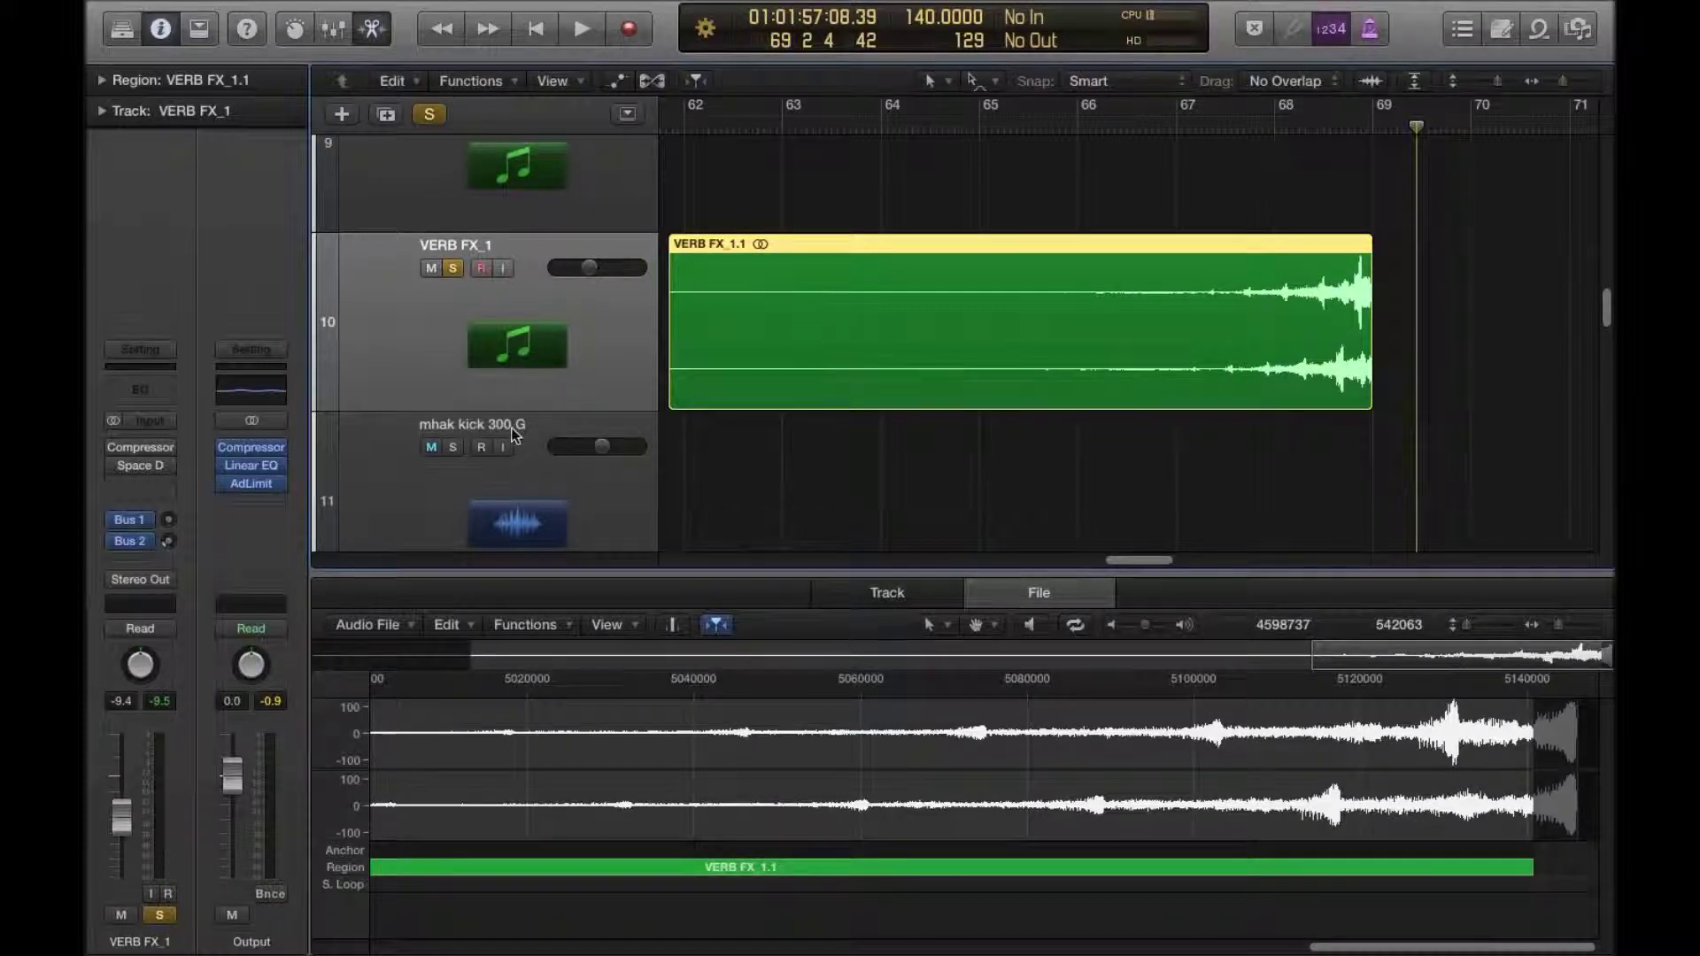
# Step: Enable the Compressor on VERB FX_1 and watch its Graph view while playing the region from about bar 65 to past bar 69
pyautogui.moveTo(115, 450)
pyautogui.click(151, 450)
pyautogui.moveTo(759, 97); pyautogui.dragTo(88, 90)
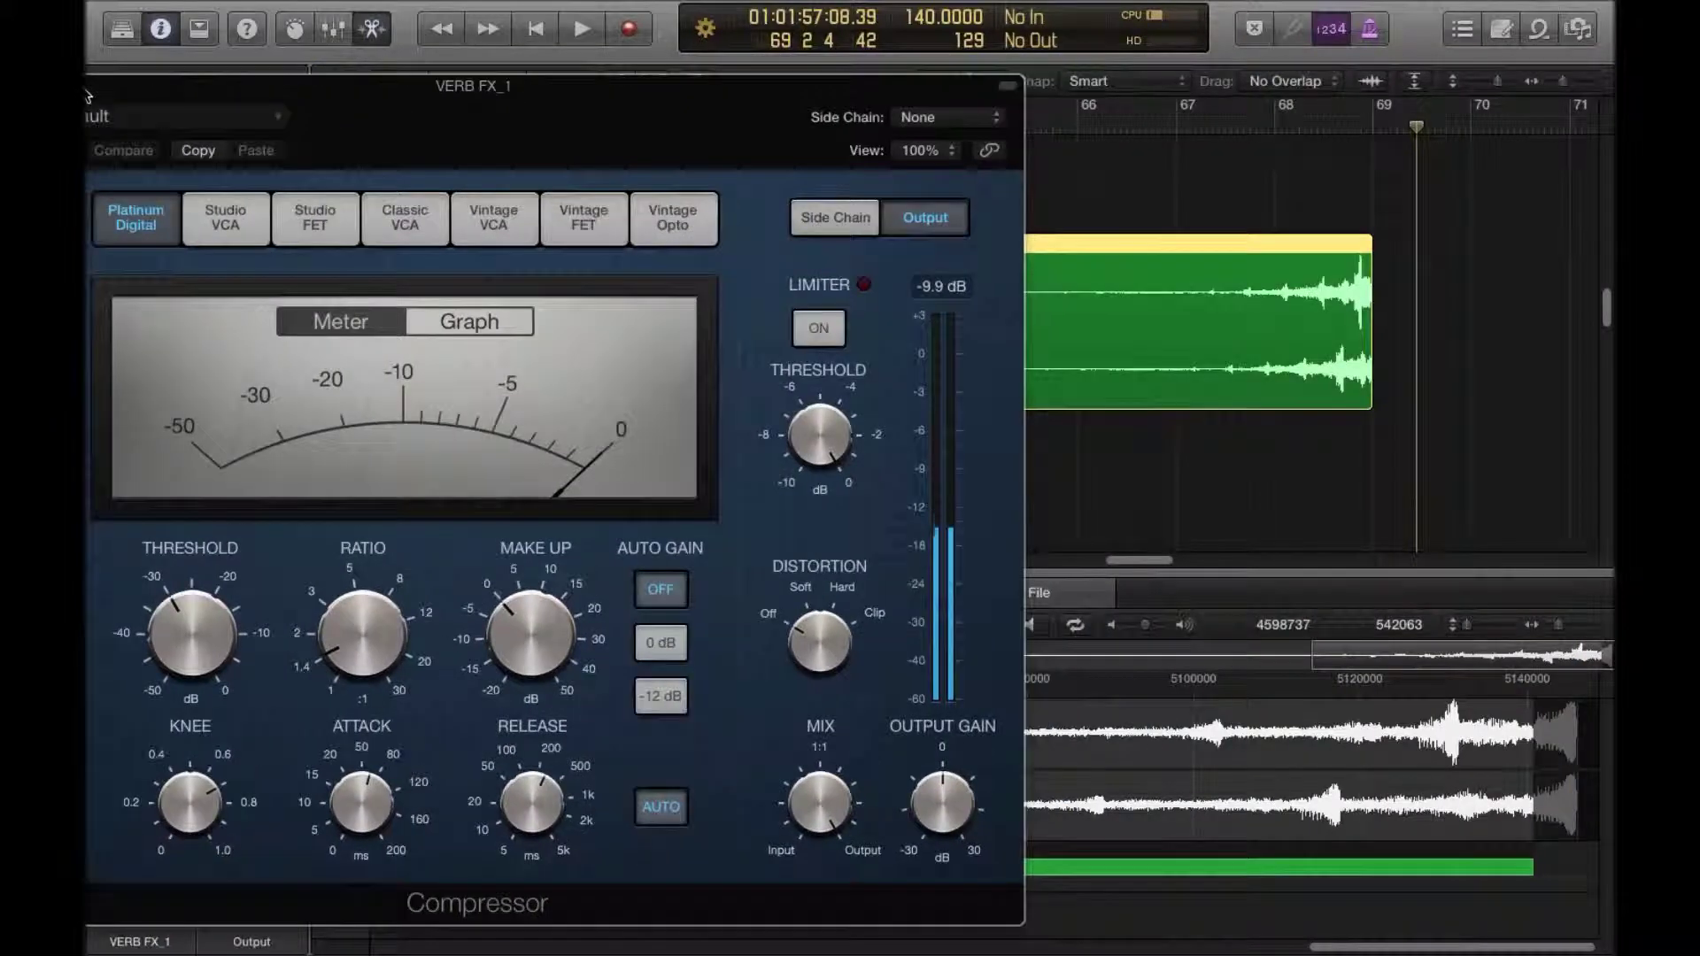
pyautogui.doubleClick(1038, 127)
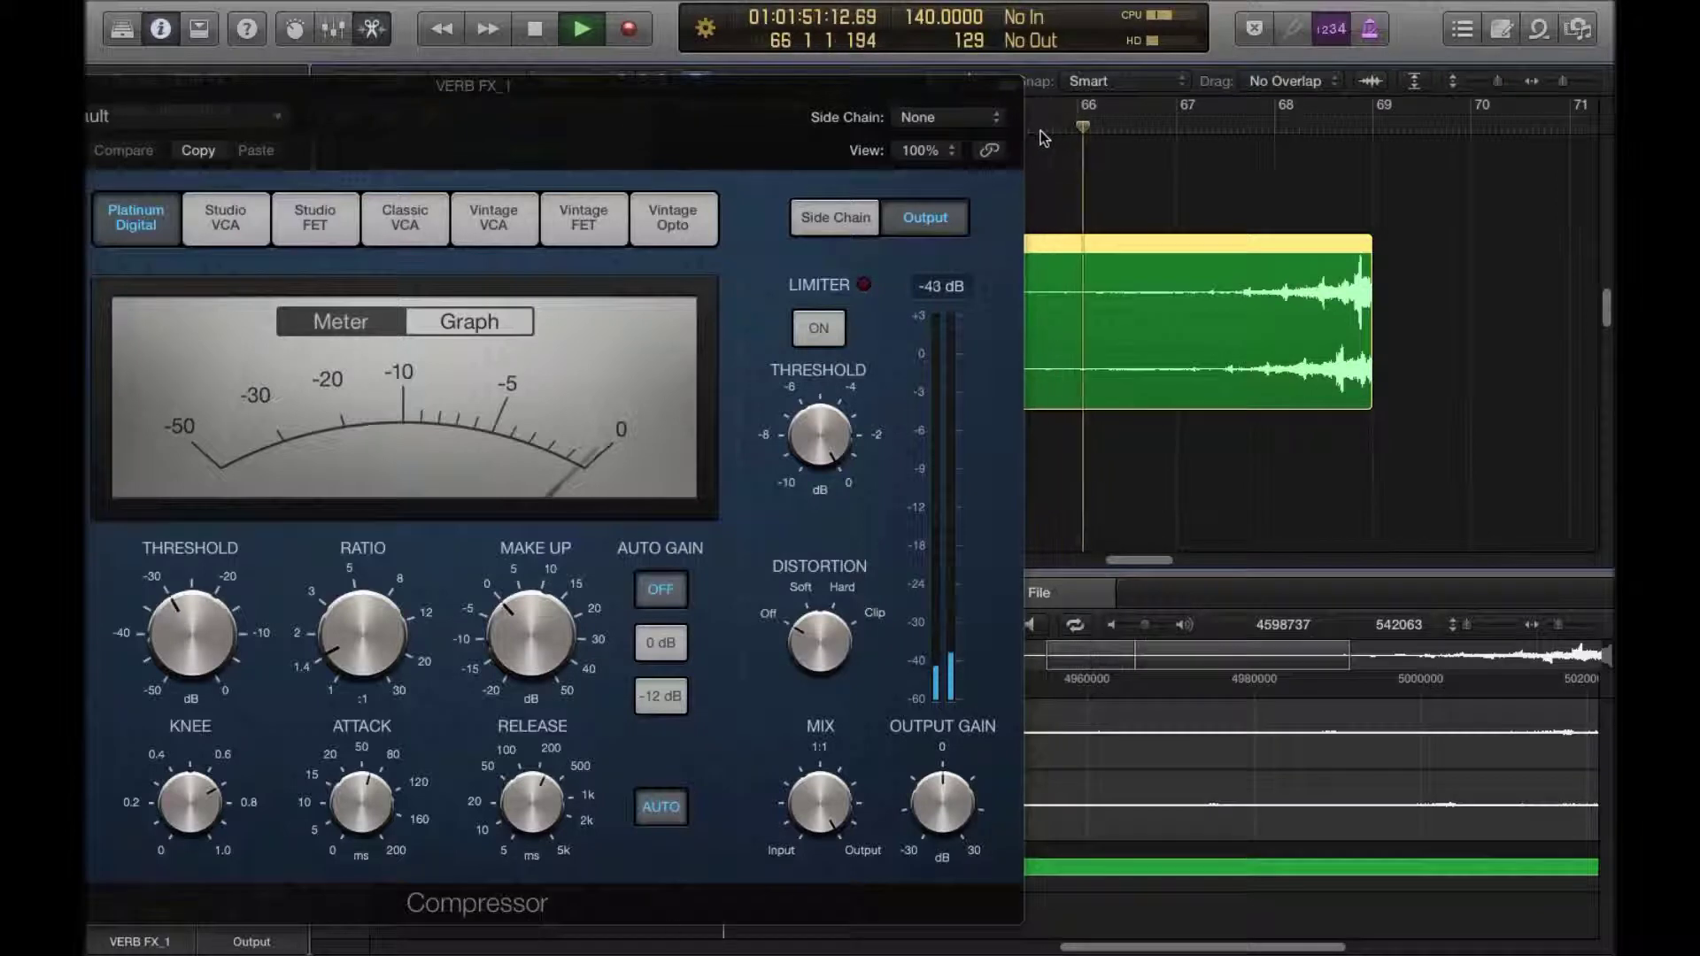
pyautogui.click(500, 323)
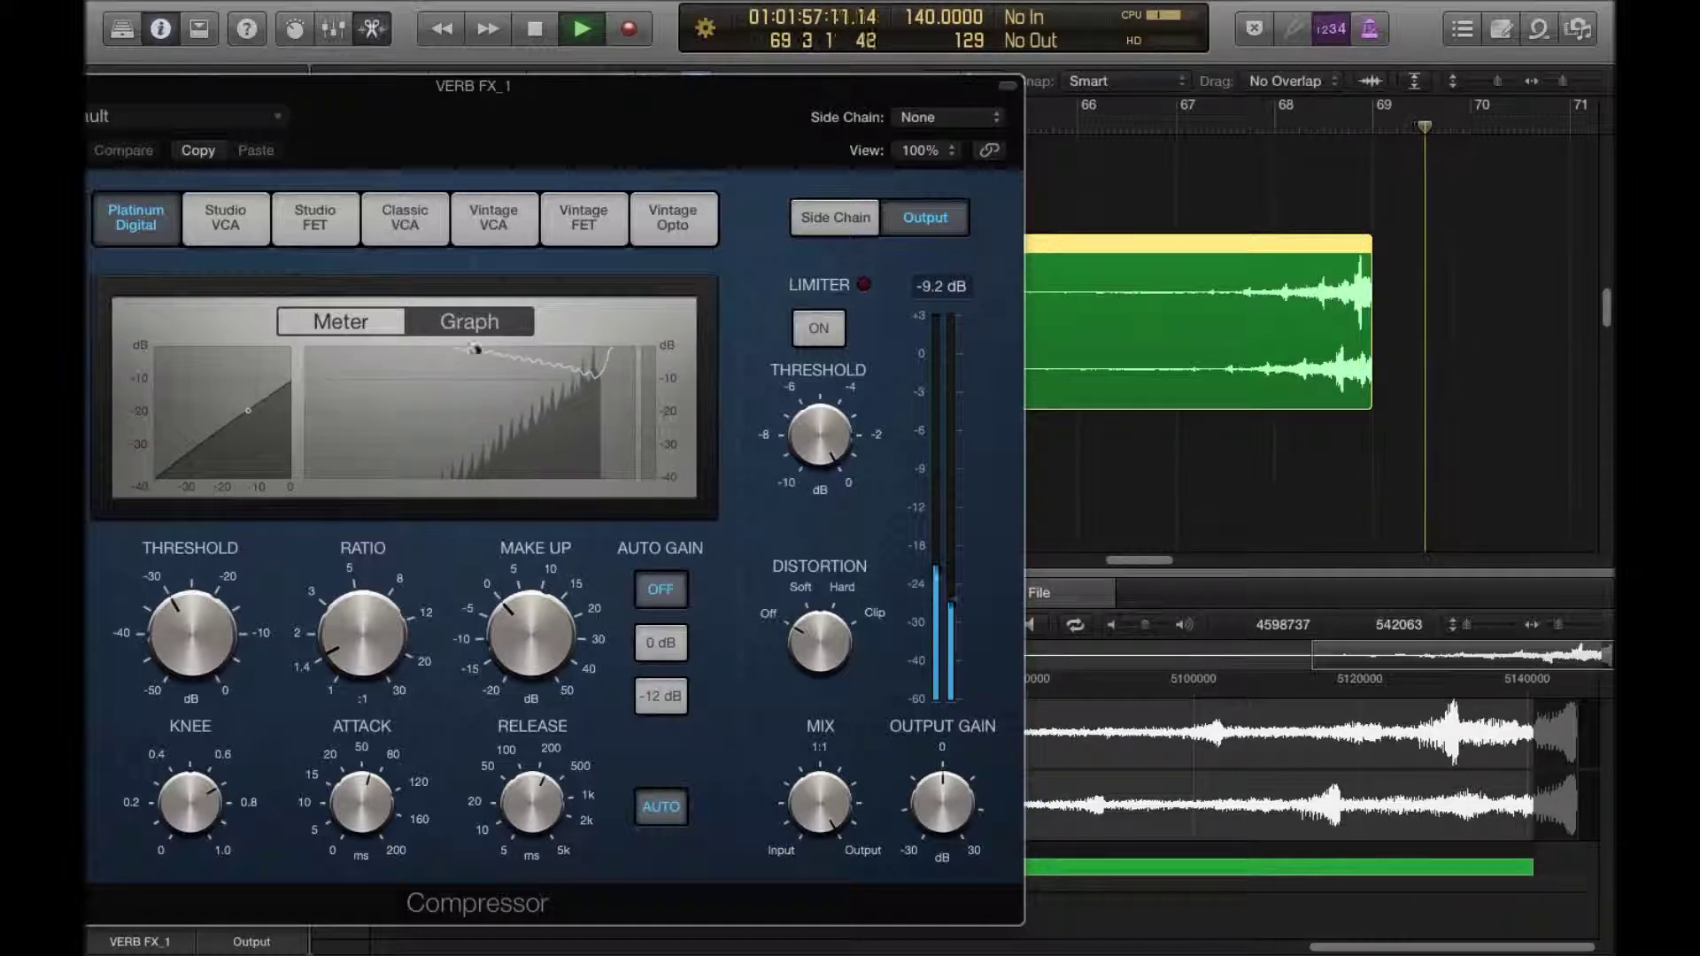
pyautogui.press('space')
pyautogui.moveTo(87, 102); pyautogui.dragTo(410, 117)
pyautogui.press('super+w')
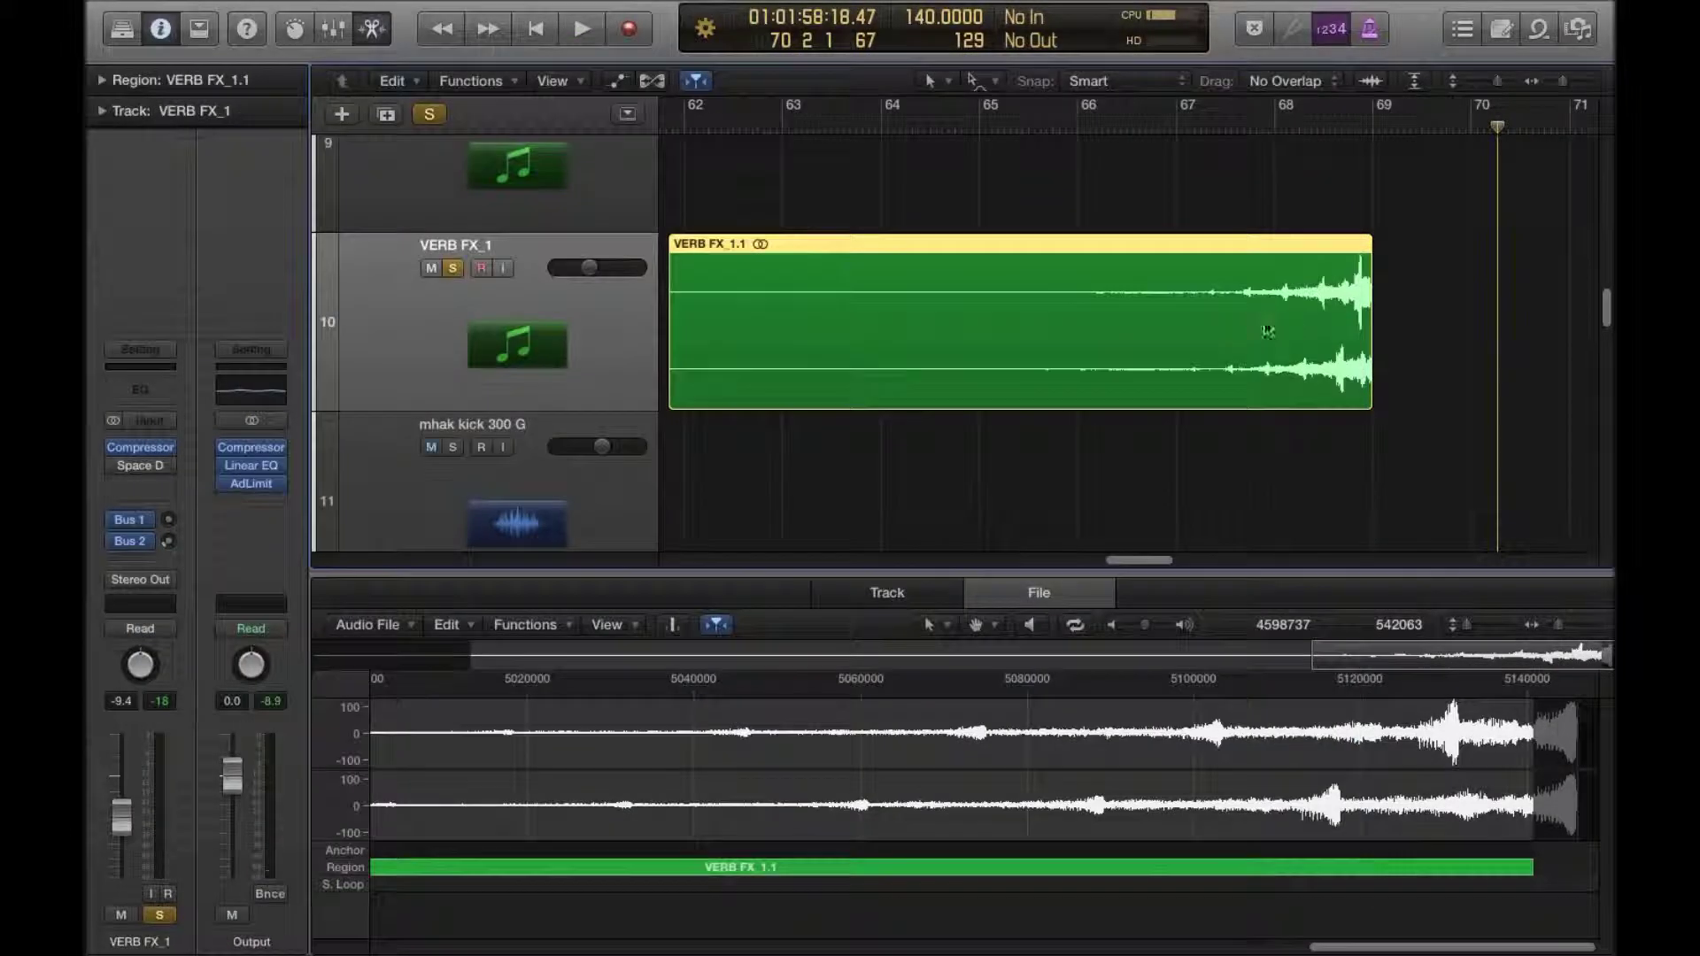
# Step: Re-enable Space Designer on the VERB FX_1 track and replay the region's ending from about bar 67 beat 3
pyautogui.press('space')
pyautogui.press('space')
pyautogui.hscroll(-8, 1142, 334)
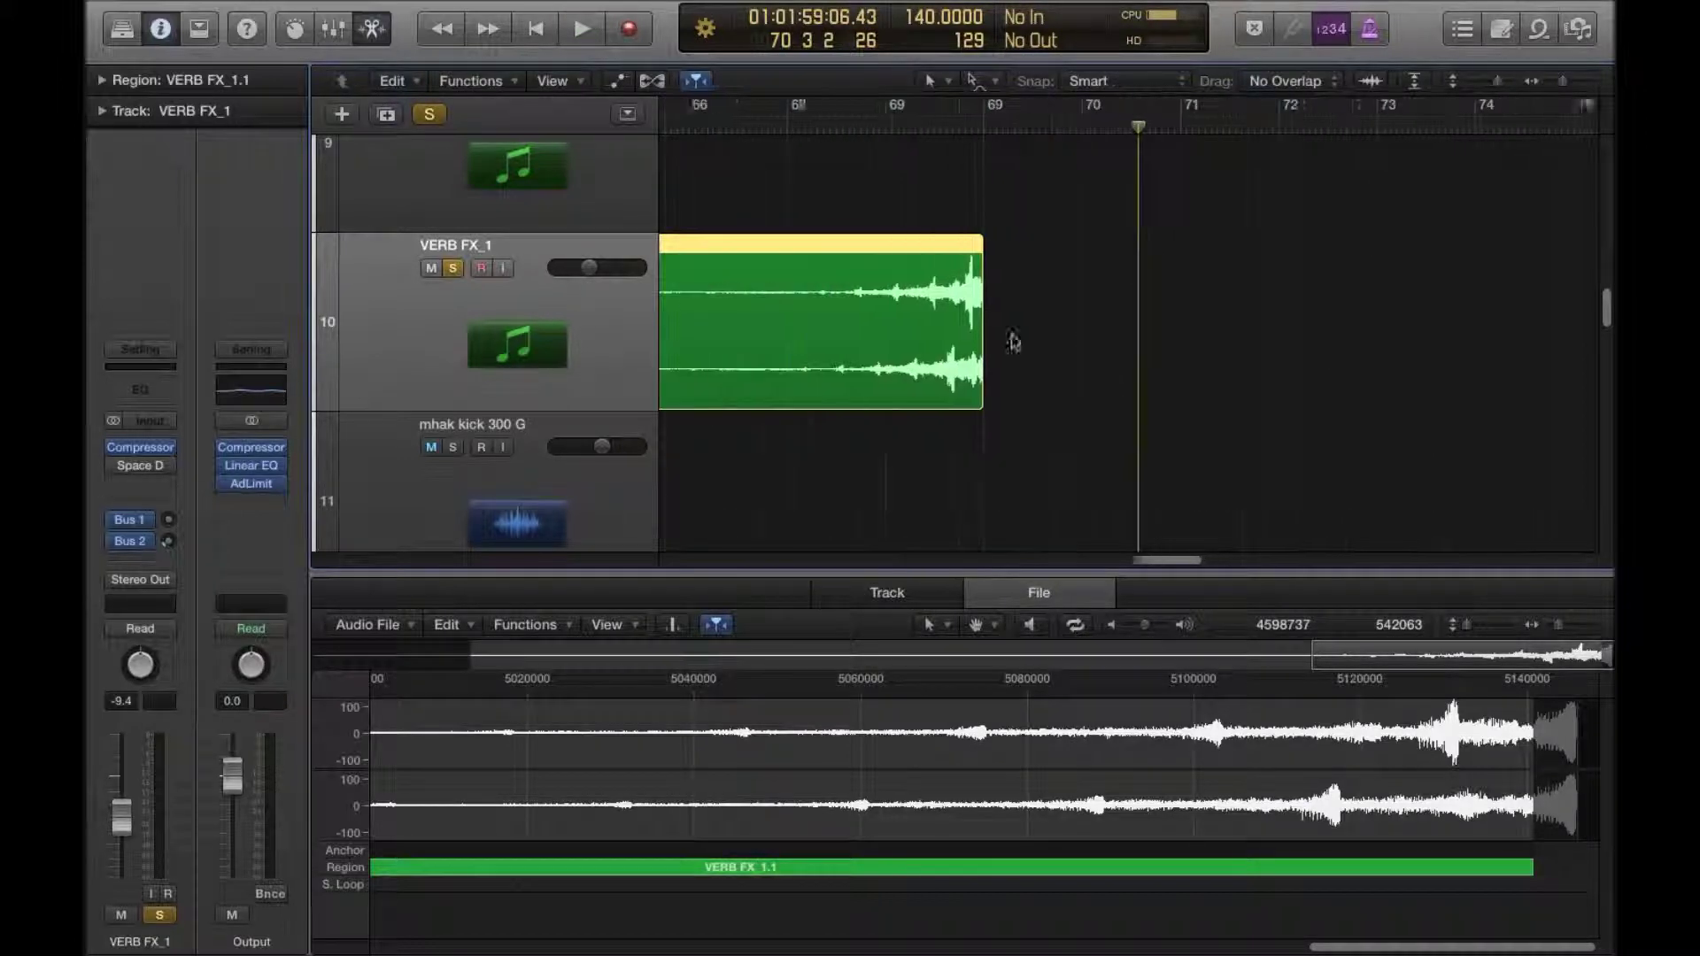
pyautogui.click(735, 129)
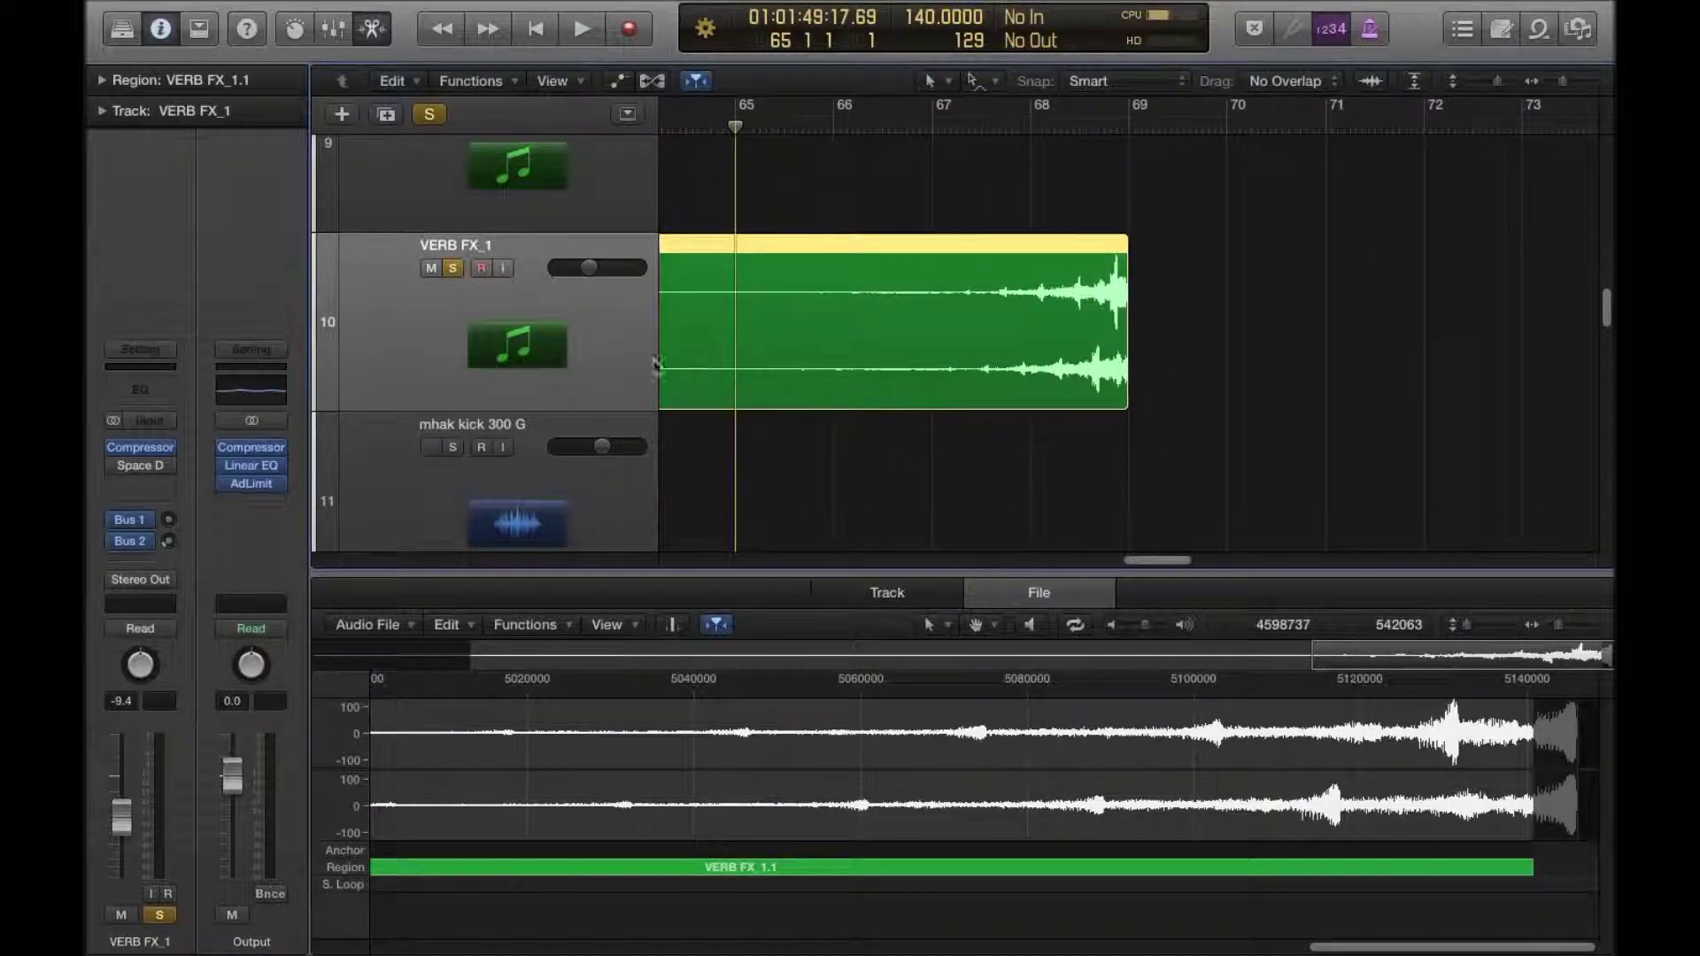
pyautogui.click(107, 466)
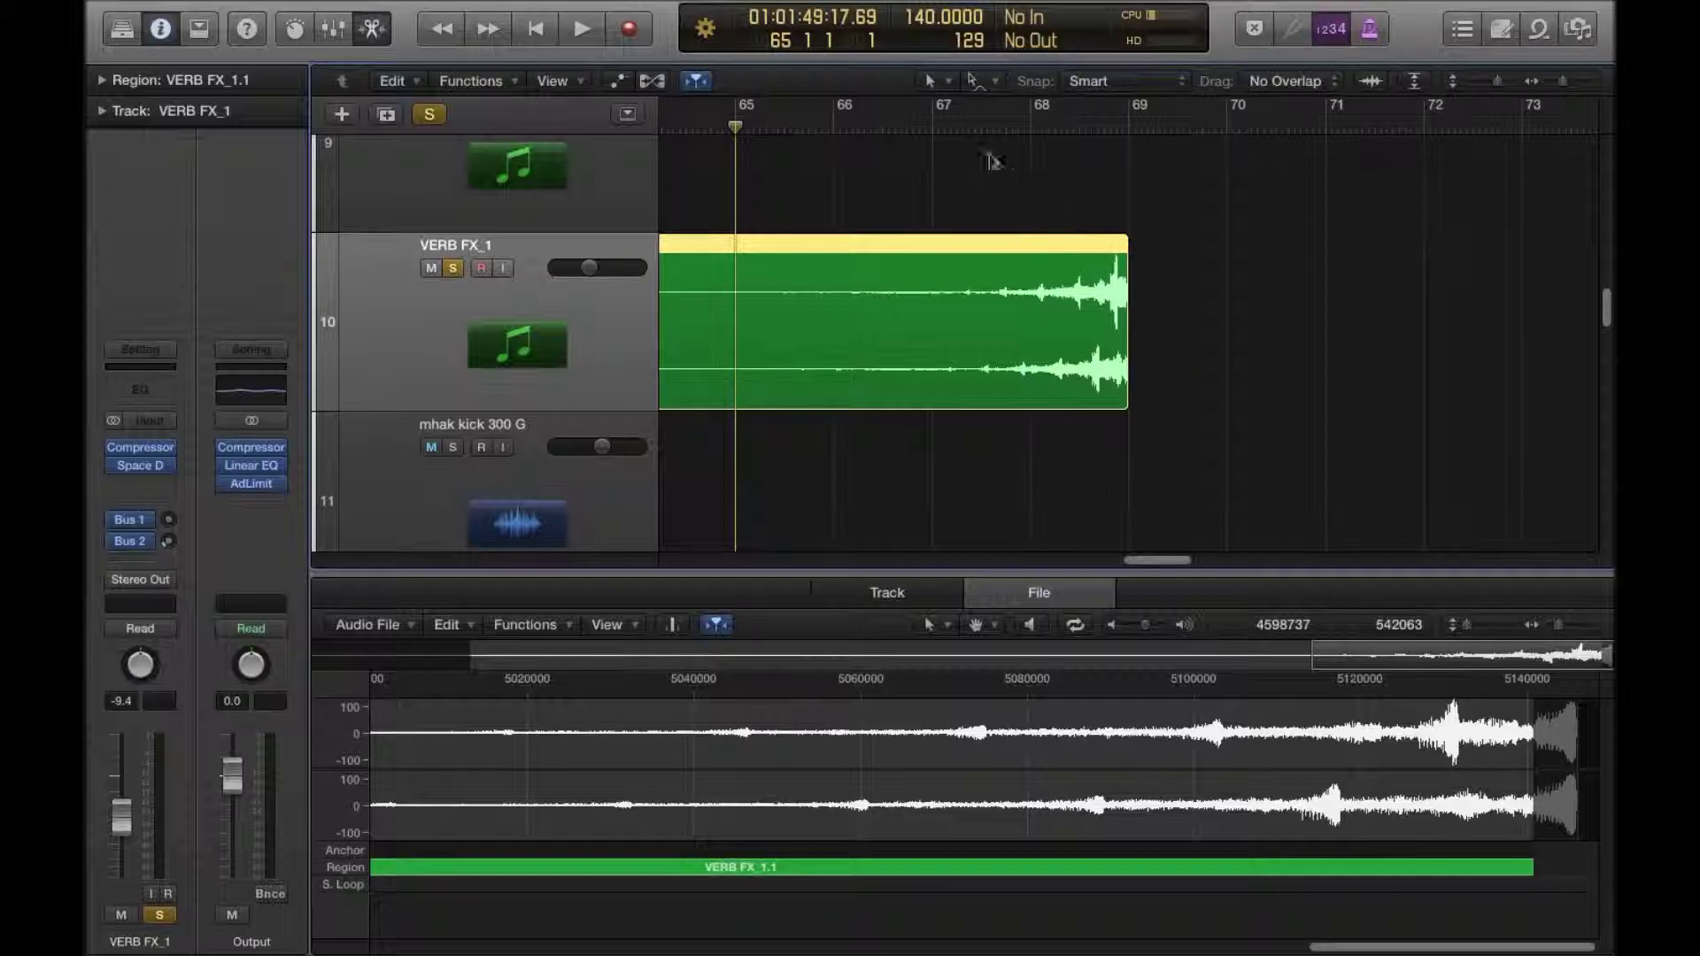
pyautogui.click(1006, 128)
pyautogui.press('space')
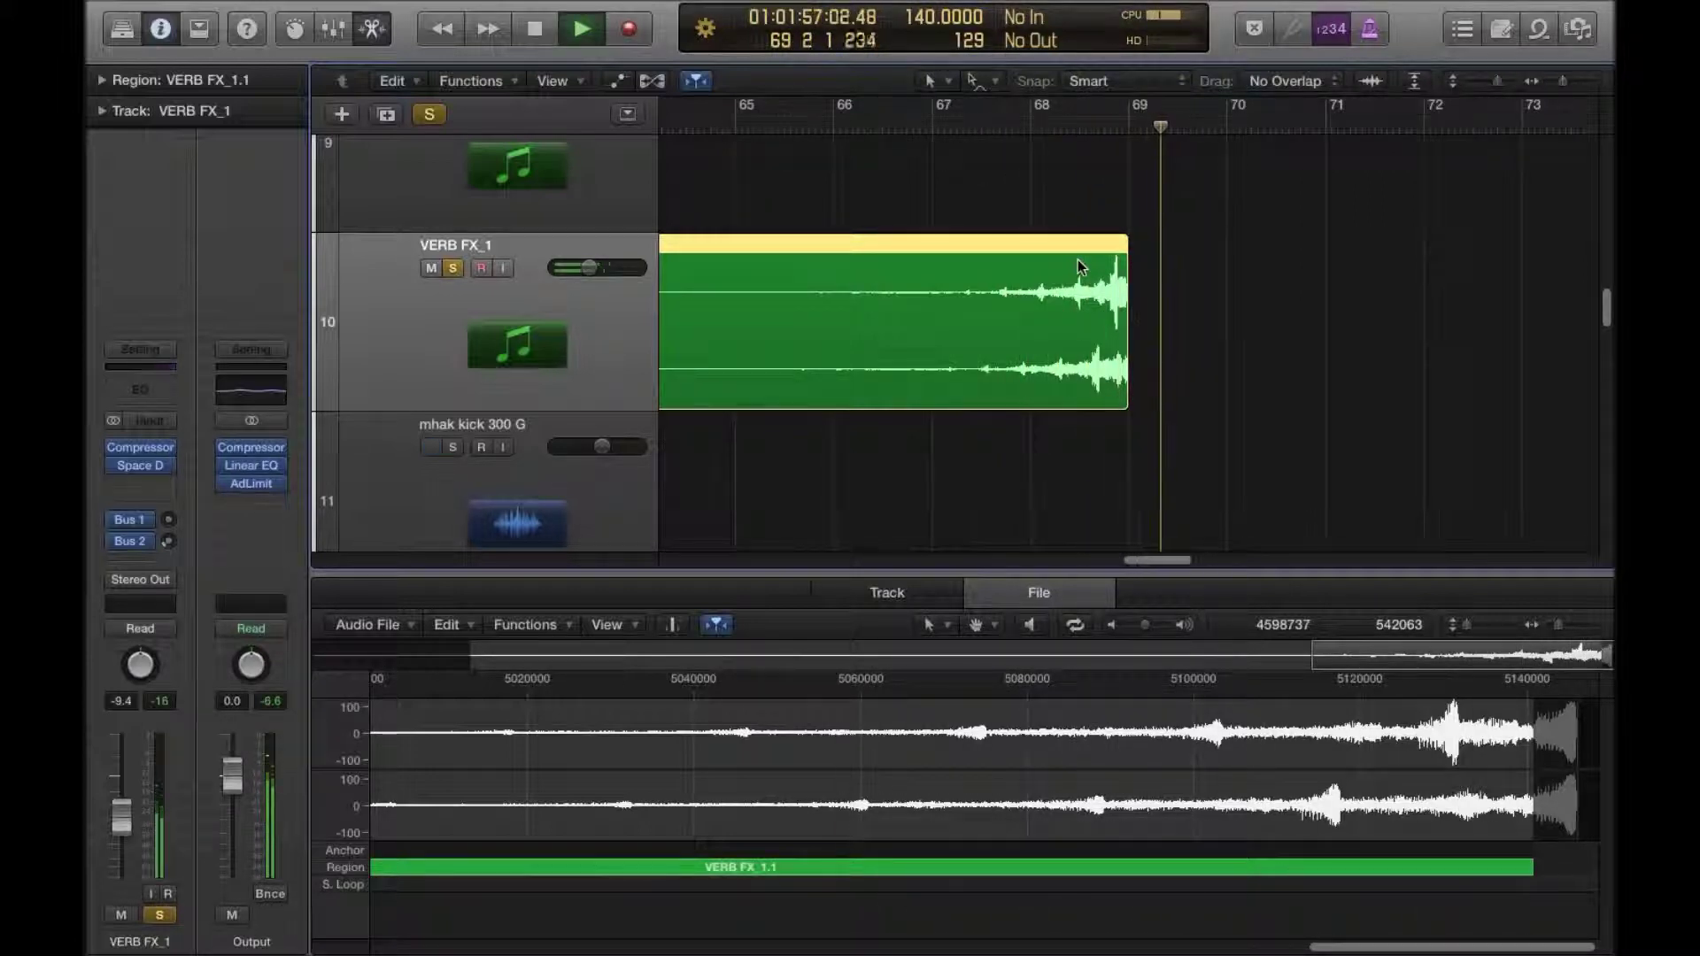
pyautogui.press('space')
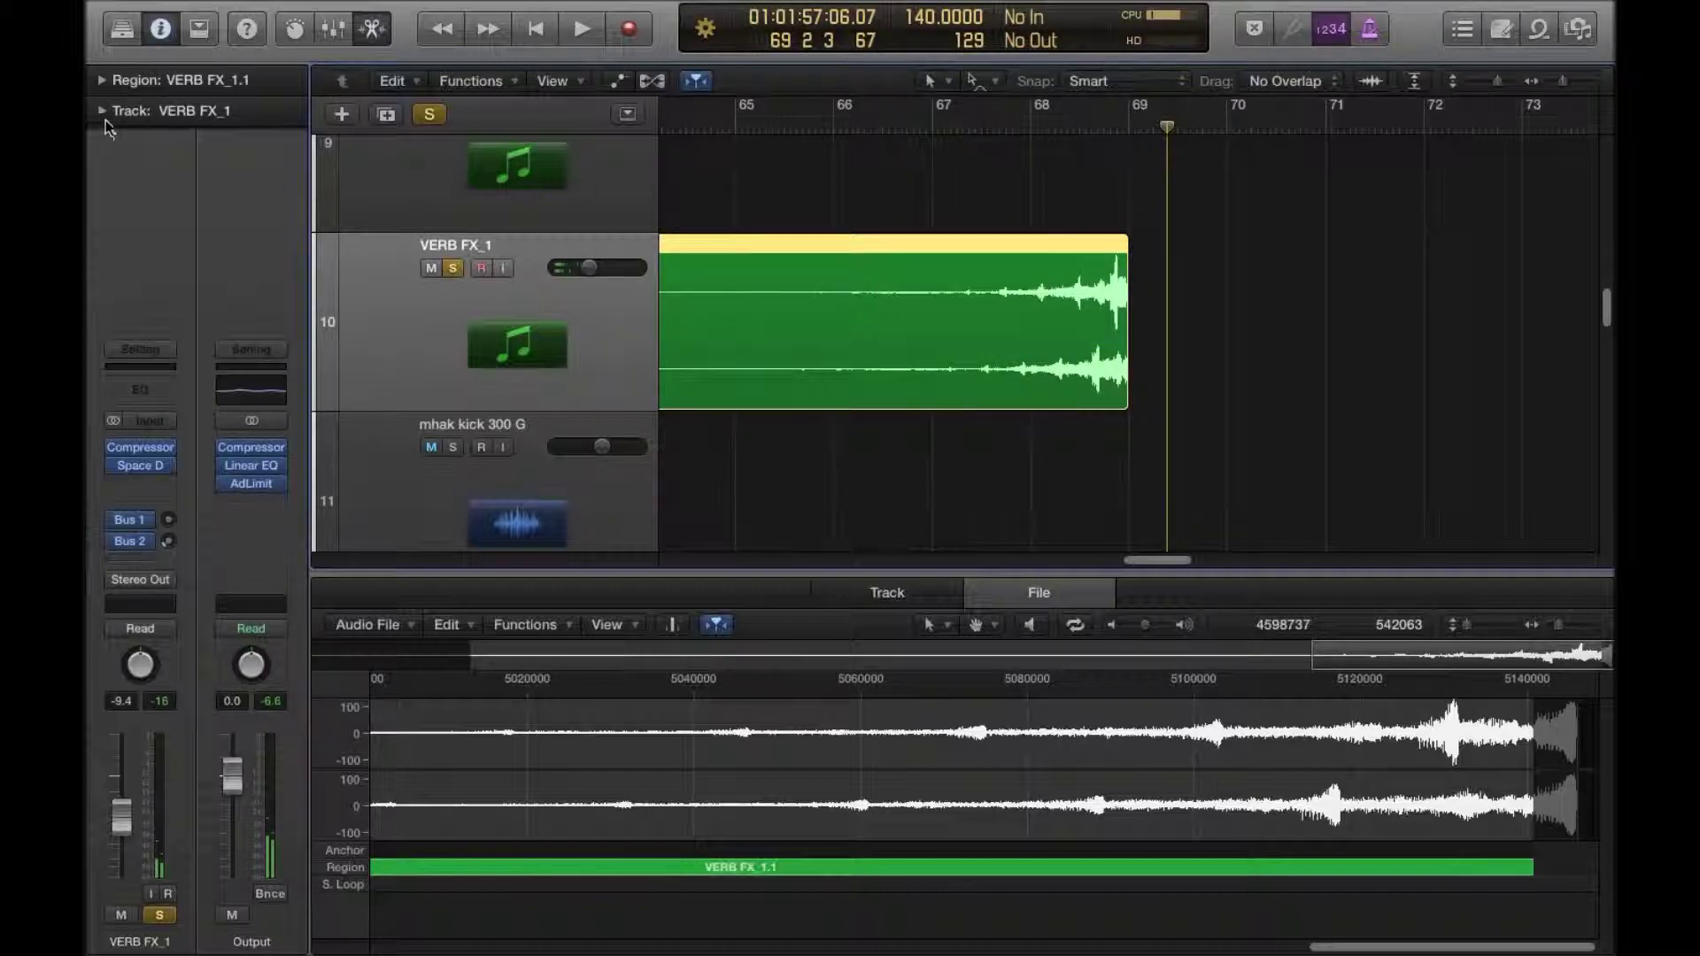
# Step: Add a short fade-out to the end of the VERB FX_1.1 region and lengthen it
pyautogui.click(103, 112)
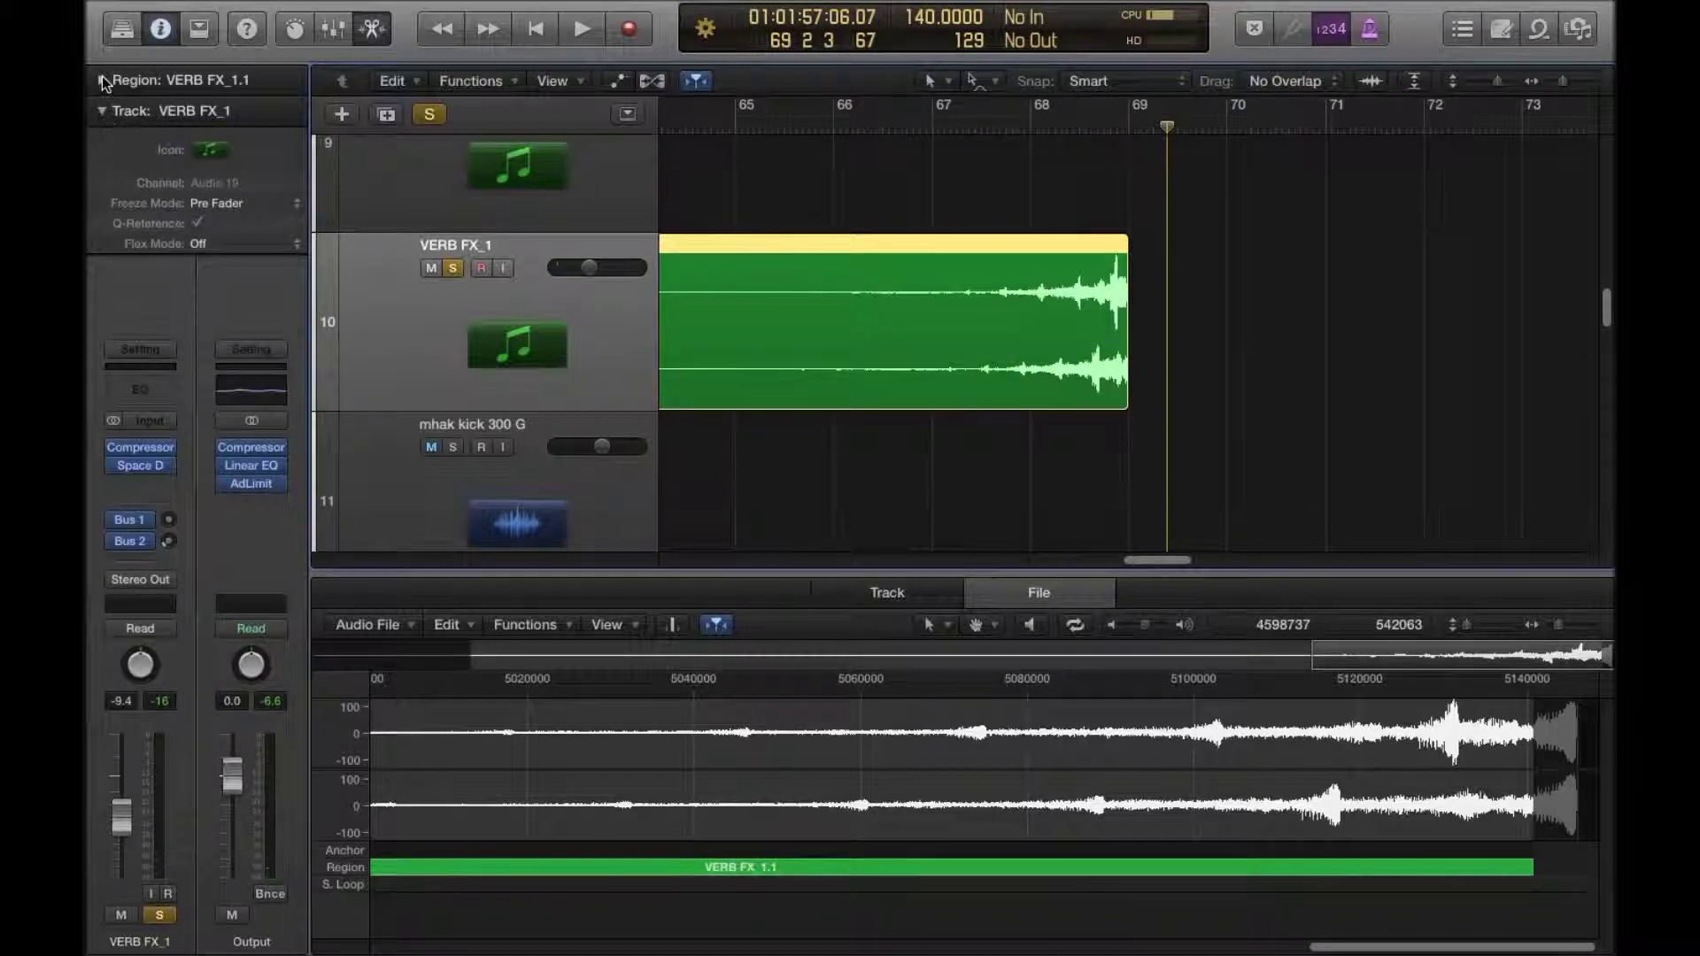
pyautogui.click(103, 81)
pyautogui.click(103, 518)
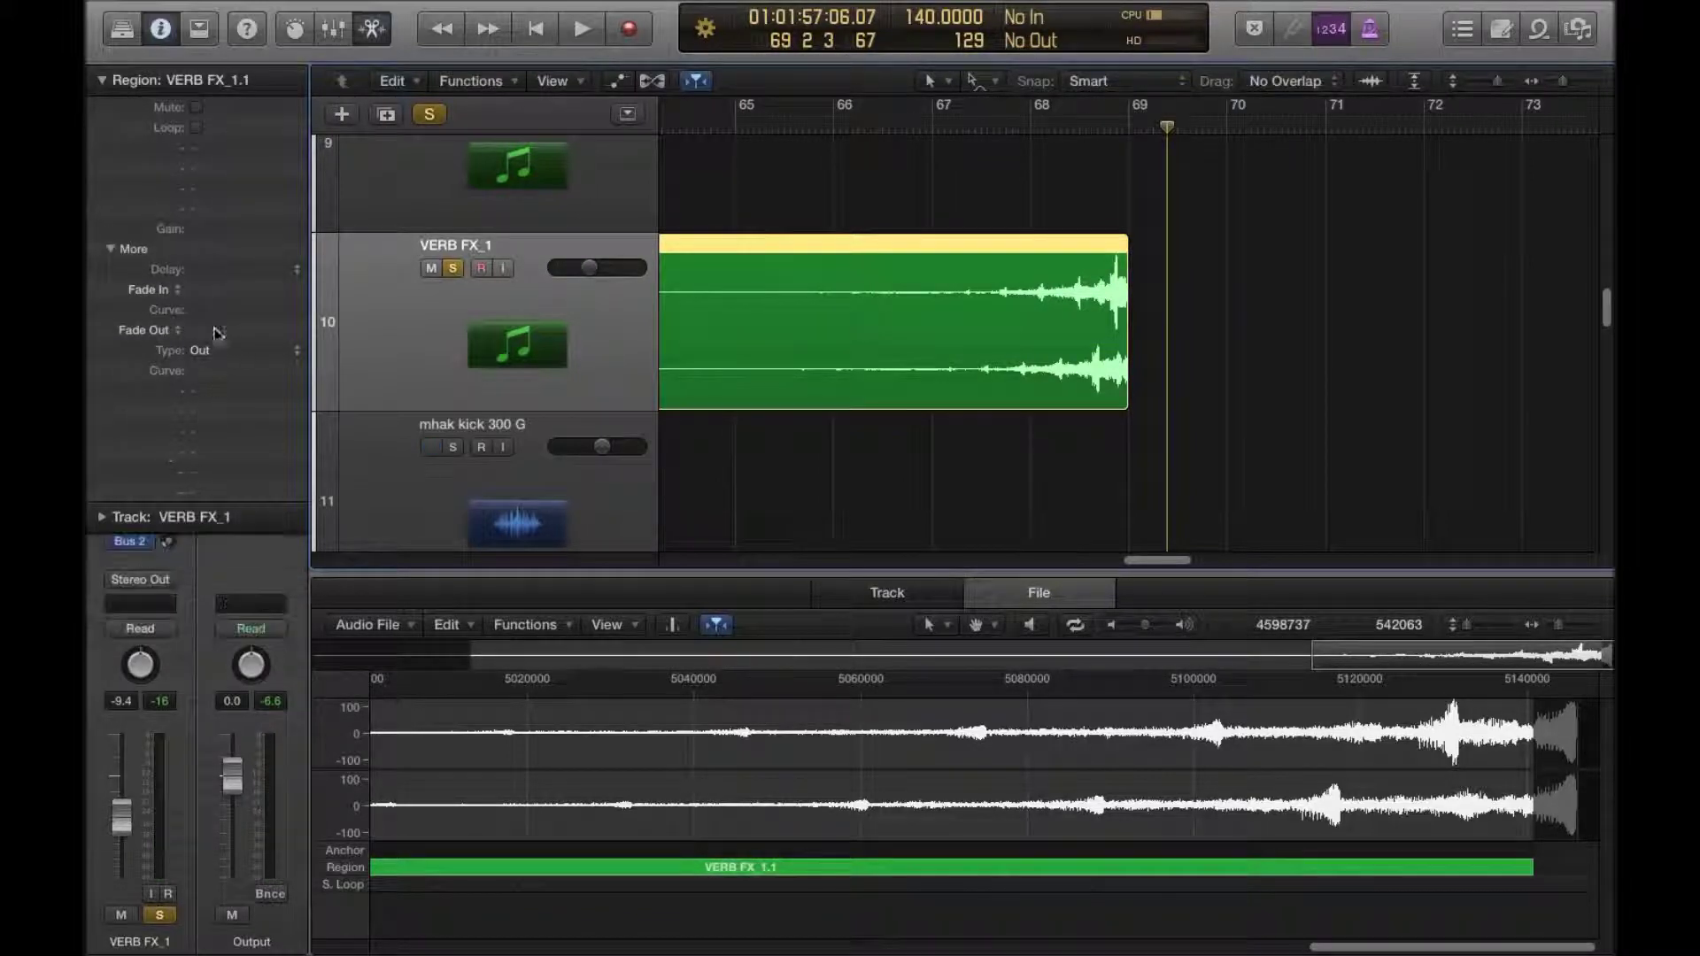
pyautogui.moveTo(210, 331); pyautogui.dragTo(210, 168)
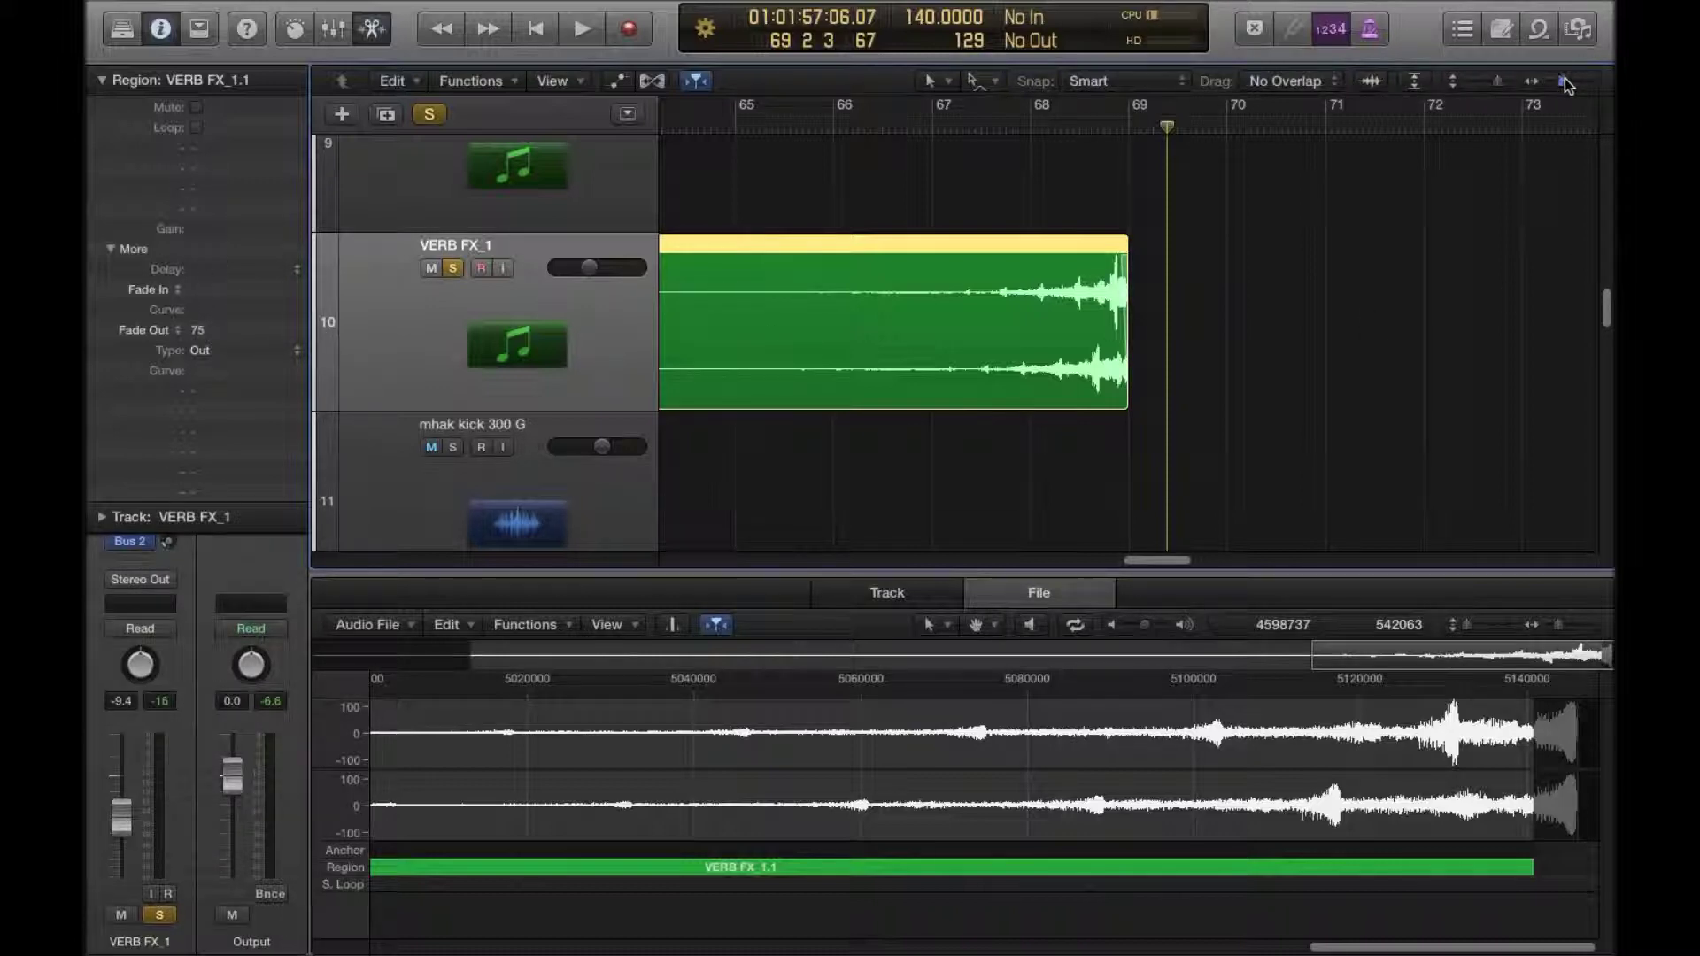
pyautogui.moveTo(1564, 81); pyautogui.dragTo(1576, 84)
pyautogui.moveTo(1133, 560); pyautogui.dragTo(1156, 562)
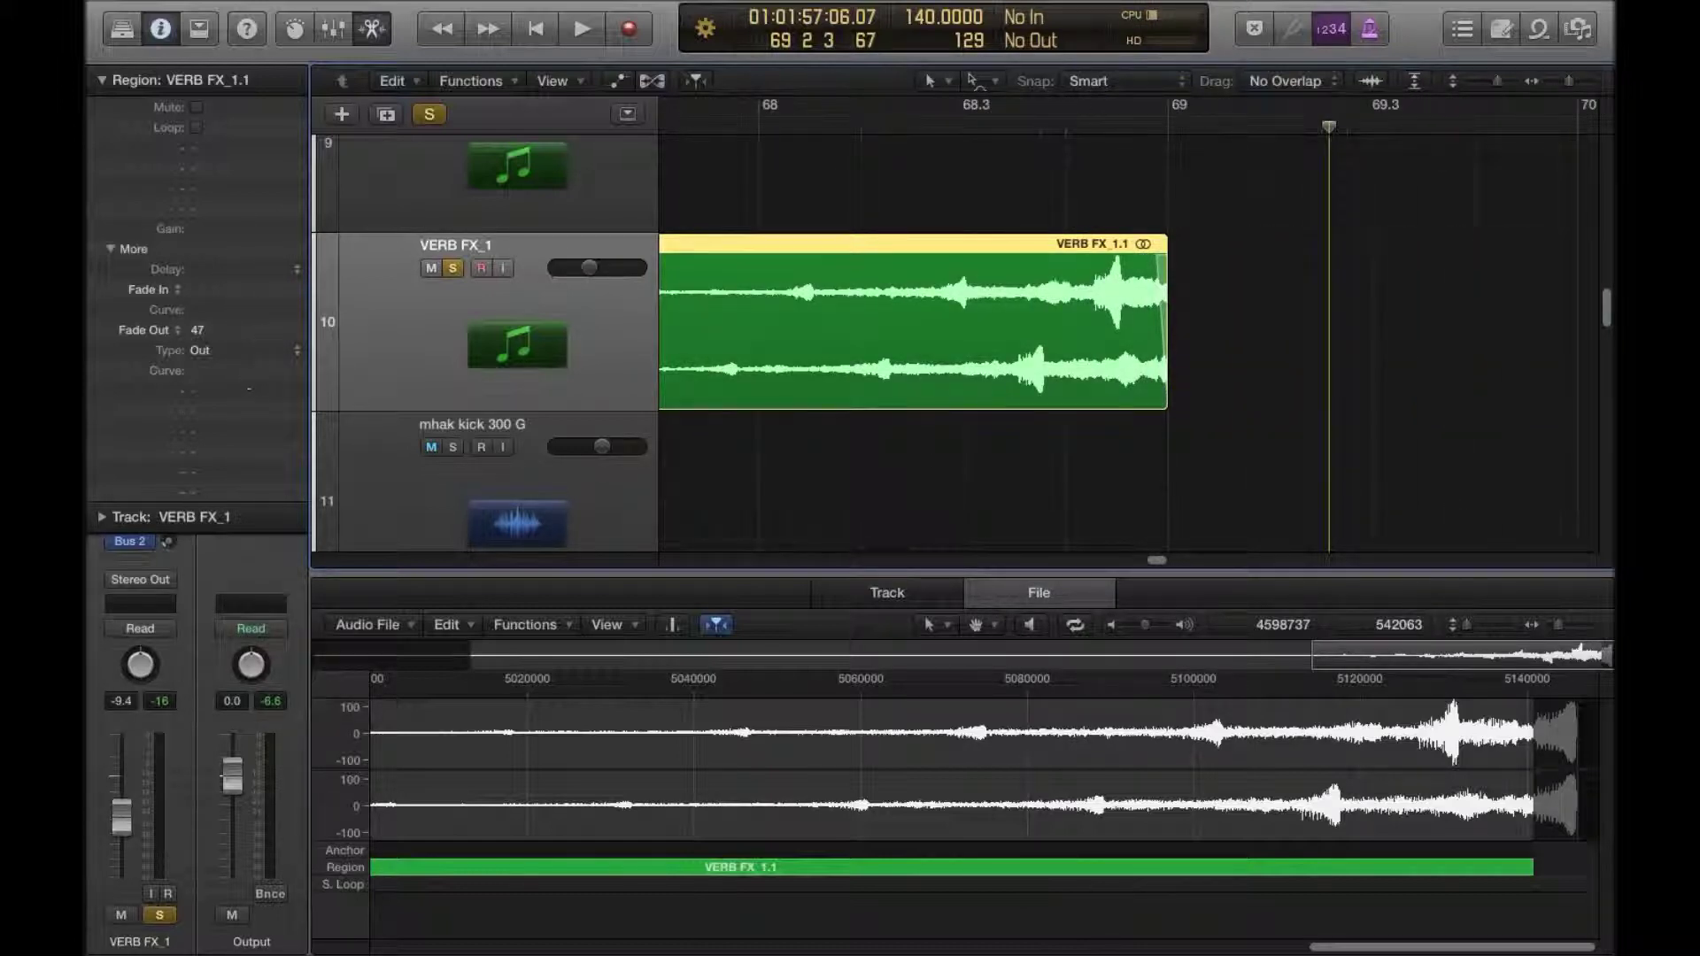
pyautogui.moveTo(197, 330); pyautogui.dragTo(198, 267)
# Step: Play the faded region ending from just after bar 68 to past bar 69, and collapse the region parameters
pyautogui.click(789, 140)
pyautogui.click(786, 124)
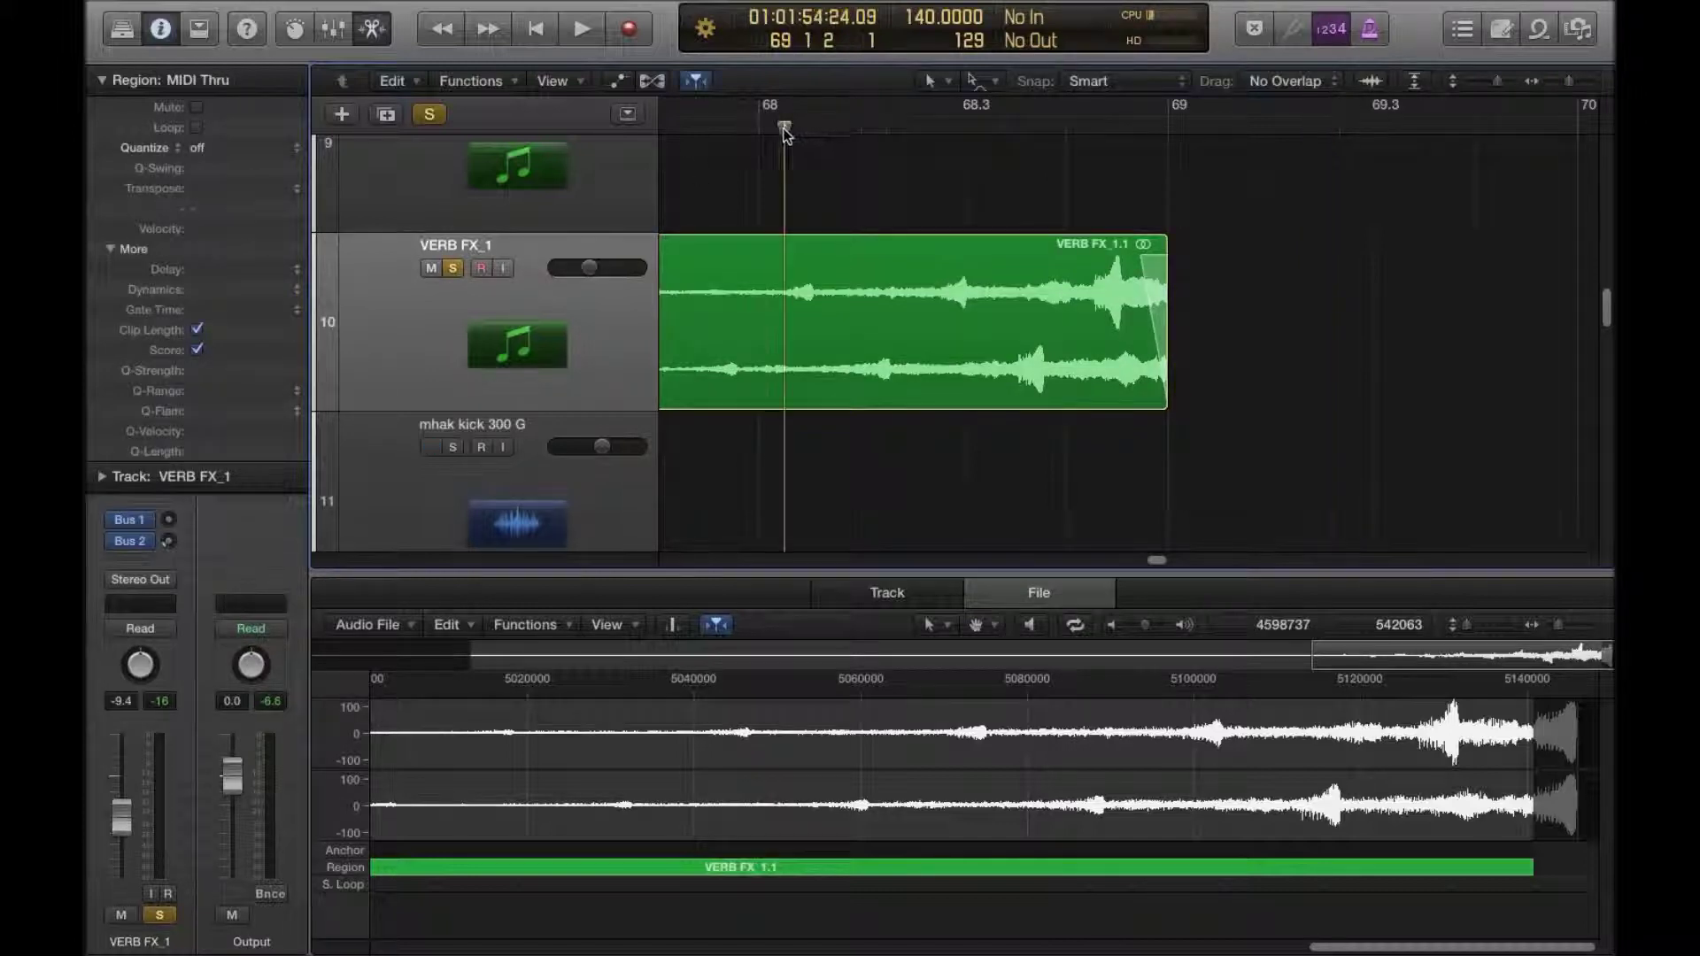
pyautogui.press('space')
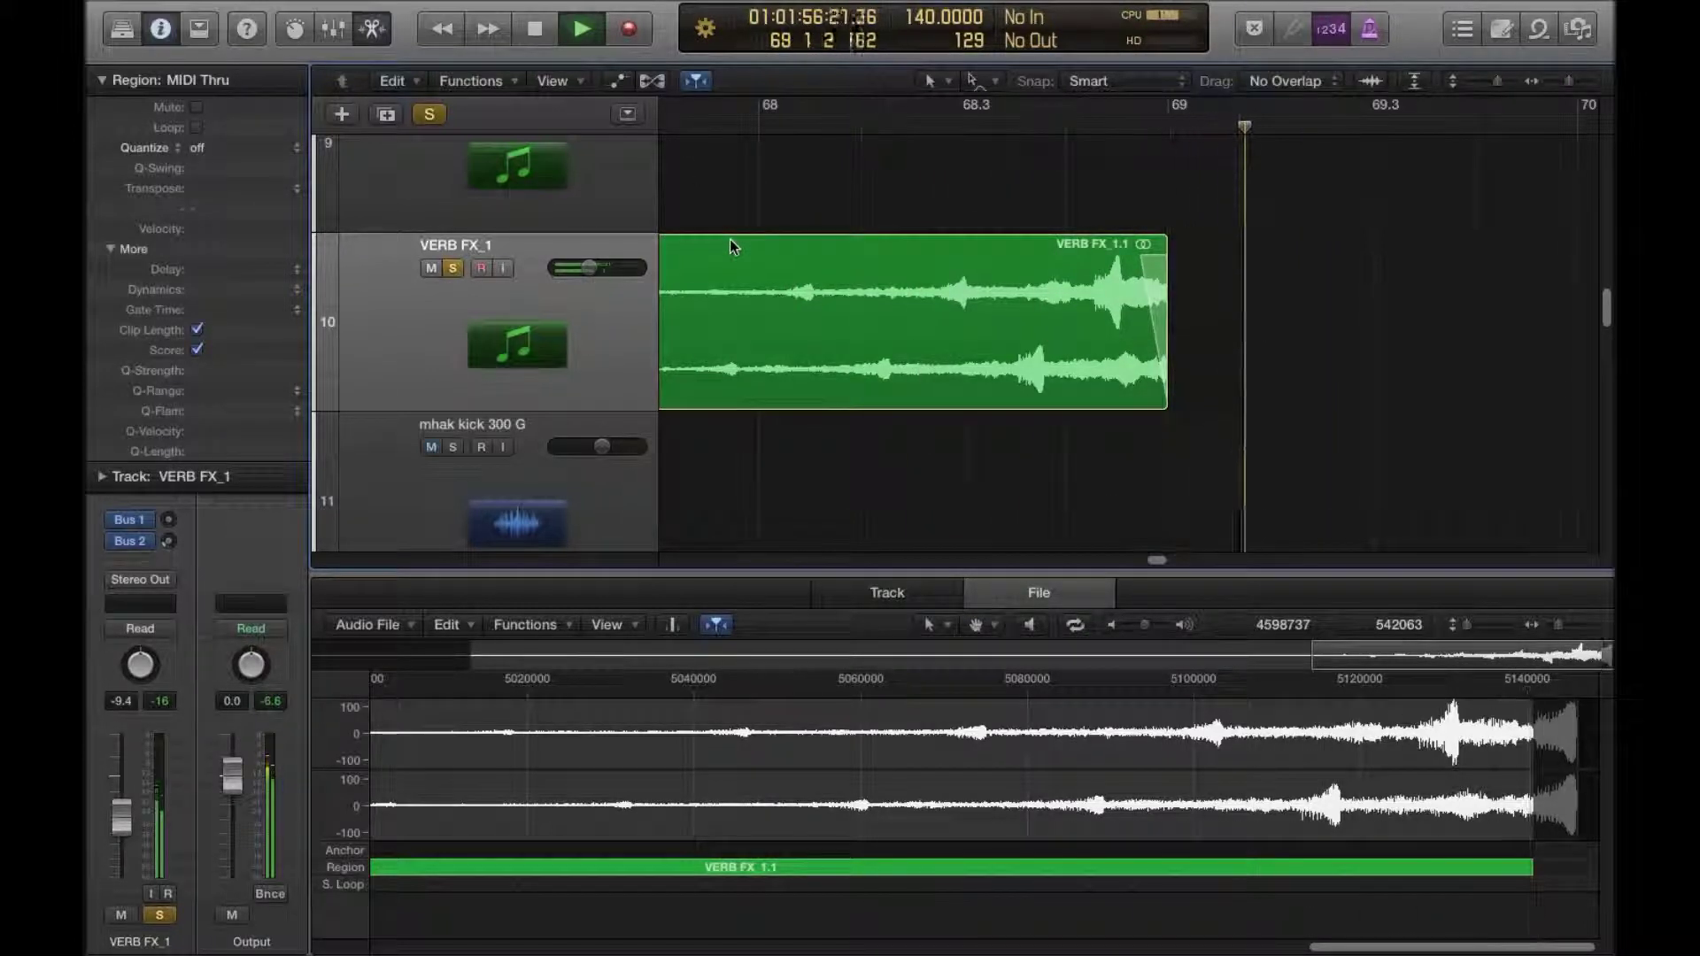
pyautogui.press('space')
pyautogui.click(101, 80)
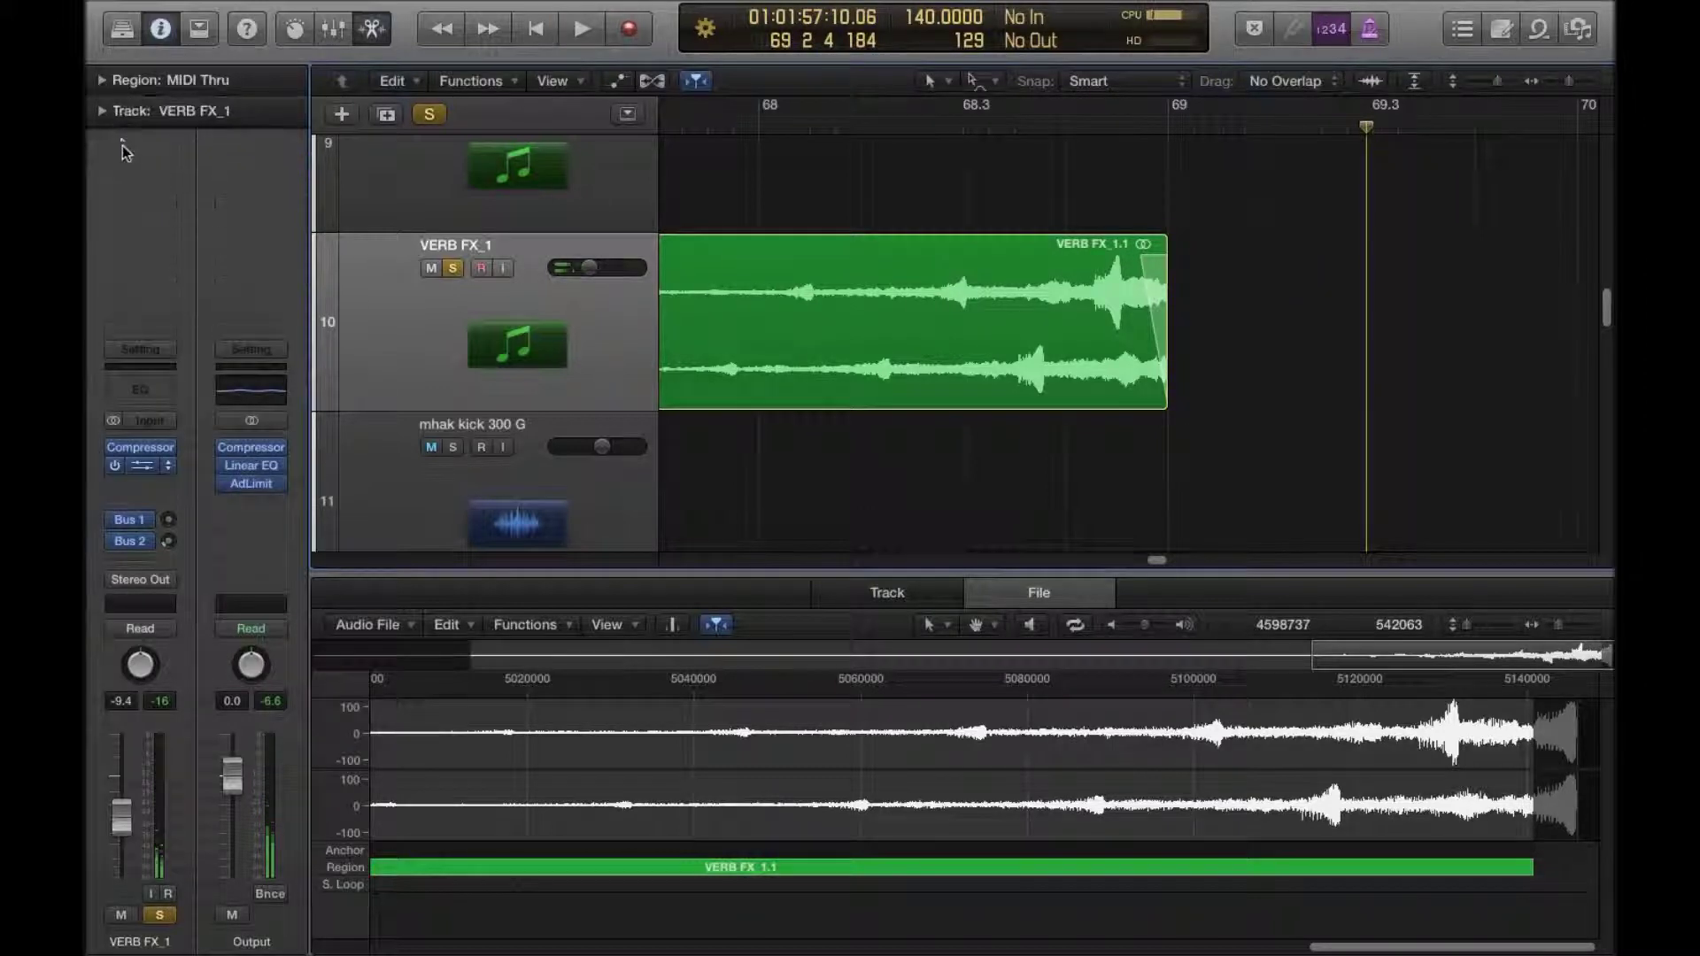
# Step: Turn off solo on the VERB FX_1 track and bring the whole arrangement back into view from track 1
pyautogui.moveTo(1570, 83); pyautogui.dragTo(1536, 86)
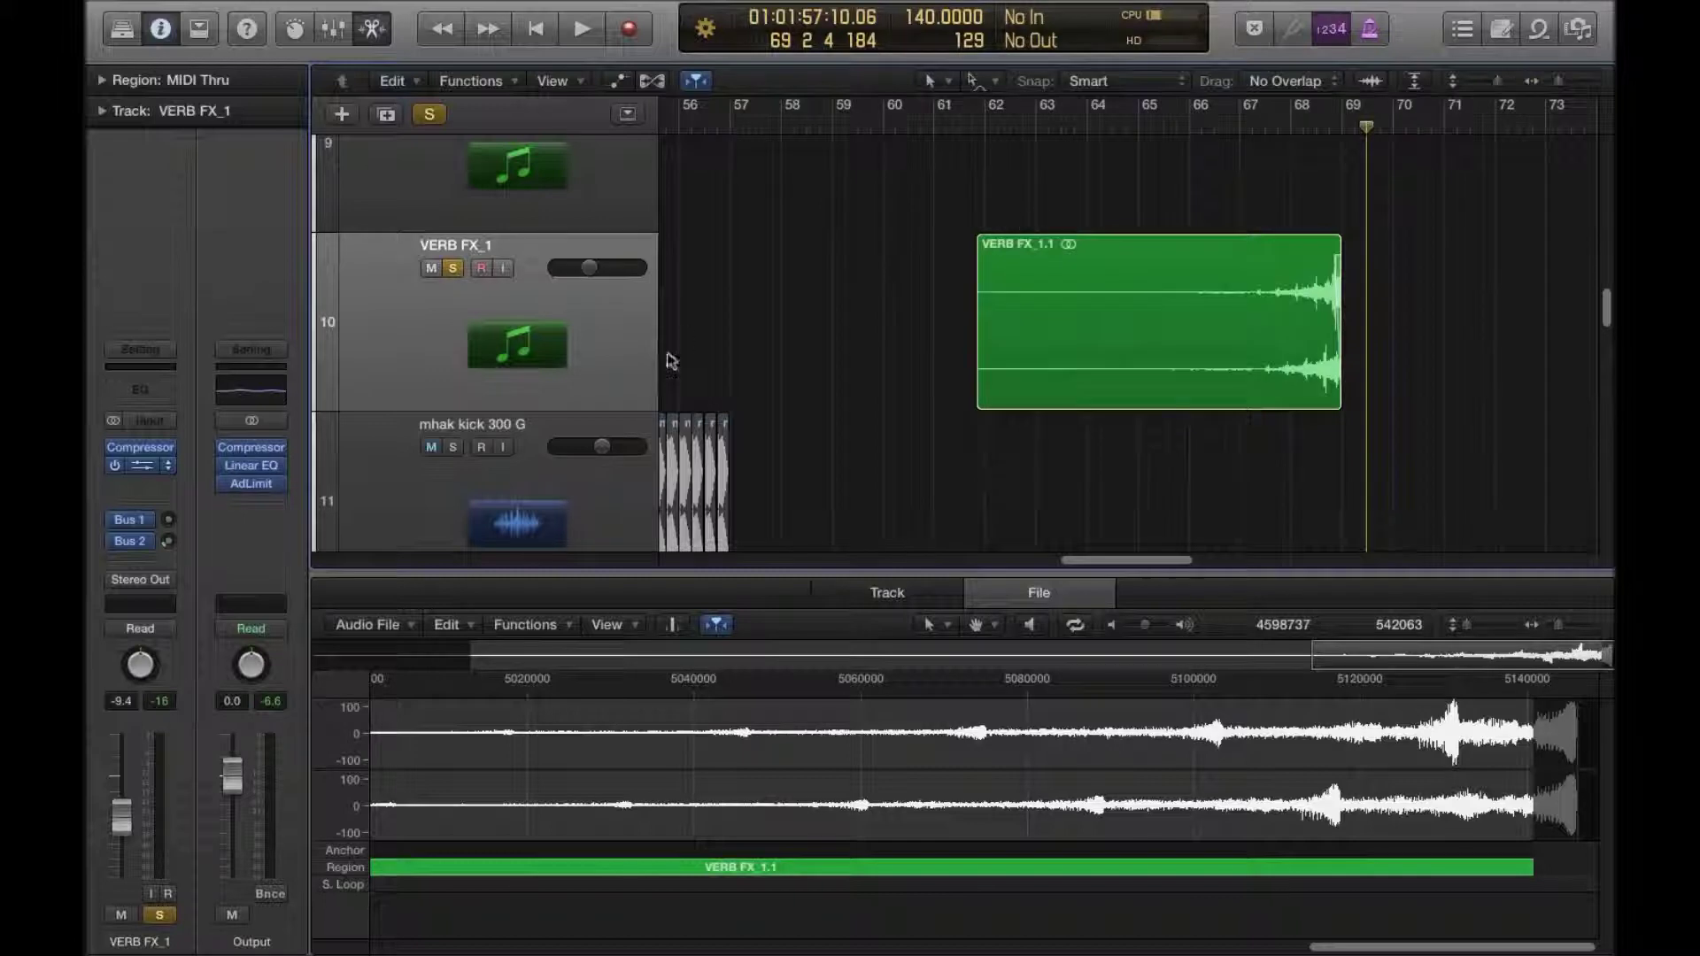
pyautogui.click(454, 268)
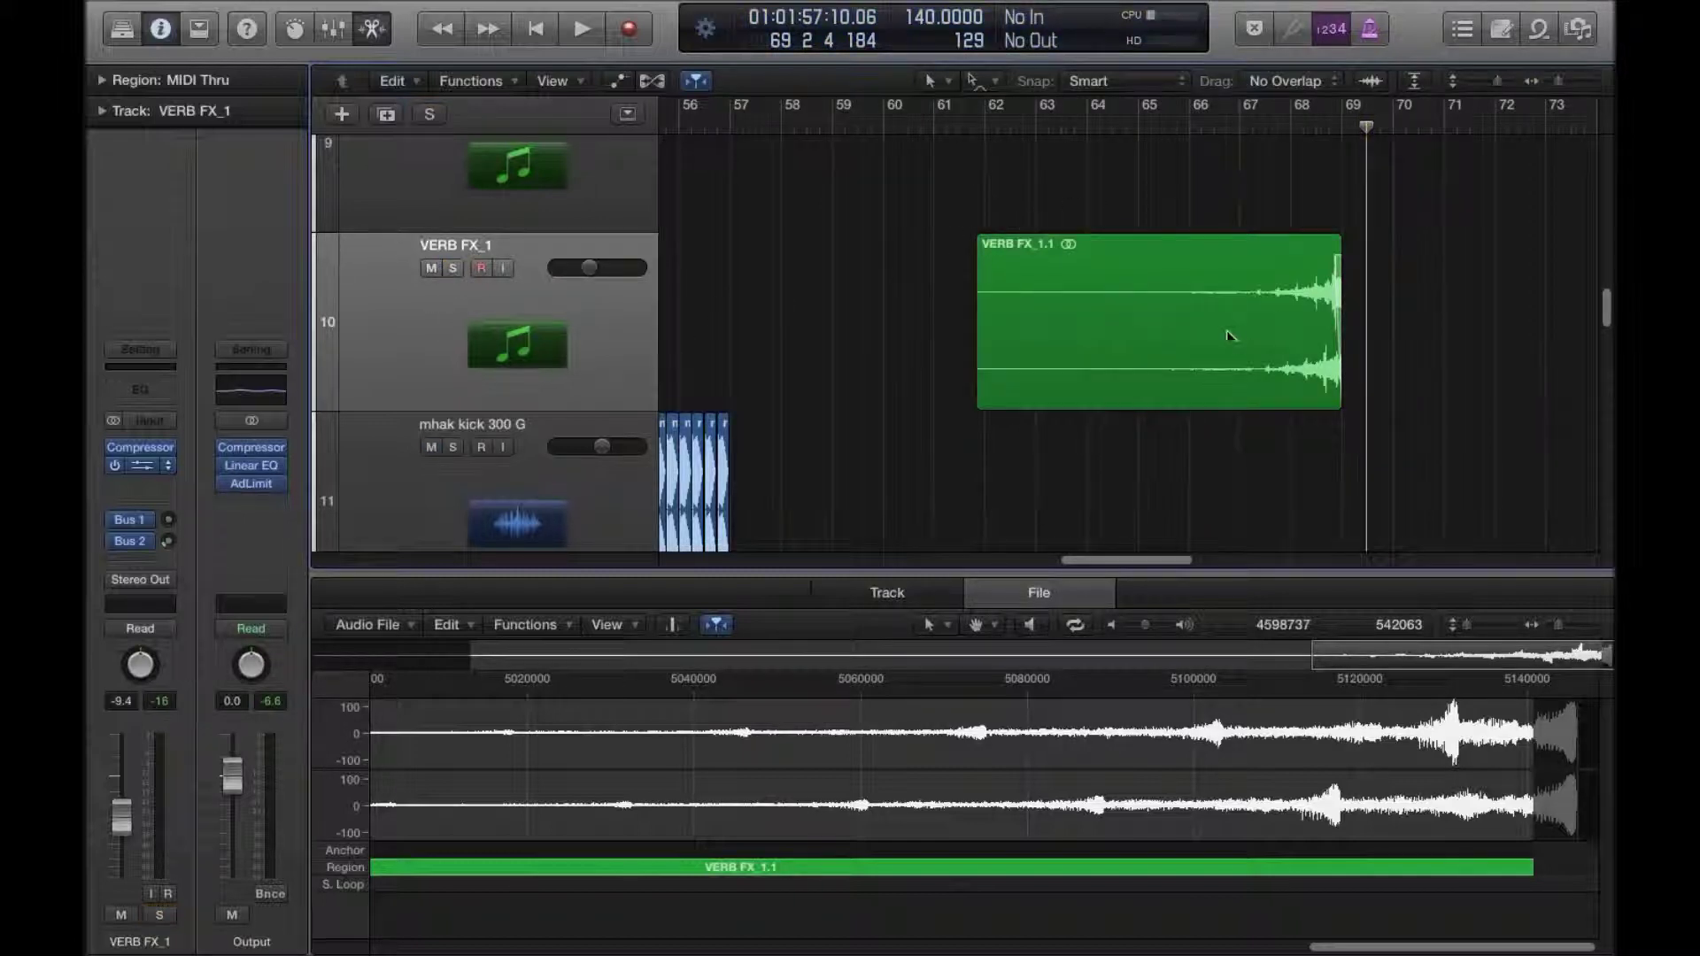
pyautogui.moveTo(1496, 86); pyautogui.dragTo(1545, 84)
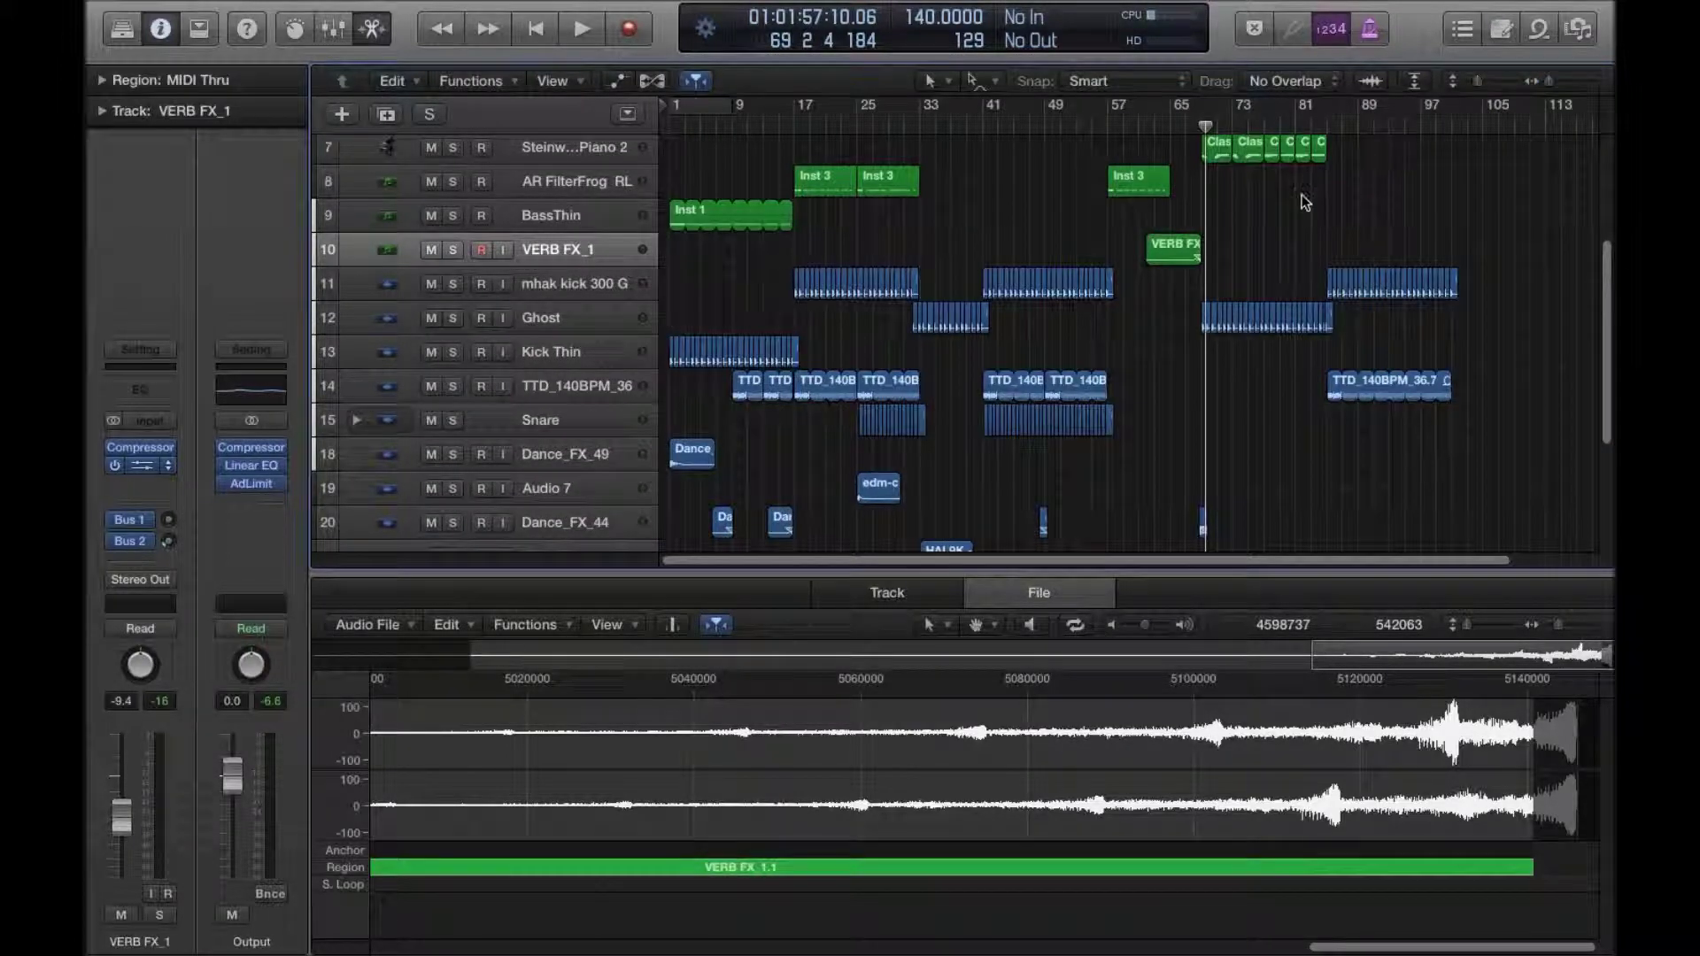
pyautogui.scroll(5, 1309, 199)
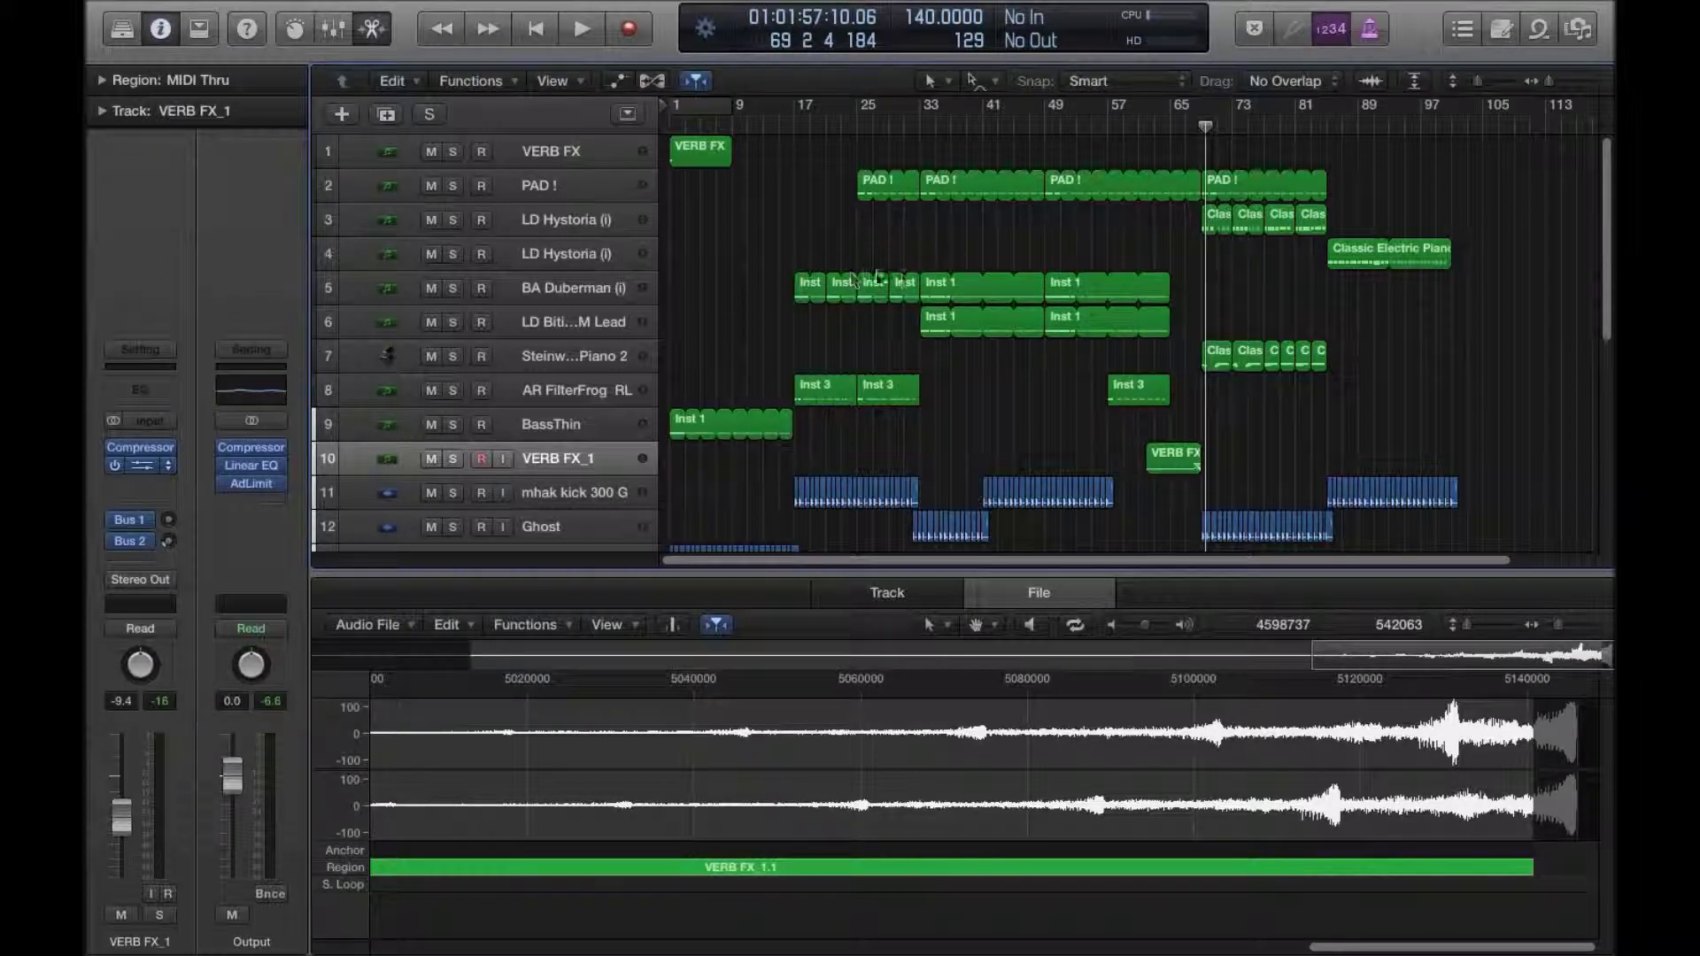
# Step: Return the playhead to bar 1, close the audio editor, and enlarge the timeline to show about bars 1 to 46
pyautogui.moveTo(1205, 127); pyautogui.dragTo(615, 133)
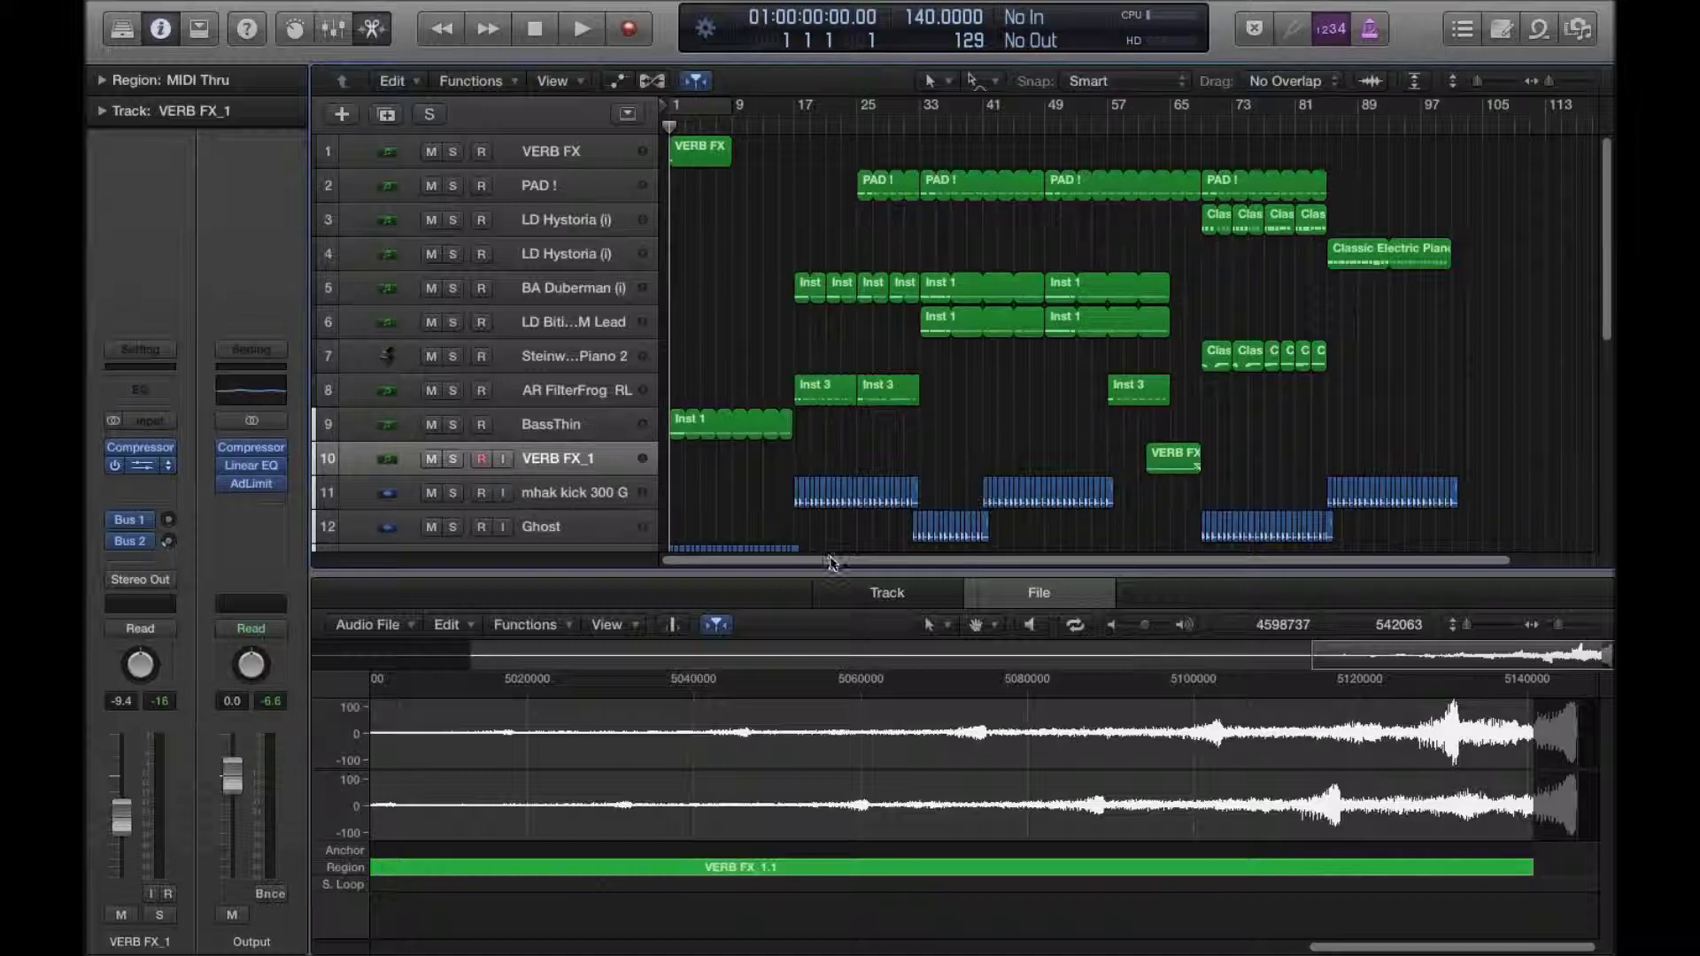
pyautogui.press('e')
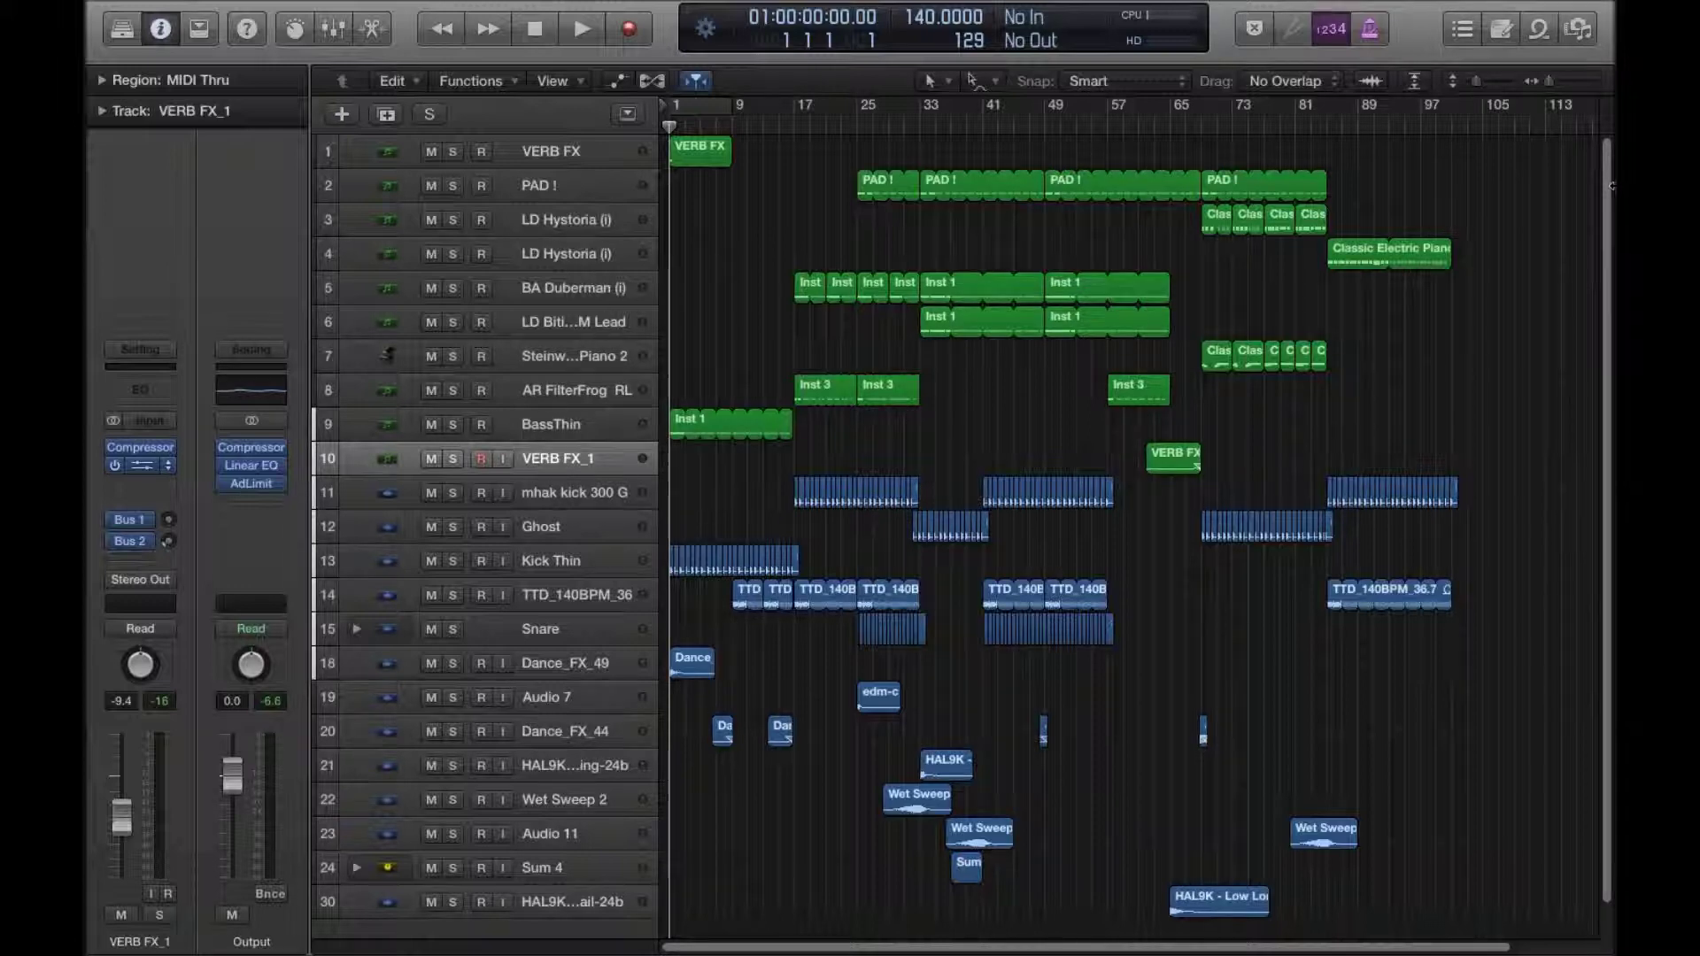
pyautogui.moveTo(1551, 79); pyautogui.dragTo(1555, 77)
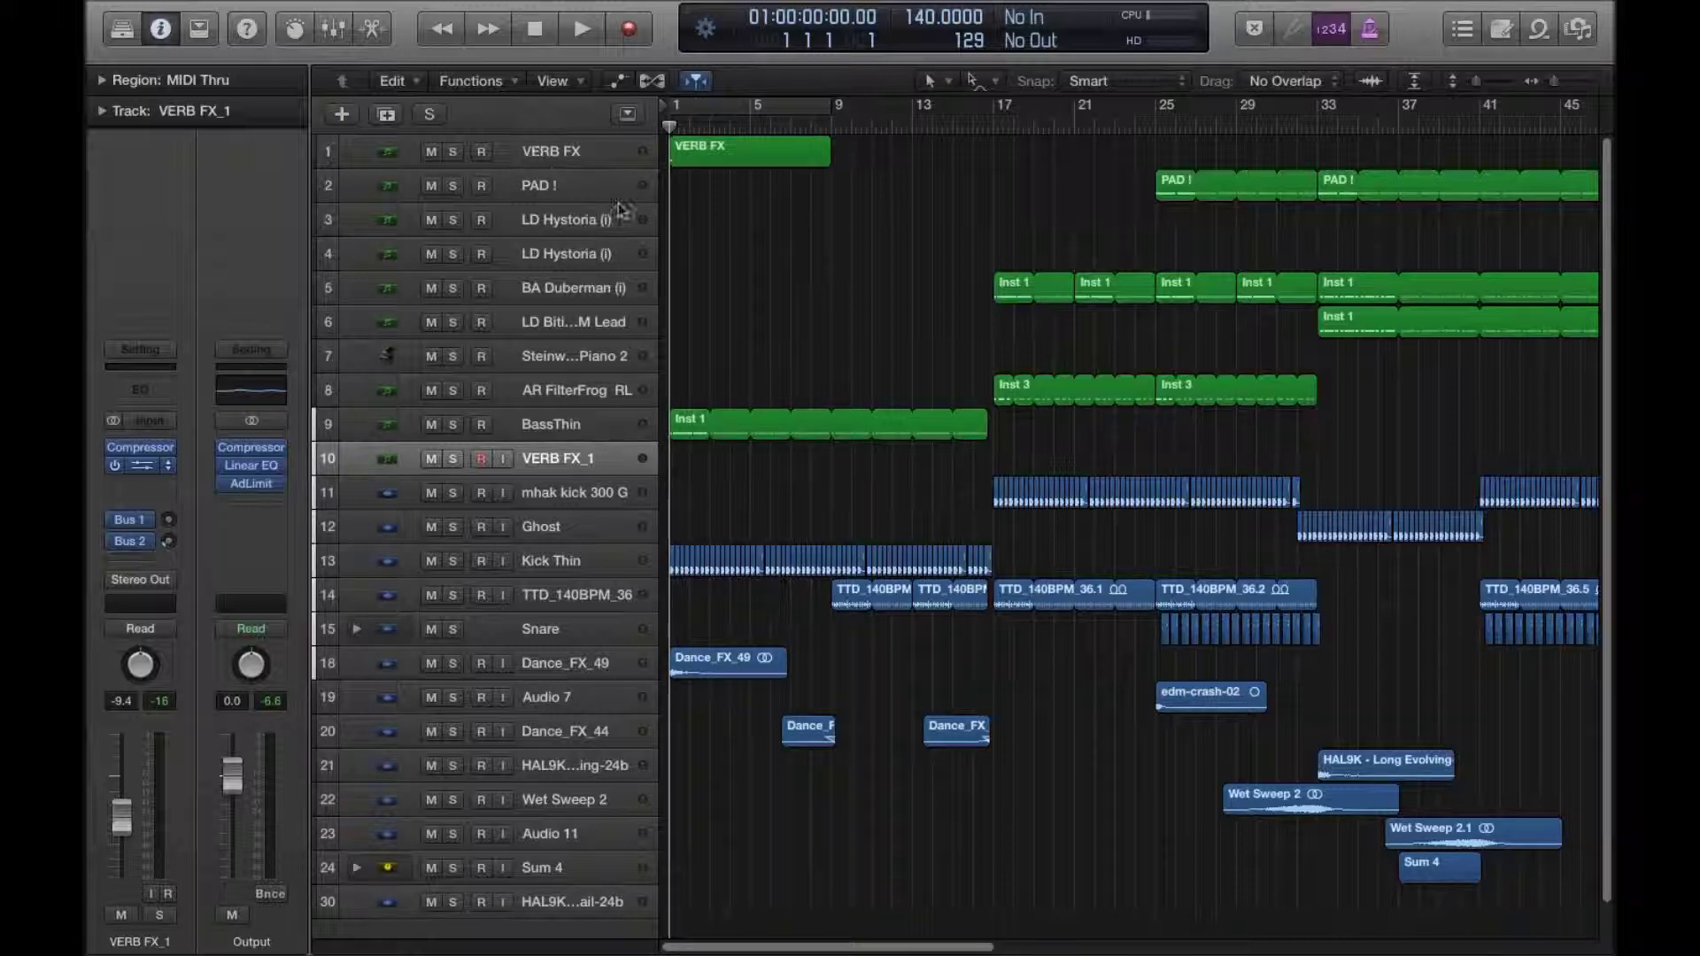
# Step: Look through the SynthMaster preset list on the VERB FX track and close the instrument window
pyautogui.click(575, 145)
pyautogui.click(128, 420)
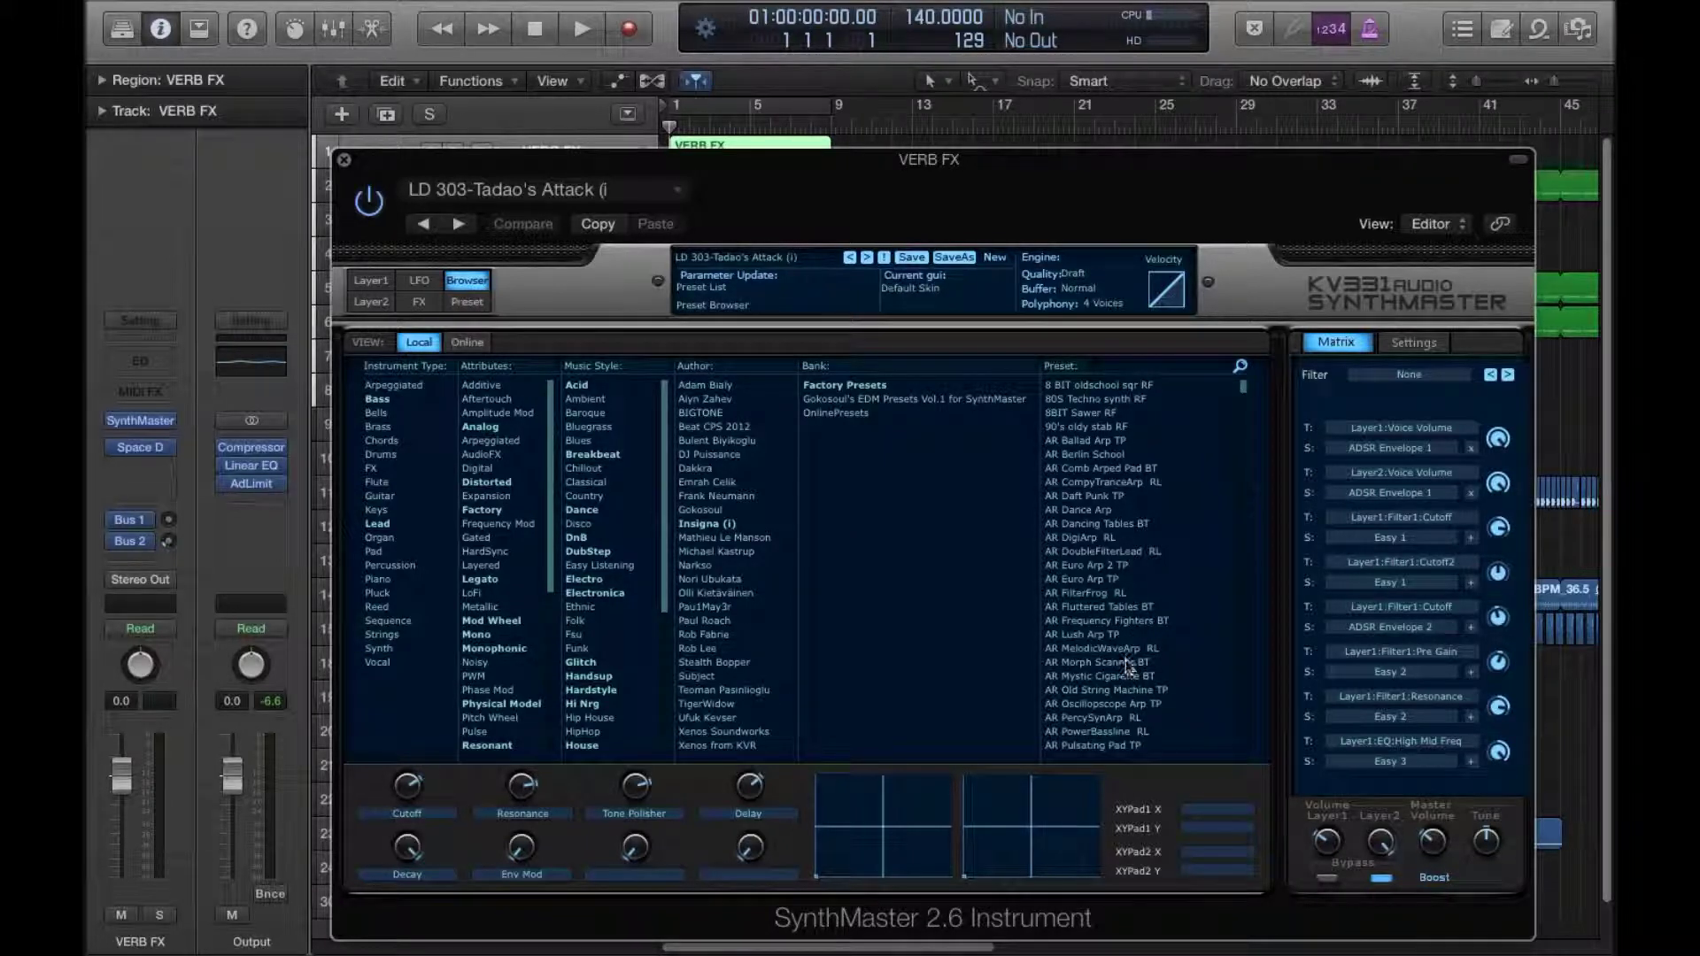
pyautogui.scroll(-10, 1128, 664)
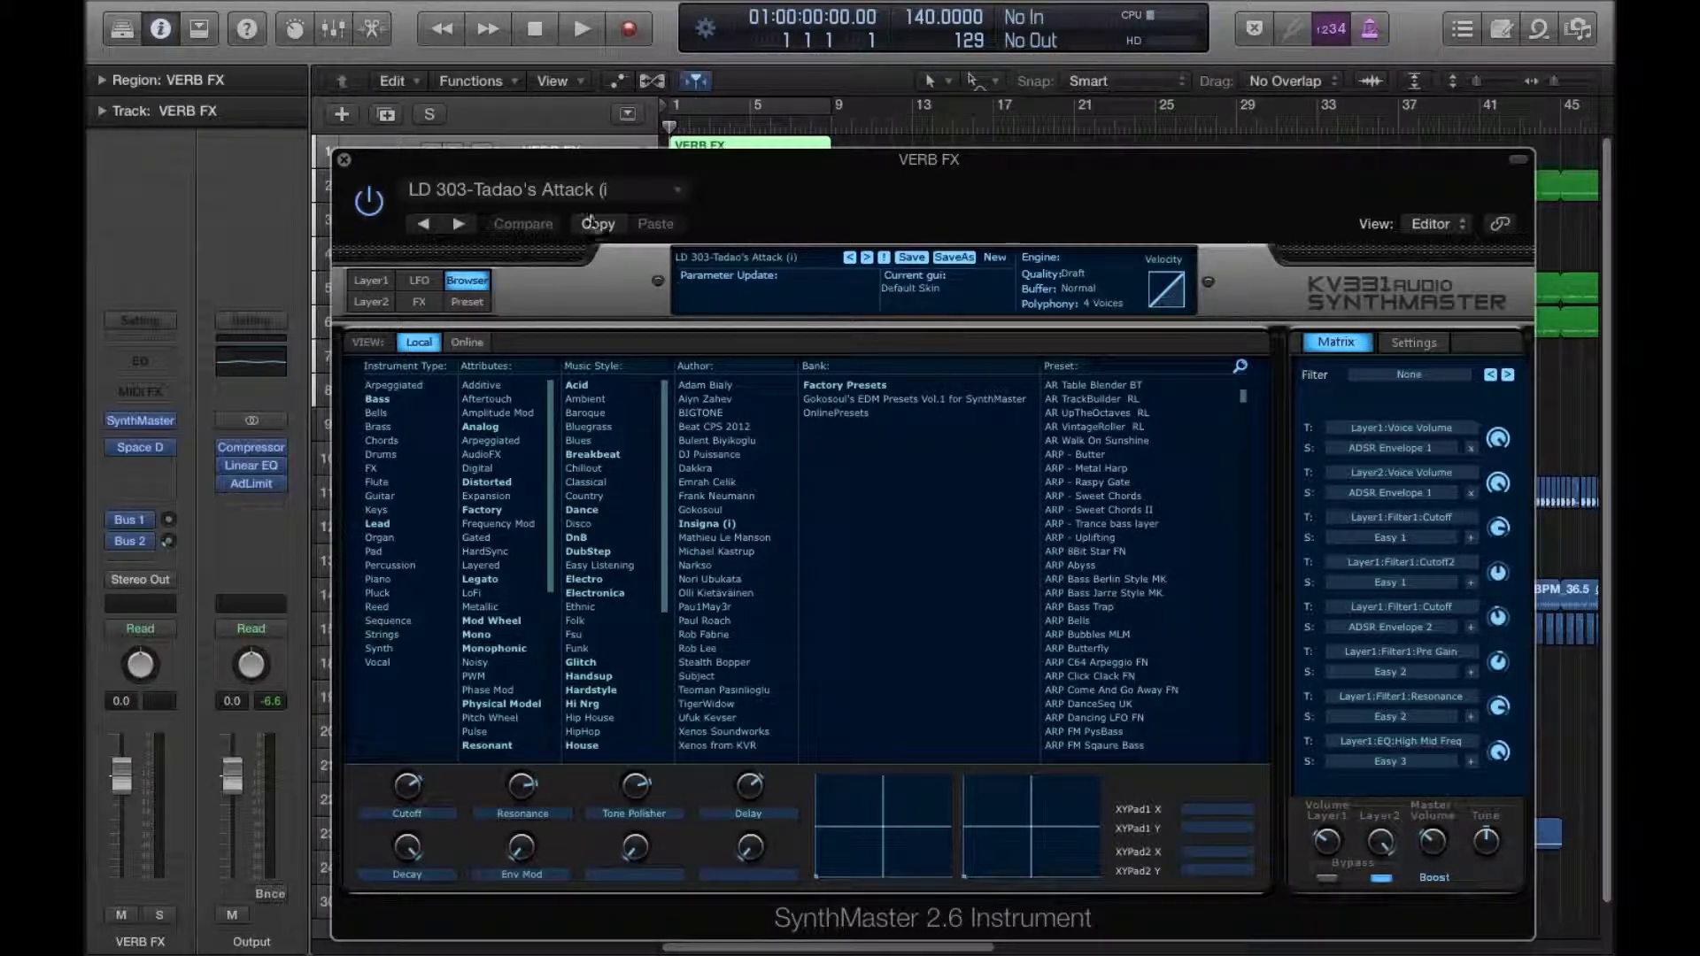
pyautogui.click(344, 161)
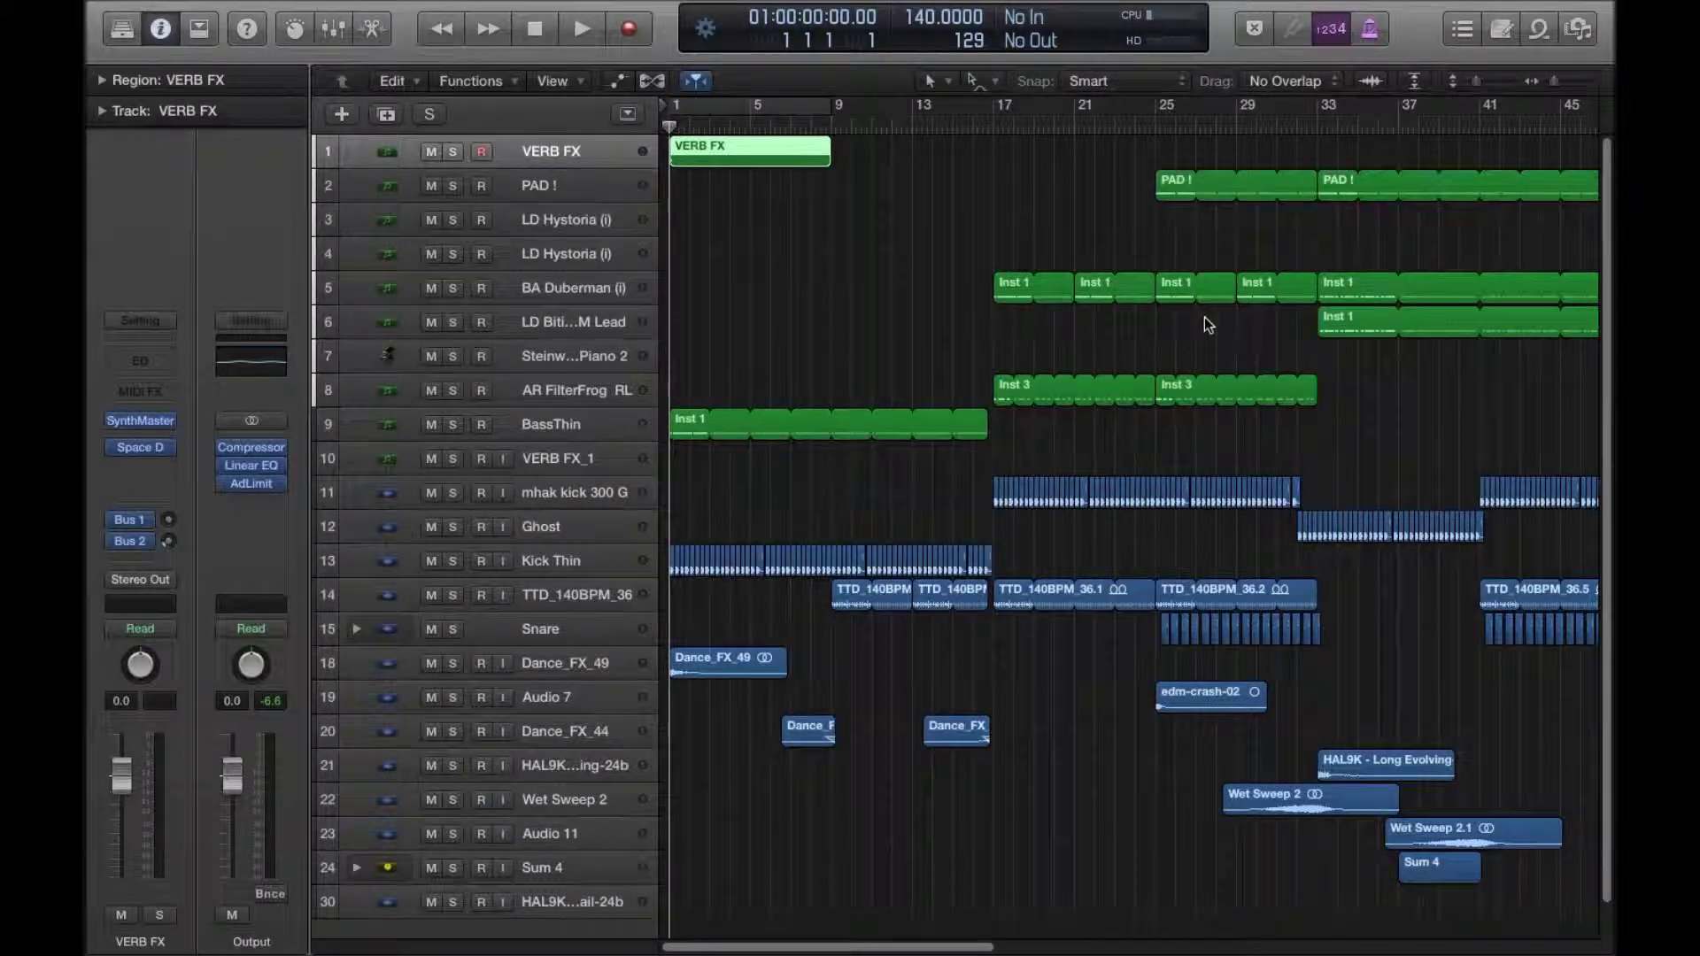
# Step: Mute the VERB FX track and play the arrangement from about bar 8 to bar 10
pyautogui.click(432, 152)
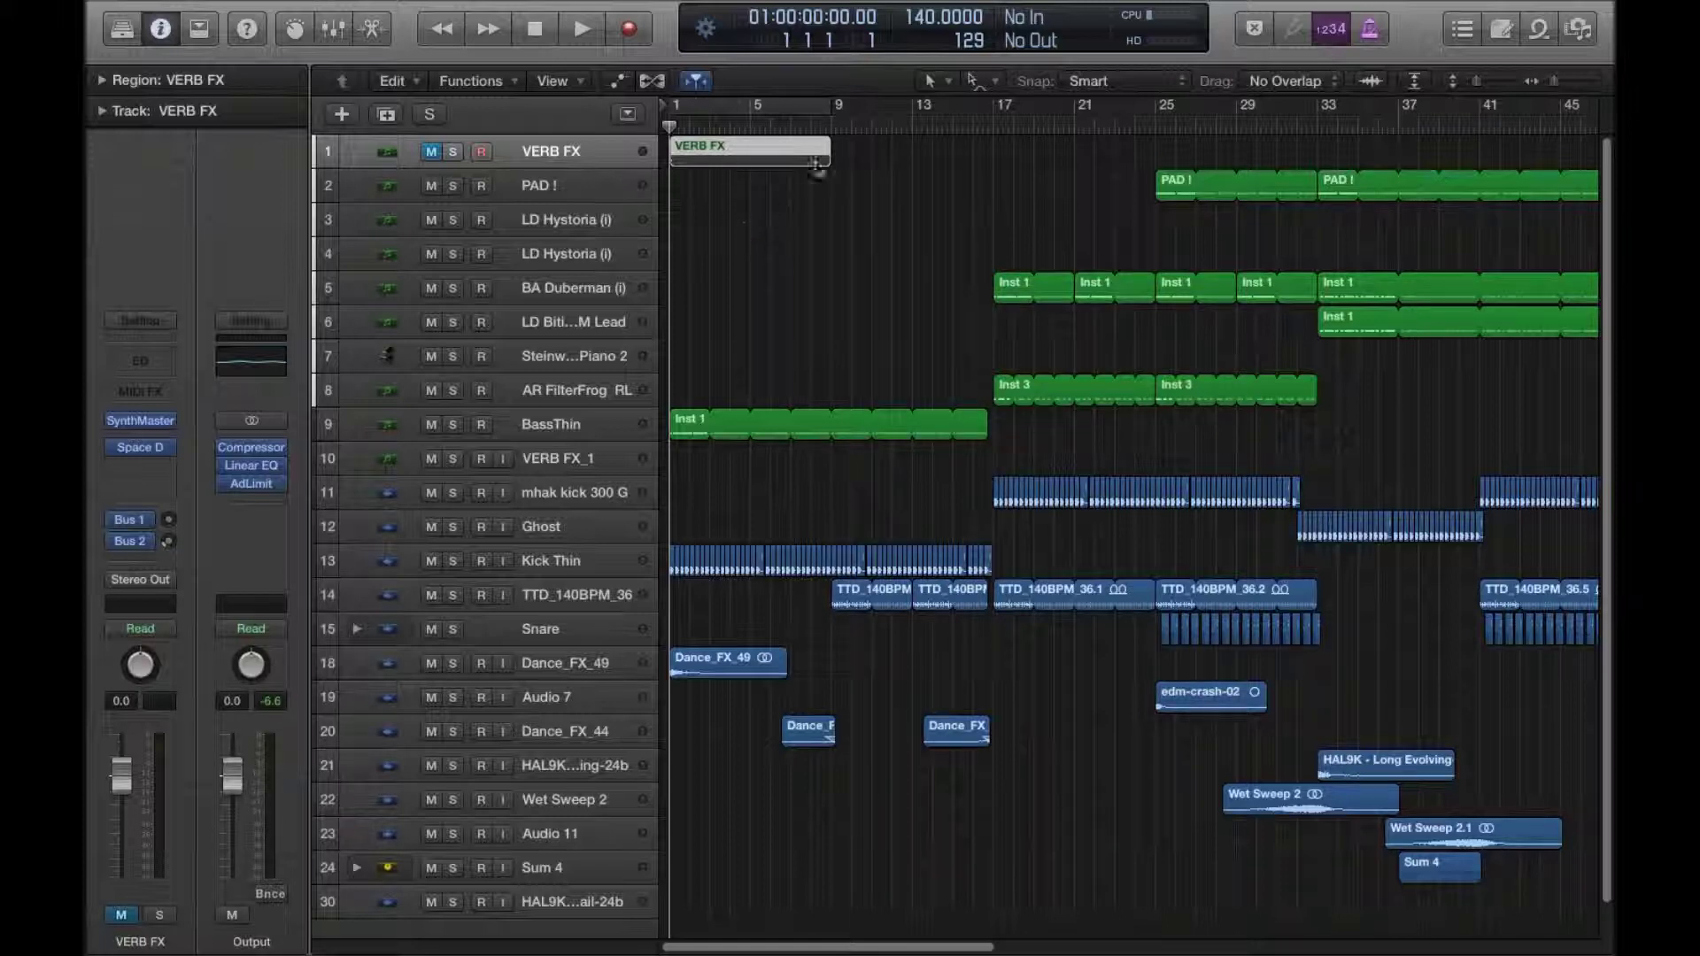
pyautogui.click(811, 125)
pyautogui.press('space')
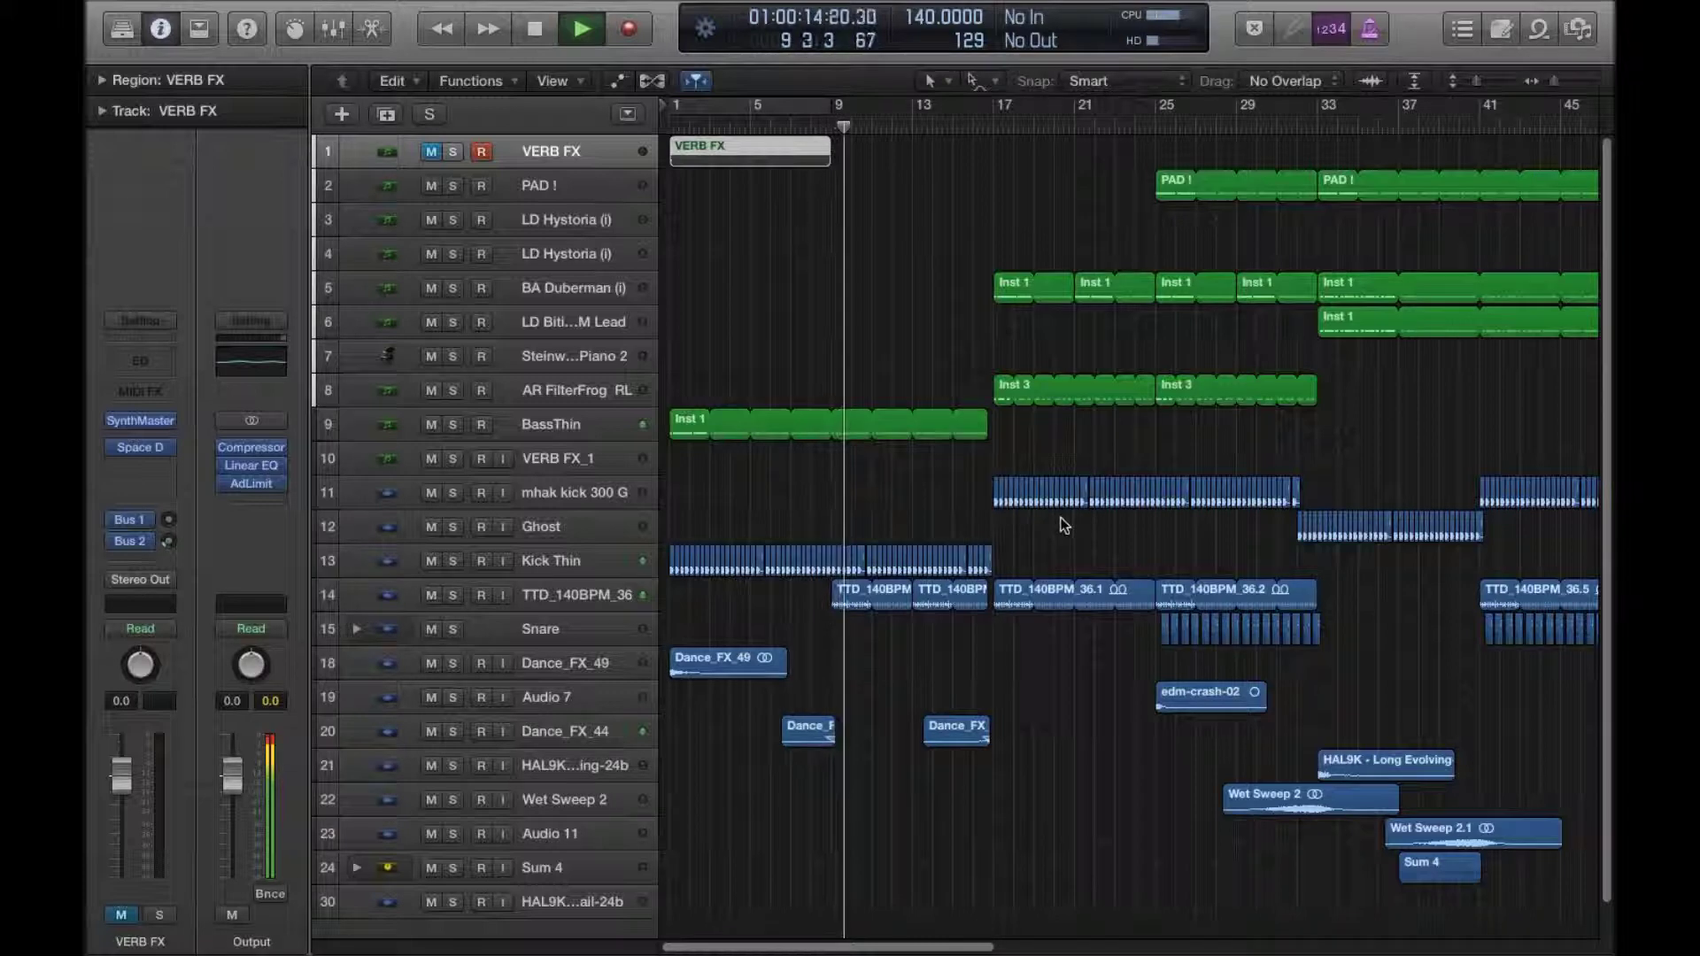
pyautogui.press('space')
pyautogui.click(1049, 722)
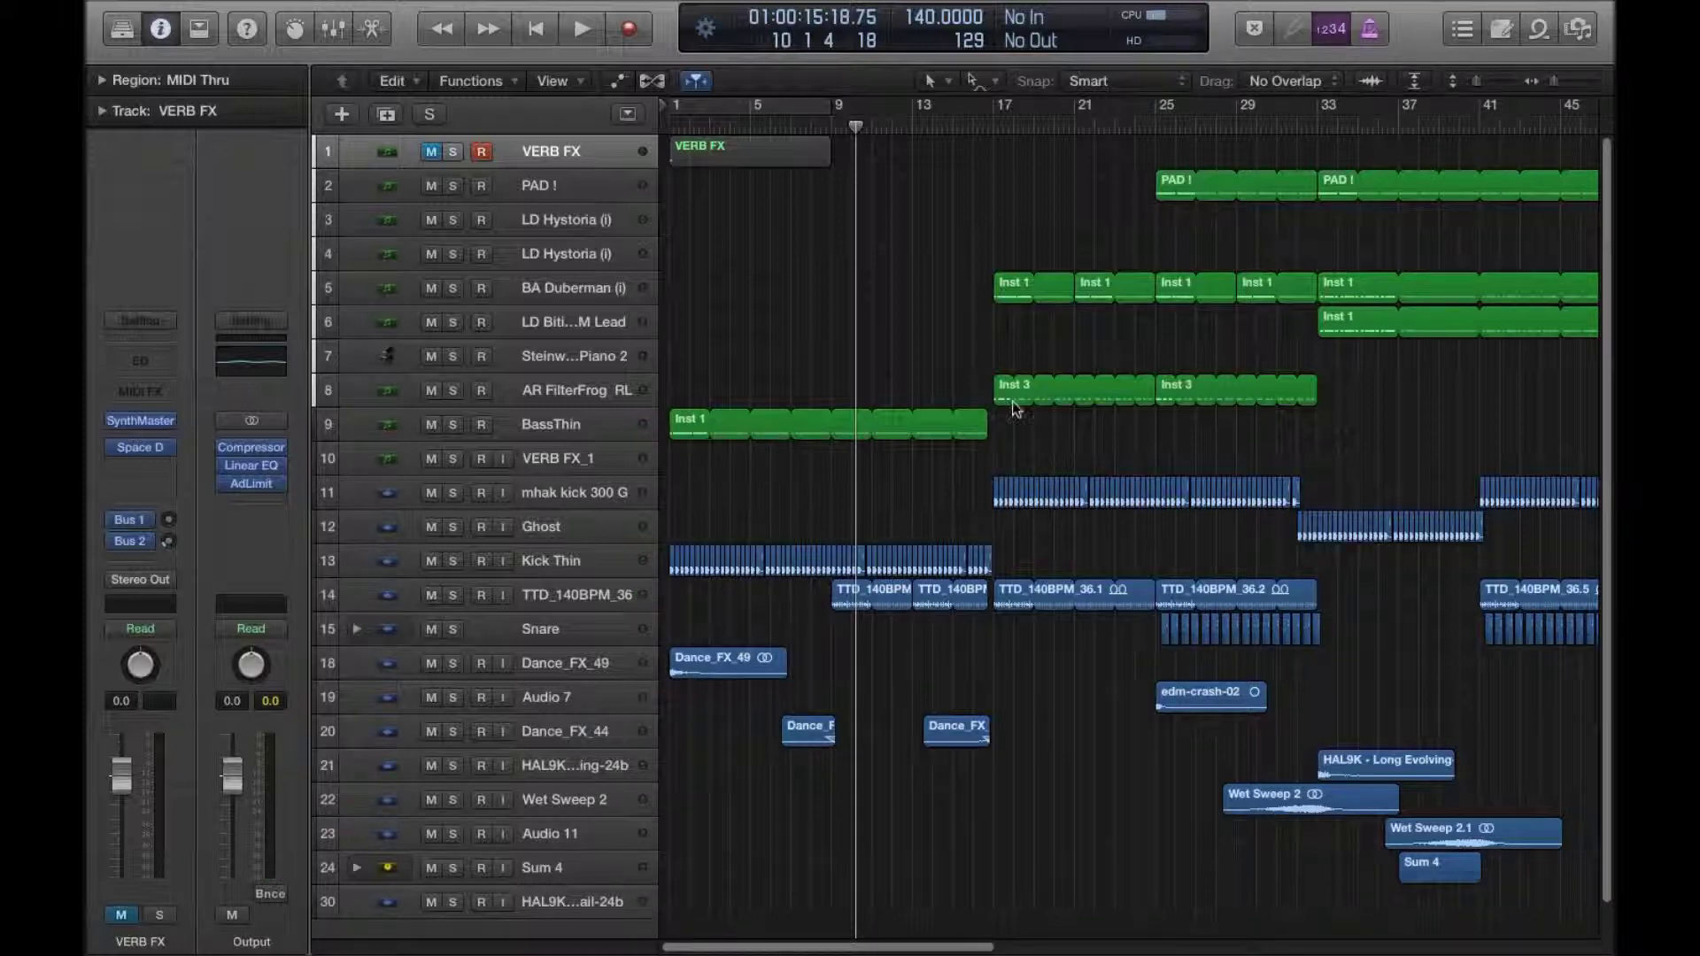
# Step: Play the intro from about bar 2, skip ahead to about bar 12, and continue listening until bar 43
pyautogui.click(970, 127)
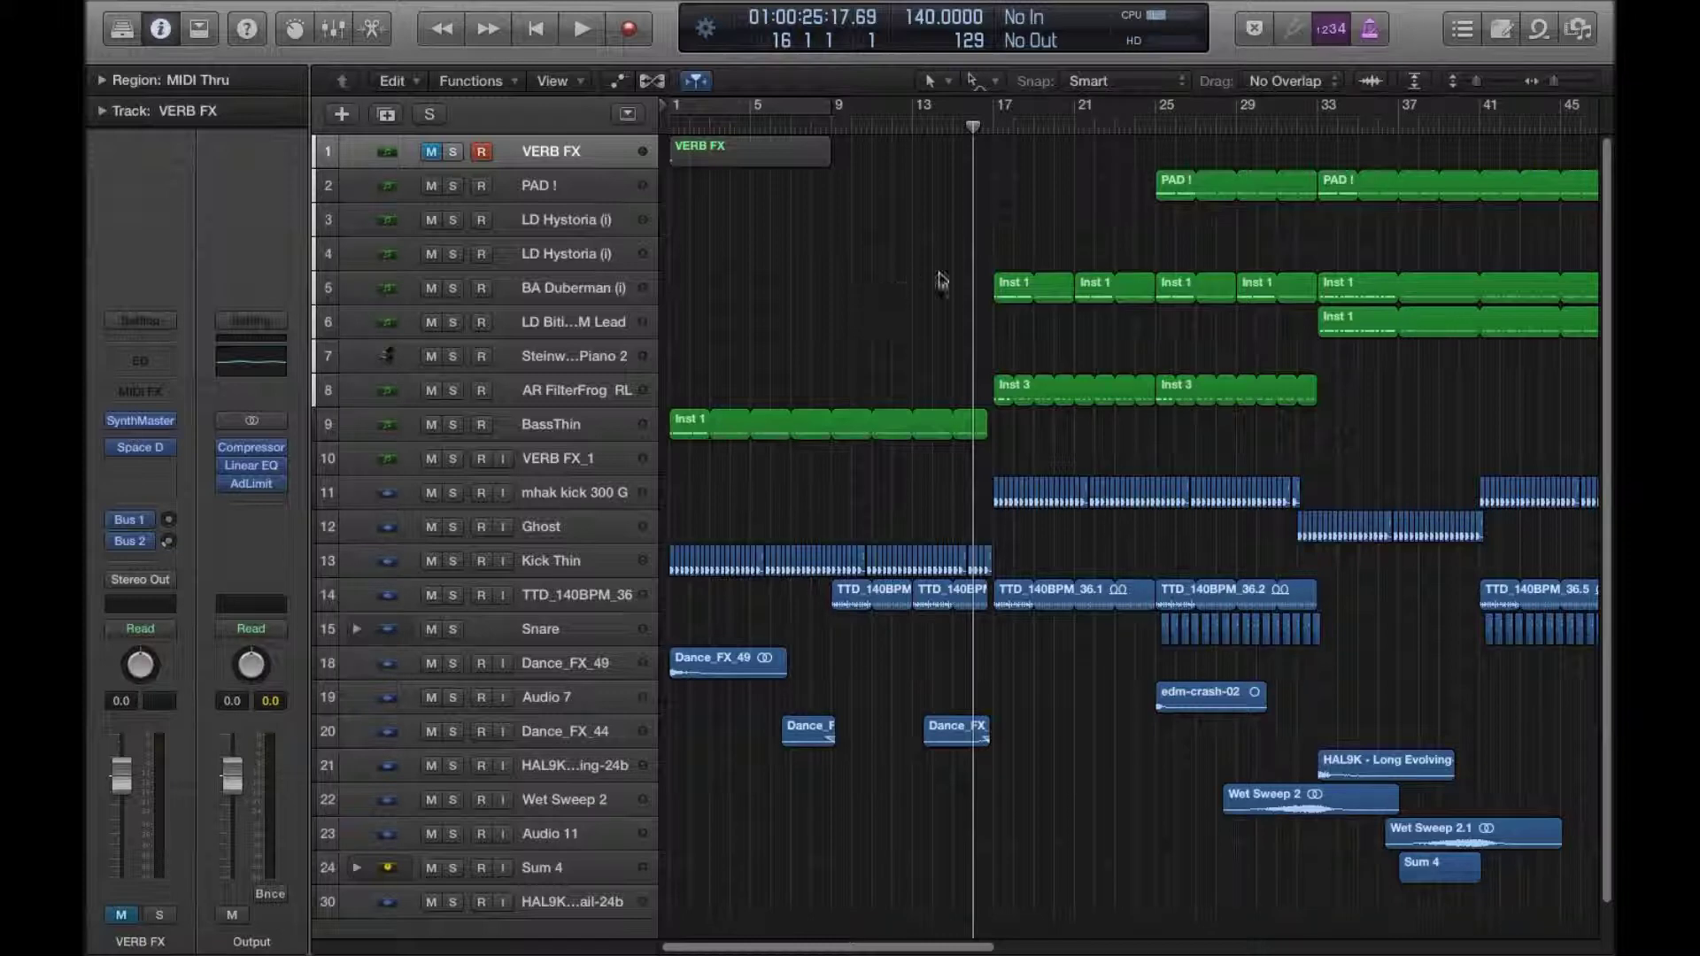
pyautogui.click(698, 125)
pyautogui.press('space')
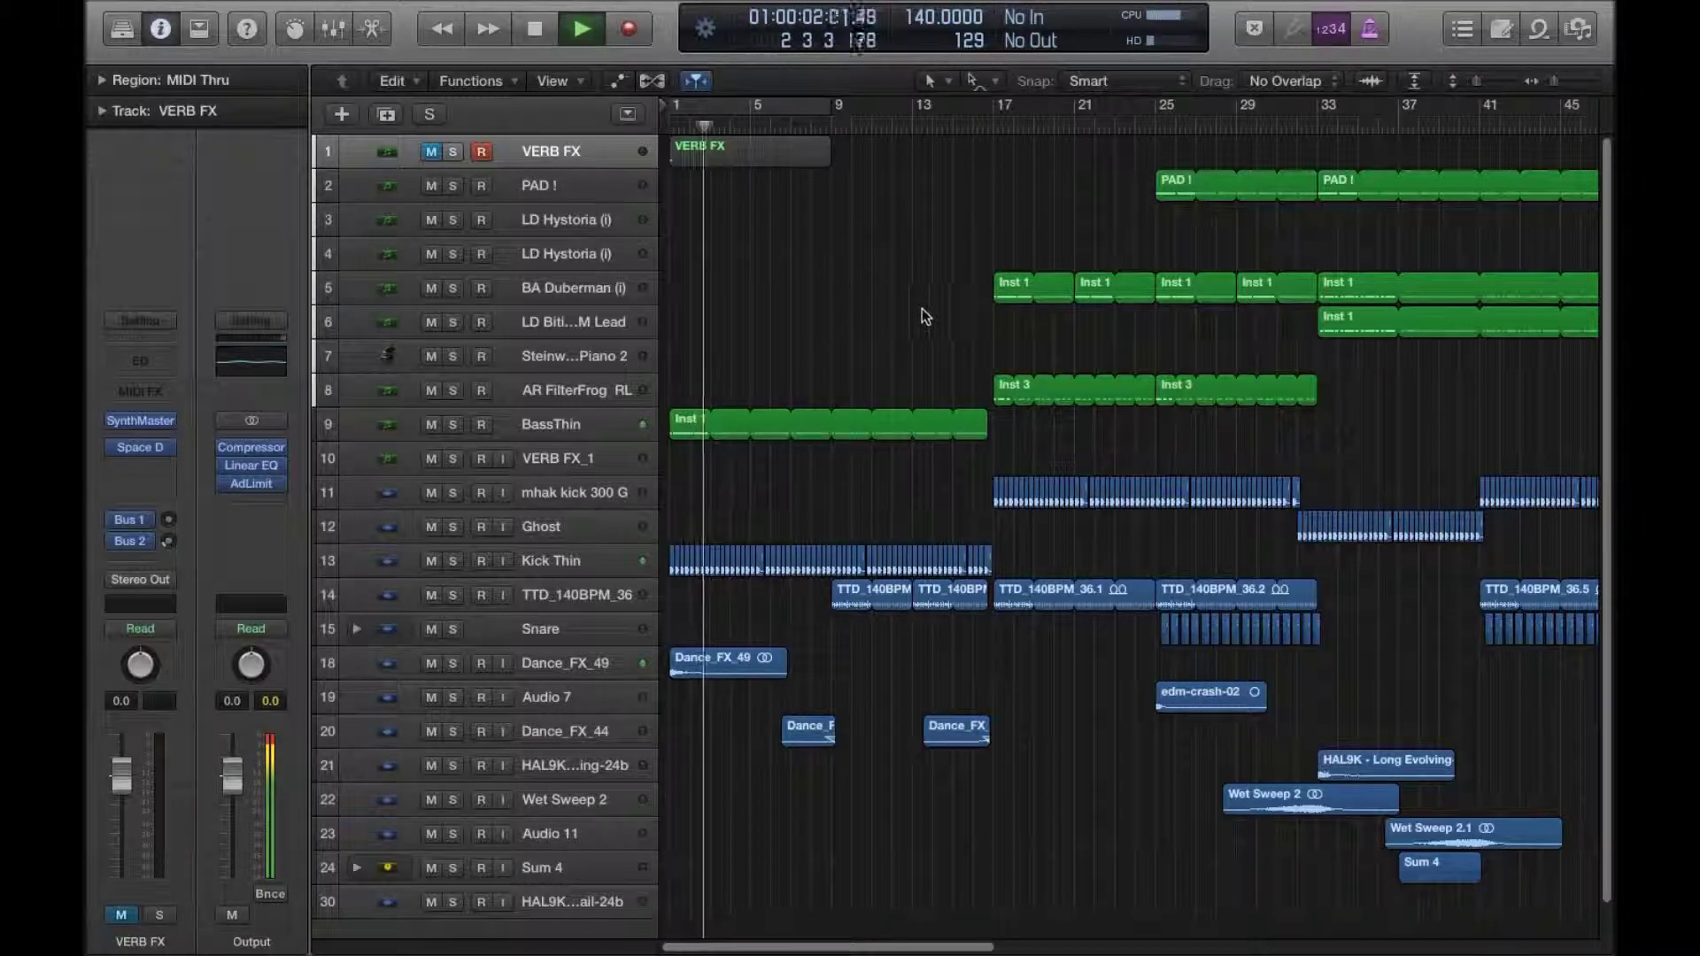
pyautogui.click(891, 126)
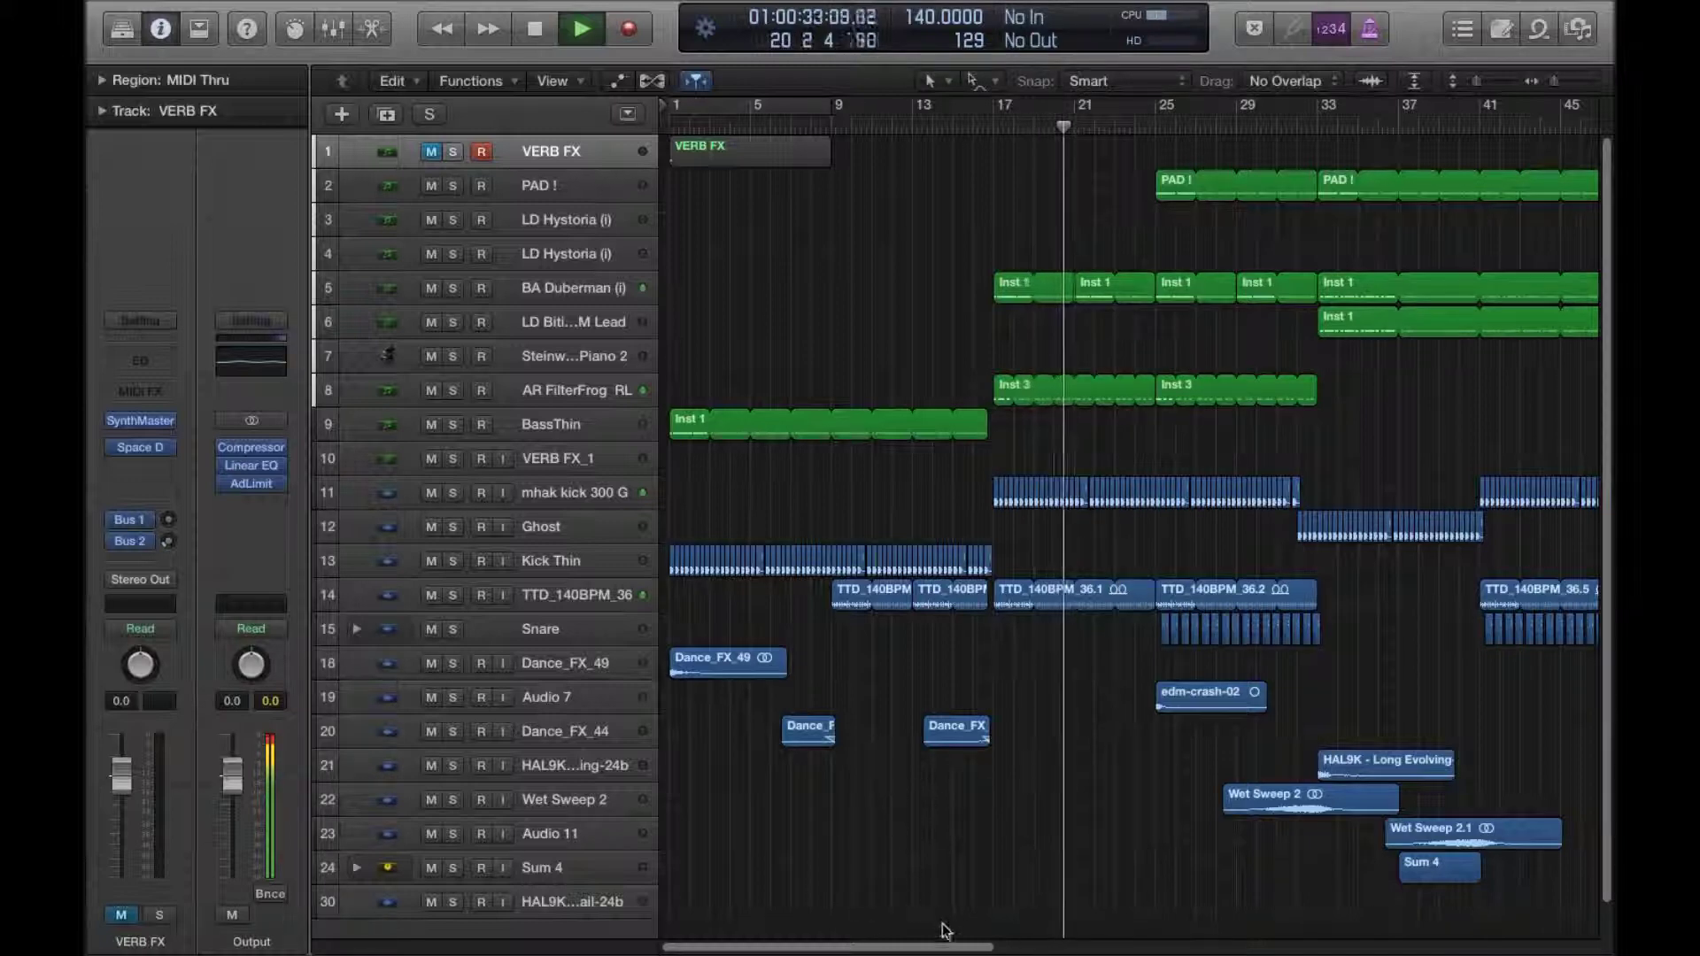
pyautogui.moveTo(958, 947); pyautogui.dragTo(1022, 946)
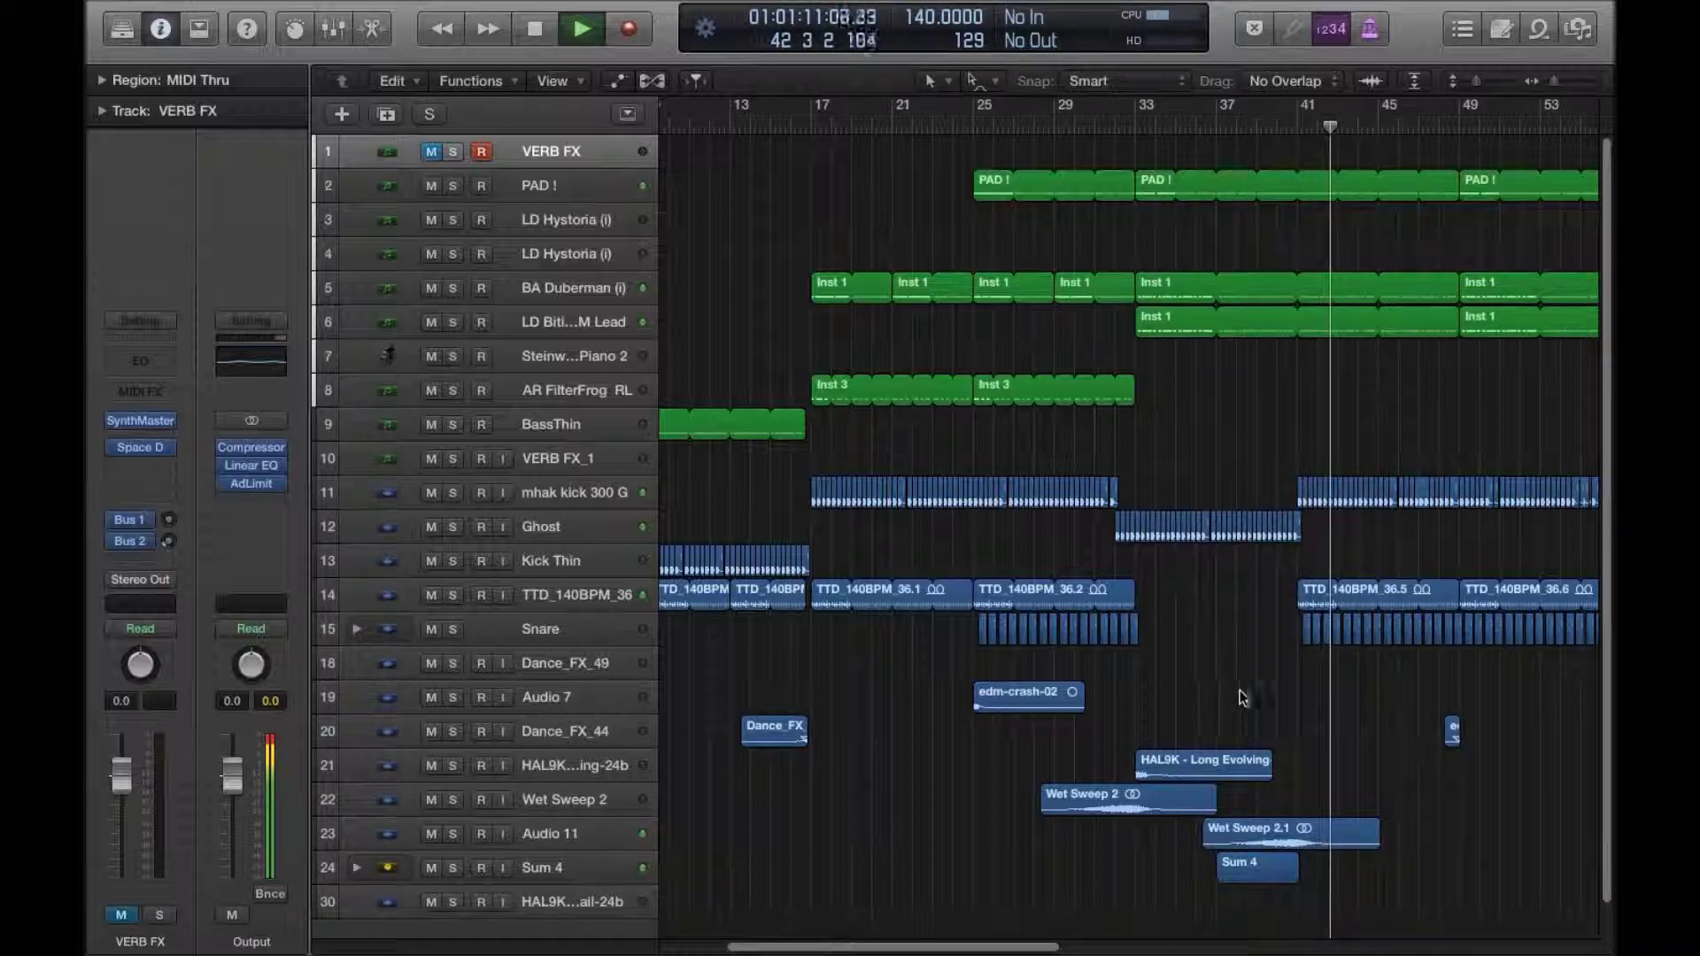
pyautogui.press('space')
# Step: Solo the Wet Sweep 2 track, play it from bar 31 to about bar 34, and turn its solo off
pyautogui.scroll(-1, 1319, 717)
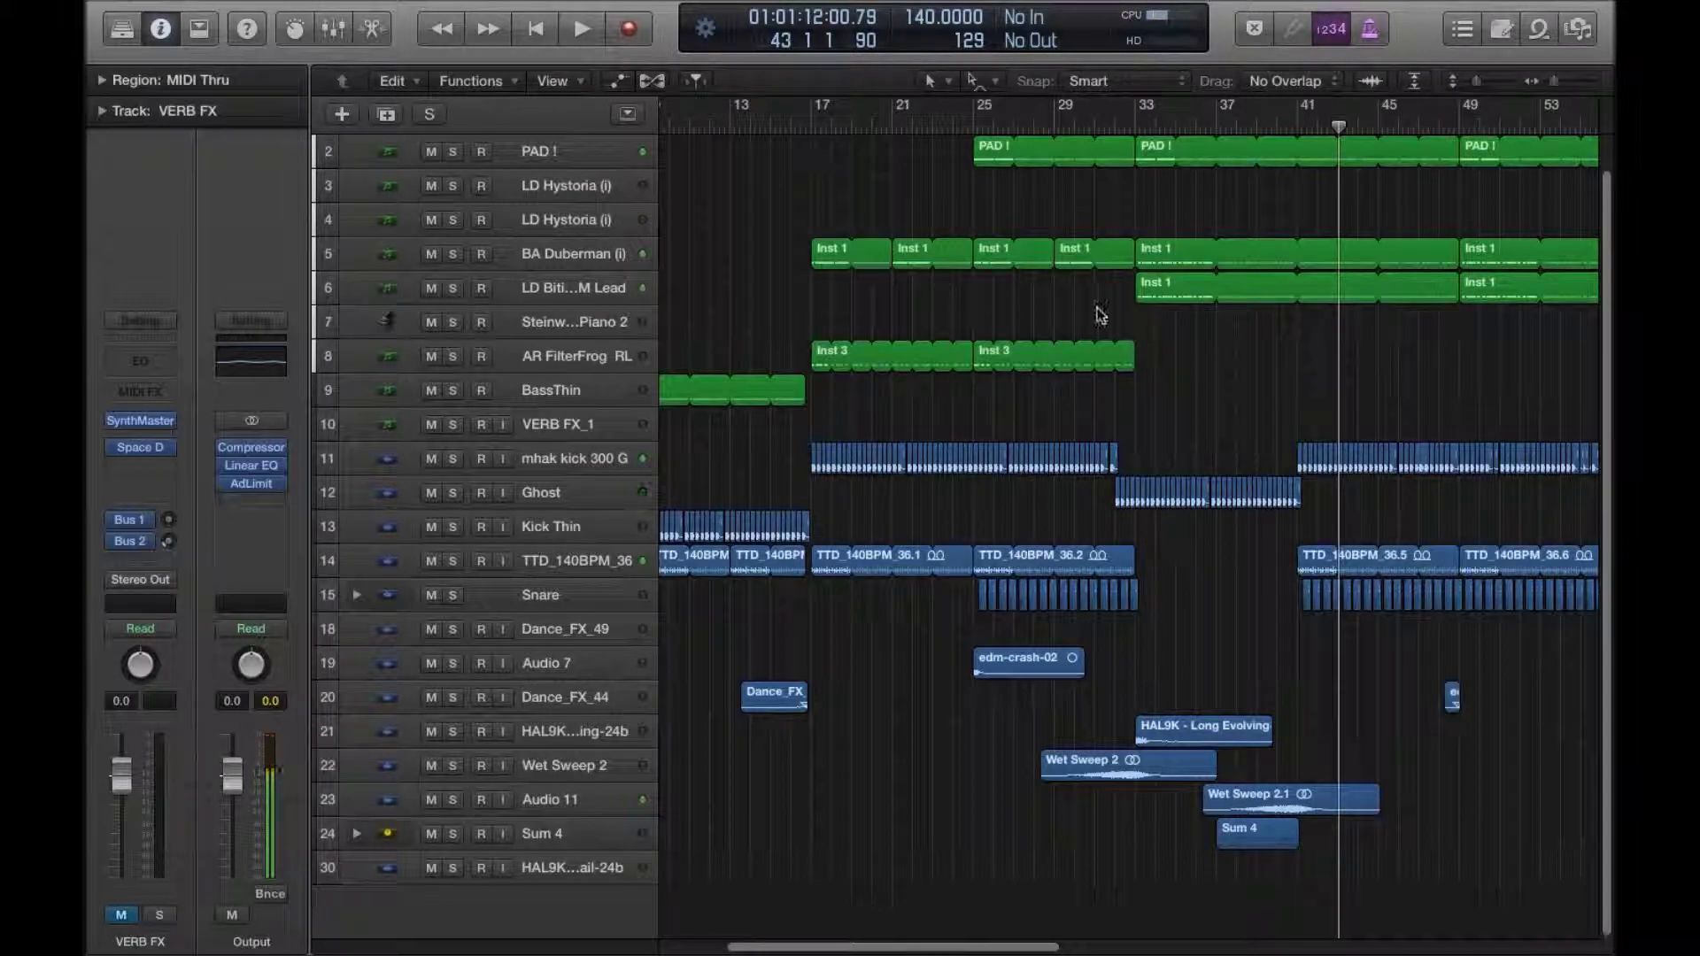
pyautogui.moveTo(1098, 120)
pyautogui.mouseDown()
pyautogui.moveTo(1307, 126)
pyautogui.moveTo(1094, 124)
pyautogui.mouseUp()
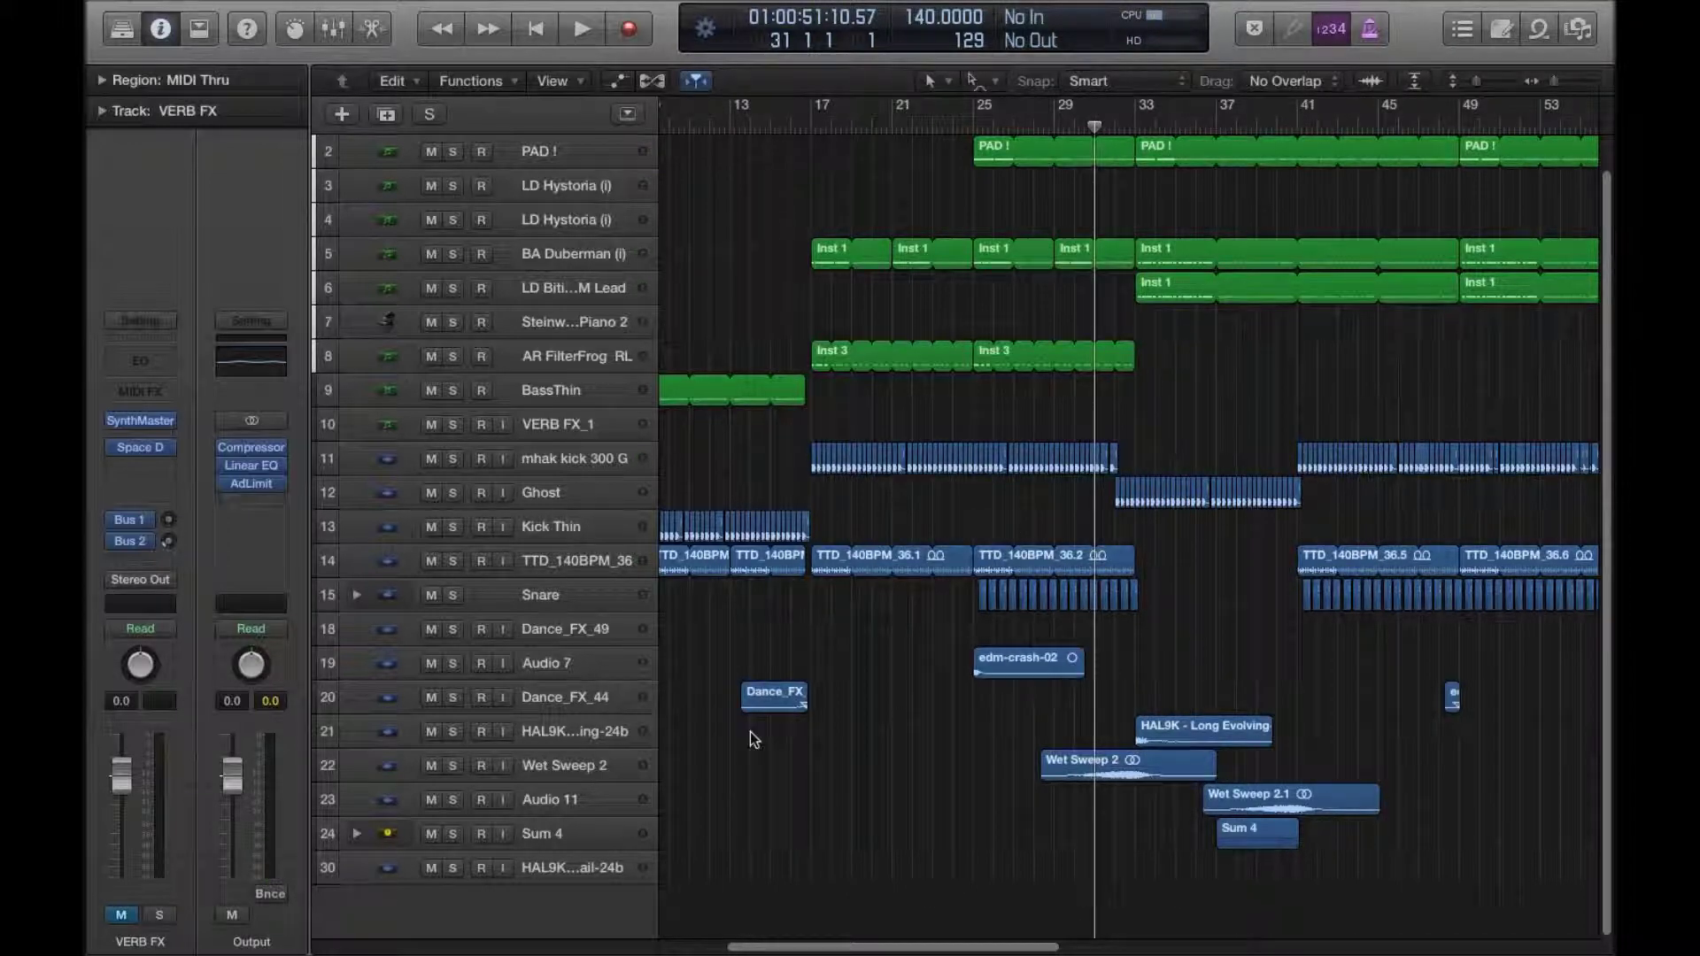
pyautogui.click(452, 767)
pyautogui.press('space')
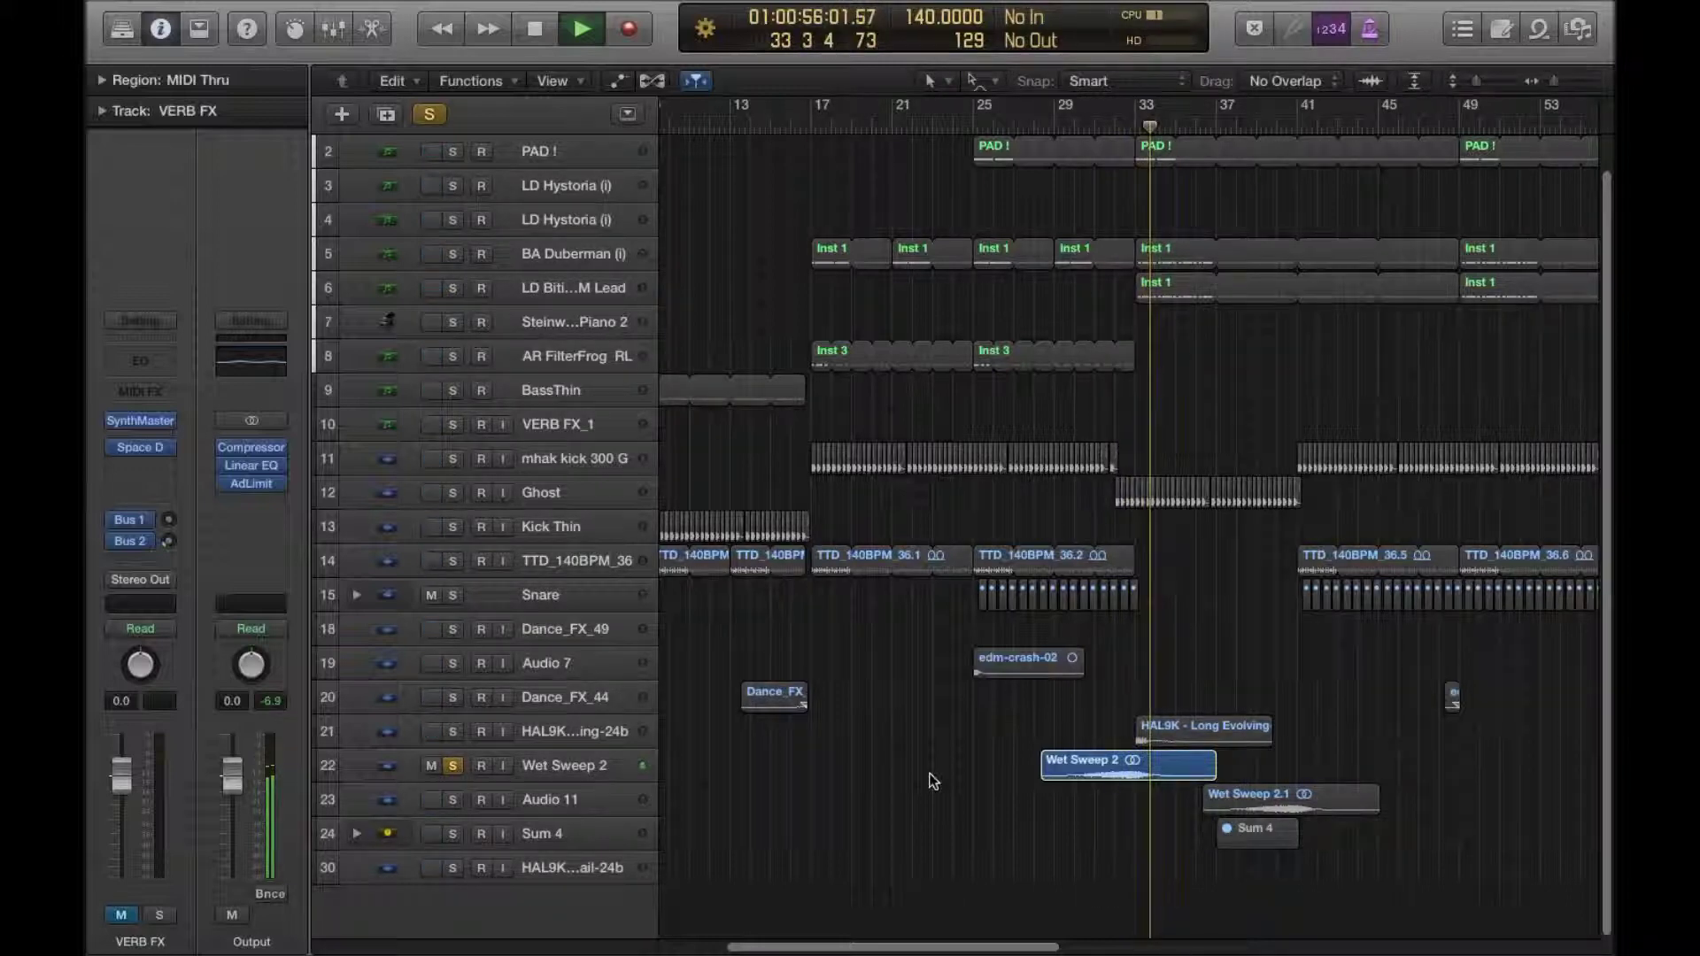
pyautogui.press('space')
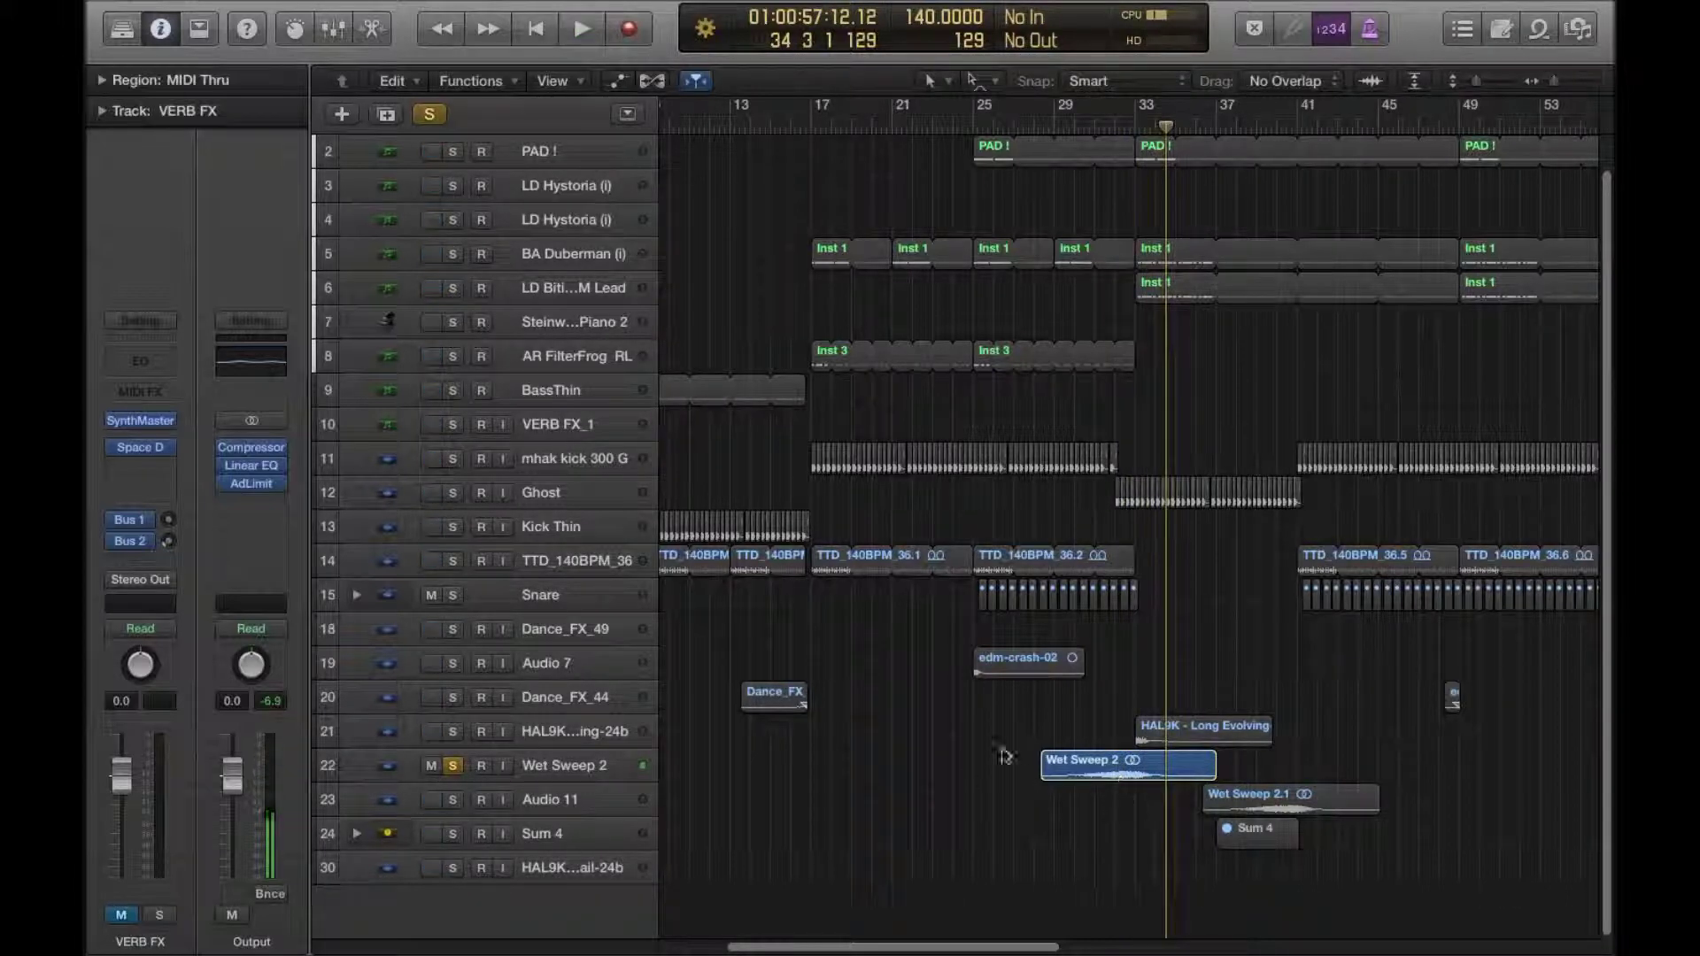
pyautogui.press('s')
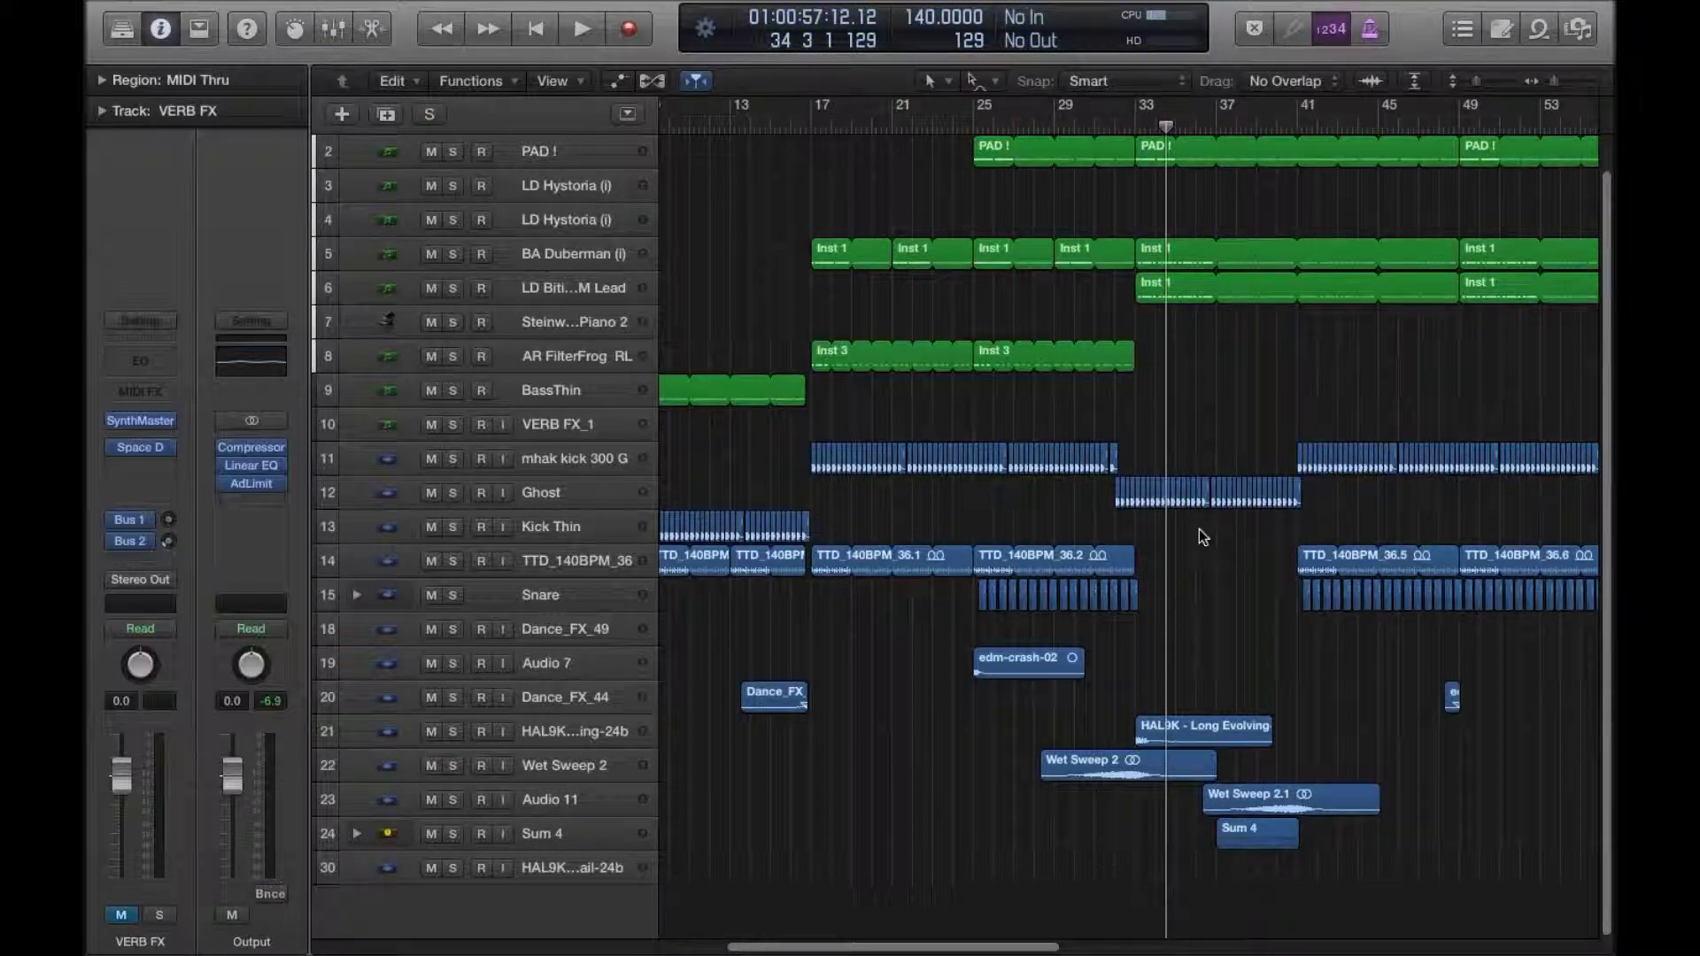
# Step: Create one software instrument track below VERB FX and hide the Library
pyautogui.scroll(1, 1118, 447)
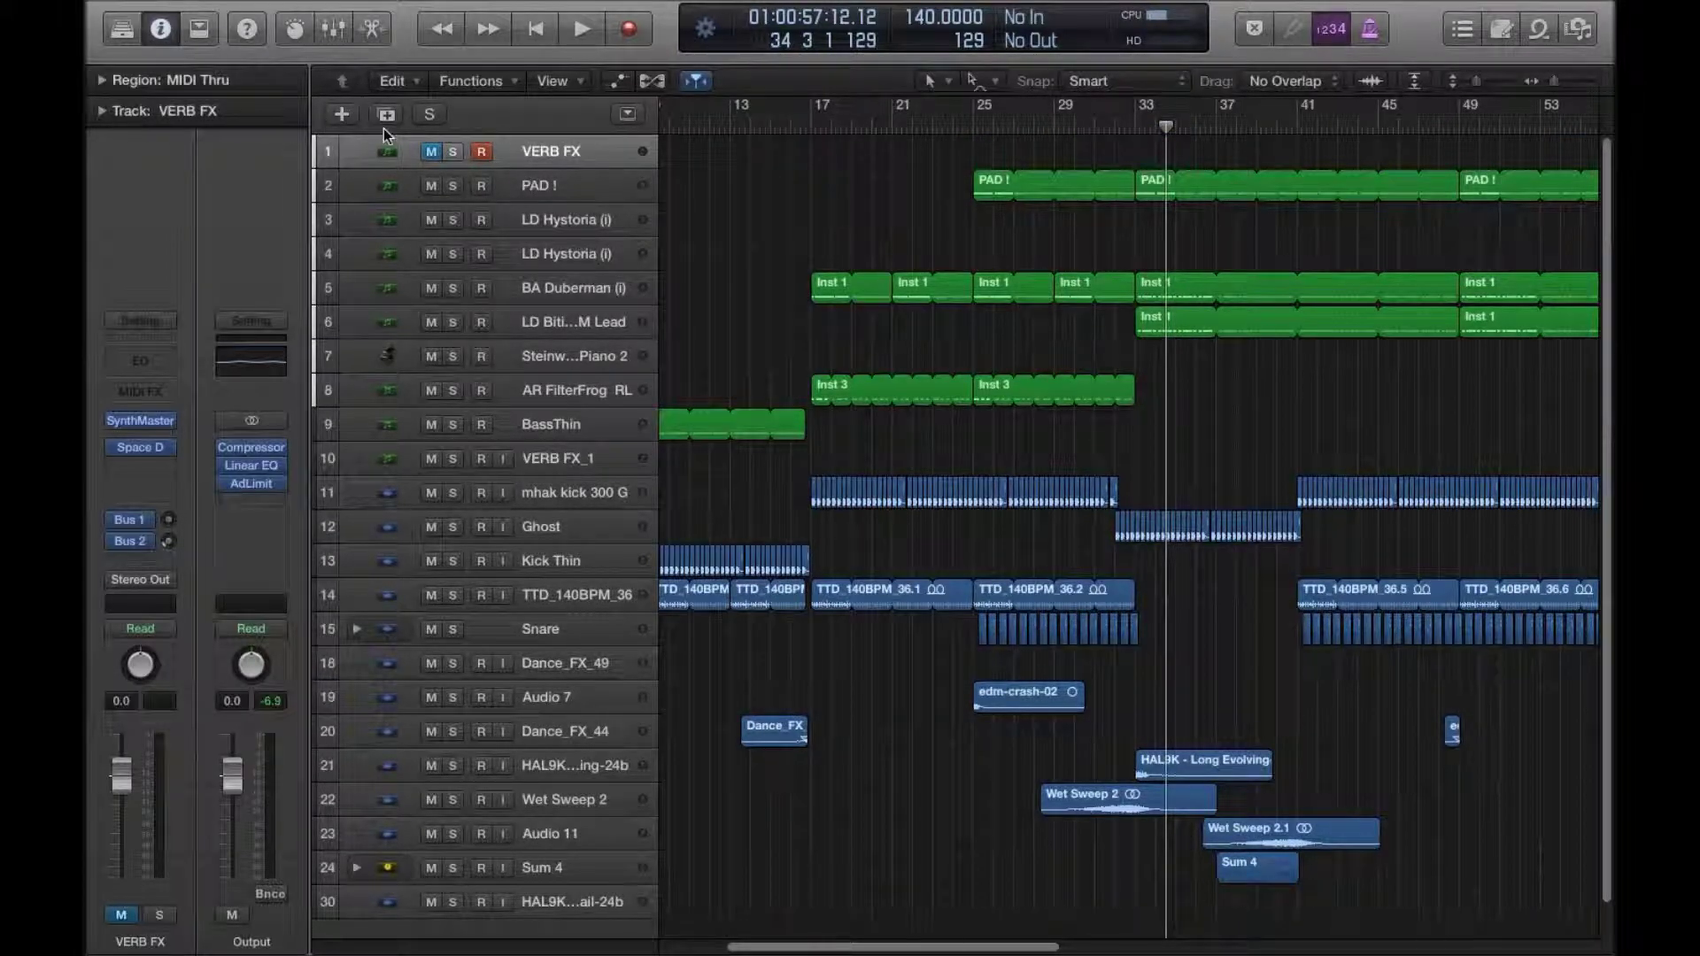
pyautogui.click(341, 113)
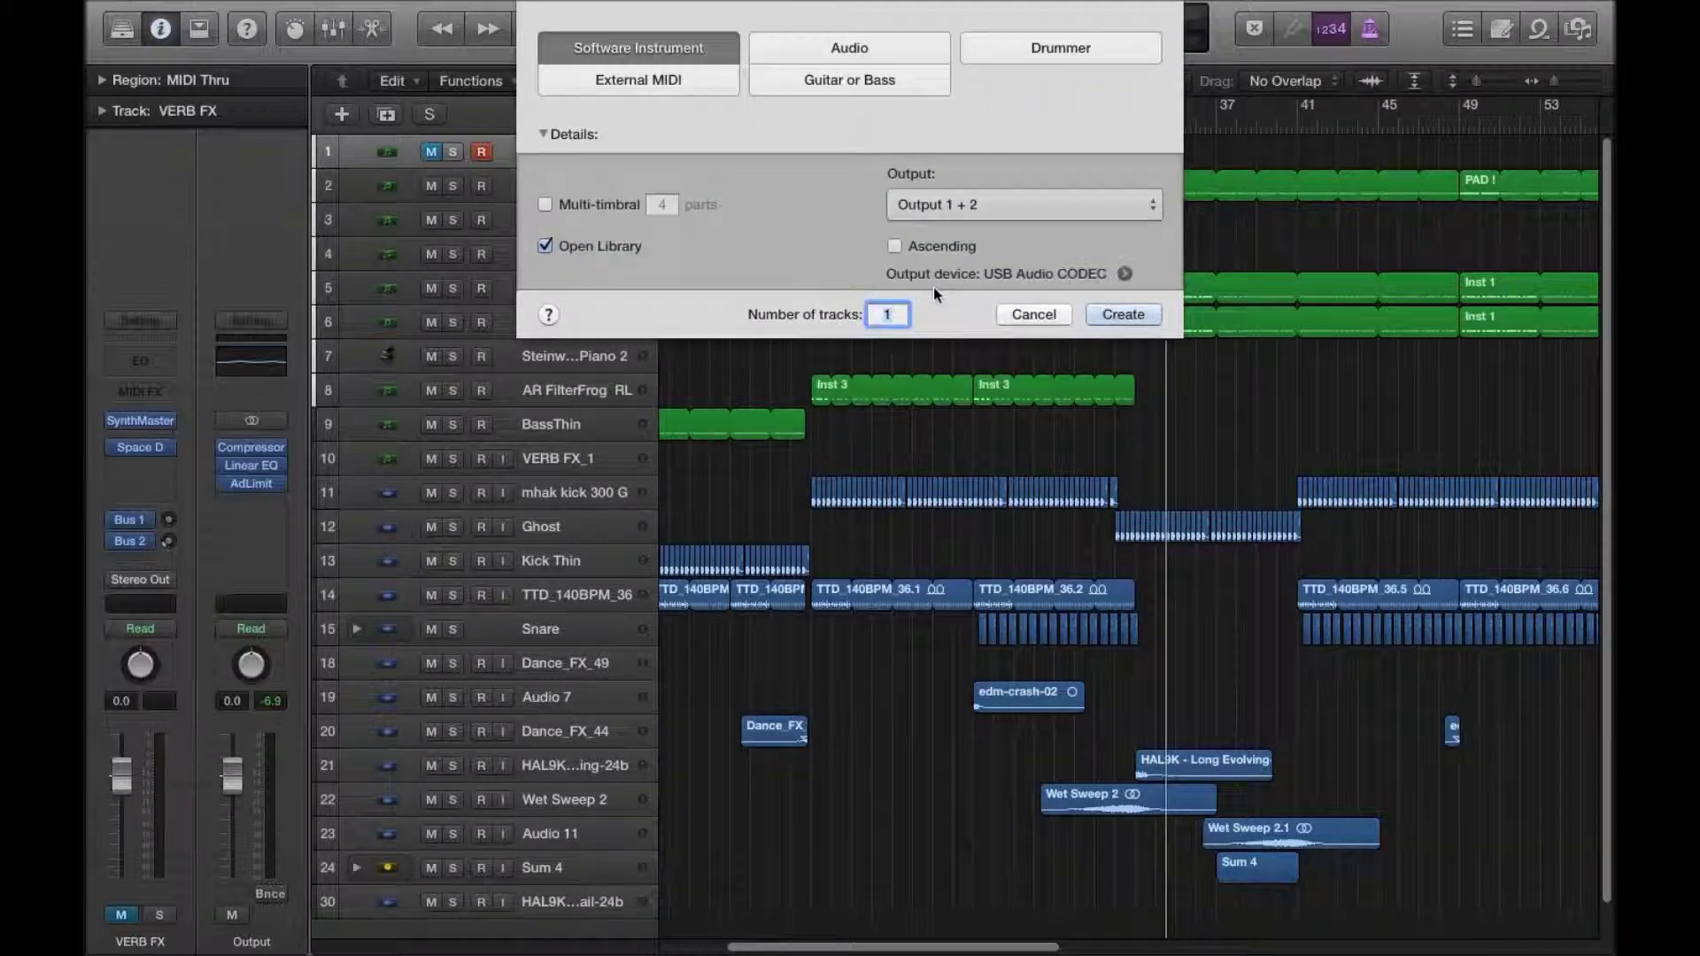
pyautogui.click(1126, 314)
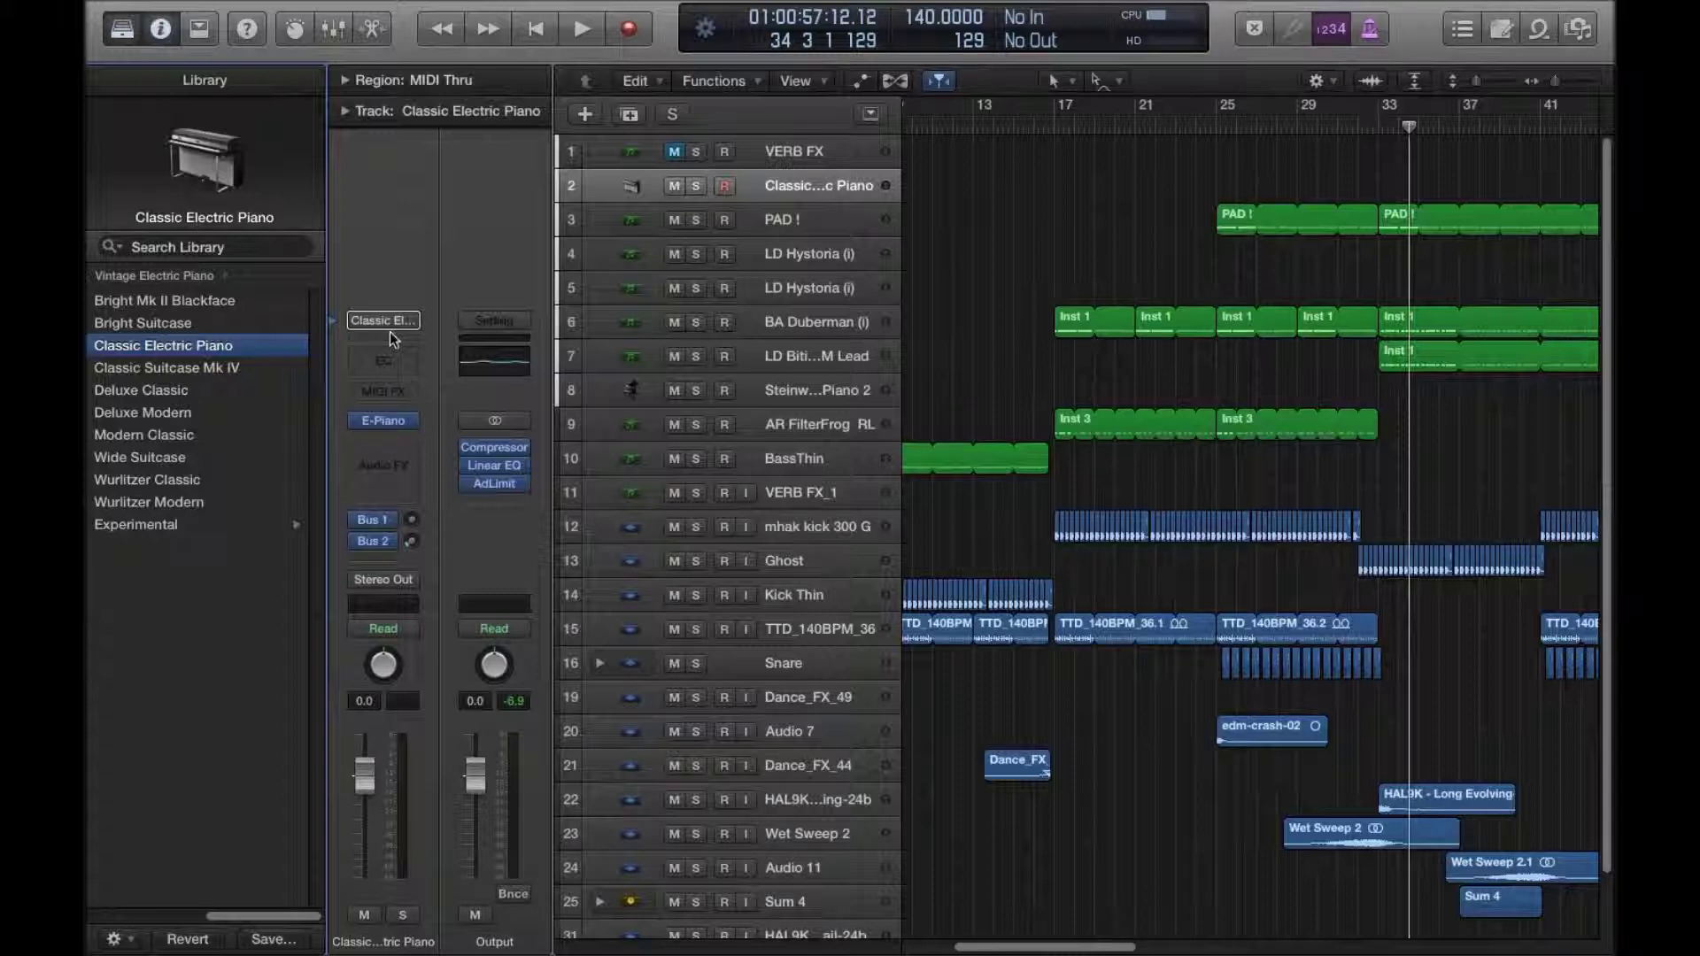
pyautogui.click(123, 29)
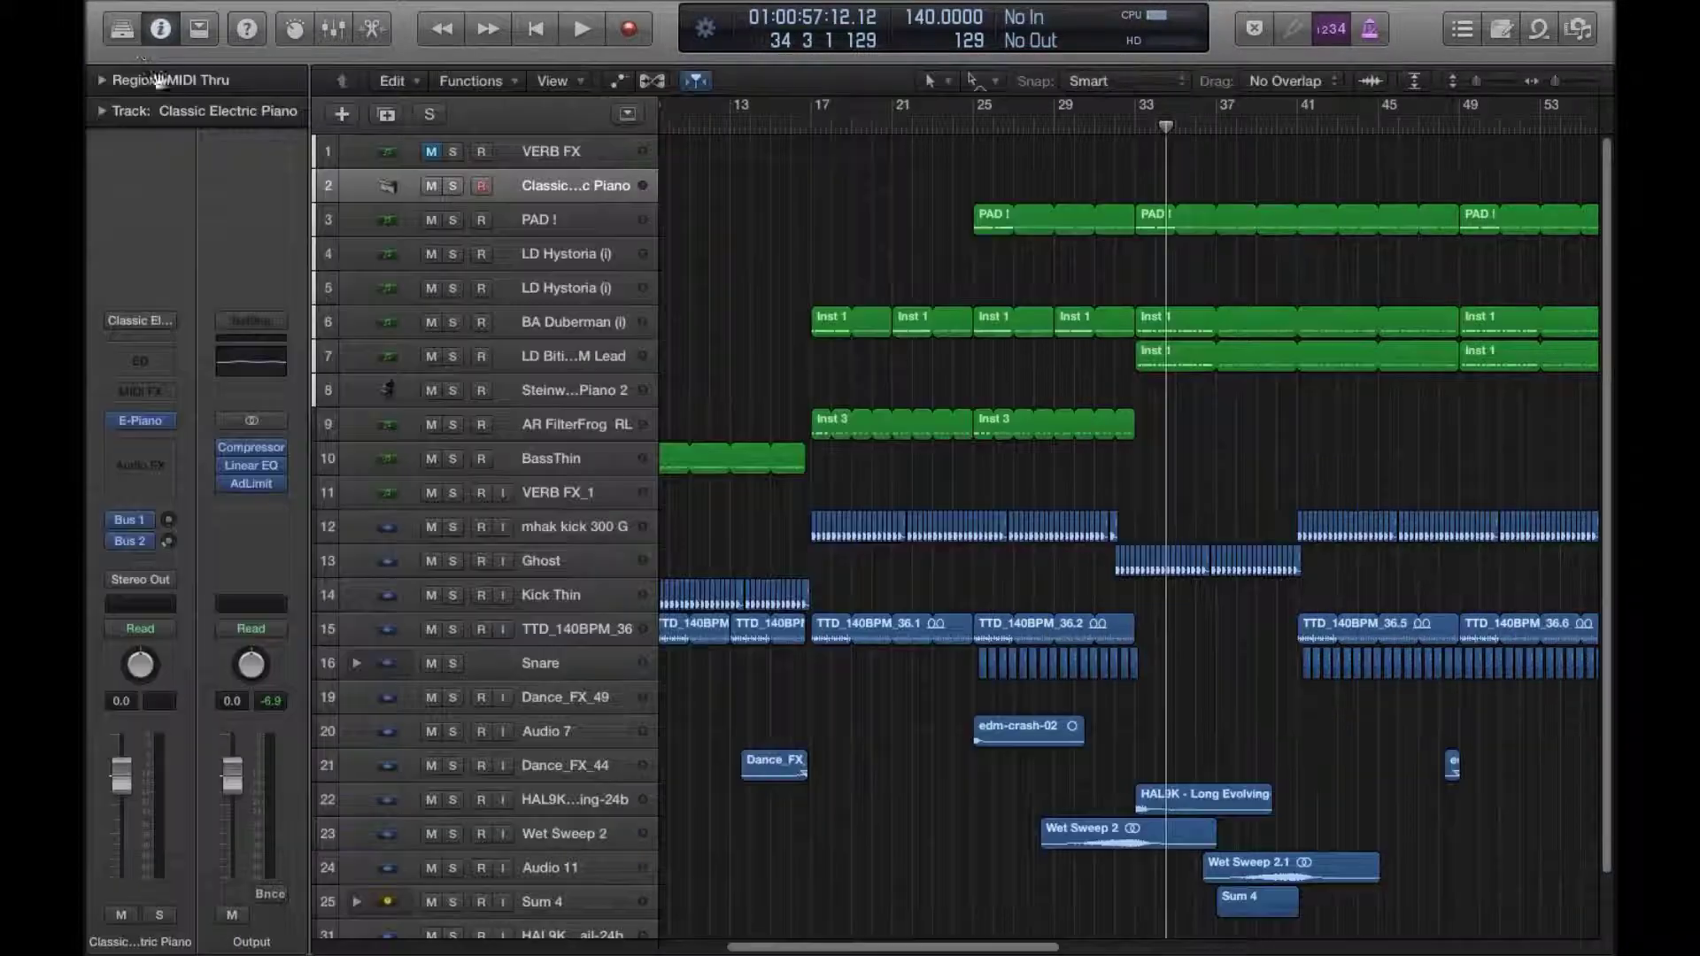
# Step: Replace the new track's electric piano instrument with a stereo ES2 synthesizer
pyautogui.click(174, 423)
pyautogui.moveTo(301, 586)
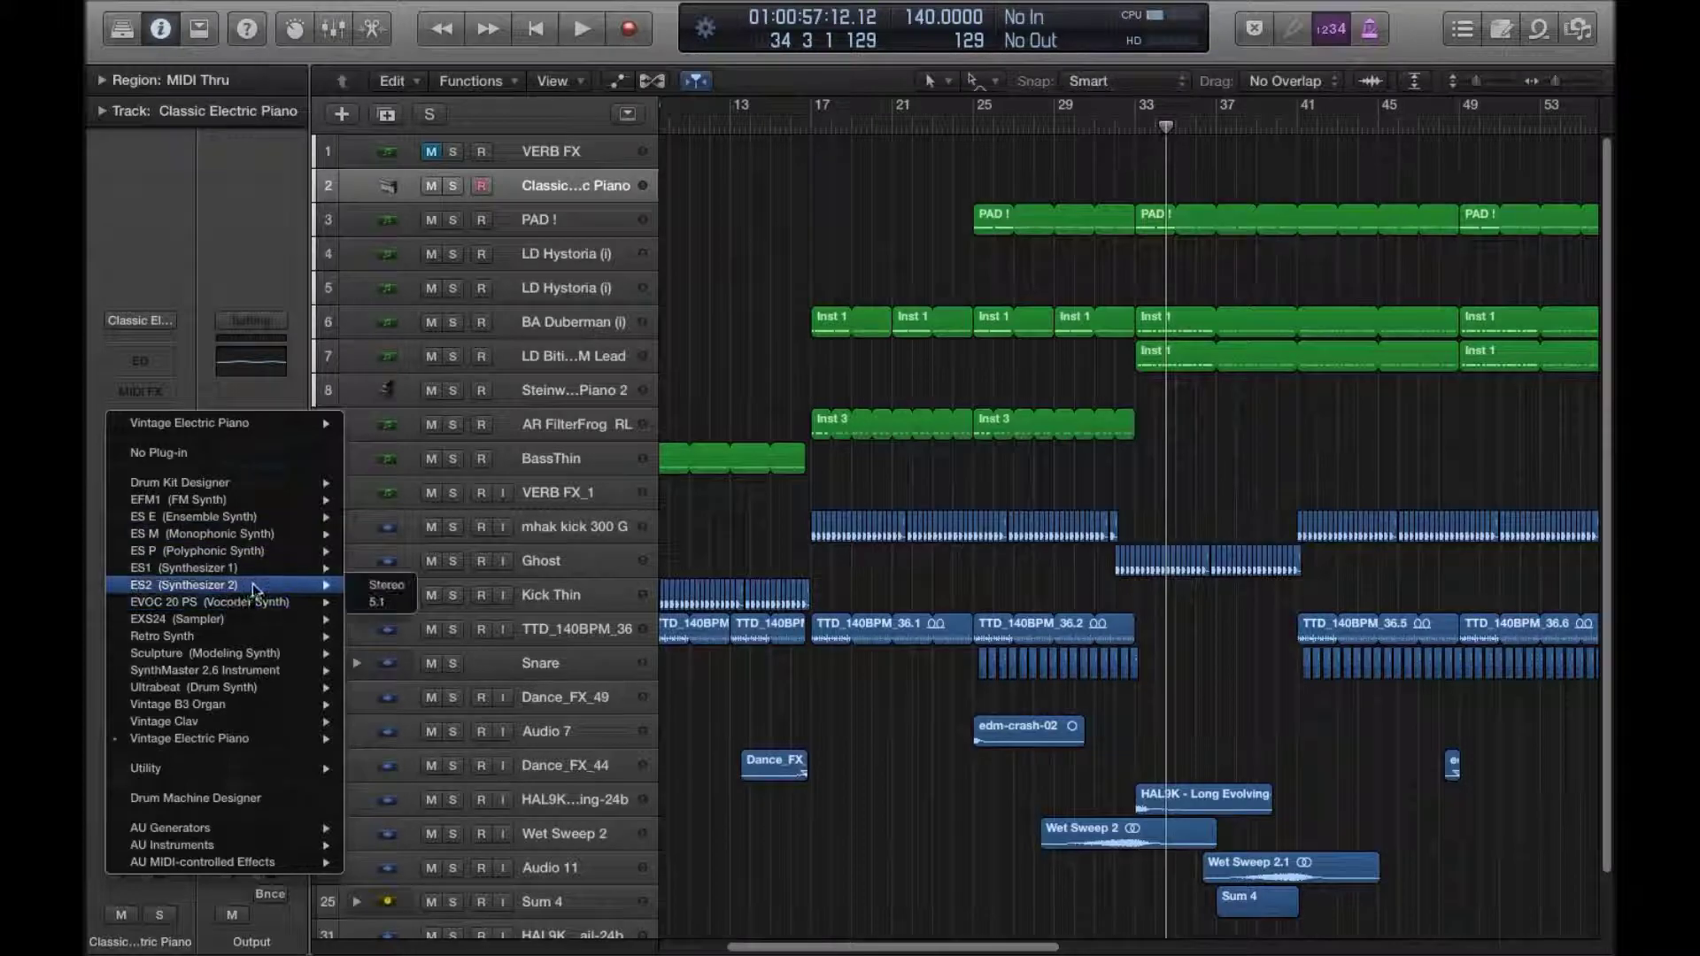
pyautogui.click(389, 588)
pyautogui.moveTo(385, 69); pyautogui.dragTo(832, 171)
# Step: Load the Analog Saw Init preset from the Tutorial Settings category into ES2
pyautogui.click(814, 197)
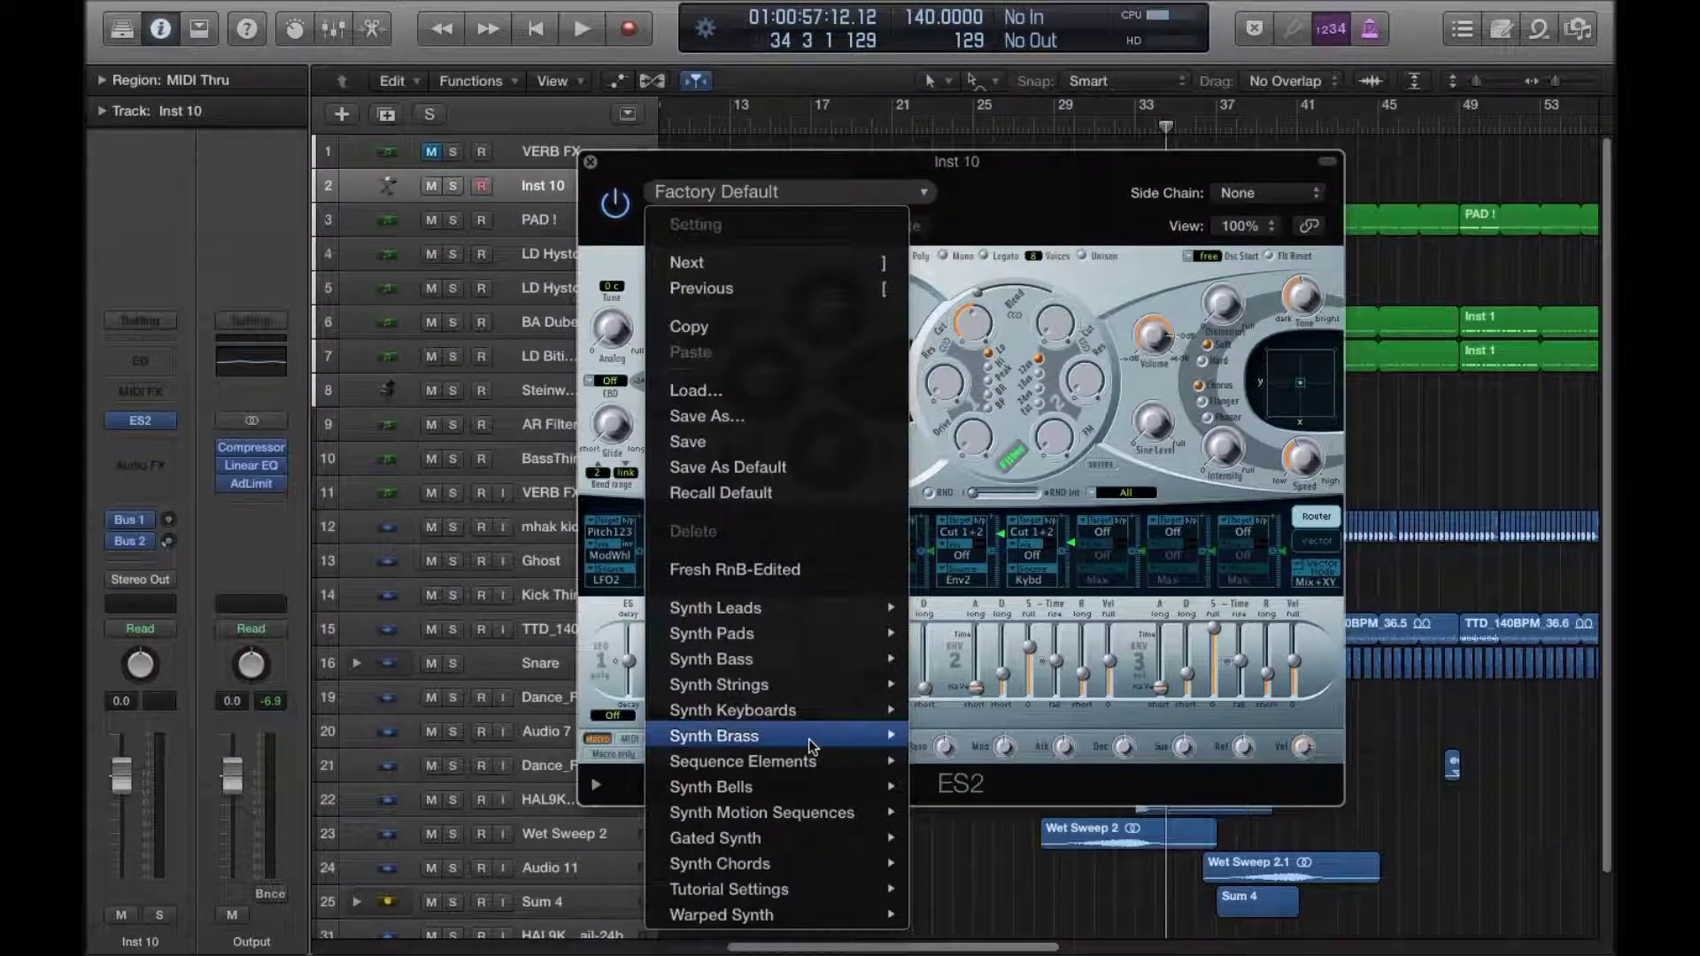
pyautogui.moveTo(813, 748)
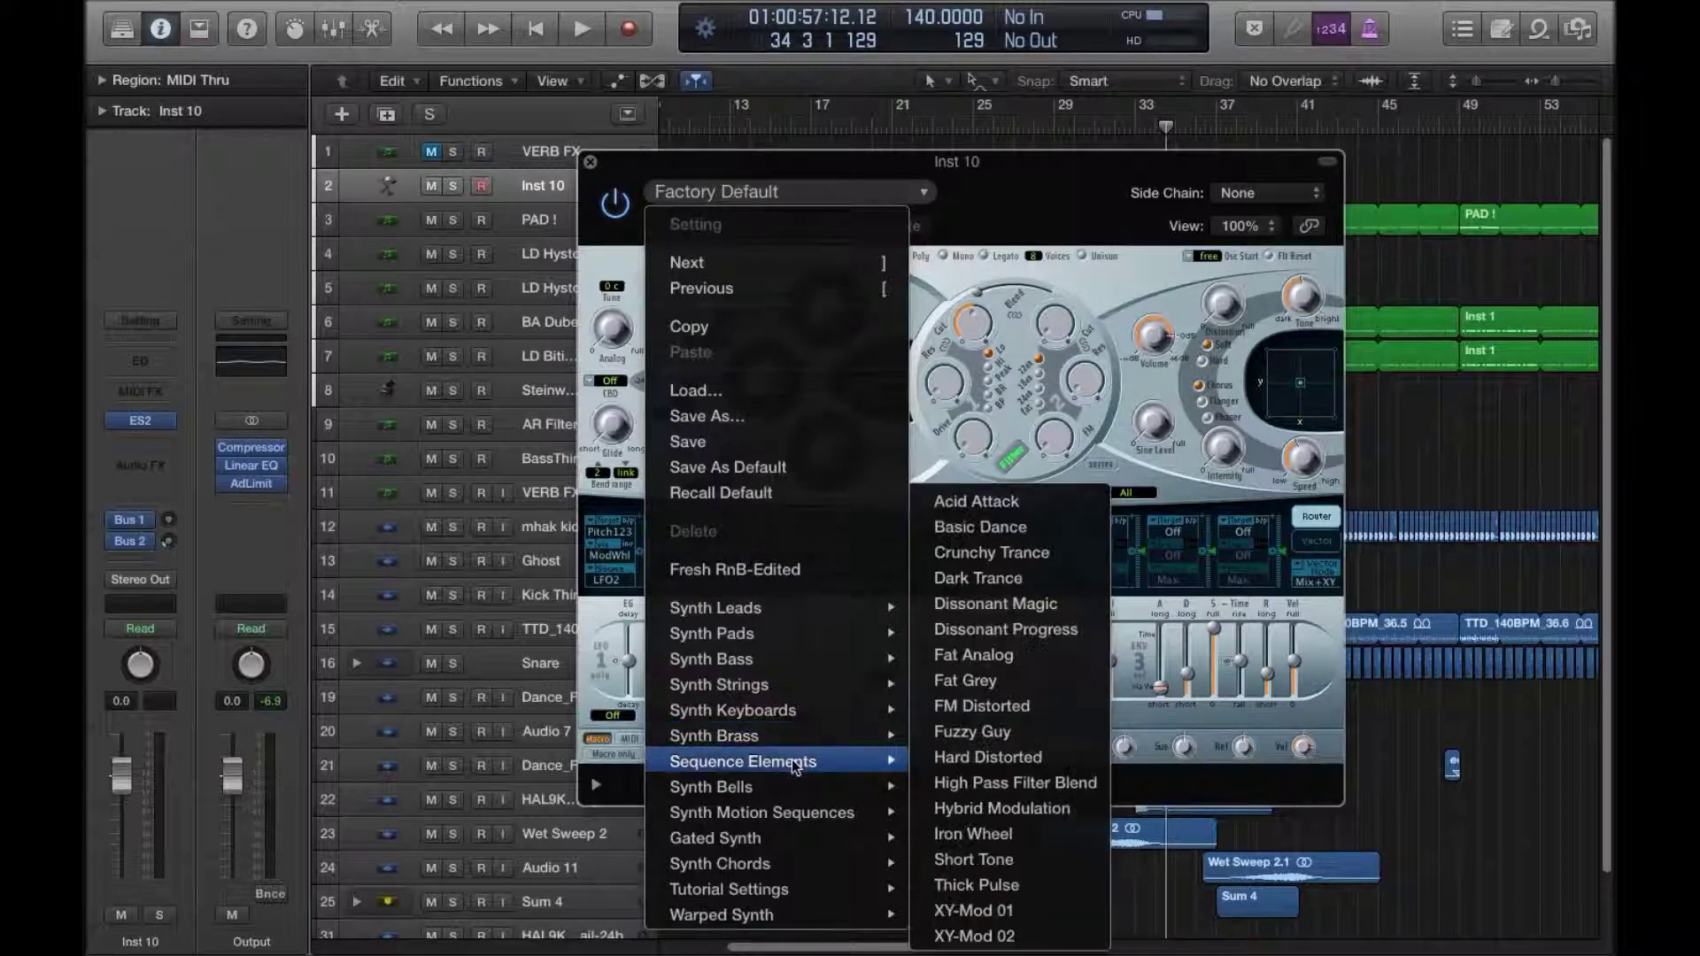
pyautogui.moveTo(848, 872)
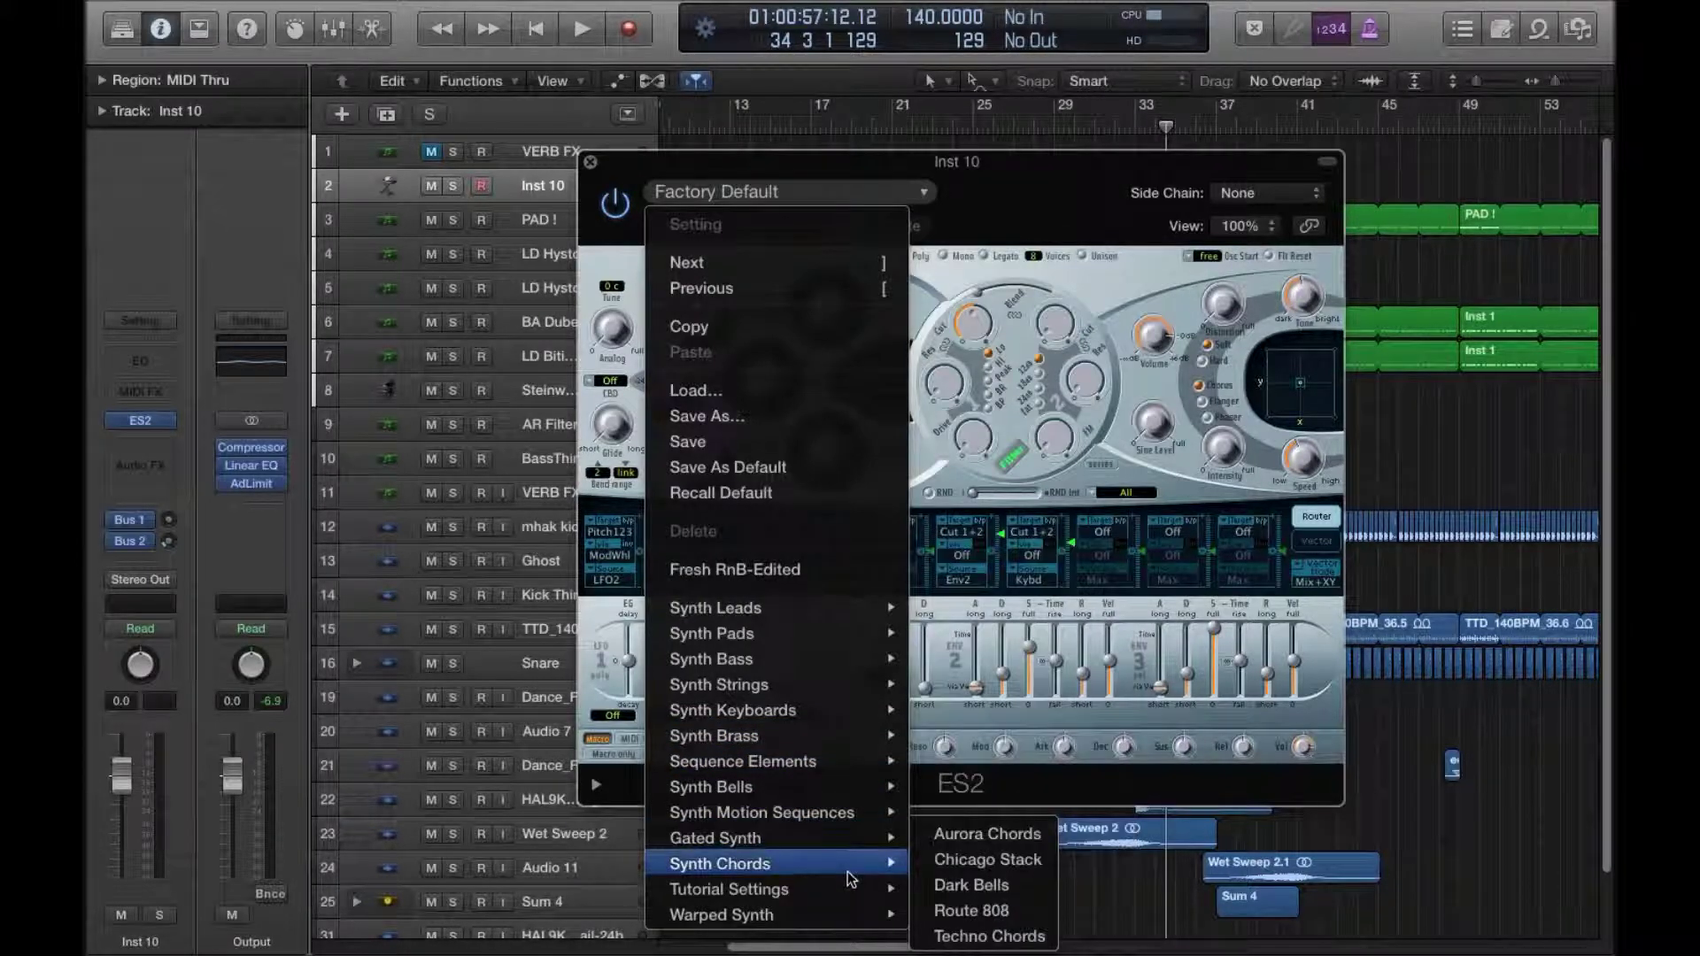
pyautogui.moveTo(837, 832)
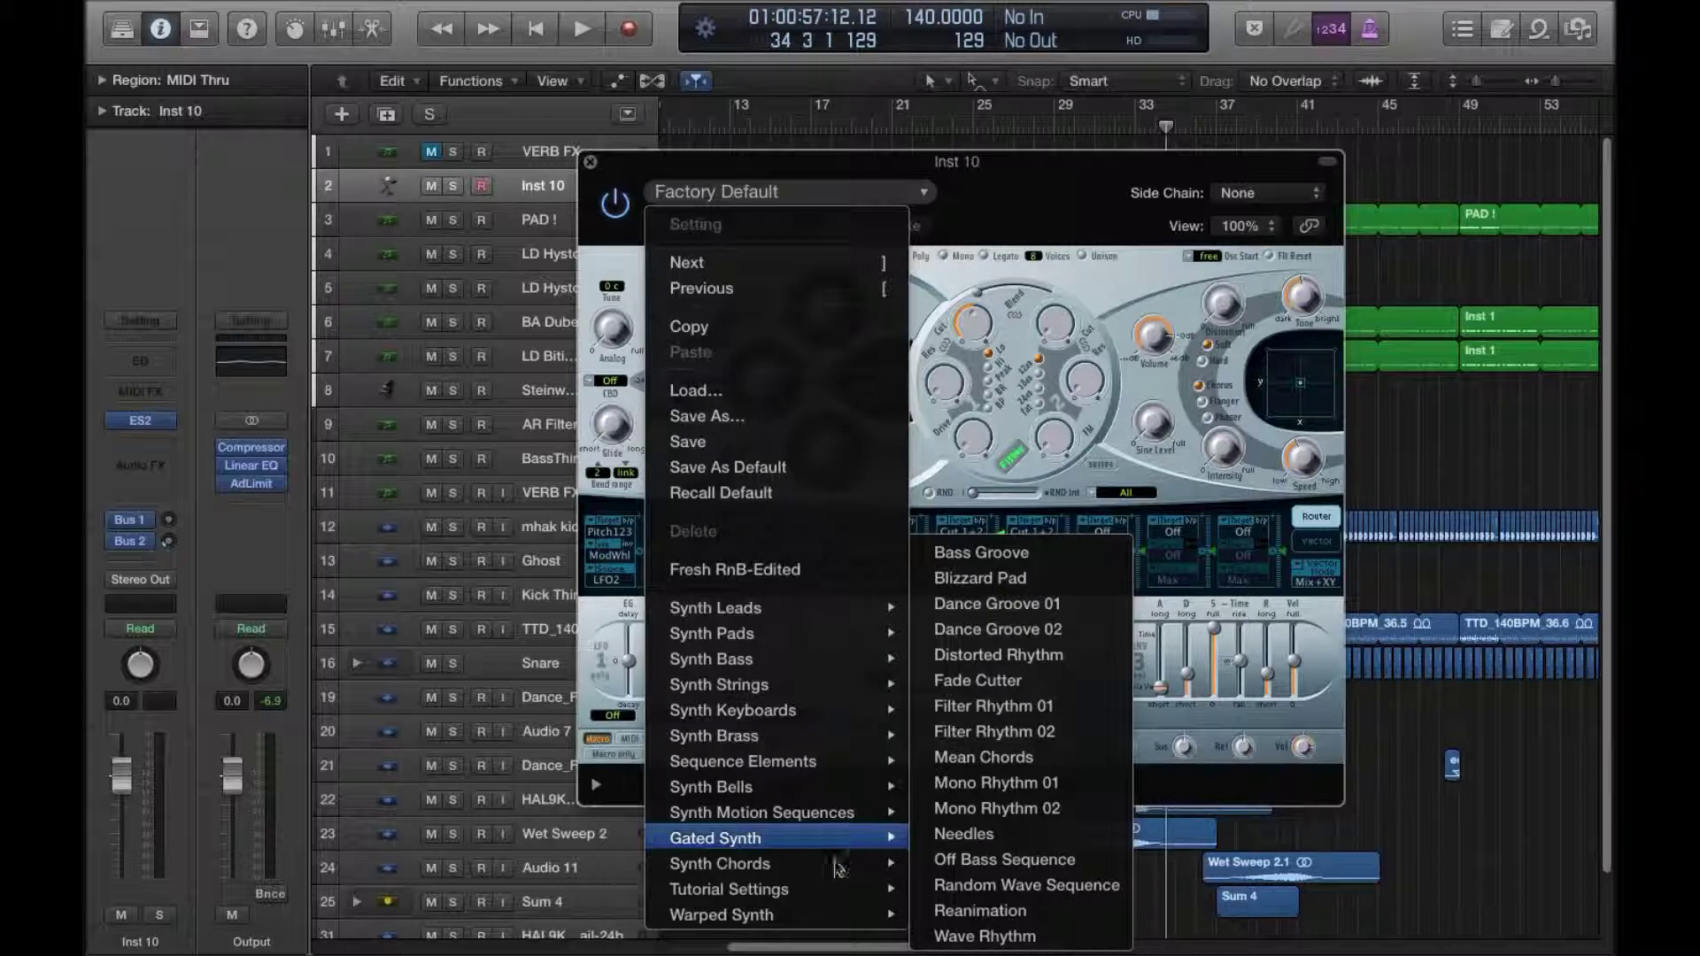
pyautogui.moveTo(838, 903)
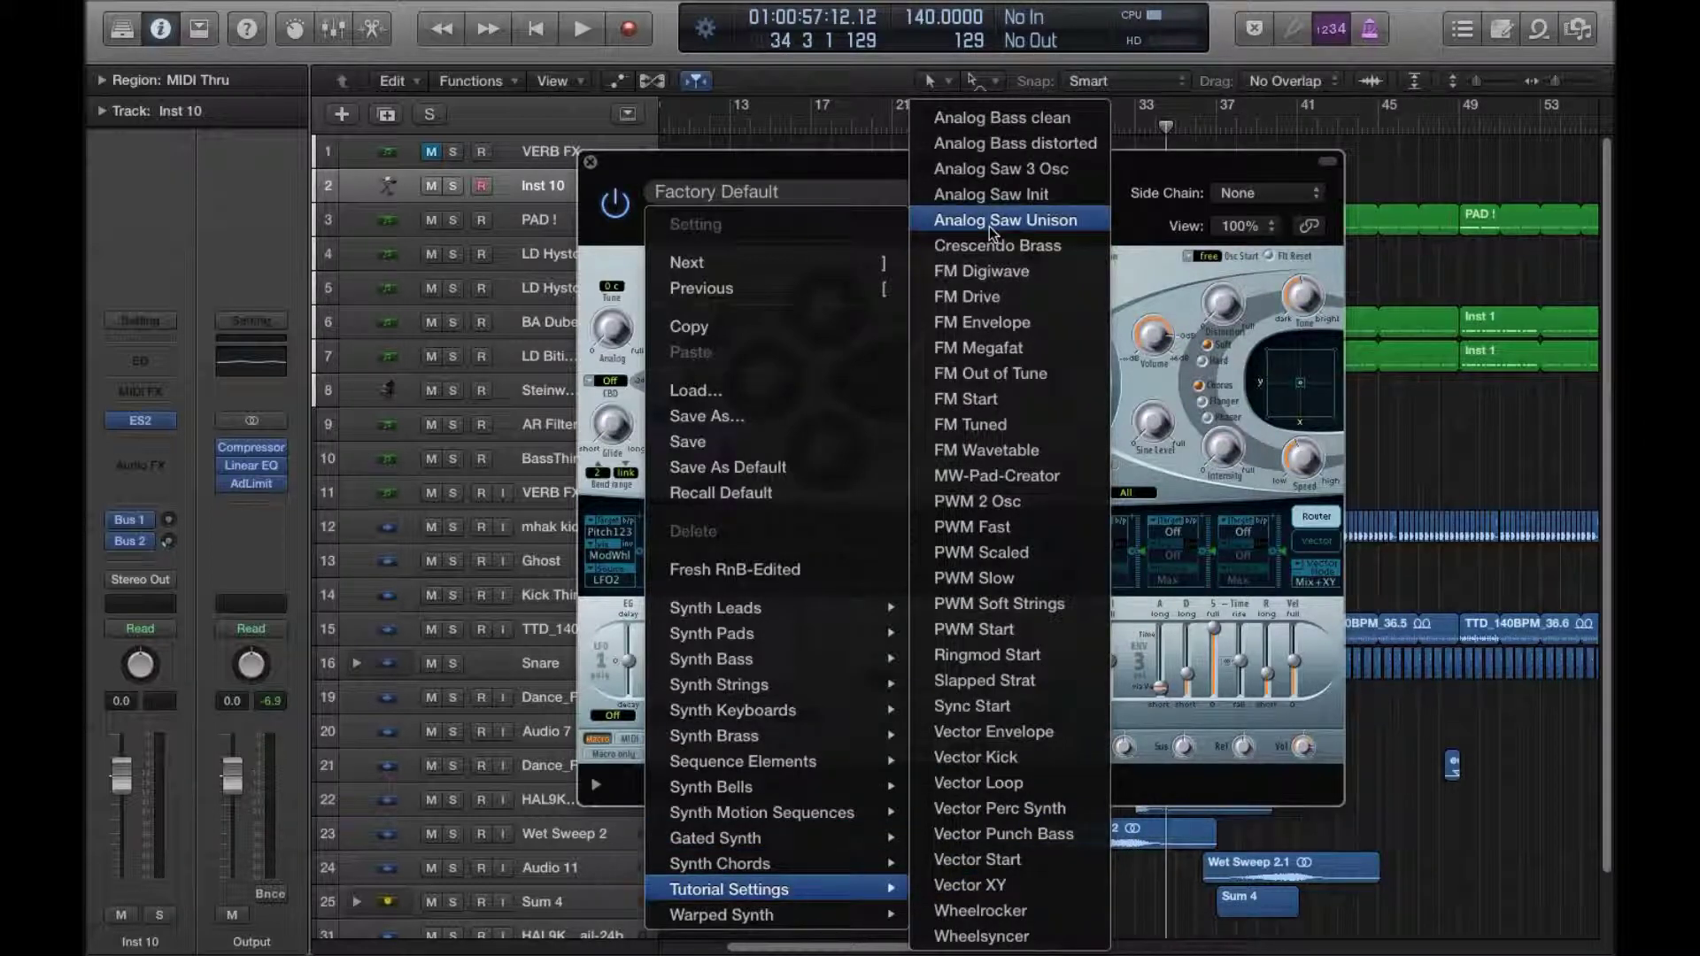
pyautogui.click(1057, 199)
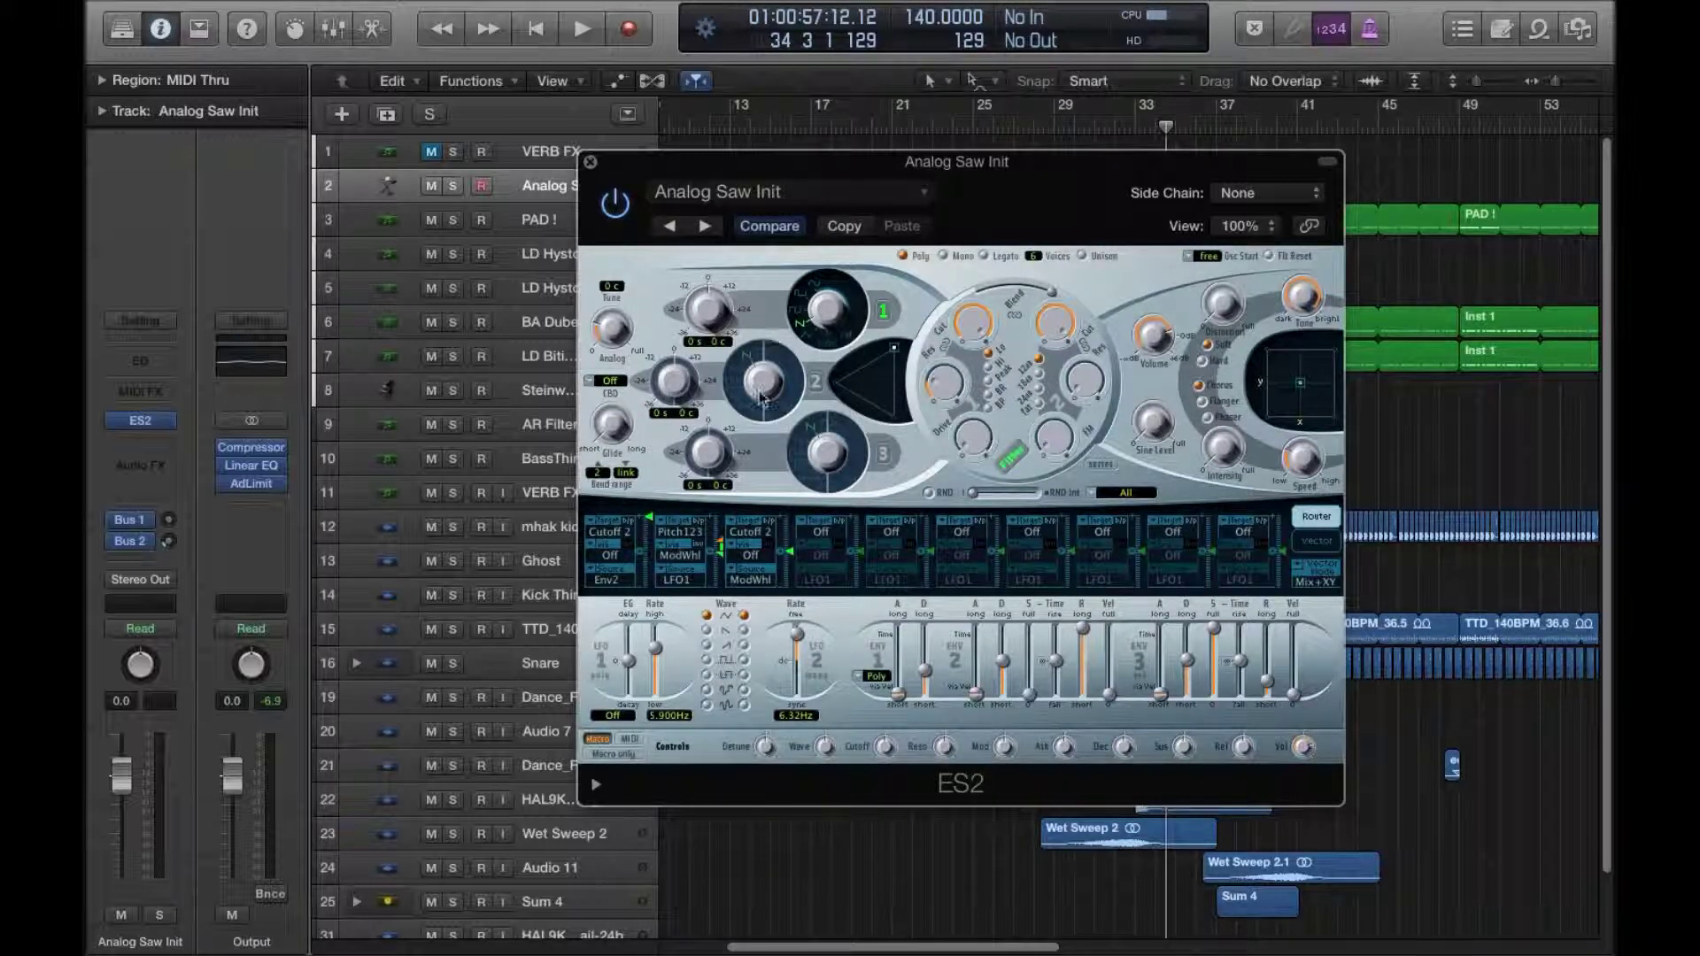
# Step: Solo the Analog Saw Init track and enable the cycle range from bar 1 to bar 9
pyautogui.moveTo(823, 167); pyautogui.dragTo(803, 274)
pyautogui.hscroll(-5, 664, 188)
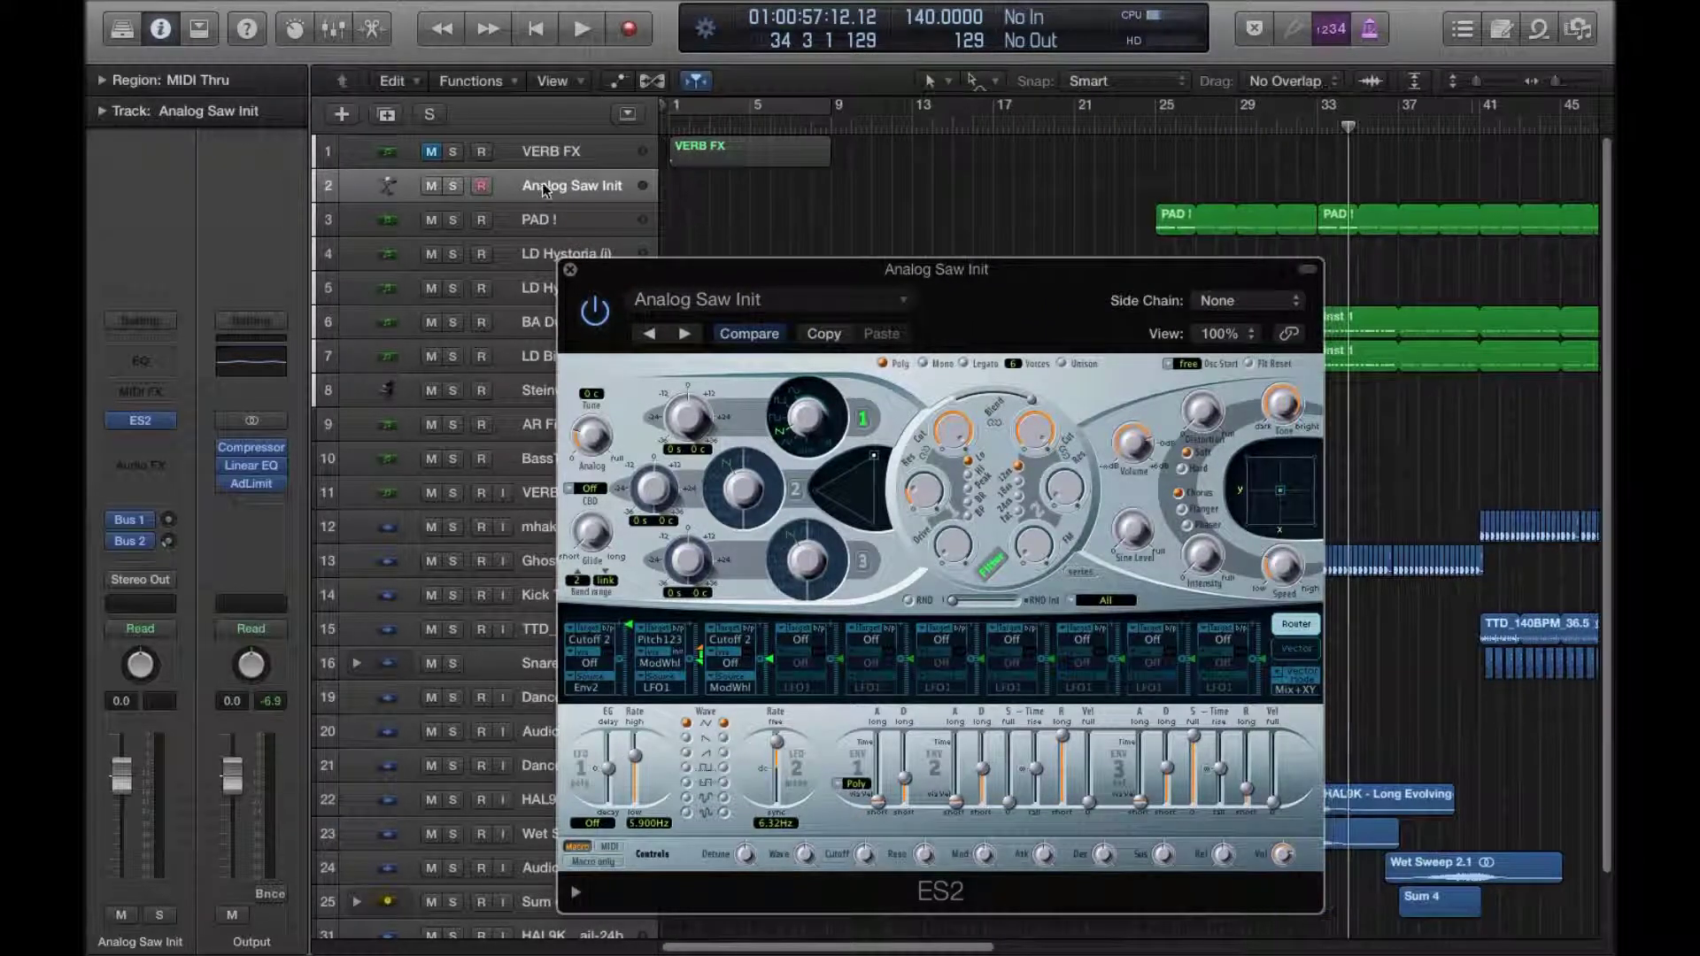
pyautogui.click(452, 185)
pyautogui.click(721, 105)
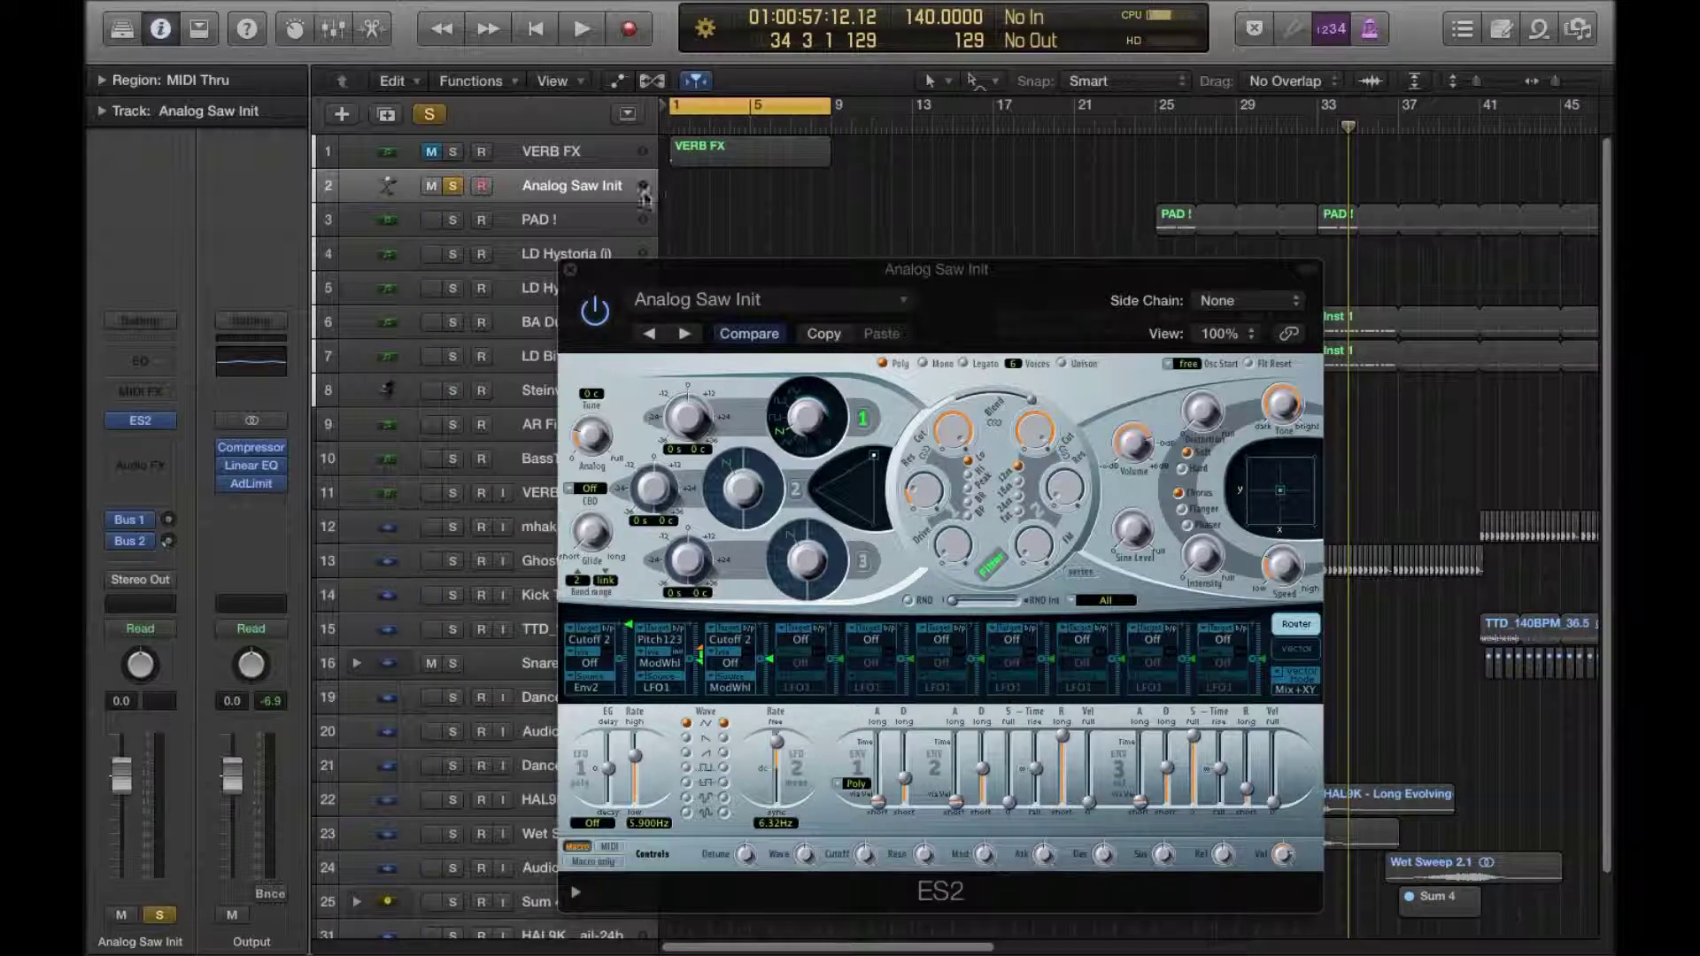
# Step: Create an empty MIDI region on the Analog Saw Init track and extend it from bar 1 to bar 9
pyautogui.rightClick(678, 195)
pyautogui.click(713, 202)
pyautogui.moveTo(695, 196); pyautogui.dragTo(830, 199)
# Step: Add a C3 note at bar 1 of the Analog Saw Init region and lengthen it to one bar
pyautogui.doubleClick(756, 189)
pyautogui.moveTo(670, 273); pyautogui.dragTo(1290, 304)
pyautogui.keyDown('super'); pyautogui.click(627, 780); pyautogui.keyUp('super')
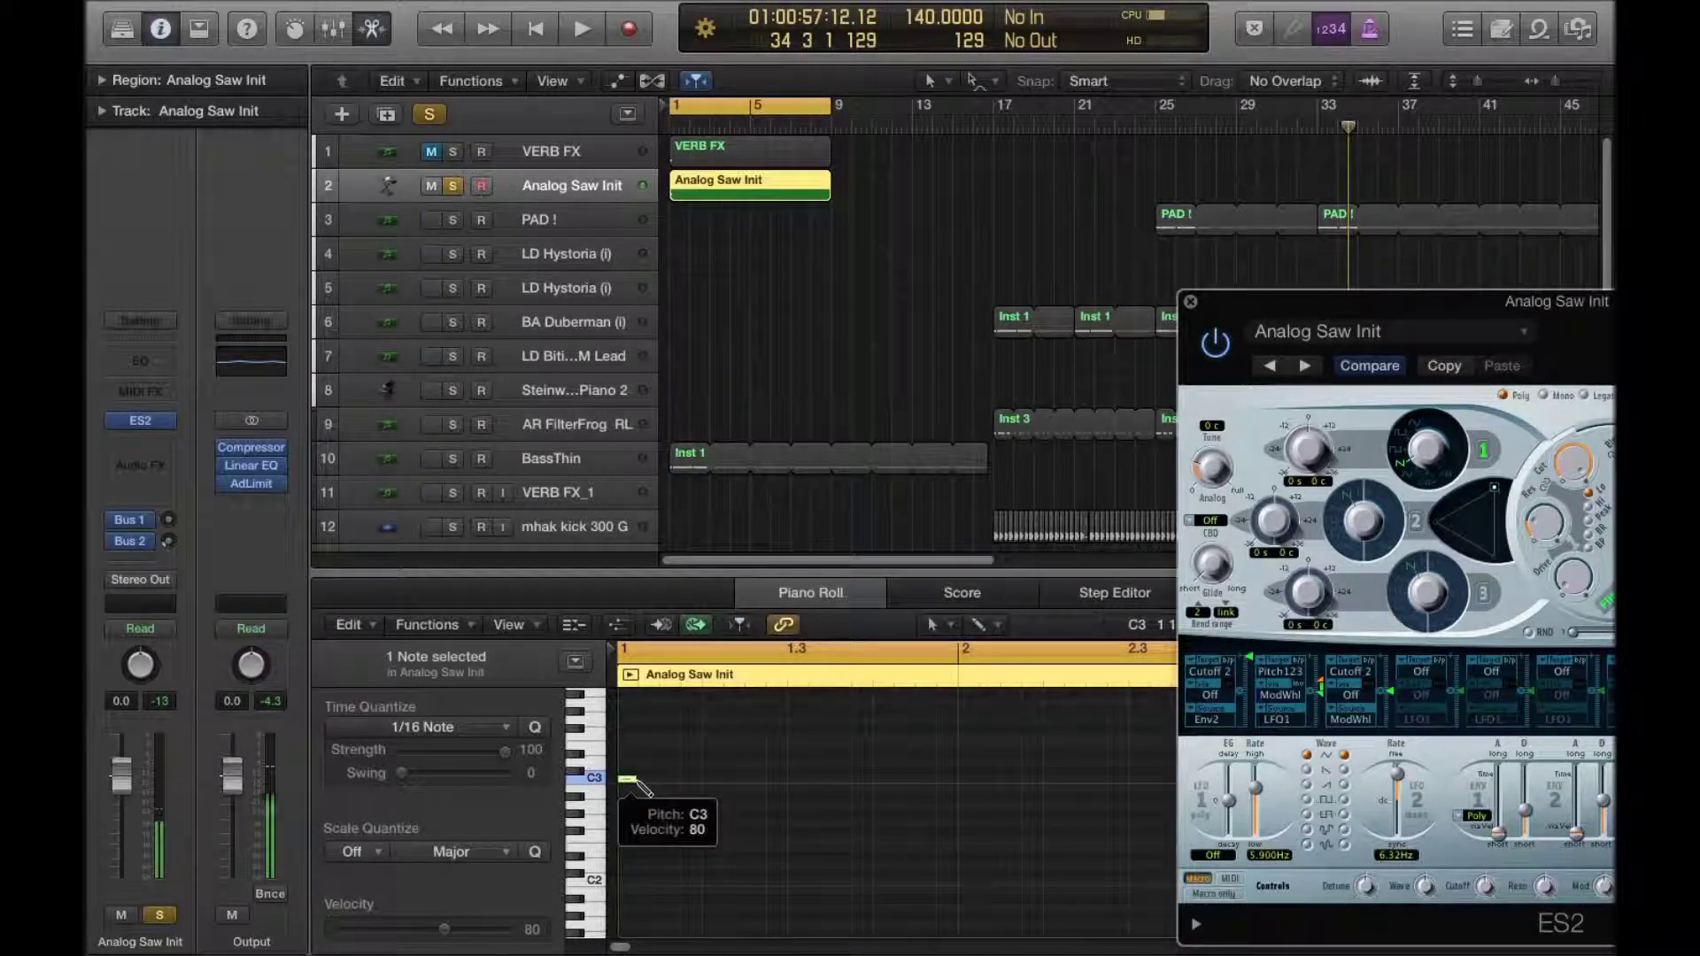
pyautogui.moveTo(638, 785); pyautogui.dragTo(649, 786)
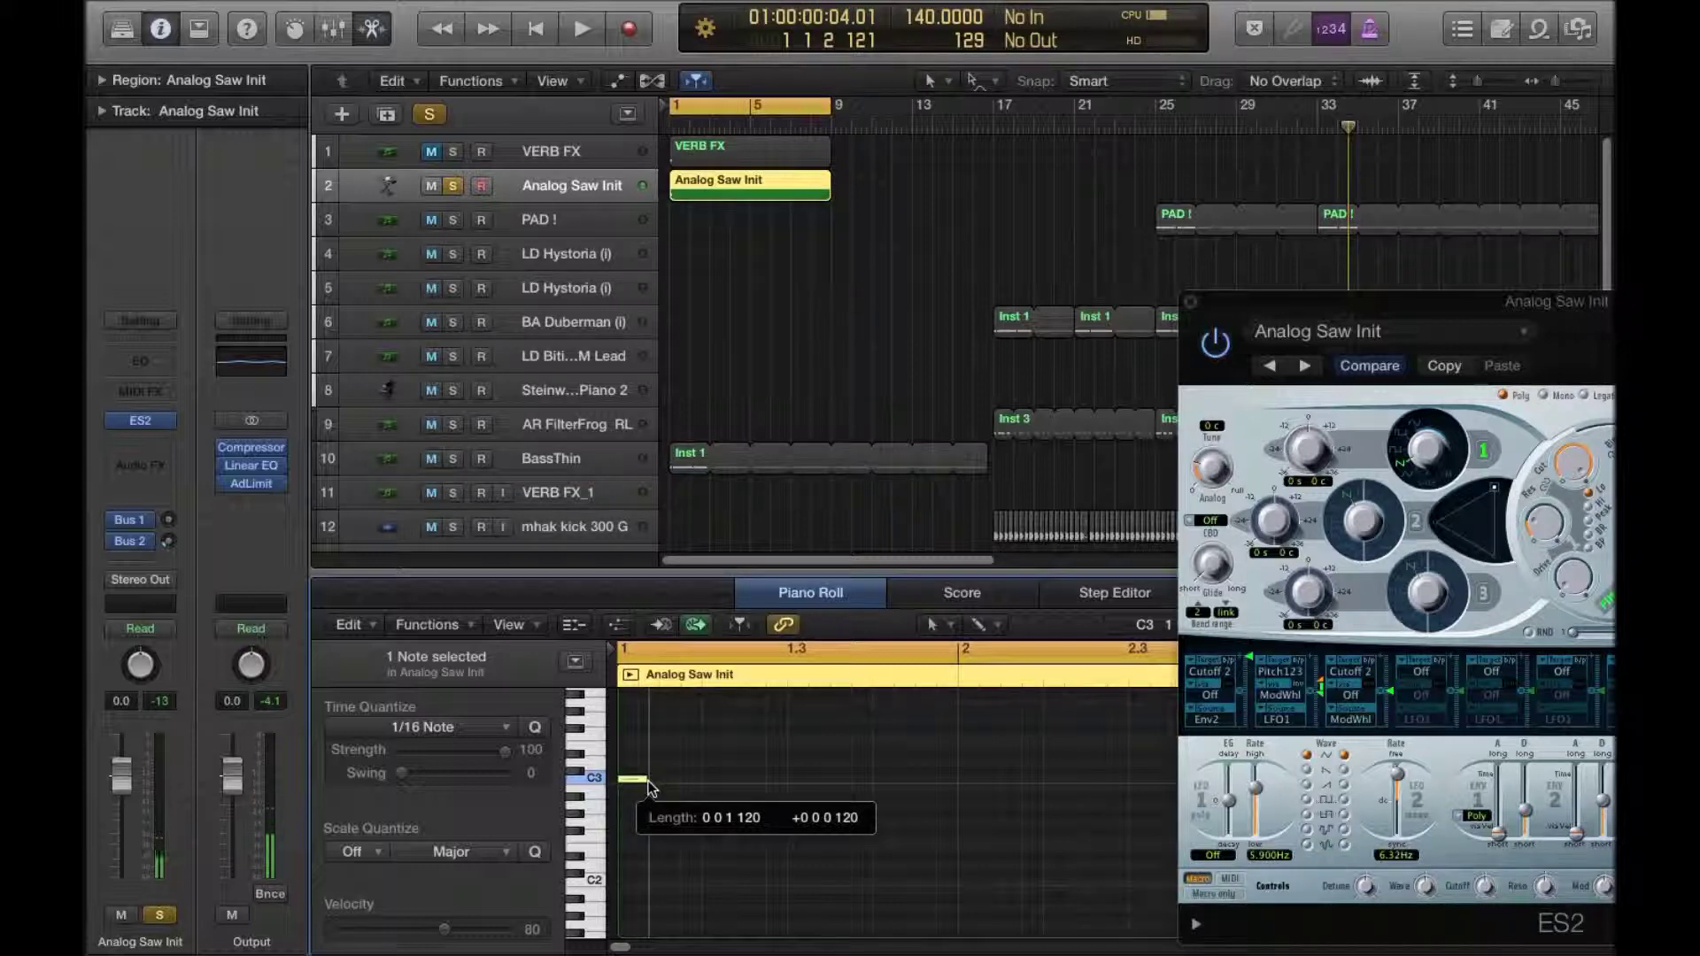
pyautogui.moveTo(651, 787); pyautogui.dragTo(961, 787)
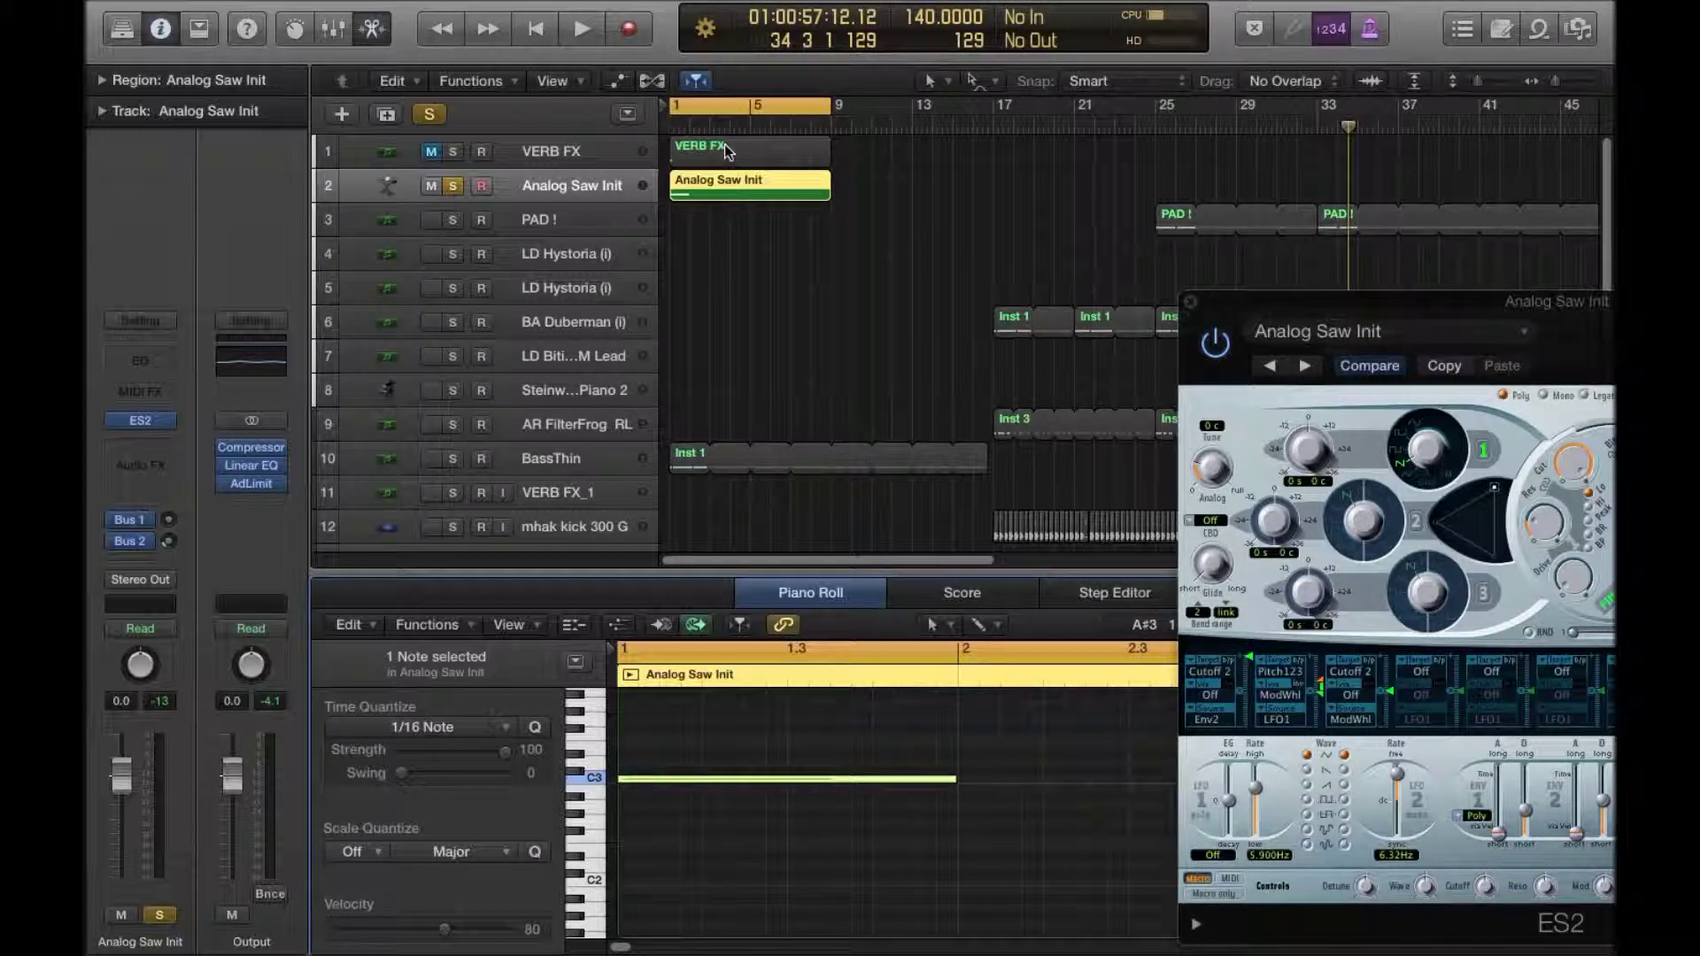
# Step: Move the ES2 window clear of the track list and audition the Analog Saw Init region
pyautogui.moveTo(1306, 281); pyautogui.dragTo(980, 125)
pyautogui.press('space')
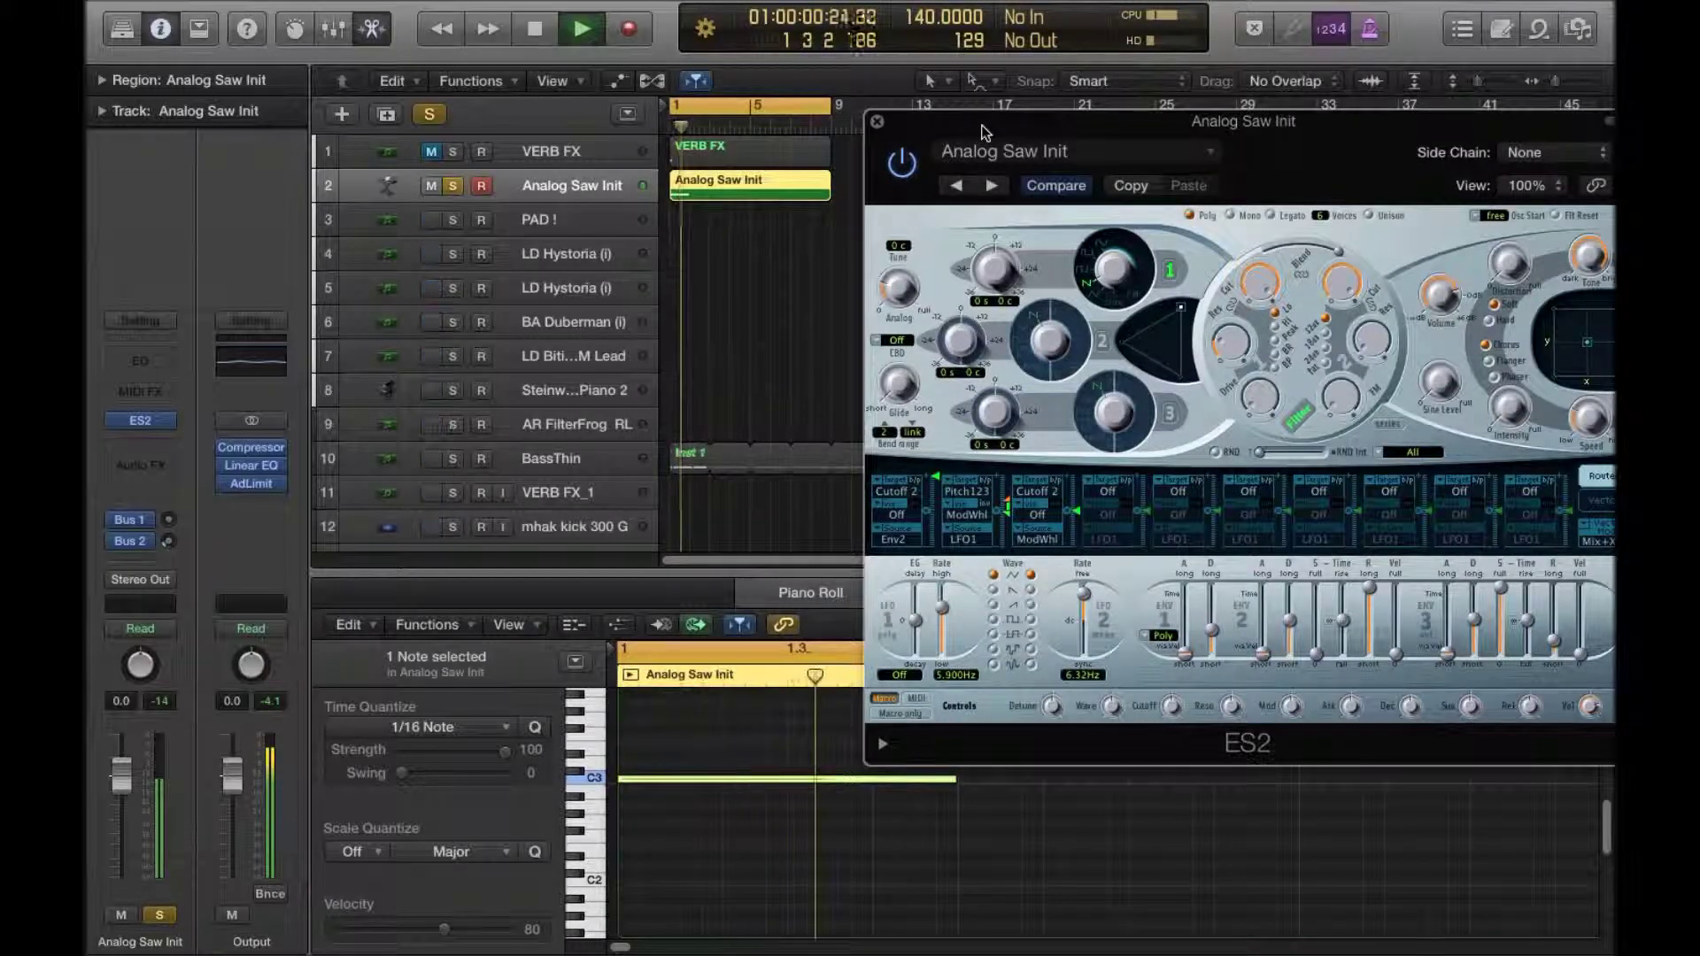
pyautogui.press('space')
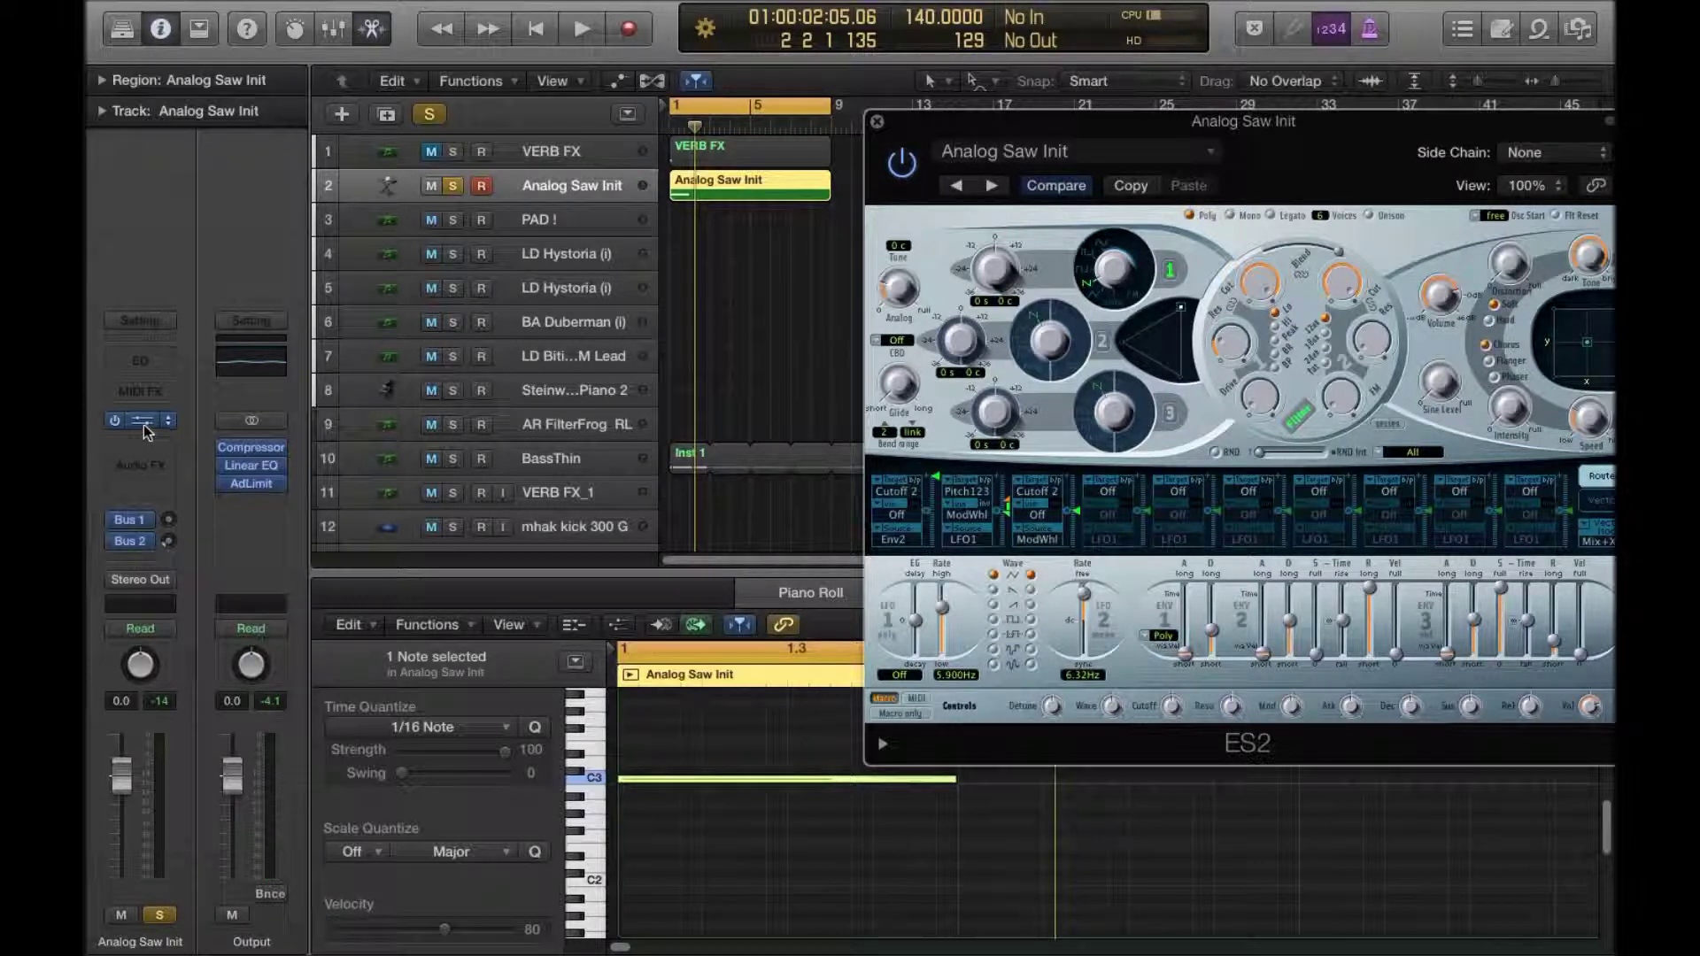
# Step: Show the Bus 2 channel beside the track's channel strip and reopen the ES2 window
pyautogui.click(157, 549)
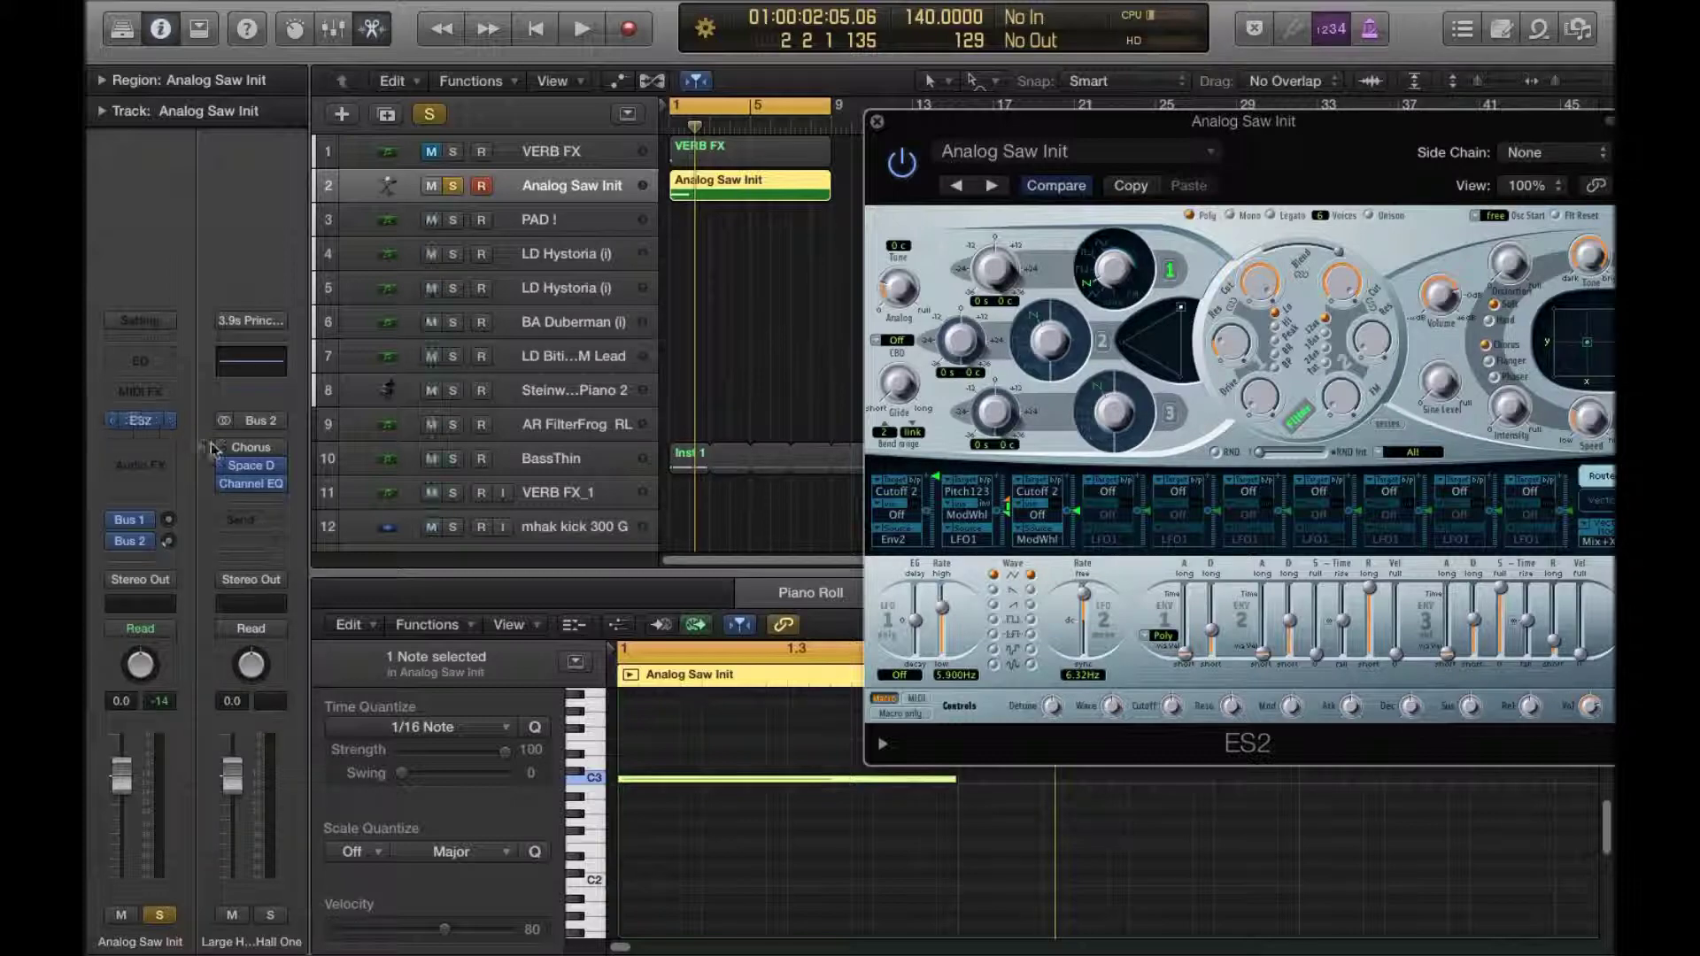
pyautogui.click(146, 423)
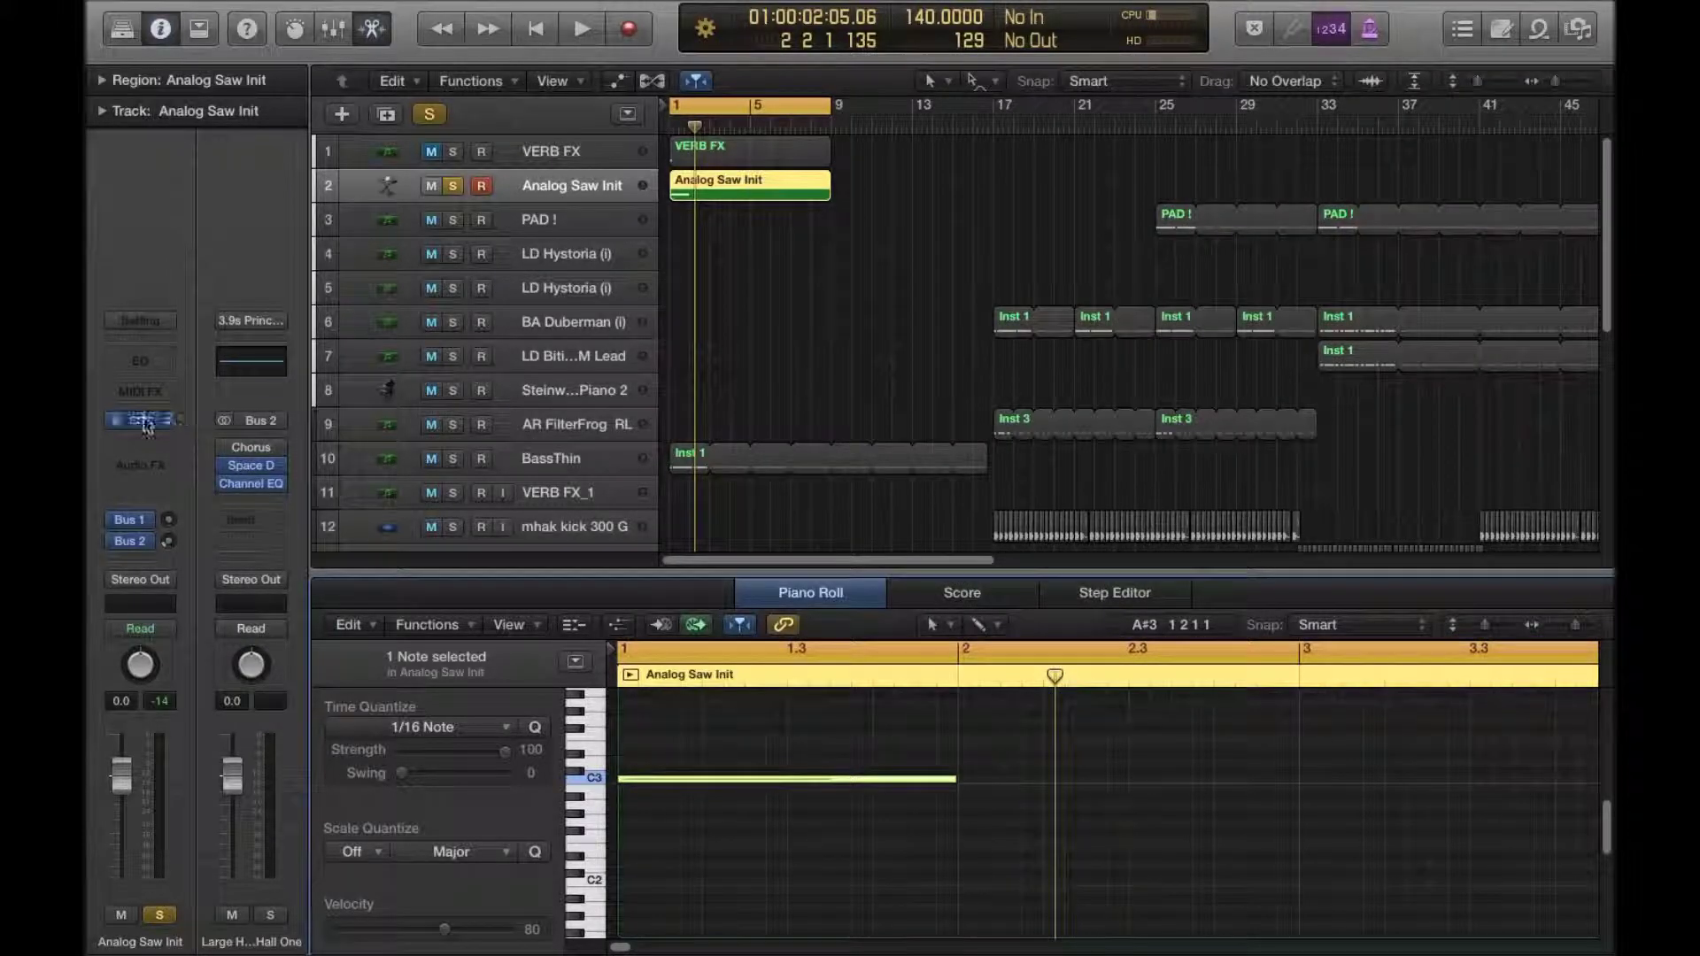
pyautogui.click(157, 422)
pyautogui.moveTo(1056, 174); pyautogui.dragTo(651, 88)
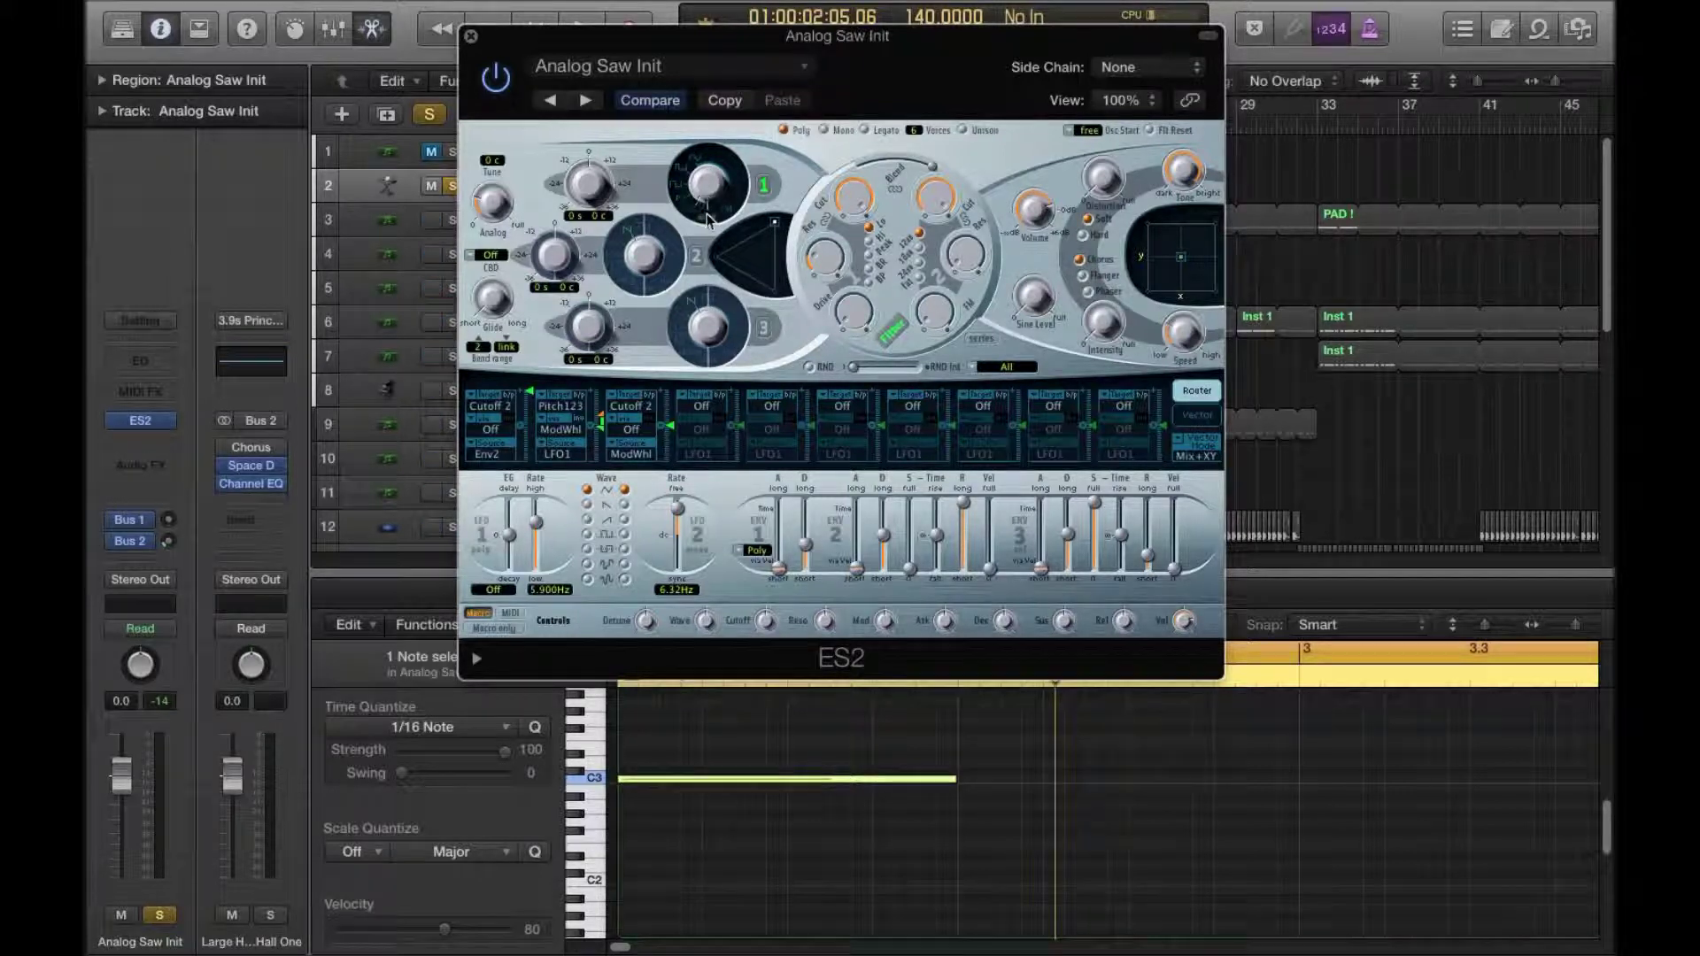
# Step: Set oscillator 1 of ES2 to a square wave and switch the oscillator off
pyautogui.moveTo(711, 188); pyautogui.dragTo(711, 130)
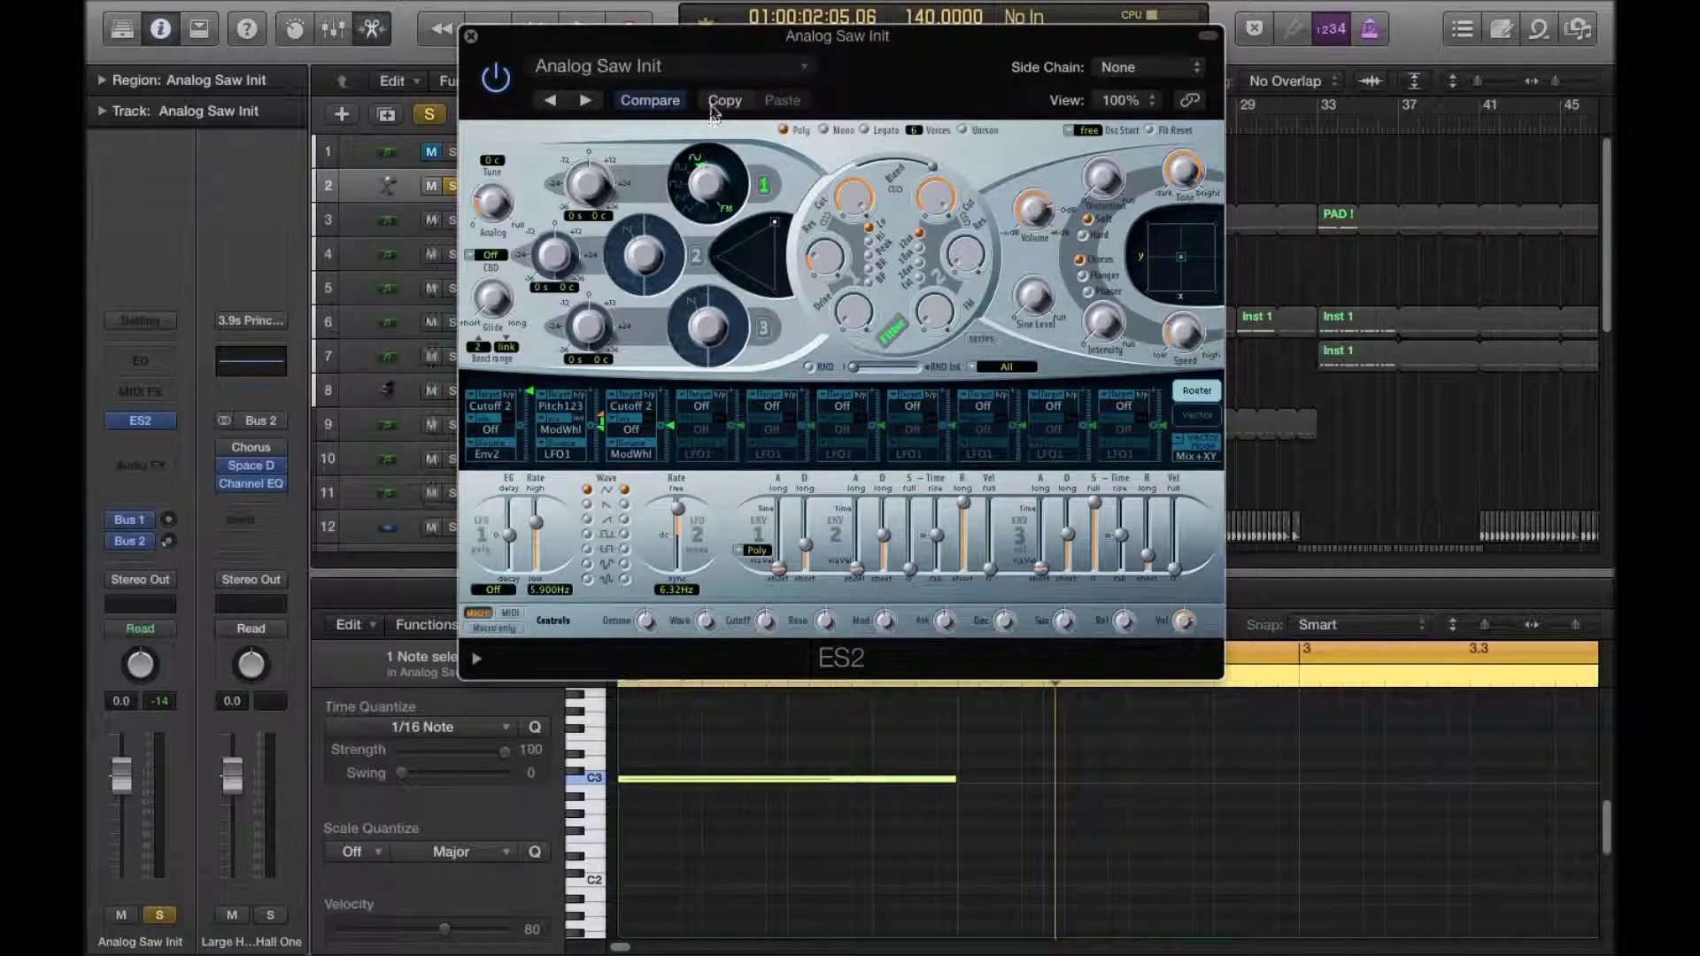
pyautogui.moveTo(715, 120); pyautogui.dragTo(714, 186)
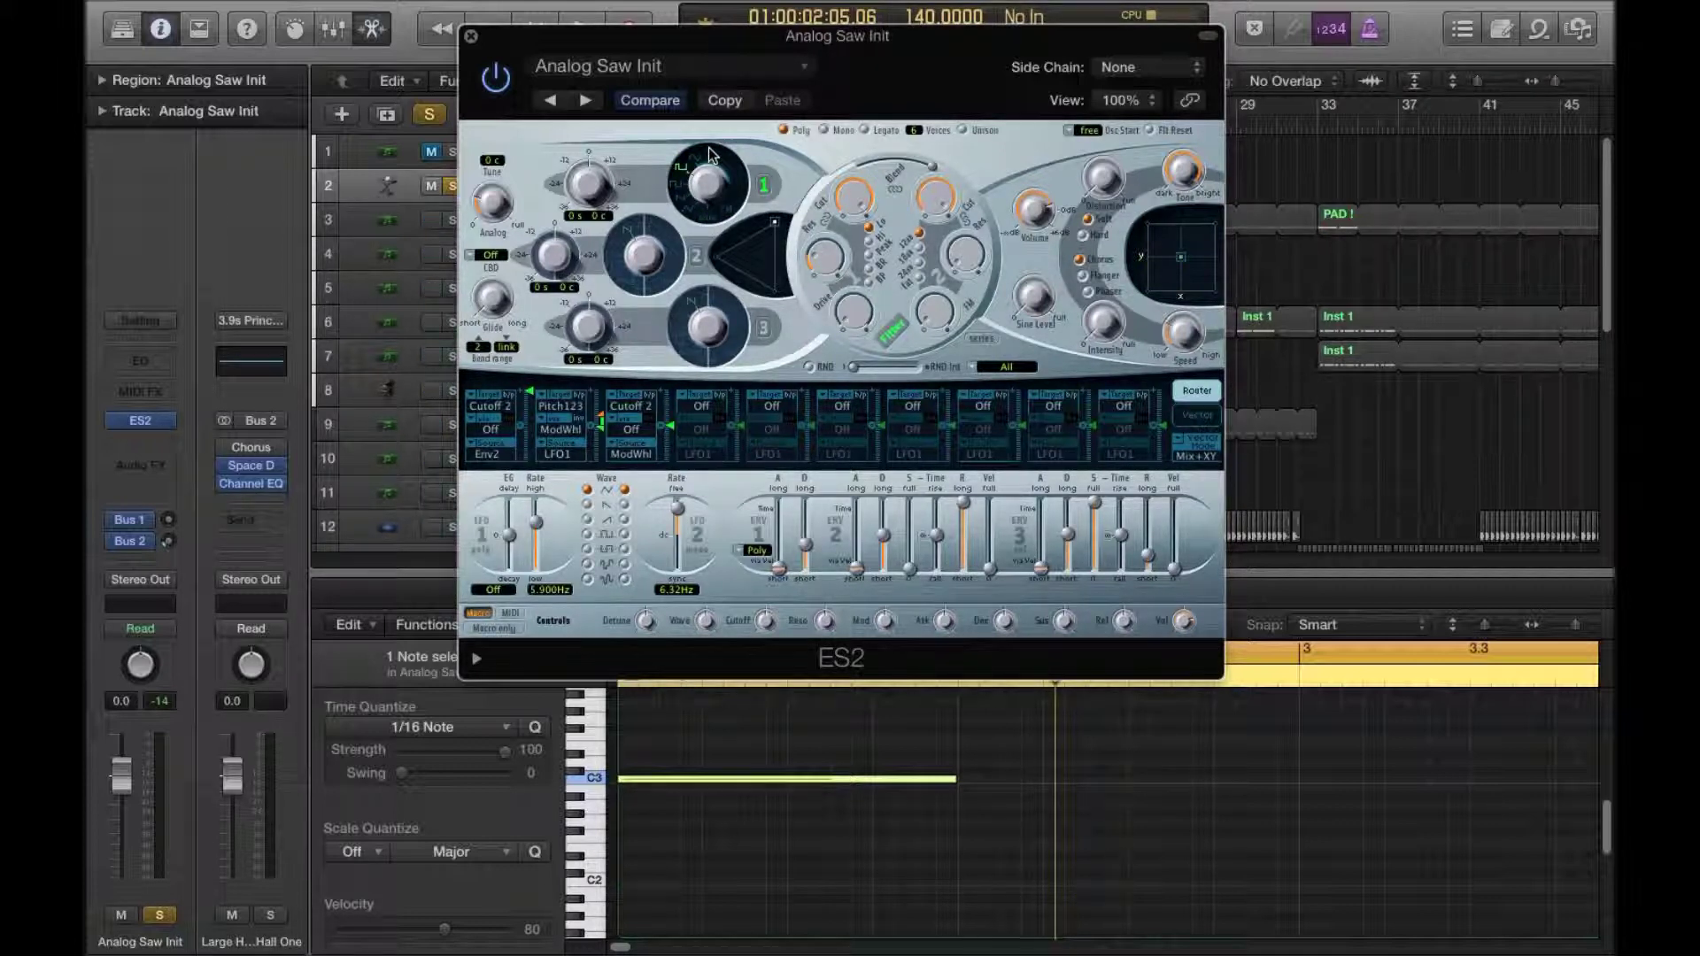
pyautogui.click(763, 185)
# Step: Enable oscillator 3 in ES2 with its waveform set to Noise and audition the sound
pyautogui.click(764, 331)
pyautogui.click(764, 332)
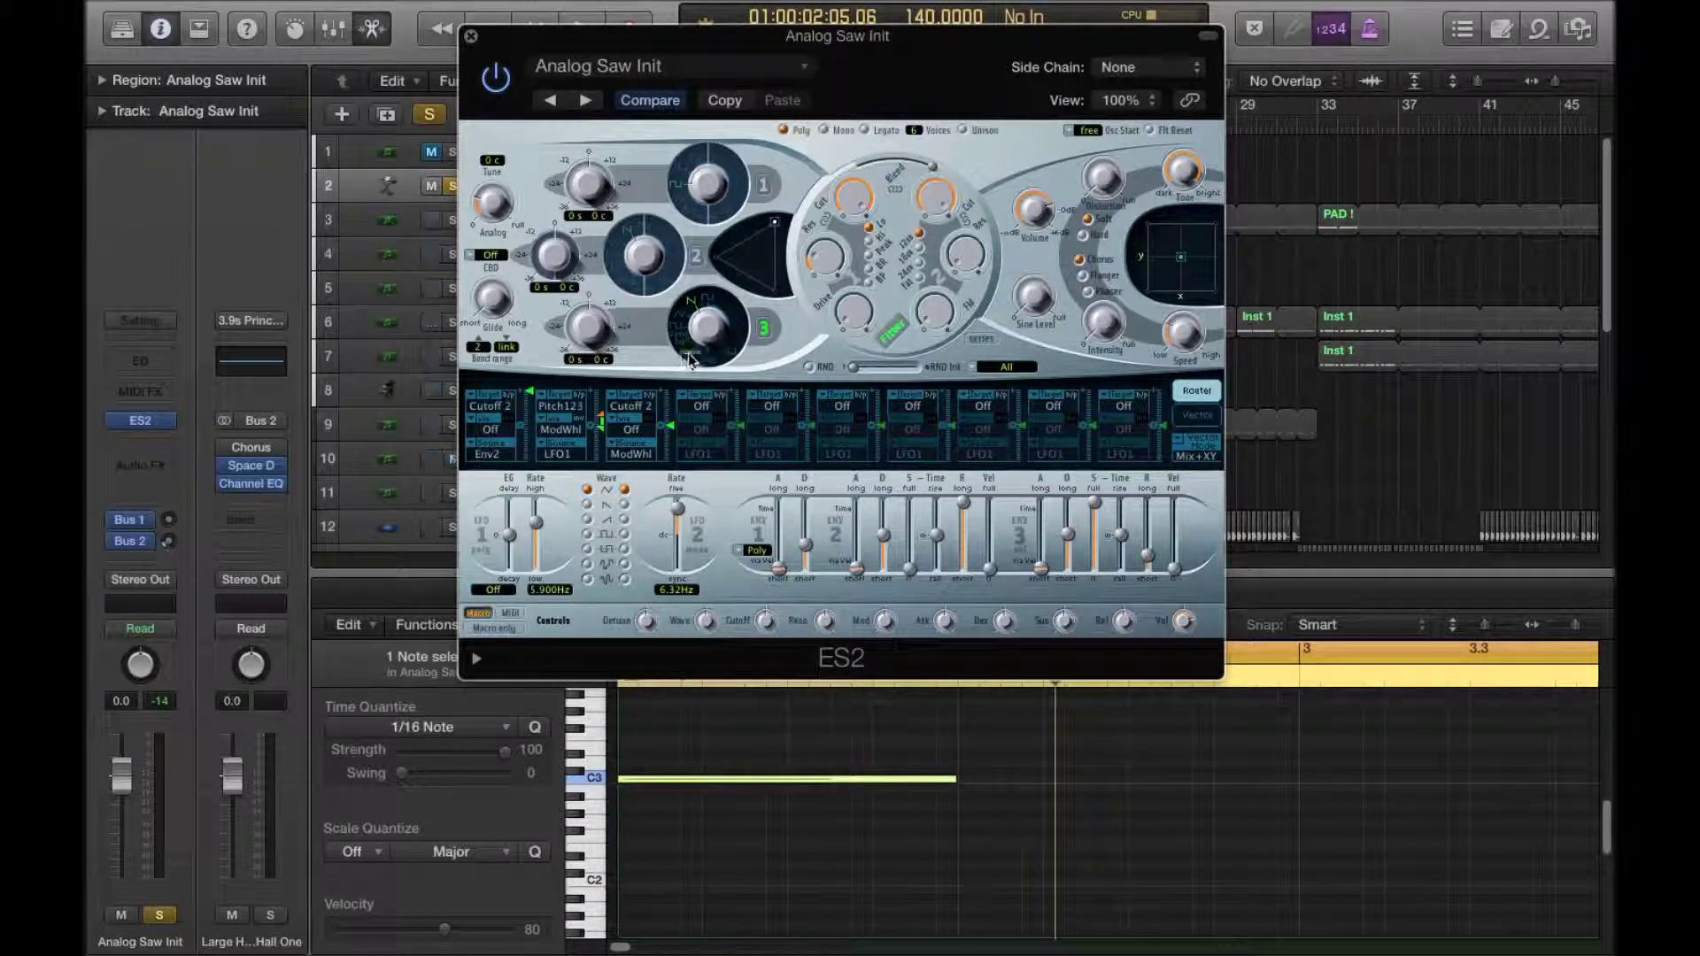
pyautogui.moveTo(549, 40); pyautogui.dragTo(830, 65)
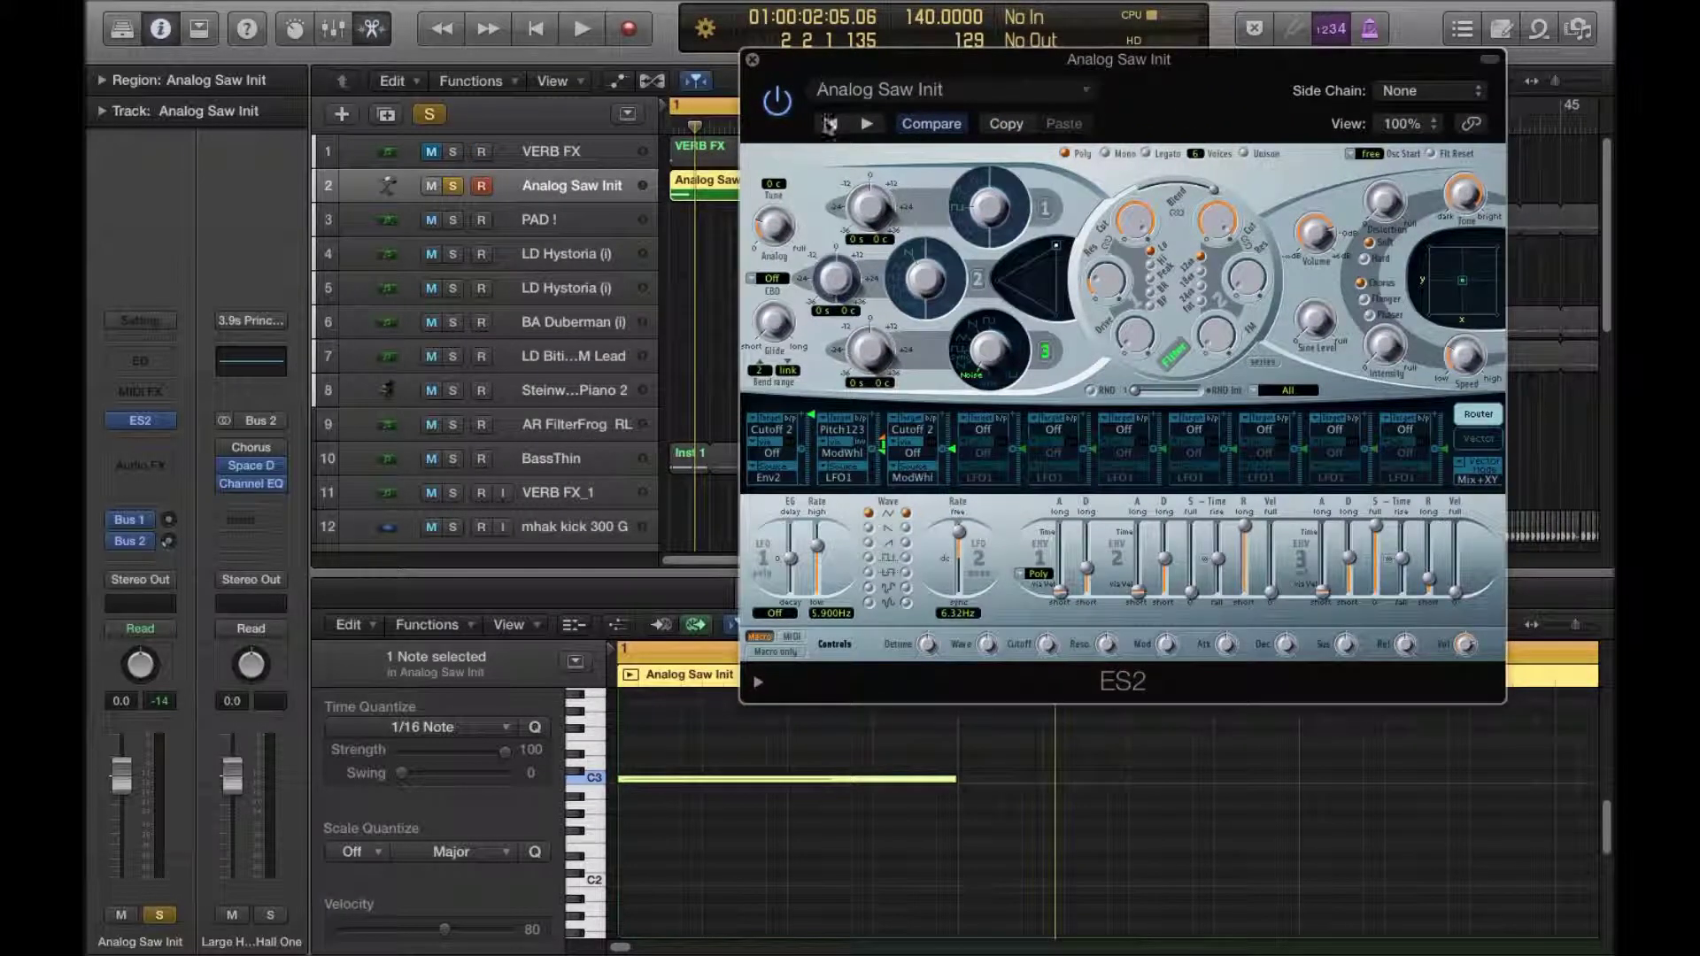
pyautogui.press('space')
pyautogui.press('space')
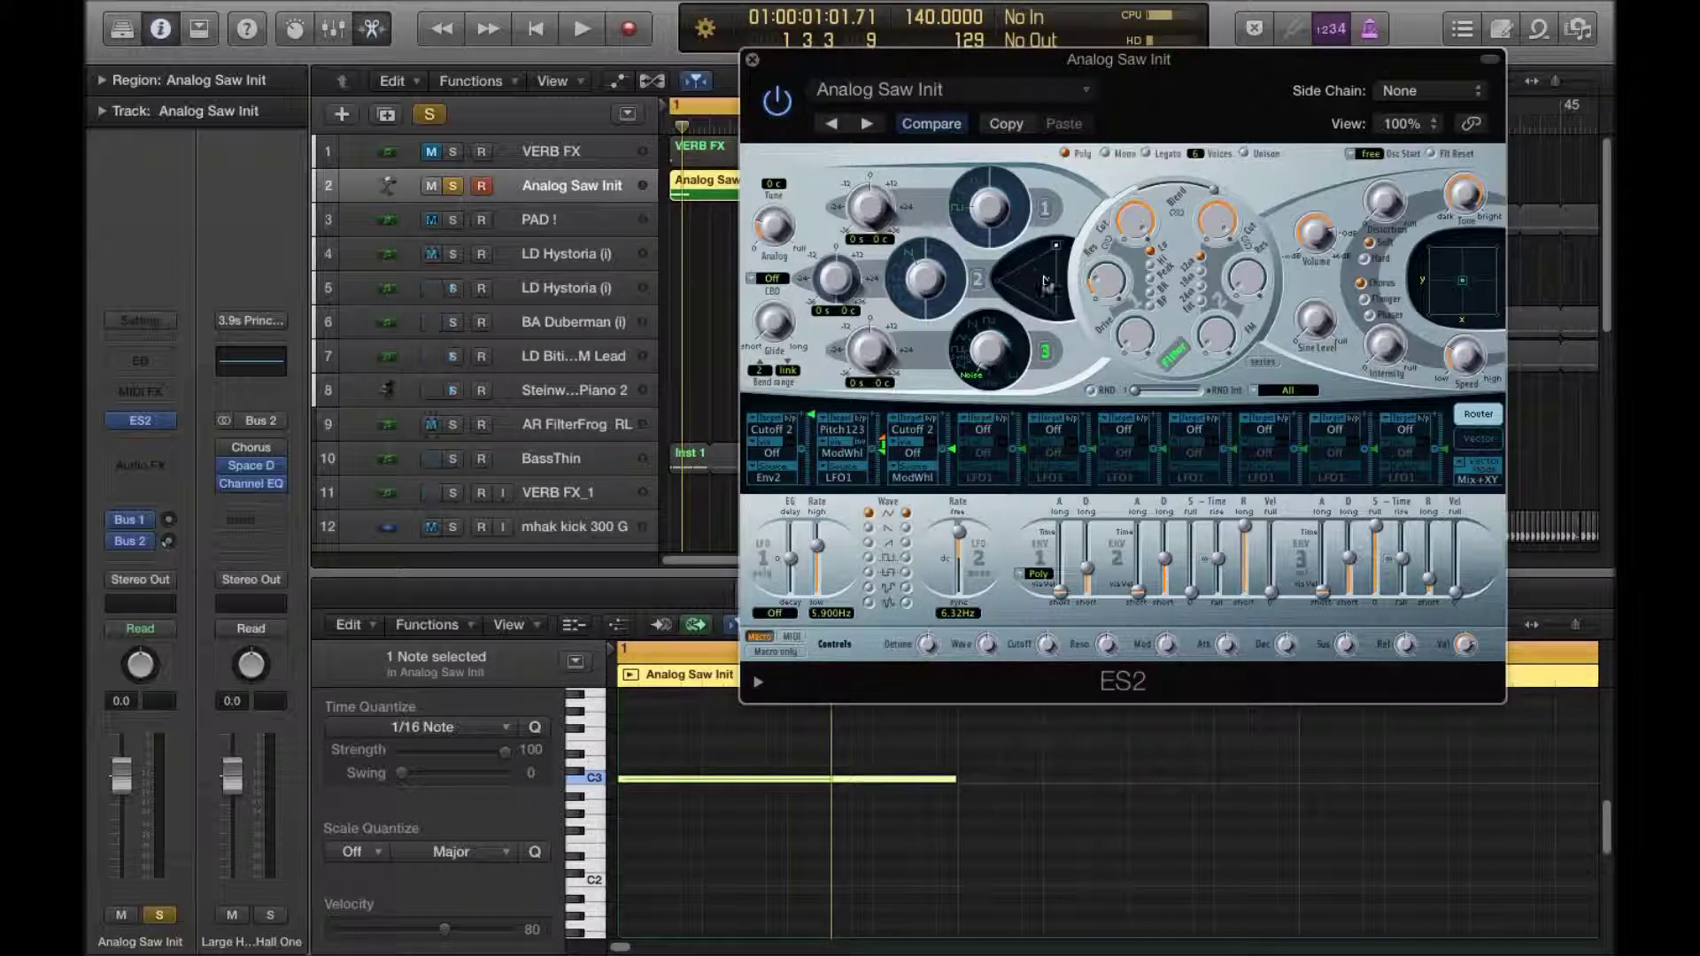
# Step: Centre the oscillator mix point with all three oscillators switched on and audition the blend
pyautogui.moveTo(1041, 277); pyautogui.dragTo(1042, 285)
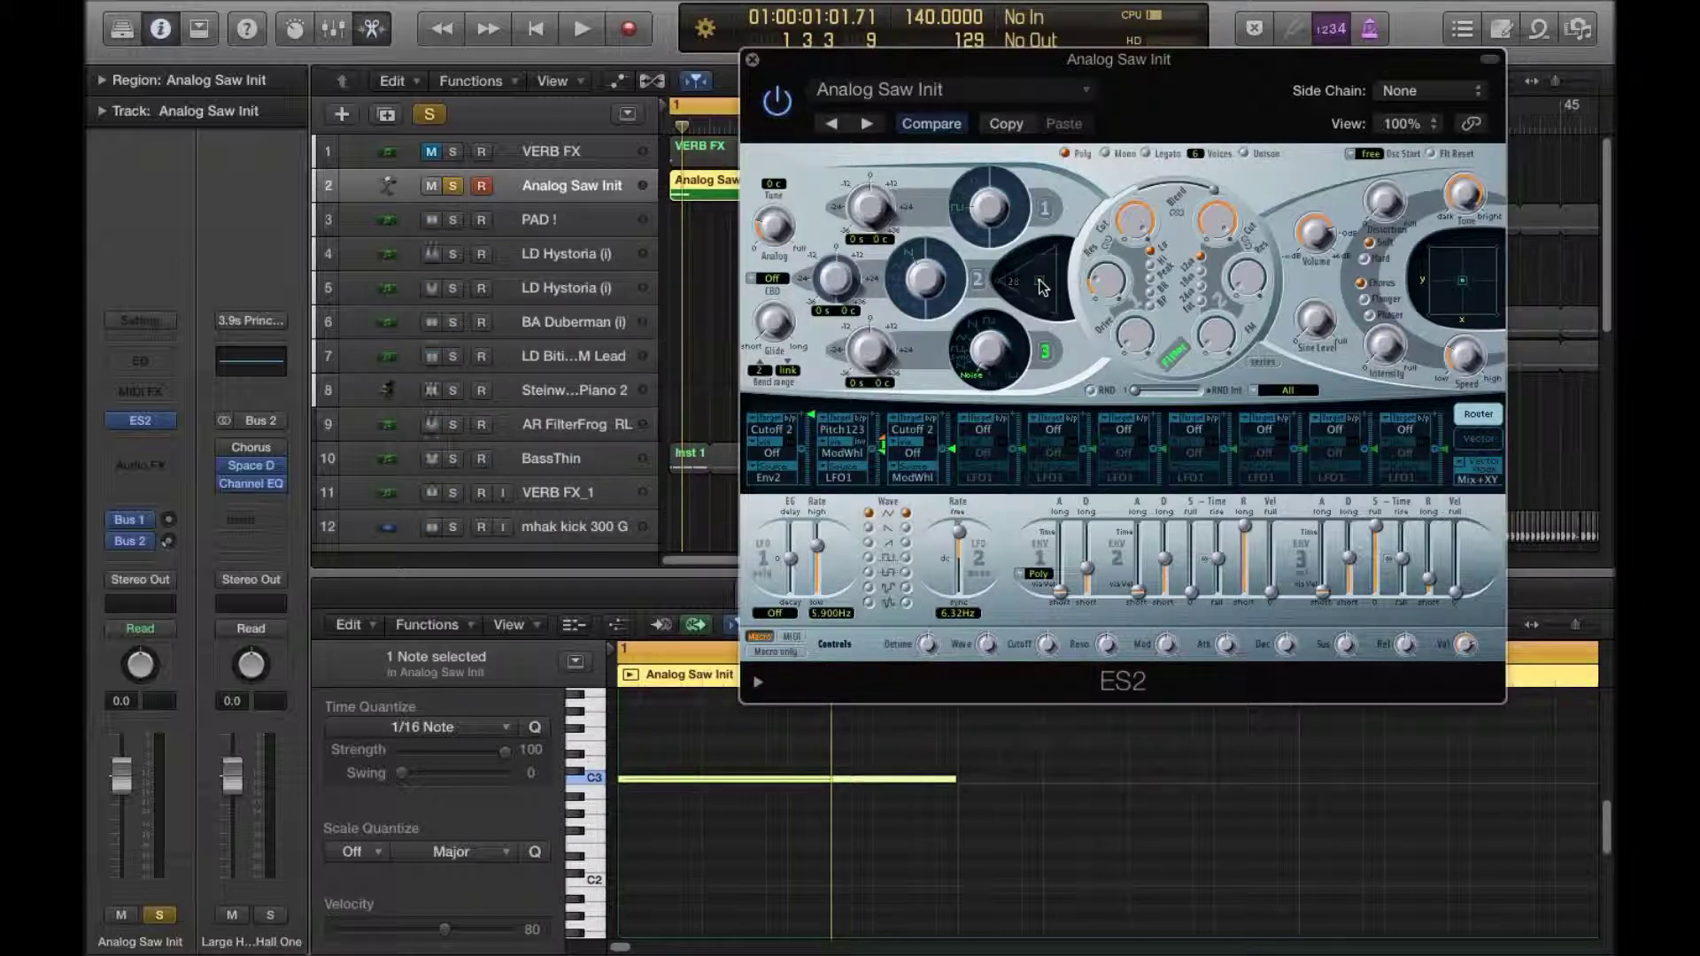
pyautogui.click(979, 280)
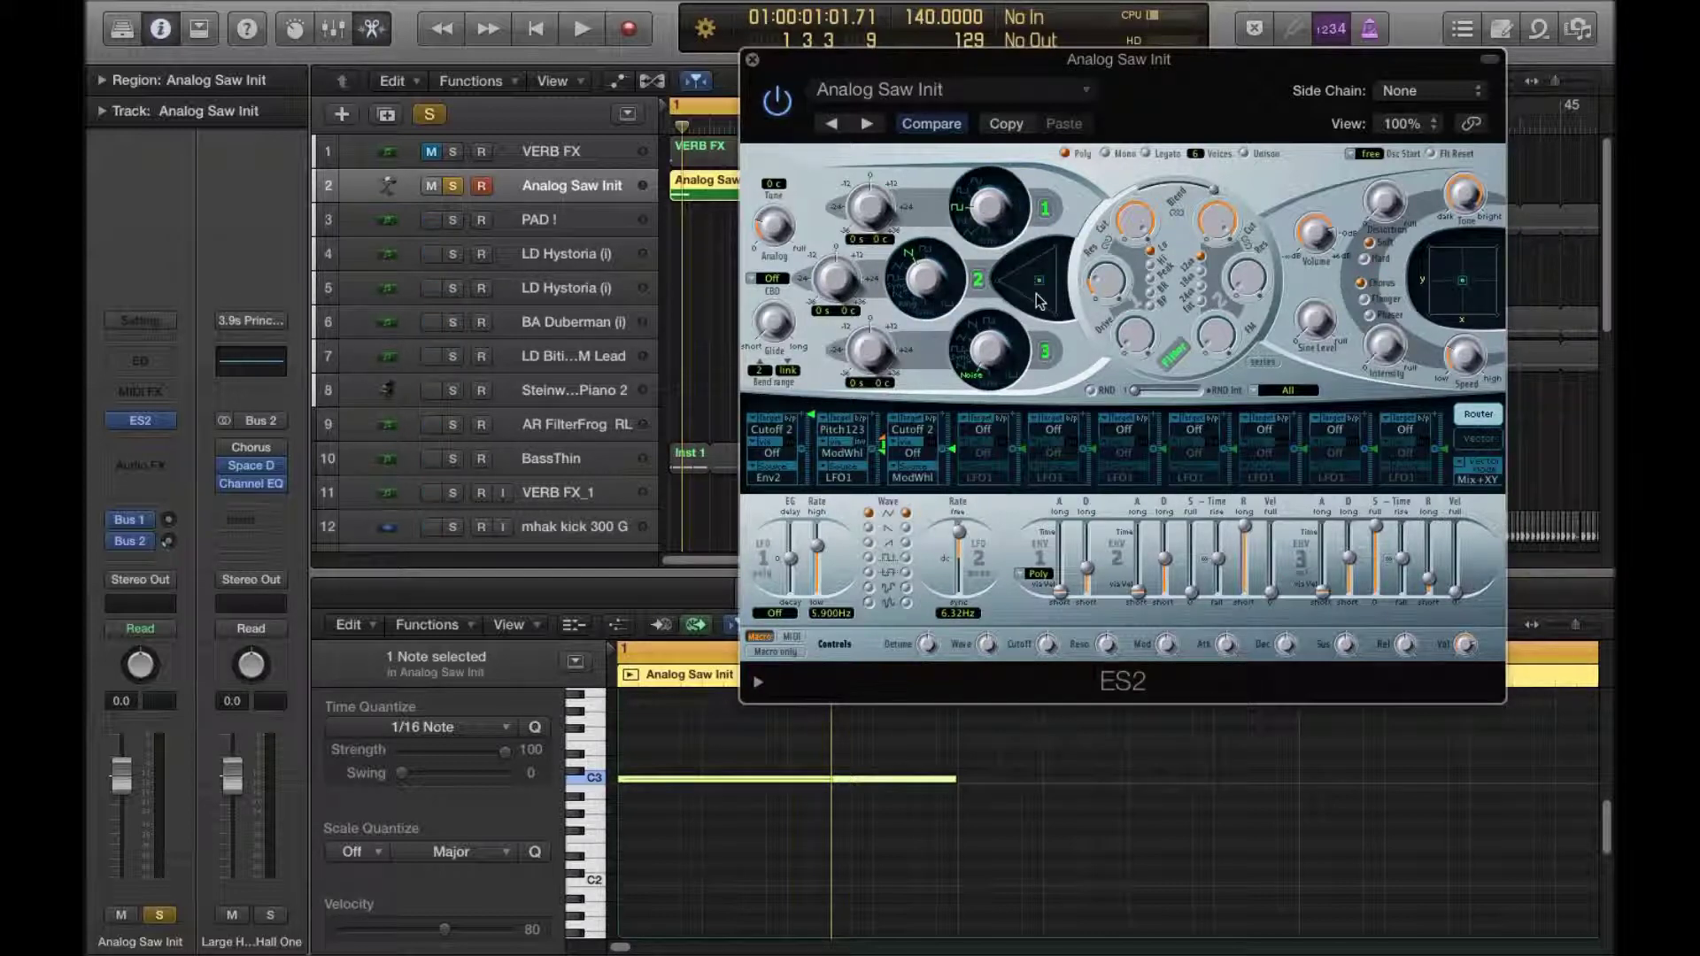
pyautogui.press('space')
pyautogui.press('space')
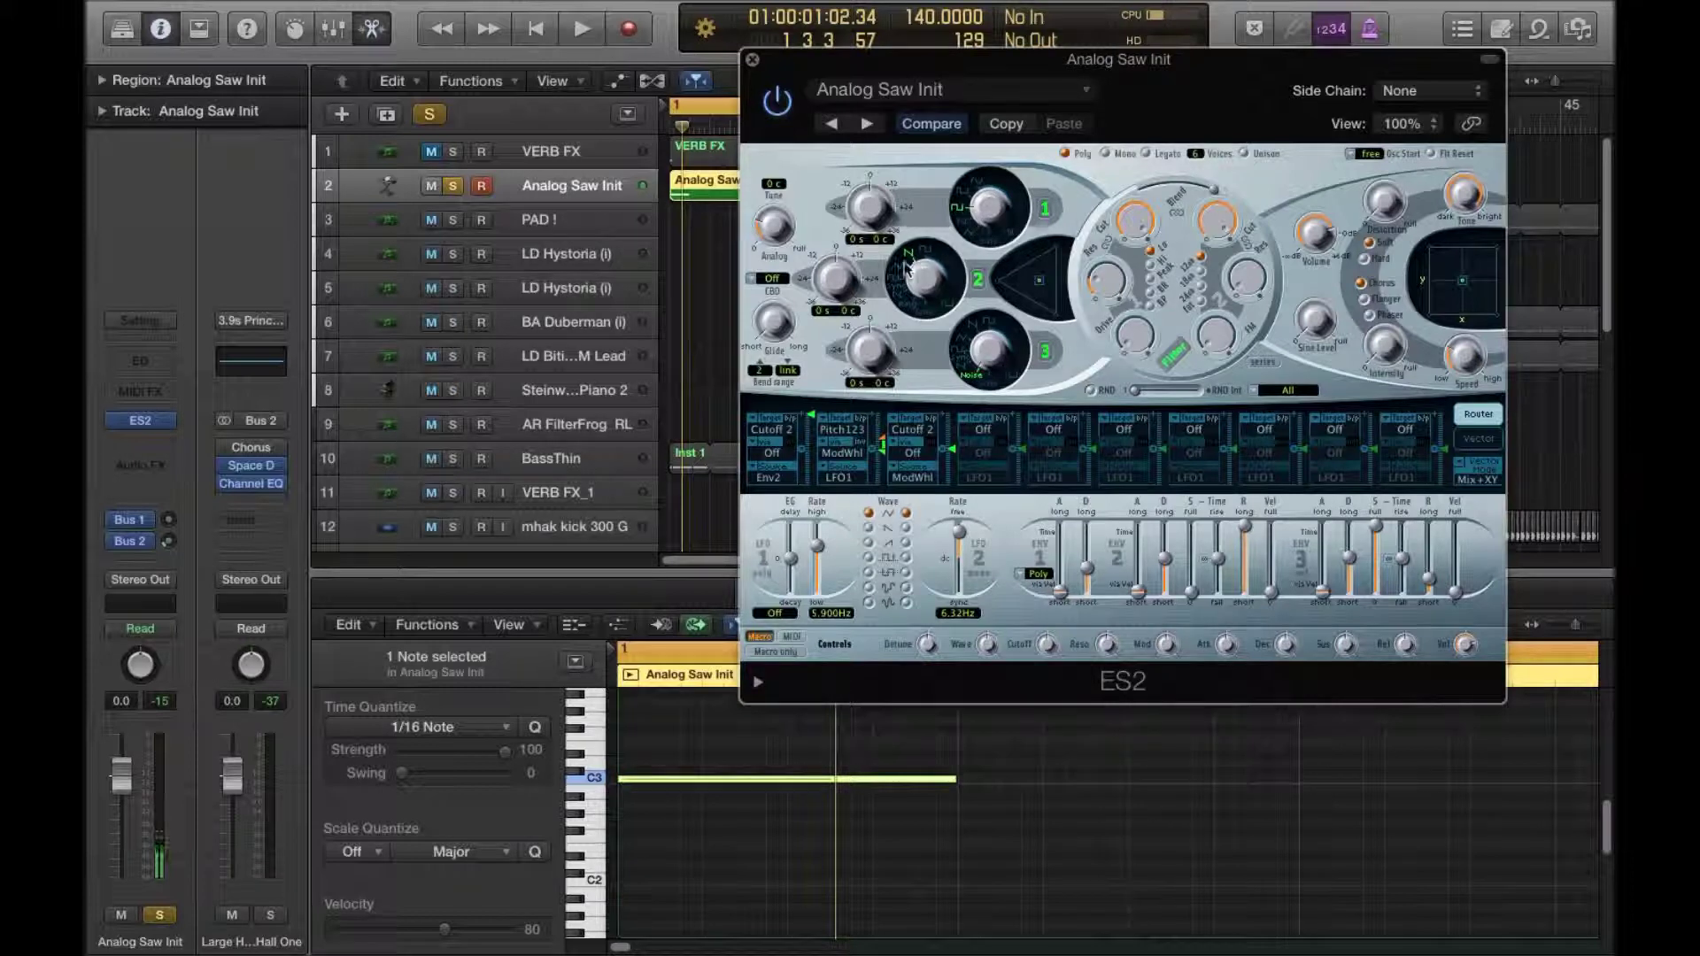
# Step: Audition the oscillator mix with the point at oscillator 2's corner and near oscillator 3's corner
pyautogui.moveTo(1037, 283); pyautogui.dragTo(1009, 283)
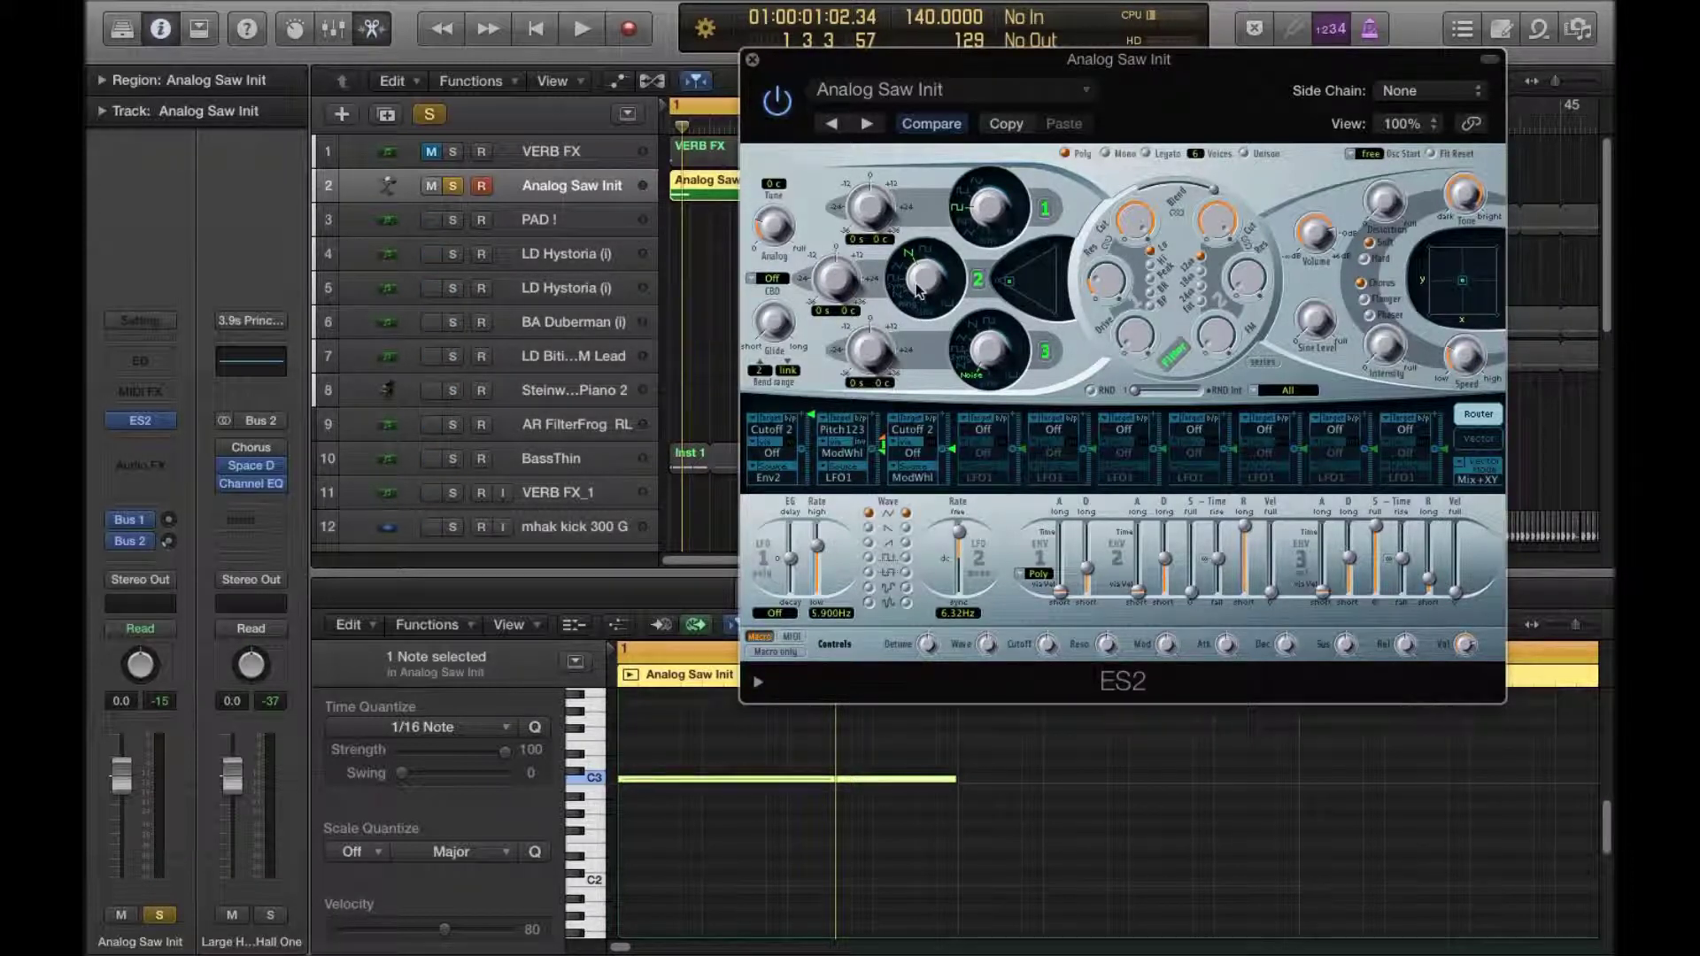
pyautogui.press('space')
pyautogui.press('space')
pyautogui.moveTo(1009, 281); pyautogui.dragTo(1049, 307)
pyautogui.press('space')
pyautogui.press('space')
pyautogui.press('space')
pyautogui.press('space')
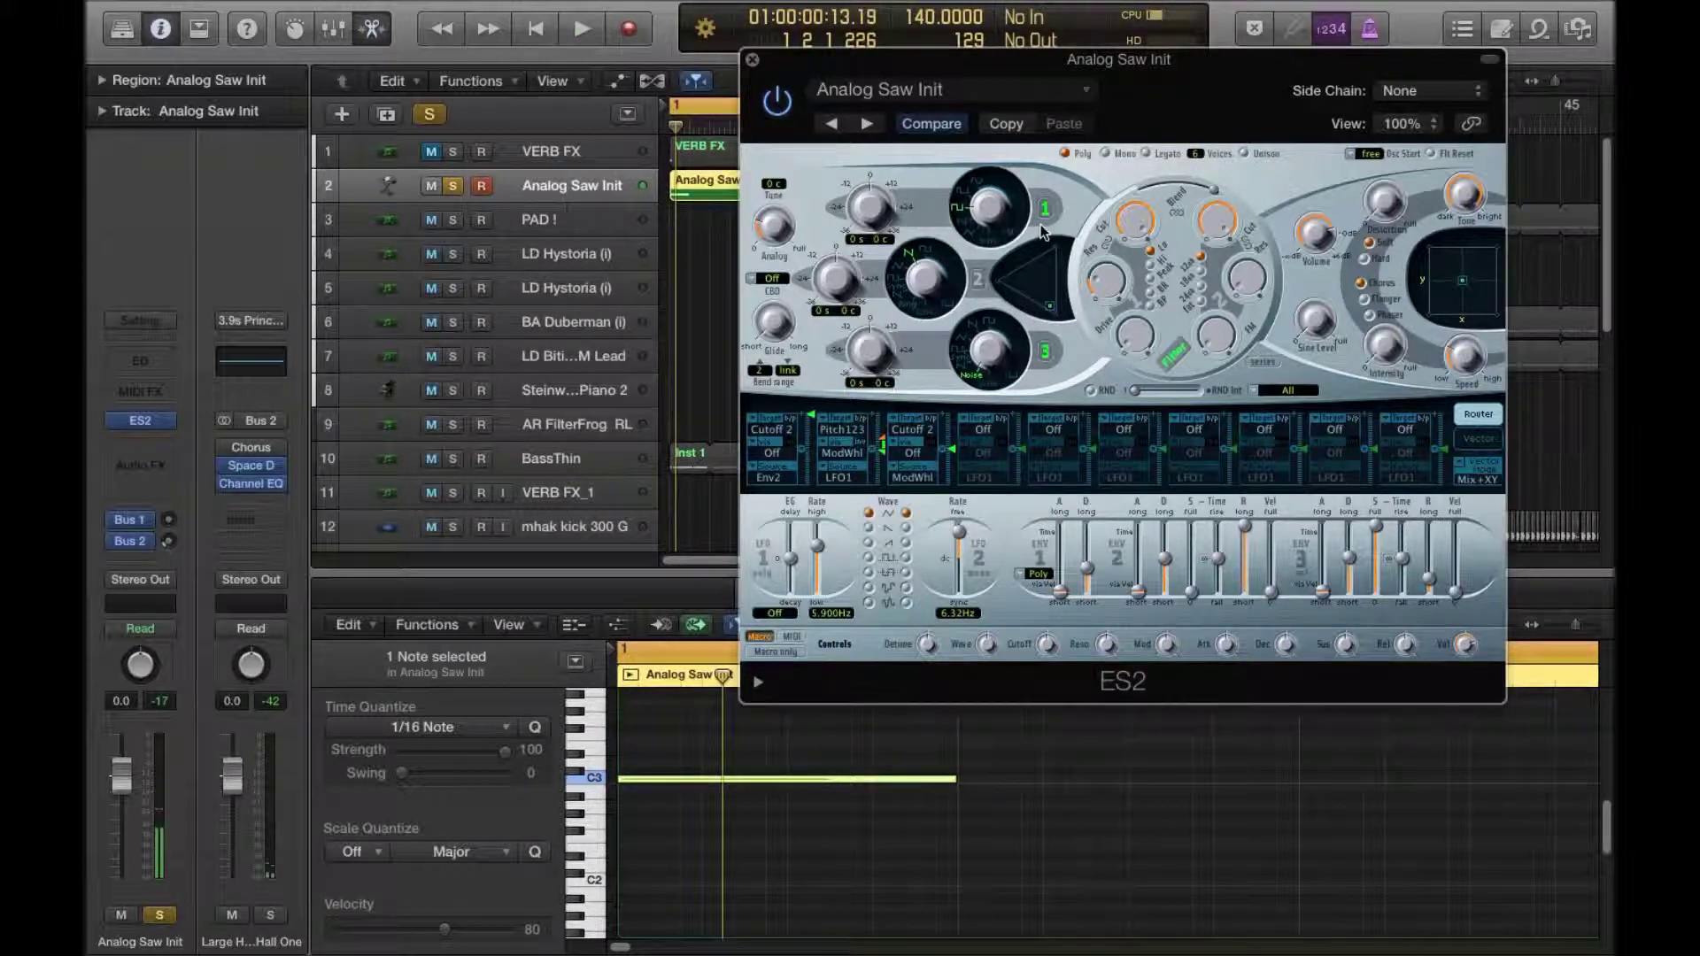
# Step: Switch off oscillators 1 and 2, move the mix point fully to oscillator 3 and audition the noise
pyautogui.click(978, 279)
pyautogui.click(1045, 209)
pyautogui.moveTo(1050, 307); pyautogui.dragTo(1058, 330)
pyautogui.click(1046, 354)
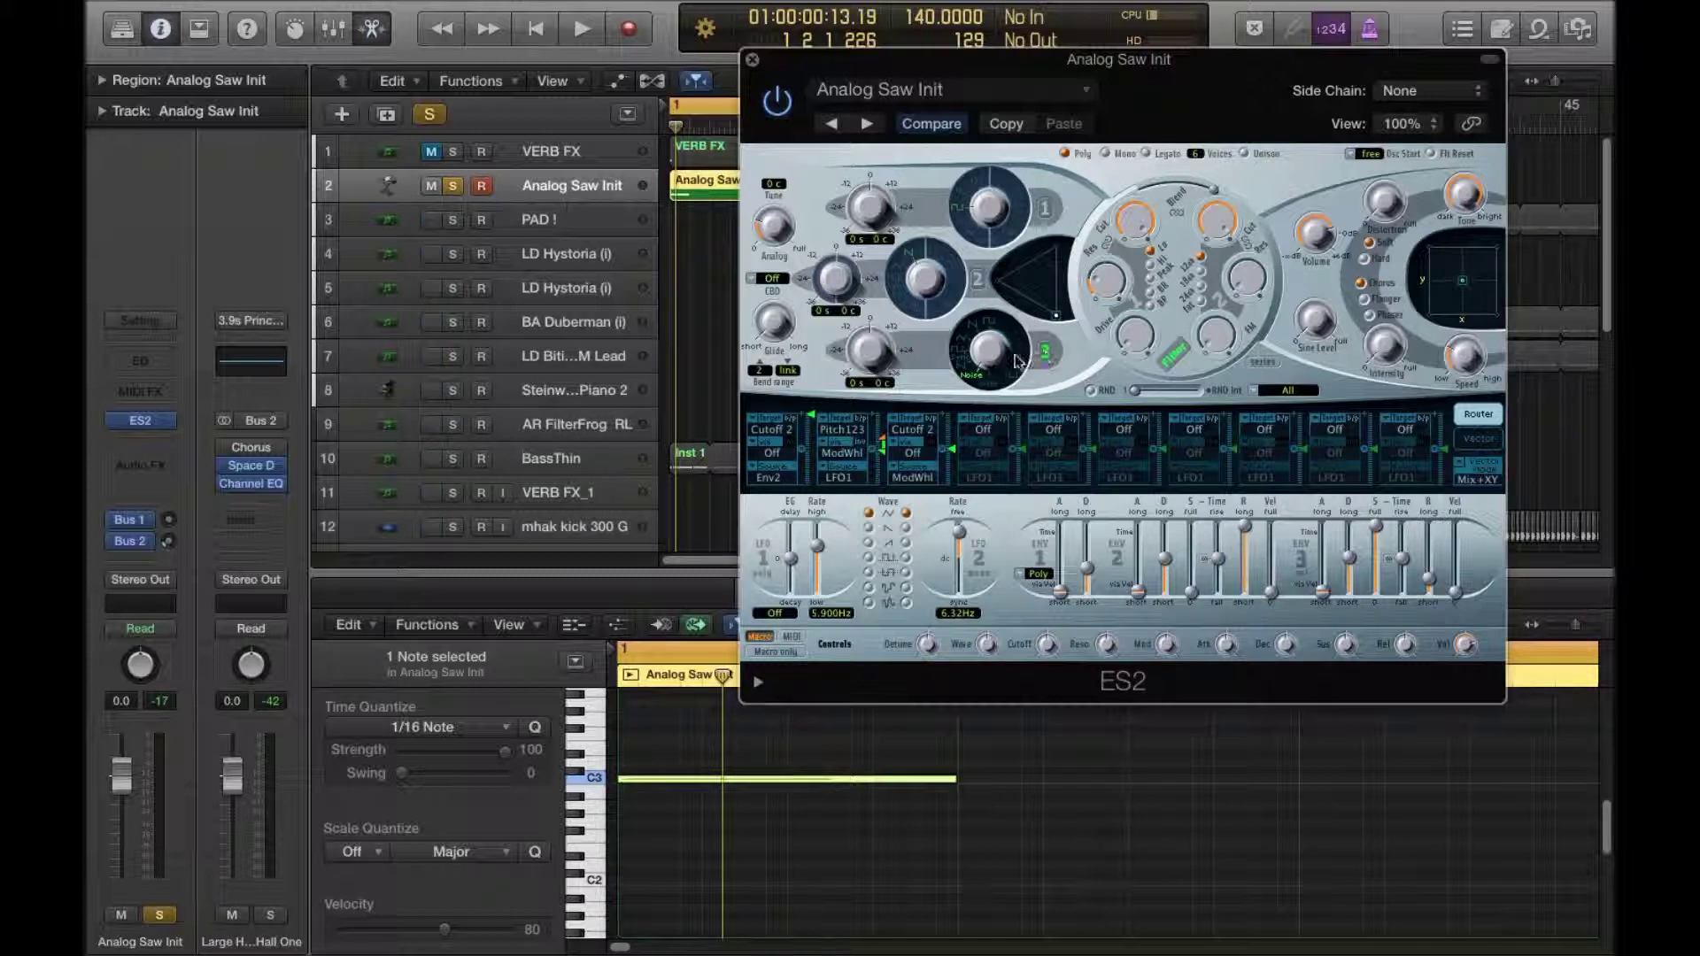
pyautogui.press('space')
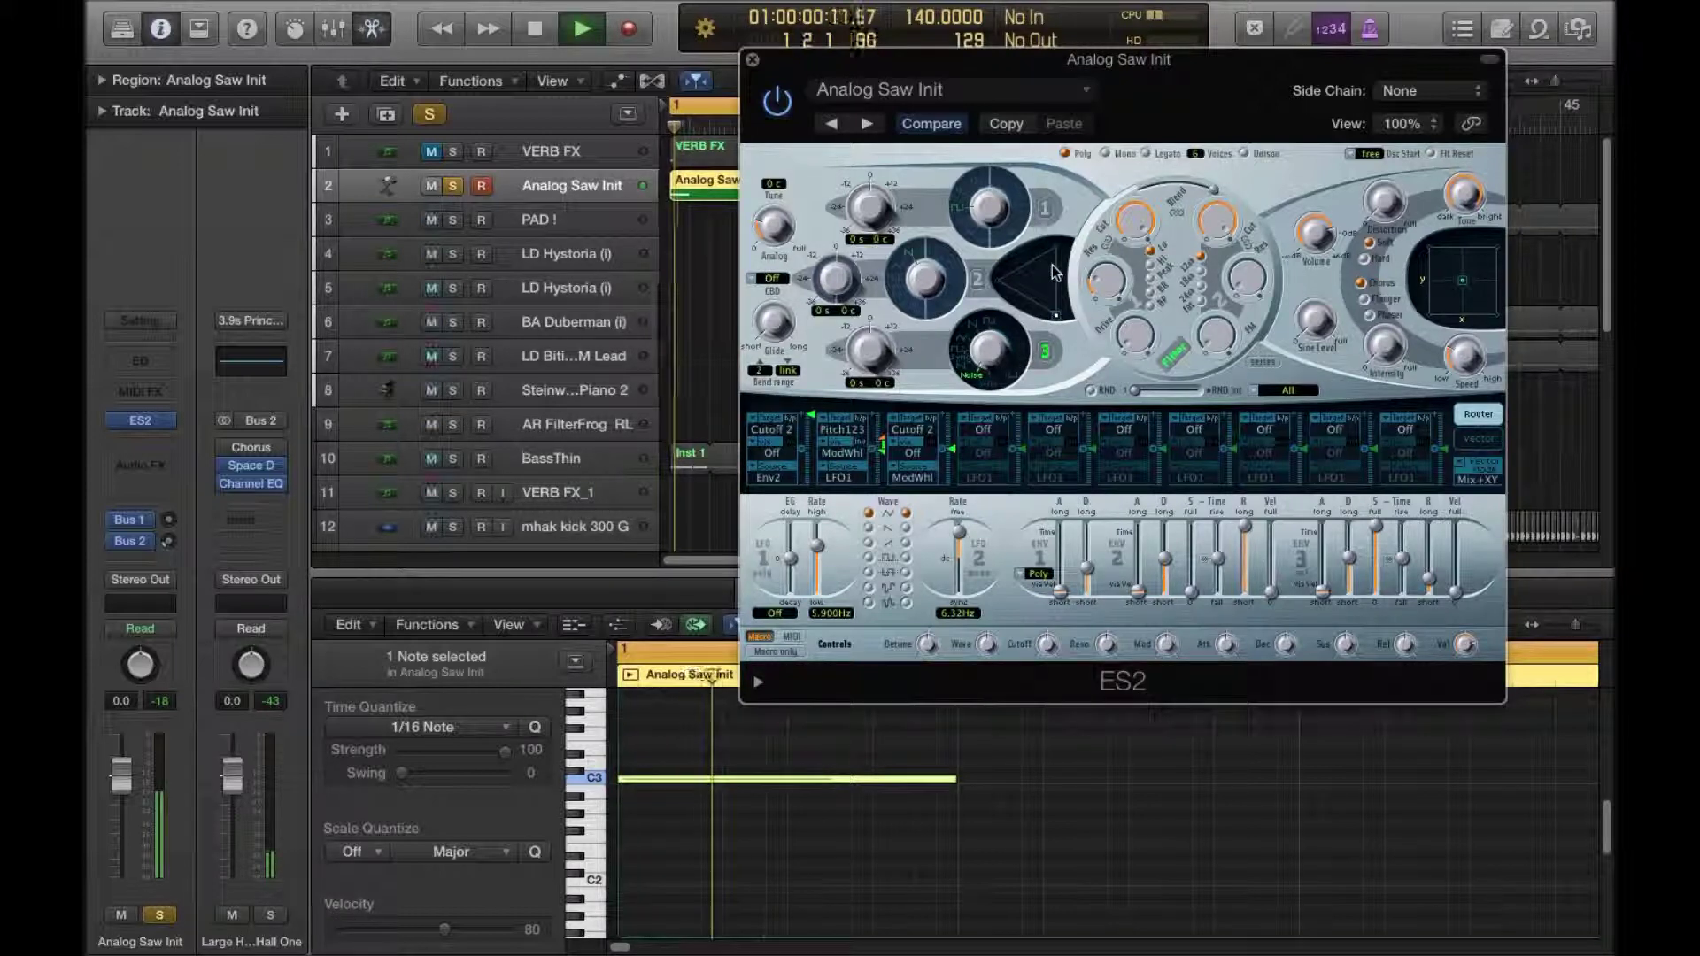
pyautogui.press('space')
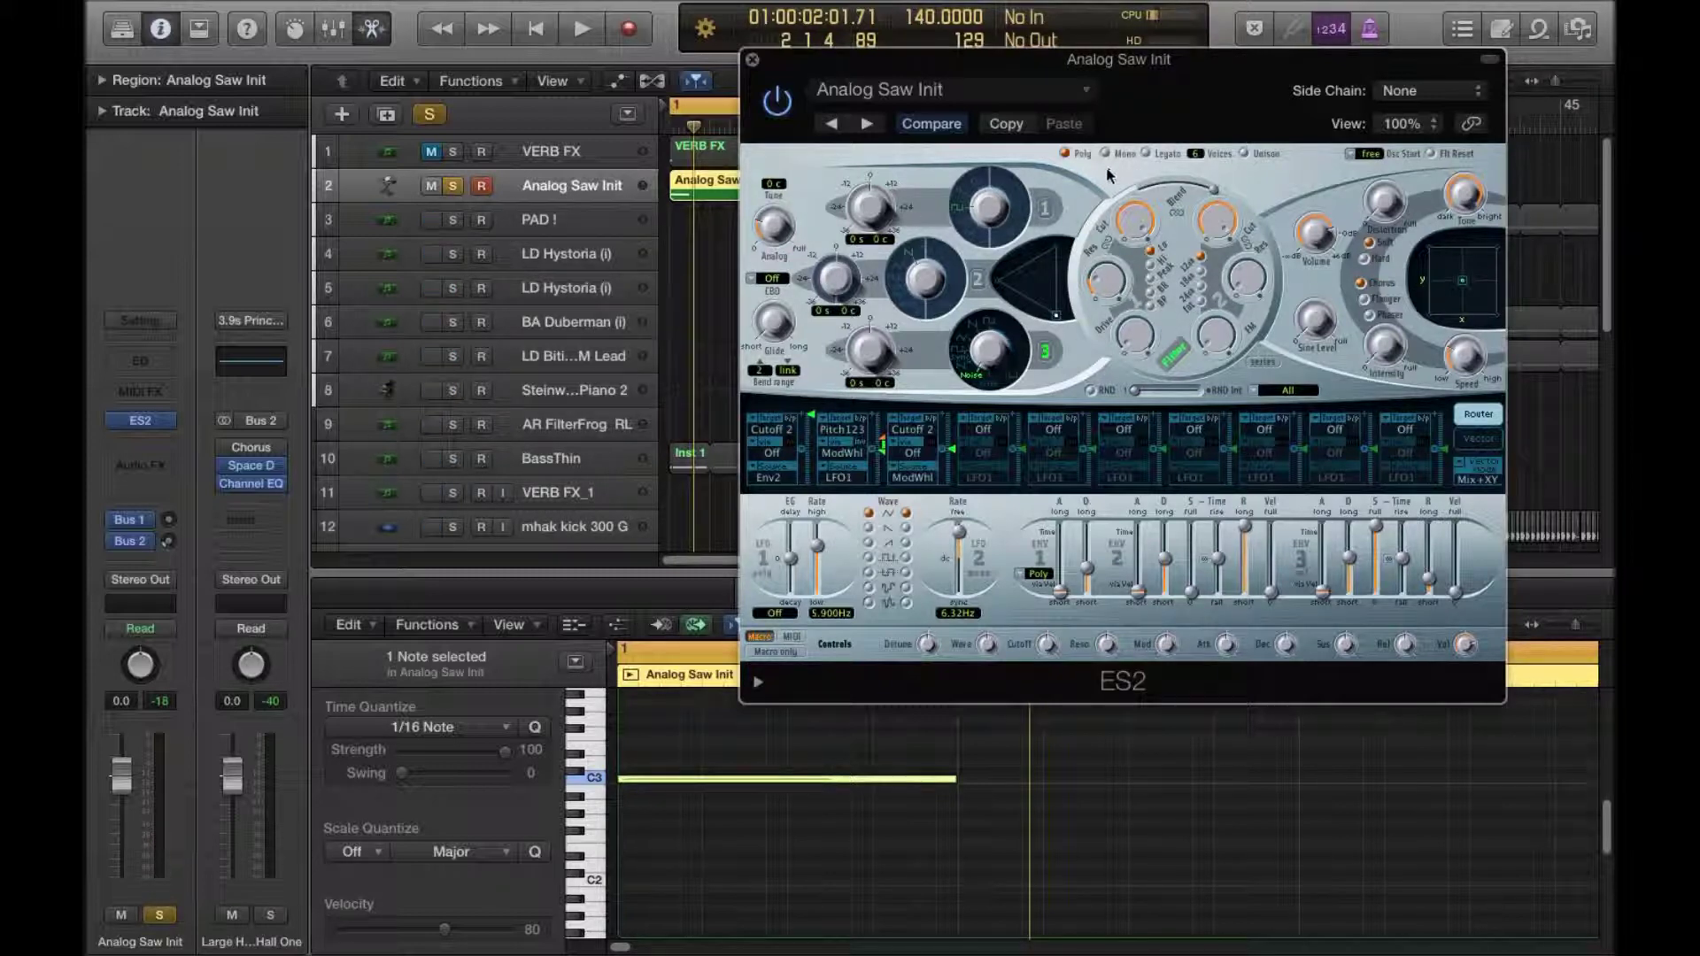
# Step: Return the playhead to bar 1 and switch ES2 through the Poly and Legato modes, ending on Mono
pyautogui.moveTo(693, 130); pyautogui.dragTo(640, 125)
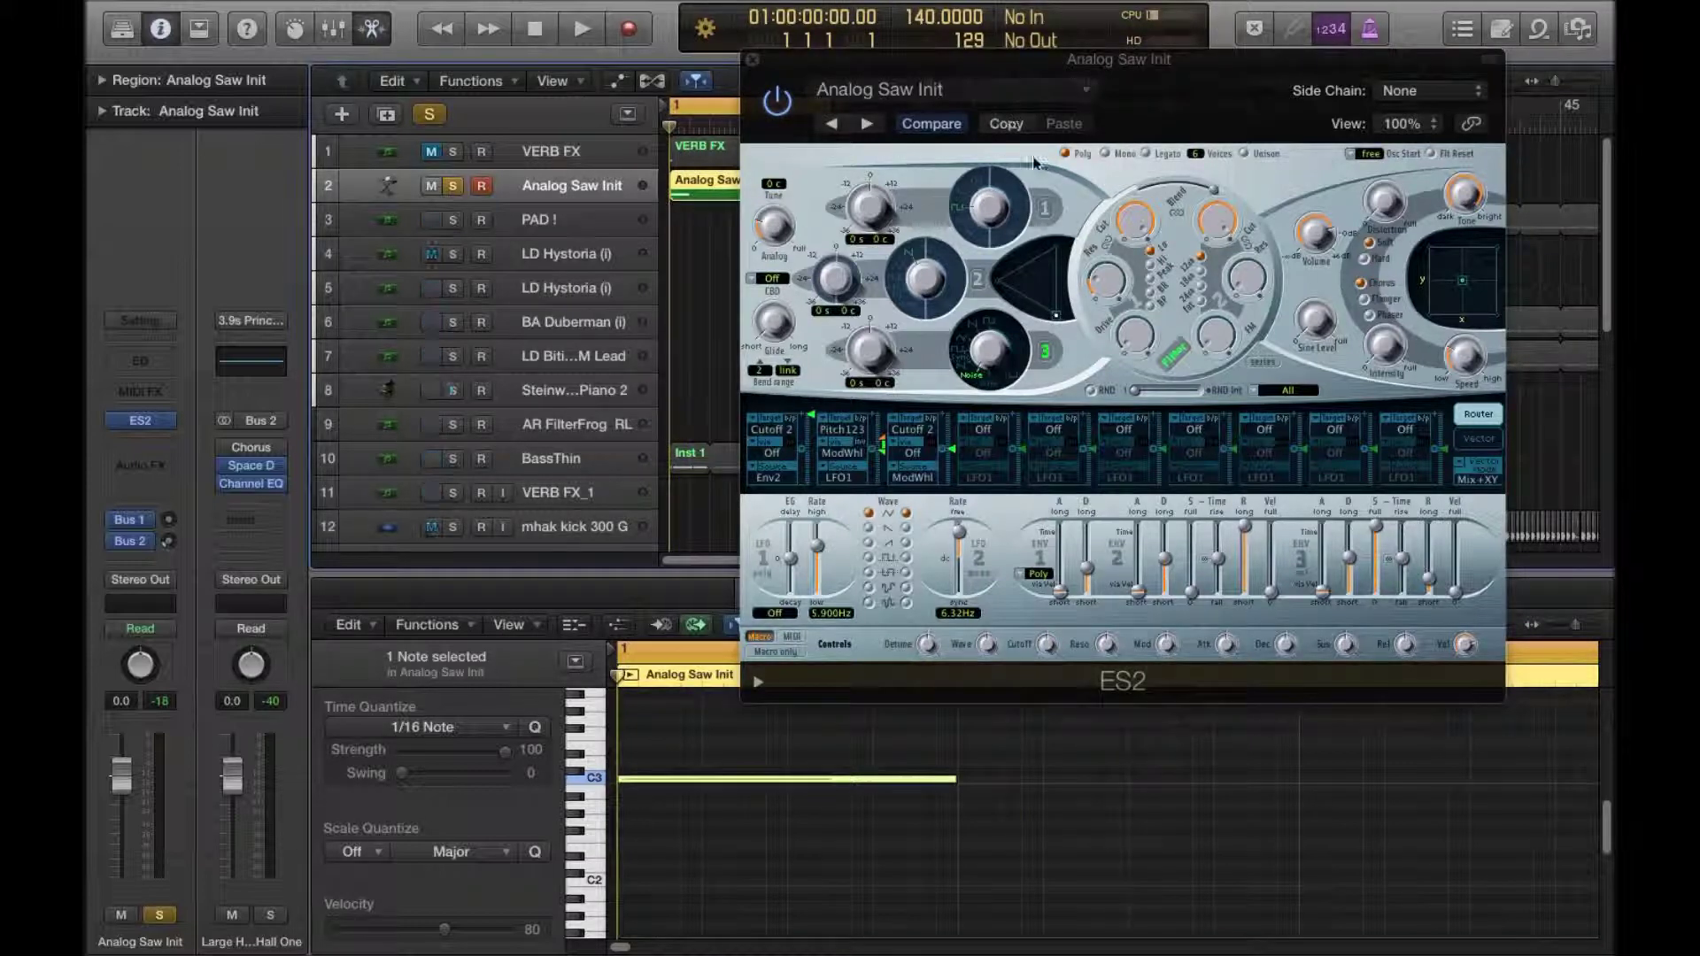
pyautogui.click(1105, 152)
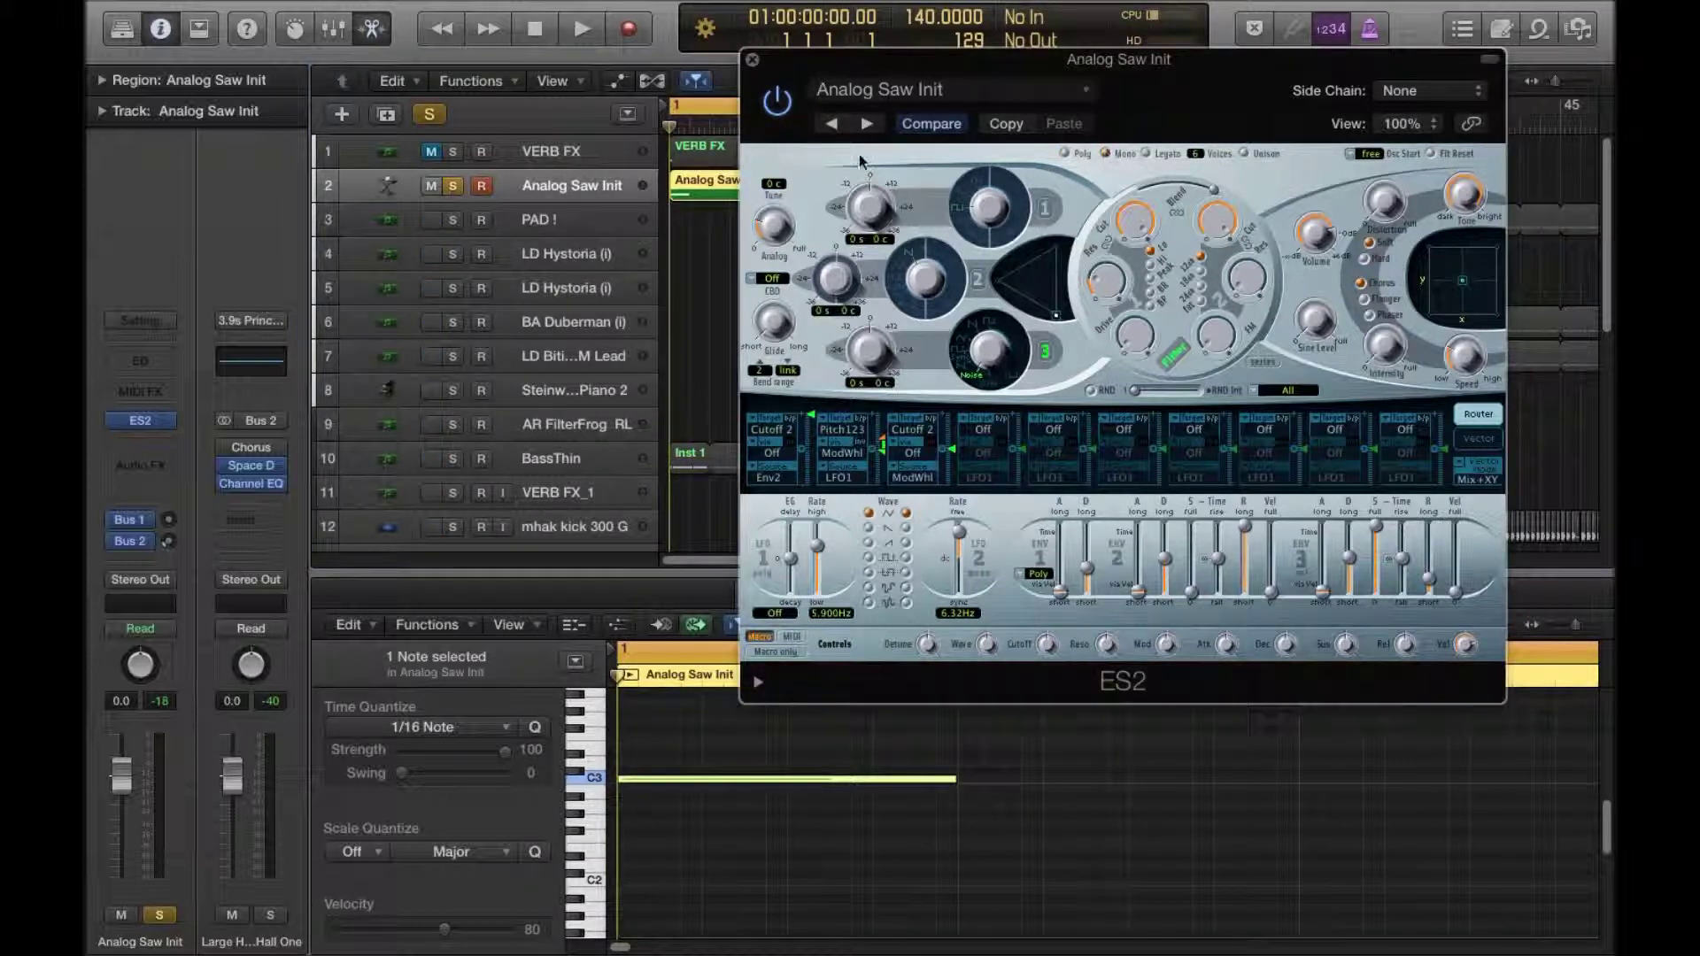
pyautogui.click(1065, 153)
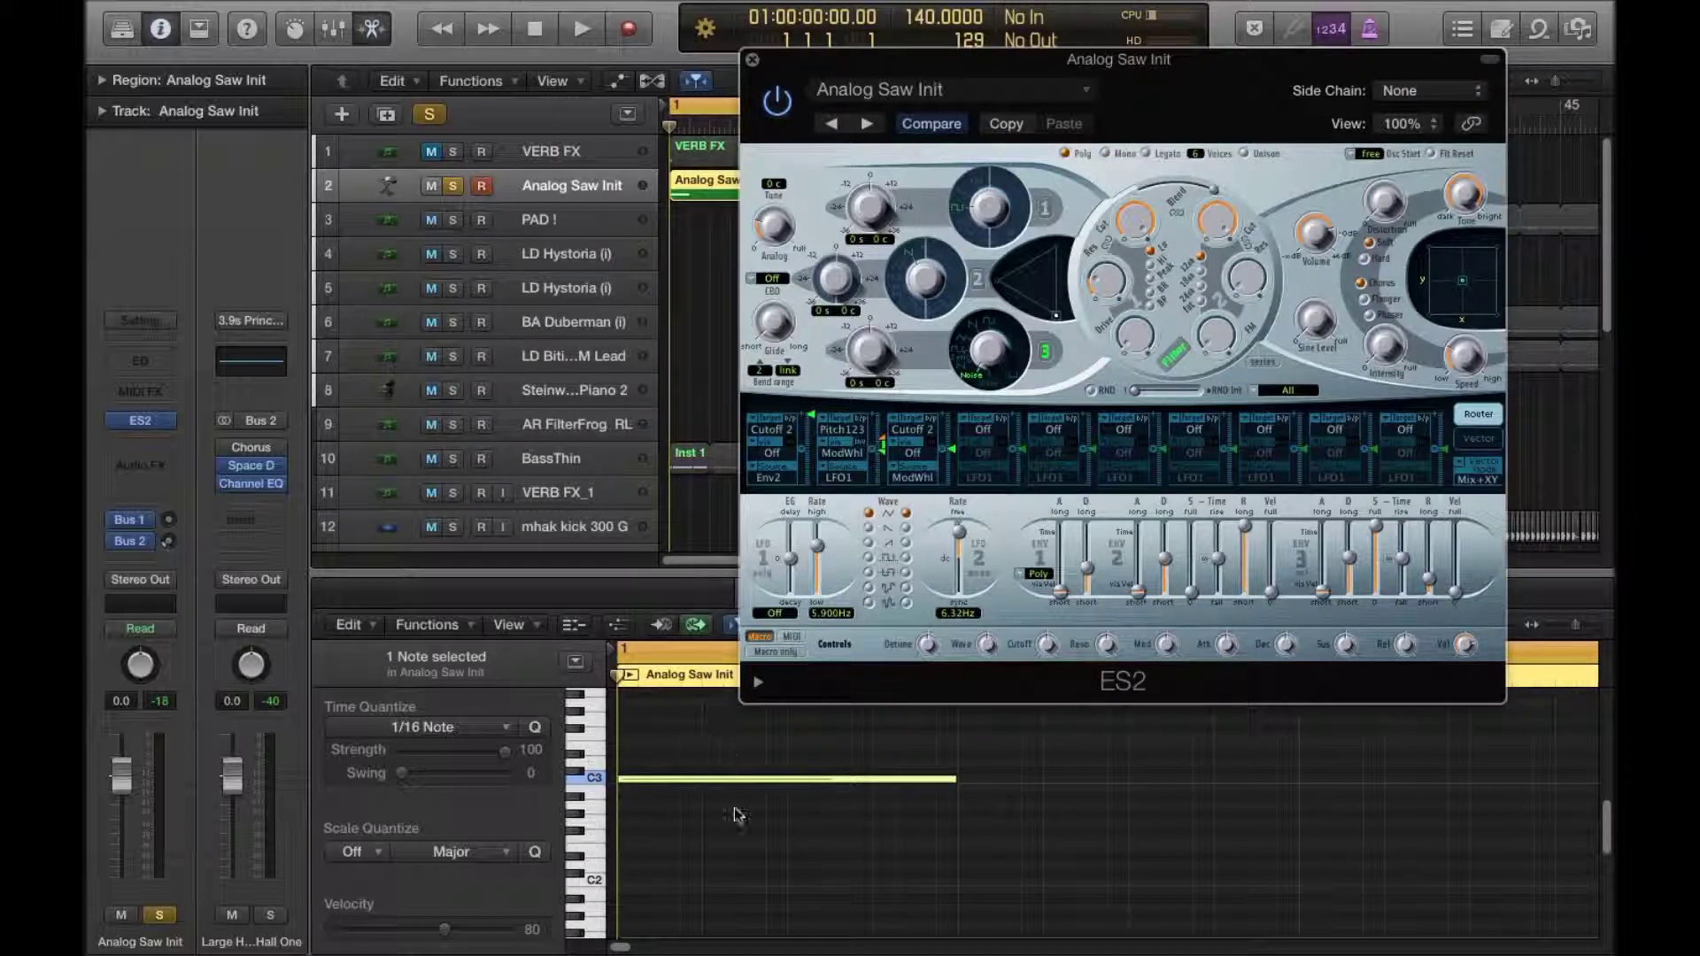
pyautogui.click(1104, 153)
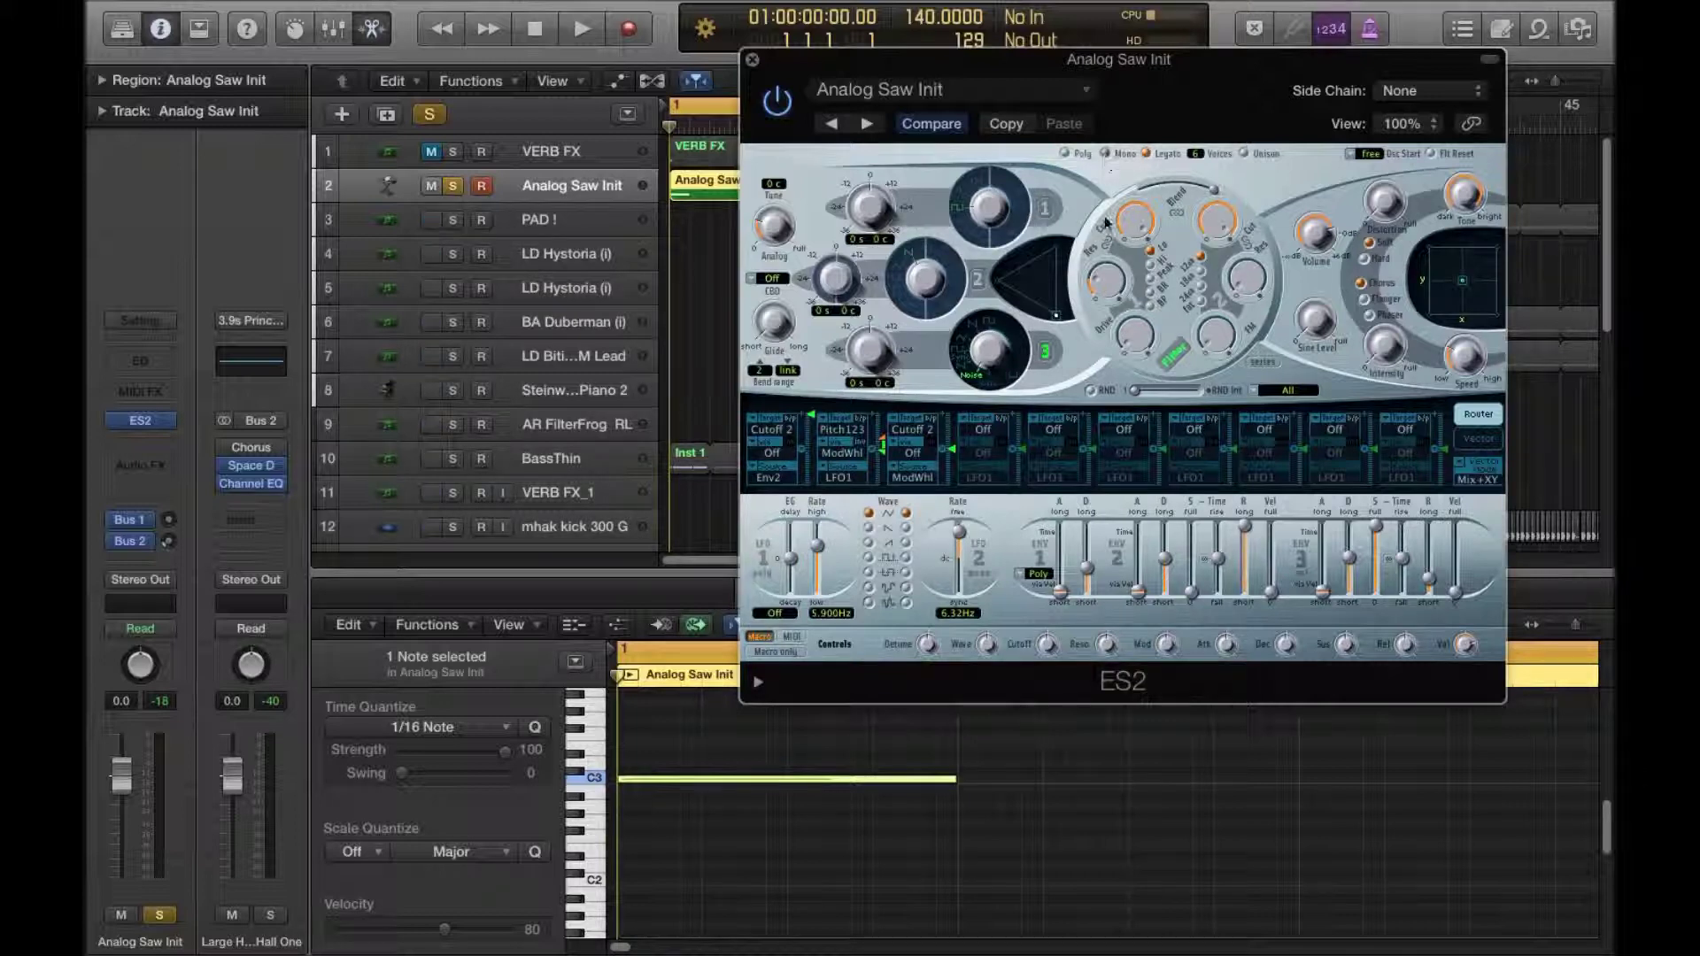
pyautogui.click(1145, 153)
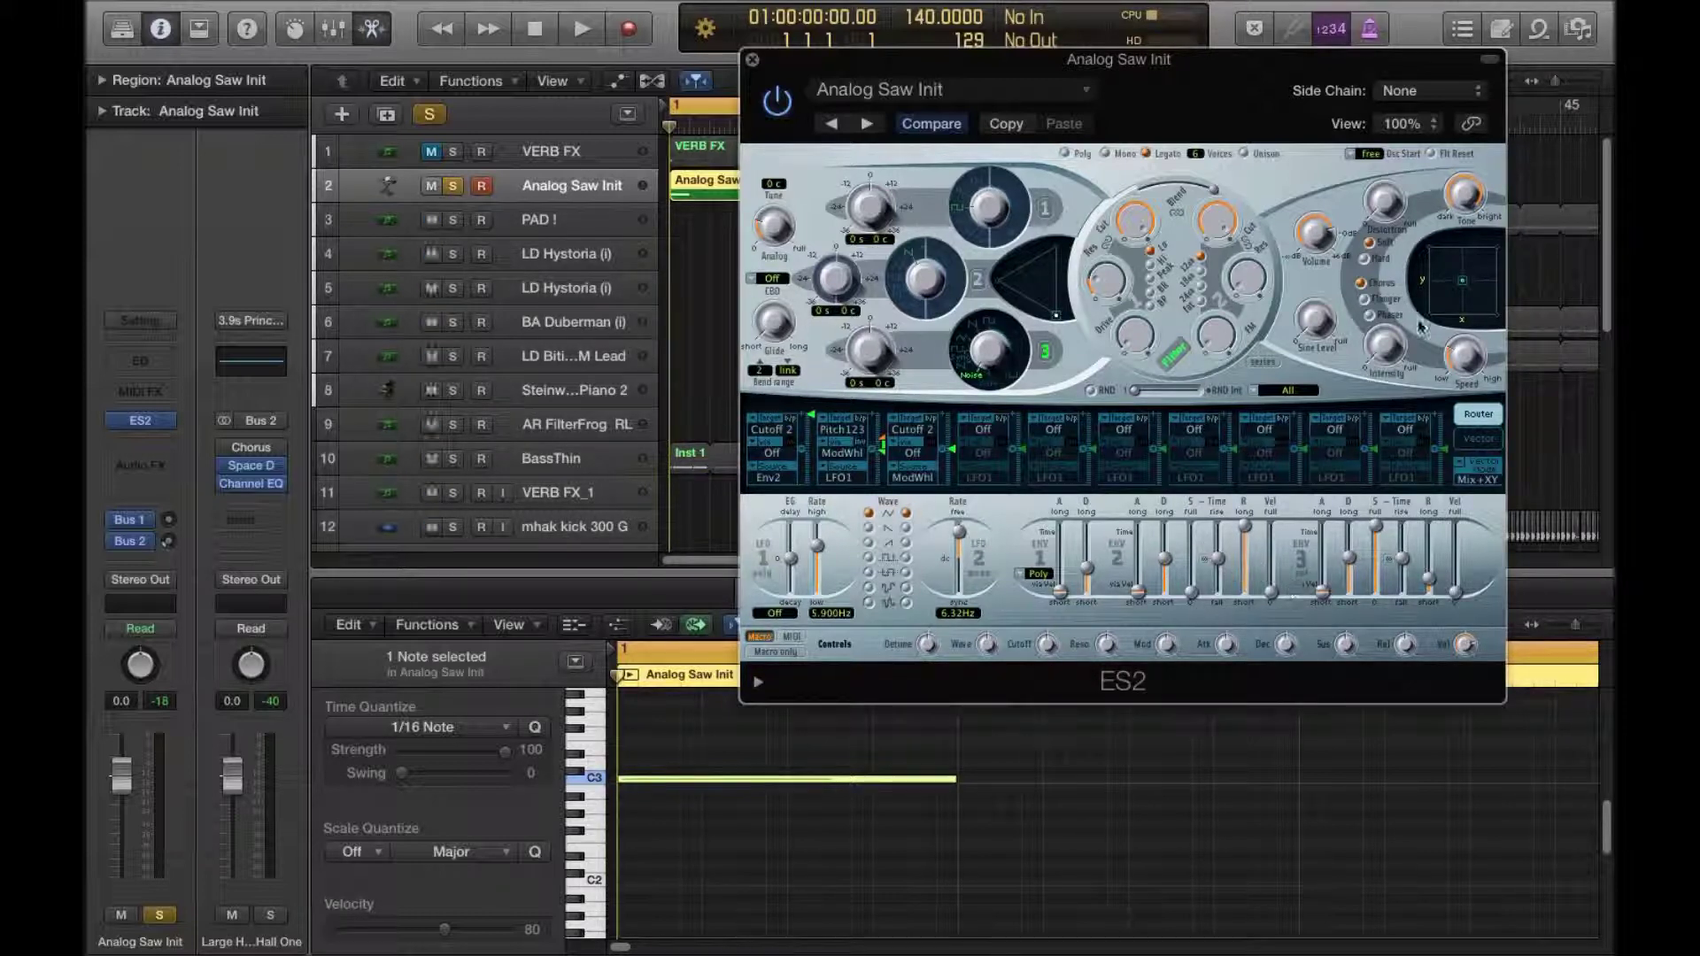
pyautogui.click(1106, 153)
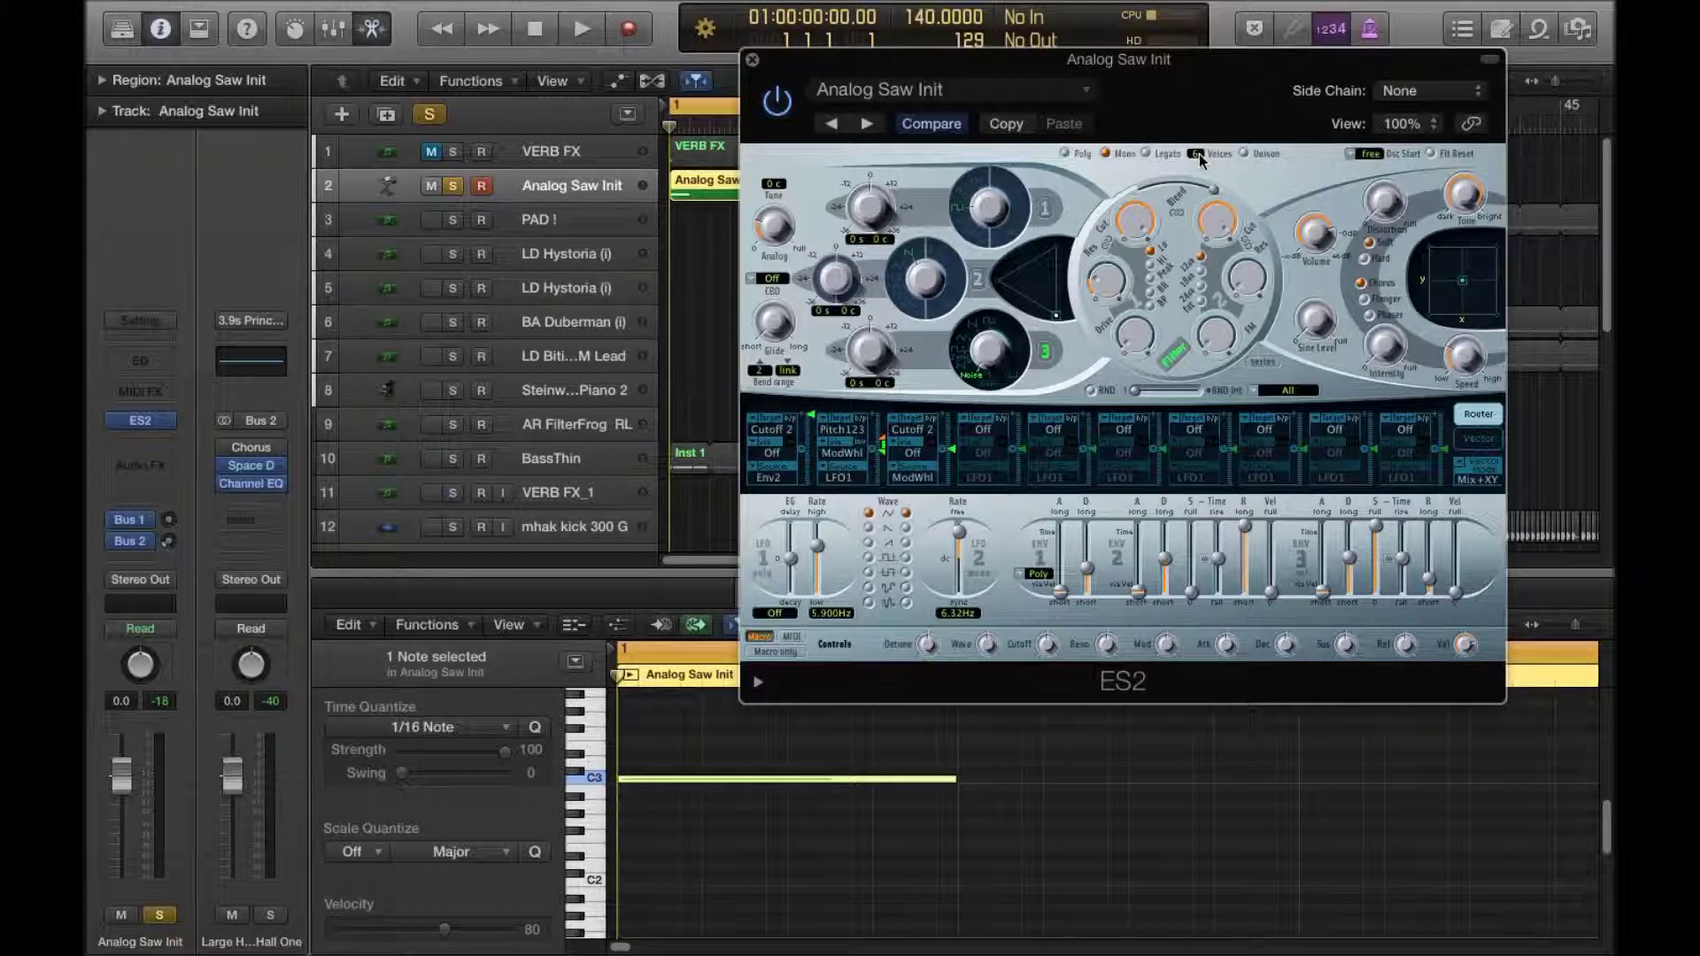
# Step: Set ES2 to 3 voices in Mono mode without Unison and audition the noise
pyautogui.click(1064, 153)
pyautogui.click(1244, 154)
pyautogui.press('space')
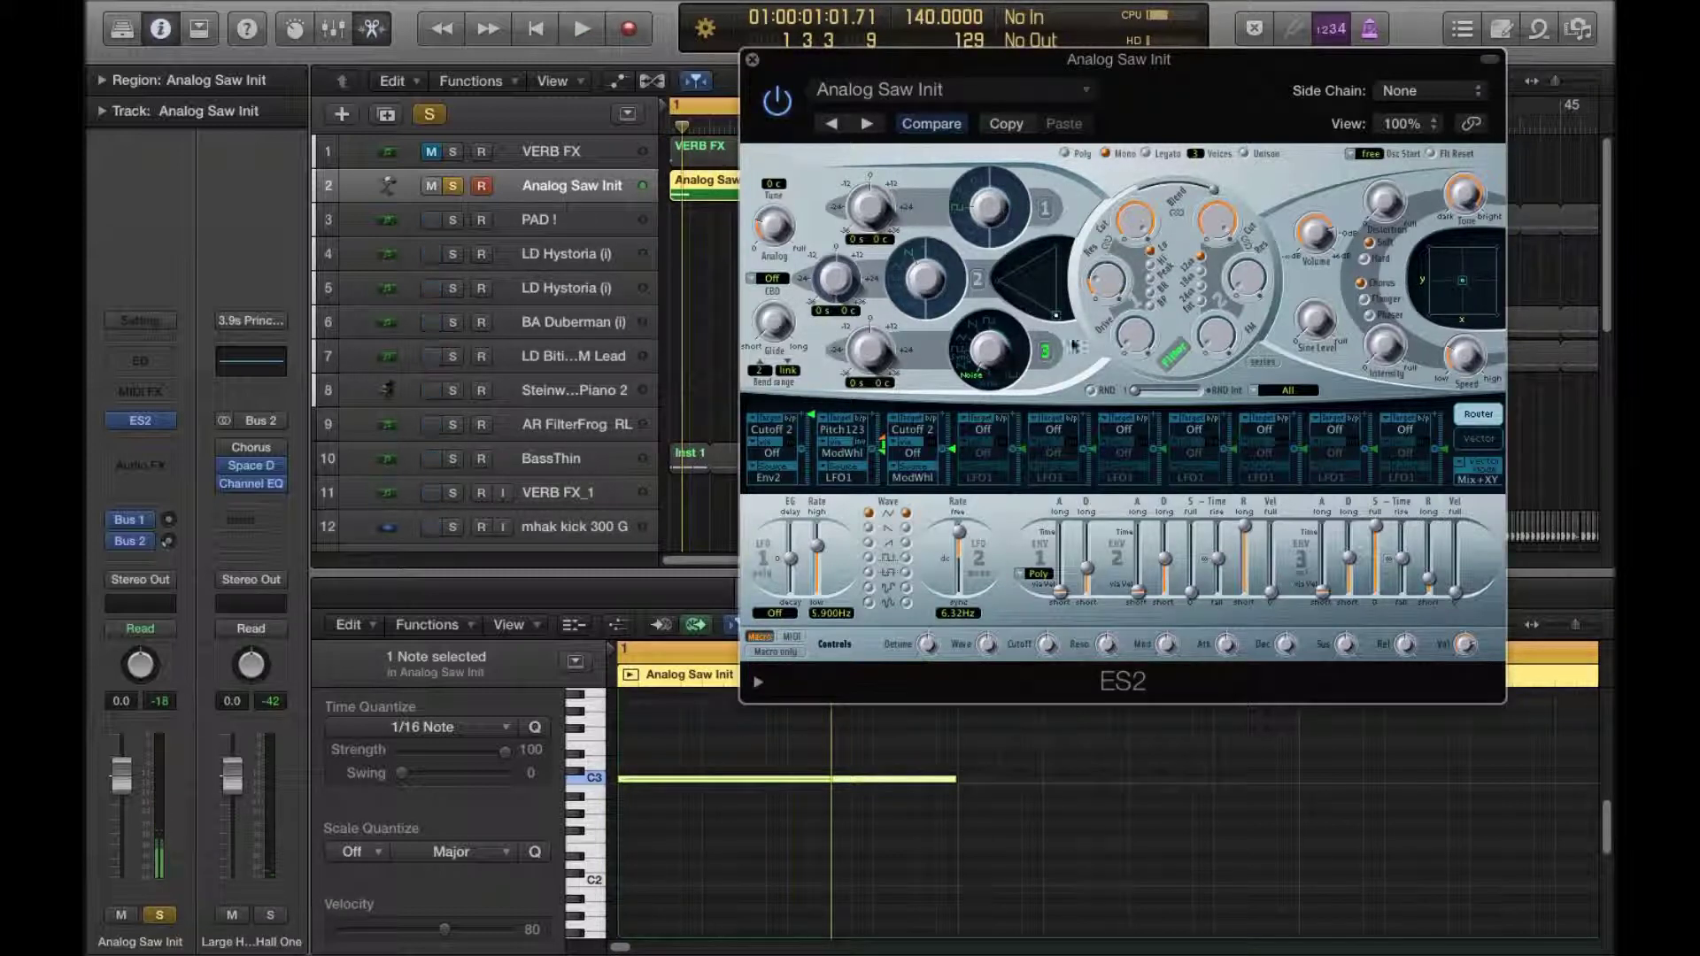
pyautogui.click(156, 444)
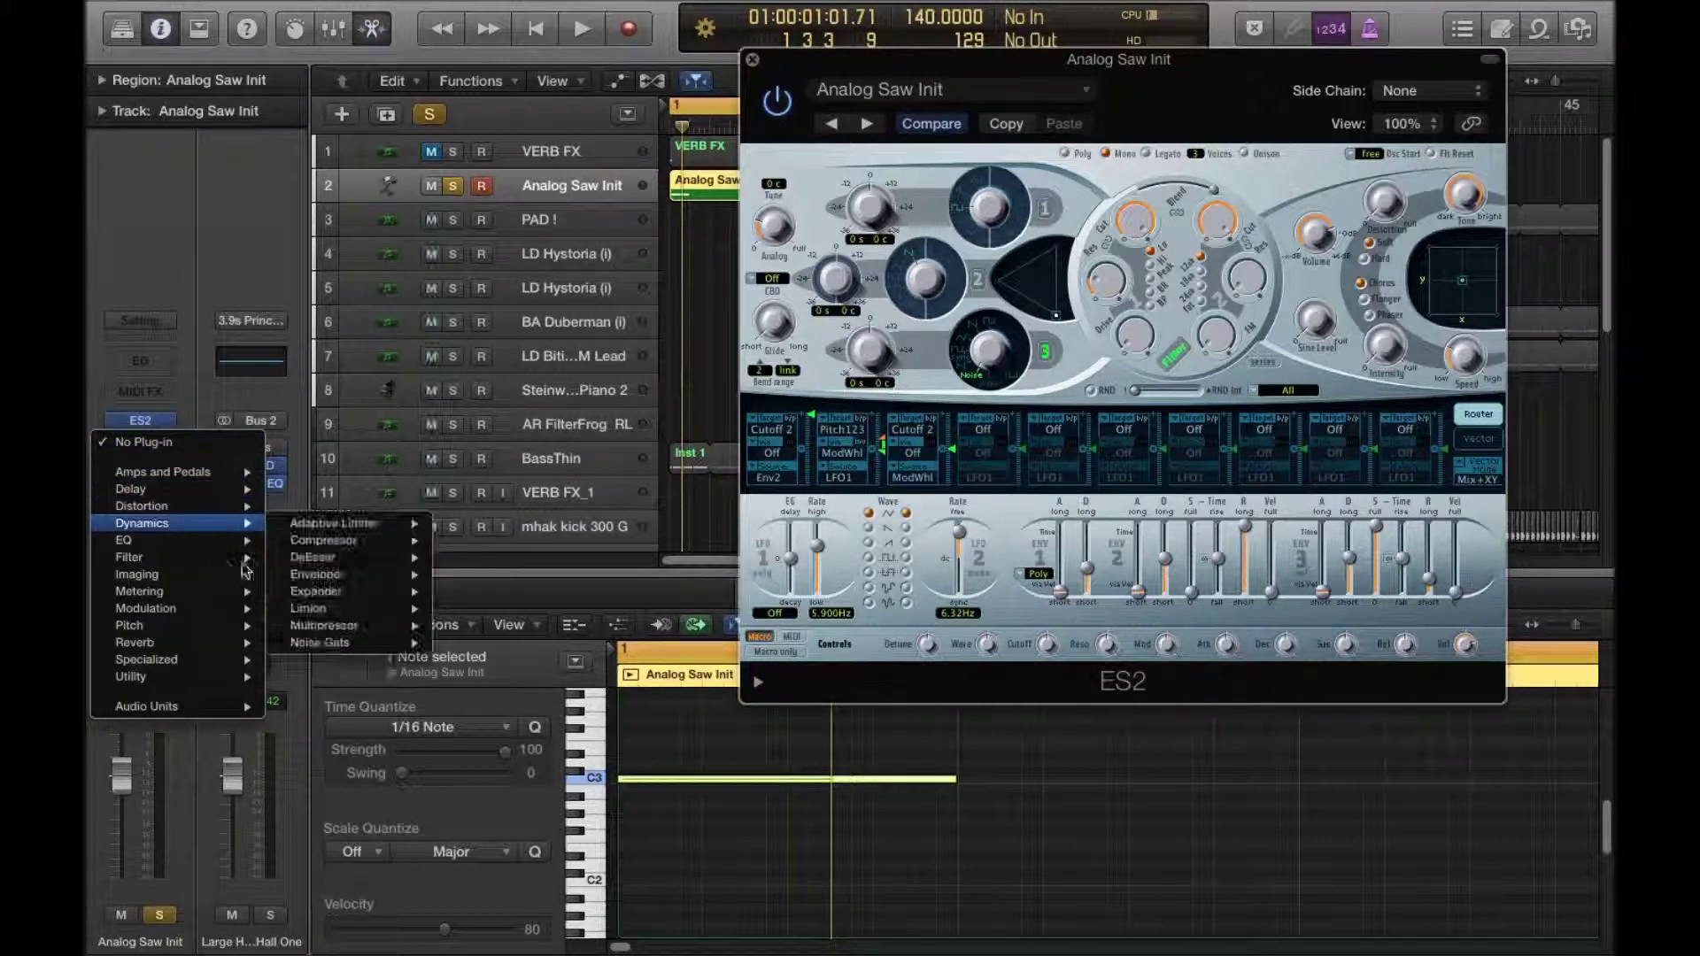
pyautogui.click(178, 346)
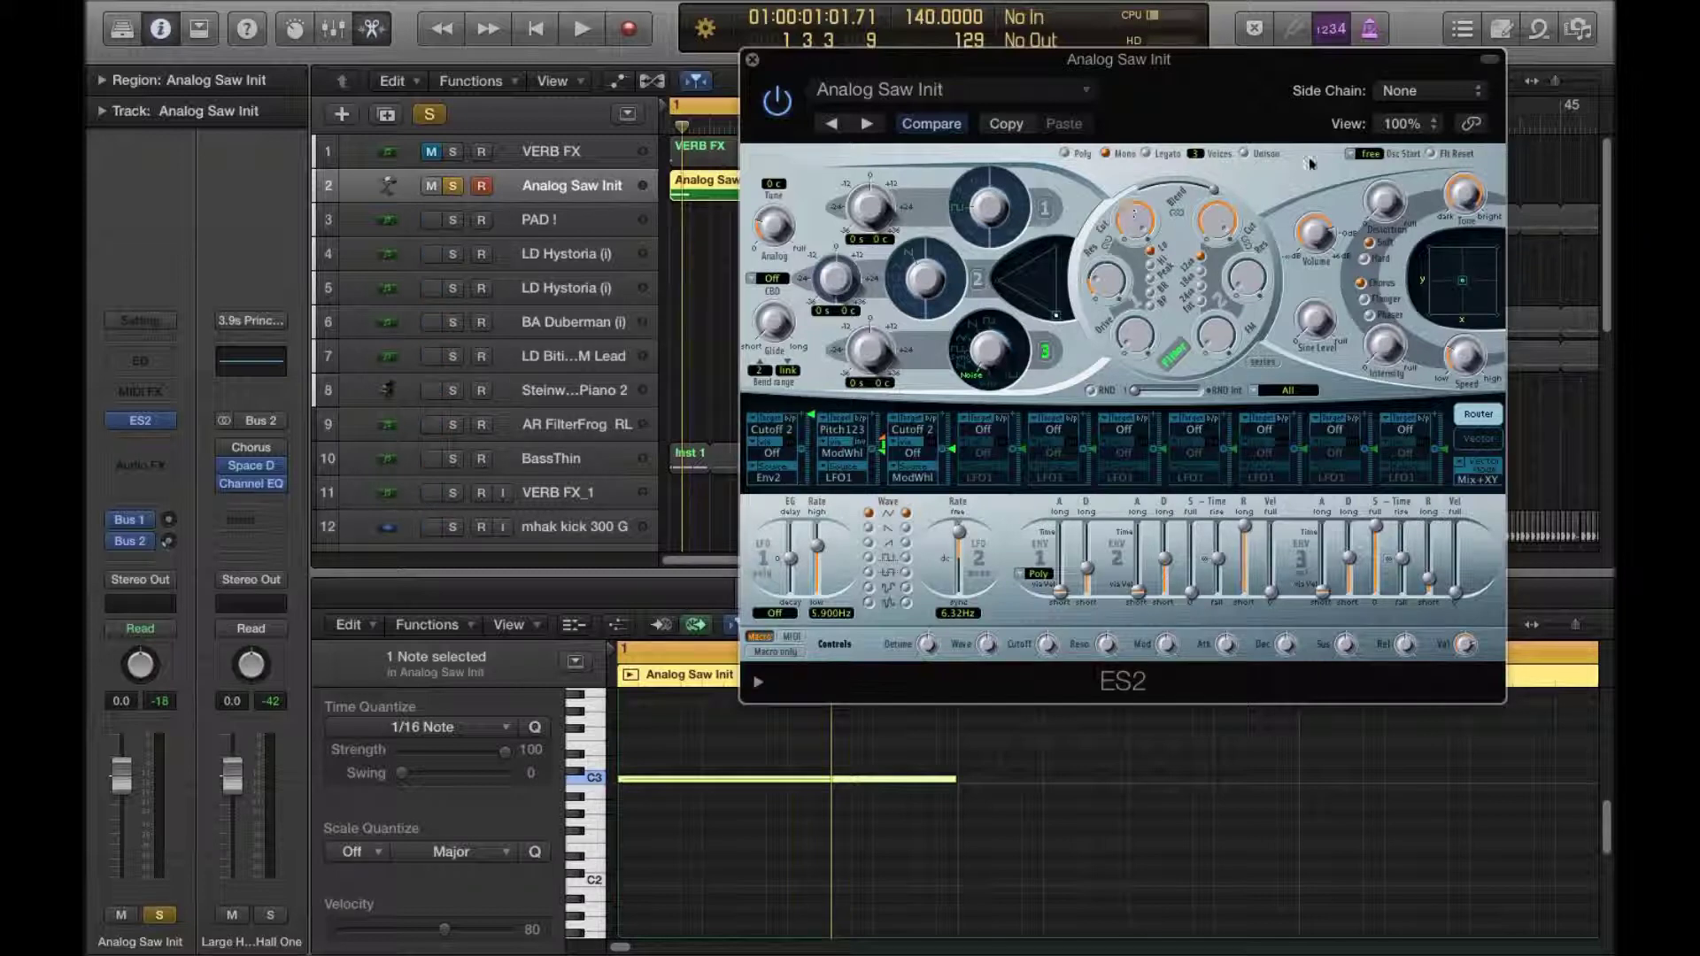
# Step: Turn on Unison in ES2, set the number of voices to 6 and audition the noise
pyautogui.click(1244, 153)
pyautogui.press('space')
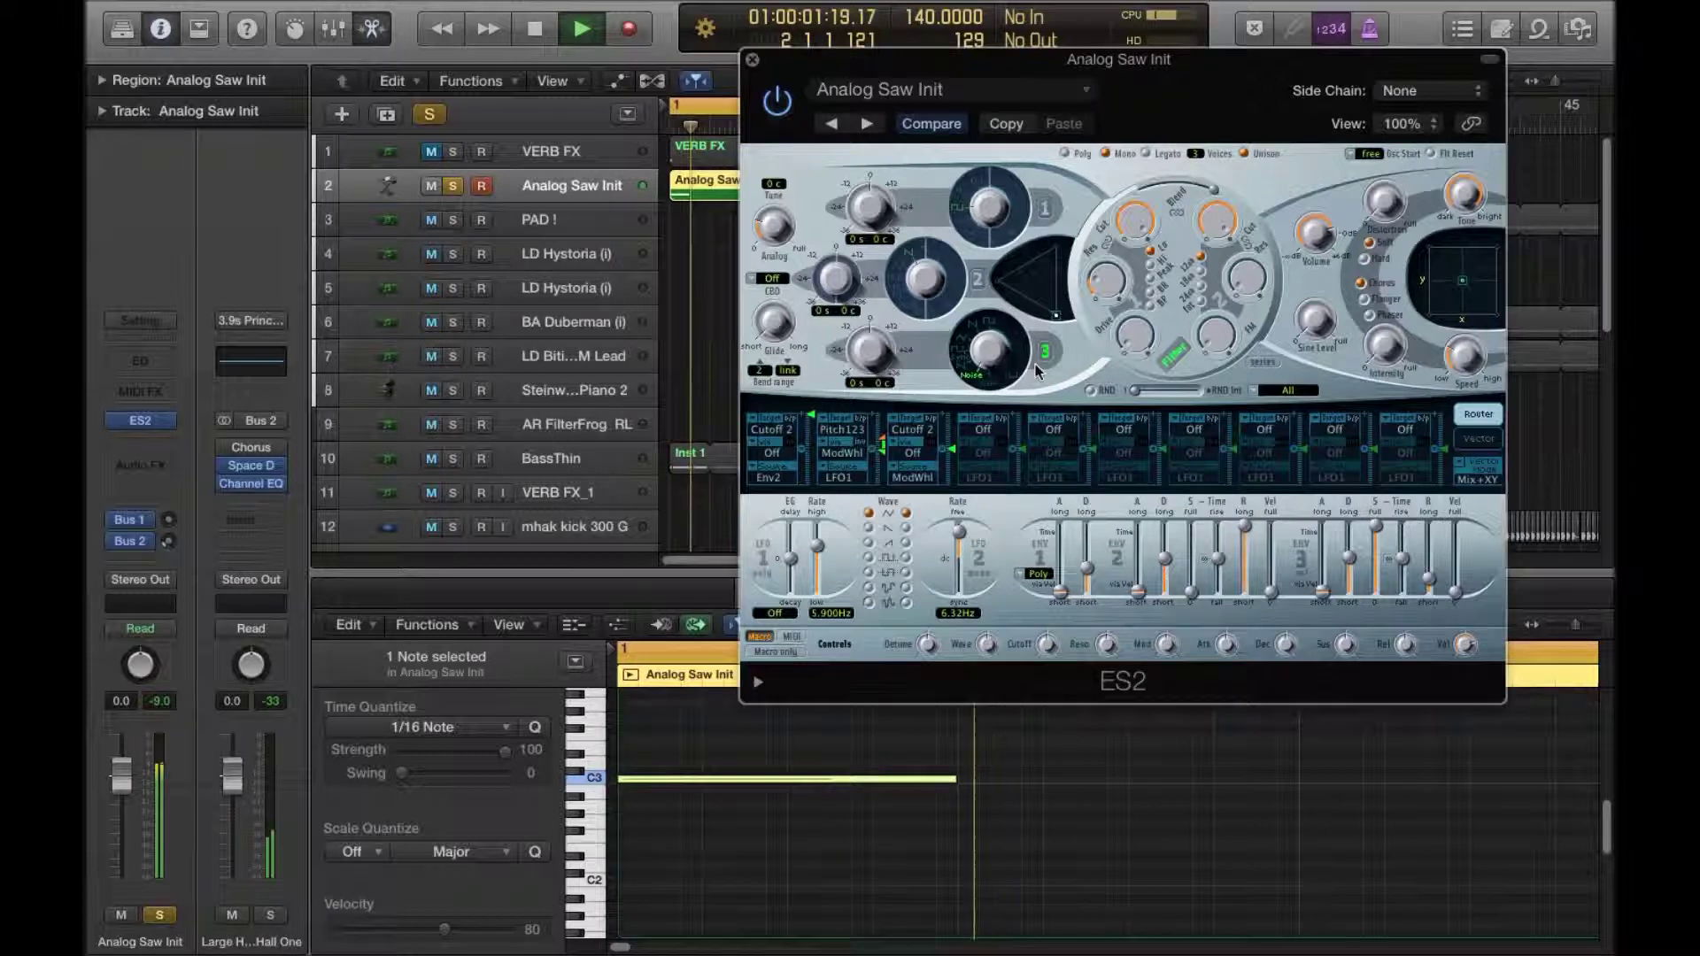
pyautogui.press('space')
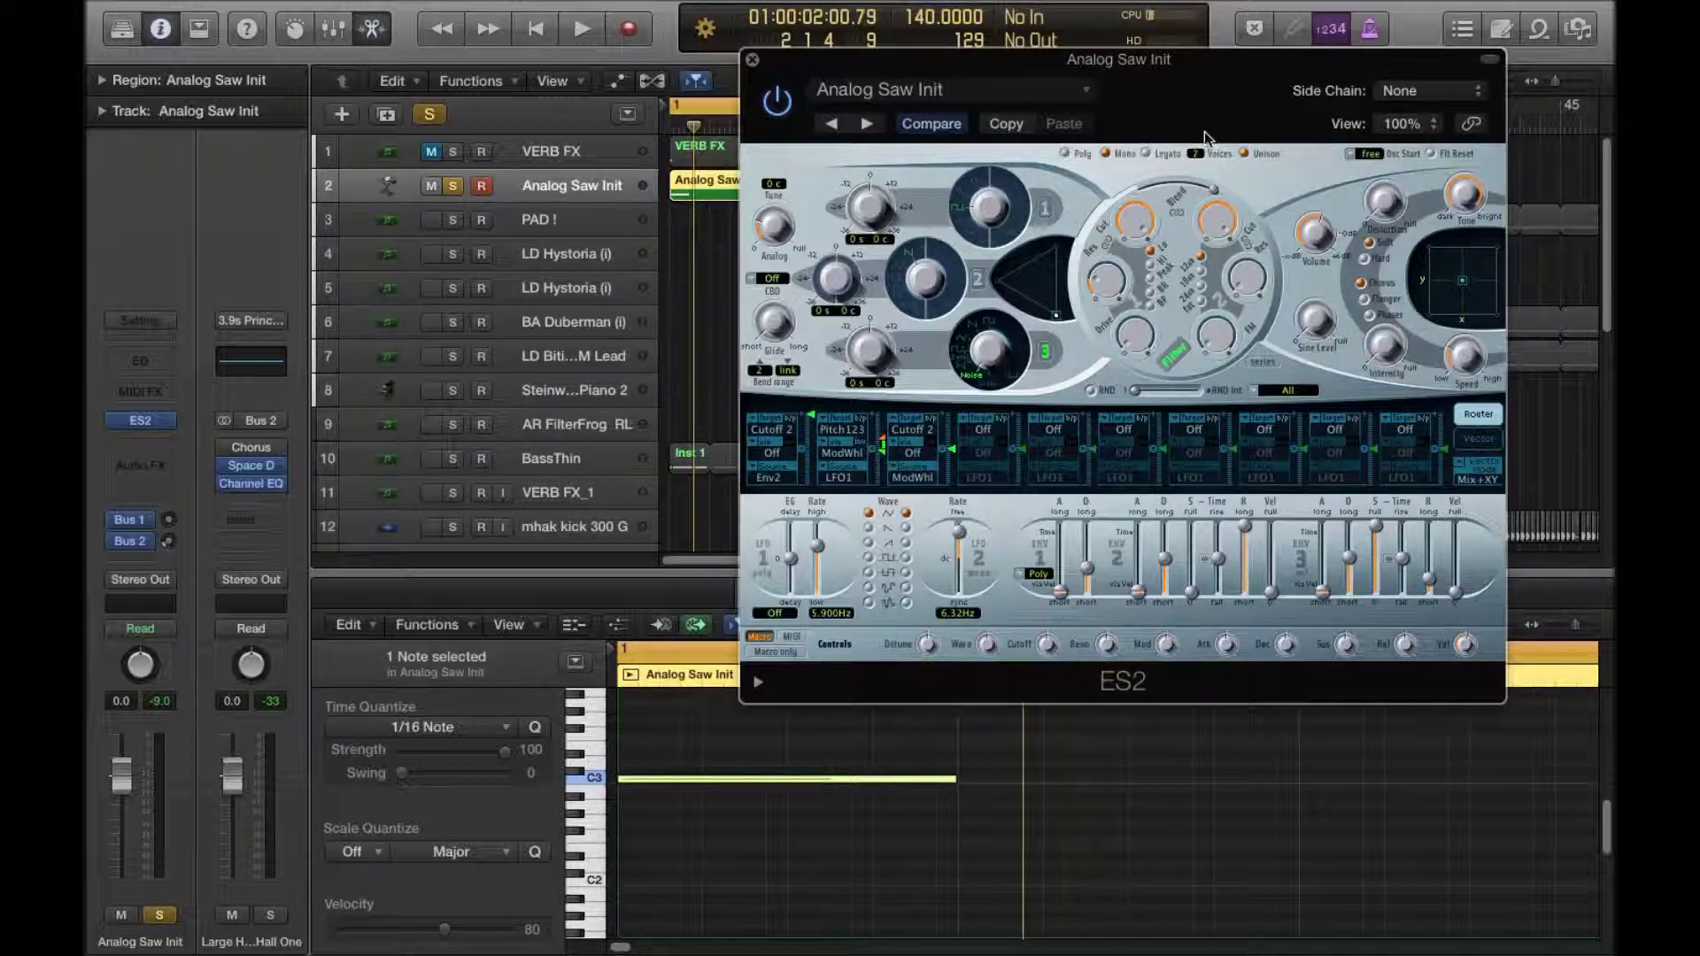
pyautogui.press('space')
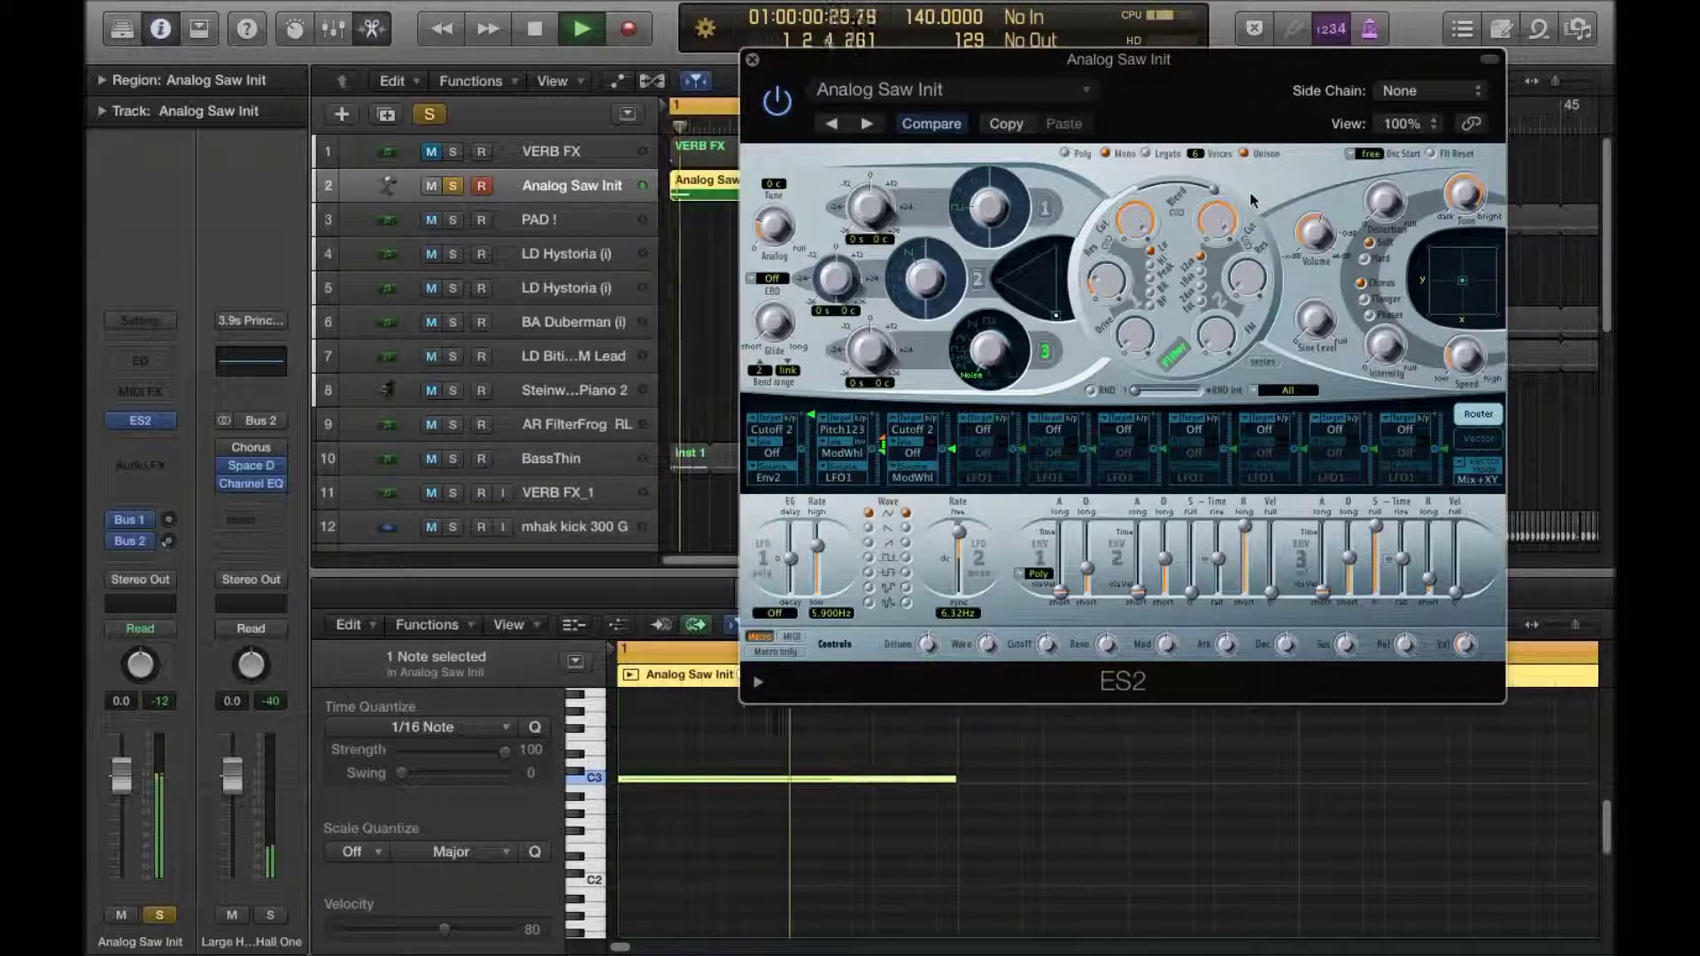
pyautogui.press('space')
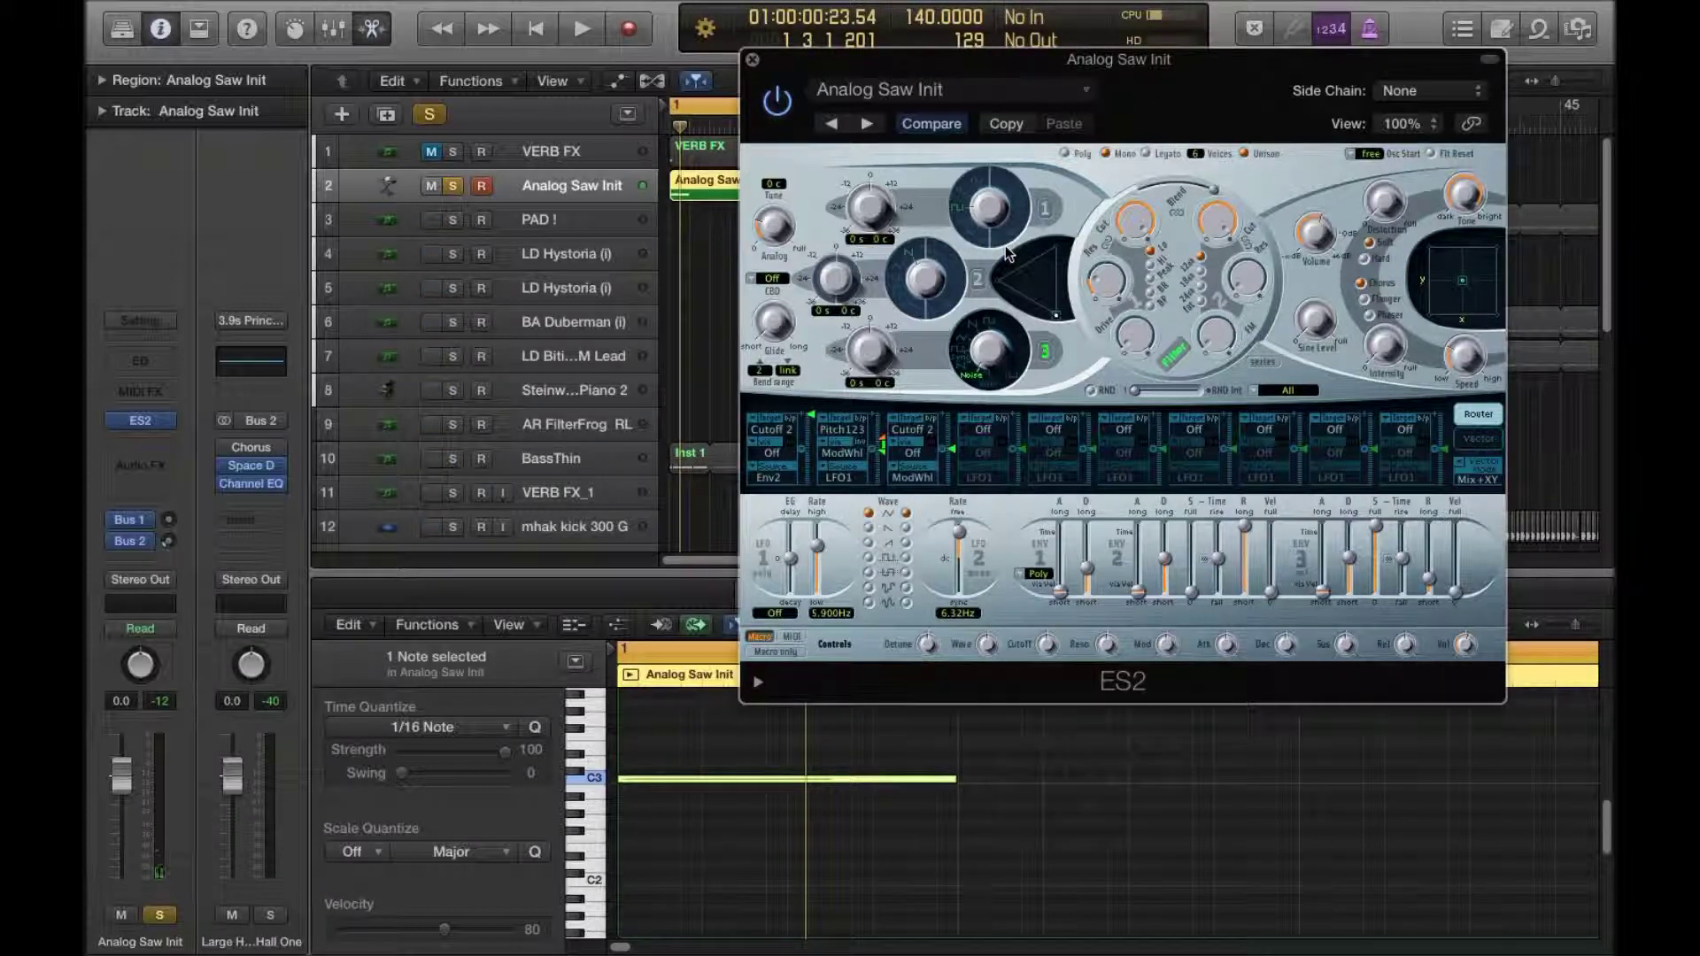
# Step: Enable the Fat option of ES2's filter 2 and audition the noise
pyautogui.click(1201, 301)
pyautogui.press('space')
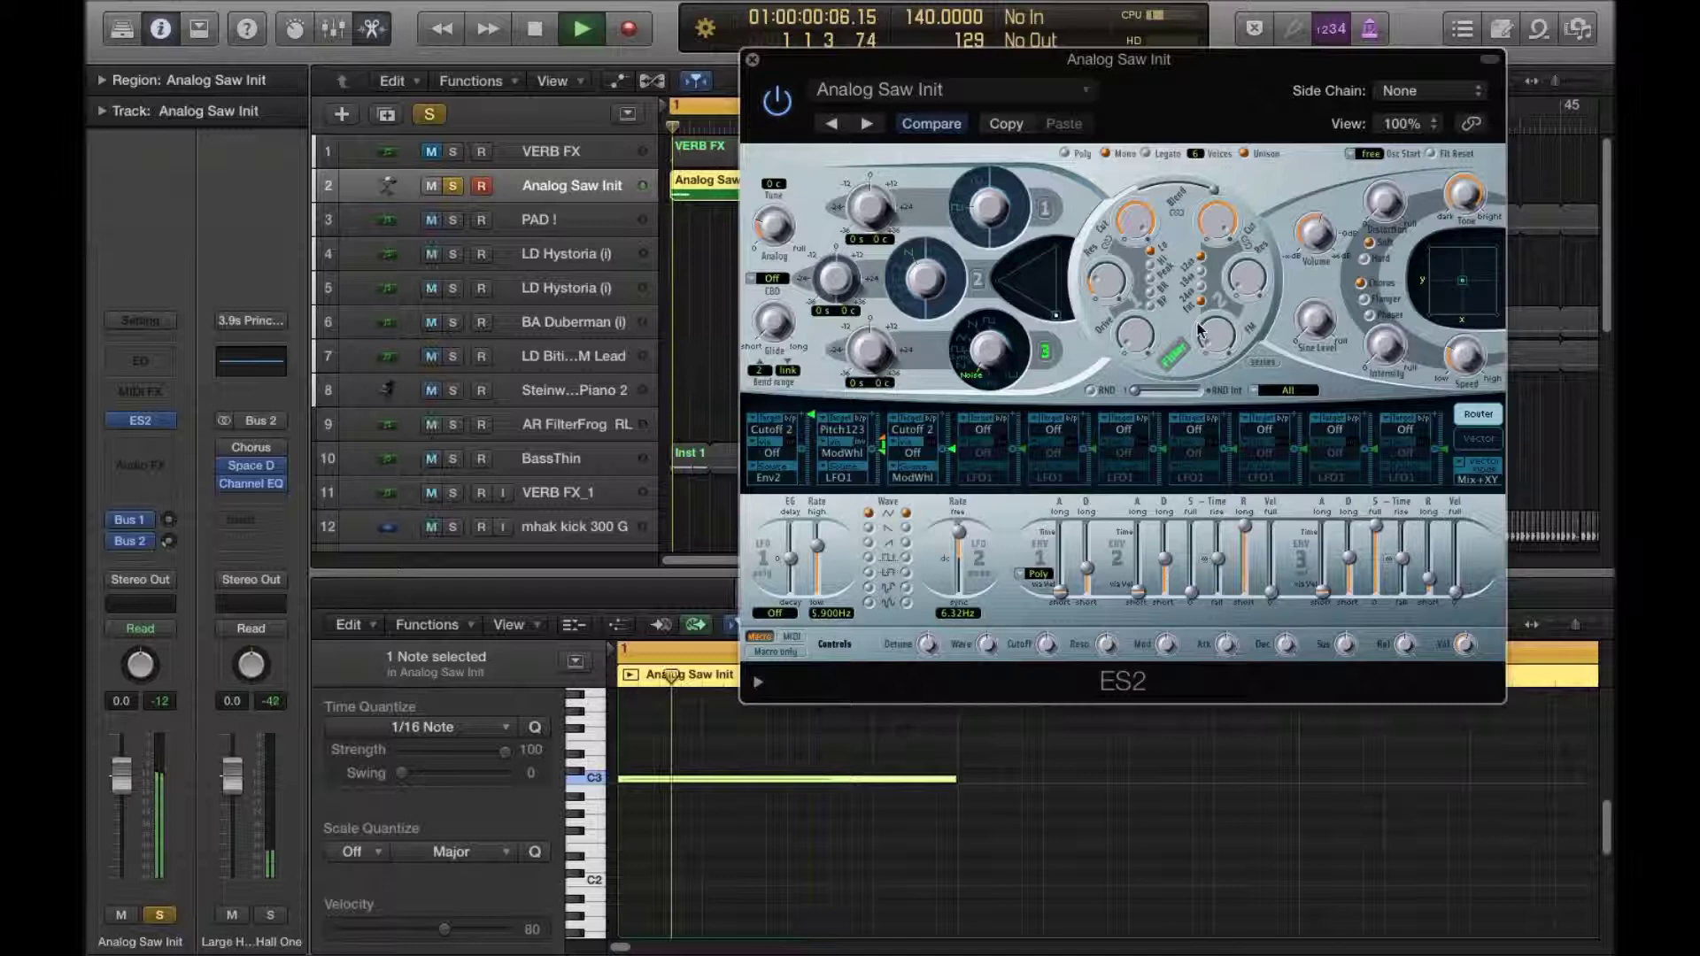
pyautogui.press('space')
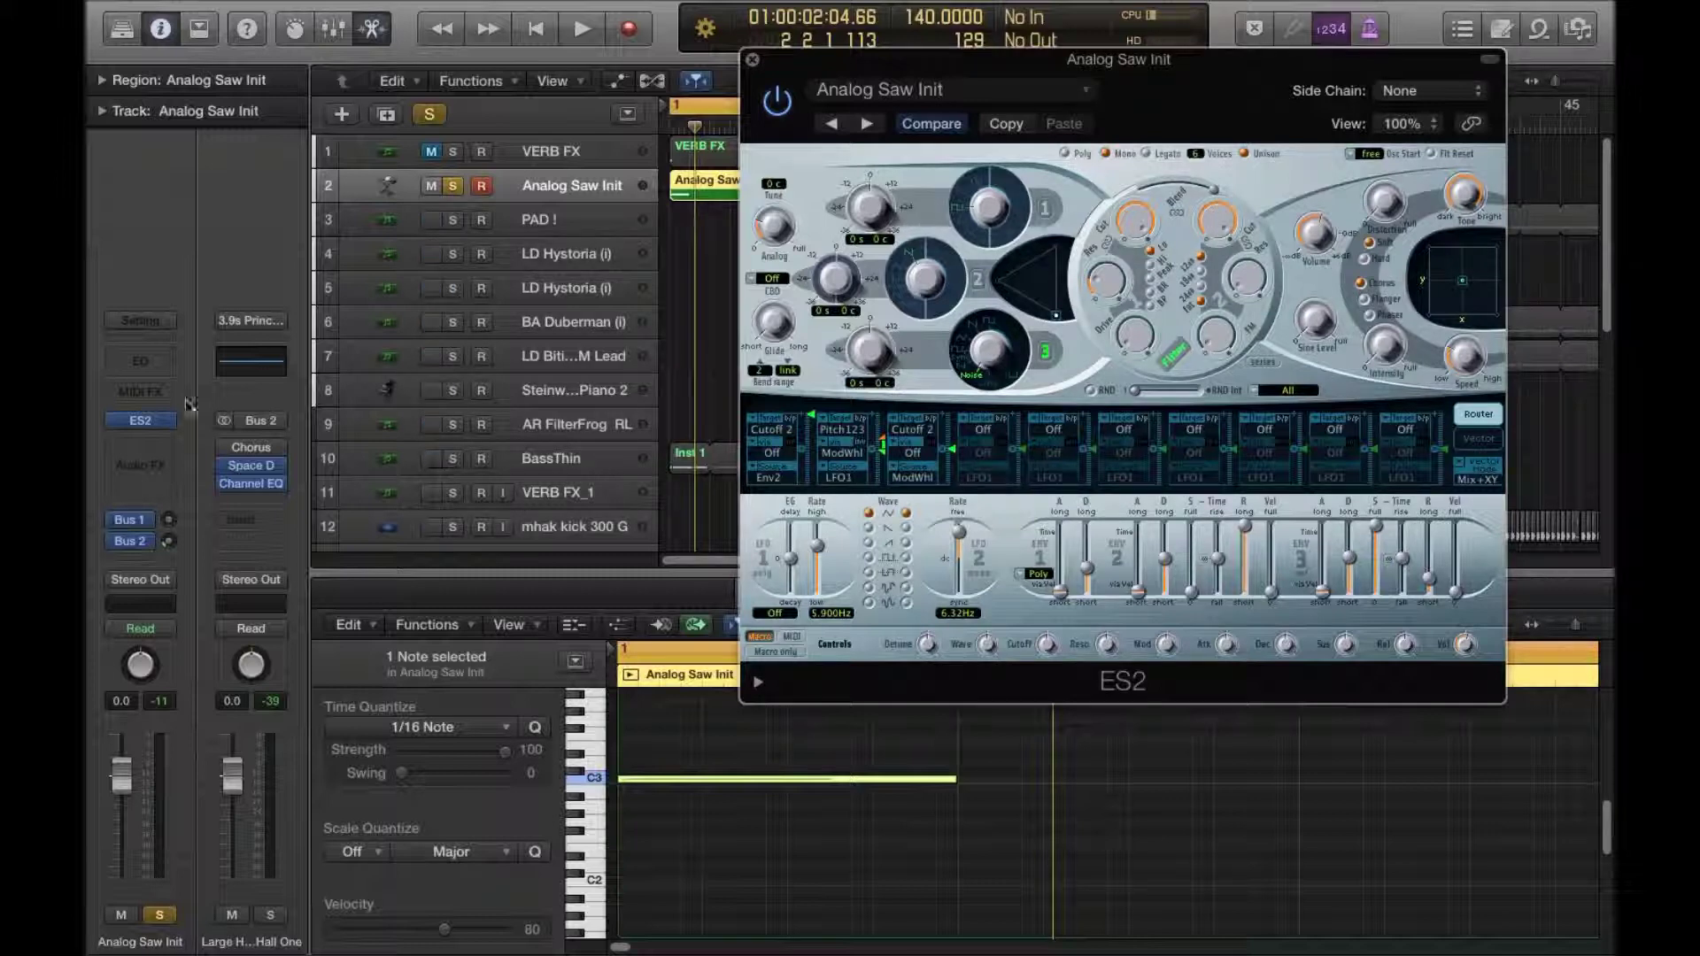
# Step: Insert a Channel EQ on the Analog Saw Init track and remove it again
pyautogui.click(140, 360)
pyautogui.click(1082, 176)
pyautogui.moveTo(1130, 341)
pyautogui.mouseDown()
pyautogui.moveTo(1018, 389)
pyautogui.moveTo(567, 404)
pyautogui.moveTo(708, 402)
pyautogui.moveTo(1124, 334)
pyautogui.mouseUp()
pyautogui.click(1096, 170)
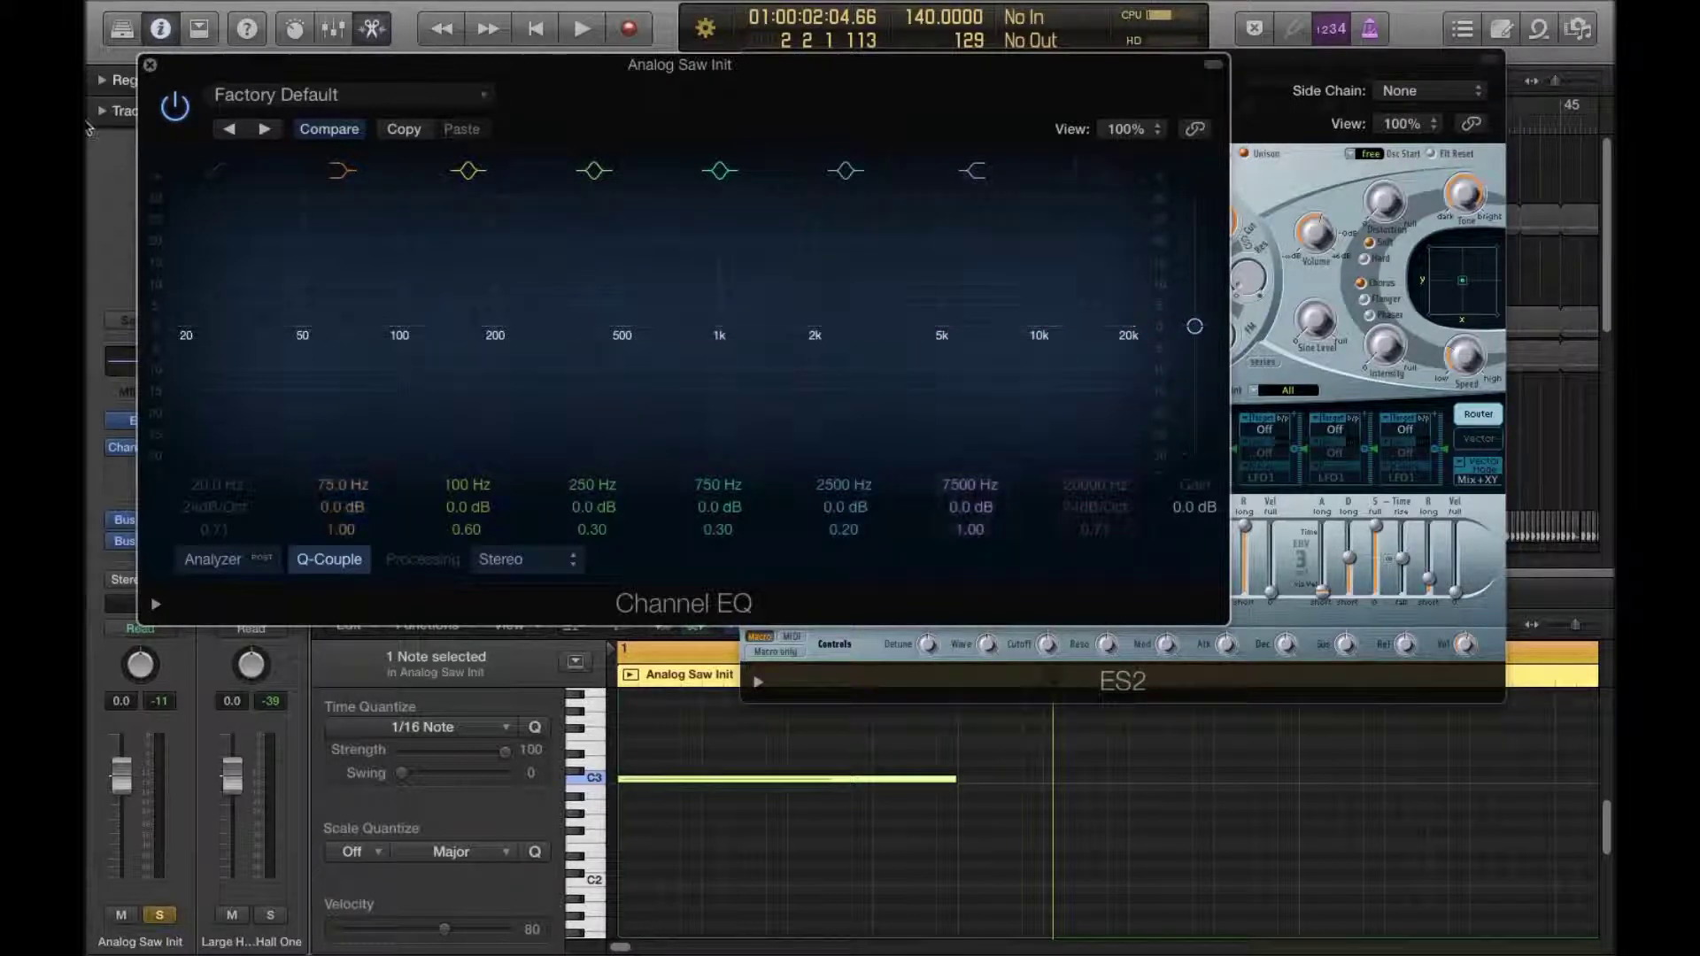
pyautogui.click(149, 64)
pyautogui.click(168, 448)
pyautogui.click(169, 481)
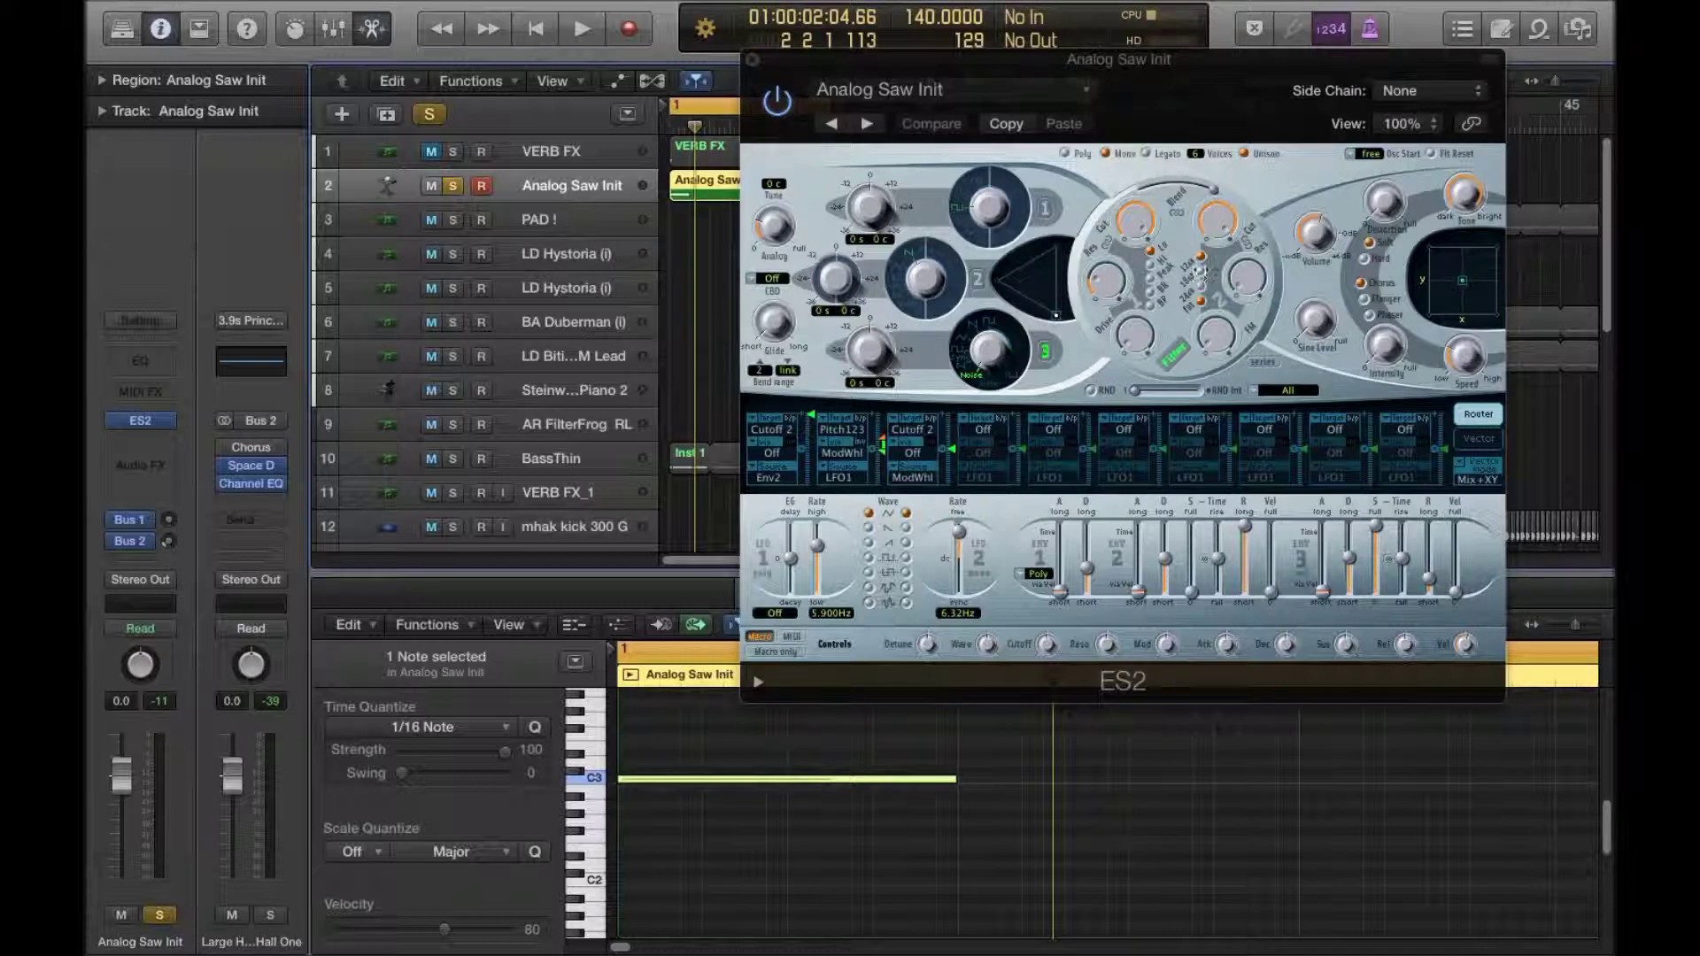
# Step: Try a resonant high cut in a Channel EQ on the Analog Saw Init track, and remove the EQ
pyautogui.click(1203, 259)
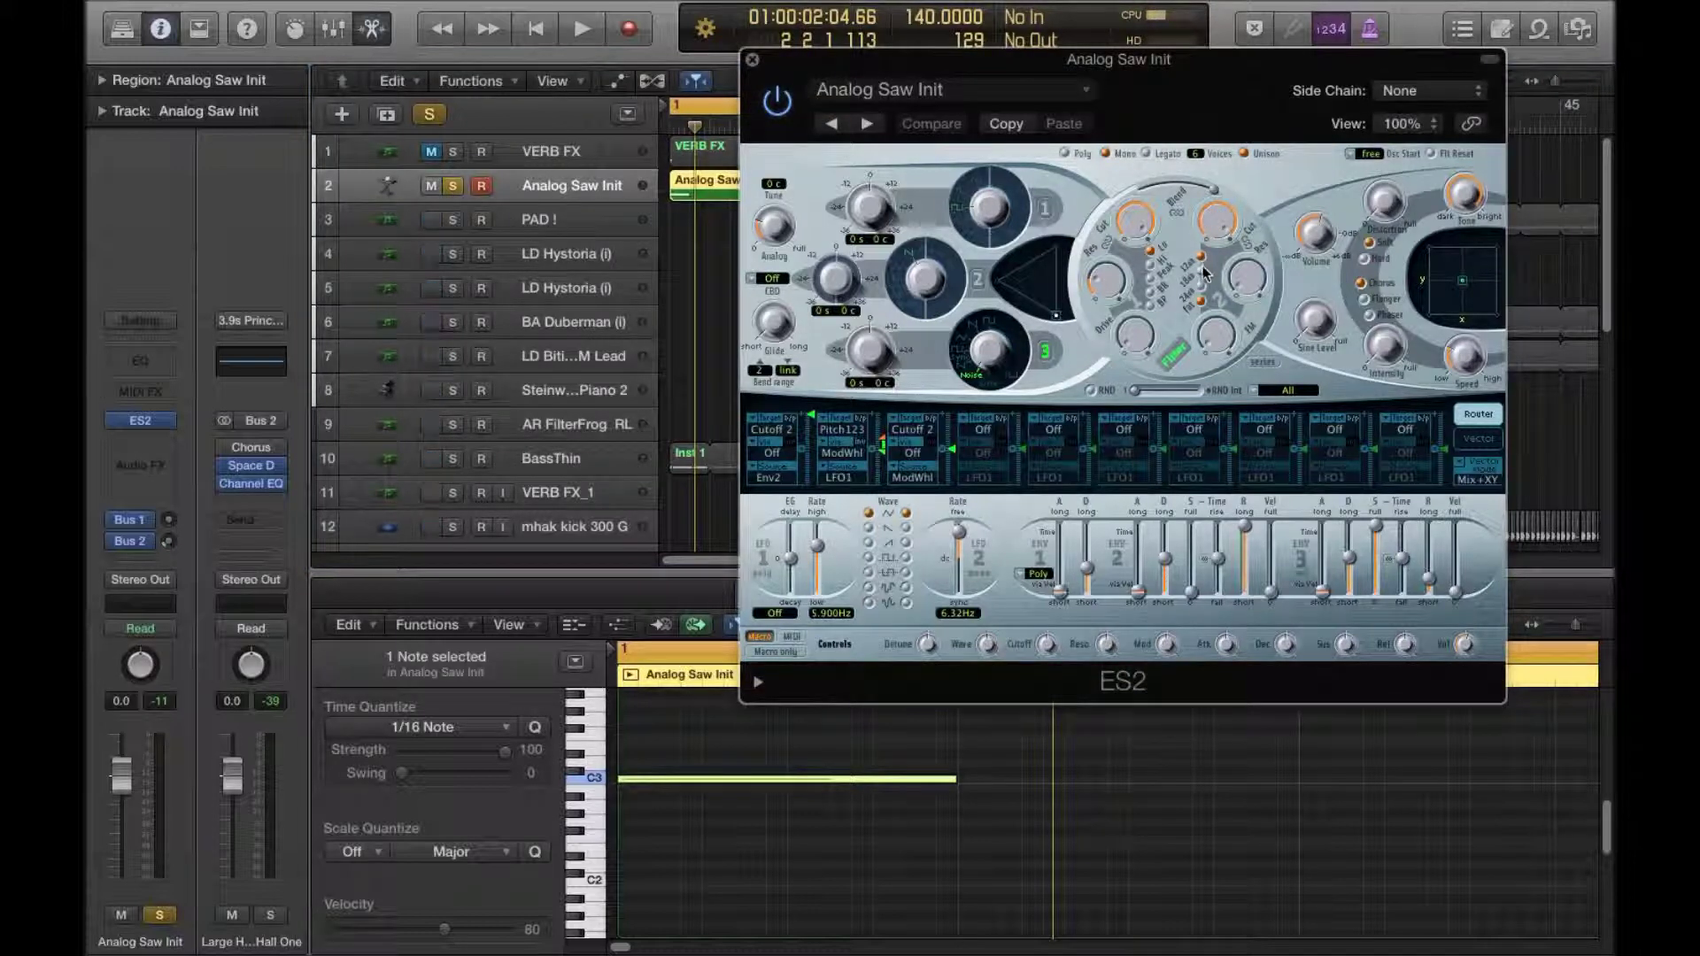
pyautogui.click(1204, 292)
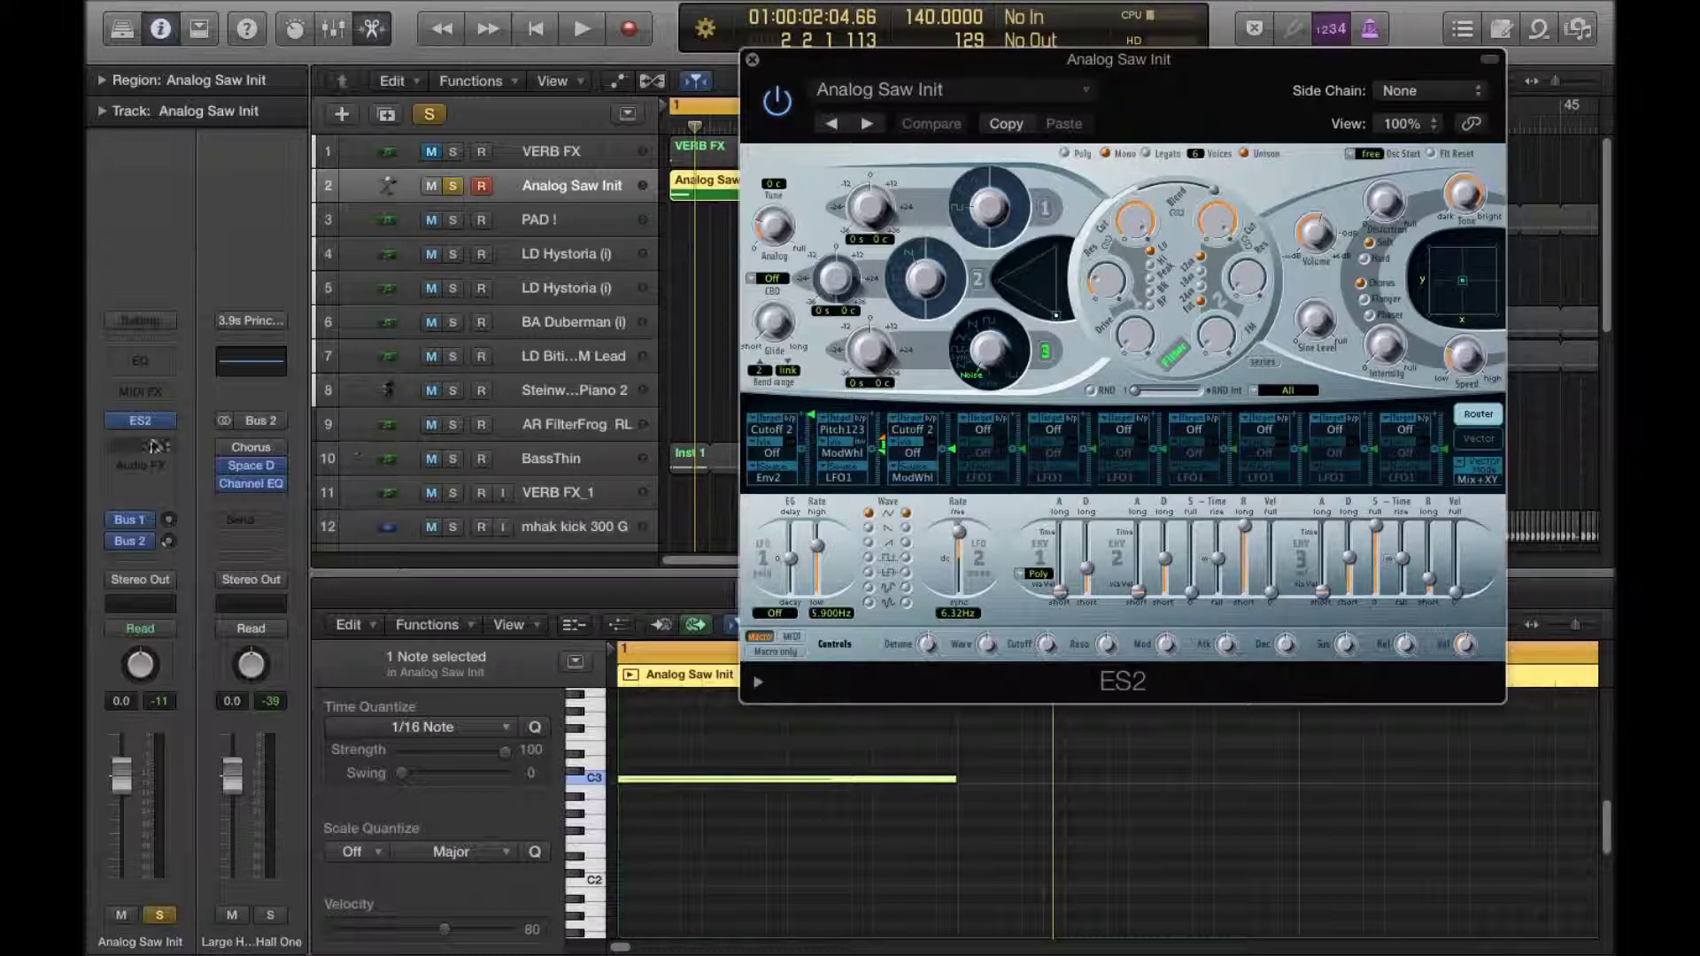
pyautogui.click(140, 360)
pyautogui.click(1093, 175)
pyautogui.moveTo(1089, 406); pyautogui.dragTo(868, 415)
pyautogui.moveTo(1095, 535); pyautogui.dragTo(1096, 496)
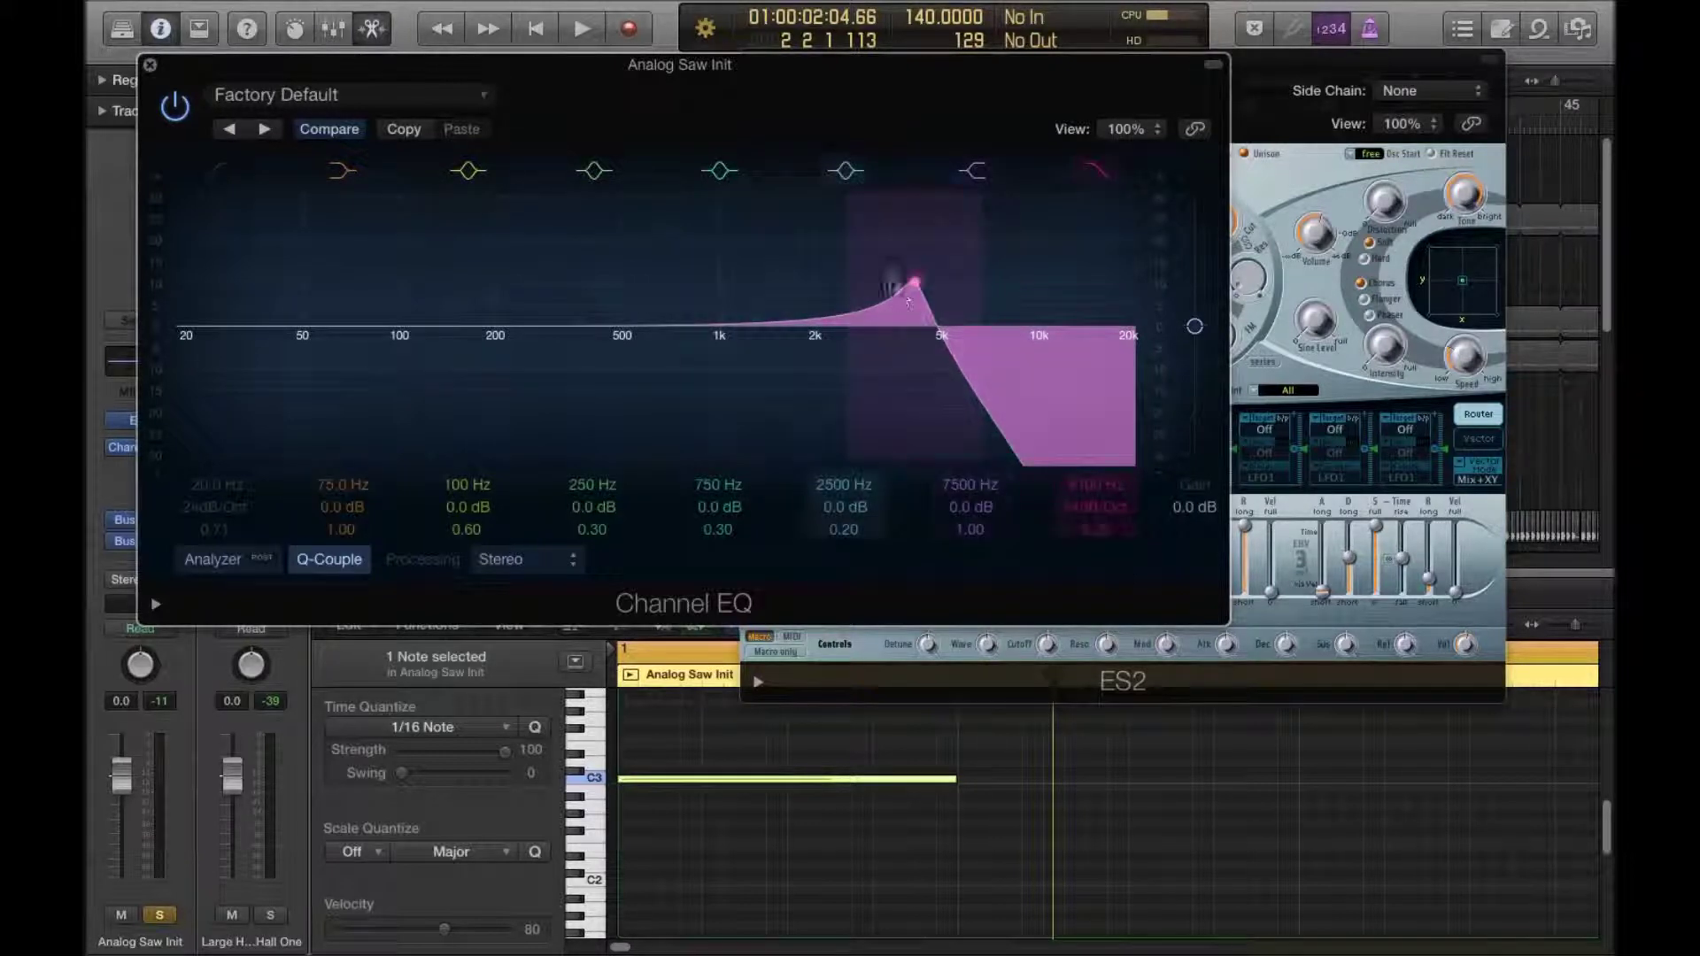
pyautogui.click(151, 67)
pyautogui.click(124, 447)
pyautogui.click(142, 444)
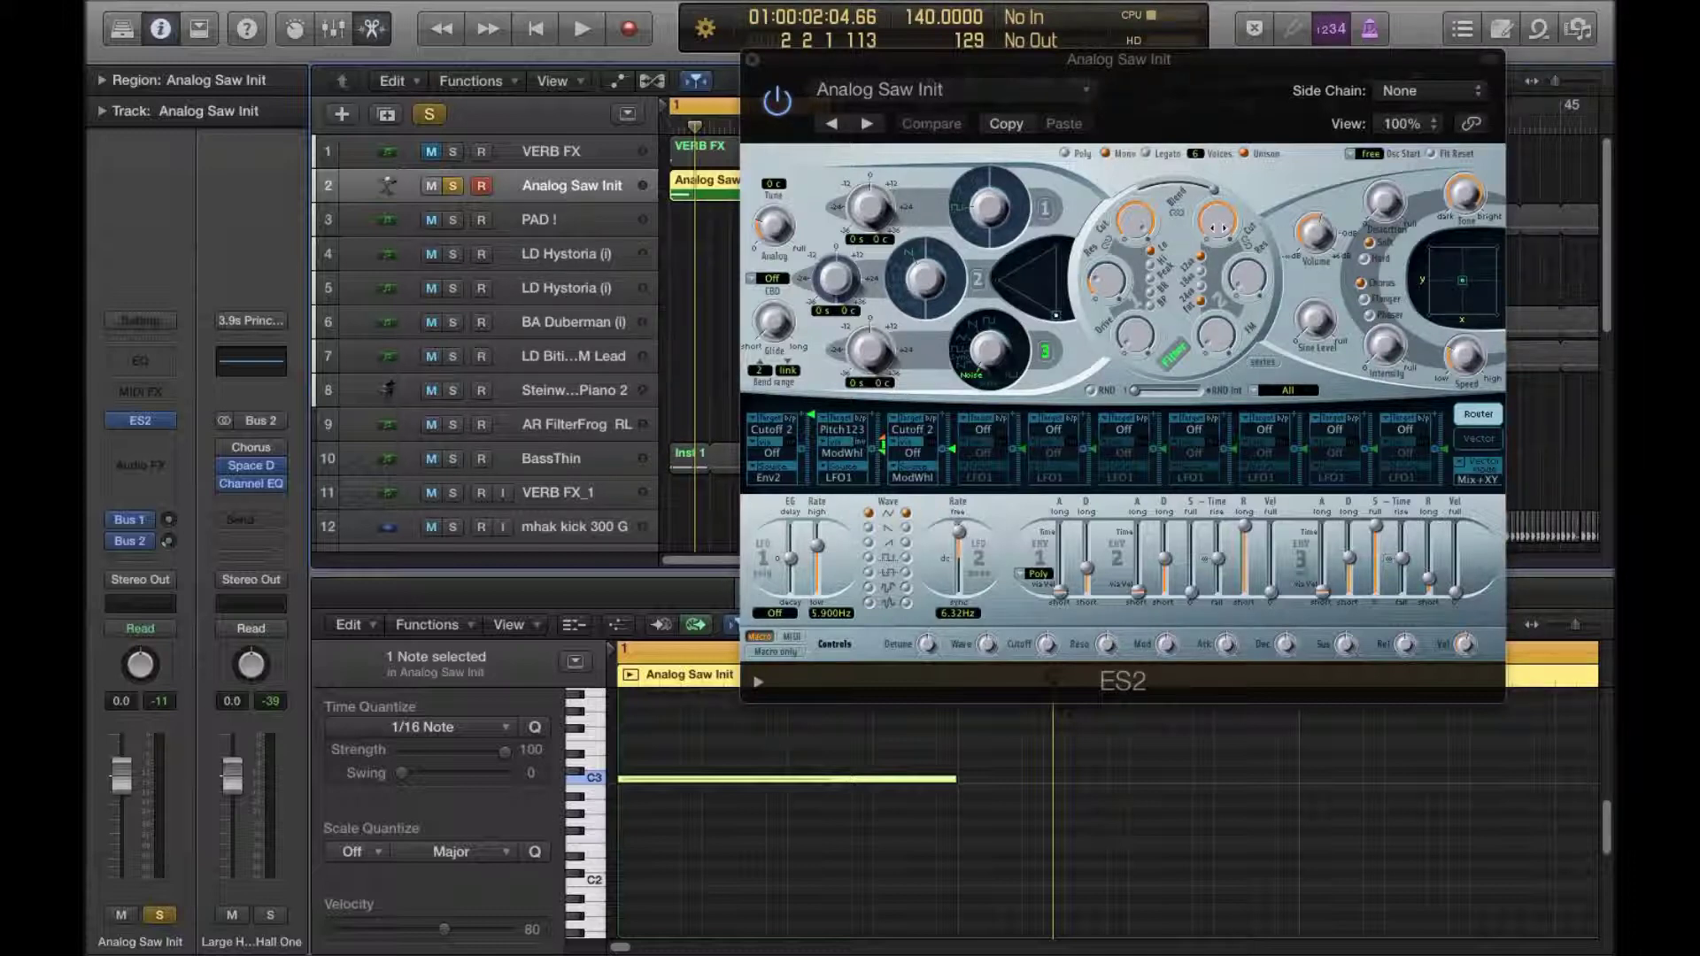
# Step: Audition the noise while sweeping the cutoff of ES2's filter 2 downward
pyautogui.press('space')
pyautogui.moveTo(1220, 226); pyautogui.dragTo(1209, 338)
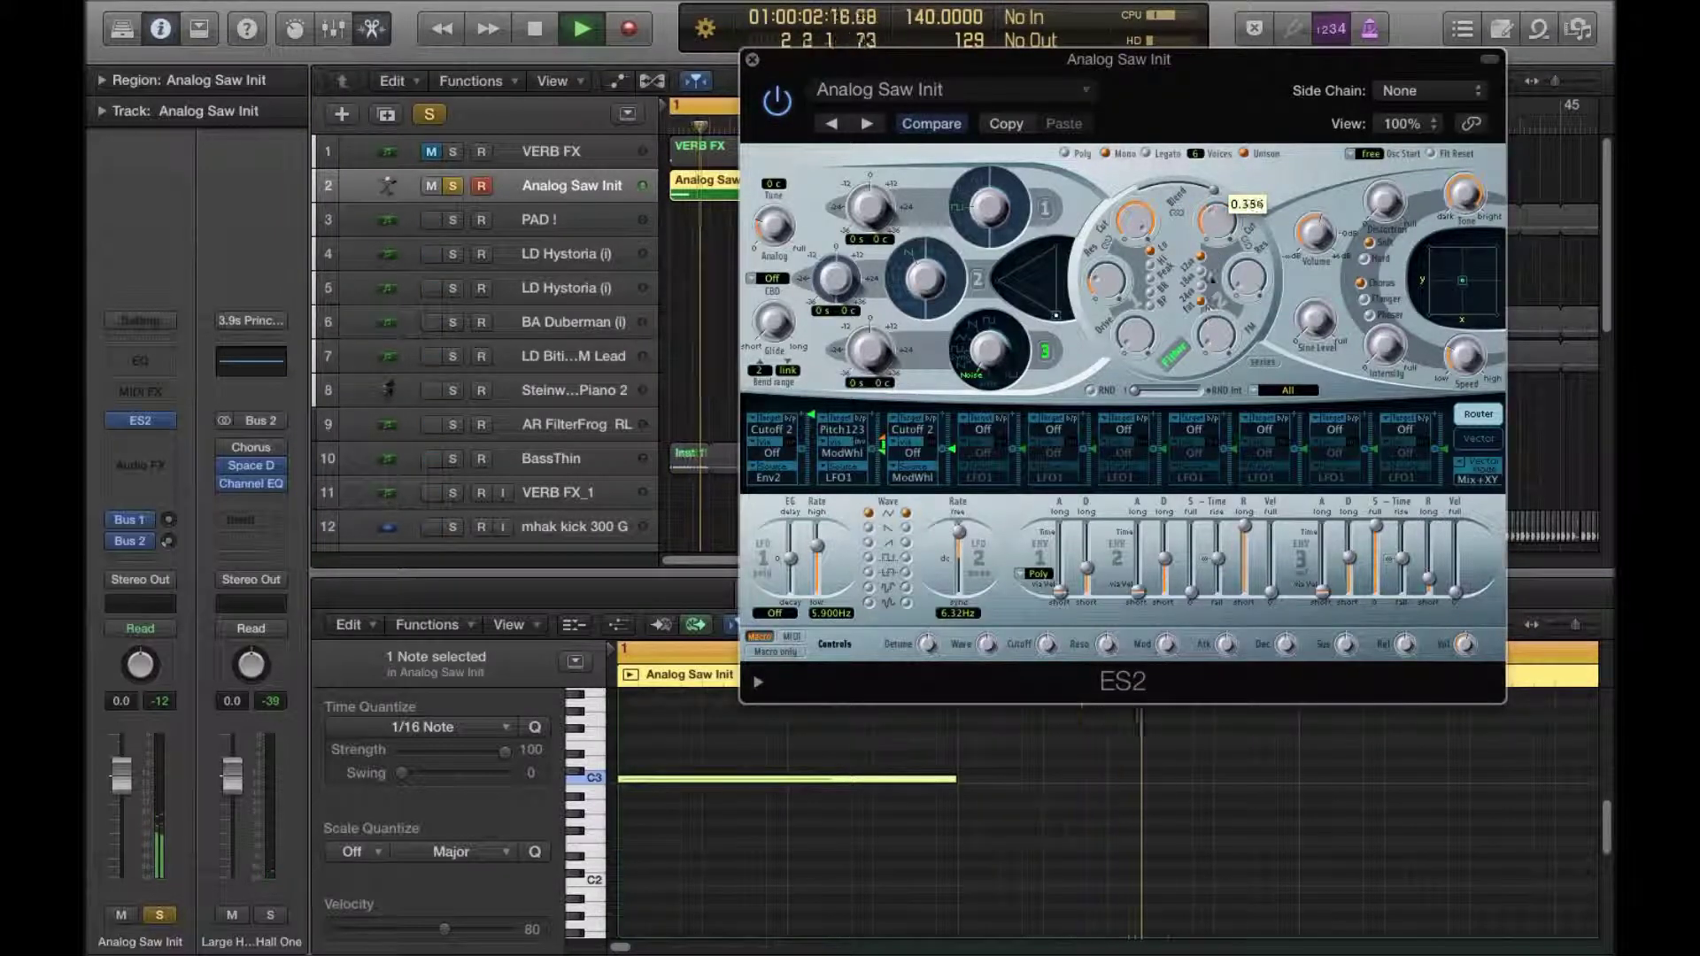
pyautogui.press('space')
# Step: Lengthen the C3 note in the Analog Saw Init region to the region's end at bar 9
pyautogui.doubleClick(718, 190)
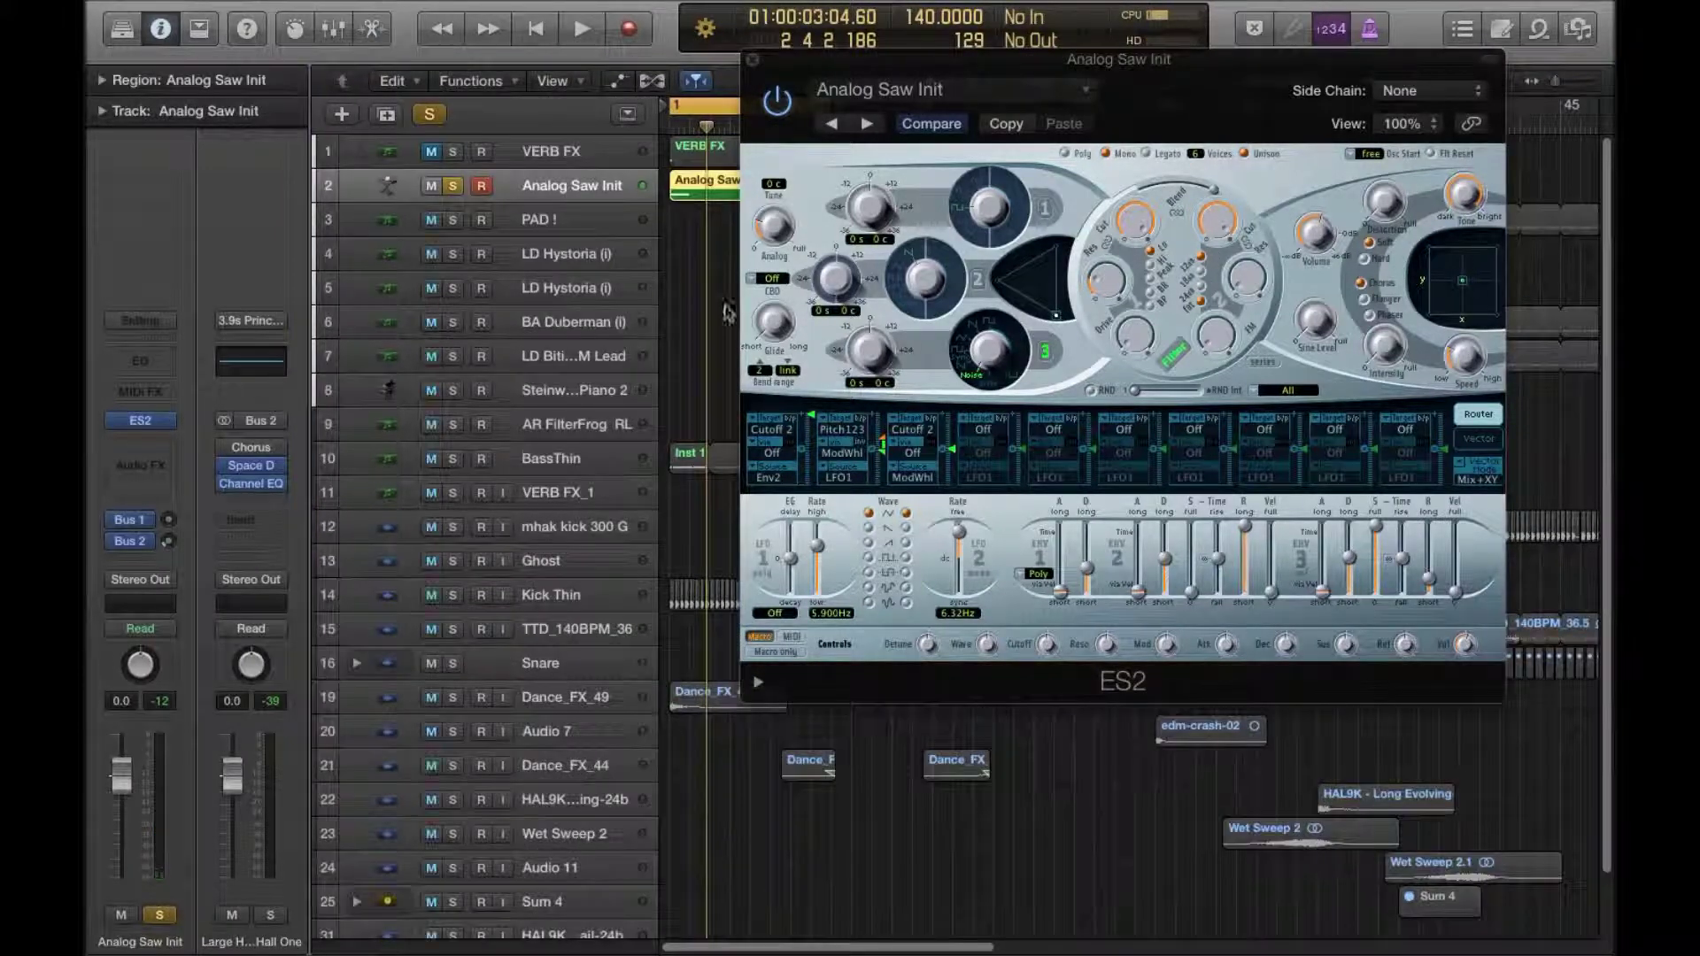
pyautogui.doubleClick(699, 199)
pyautogui.moveTo(955, 779); pyautogui.dragTo(1502, 790)
pyautogui.moveTo(778, 65); pyautogui.dragTo(784, 5)
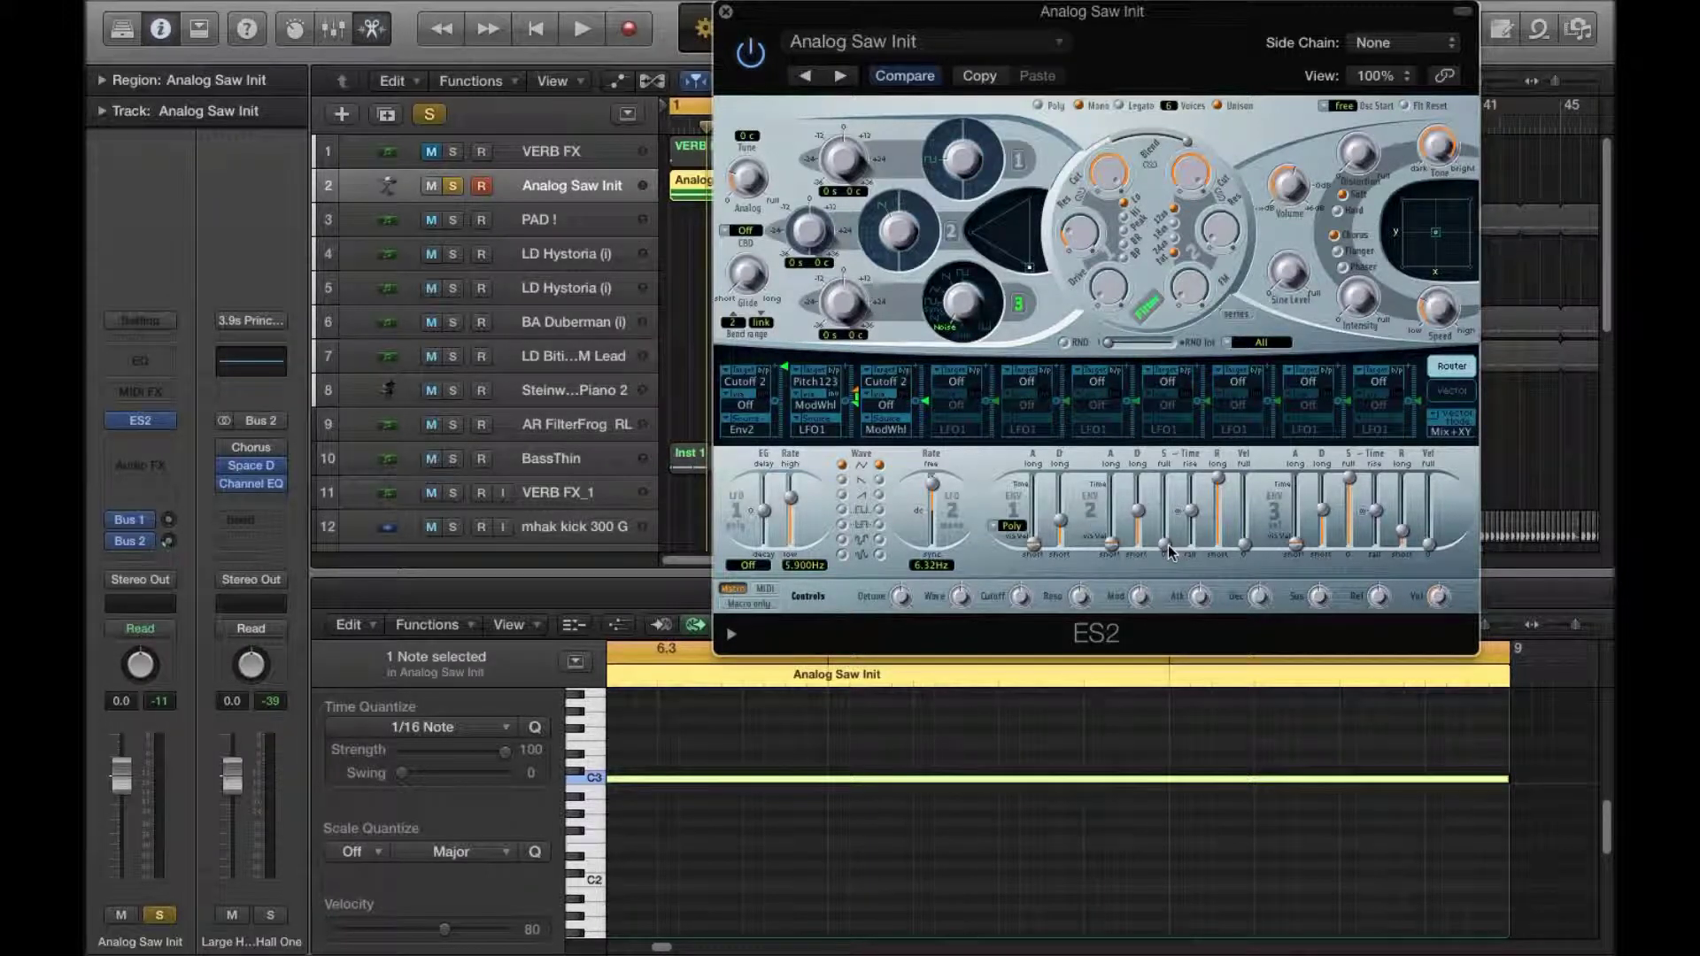
# Step: Raise the sustain of ES2's envelope 2 to full and audition the held noise while moving filter 2's cutoff
pyautogui.moveTo(1169, 551); pyautogui.dragTo(1163, 440)
pyautogui.press('space')
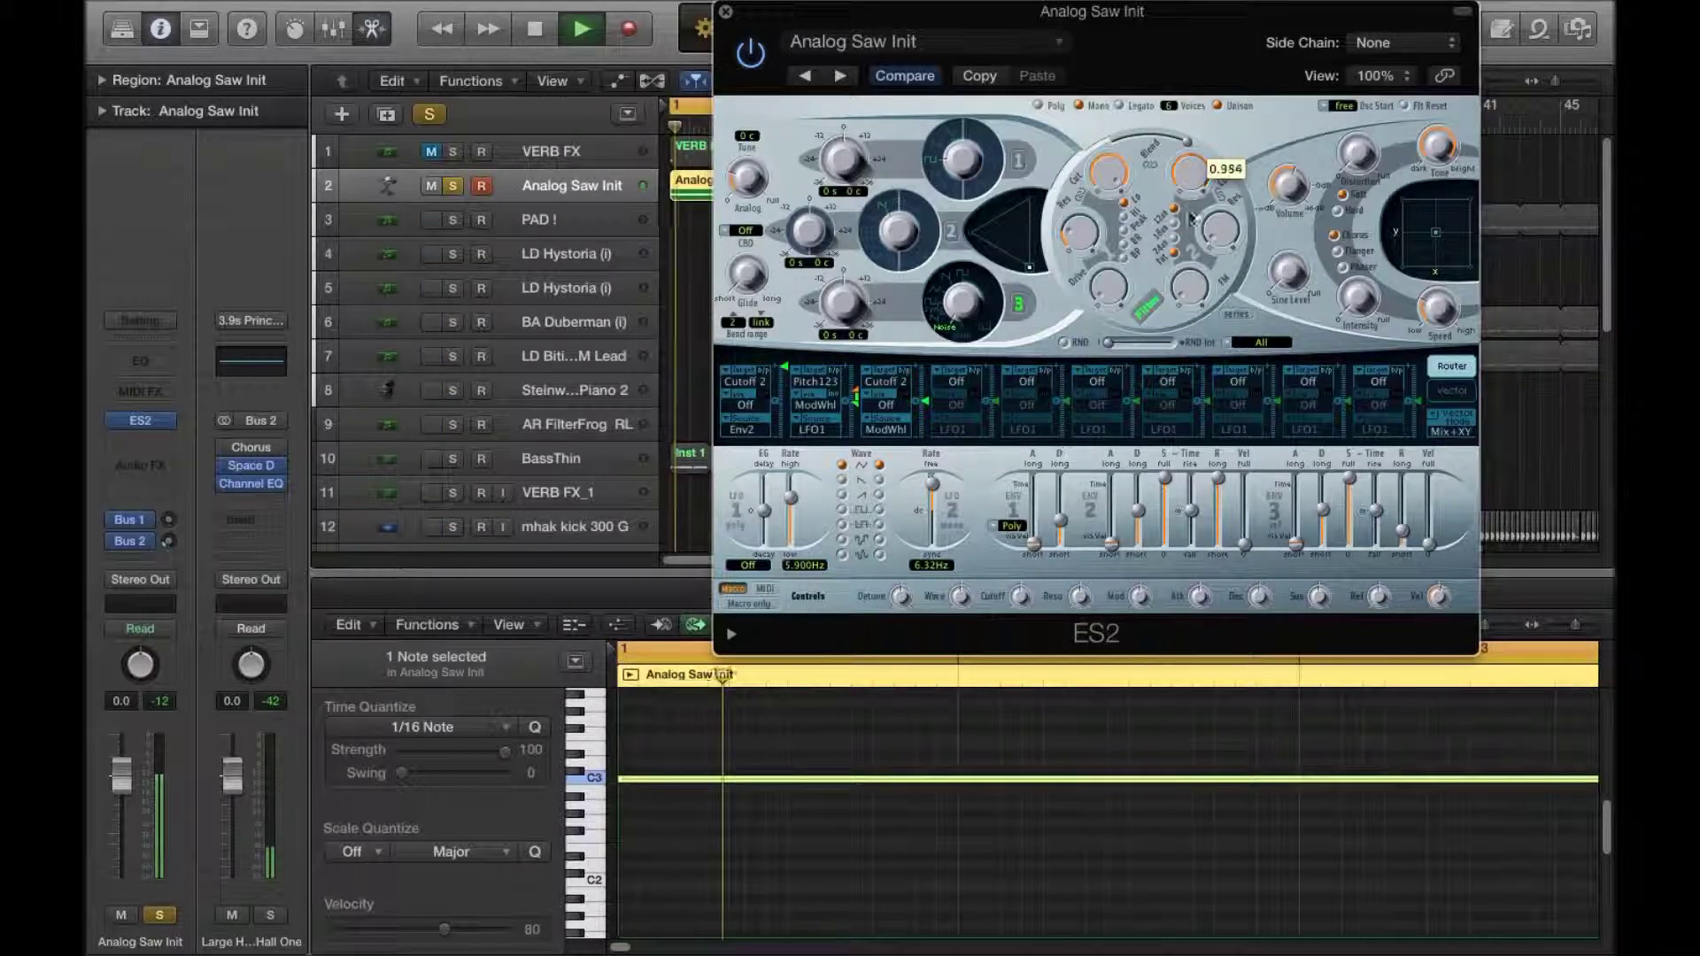
pyautogui.press('space')
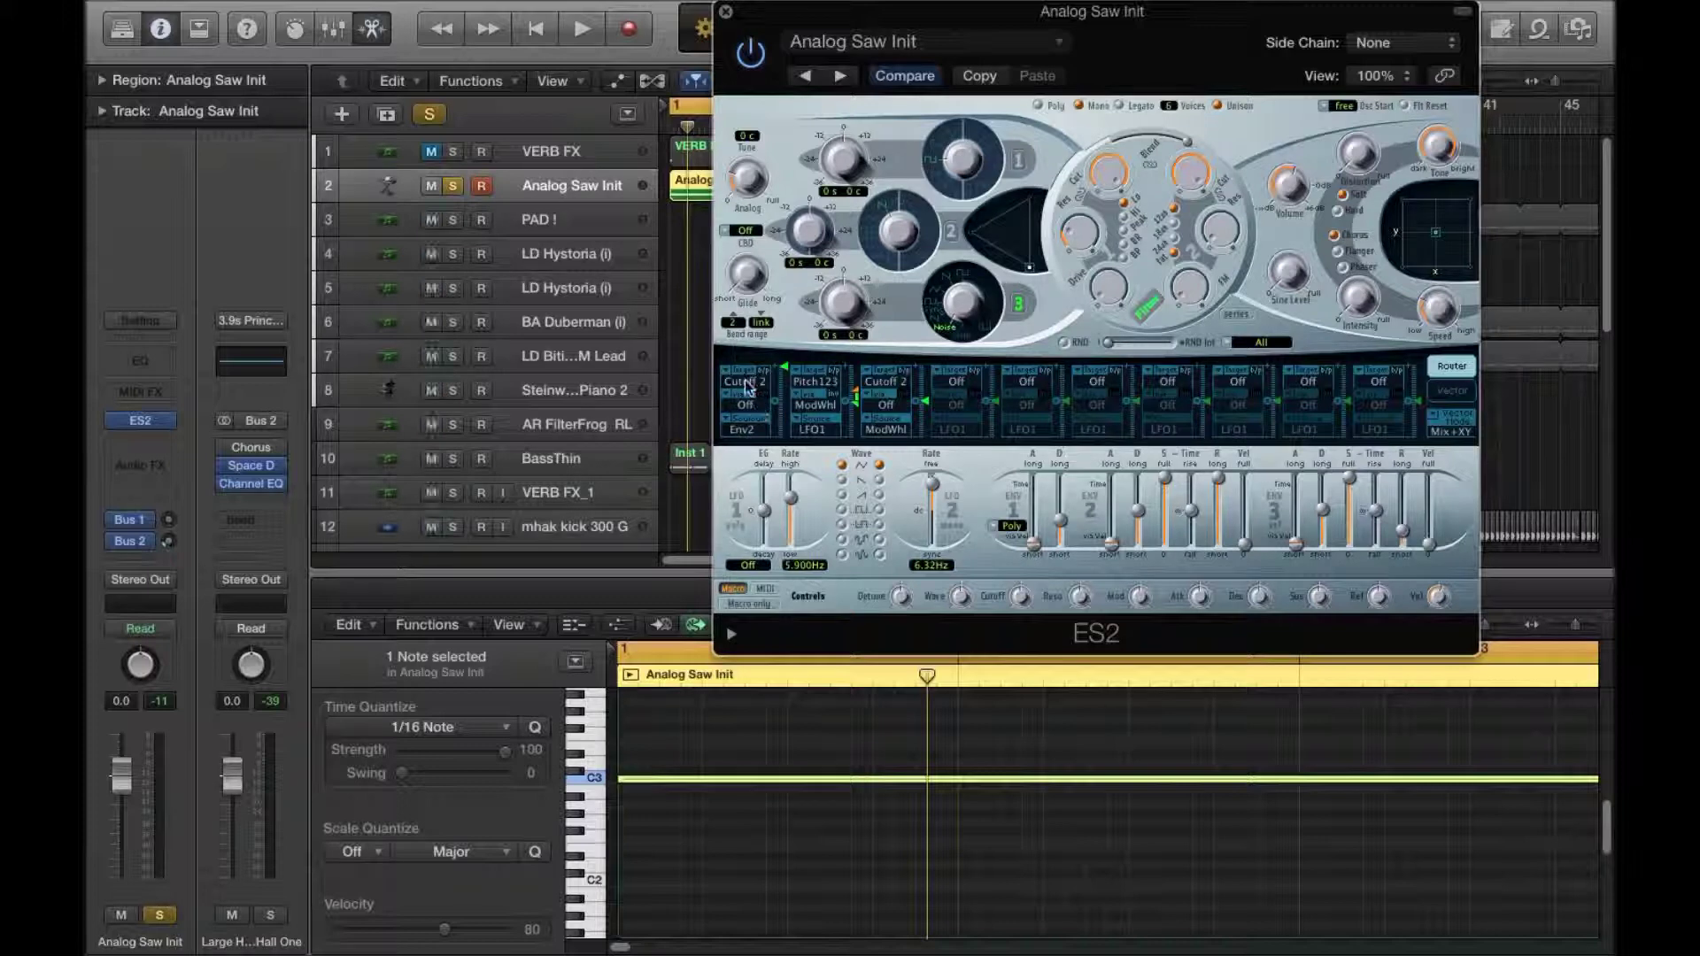
# Step: Audition the noise with filter 2's cutoff swept down to 0.000
pyautogui.moveTo(1194, 179); pyautogui.dragTo(1167, 407)
pyautogui.press('space')
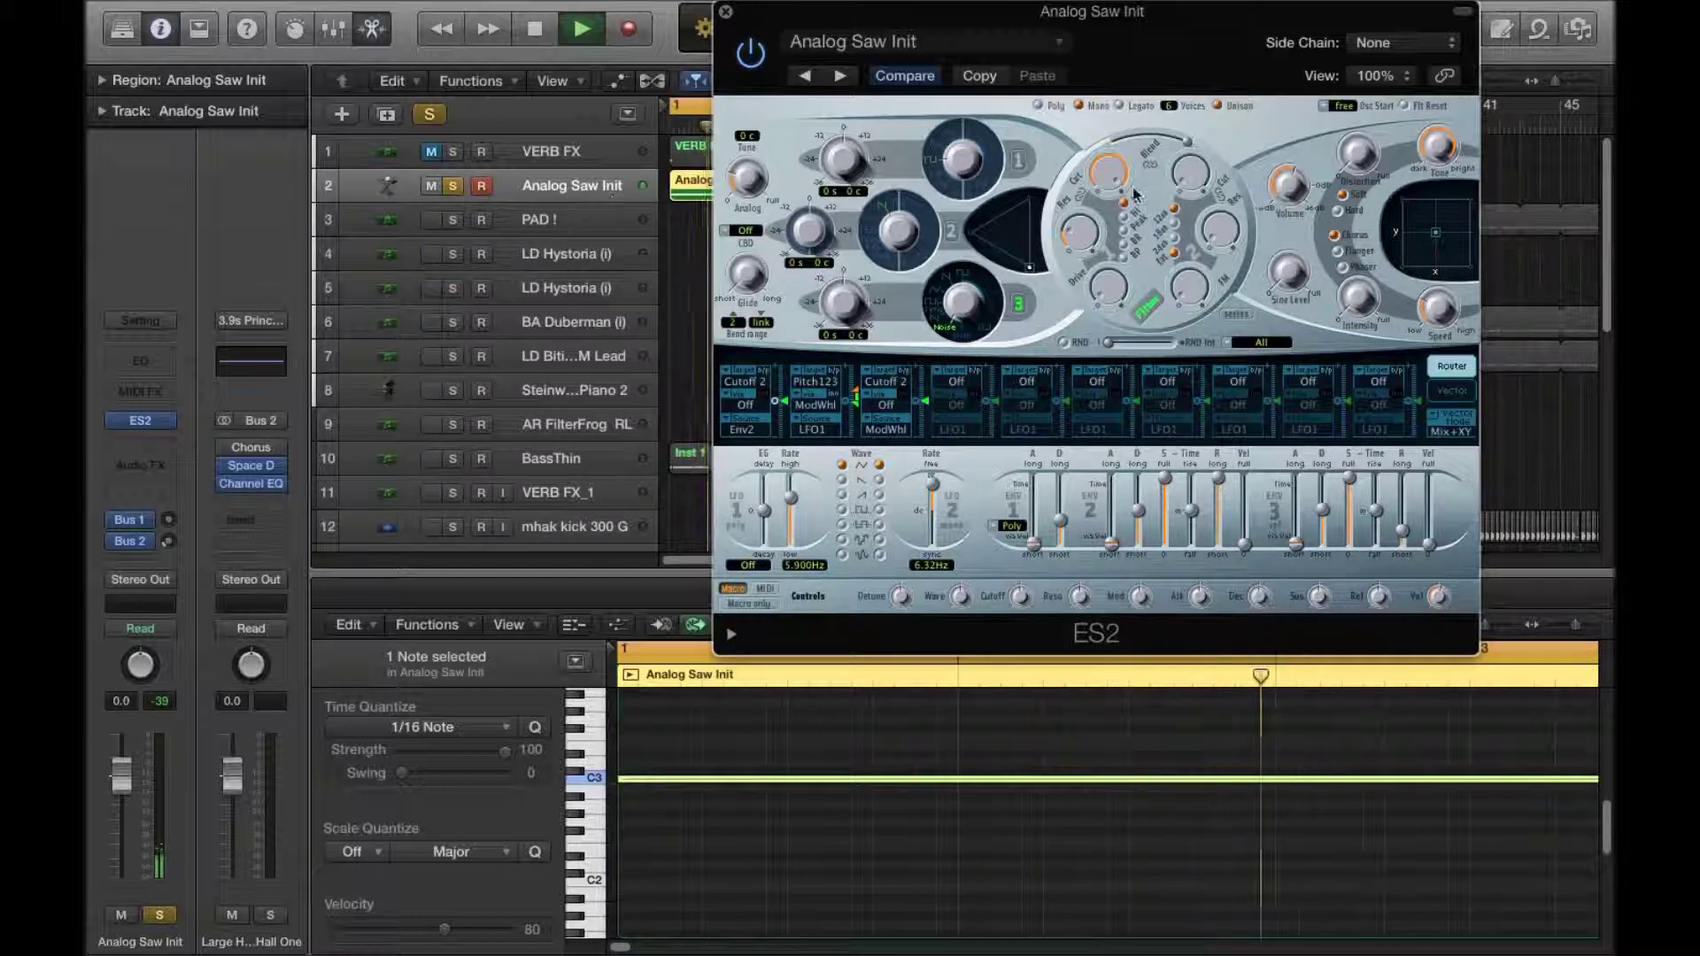
pyautogui.moveTo(1193, 155)
pyautogui.moveTo(1193, 156); pyautogui.dragTo(1168, 235)
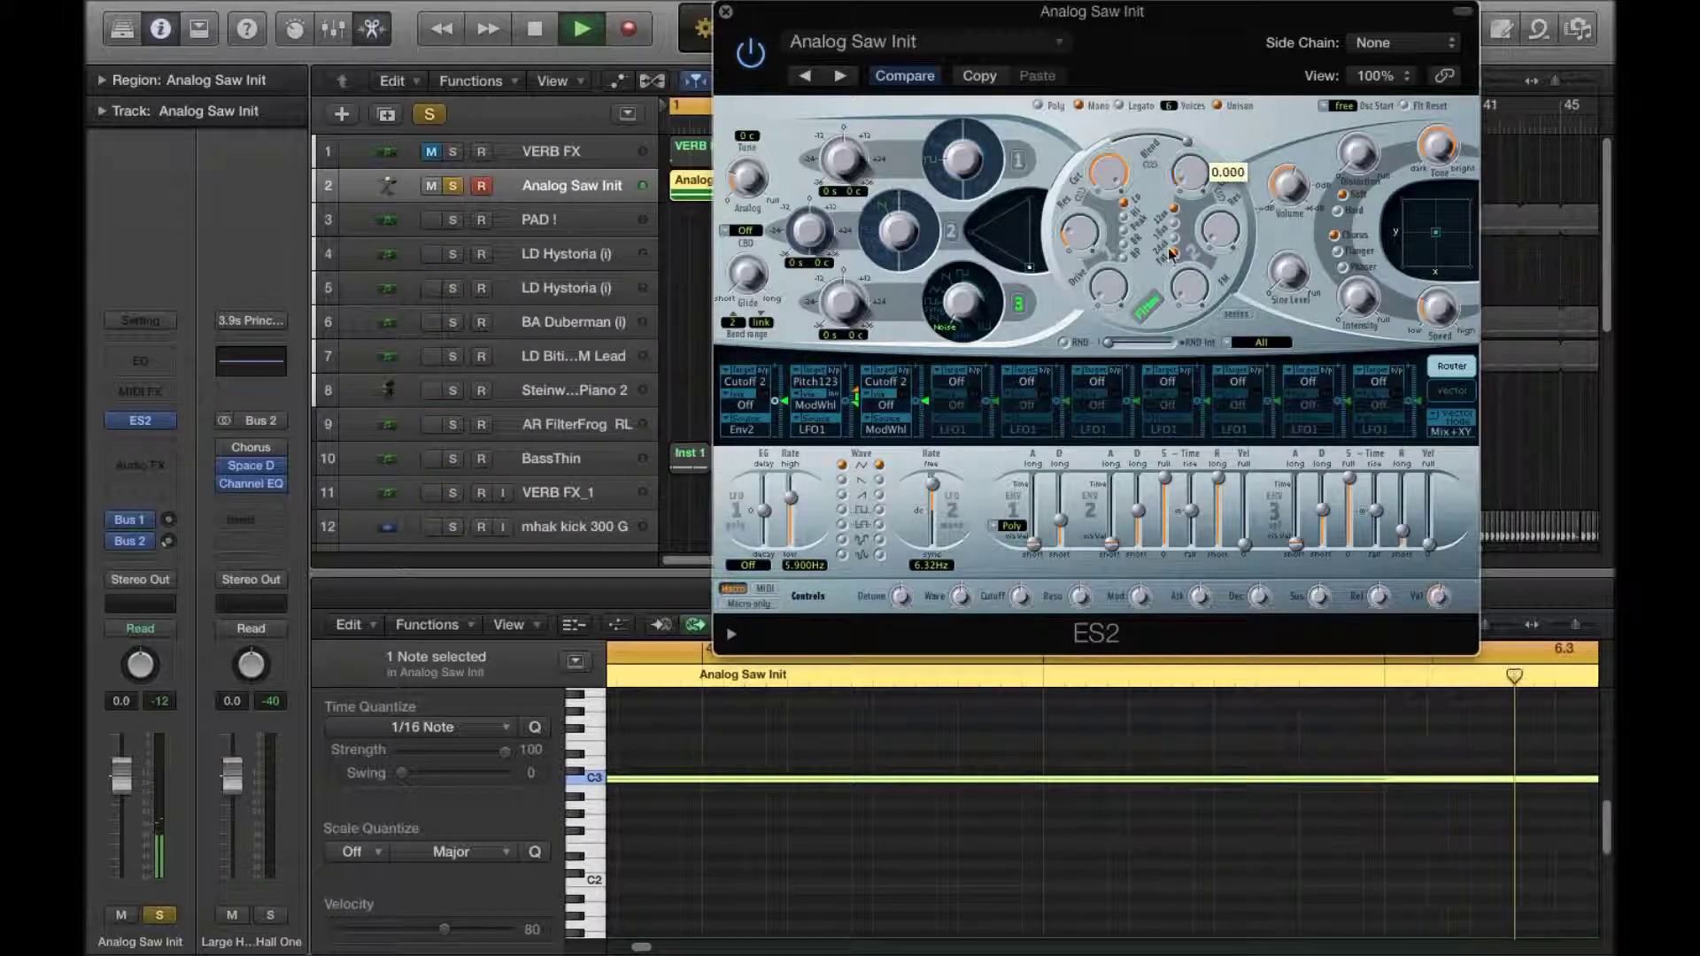
pyautogui.press('space')
# Step: Raise the resonance of ES2's filter 2 and audition the noise while sweeping its cutoff up to 1.000
pyautogui.moveTo(1229, 245); pyautogui.dragTo(1195, 42)
pyautogui.press('space')
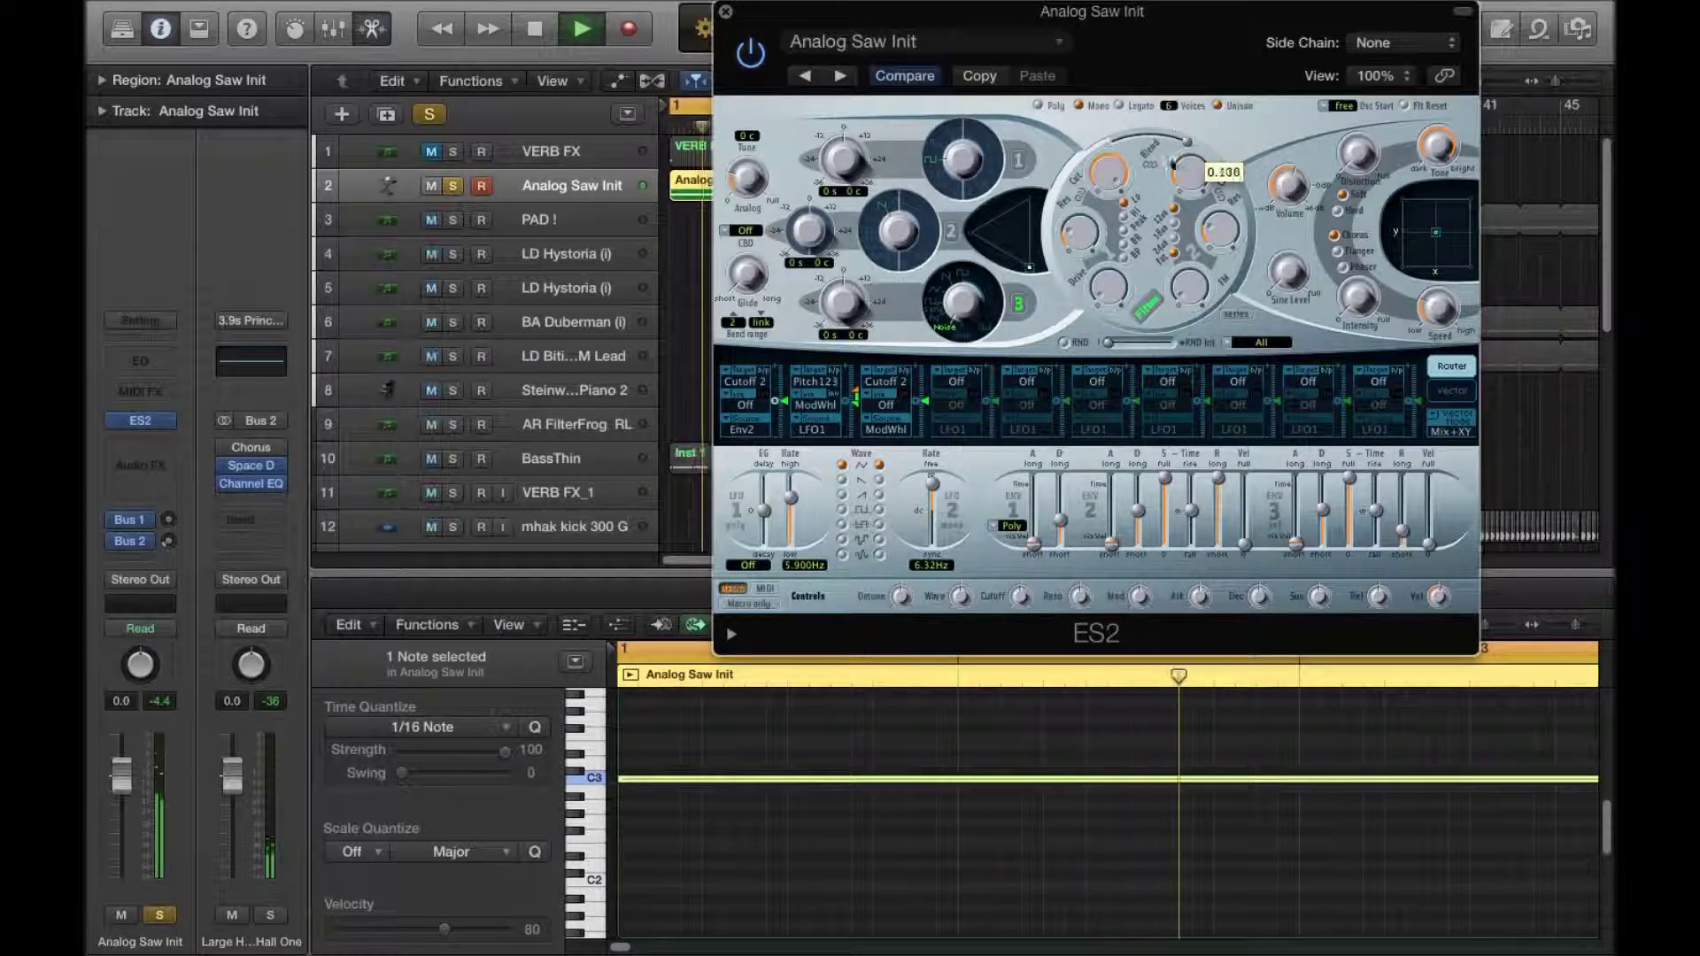
pyautogui.press('space')
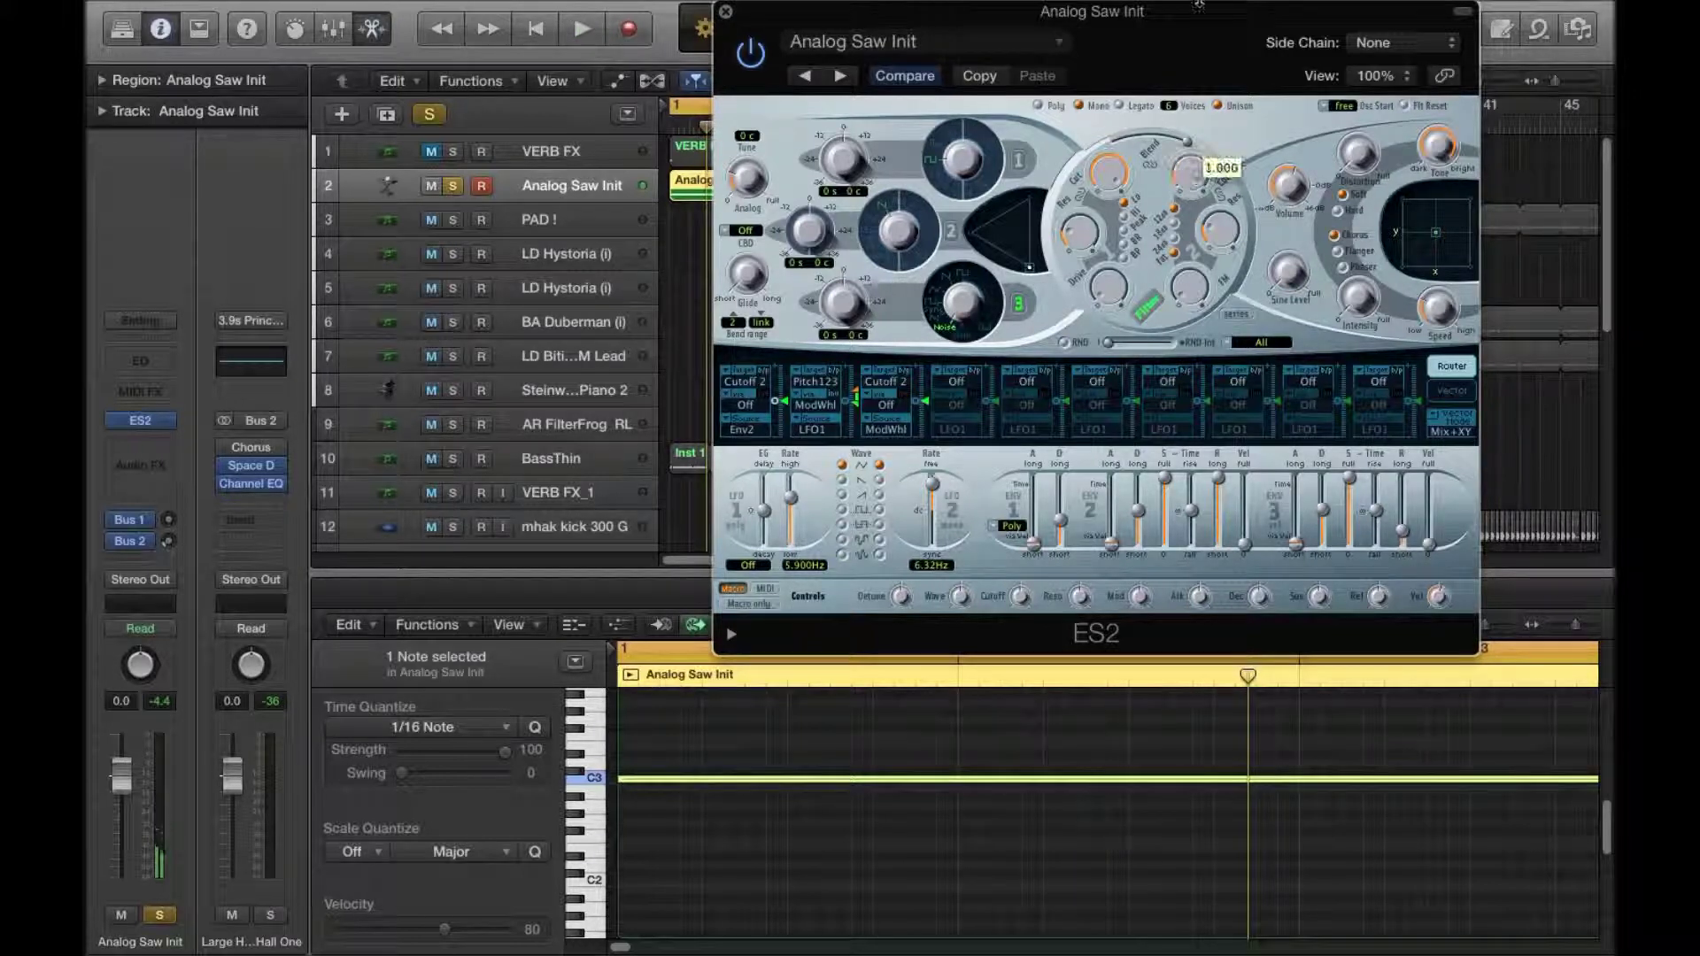
# Step: Insert a Channel EQ on the Analog Saw Init track with a 6 dB/Oct low cut at 520 Hz and audition it
pyautogui.click(725, 13)
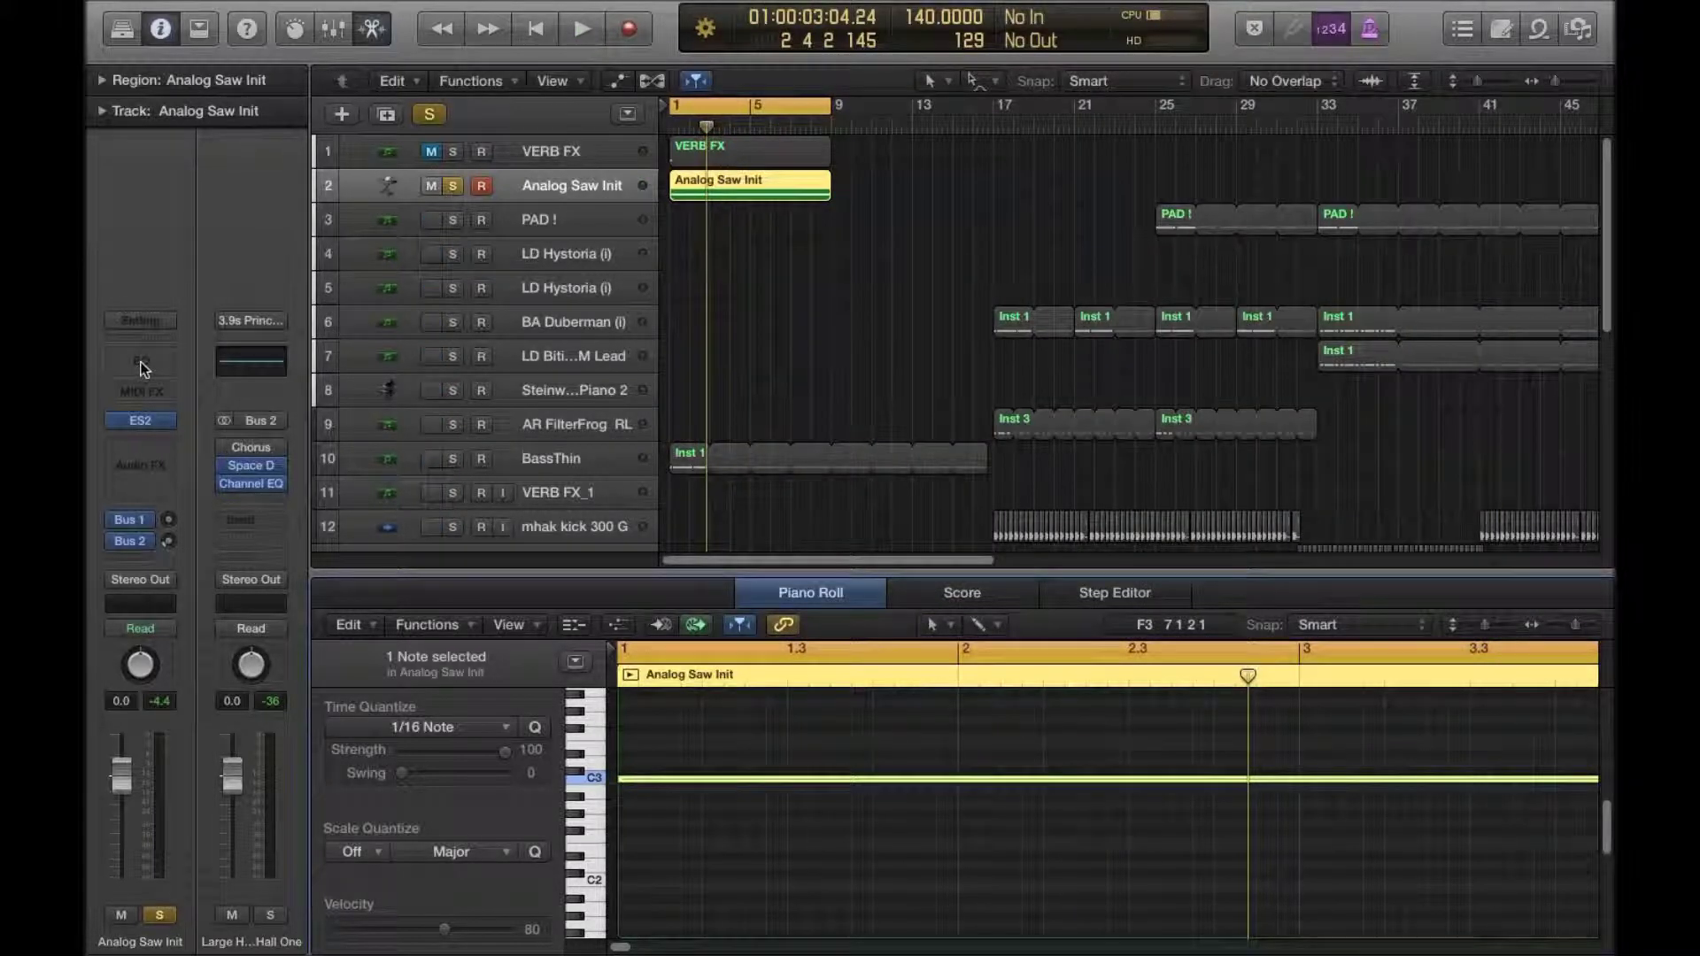
pyautogui.click(250, 483)
pyautogui.moveTo(186, 329); pyautogui.dragTo(691, 335)
pyautogui.moveTo(231, 509); pyautogui.dragTo(231, 549)
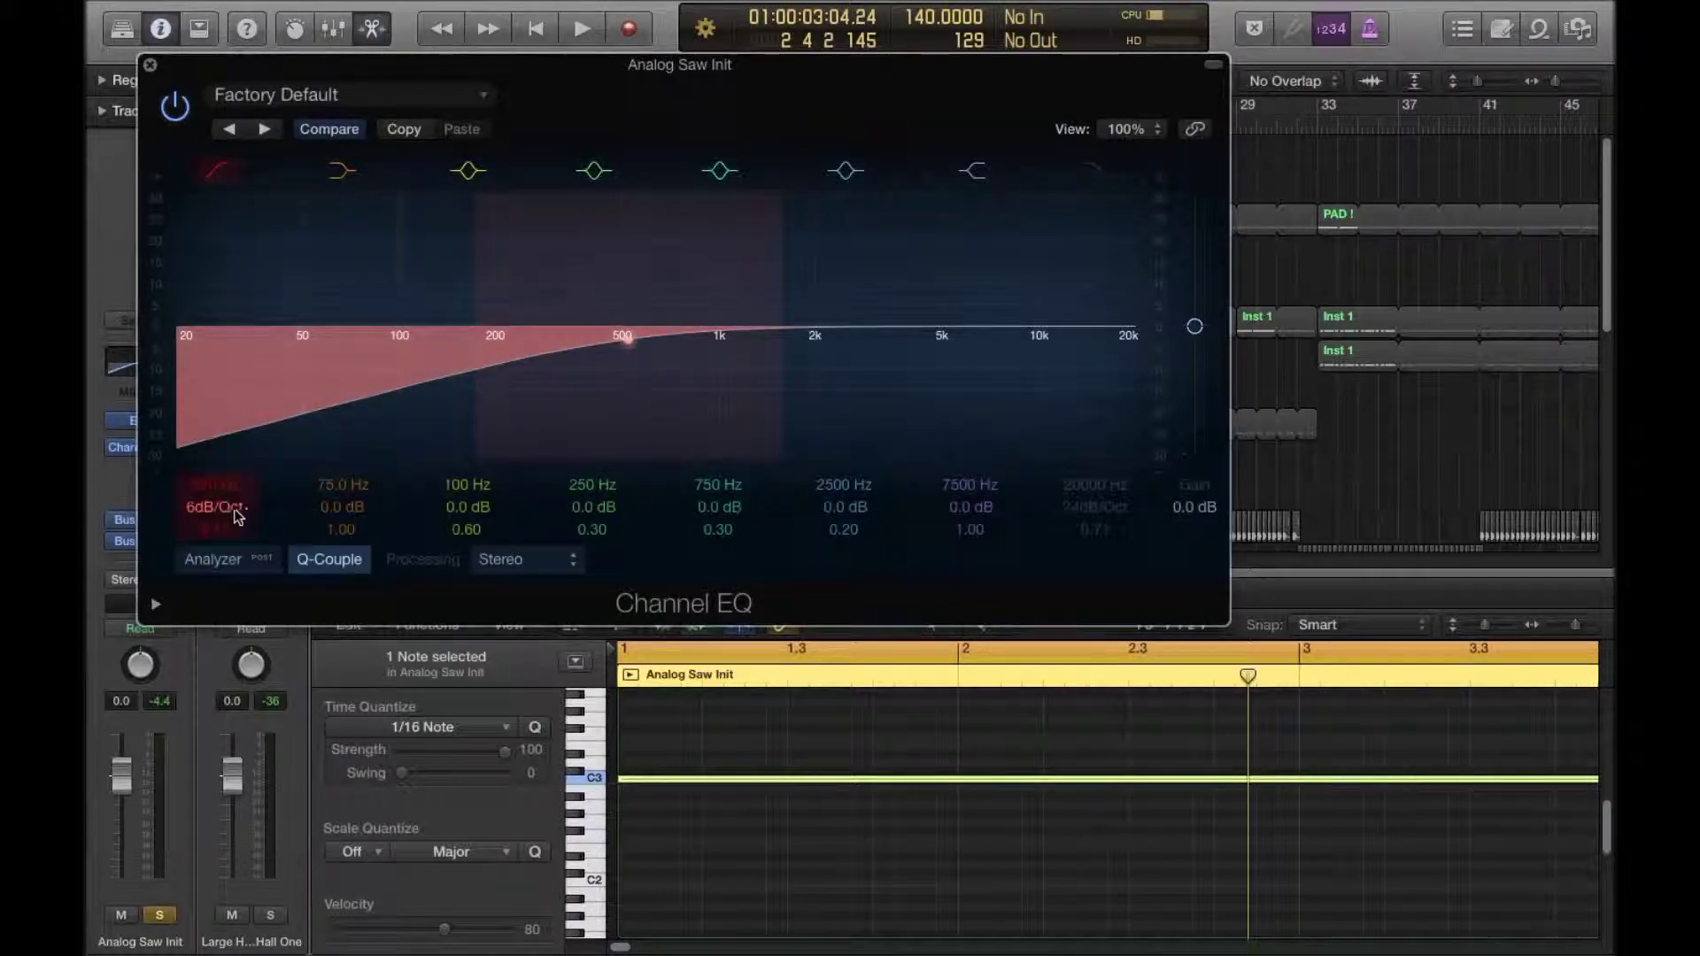
pyautogui.press('space')
pyautogui.moveTo(184, 104); pyautogui.dragTo(478, 111)
pyautogui.moveTo(148, 456)
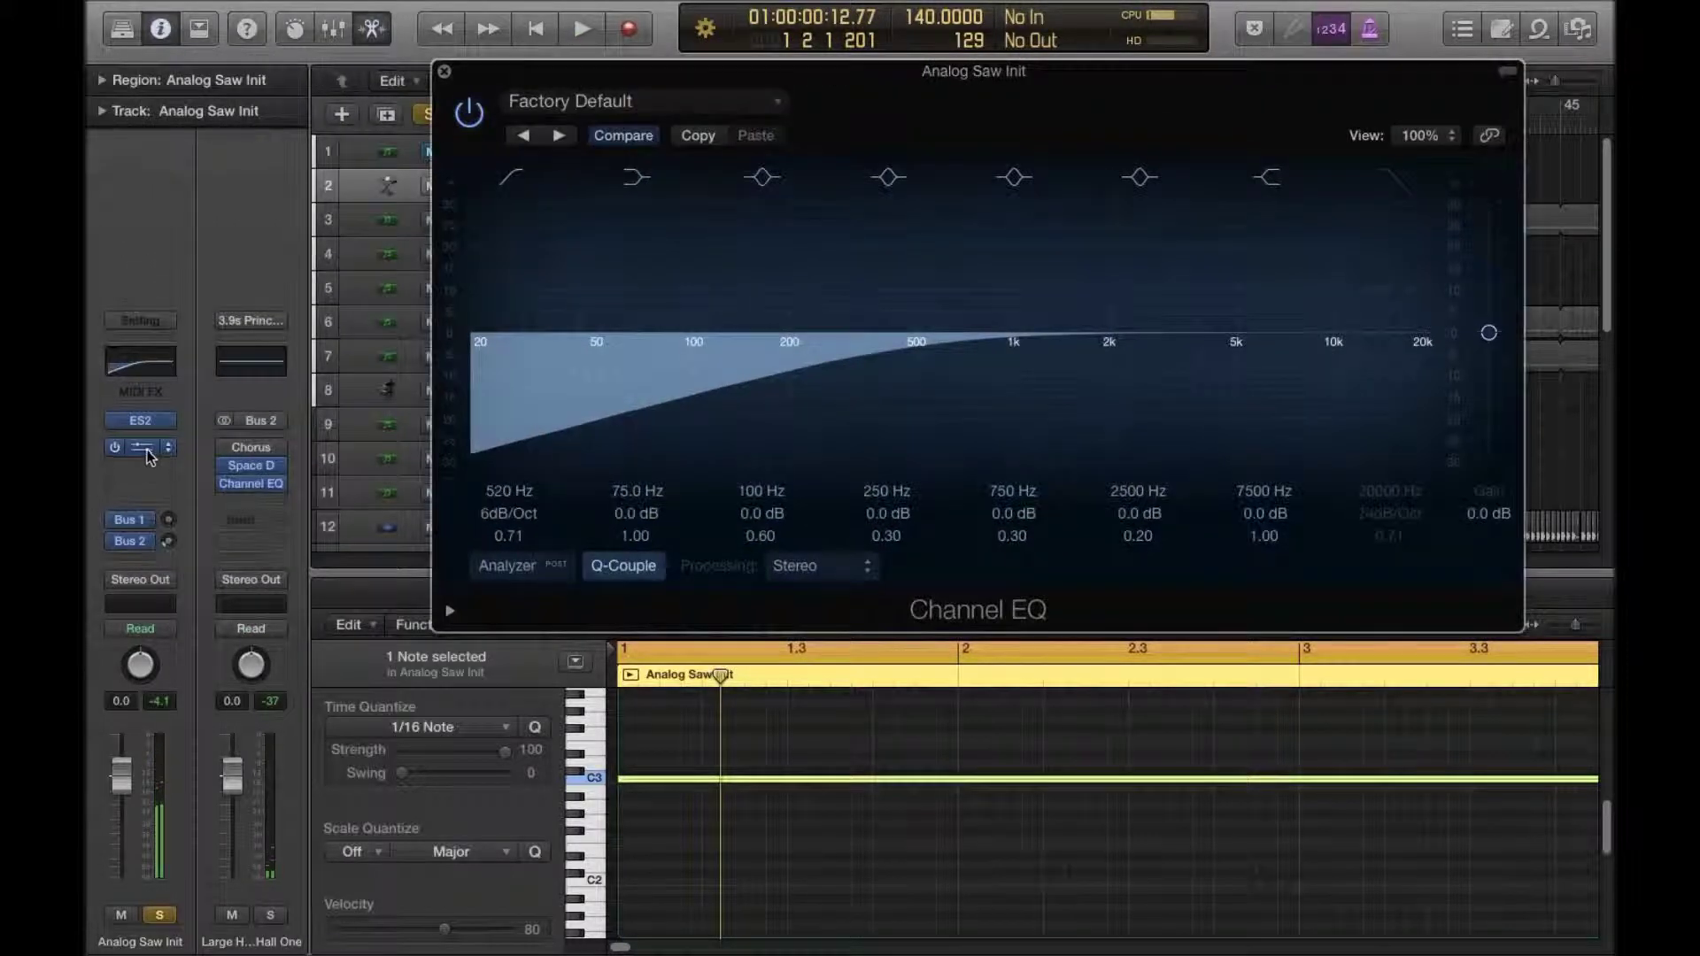
# Step: Lower ES2's output volume and audition the noise while sweeping filter 2's cutoff, leaving the track fader at 0.0
pyautogui.moveTo(121, 779); pyautogui.dragTo(128, 819)
pyautogui.keyDown('alt'); pyautogui.click(128, 819); pyautogui.keyUp('alt')
pyautogui.click(141, 421)
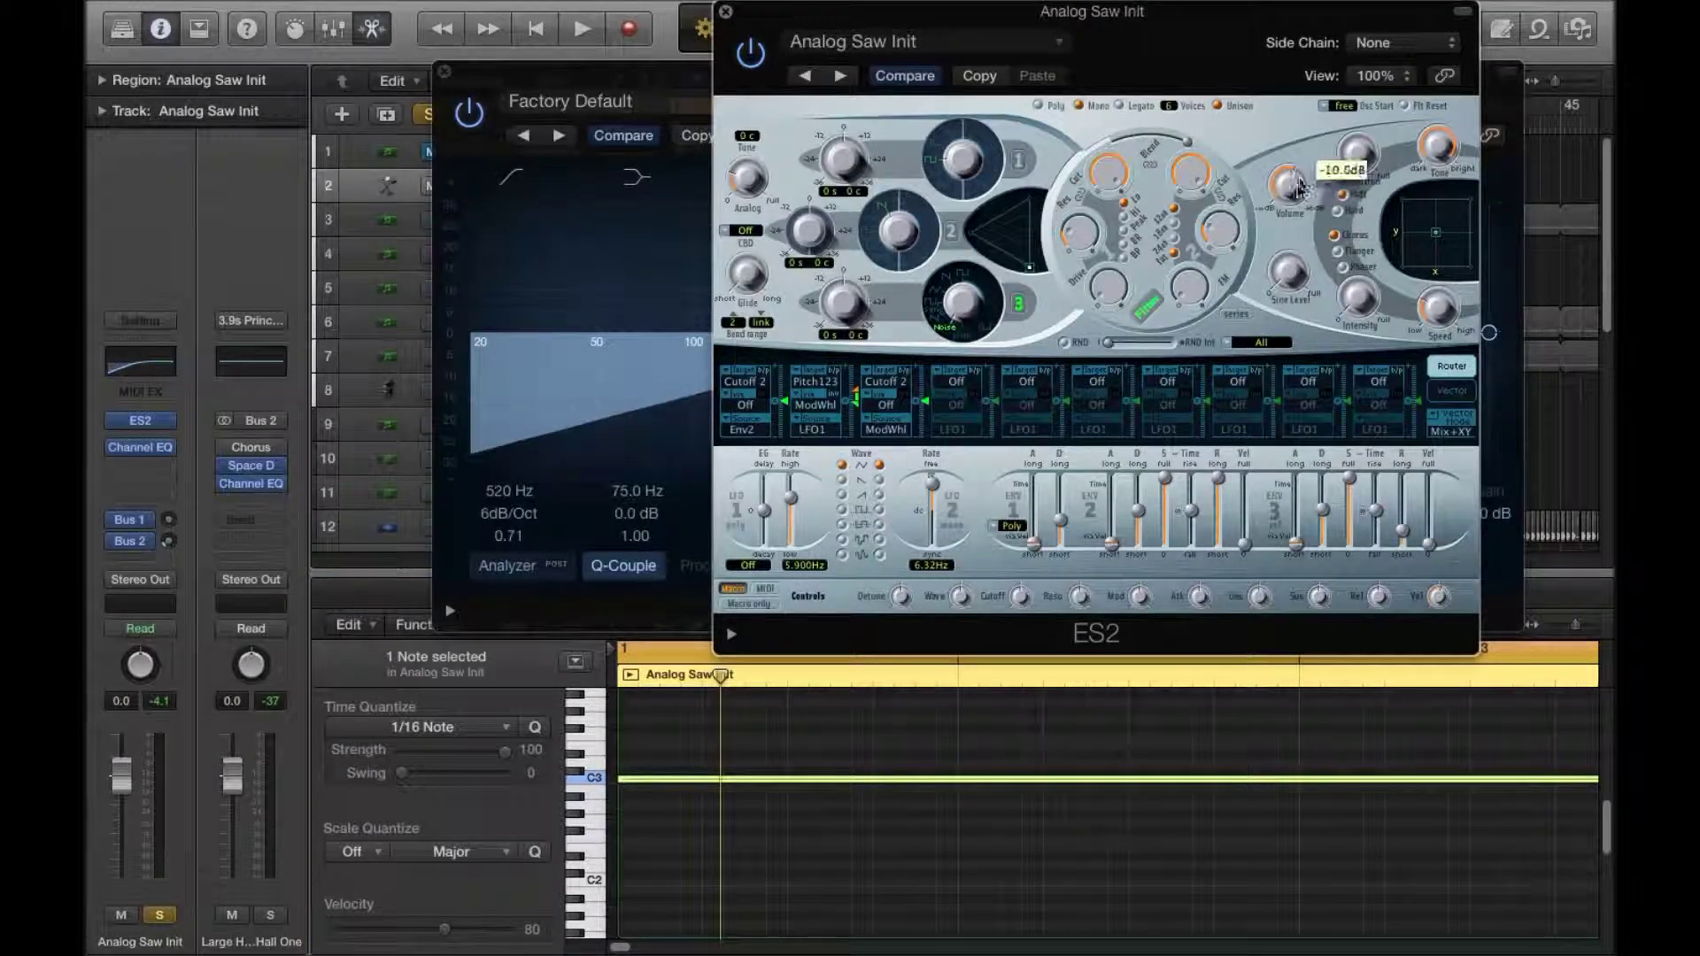
pyautogui.press('space')
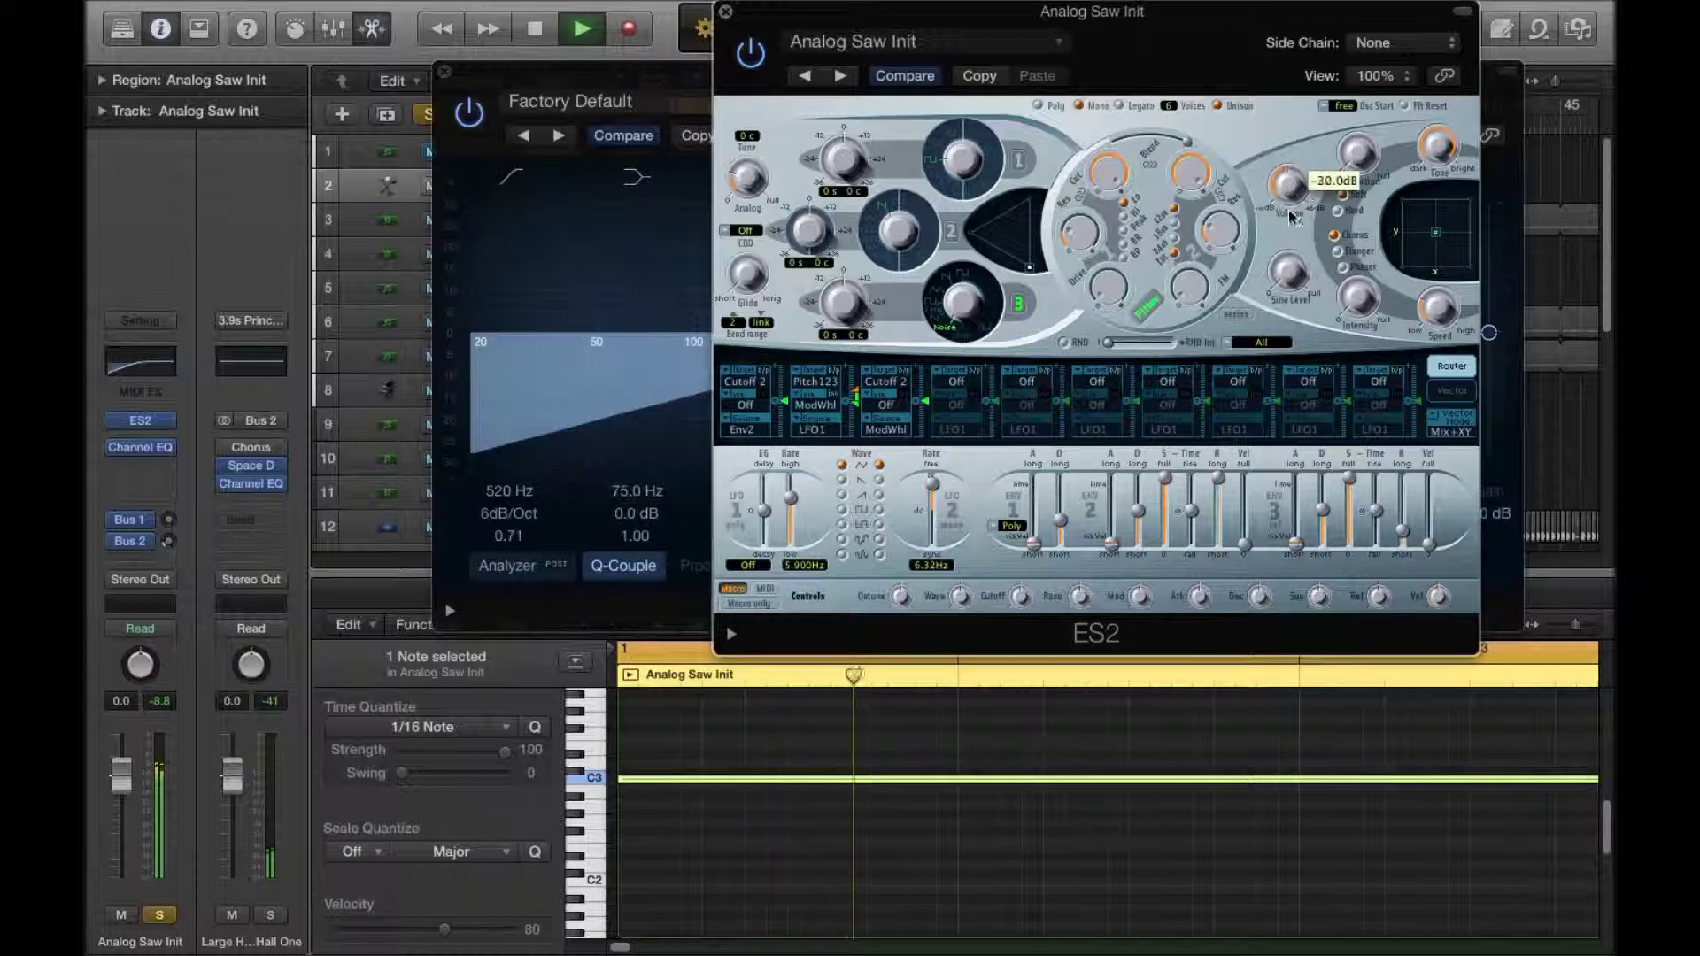
pyautogui.moveTo(1183, 206)
pyautogui.moveTo(1183, 206); pyautogui.dragTo(1174, 290)
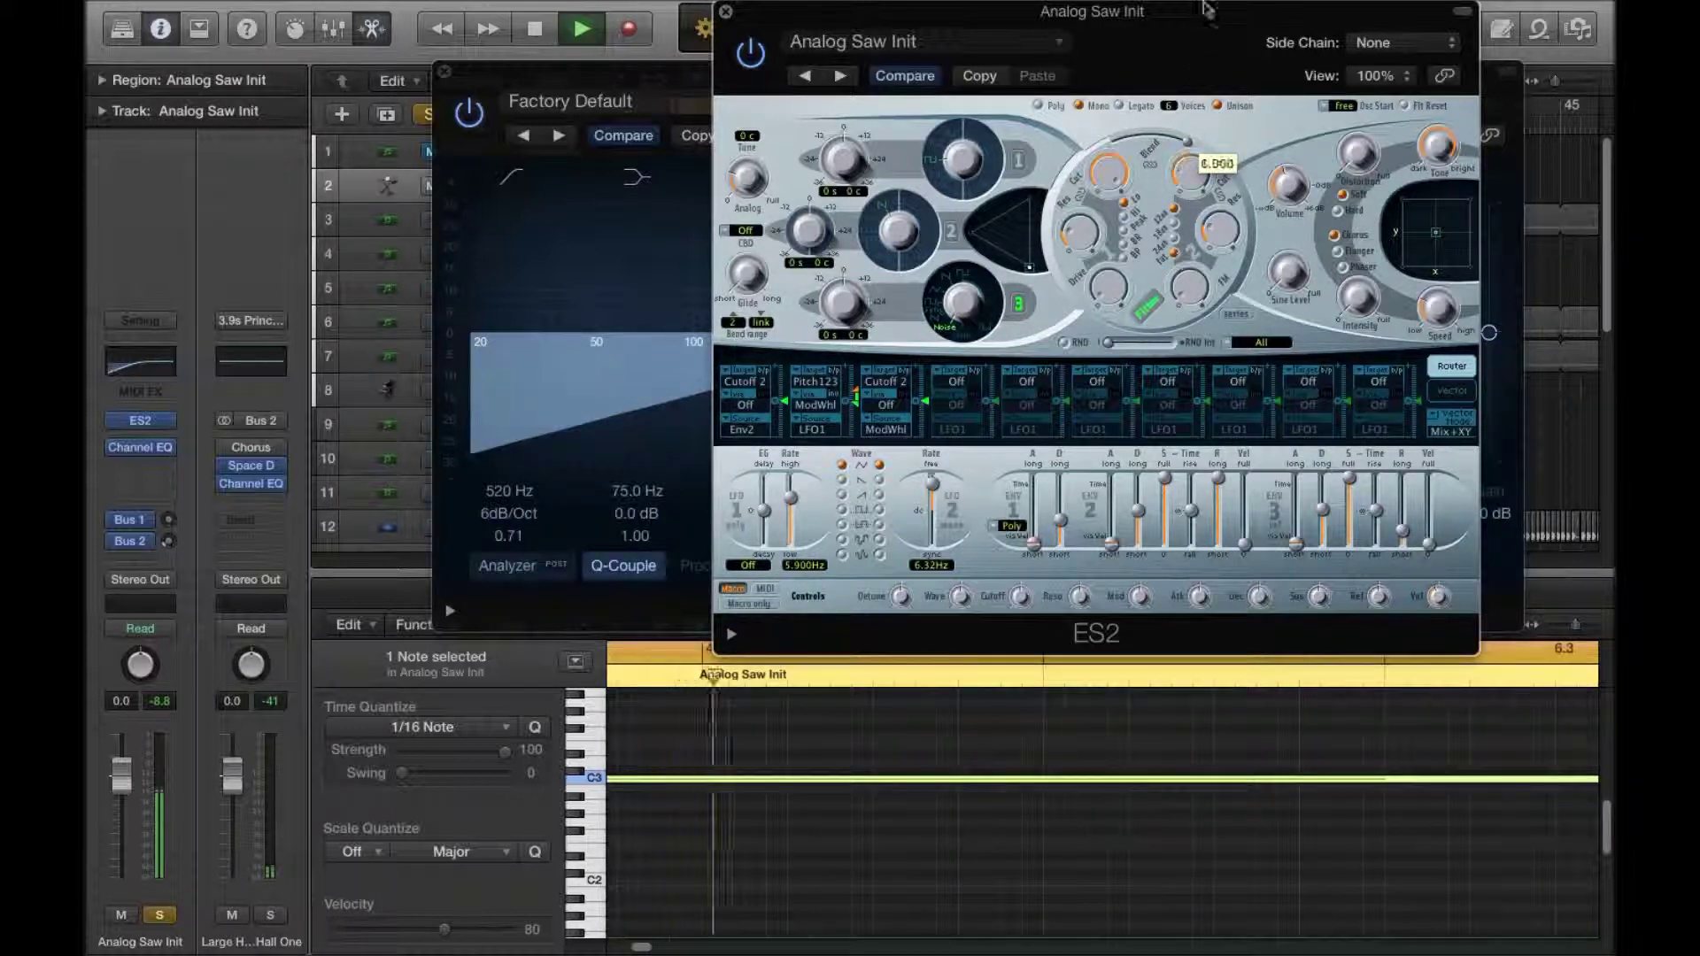
pyautogui.click(582, 29)
pyautogui.click(725, 12)
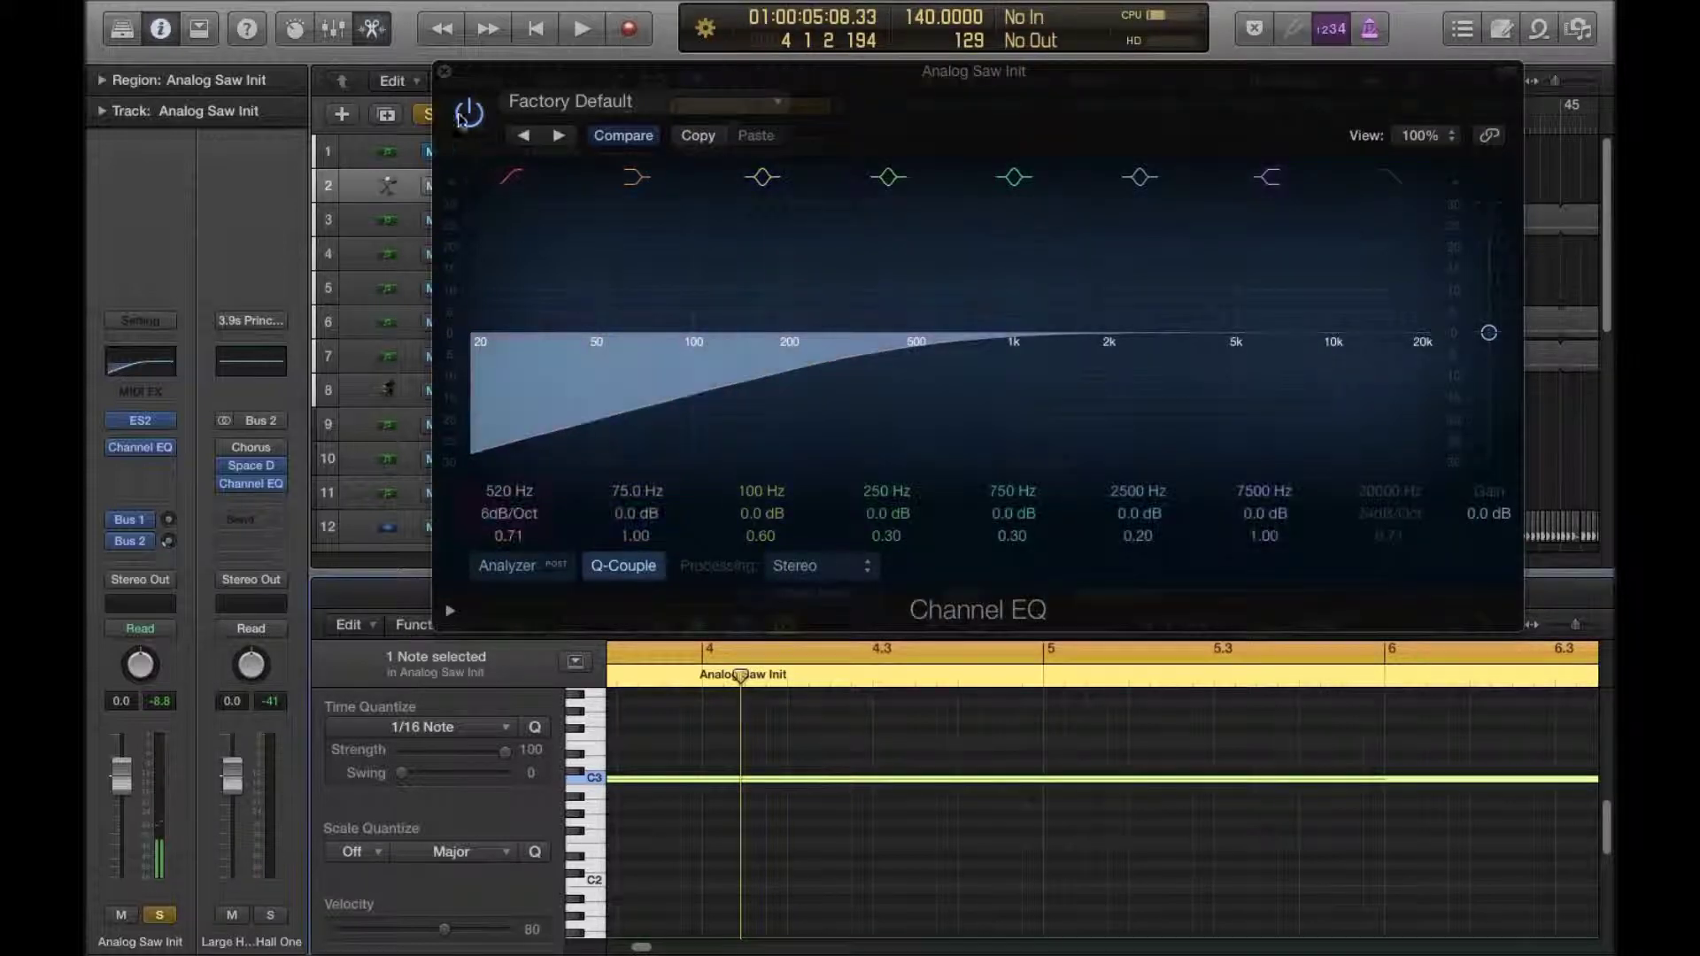
pyautogui.click(444, 71)
# Step: Add a Stereo Delay after the Channel EQ on the Analog Saw Init track
pyautogui.click(173, 472)
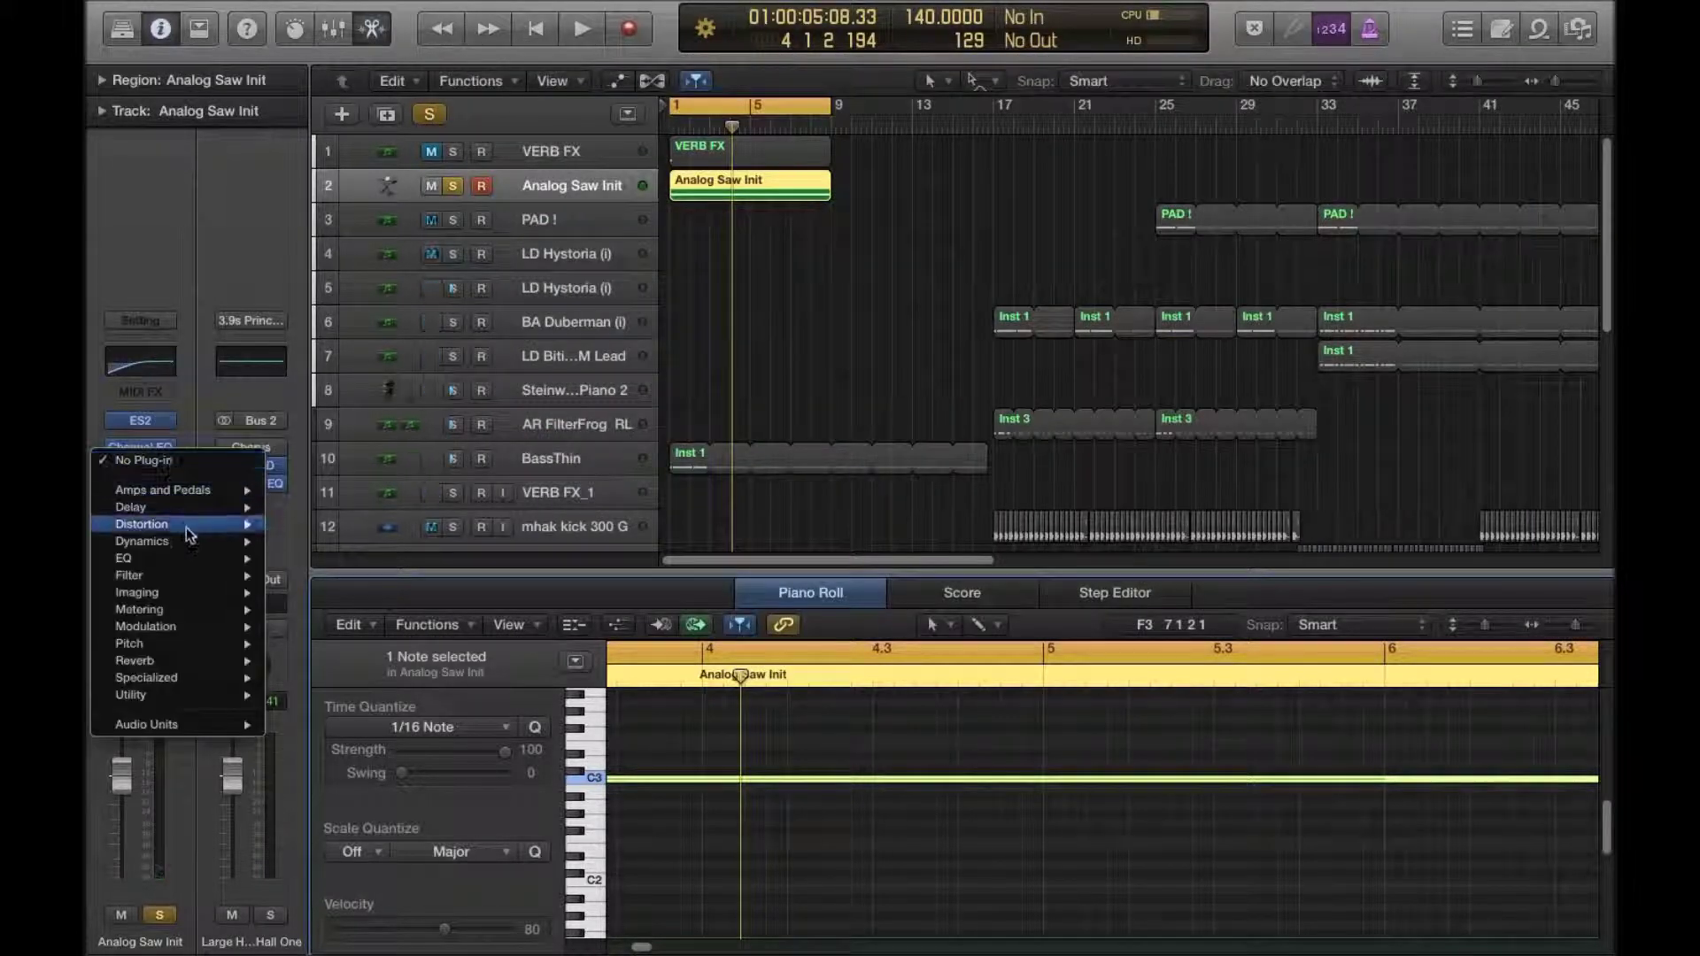
pyautogui.moveTo(220, 509)
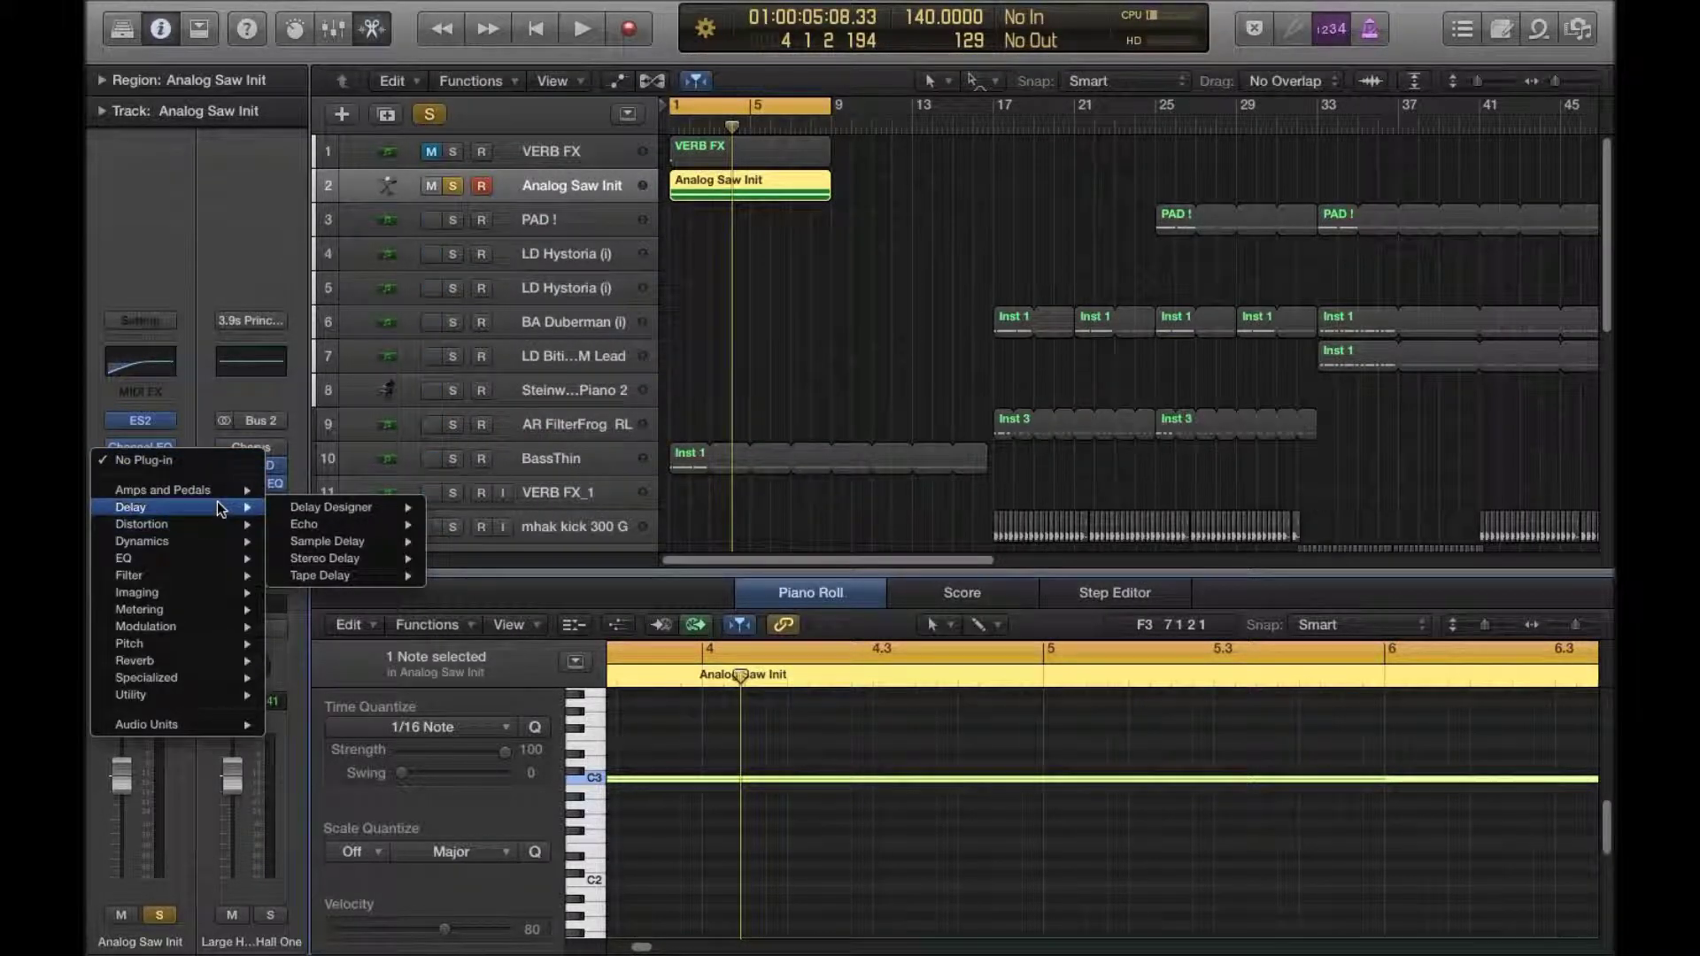
pyautogui.moveTo(357, 565)
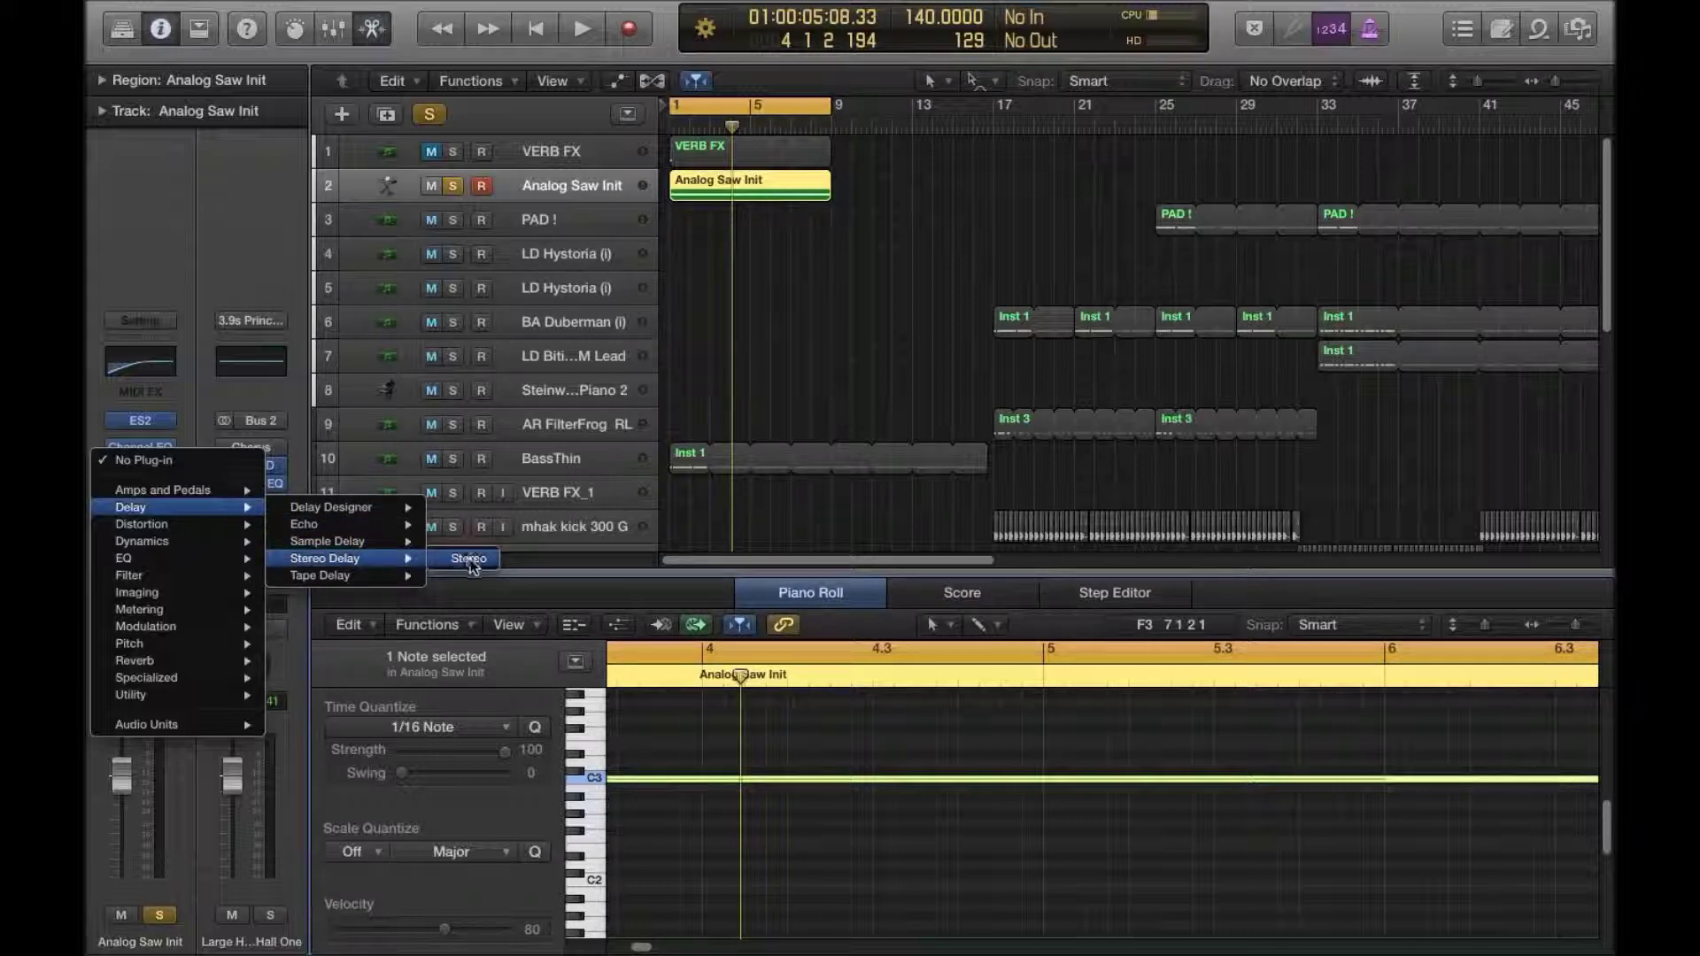
pyautogui.click(470, 560)
pyautogui.moveTo(219, 113); pyautogui.dragTo(541, 118)
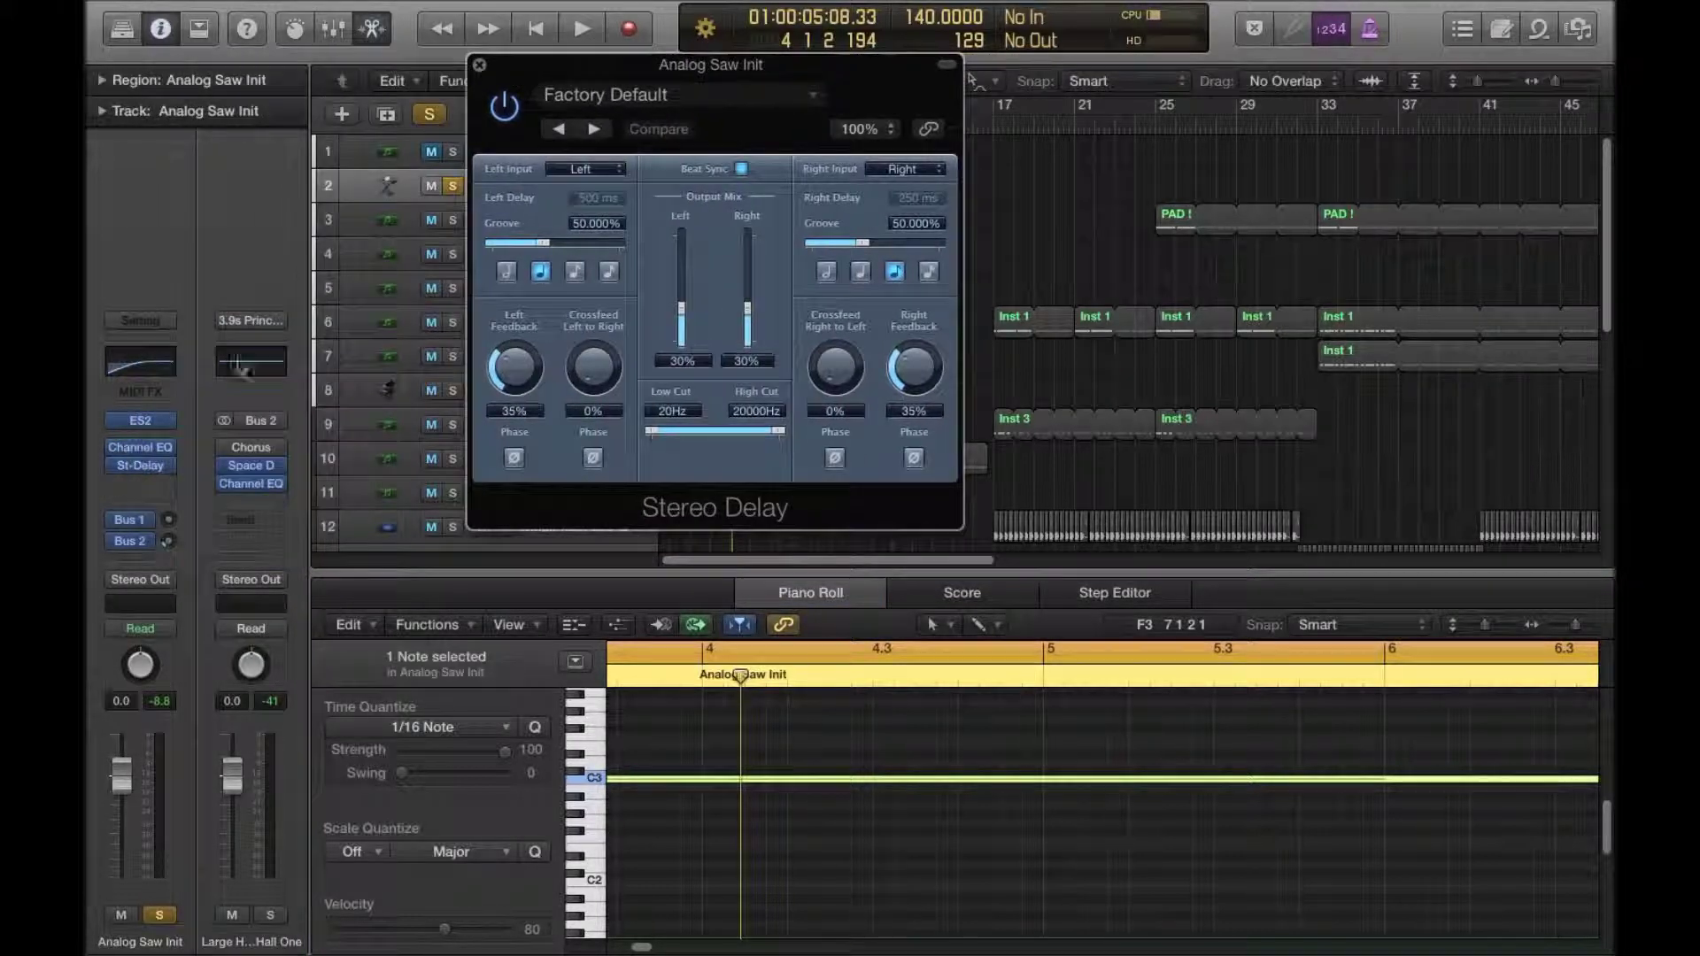
# Step: Set the Analog Saw Init track's Bus 2 send level to -6.0 and close the Stereo Delay window
pyautogui.click(163, 465)
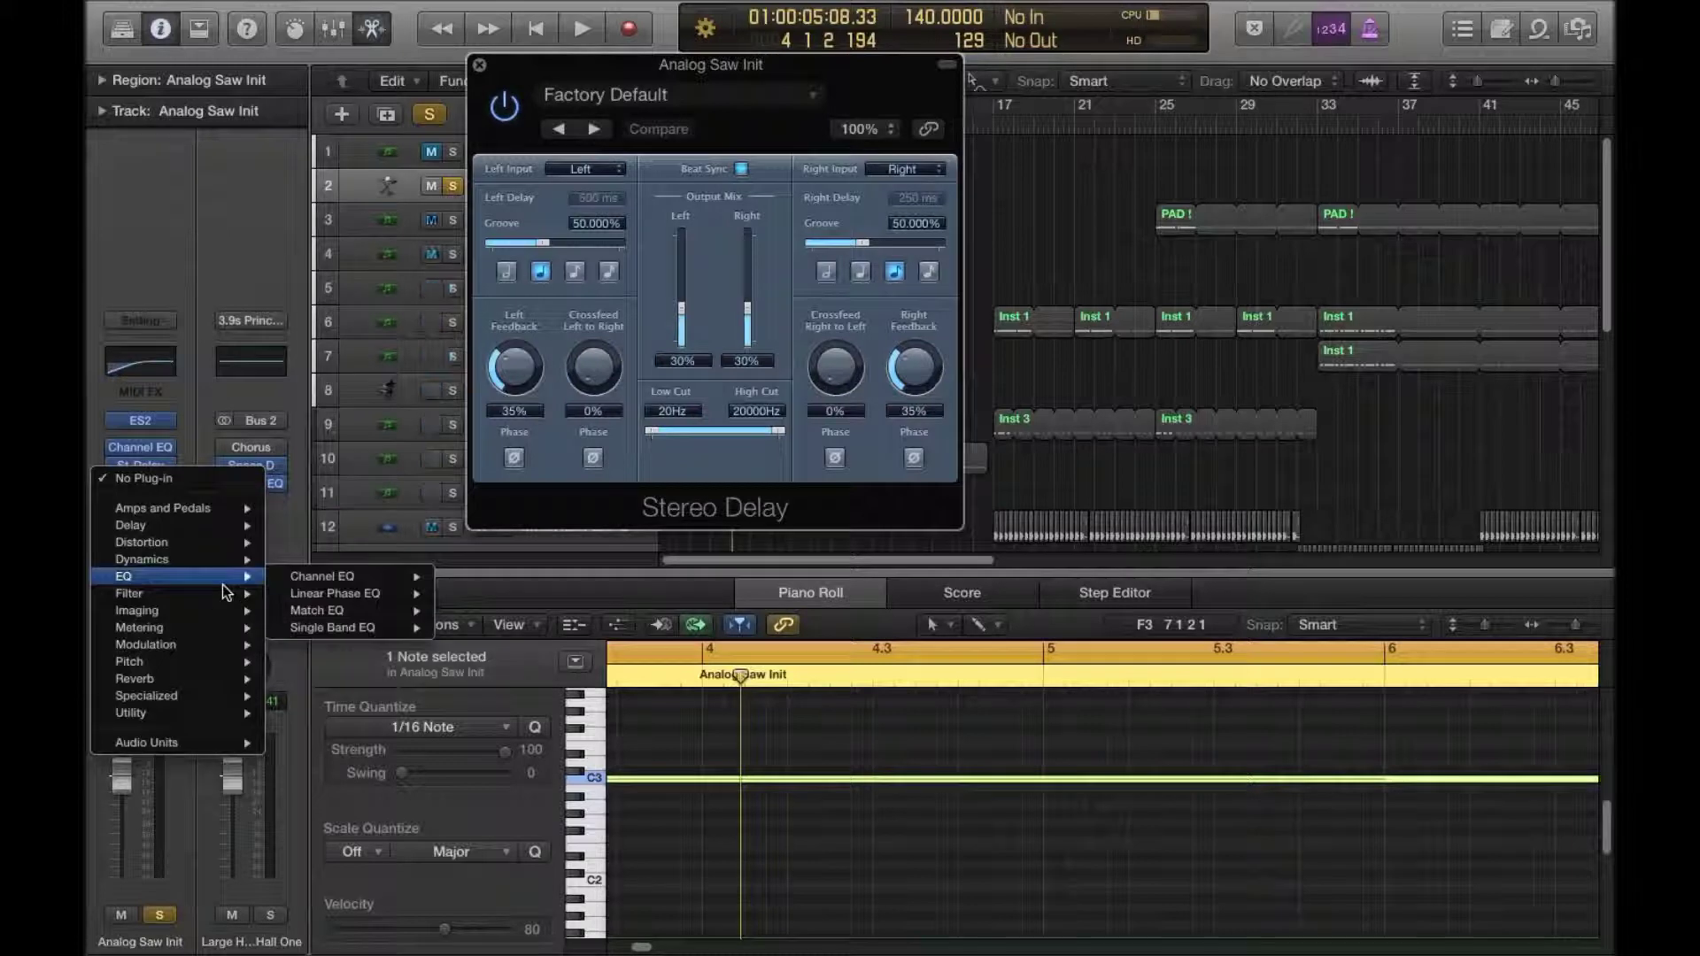
pyautogui.click(202, 295)
pyautogui.moveTo(168, 541); pyautogui.dragTo(169, 531)
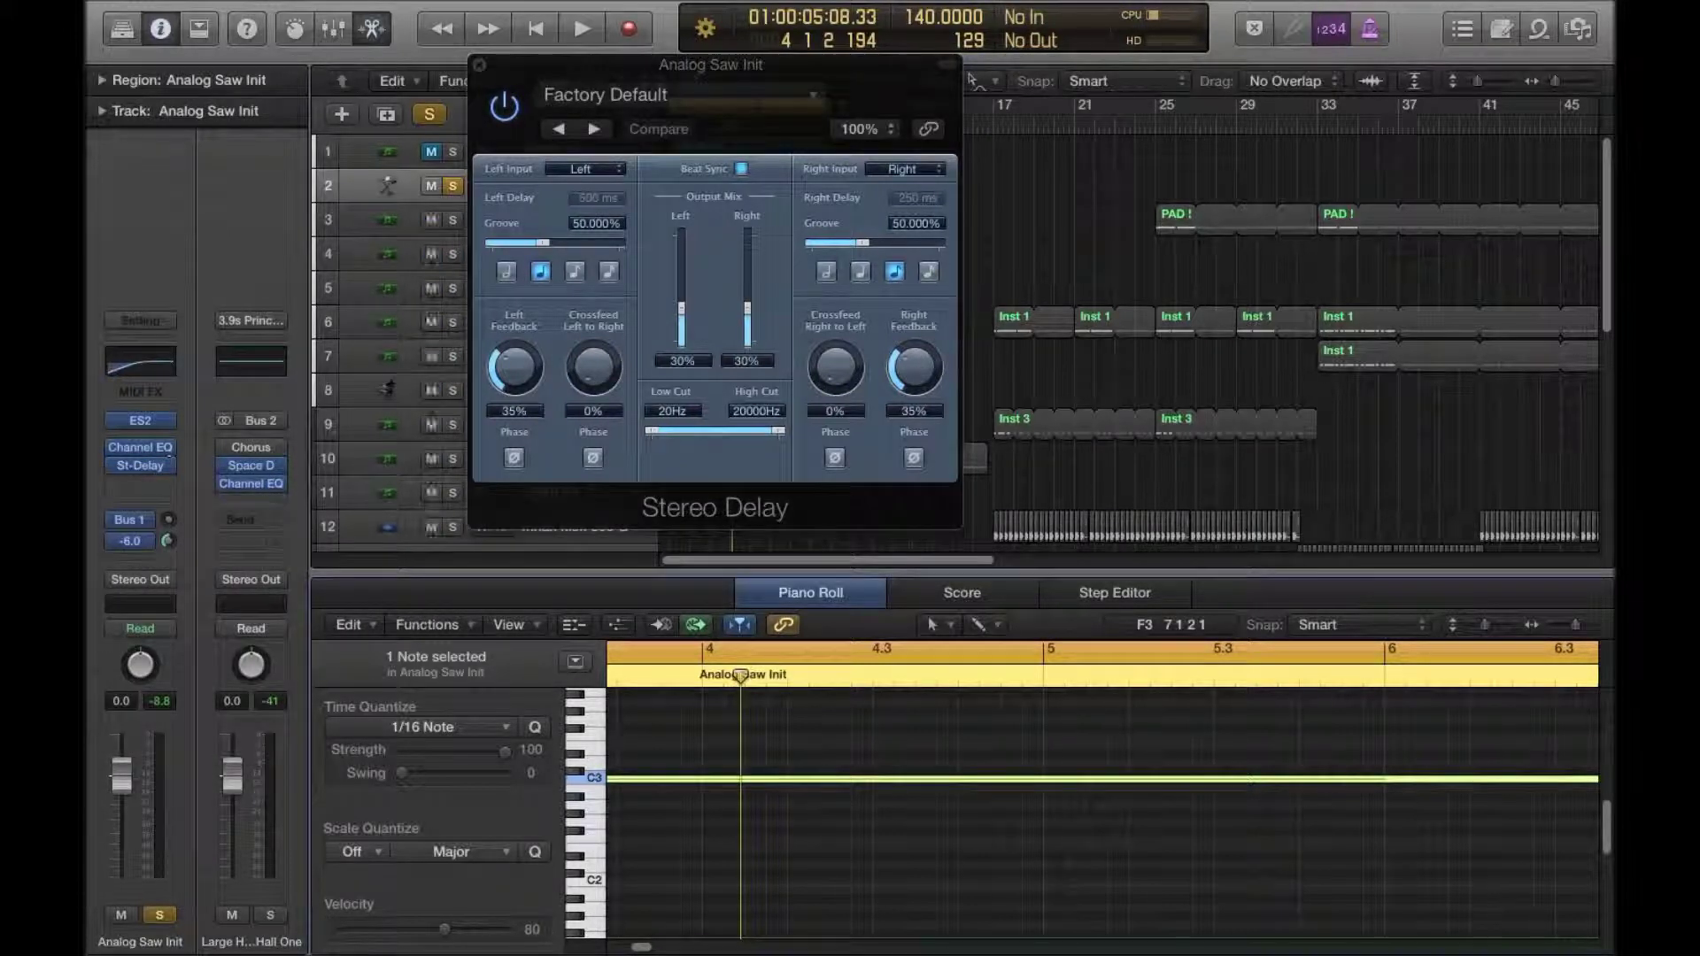
pyautogui.click(478, 67)
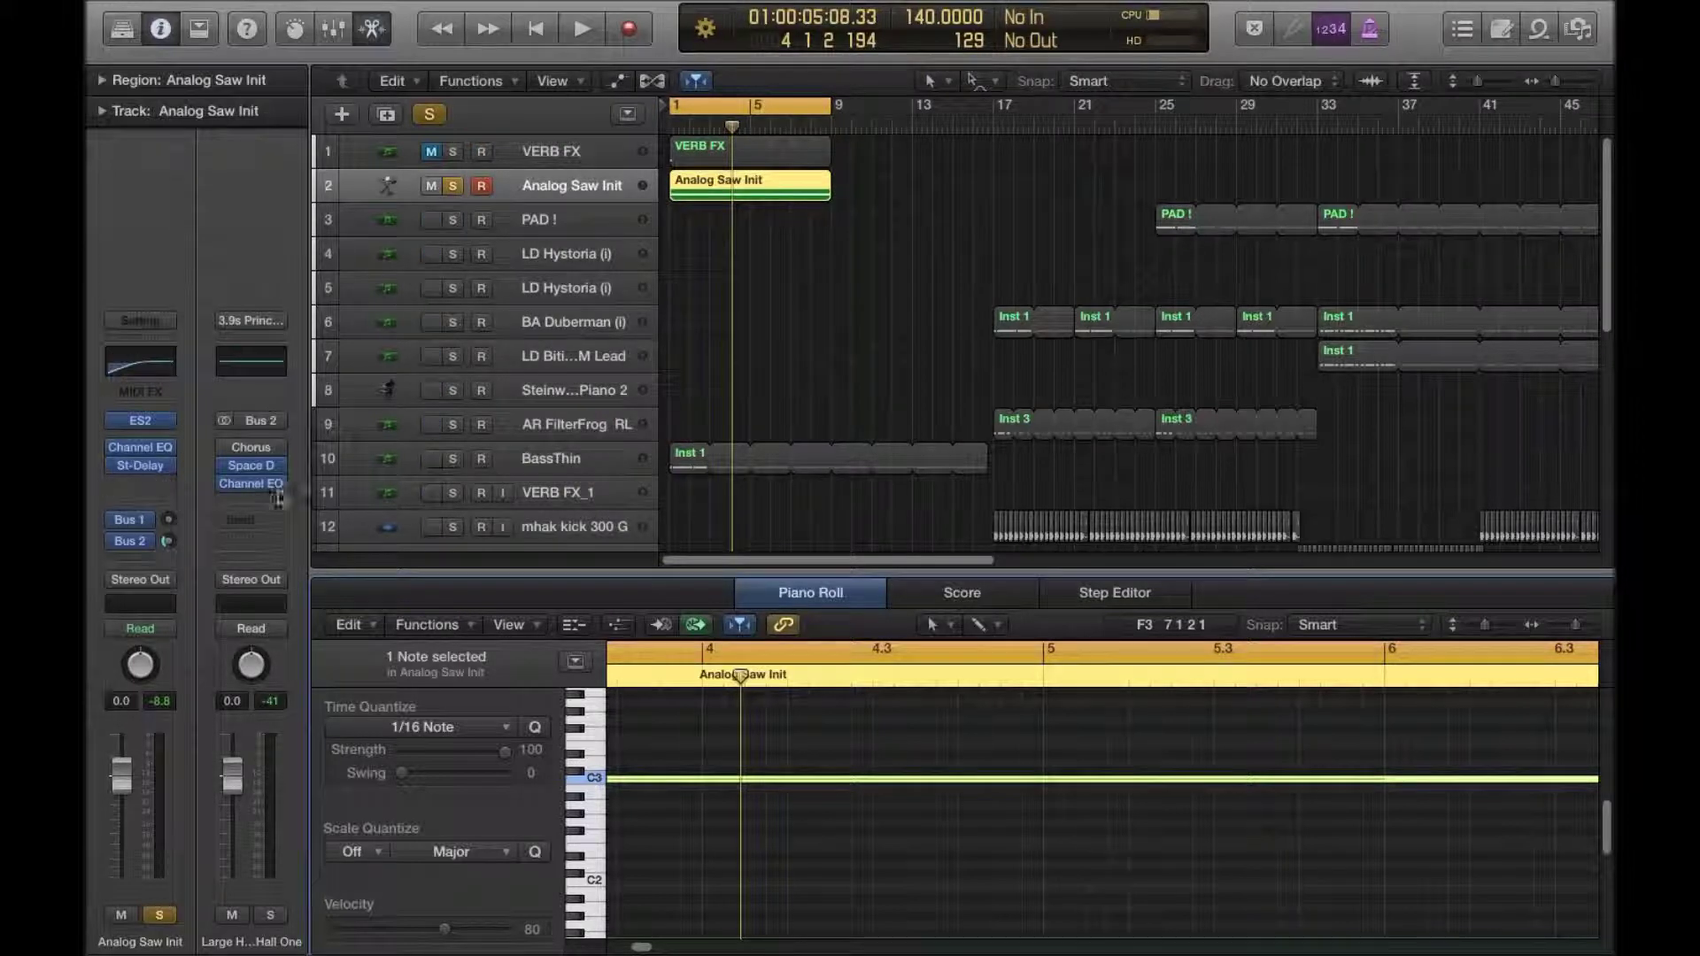
# Step: Adjust ES2's chorus intensity and filter 2's cutoff while auditioning the noise sweep
pyautogui.click(146, 423)
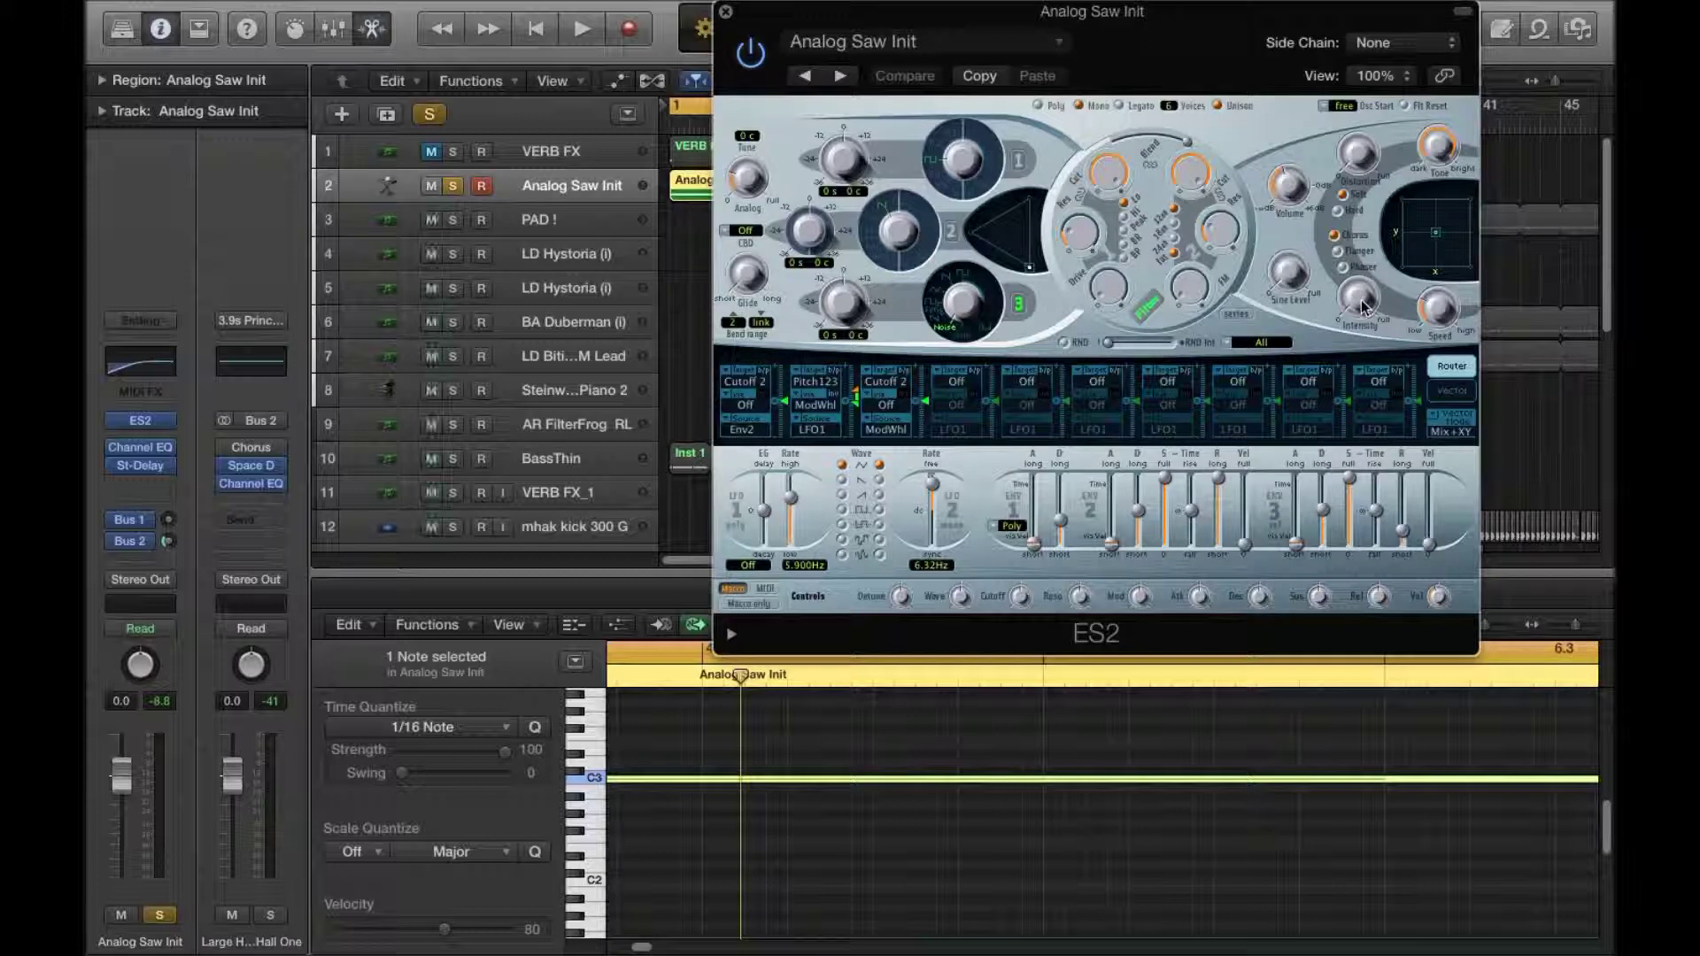
pyautogui.moveTo(1363, 306); pyautogui.dragTo(1365, 264)
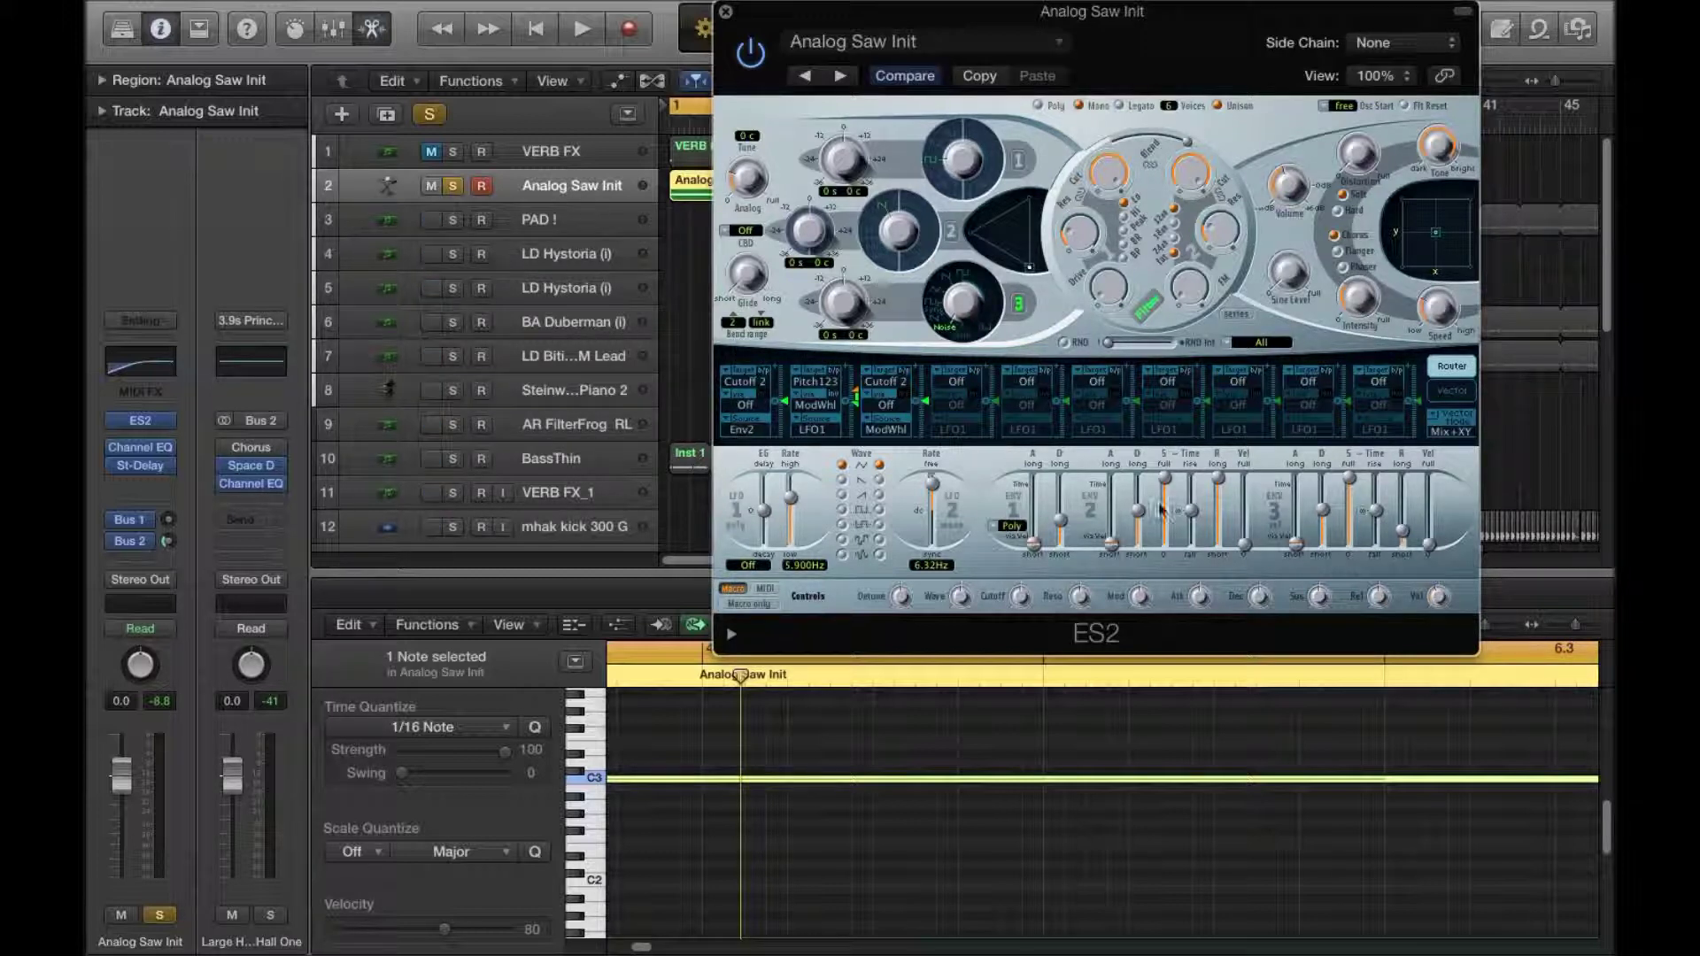
pyautogui.press('space')
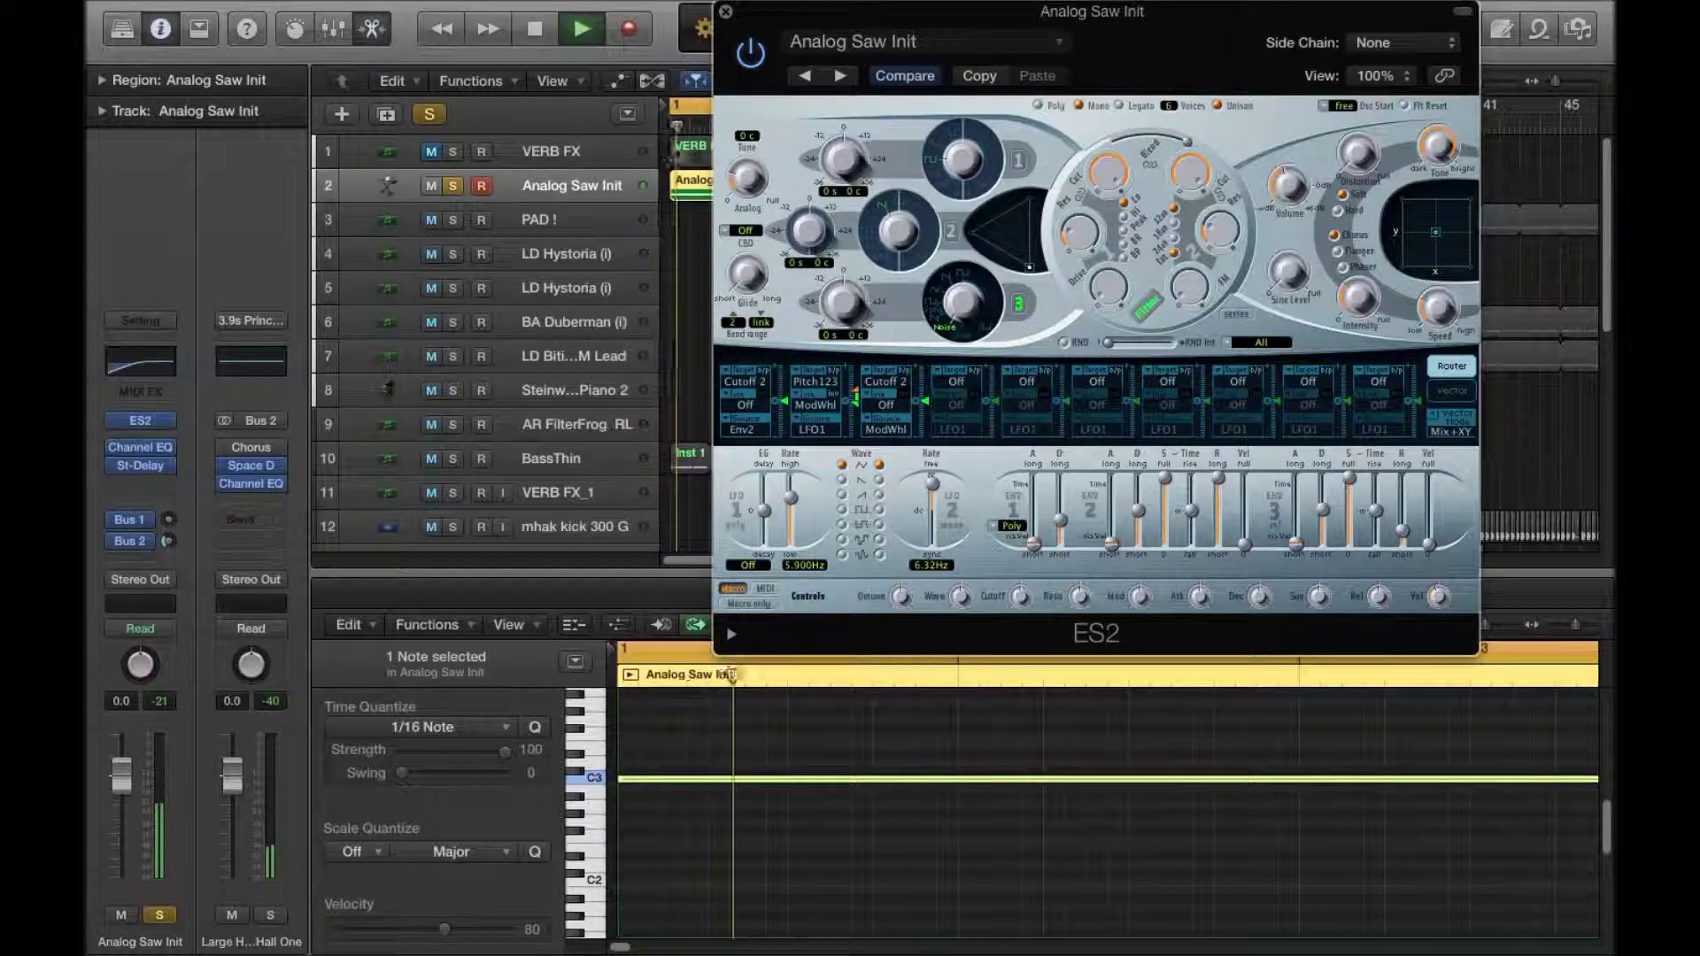
pyautogui.moveTo(1362, 306); pyautogui.dragTo(1347, 381)
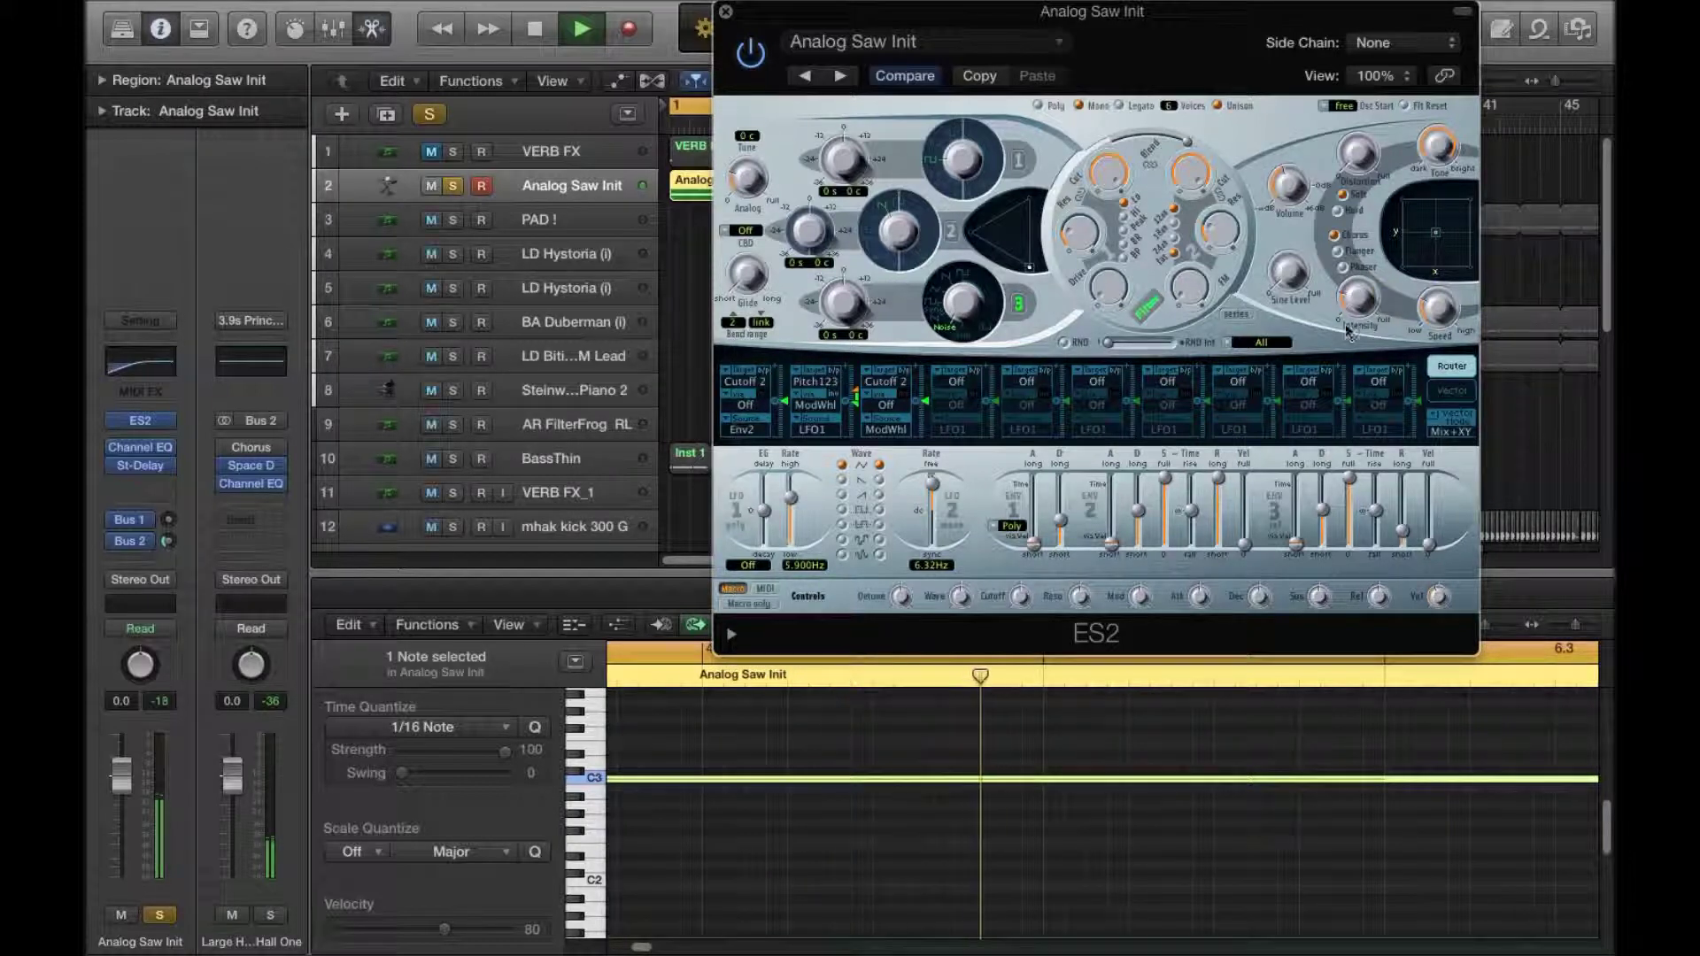
pyautogui.moveTo(1188, 172); pyautogui.dragTo(1215, 205)
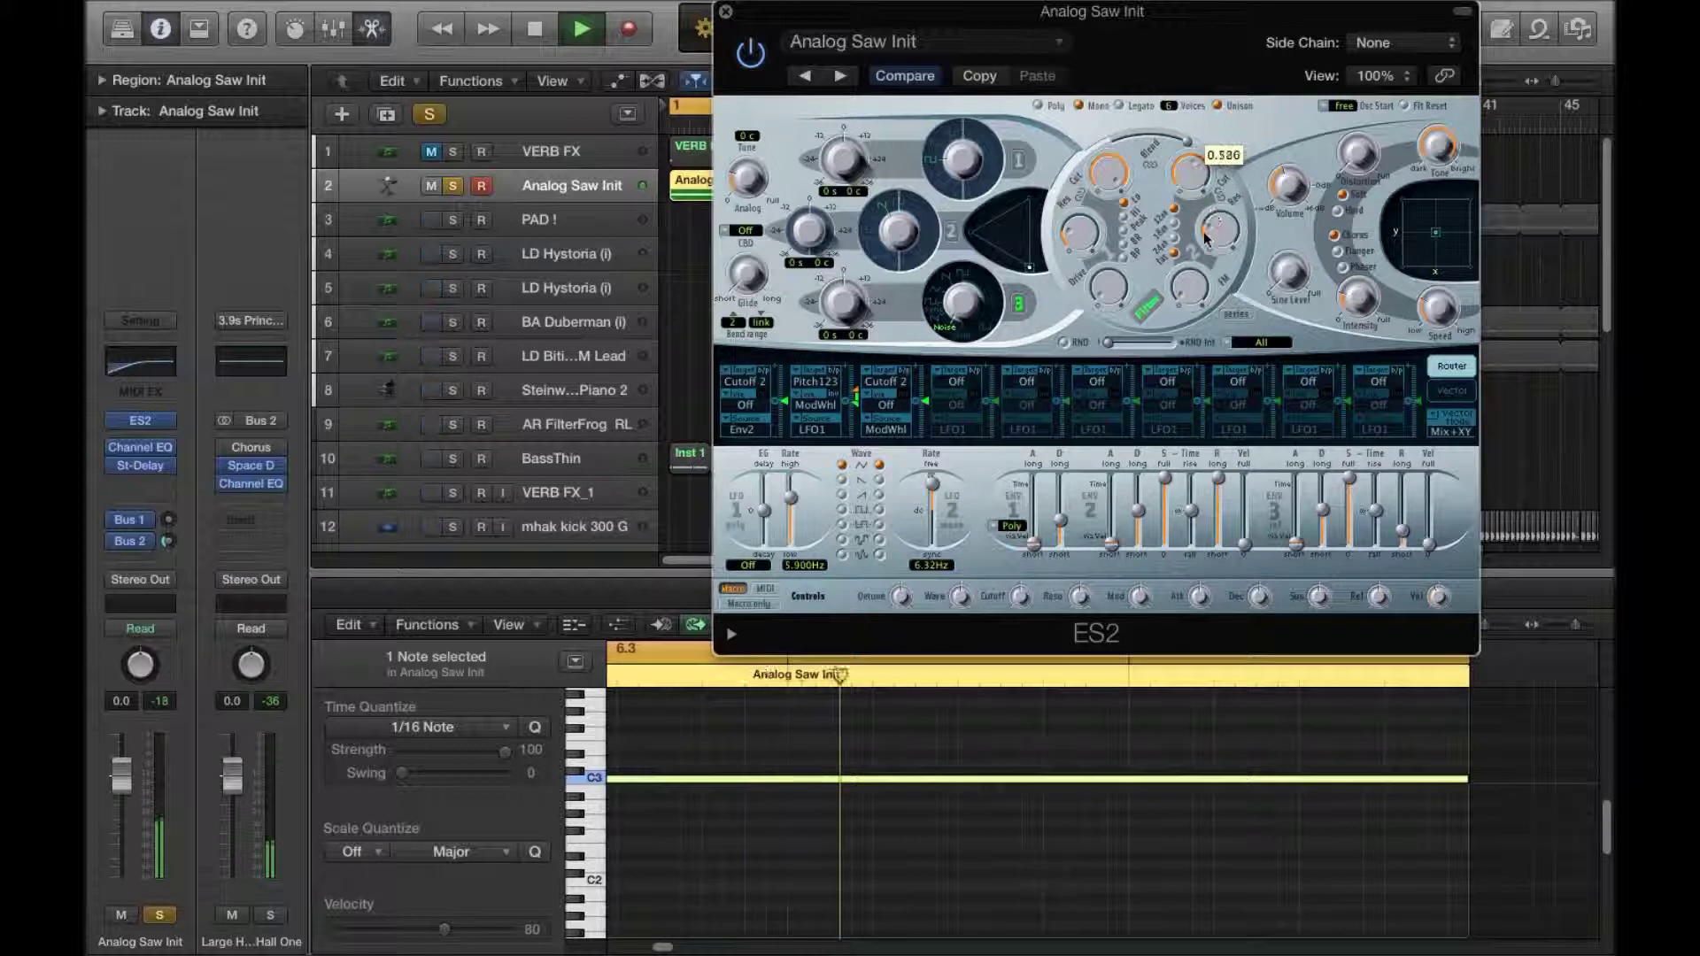
pyautogui.press('space')
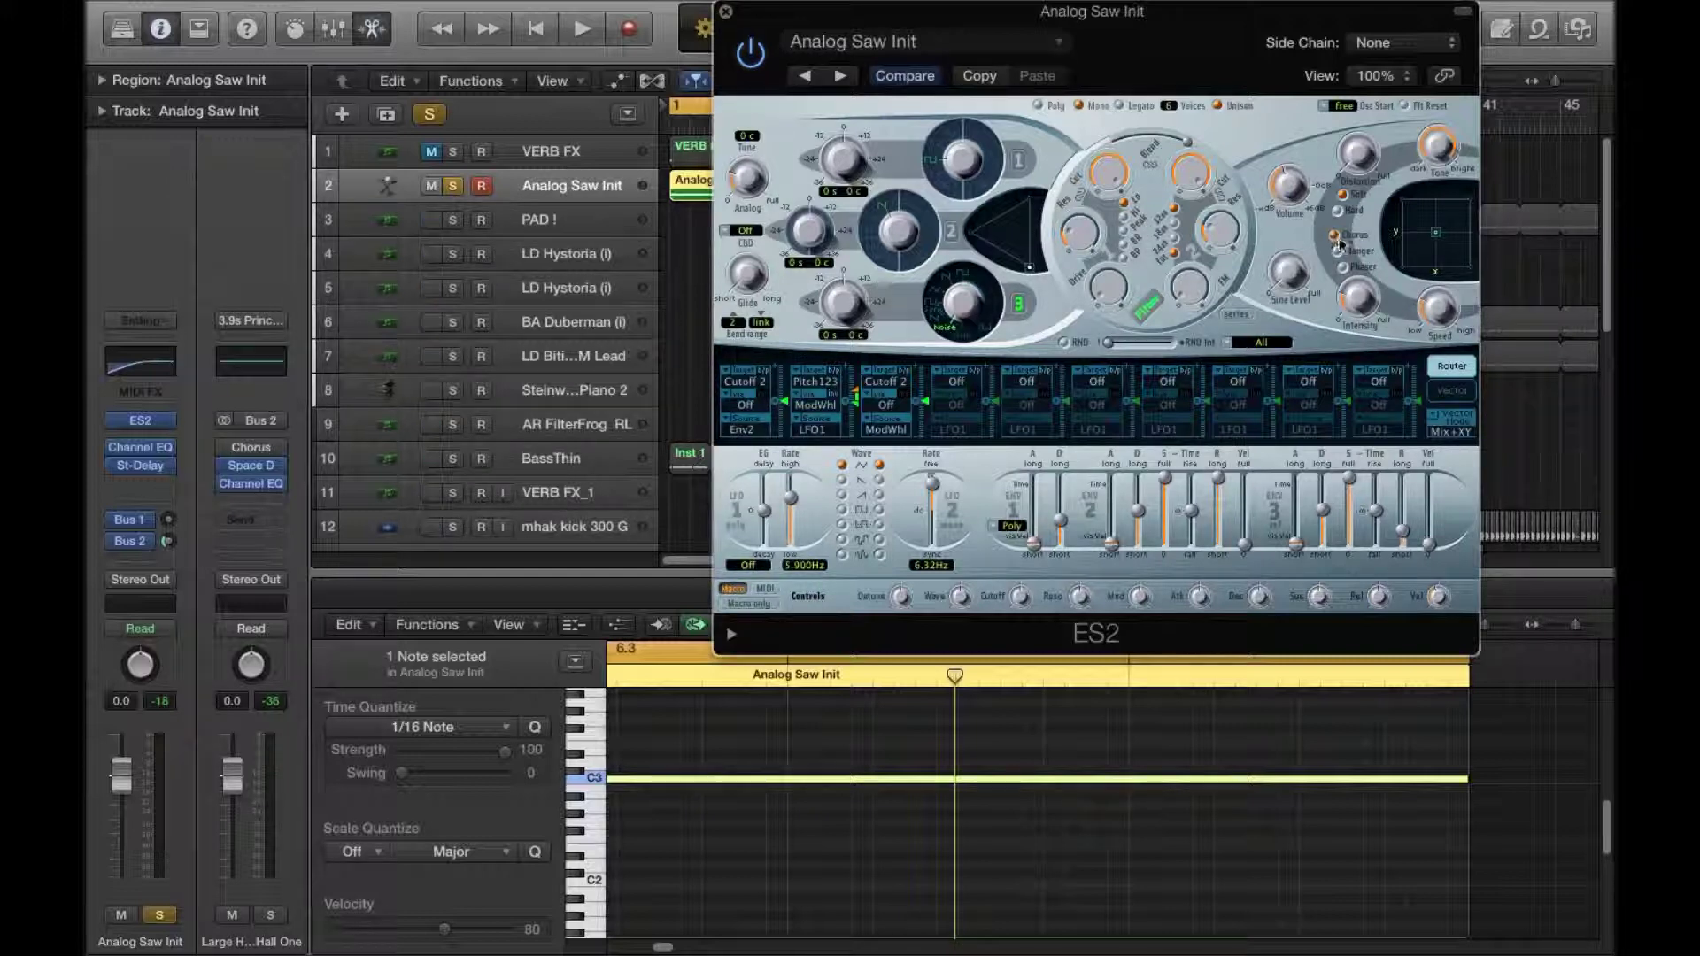
# Step: Raise ES2's chorus intensity and take the Analog Saw Init track out of solo
pyautogui.moveTo(1367, 319); pyautogui.dragTo(1352, 223)
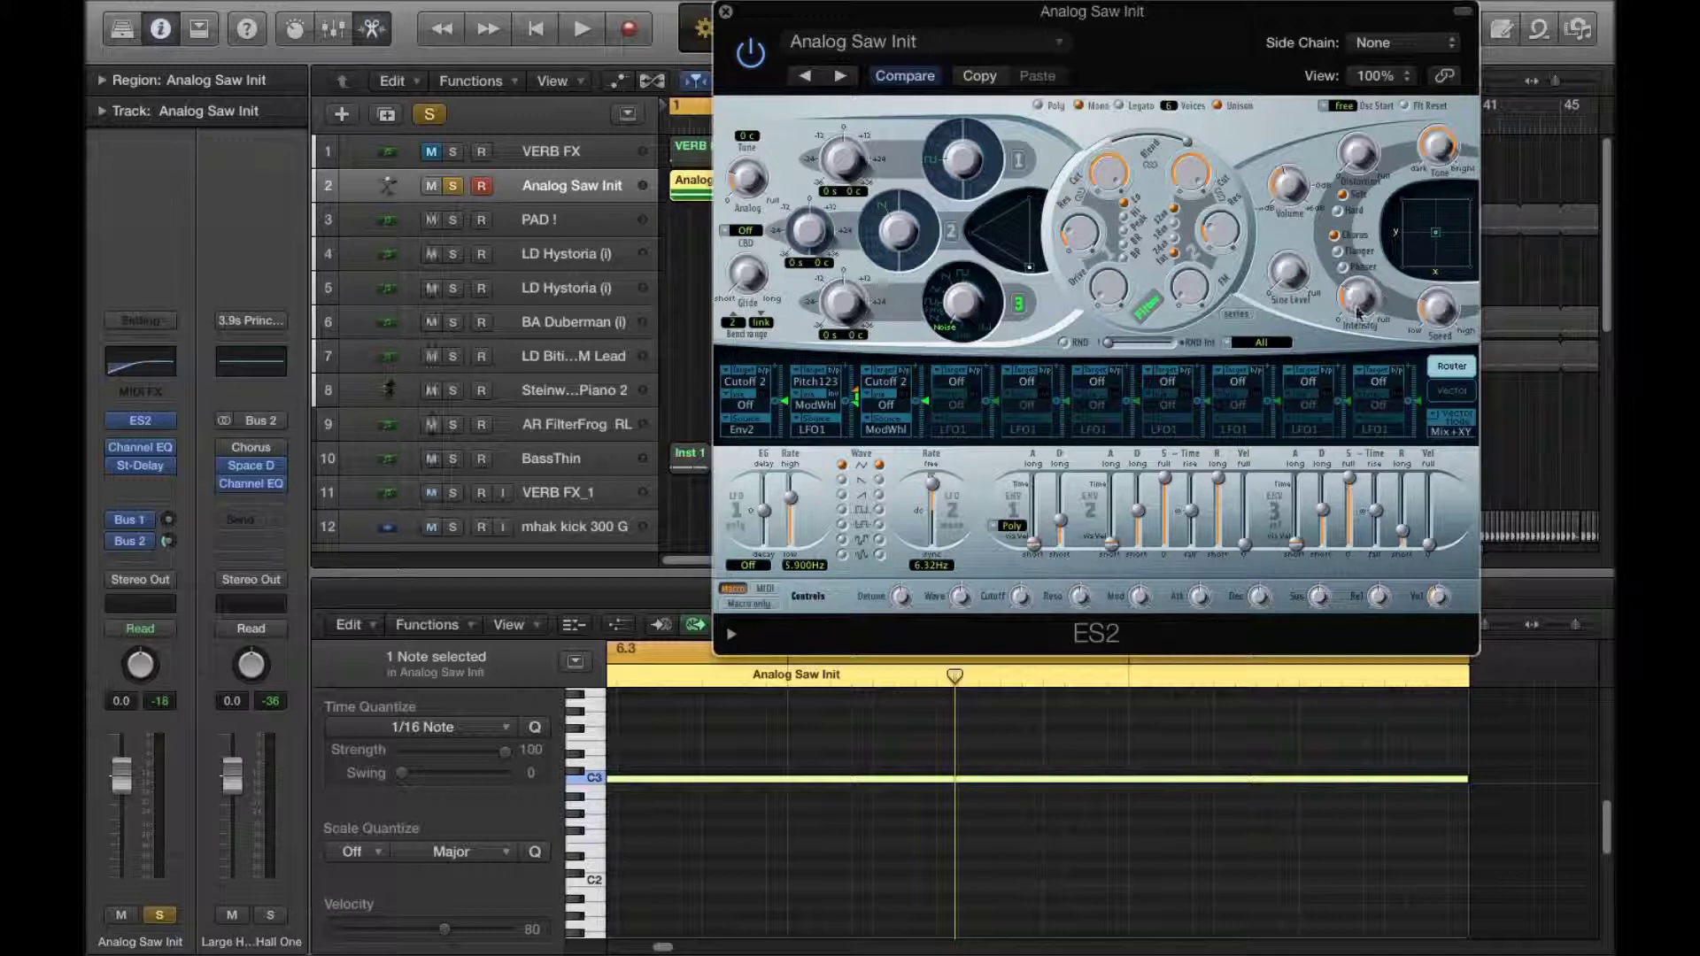
pyautogui.click(725, 12)
pyautogui.click(455, 185)
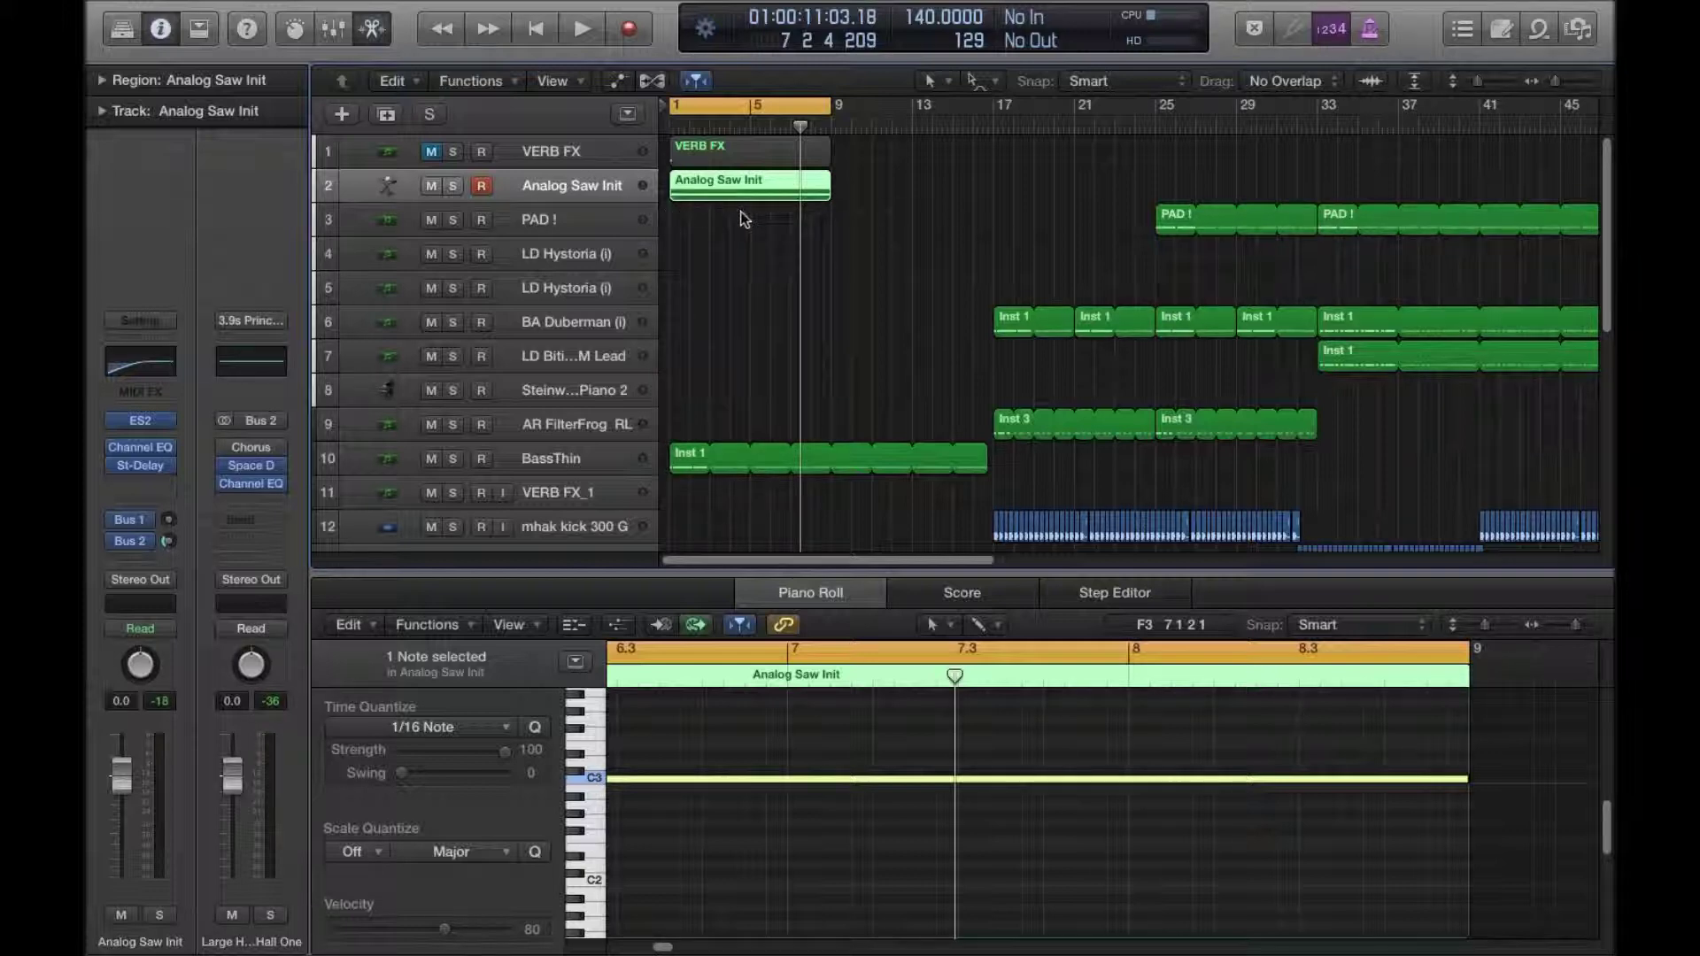
# Step: Show the track automation lanes in the arrangement
pyautogui.press('a')
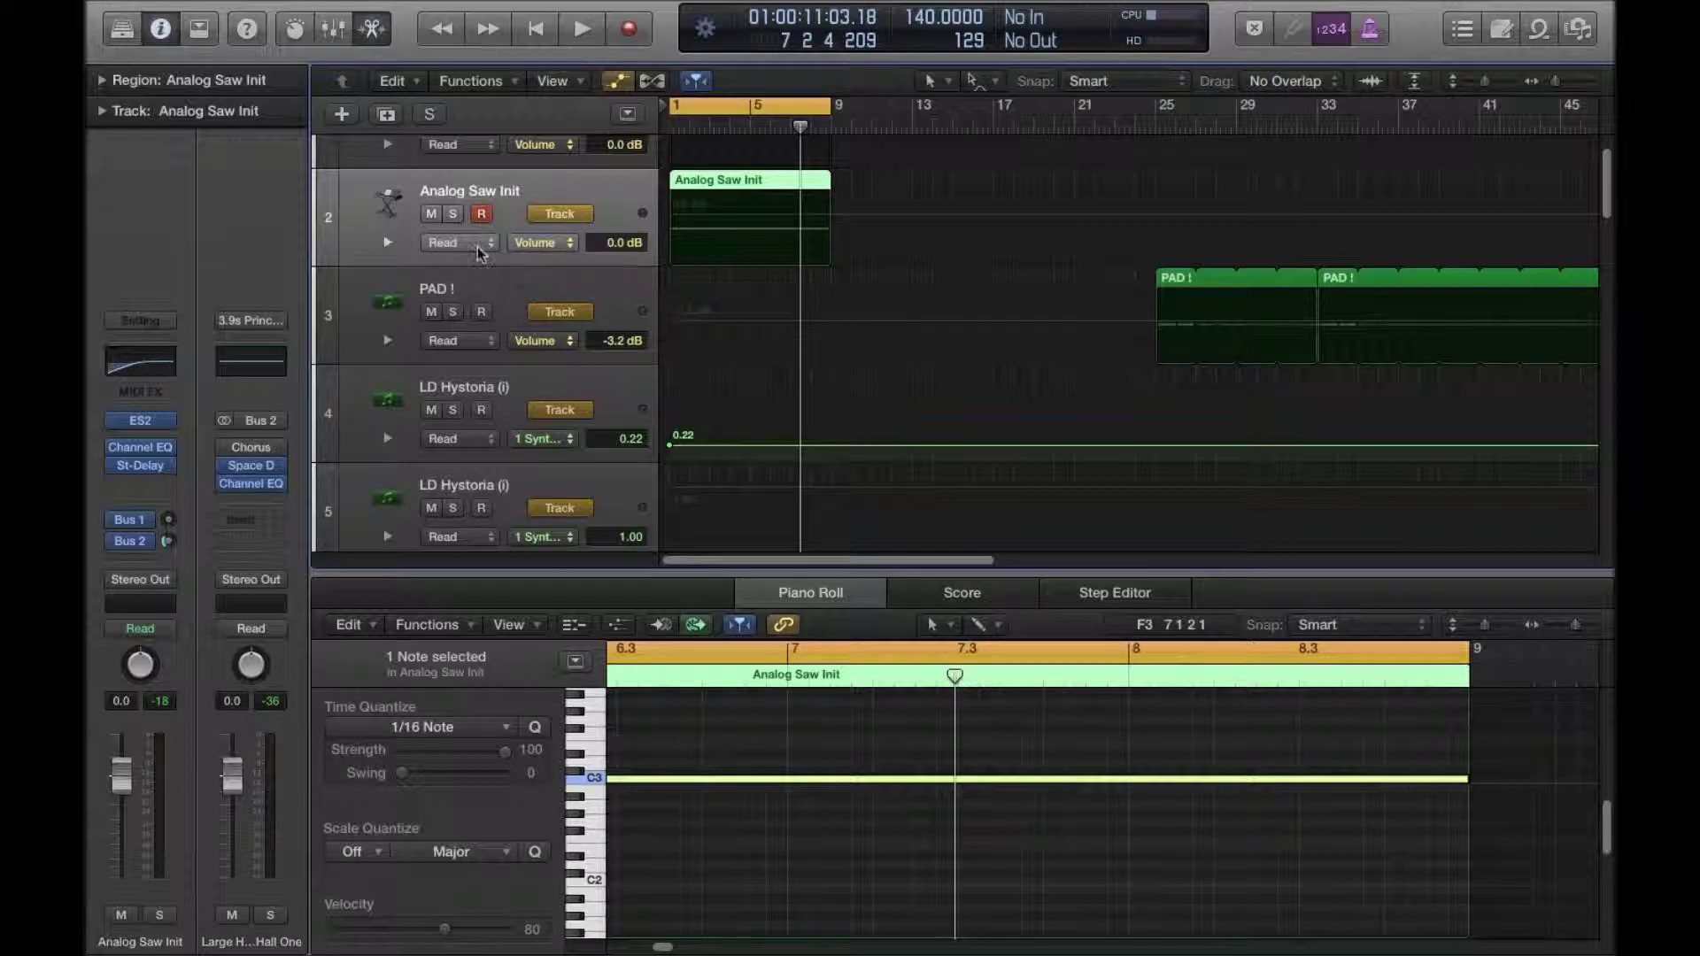
pyautogui.click(558, 242)
pyautogui.moveTo(617, 162)
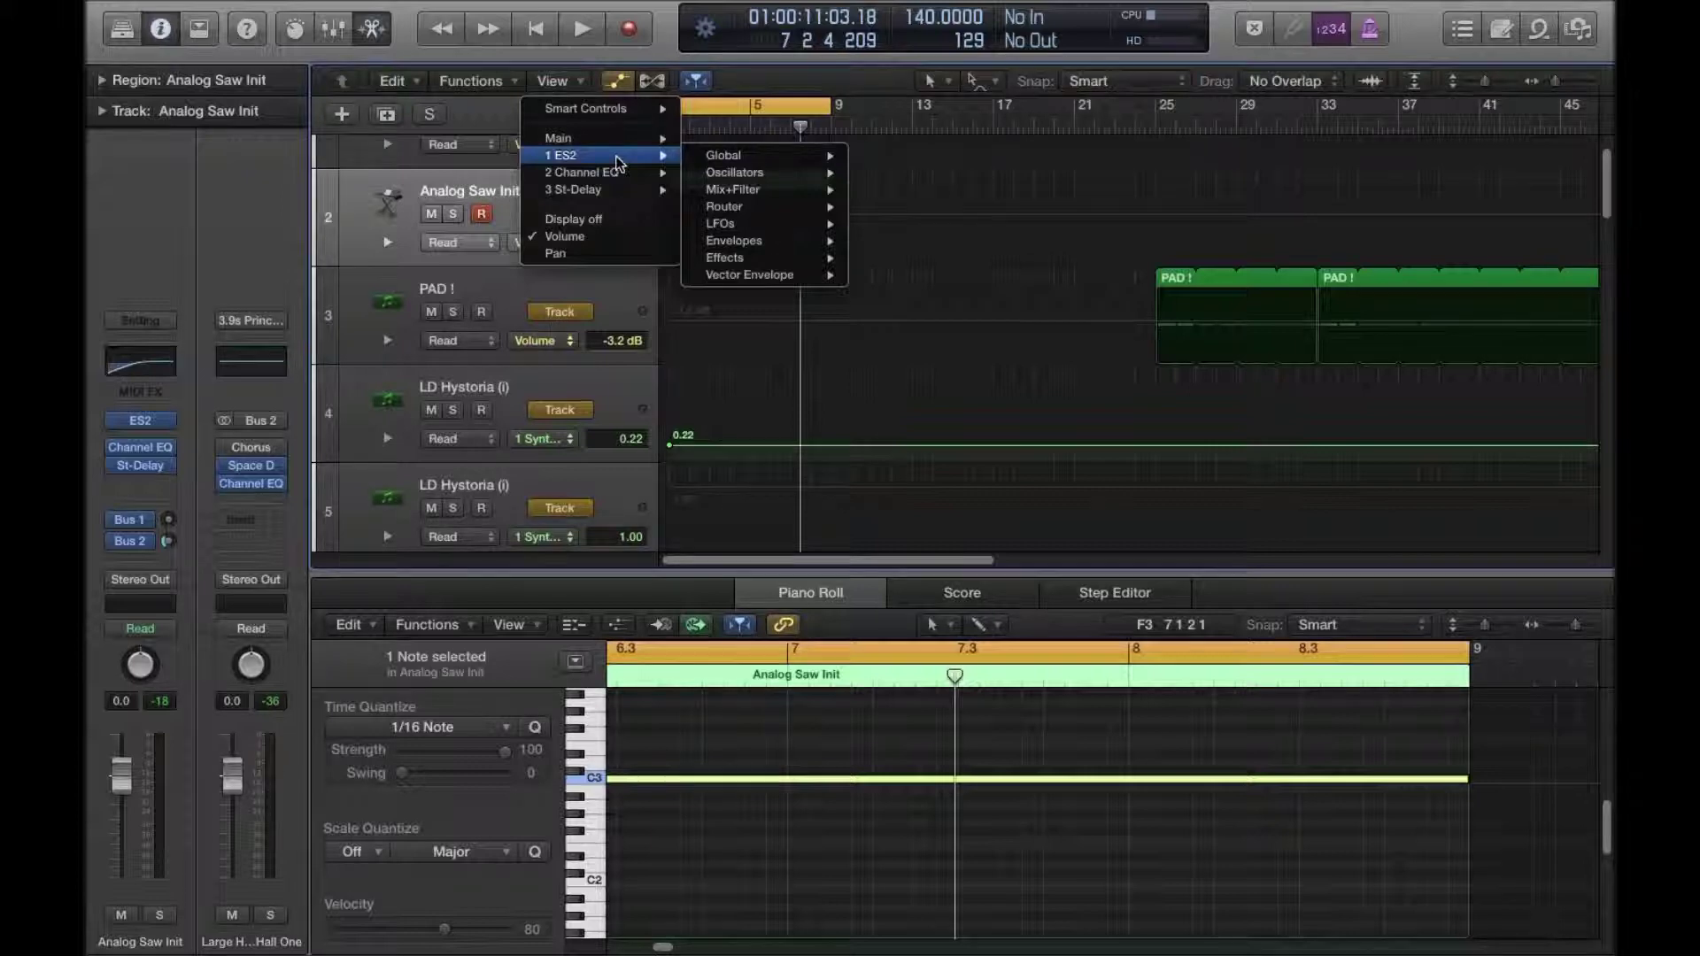
pyautogui.click(377, 178)
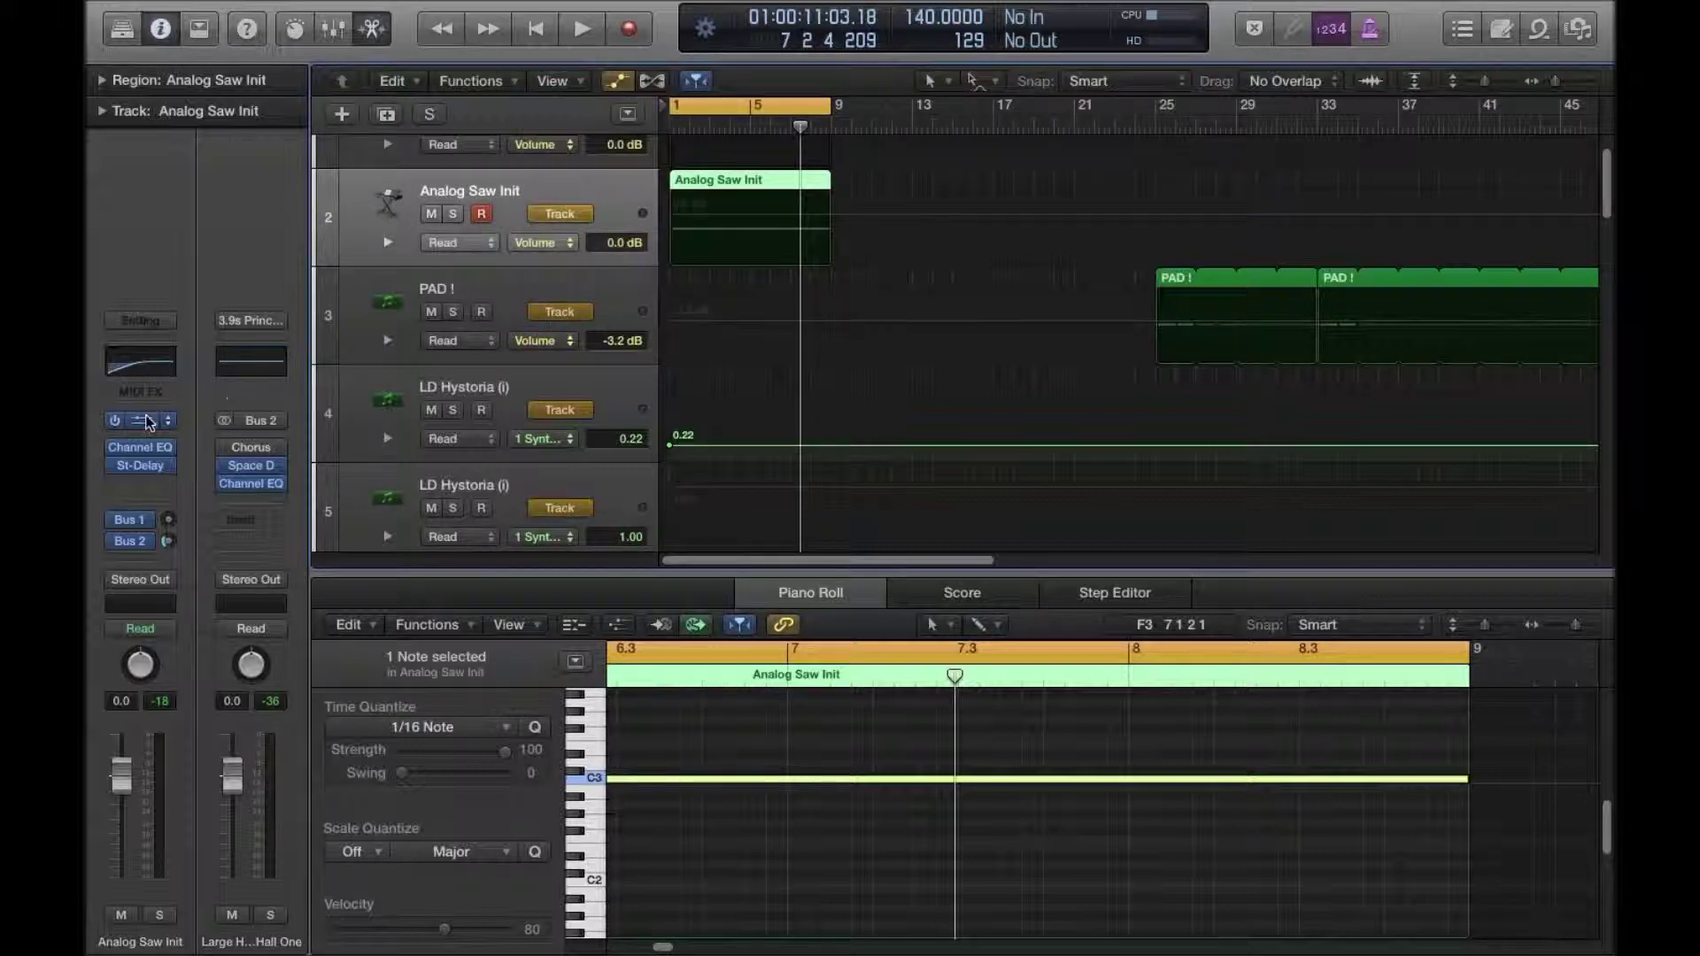
# Step: Solo the Analog Saw Init track and lower ES2's filter 2 cutoff to 0.000 while auditioning the sweep
pyautogui.click(146, 419)
pyautogui.press('space')
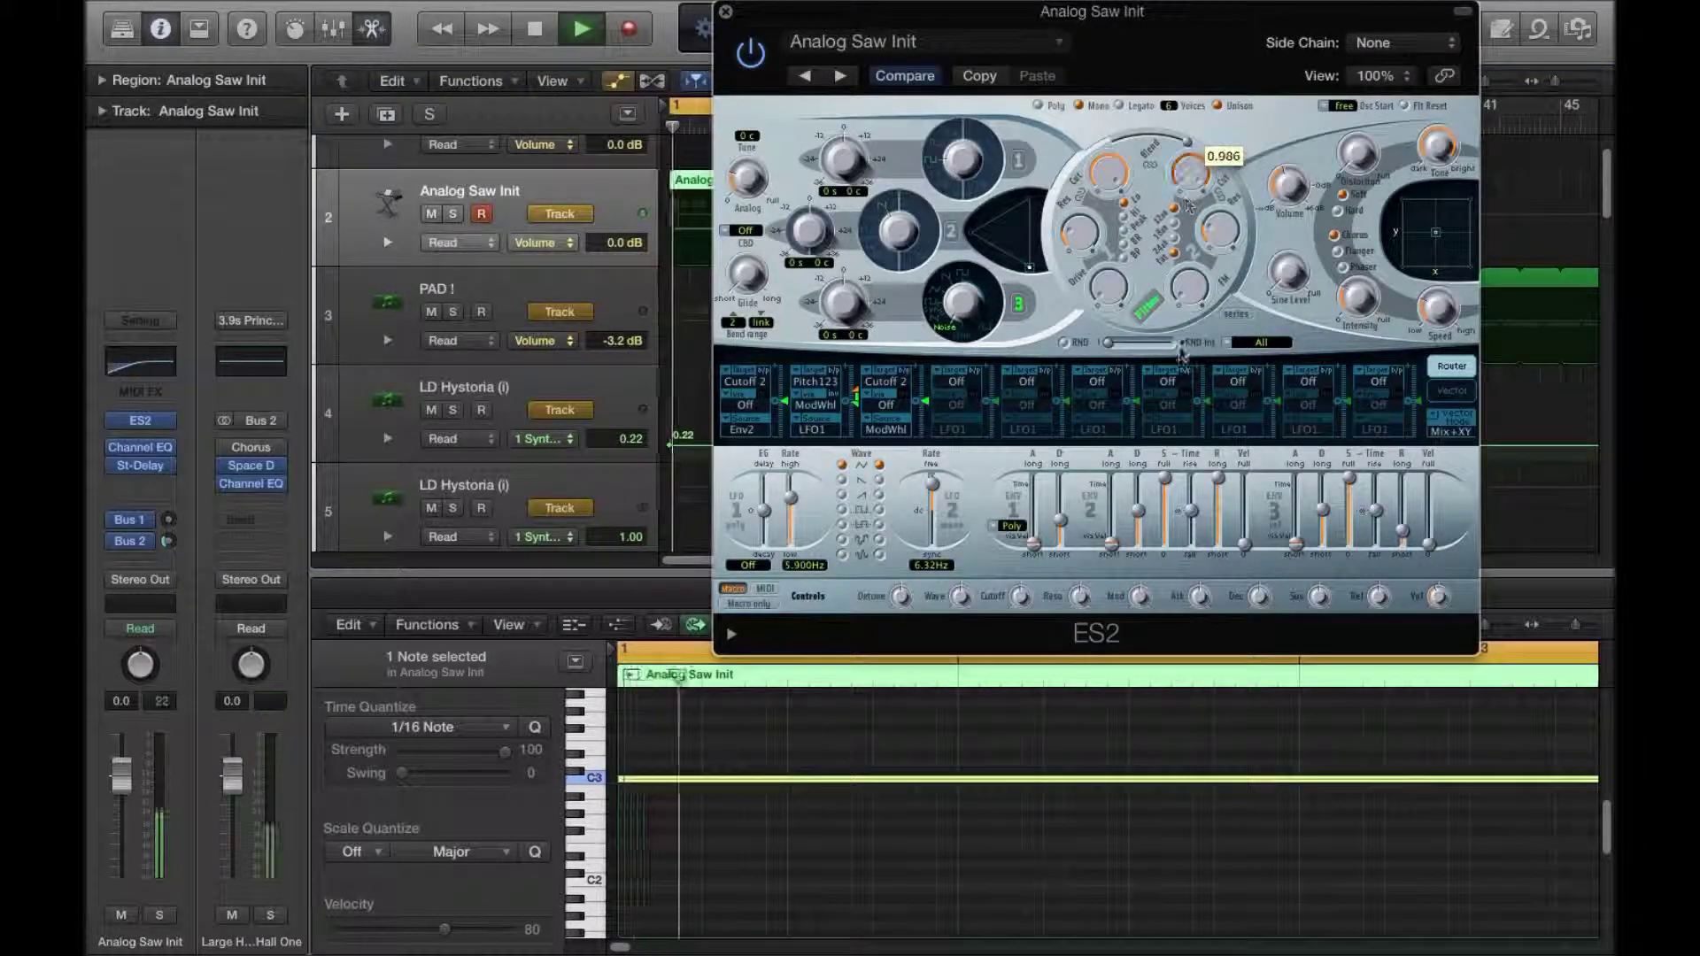
pyautogui.moveTo(1191, 249); pyautogui.dragTo(1179, 314)
pyautogui.press('s')
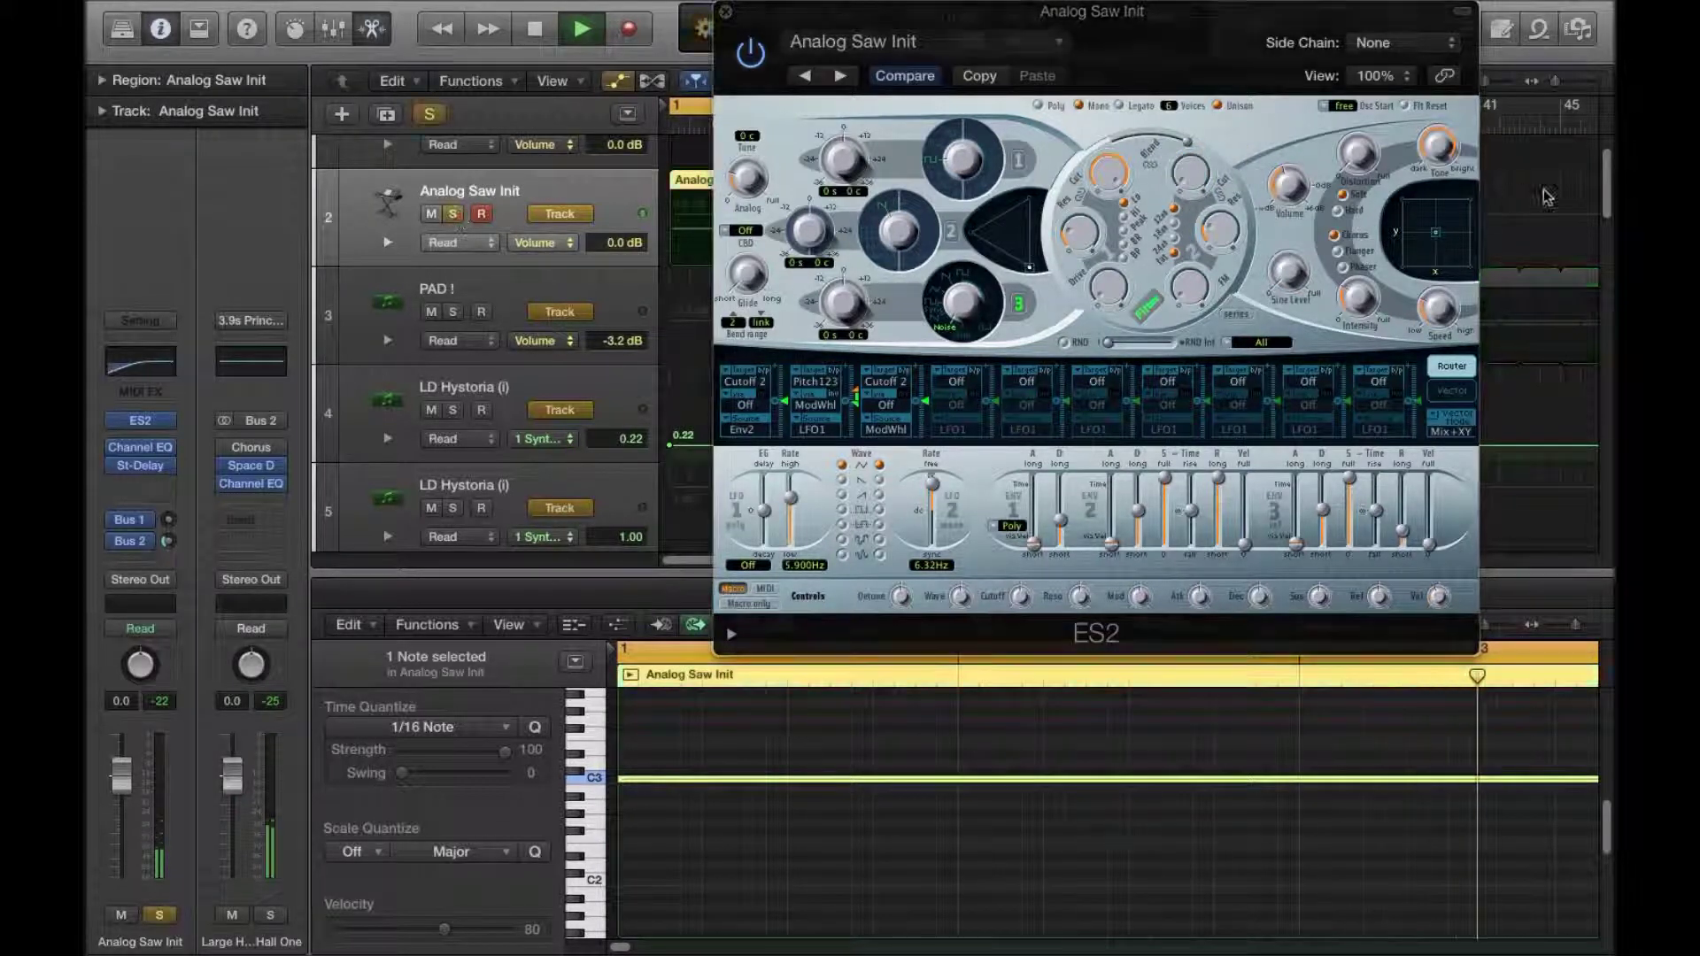
pyautogui.click(1205, 174)
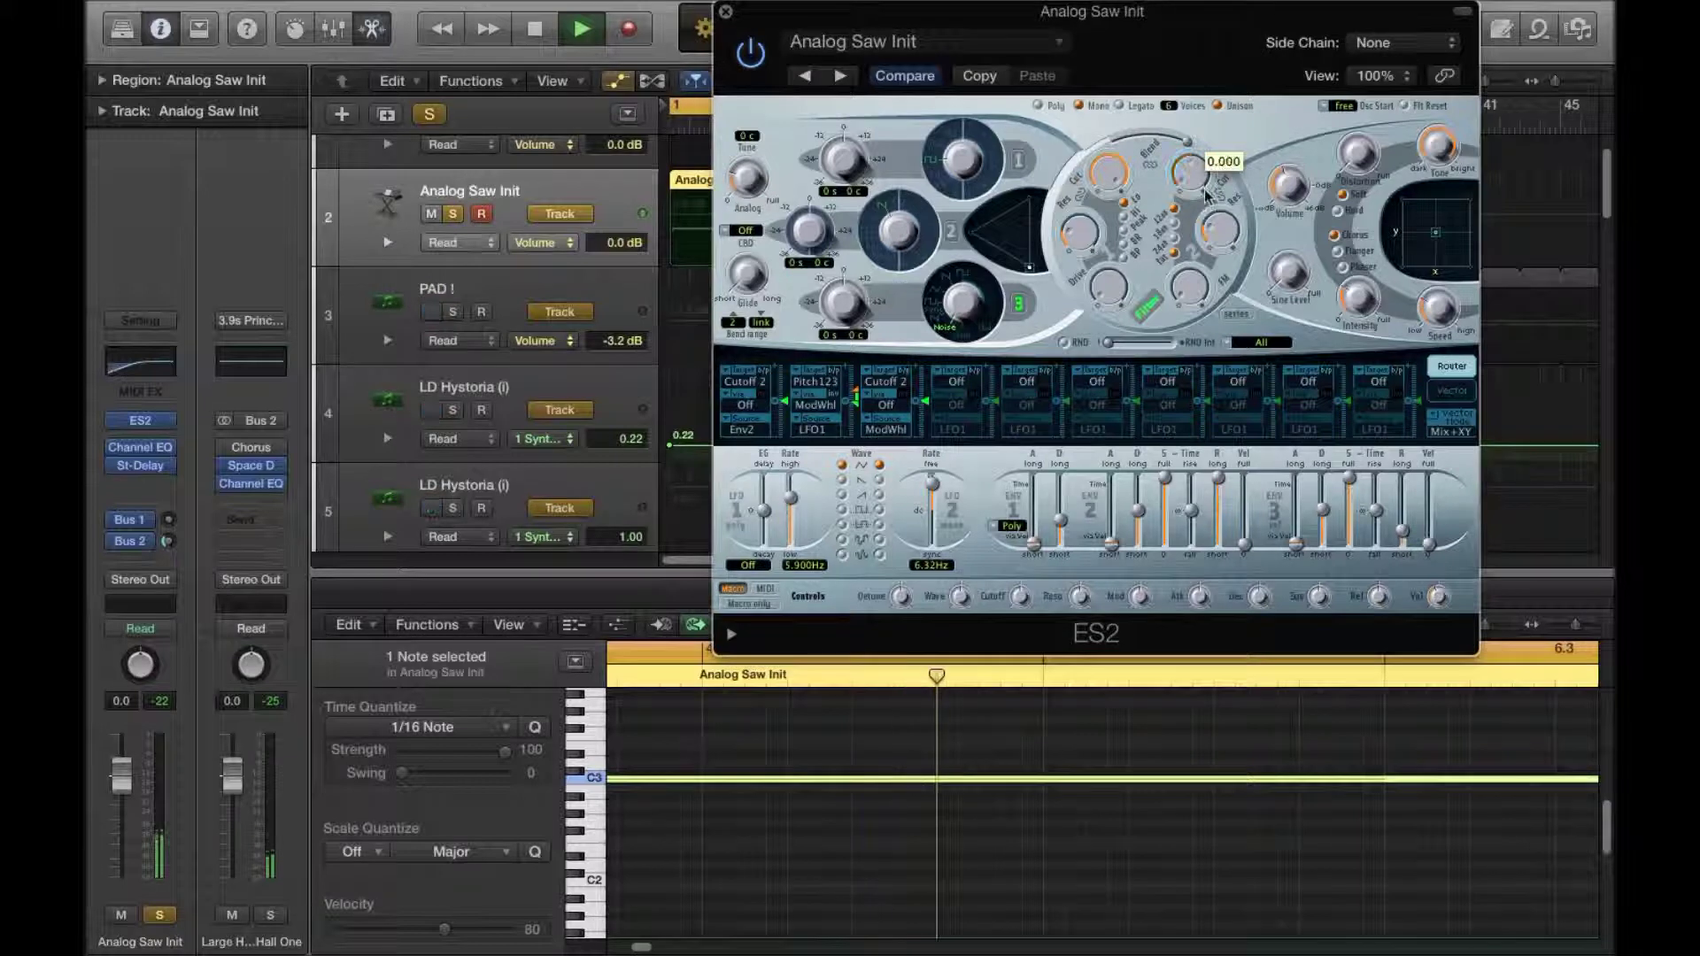
pyautogui.press('space')
pyautogui.press('space')
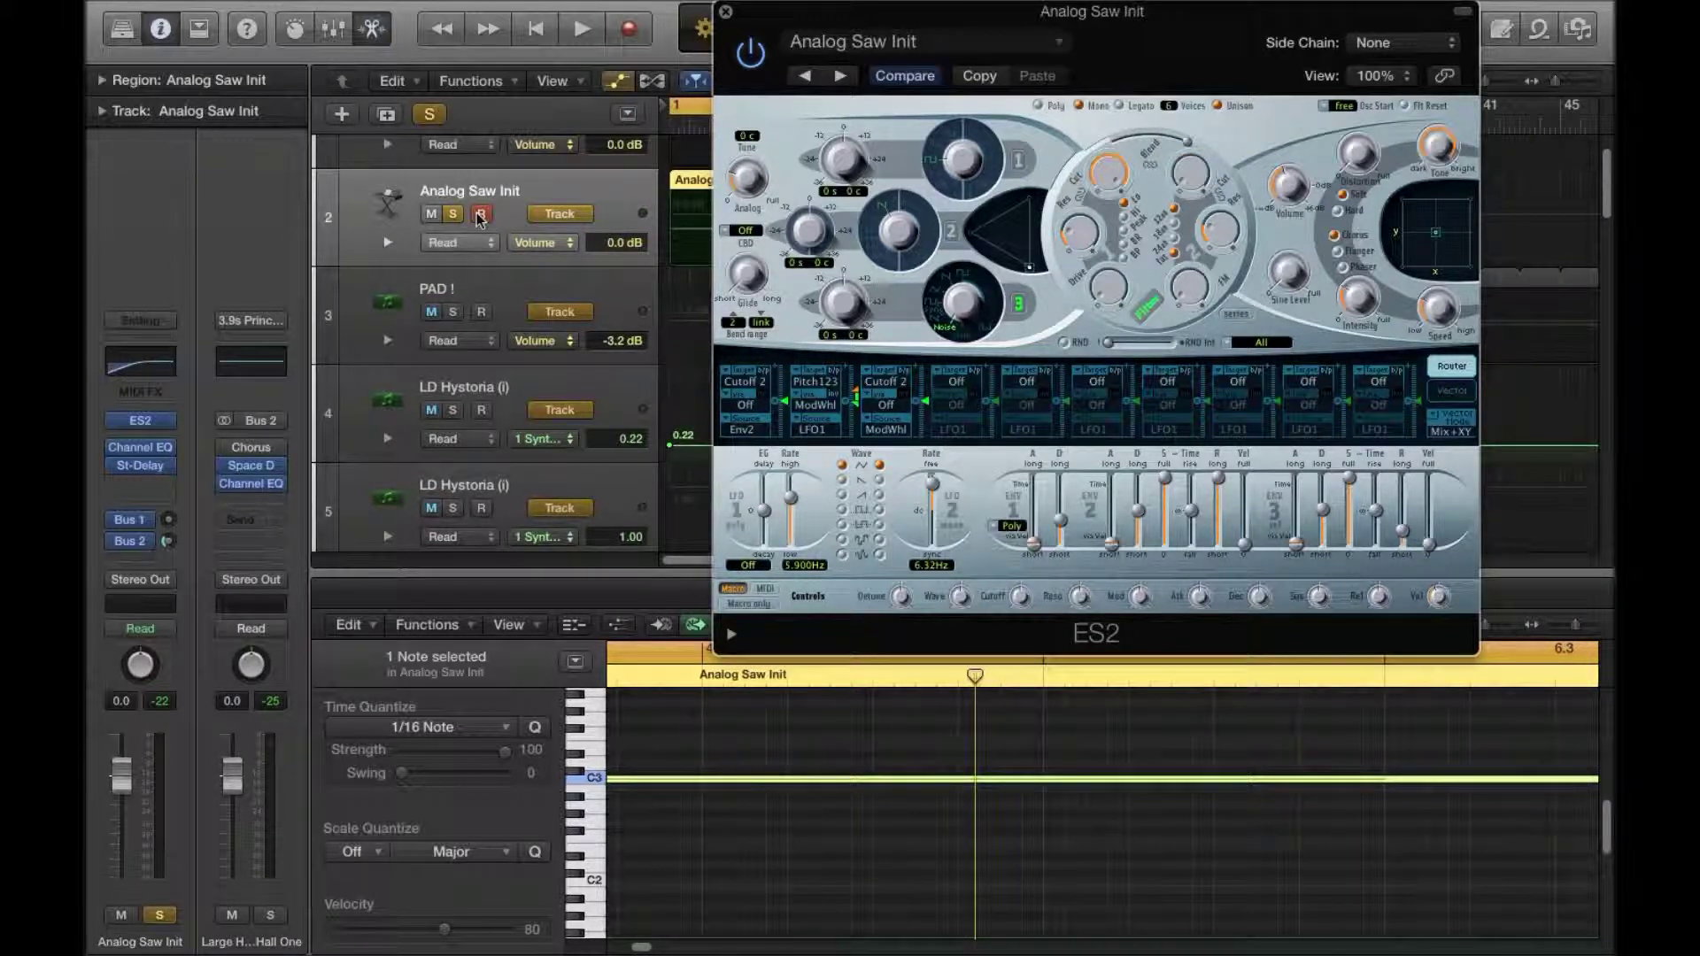
# Step: Set the Analog Saw Init track's automation parameter to ES2's LPF Cutoff and close the ES2 window
pyautogui.click(535, 242)
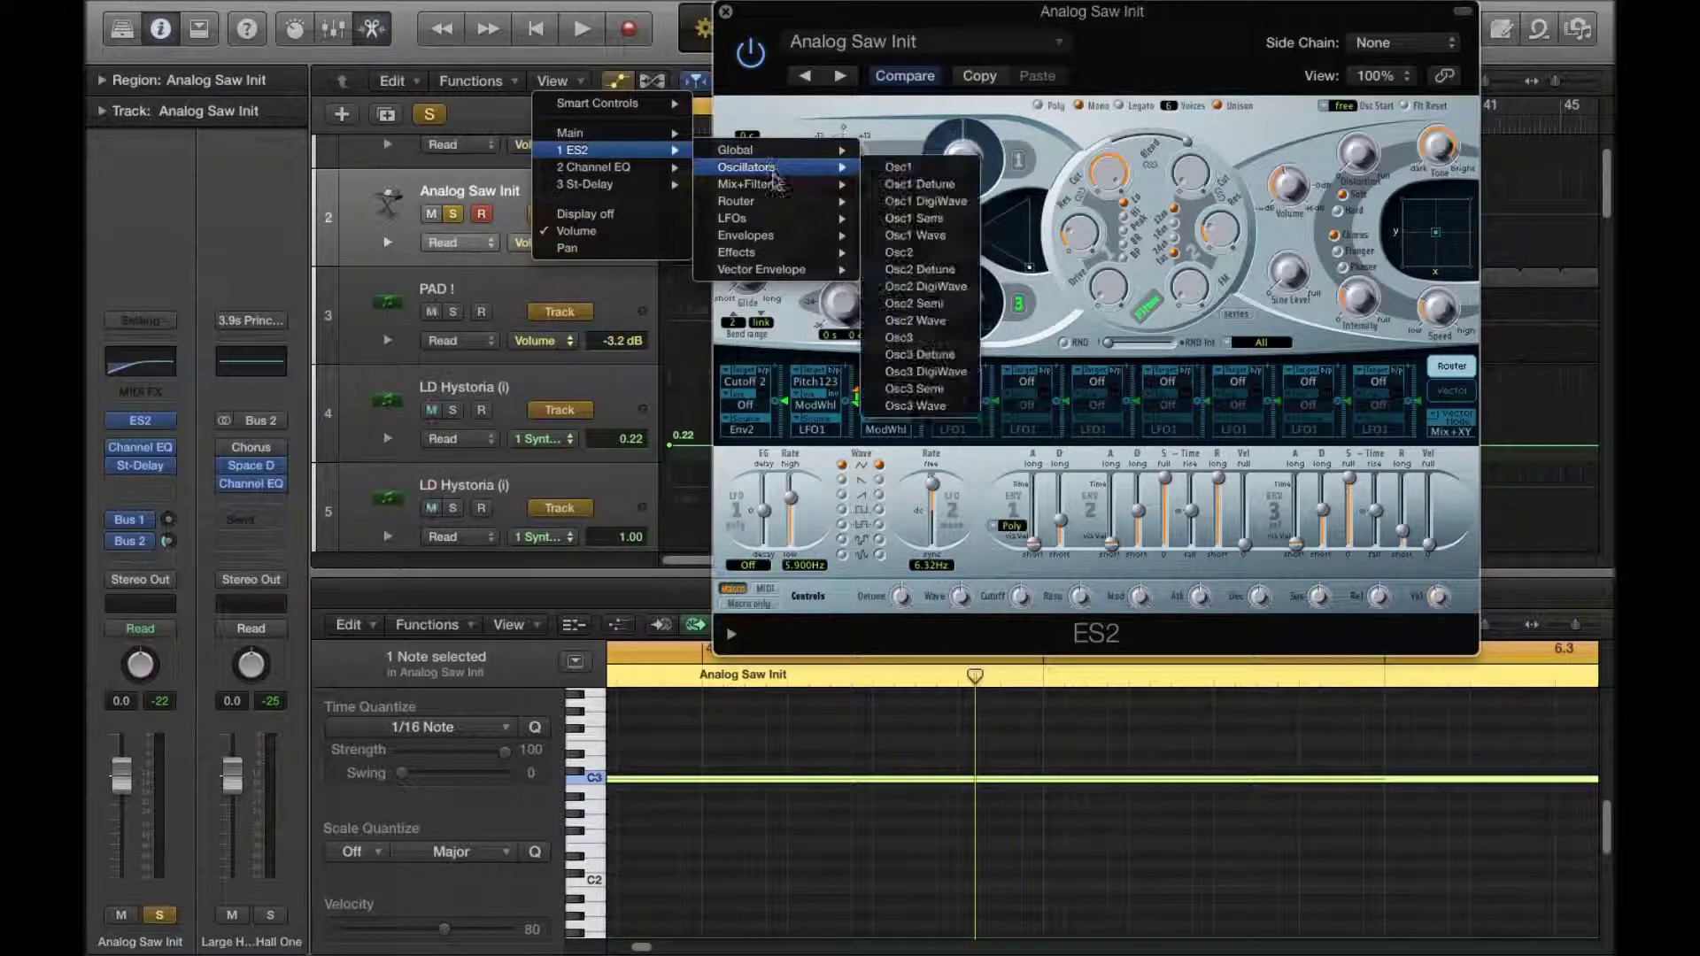
pyautogui.moveTo(773, 190)
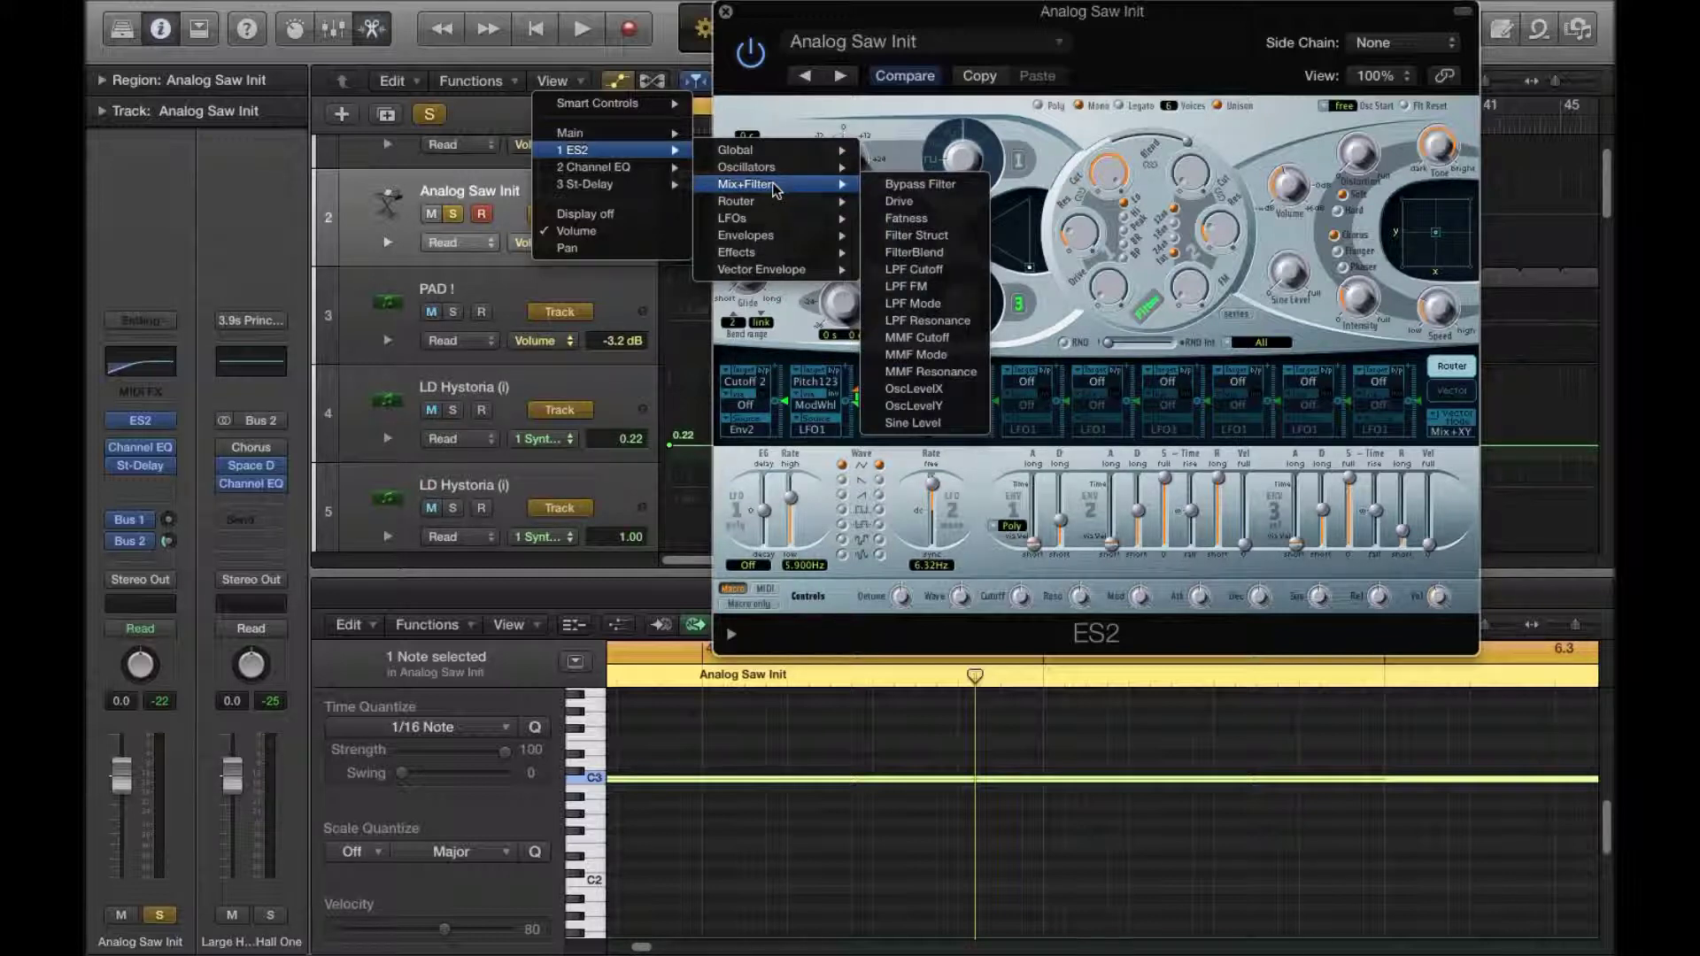
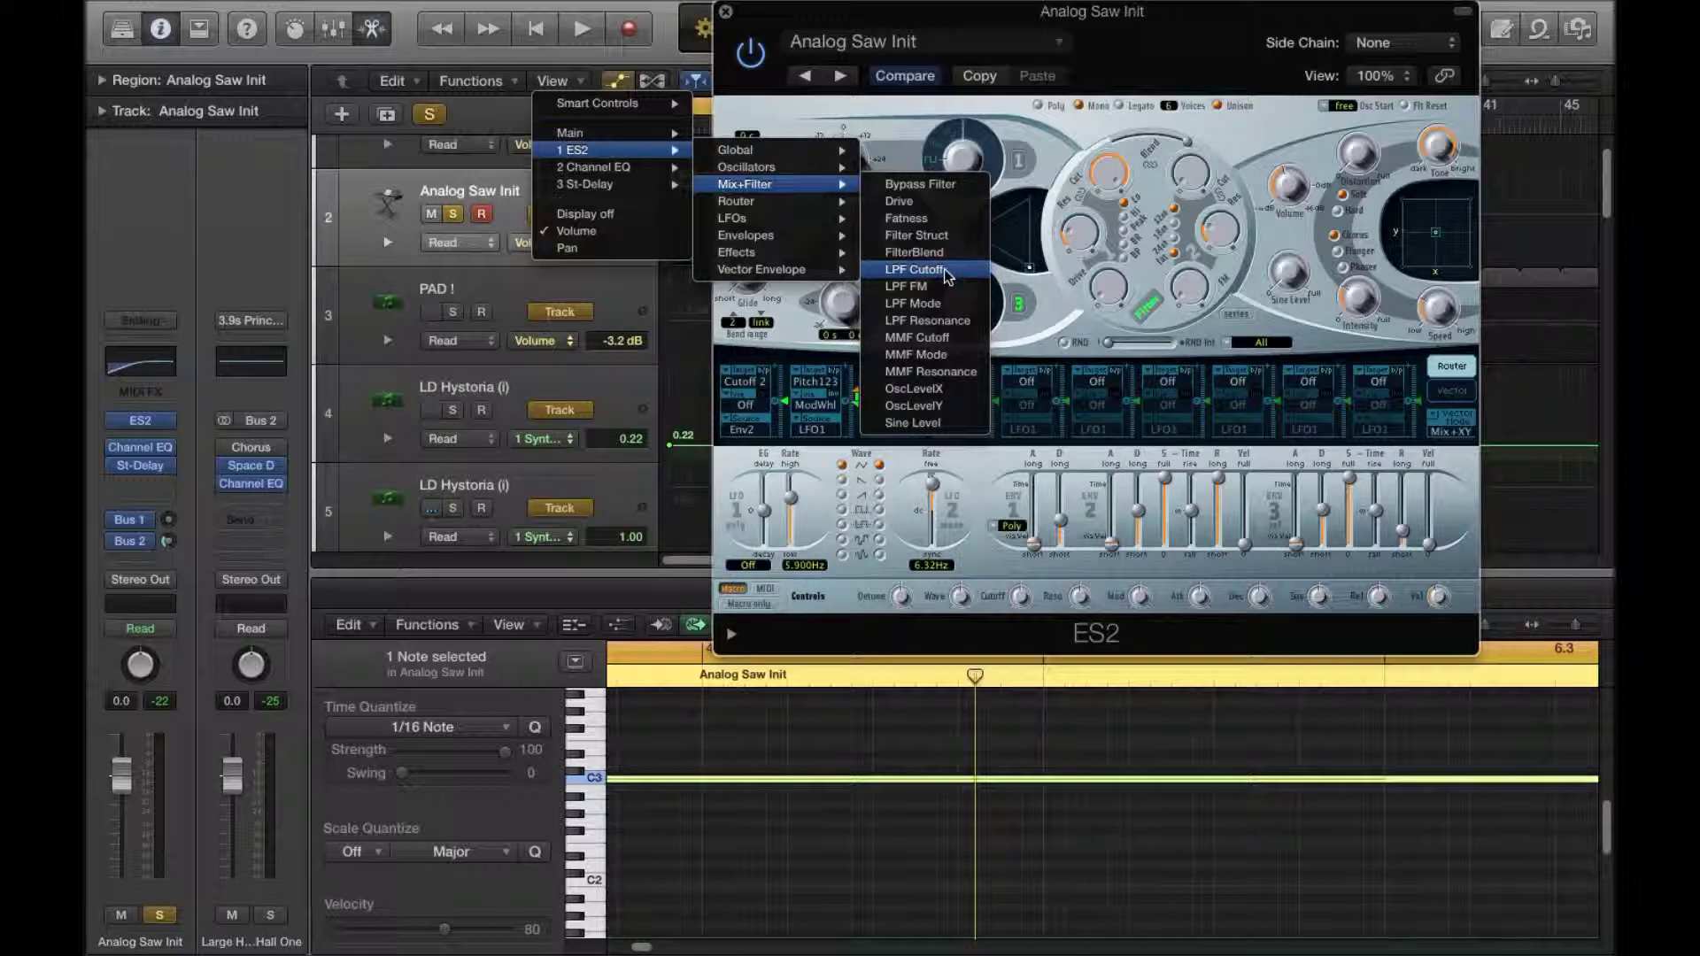
pyautogui.click(943, 270)
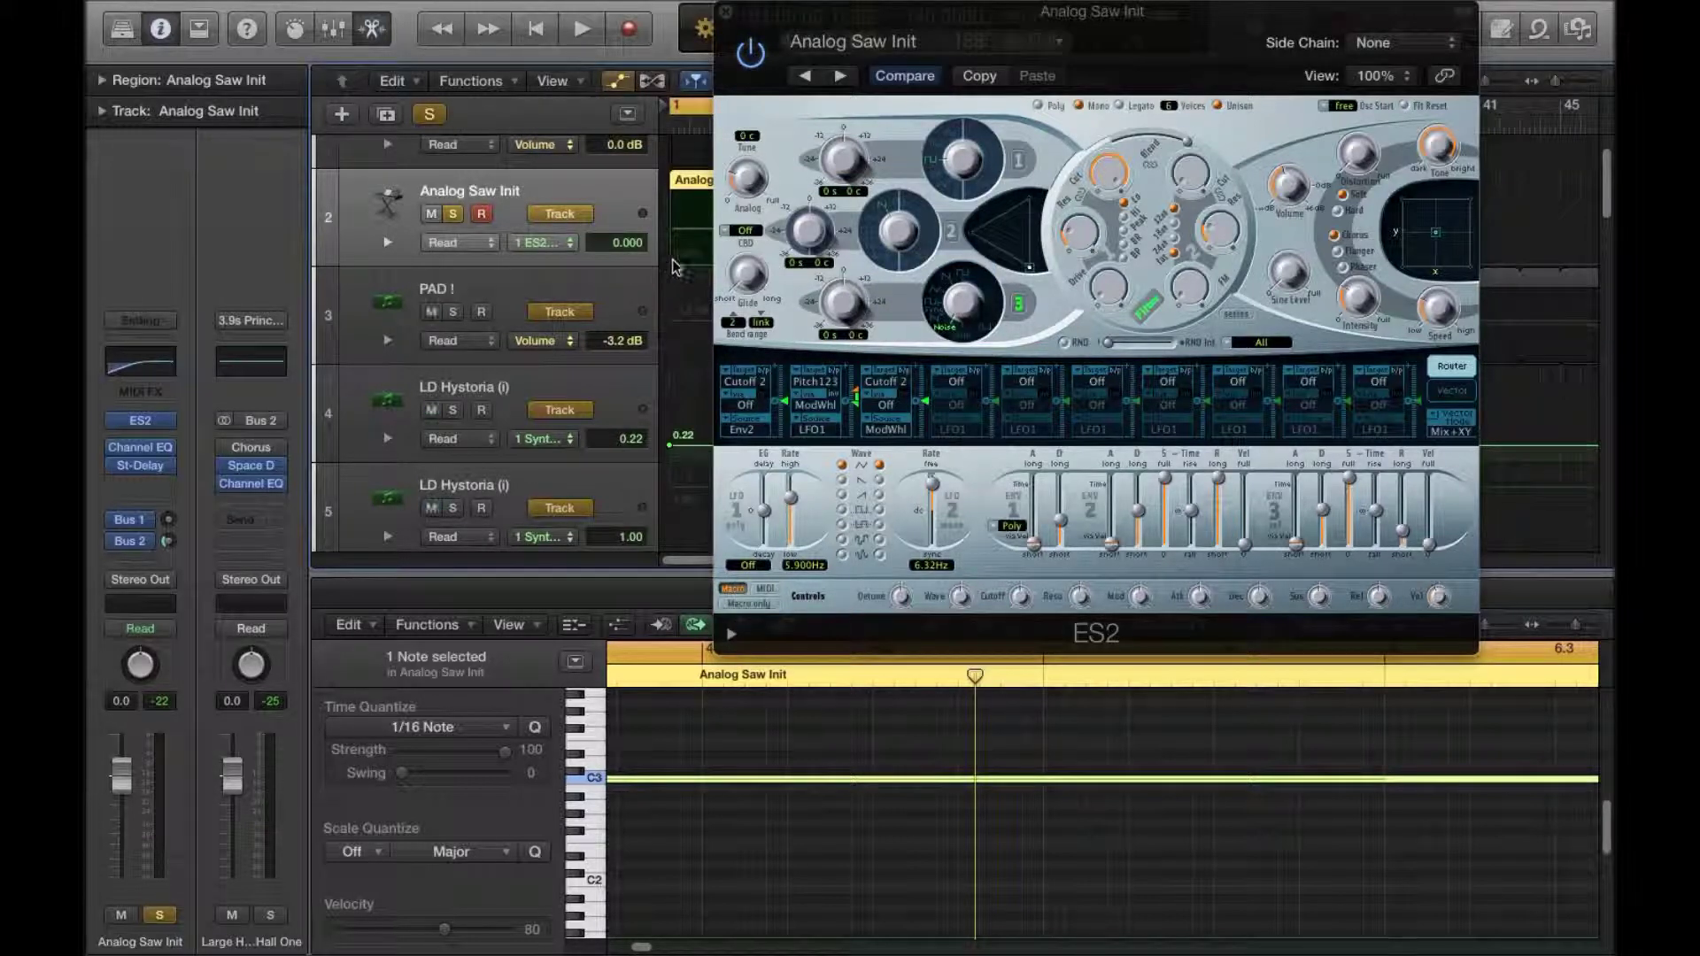
pyautogui.moveTo(1184, 177); pyautogui.dragTo(1176, 268)
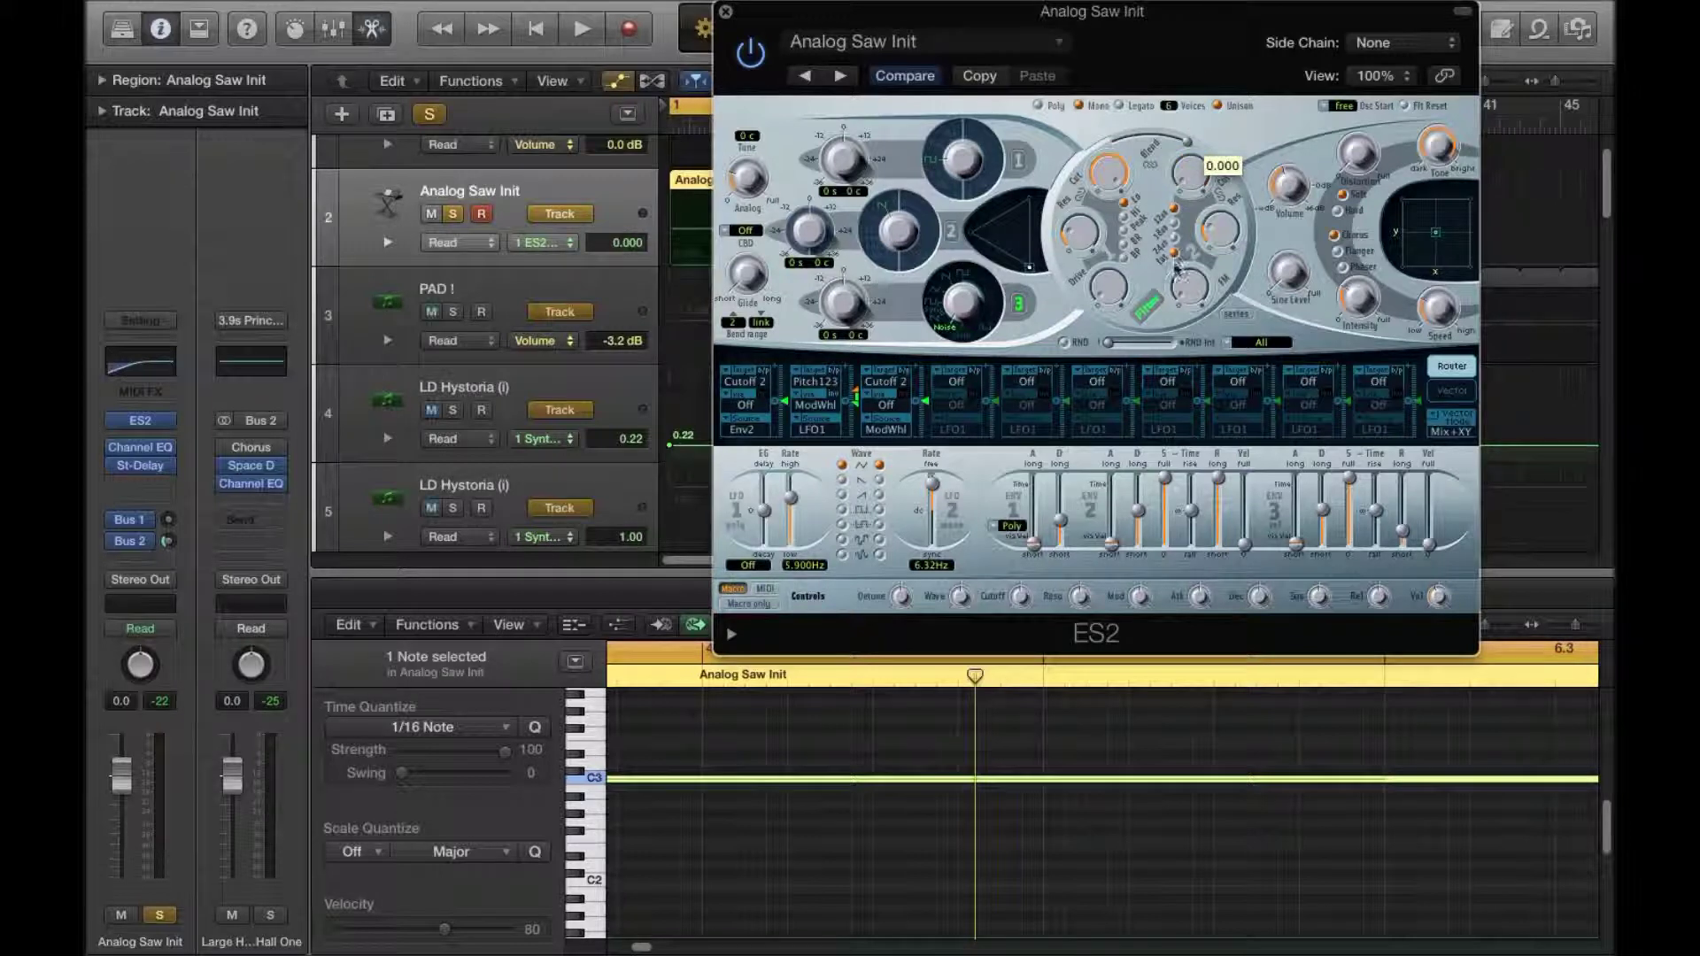
pyautogui.click(726, 12)
# Step: Draw cutoff automation on Analog Saw Init rising from 0.000 at bar 1 to 0.986 at about bar 8, falling to 0.000 at bar 9
pyautogui.click(672, 270)
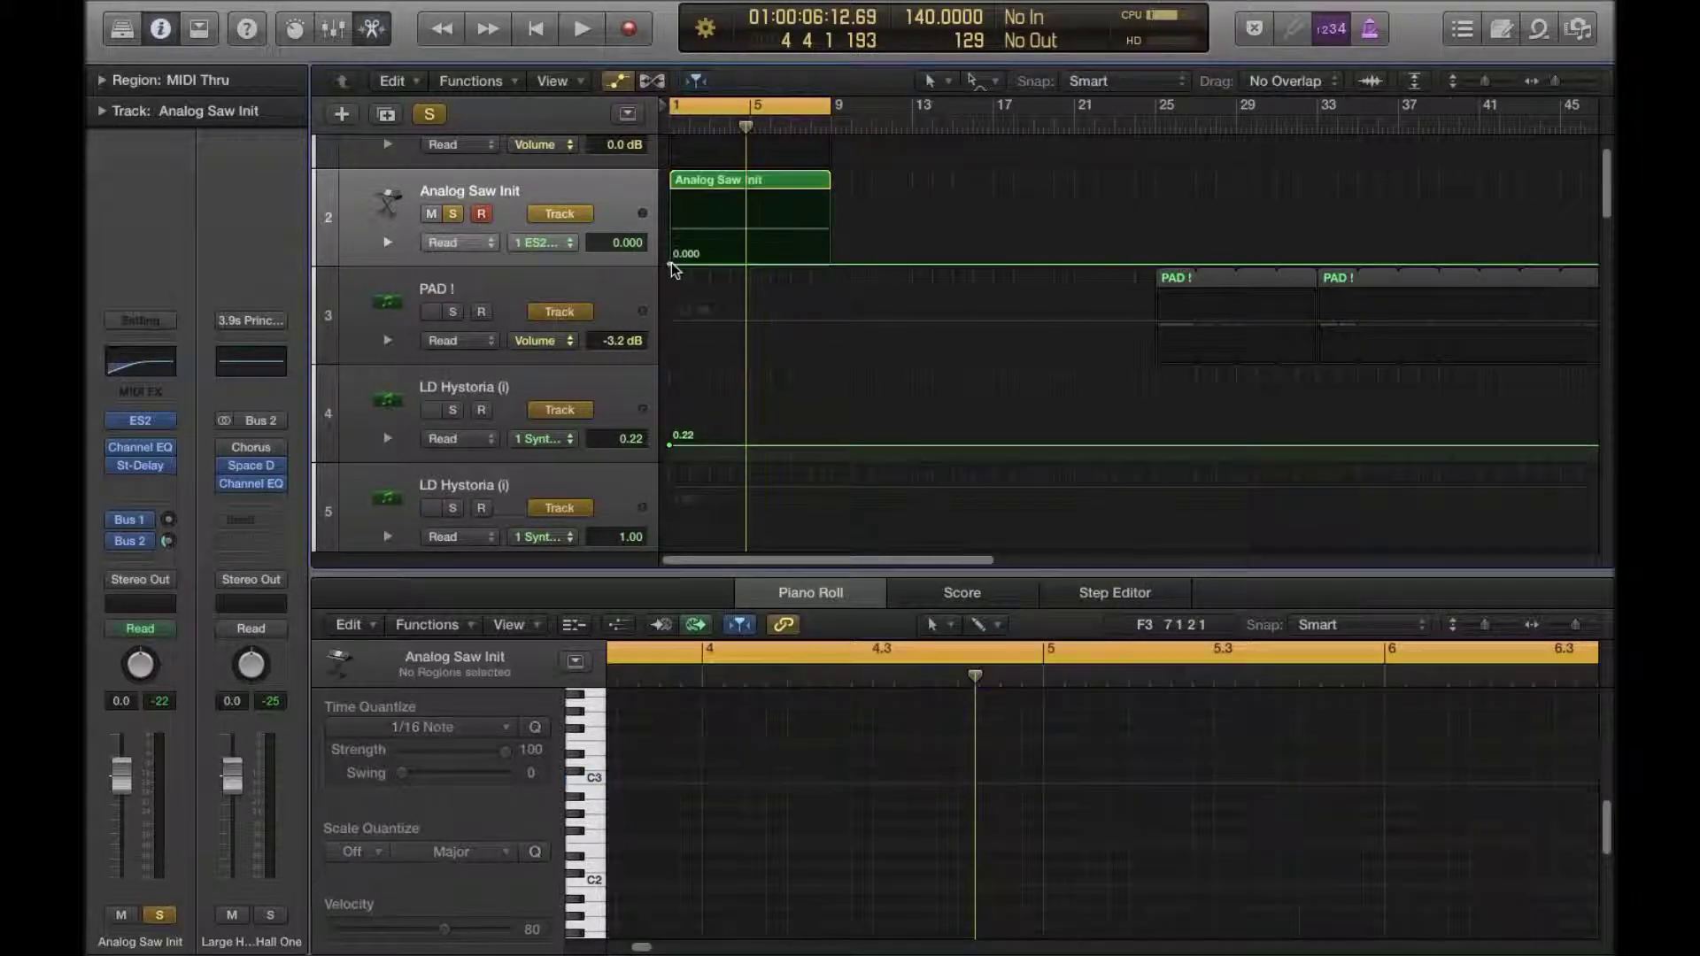
pyautogui.click(830, 265)
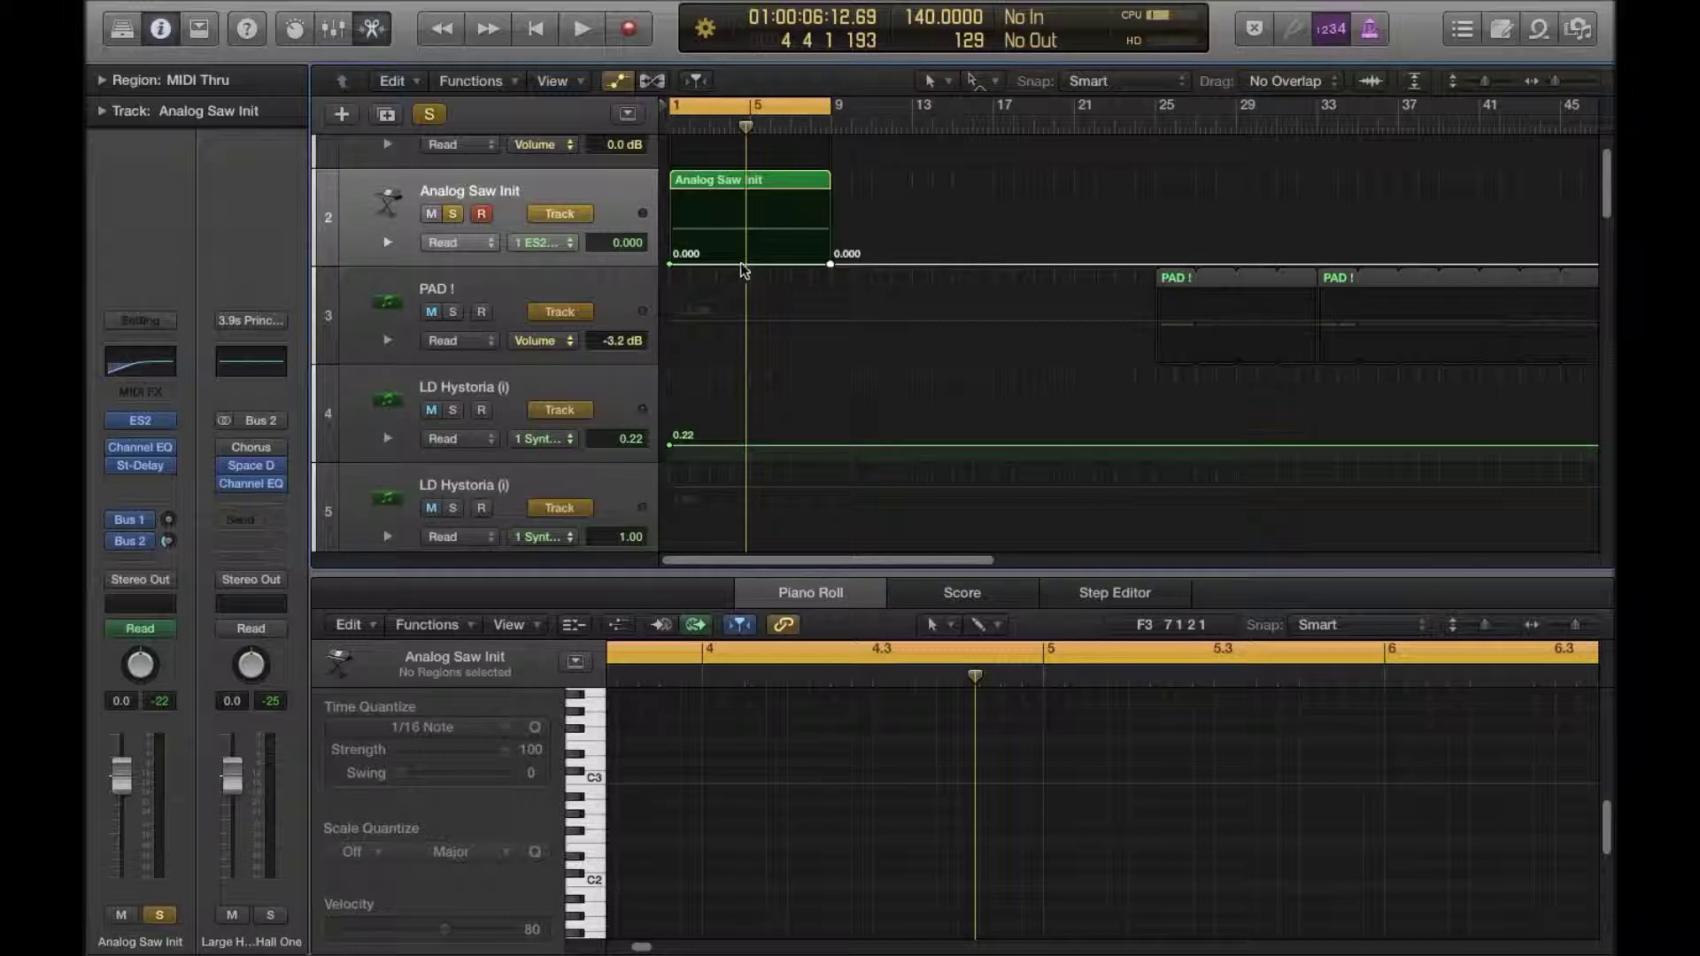
pyautogui.click(747, 264)
pyautogui.moveTo(746, 264); pyautogui.dragTo(811, 195)
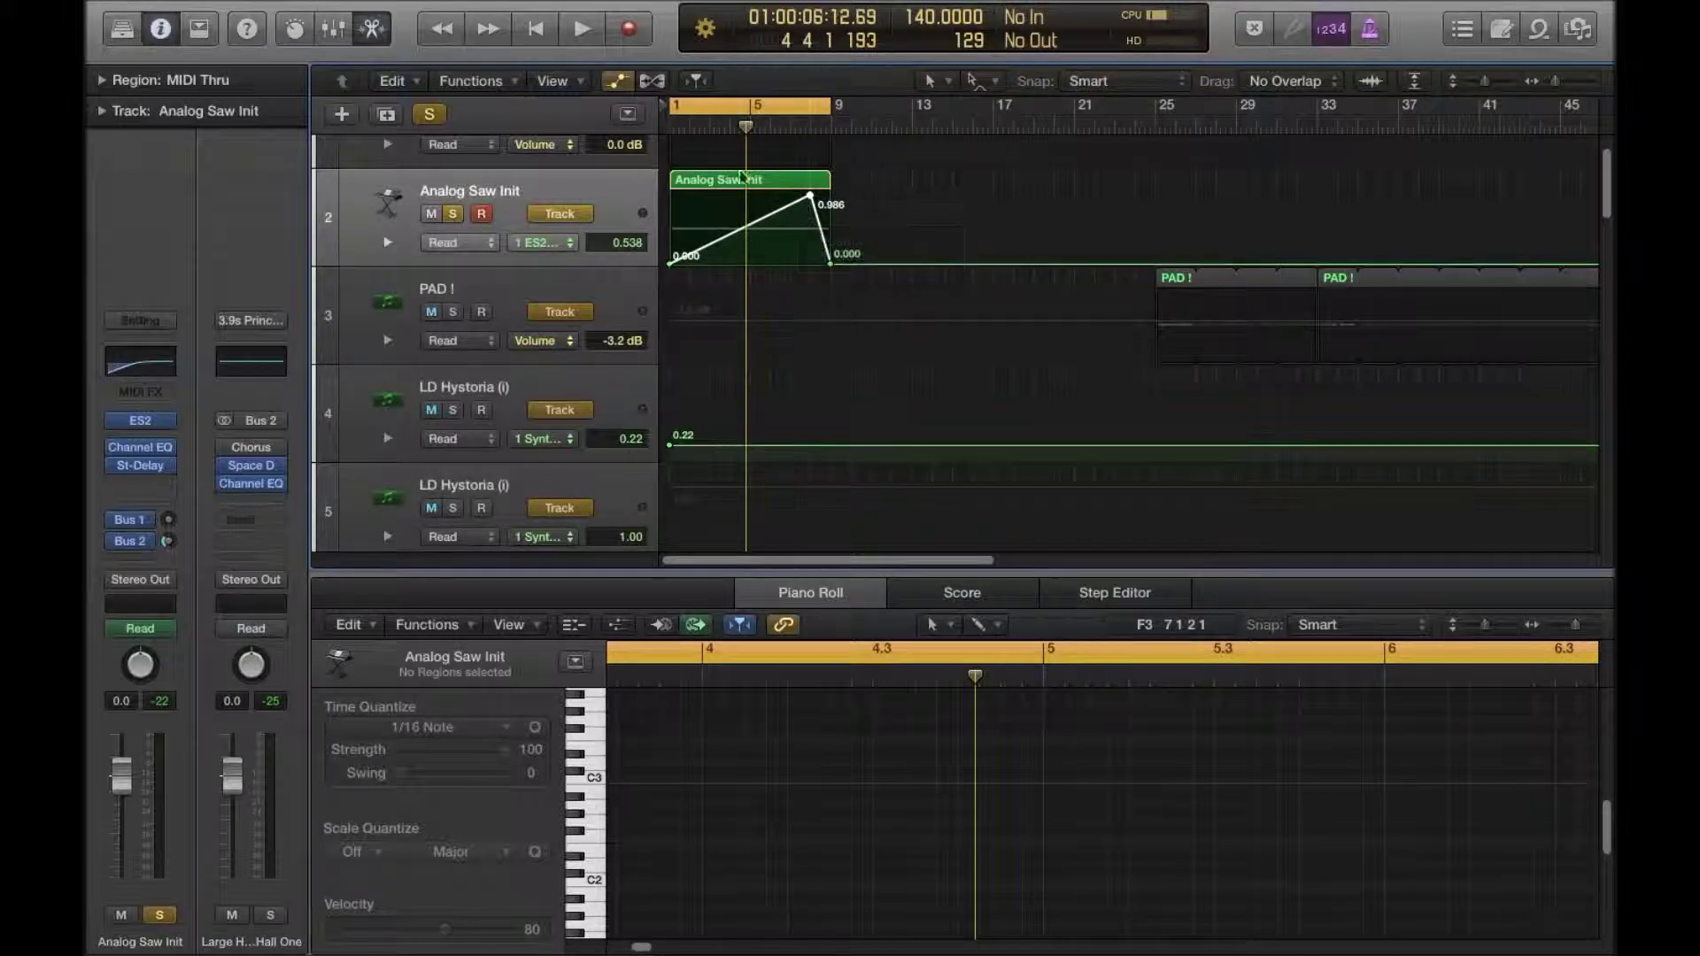
# Step: Play the automated noise sweep from bar 1 and watch ES2's filter cutoff knob follow the automation
pyautogui.click(667, 127)
pyautogui.press('space')
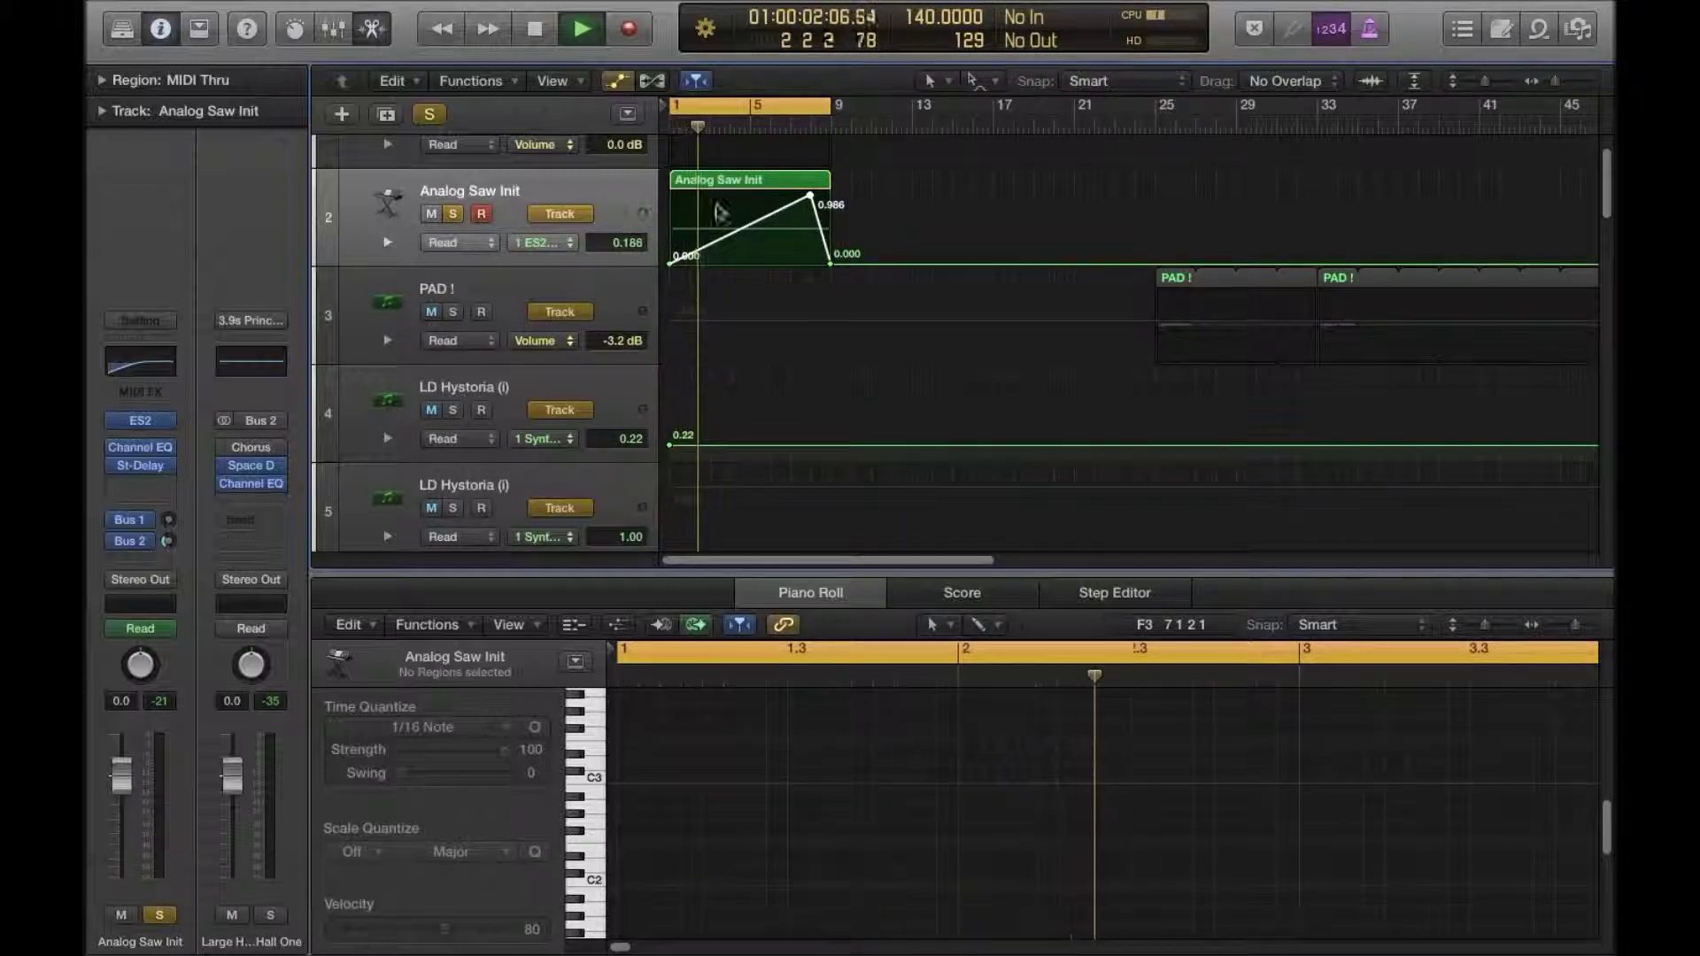
pyautogui.press('space')
pyautogui.click(140, 420)
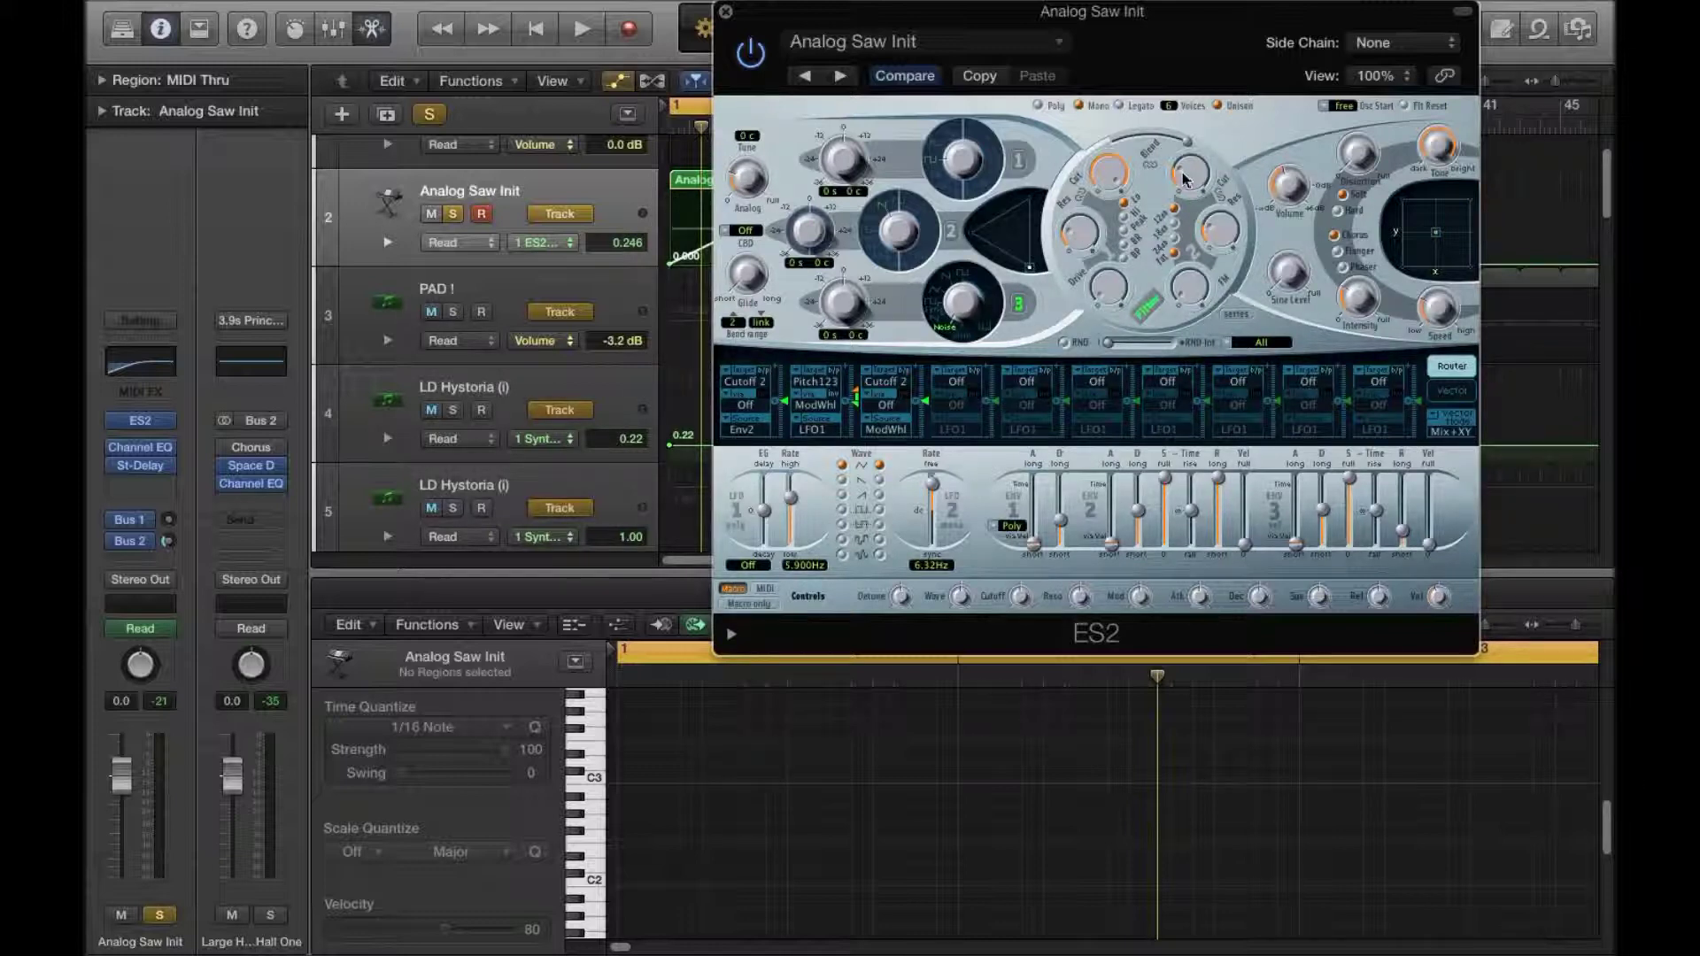
pyautogui.press('space')
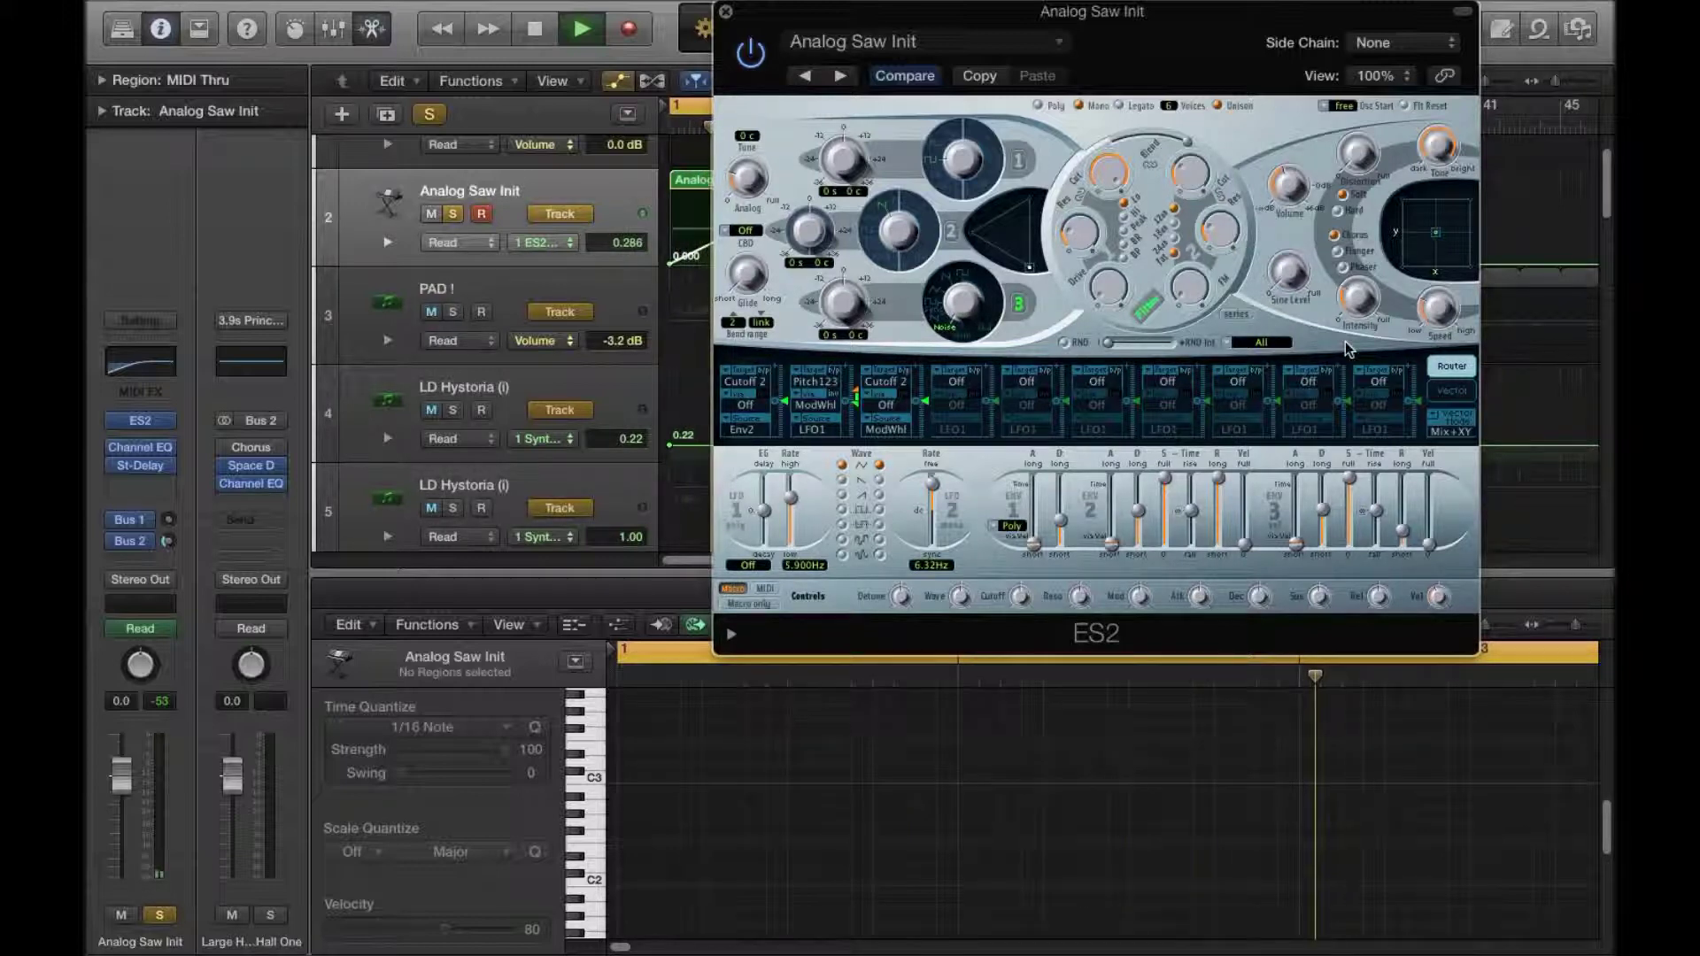
# Step: Compare the sweep with the track's Channel EQ bypassed and active, and close the plug-in windows
pyautogui.click(139, 450)
pyautogui.click(469, 114)
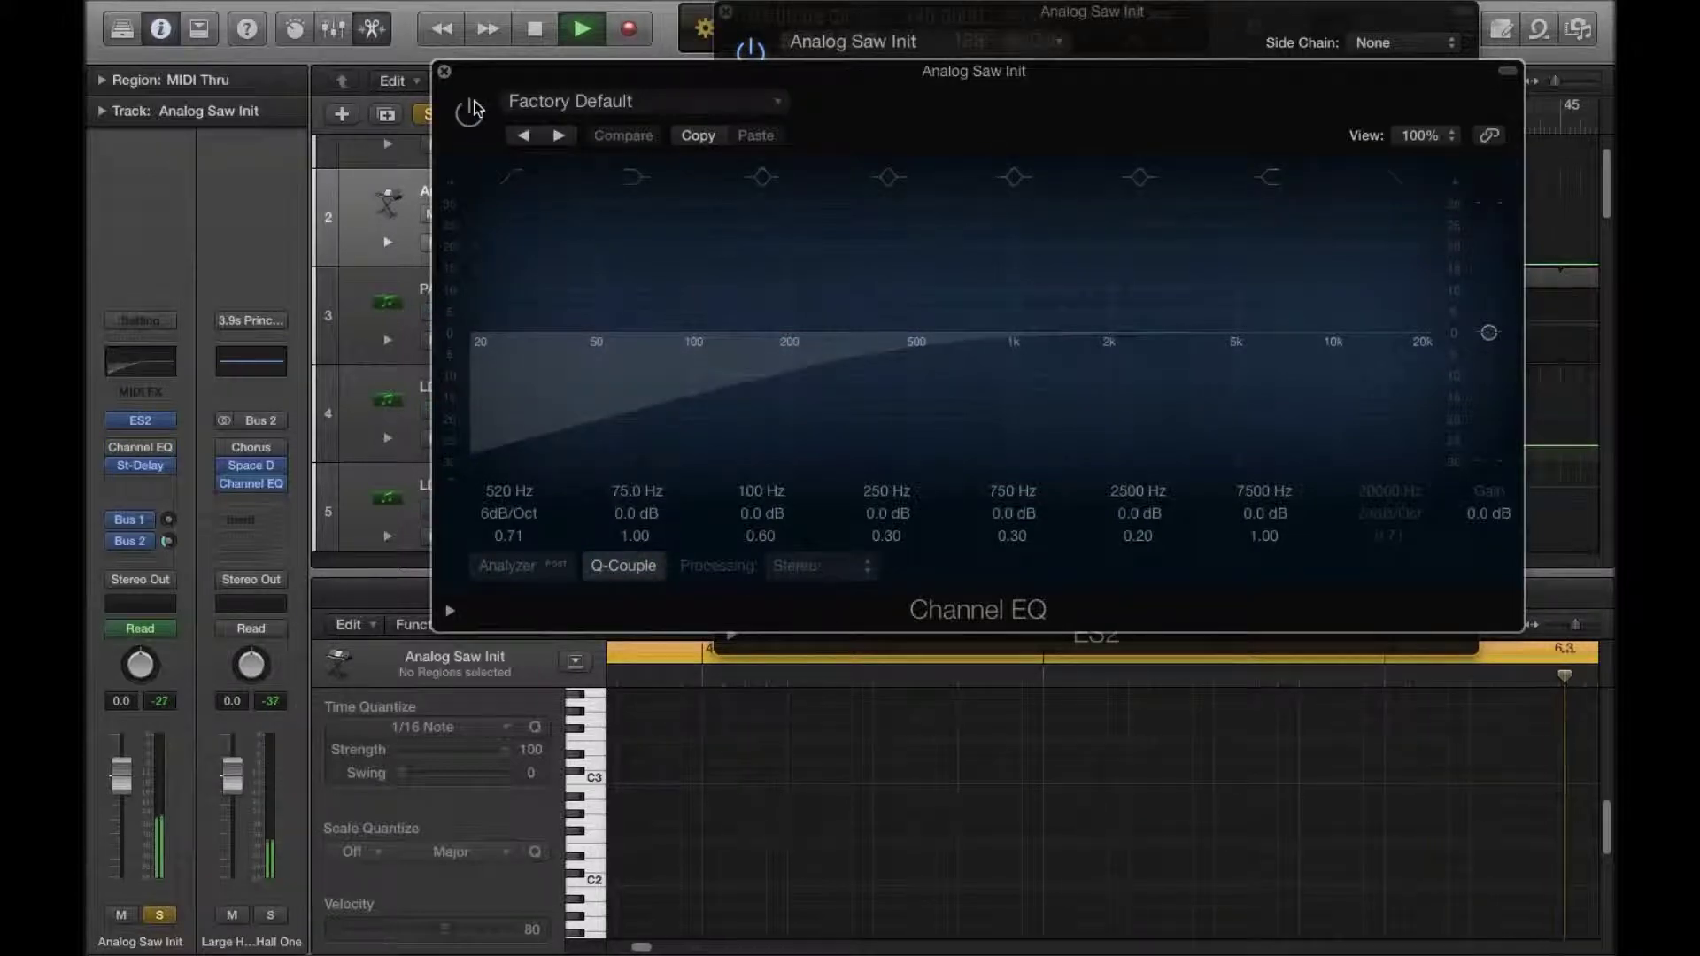
pyautogui.click(469, 112)
pyautogui.click(139, 447)
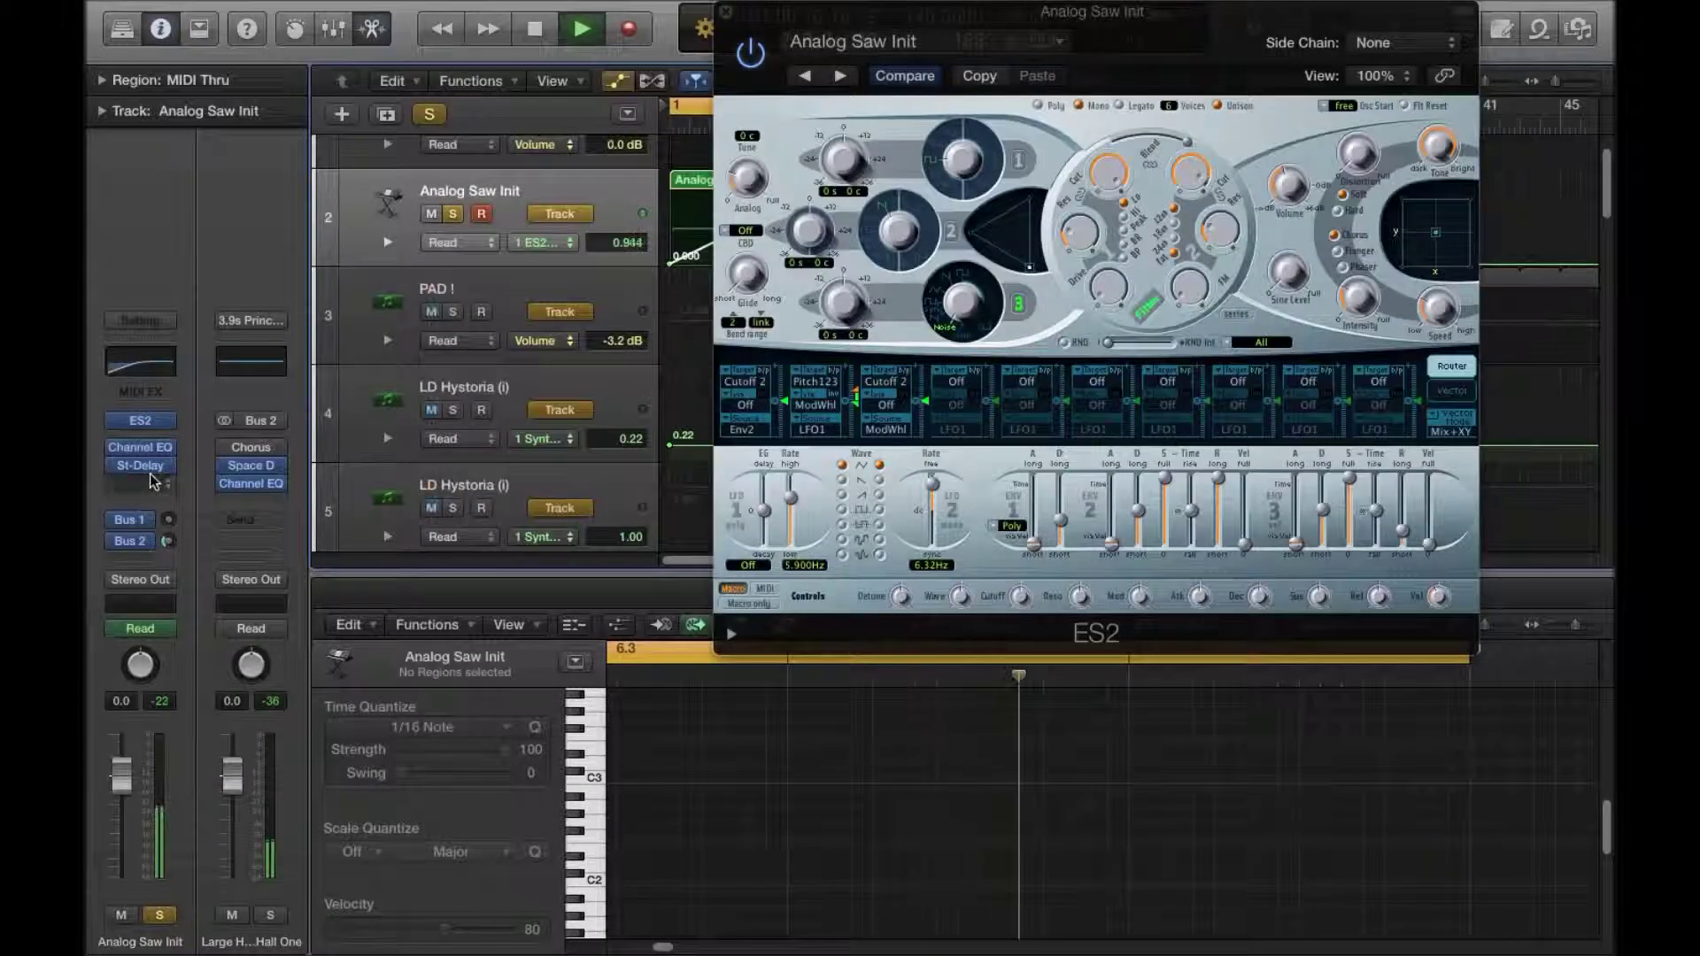
pyautogui.press('space')
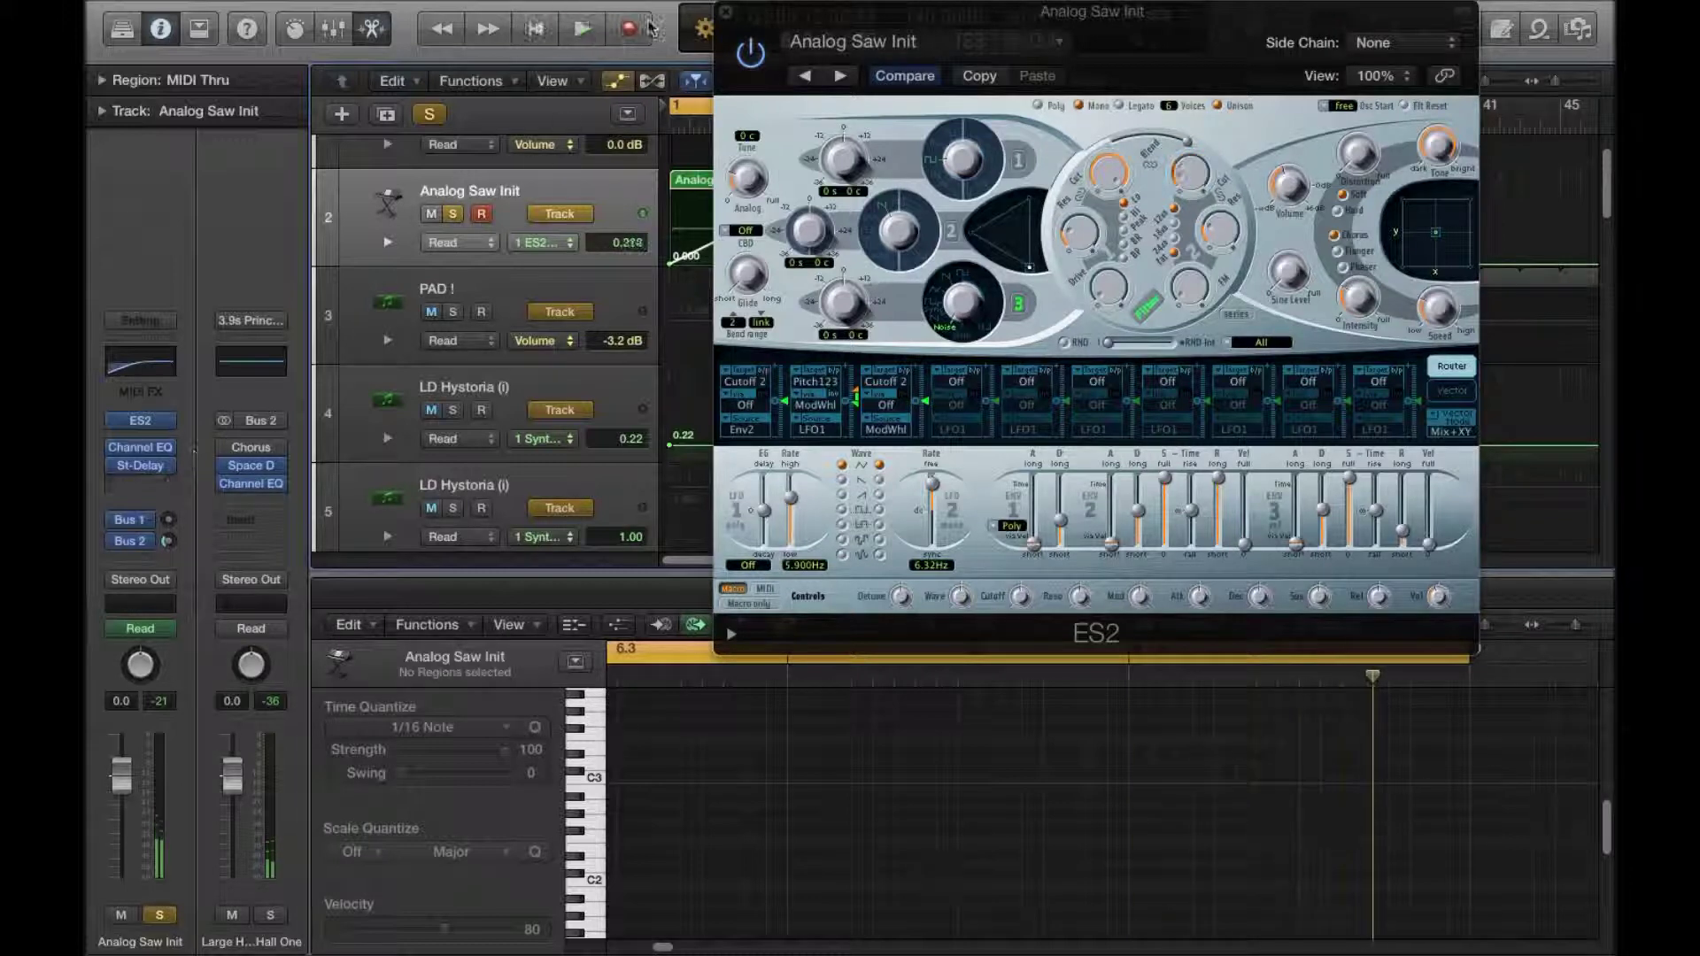
pyautogui.click(725, 11)
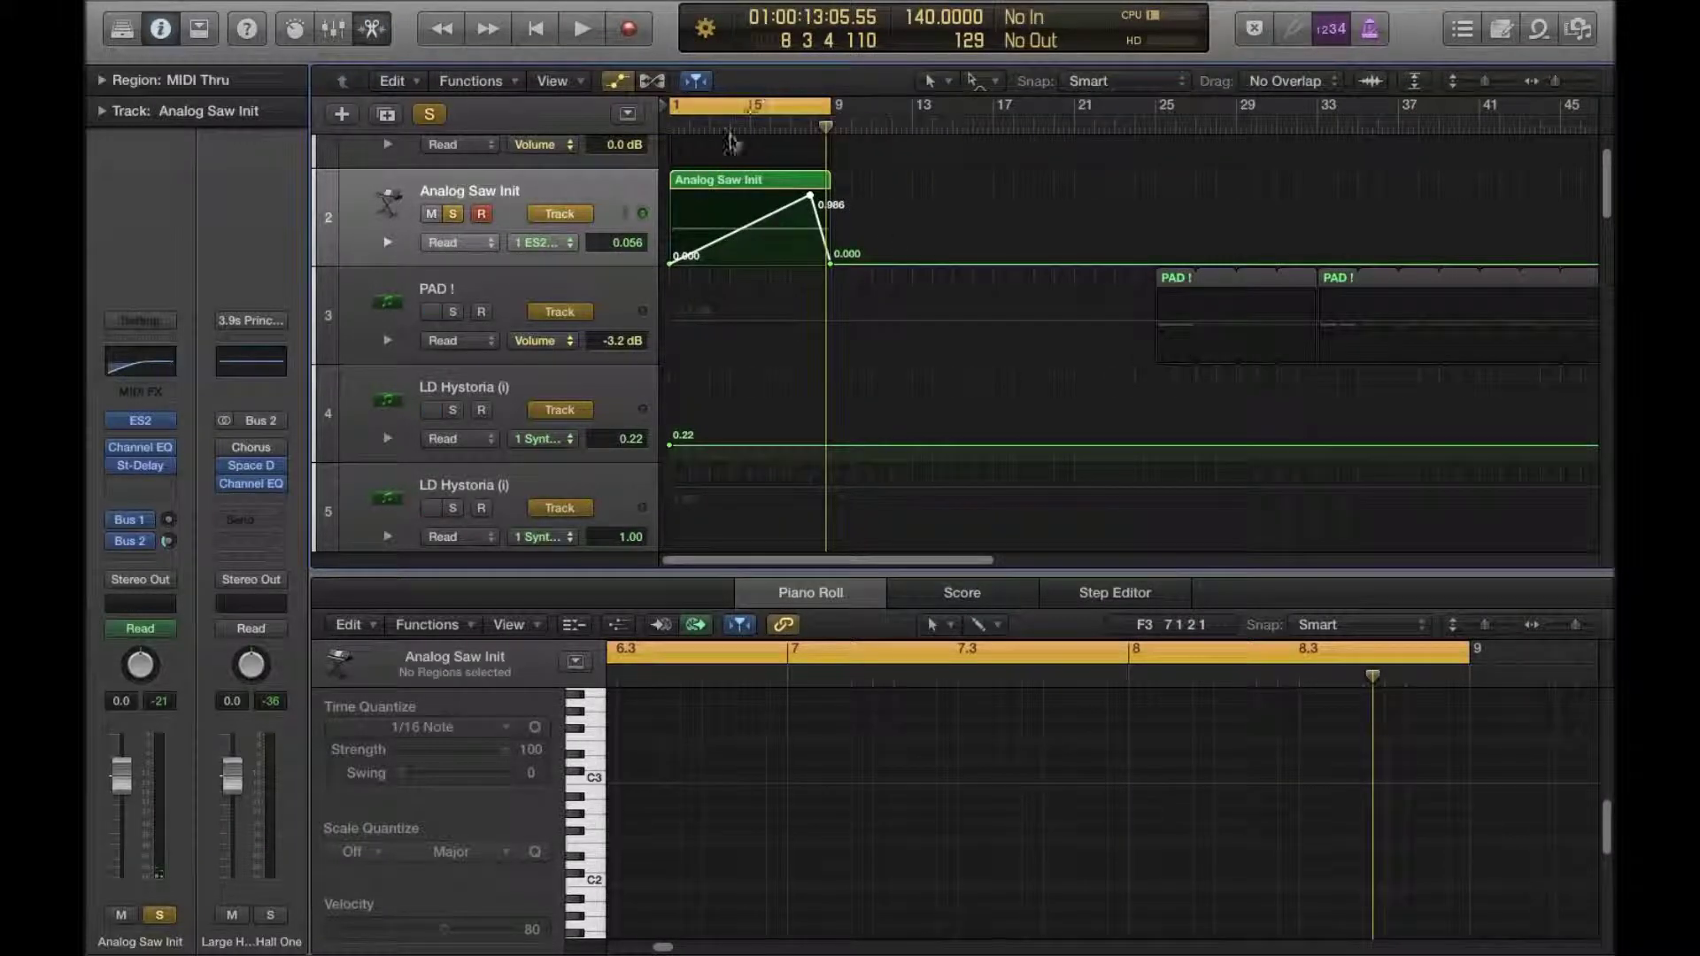
# Step: Unsolo and mute the Analog Saw Init track, and hide the track automation lanes
pyautogui.click(452, 213)
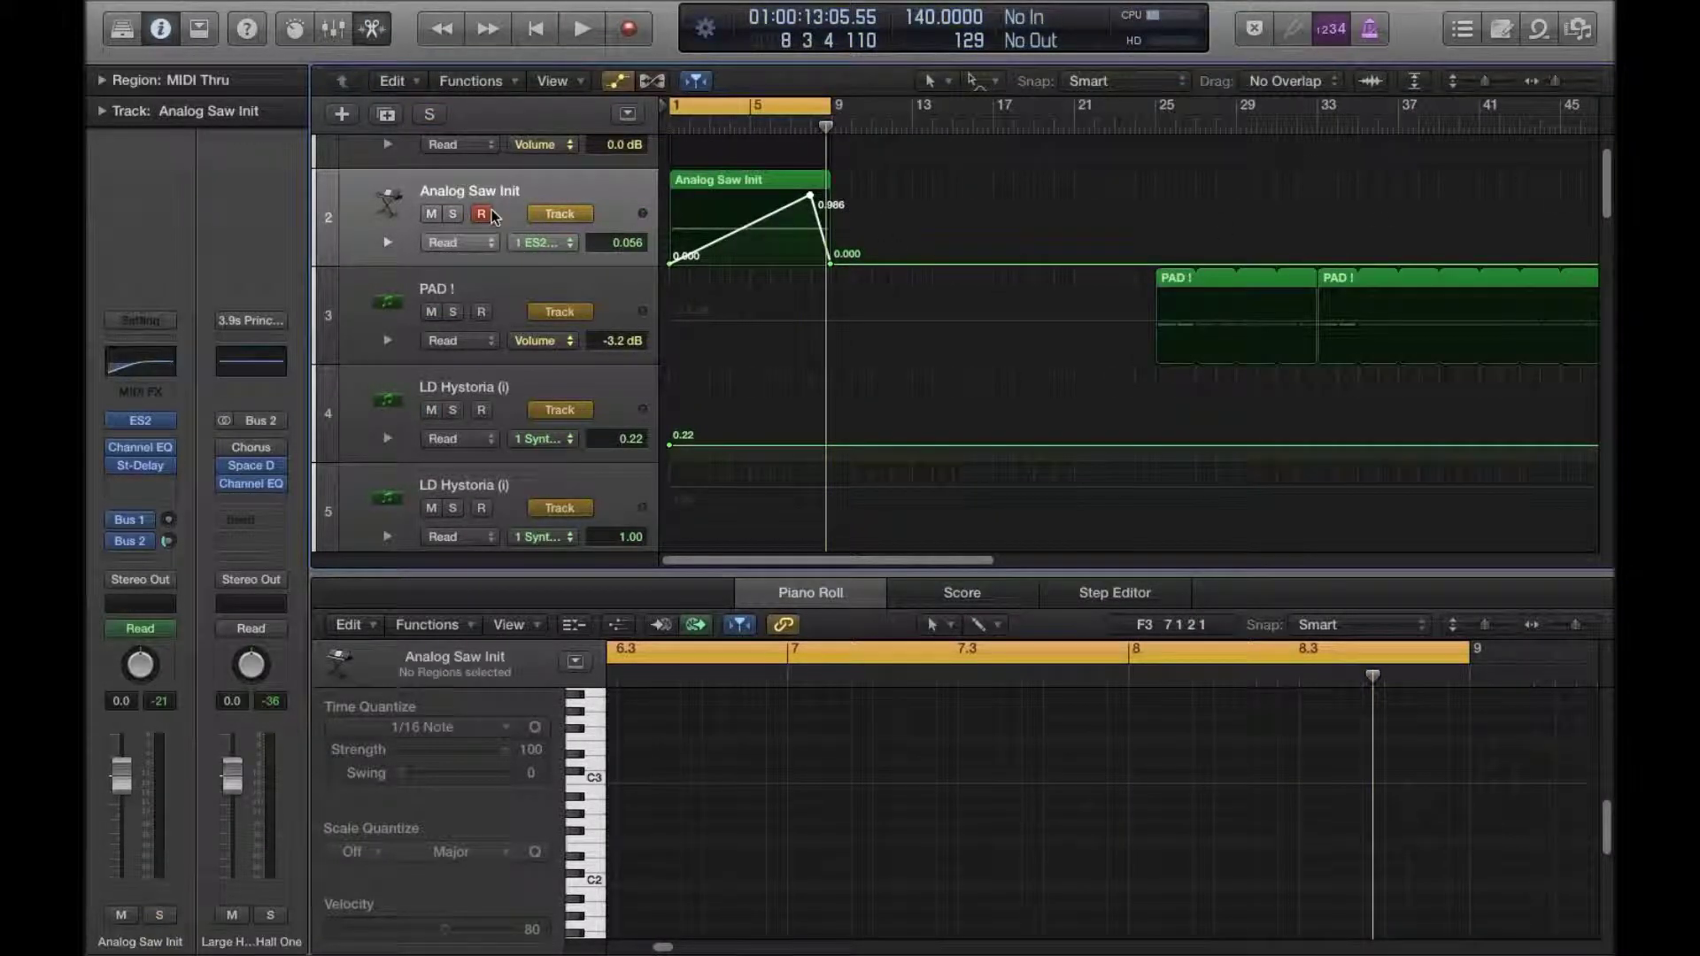
pyautogui.click(641, 80)
pyautogui.click(625, 80)
pyautogui.click(623, 81)
pyautogui.click(622, 80)
pyautogui.click(622, 80)
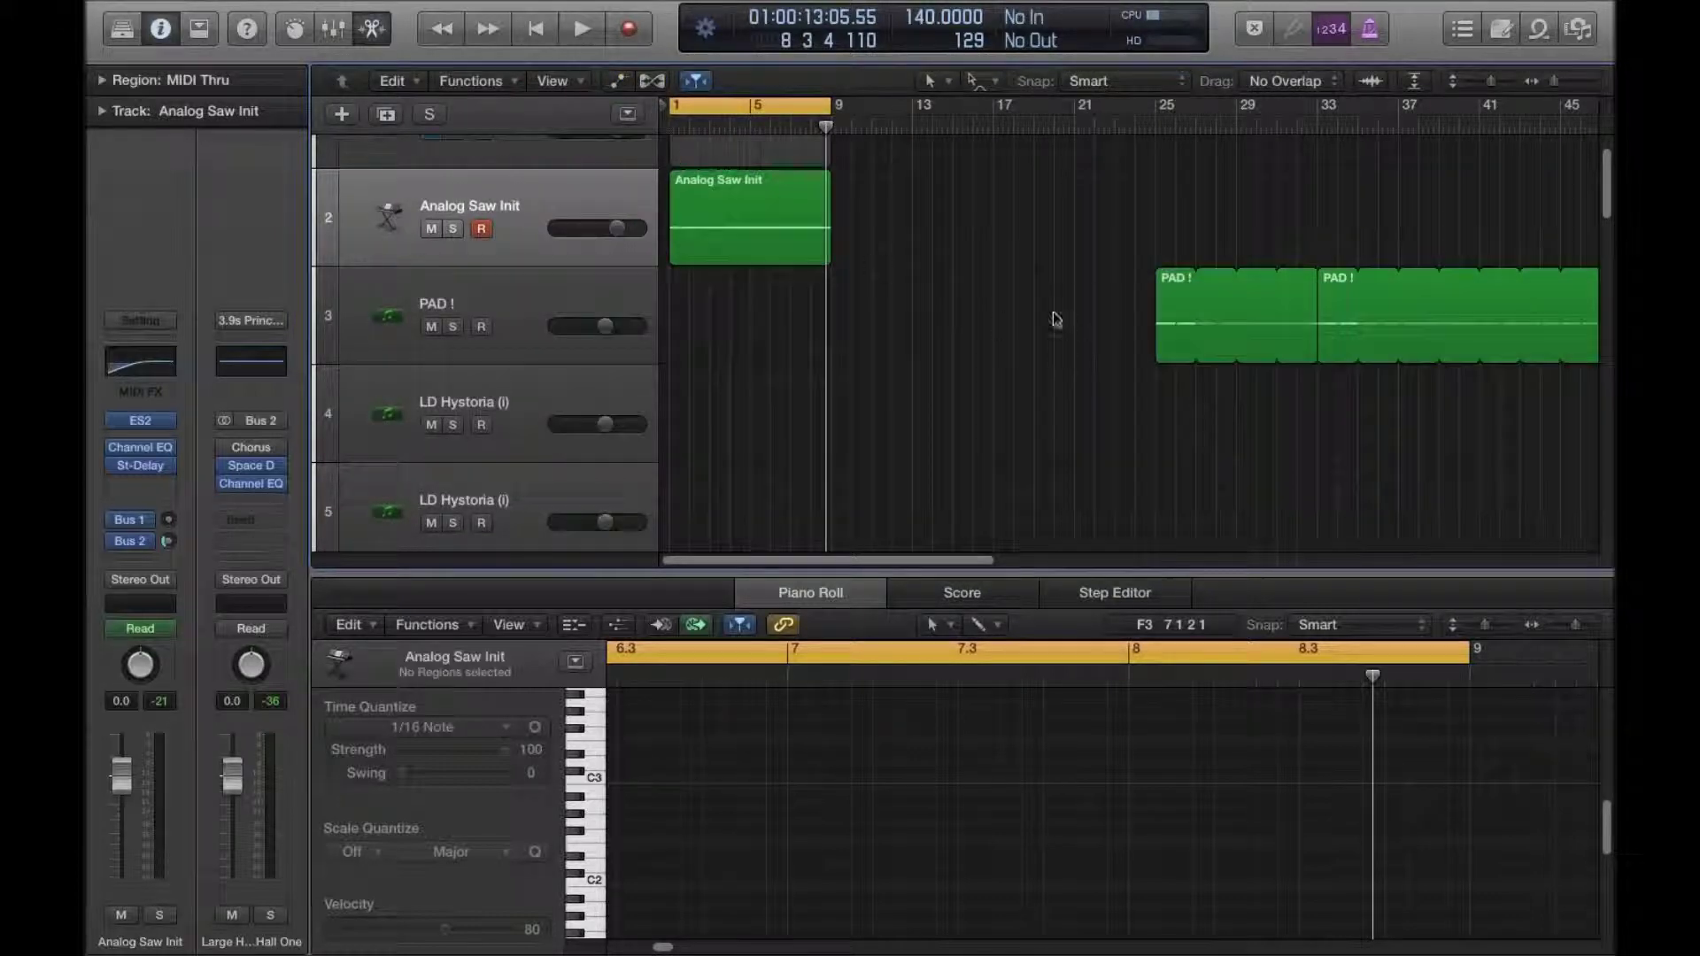
pyautogui.moveTo(1549, 82); pyautogui.dragTo(1536, 82)
pyautogui.click(431, 229)
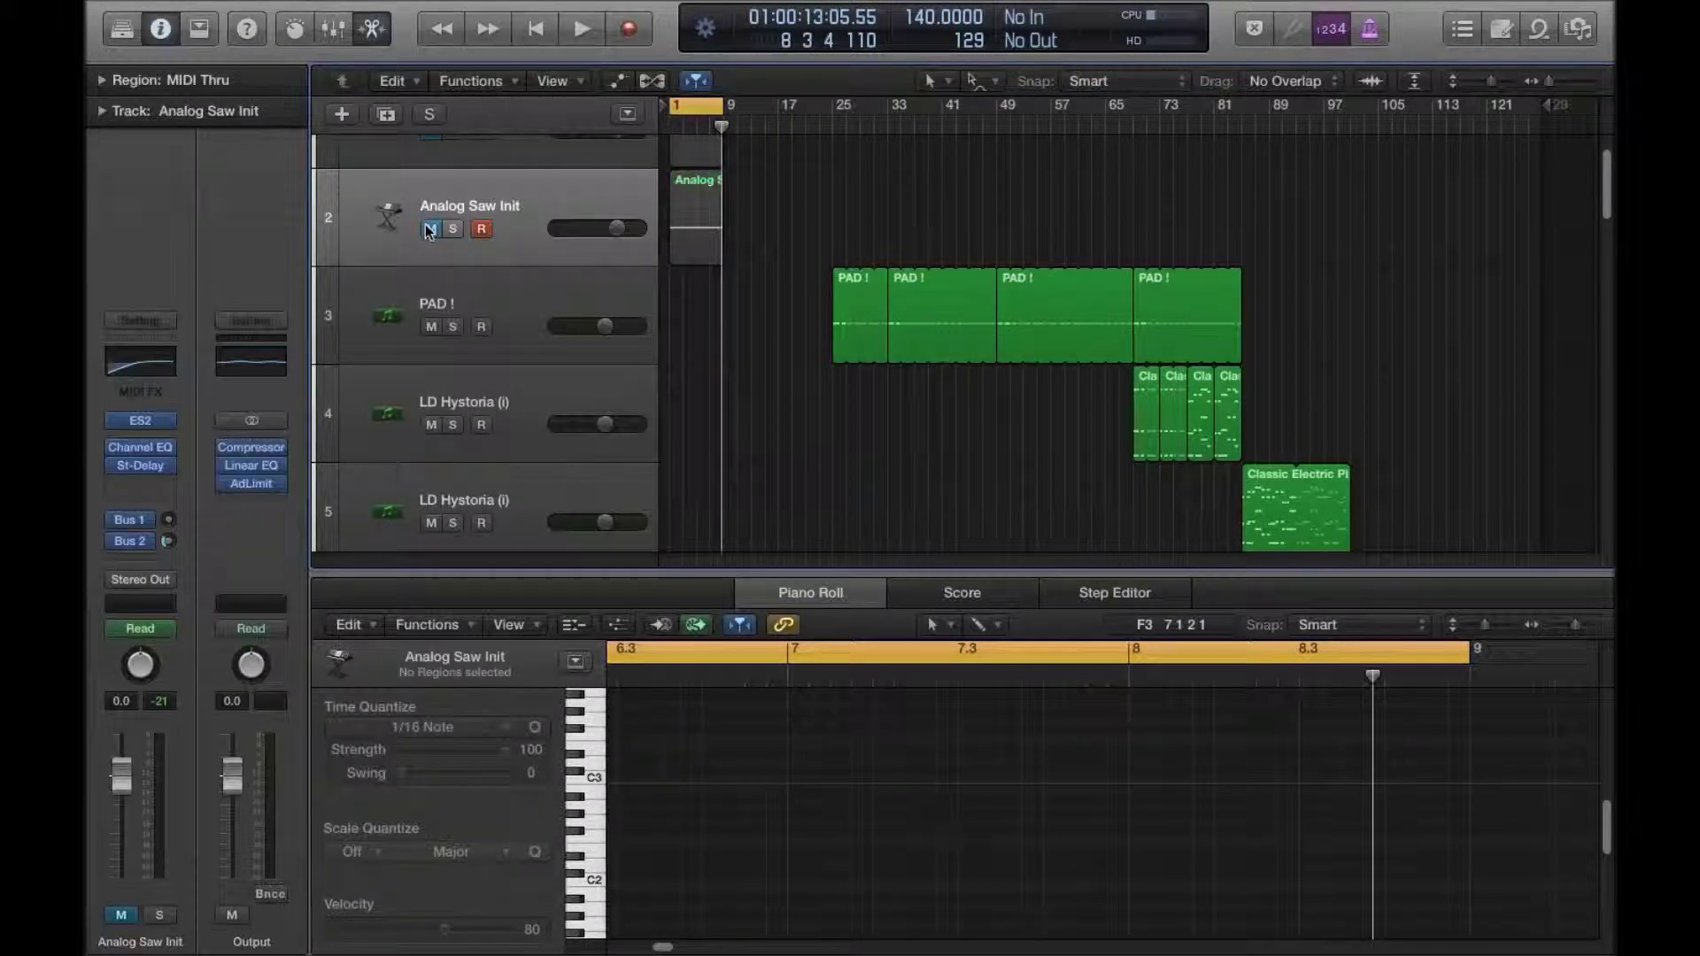
# Step: Play the arrangement from bar 31 to hear the Wet Sweep regions leading into the Sum 4 build-up
pyautogui.scroll(-10, 897, 395)
pyautogui.scroll(-8, 897, 395)
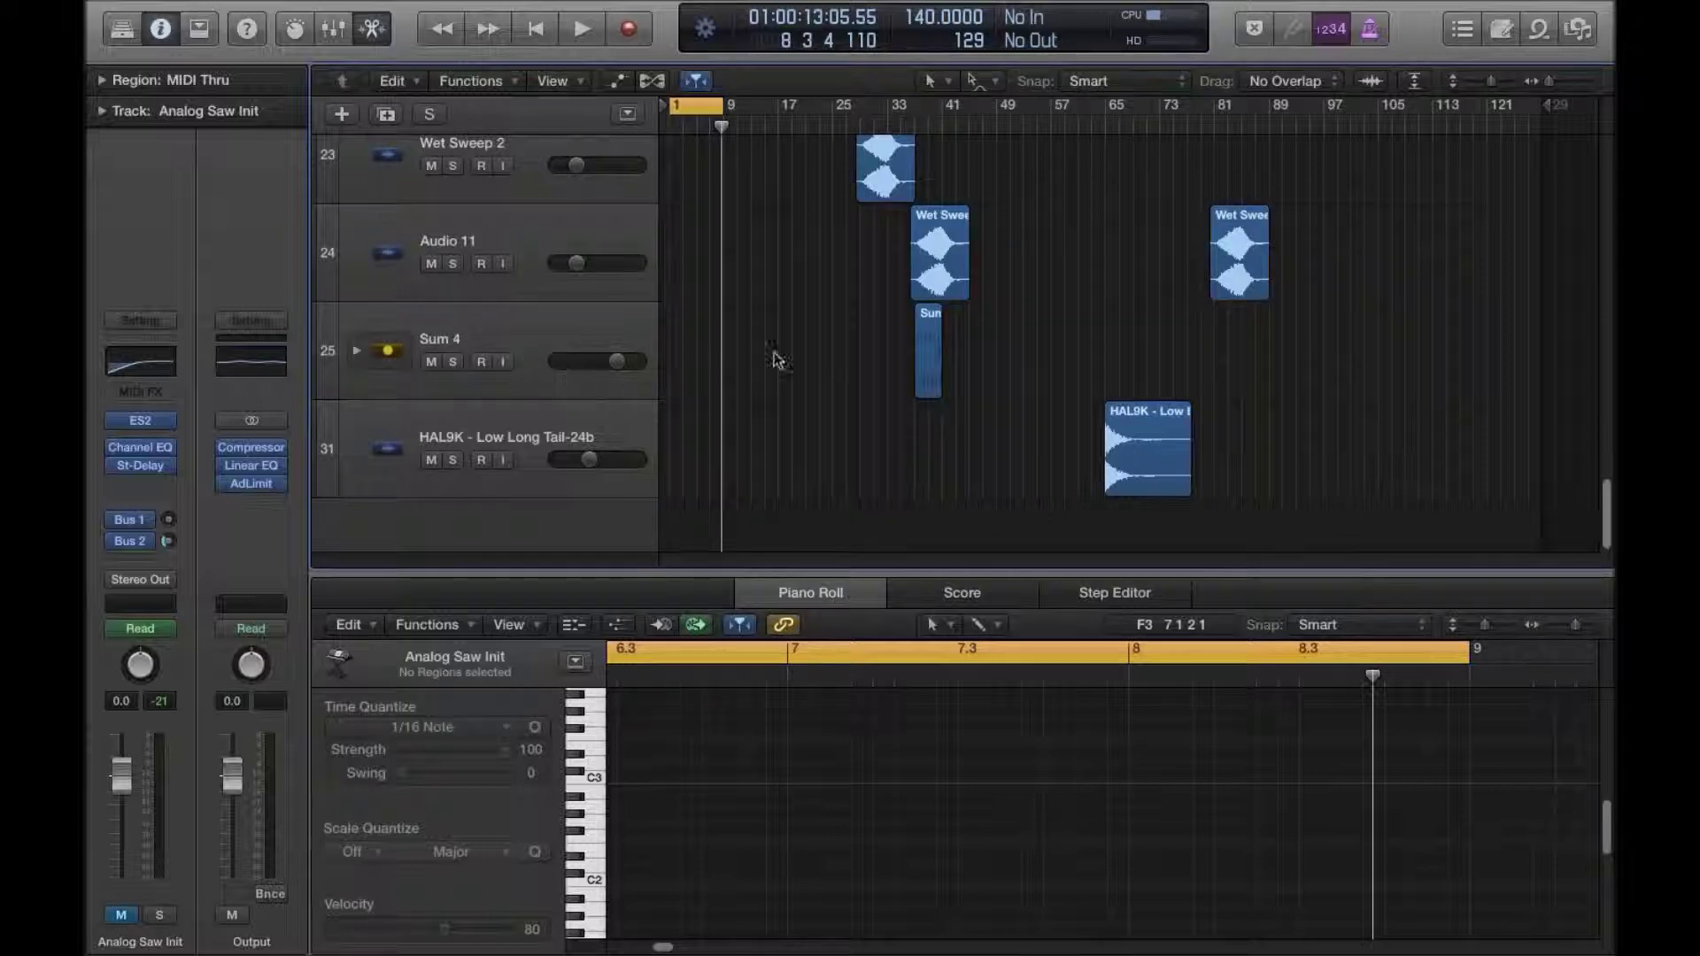
pyautogui.scroll(7, 880, 376)
pyautogui.scroll(-6, 881, 381)
pyautogui.scroll(-2, 896, 347)
pyautogui.click(874, 127)
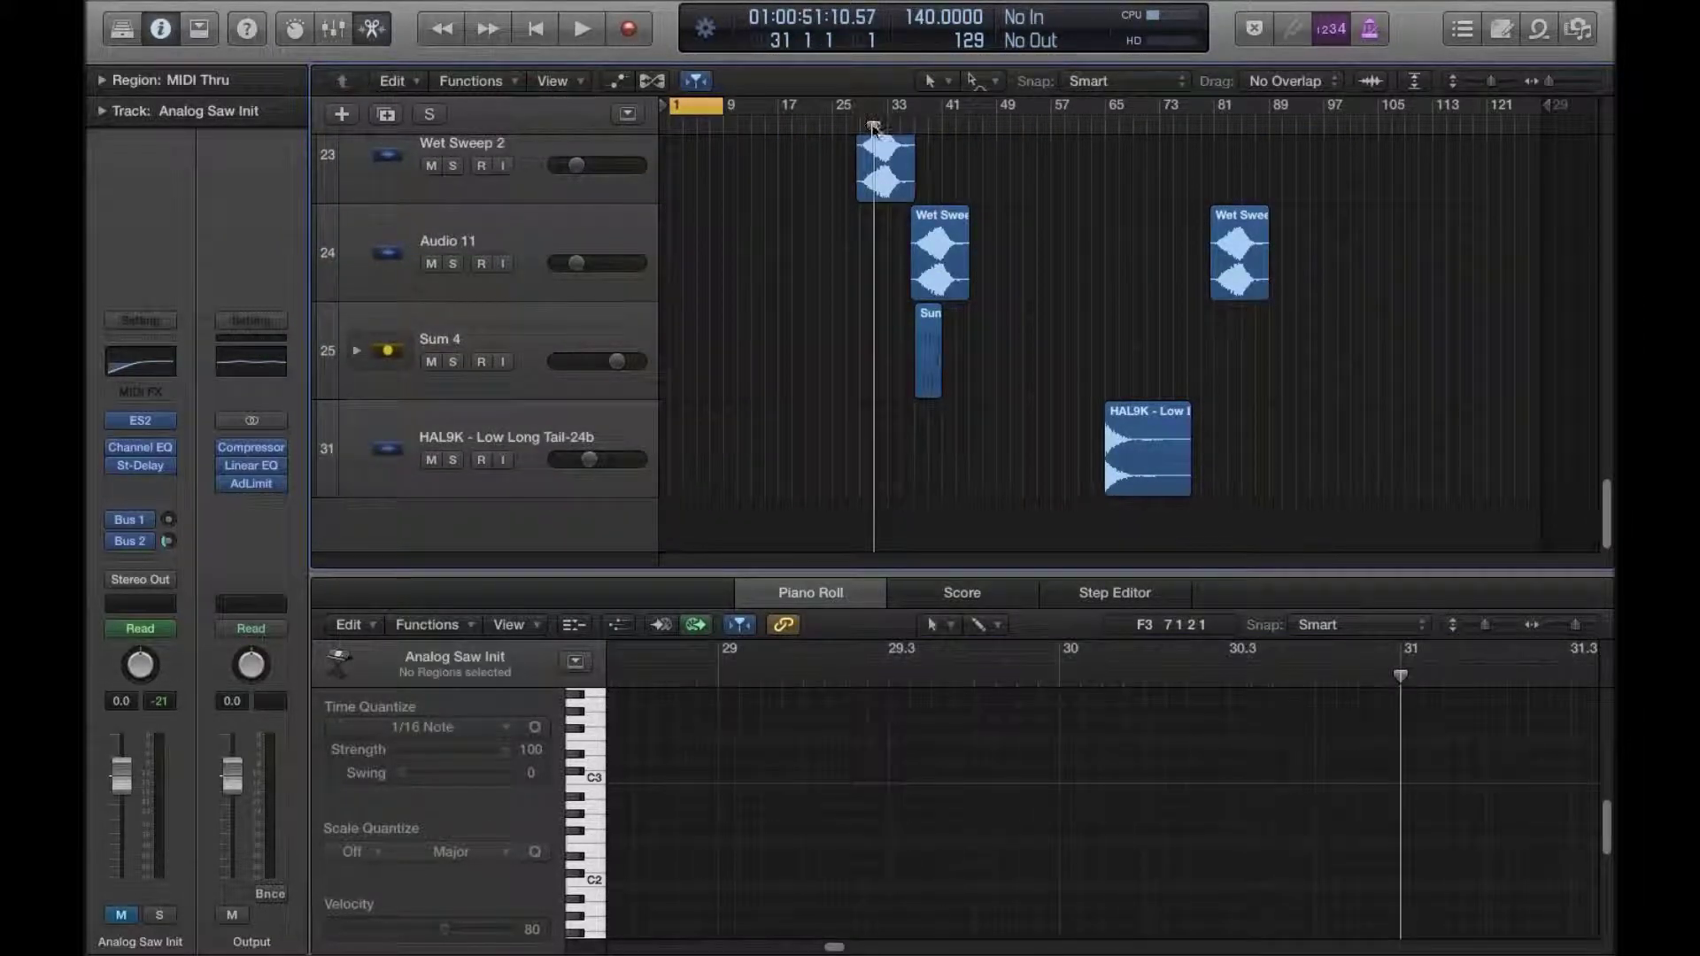
pyautogui.press('space')
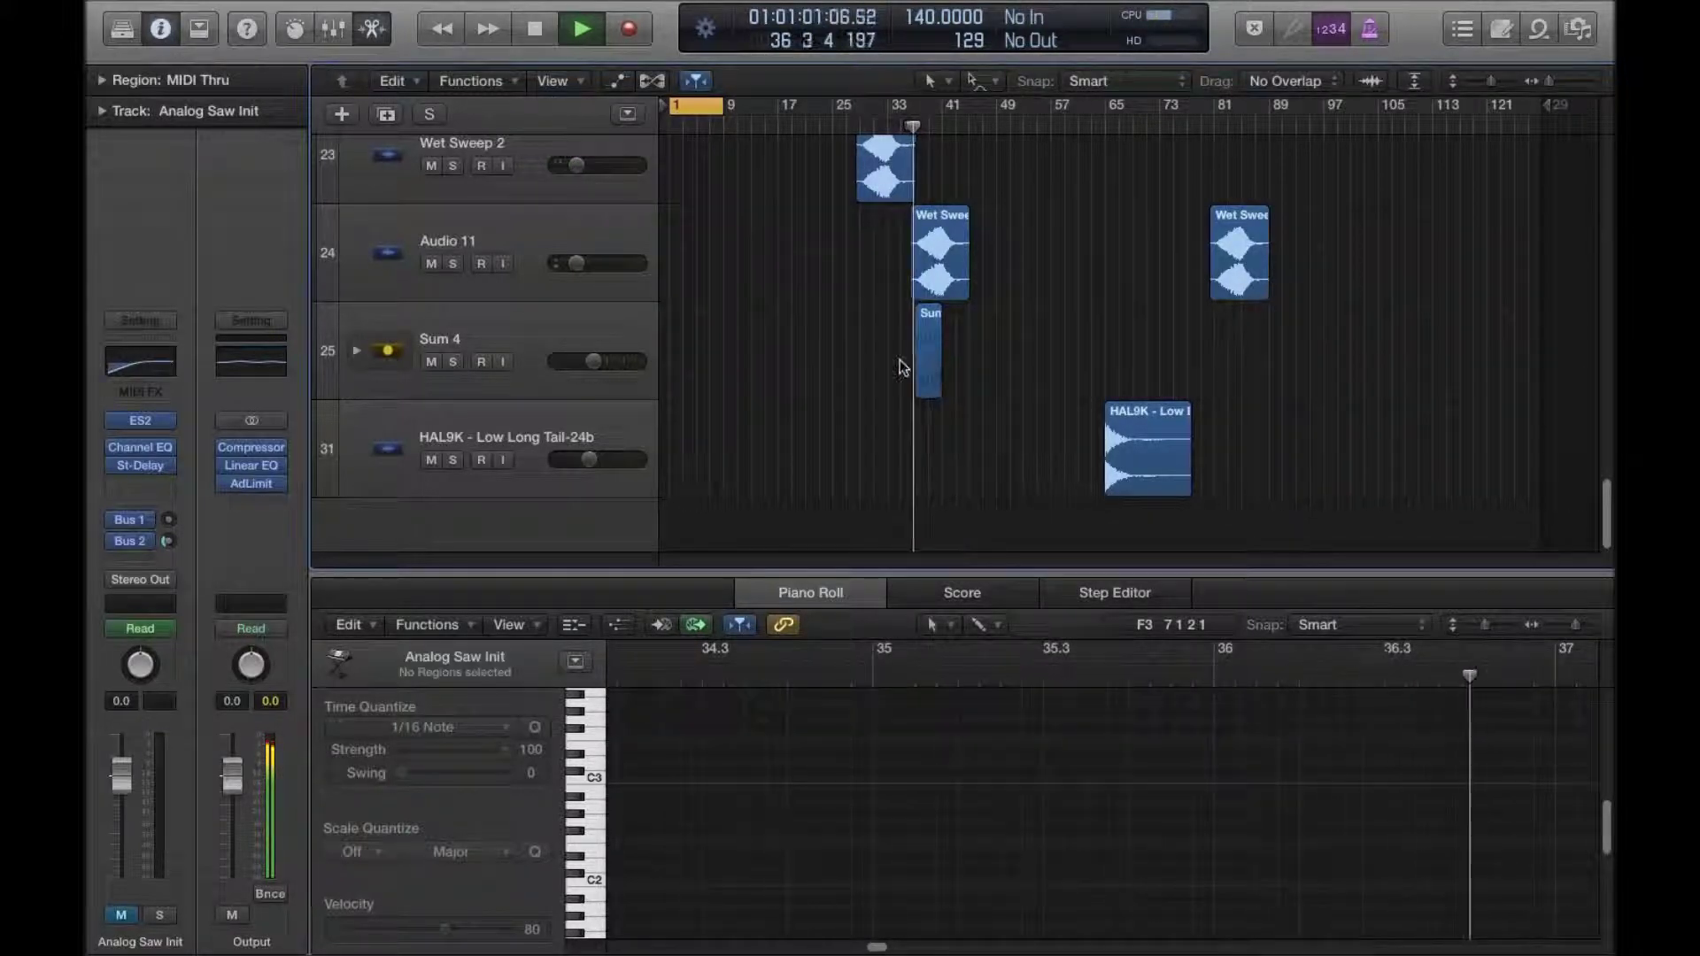
# Step: Solo the Sum 4 track stack and expand it to show its subtracks
pyautogui.click(454, 362)
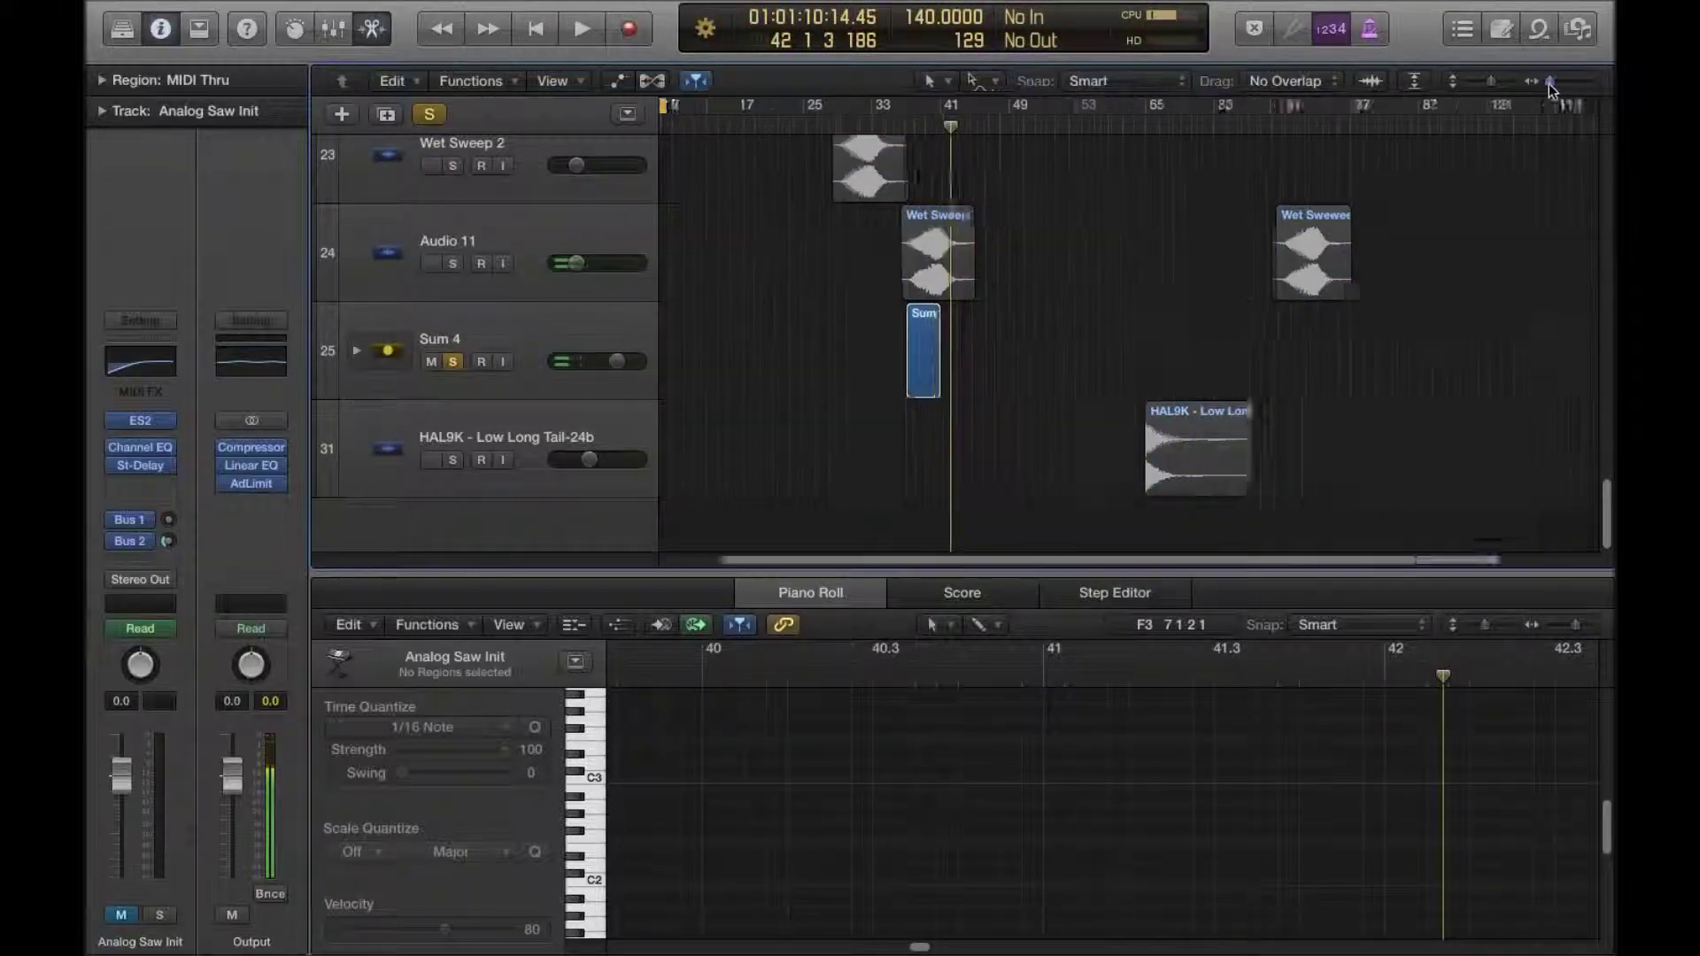
pyautogui.moveTo(1548, 80); pyautogui.dragTo(1560, 81)
pyautogui.click(356, 351)
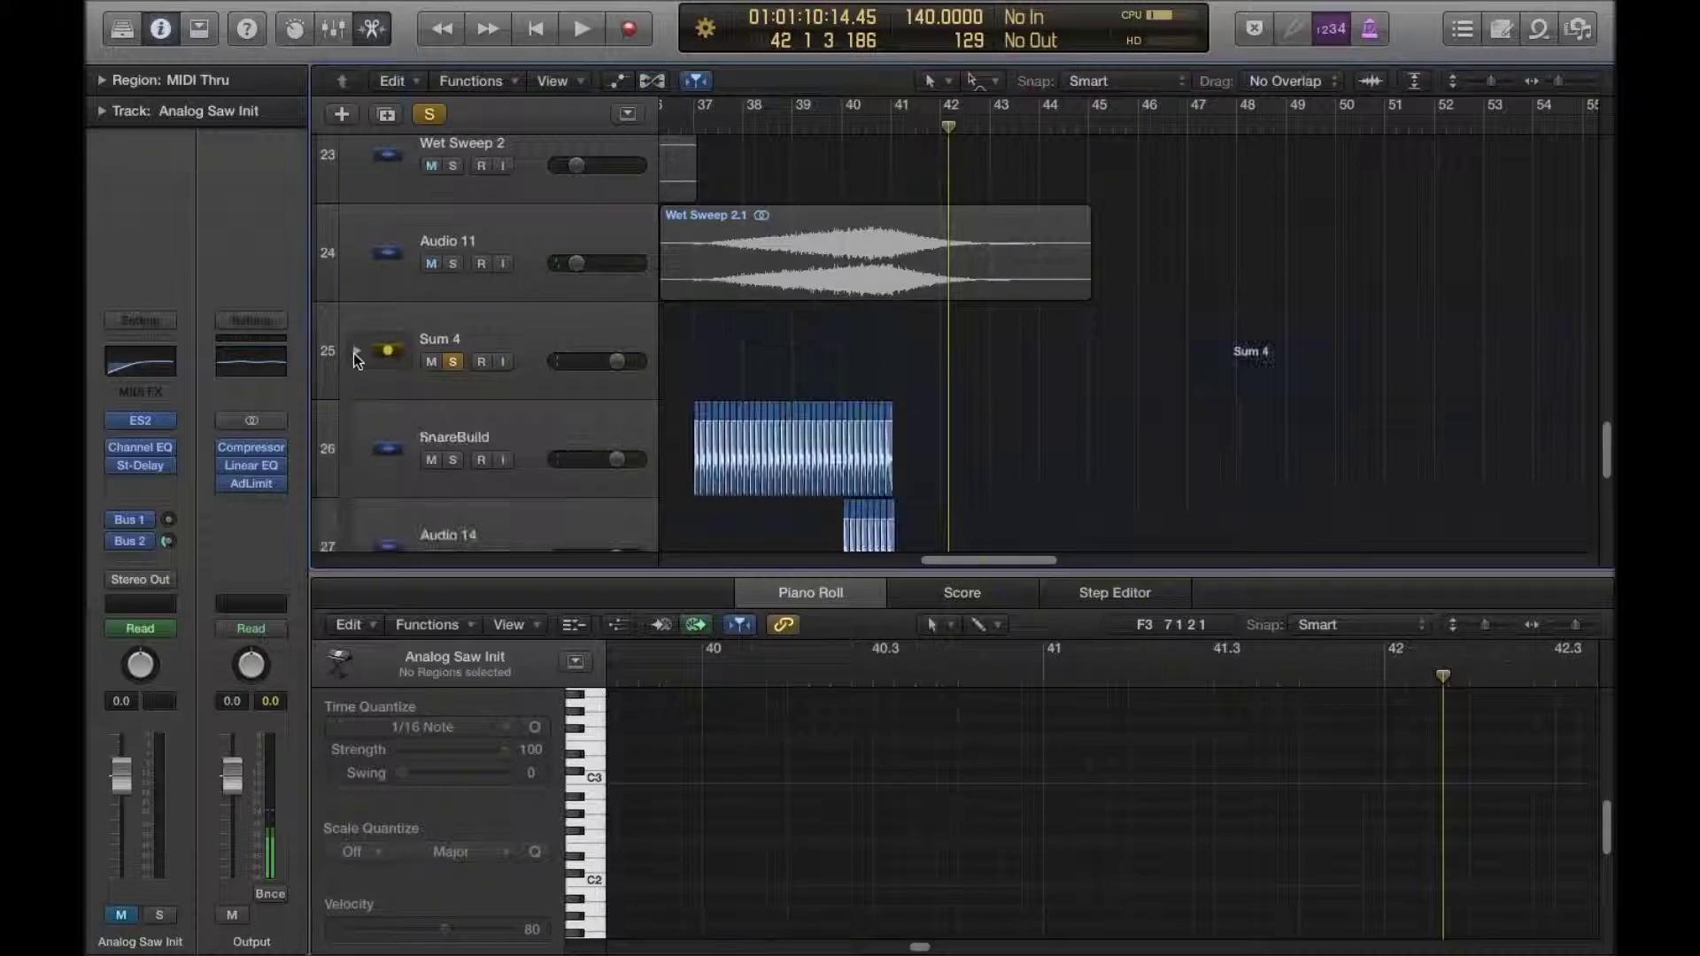
# Step: Examine the SnareBuild and layered audio regions inside Sum 4 and their position relative to the Wet Sweep
pyautogui.scroll(-5, 947, 405)
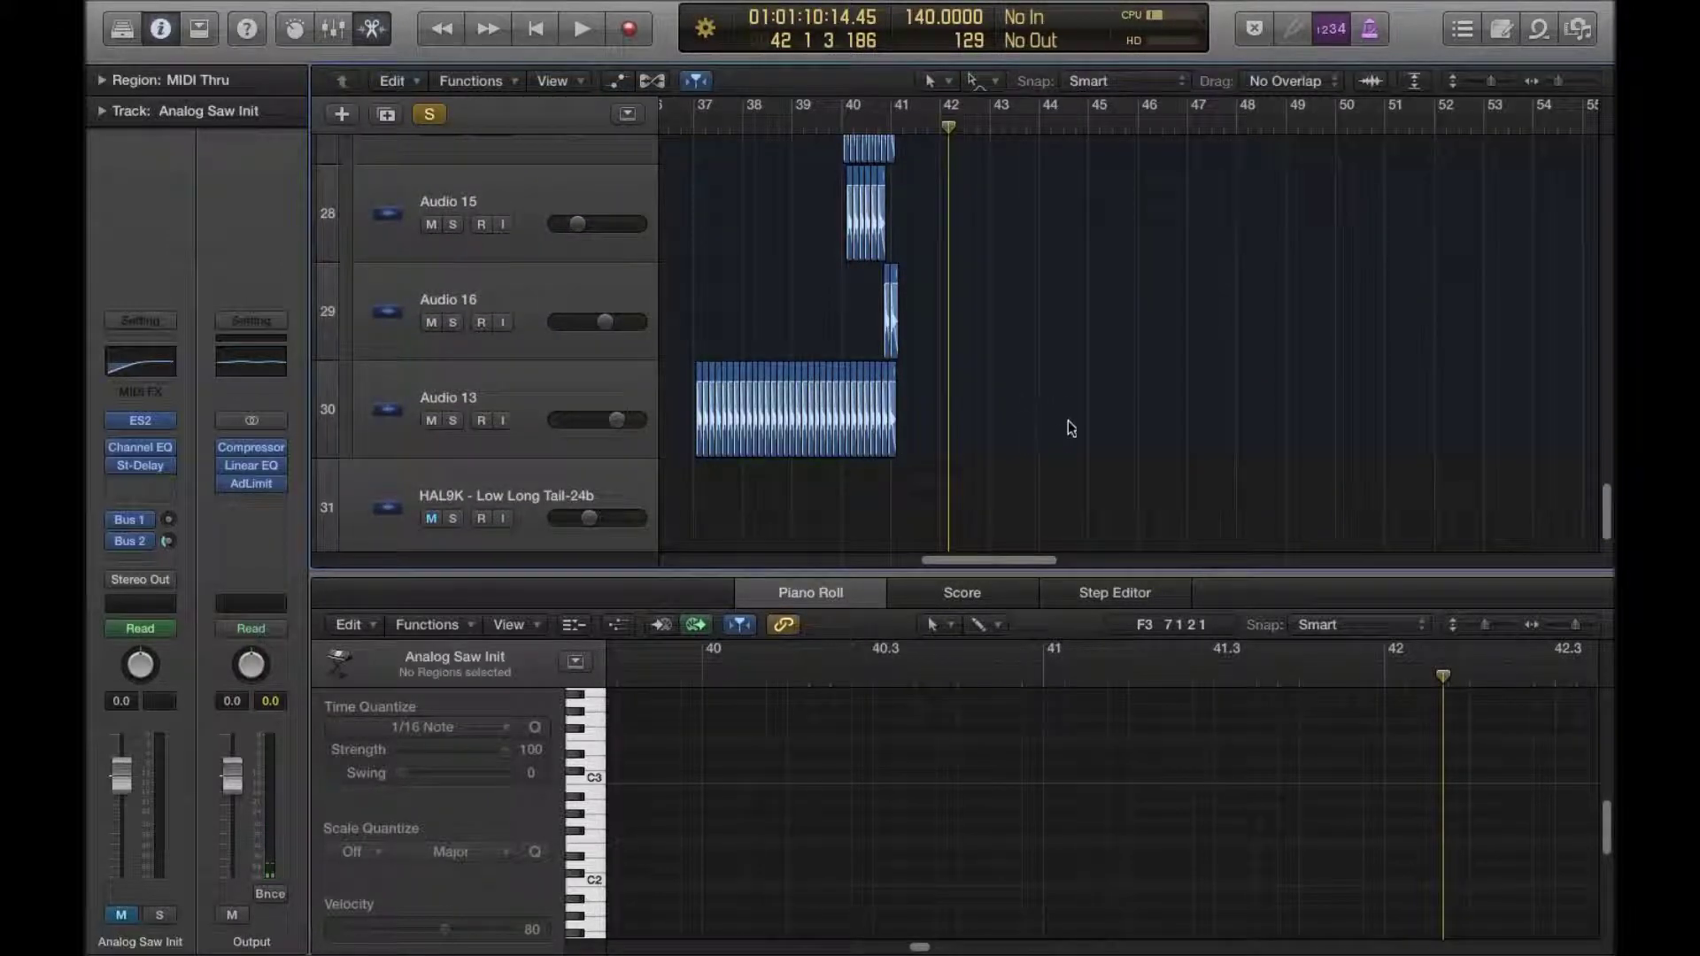
pyautogui.moveTo(1010, 560); pyautogui.dragTo(988, 558)
pyautogui.scroll(2, 989, 449)
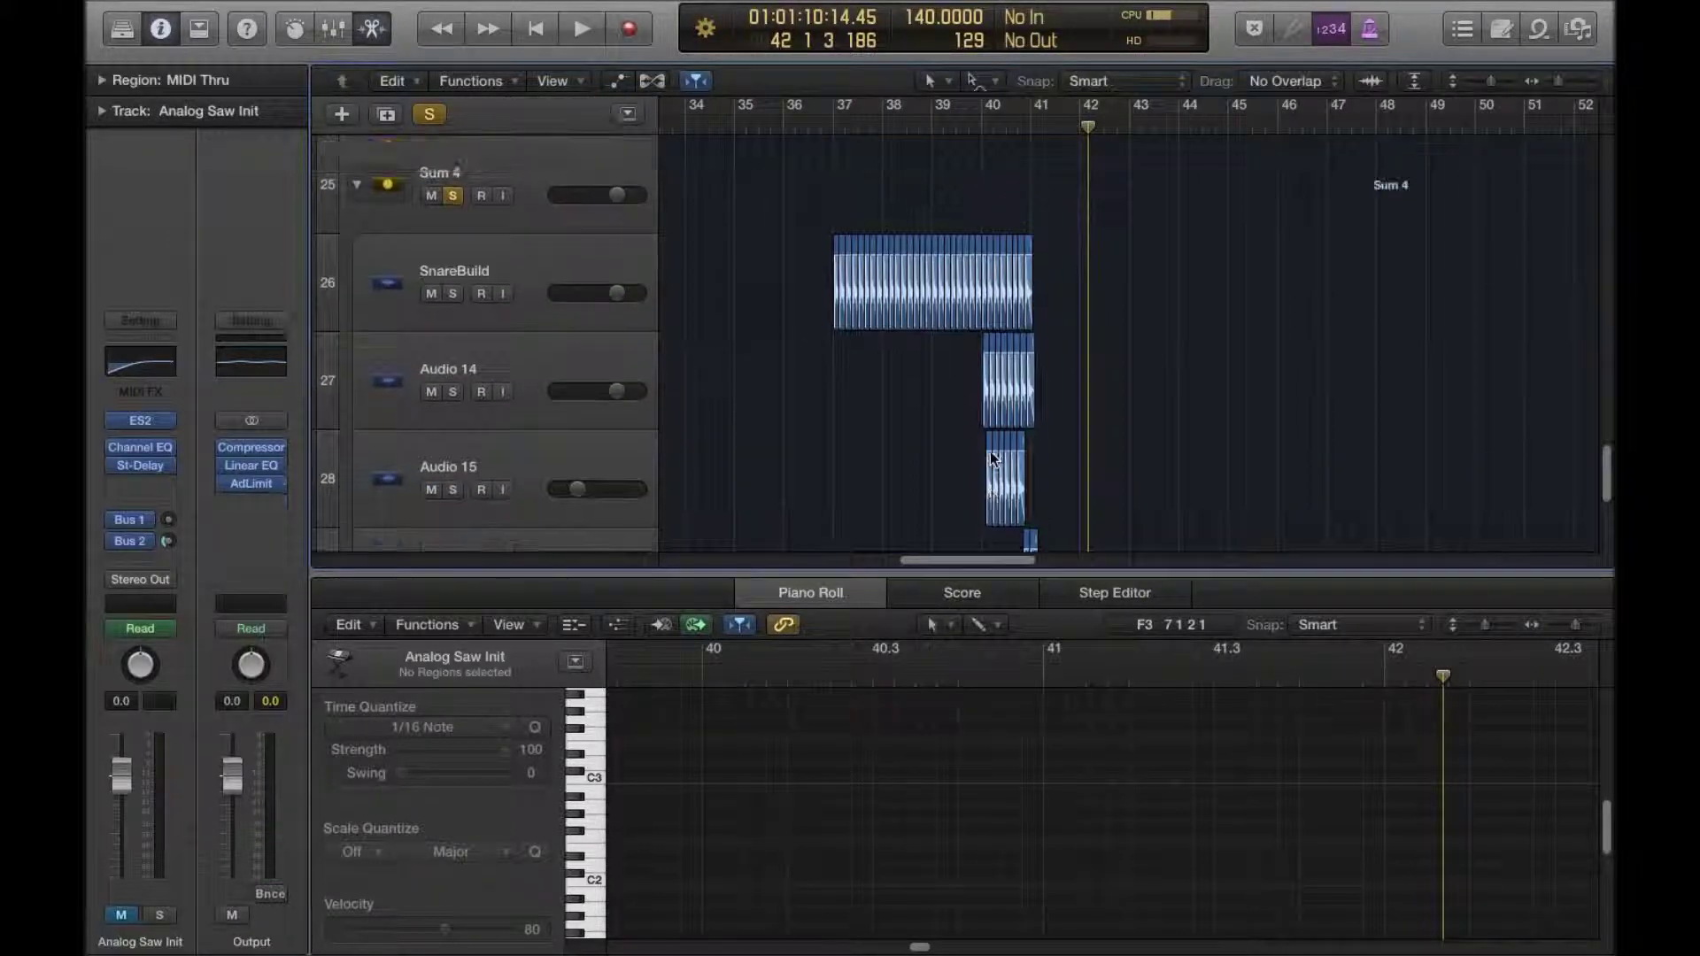
pyautogui.scroll(-3, 989, 450)
pyautogui.scroll(3, 990, 450)
pyautogui.scroll(2, 995, 447)
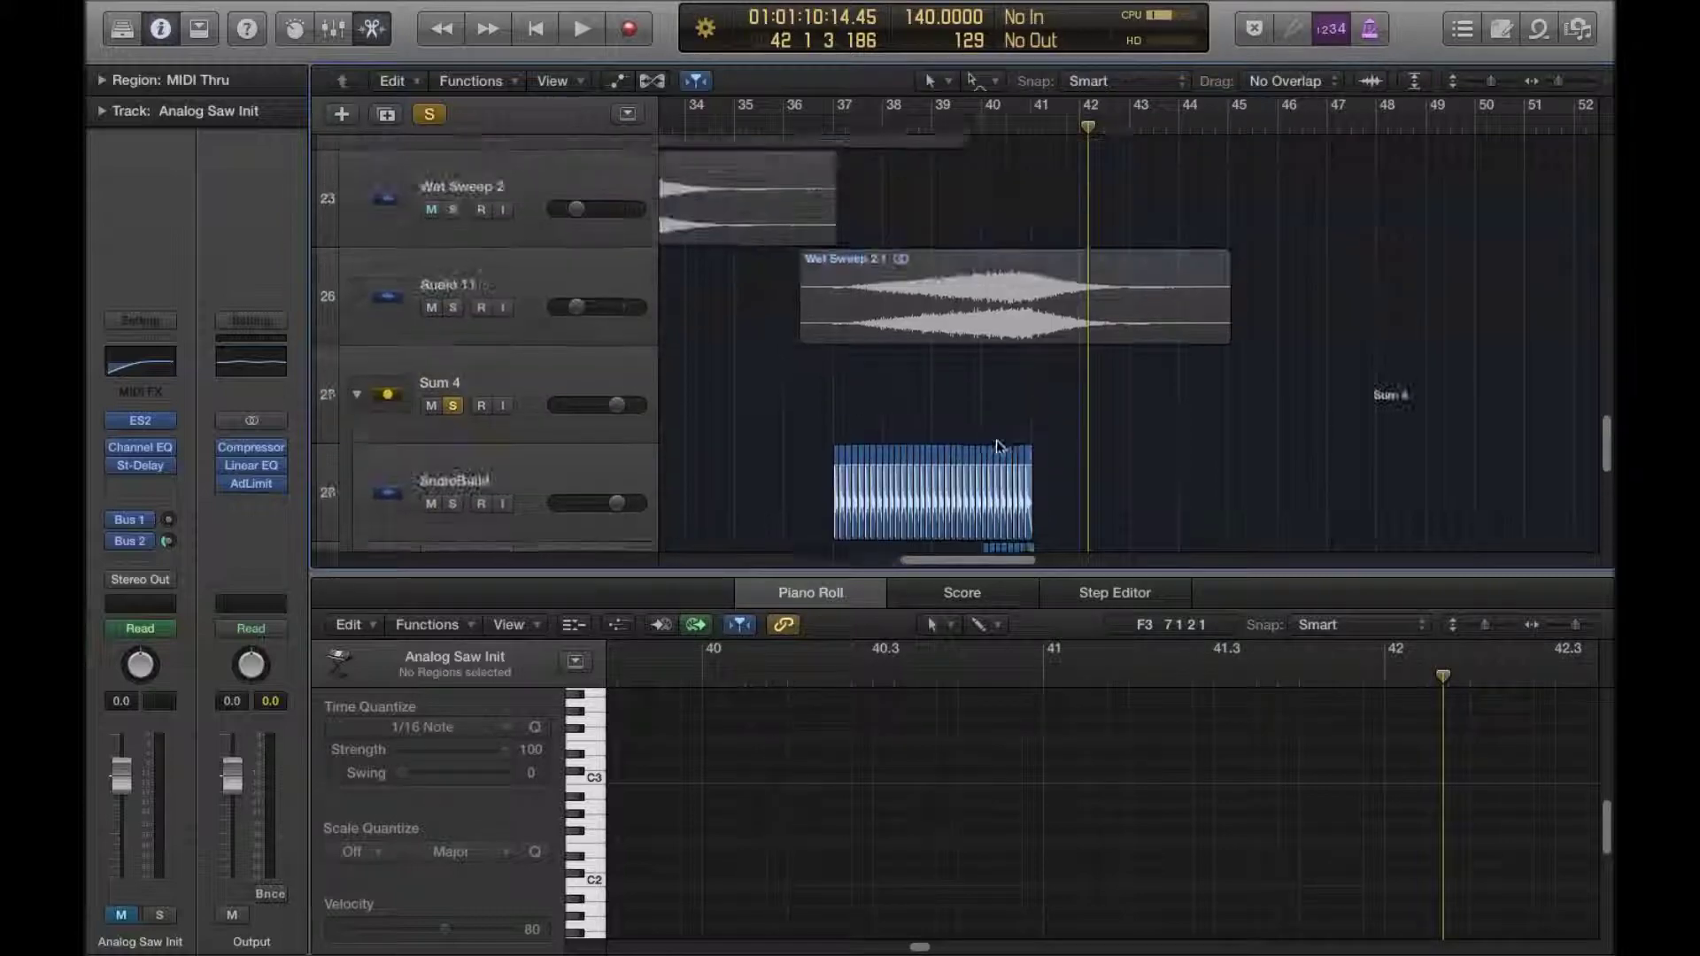
pyautogui.scroll(-3, 974, 380)
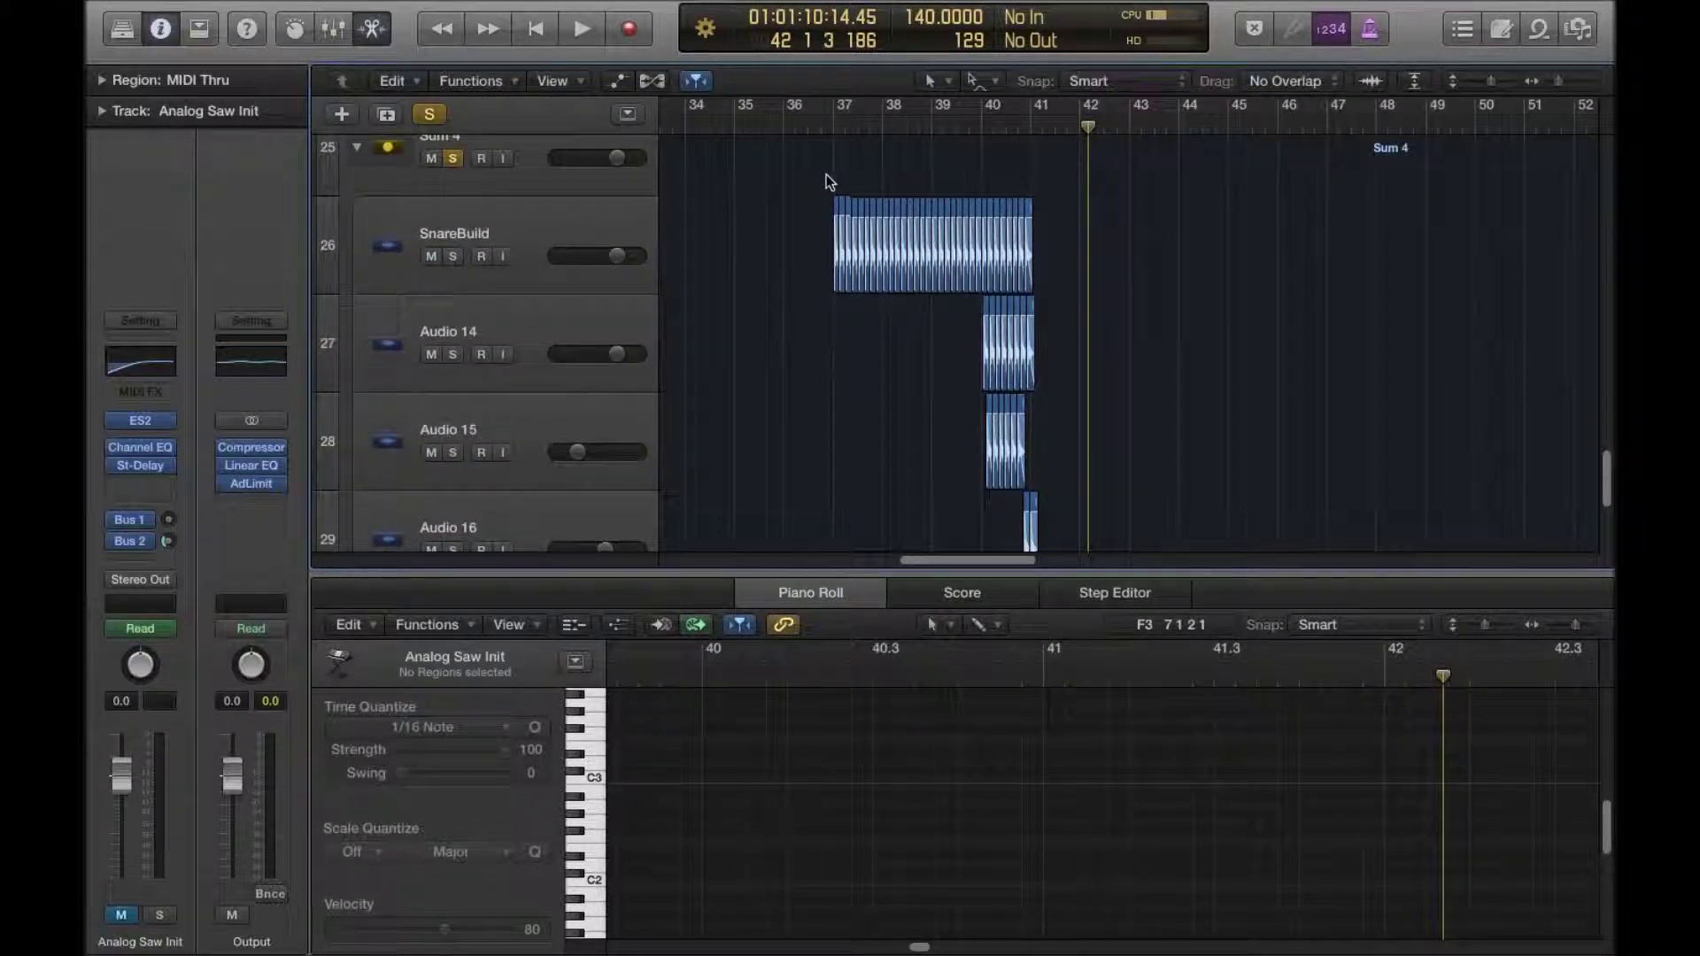
pyautogui.scroll(2, 879, 203)
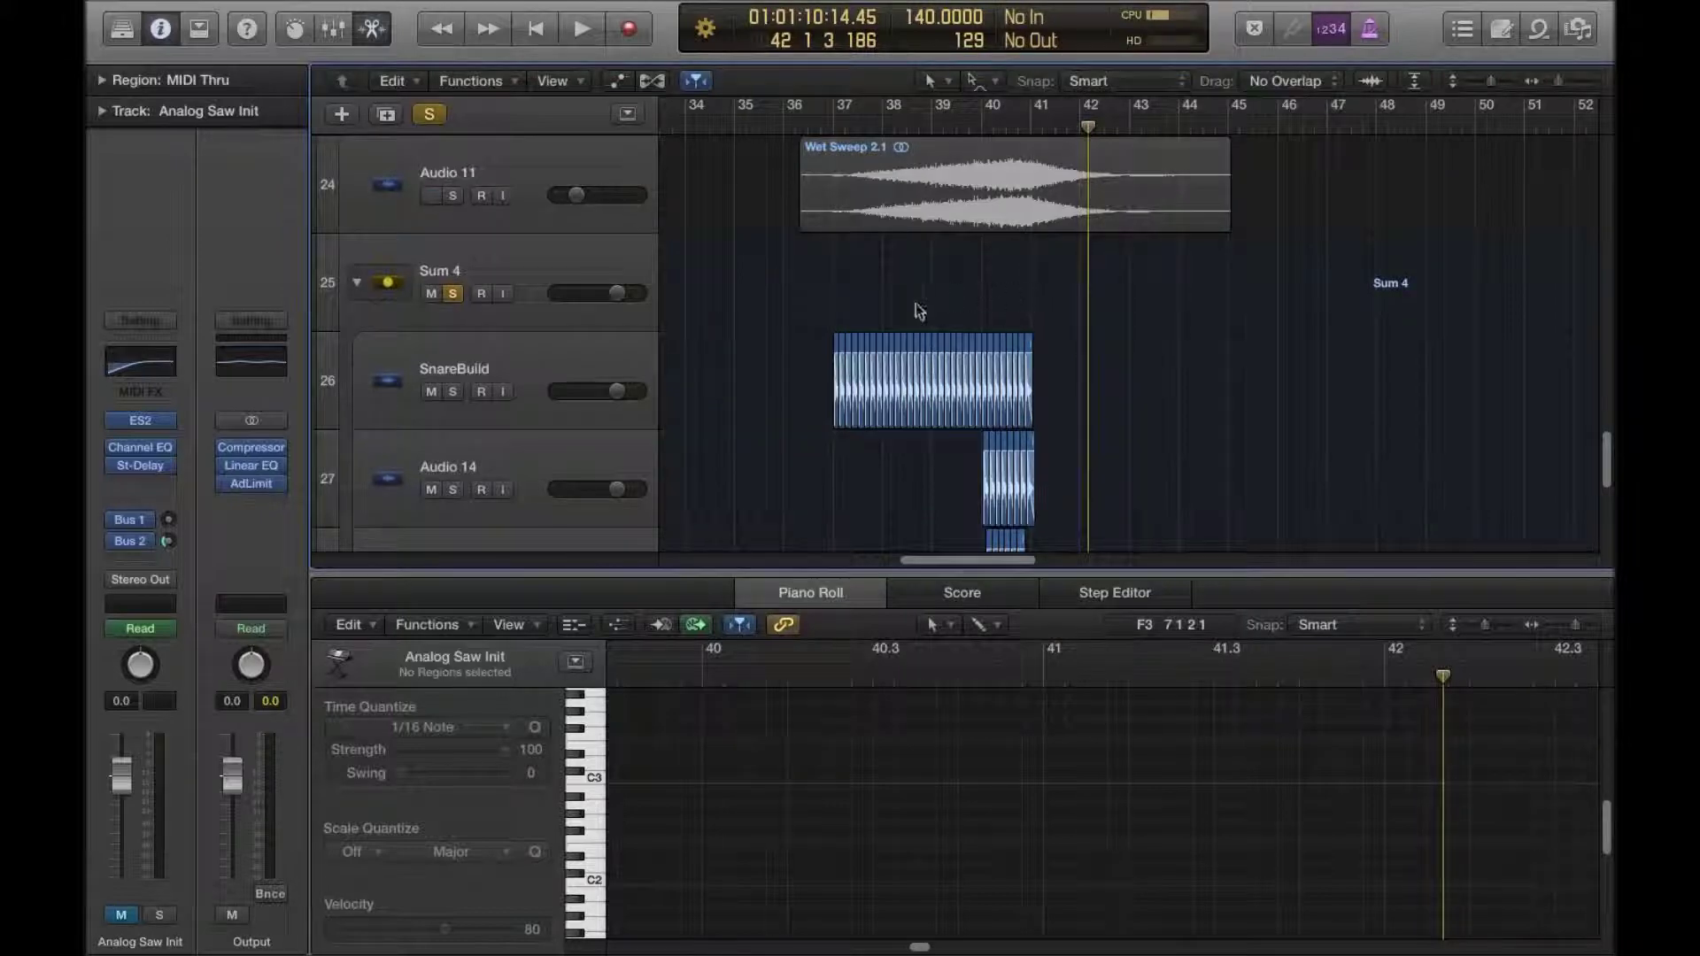
# Step: Show Sum 4's volume automation curve over the snare build-up, and hide the automation lanes again
pyautogui.press('a')
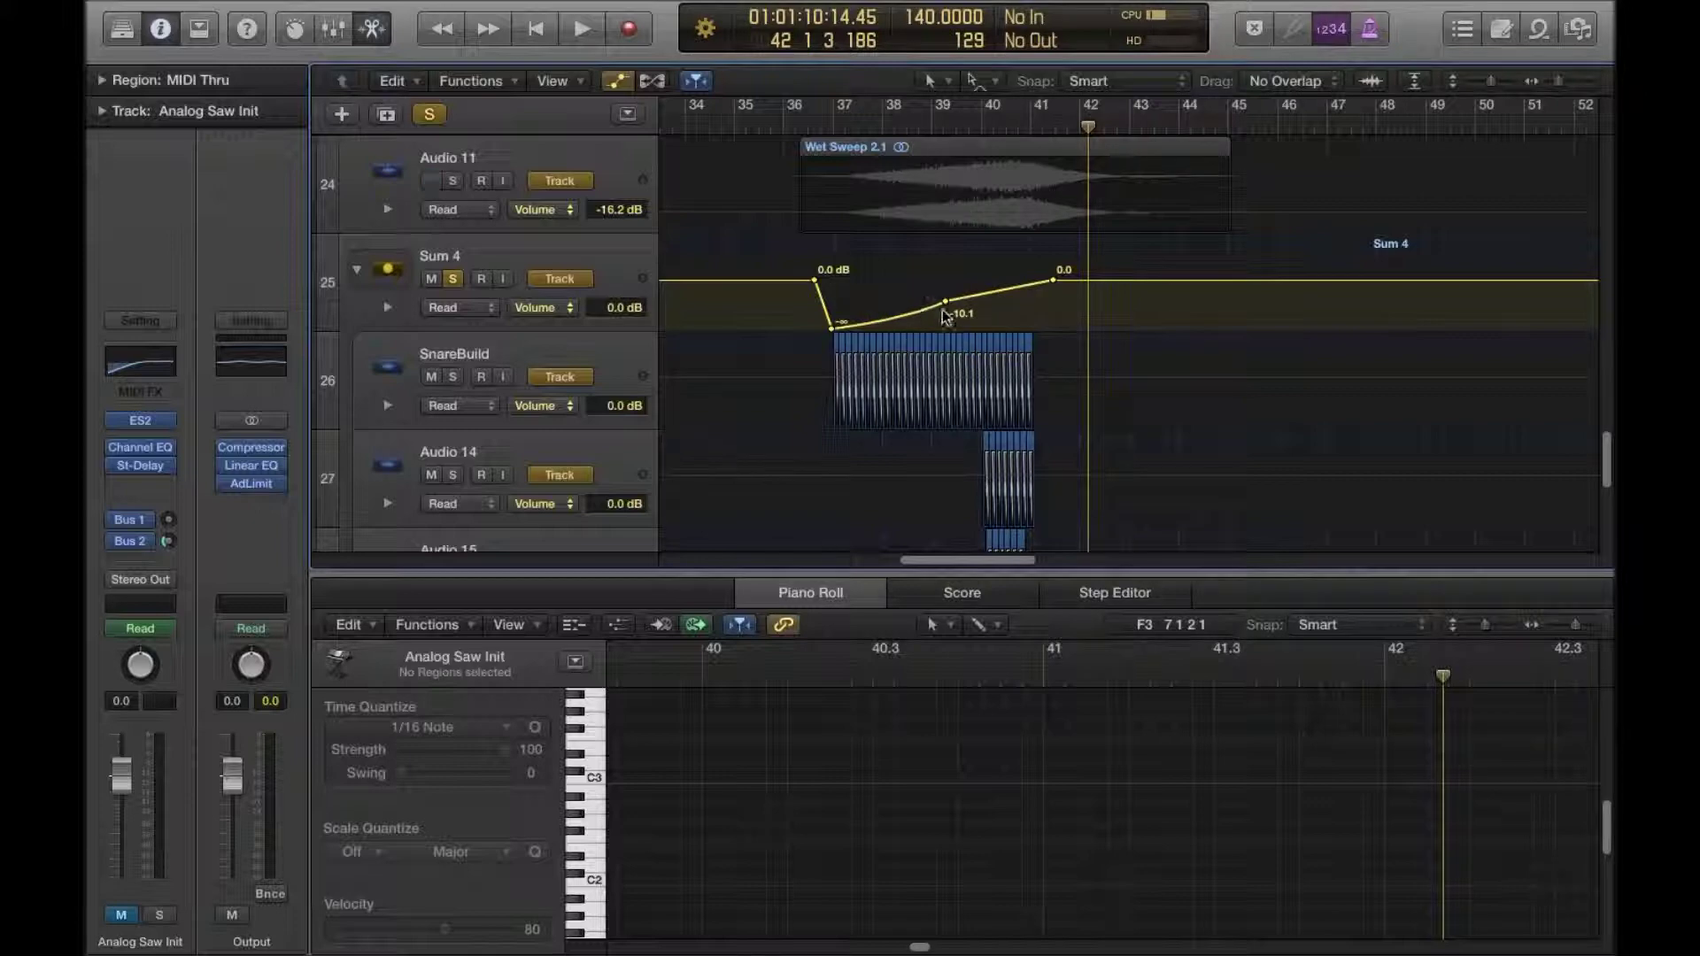
pyautogui.press('a')
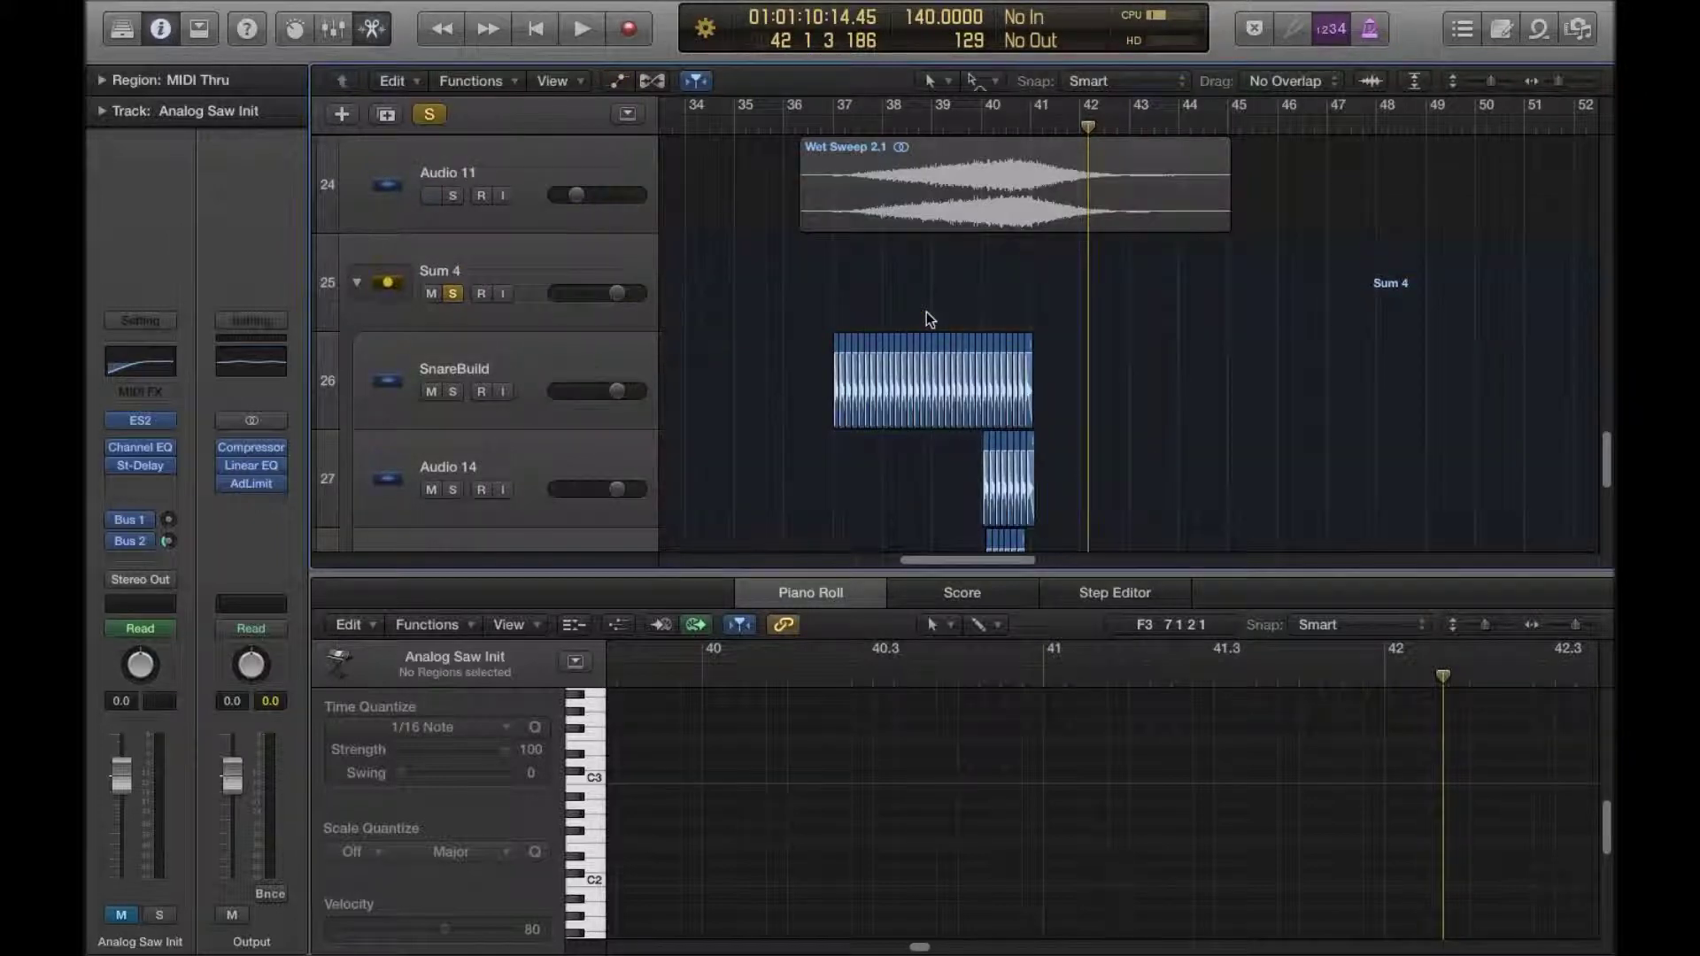
# Step: Solo the SnareBuild subtrack and play the build-up from bar 37
pyautogui.scroll(-3, 921, 306)
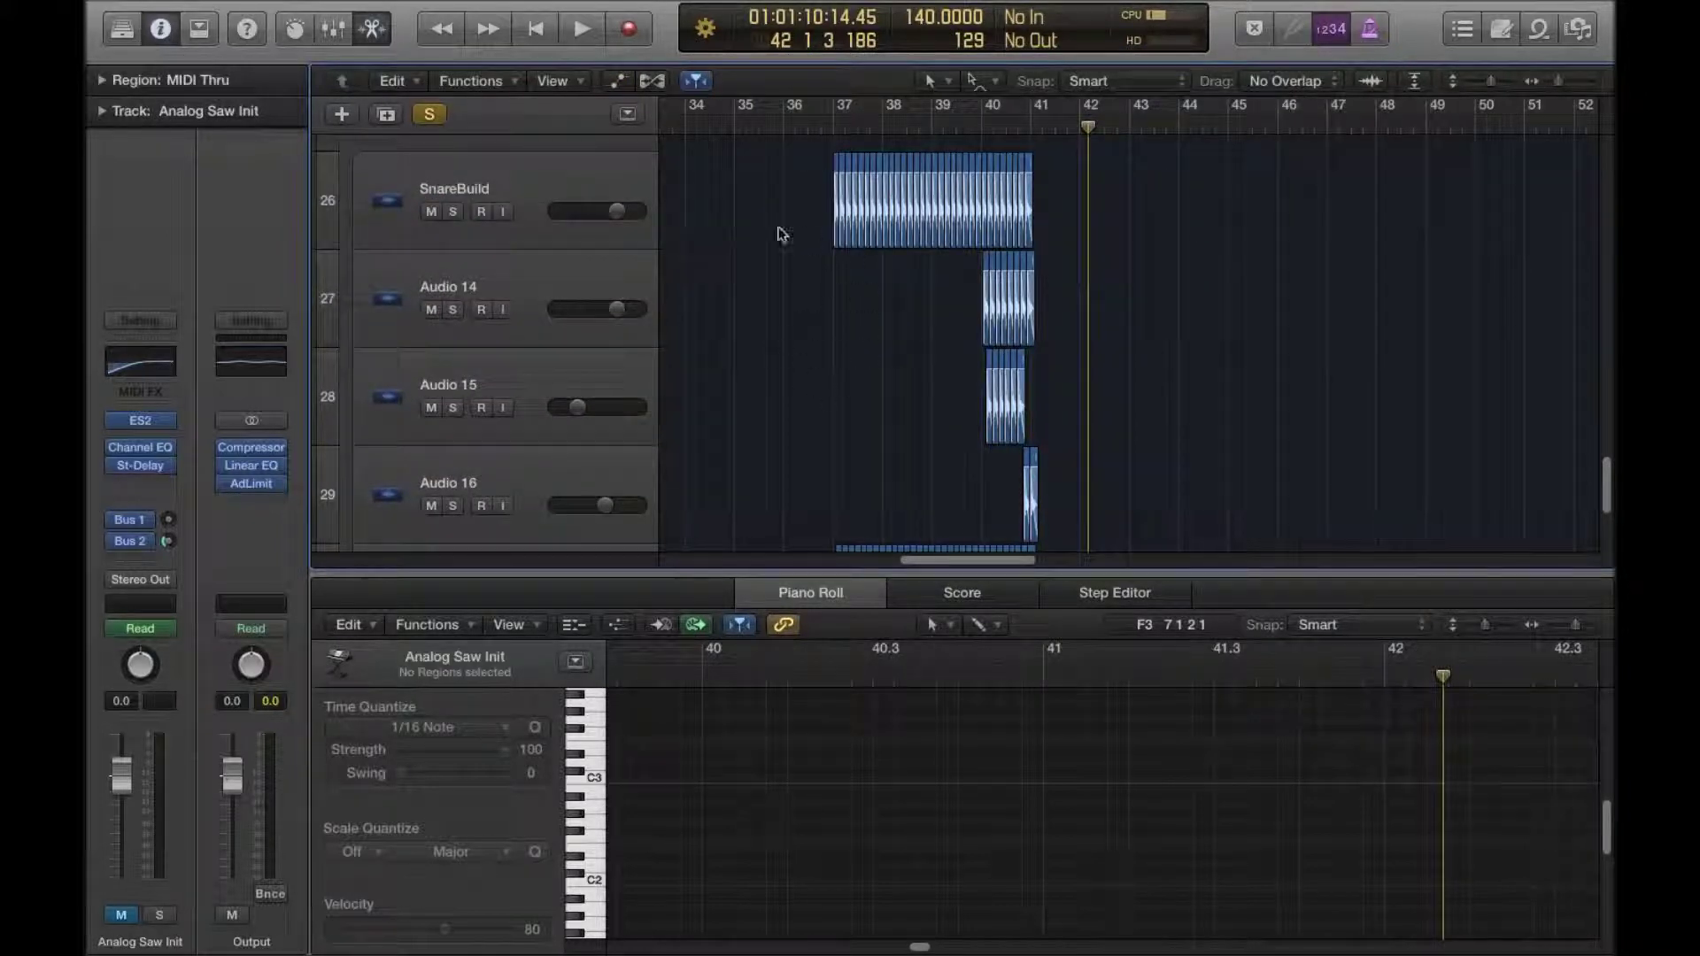
pyautogui.click(453, 211)
pyautogui.doubleClick(822, 129)
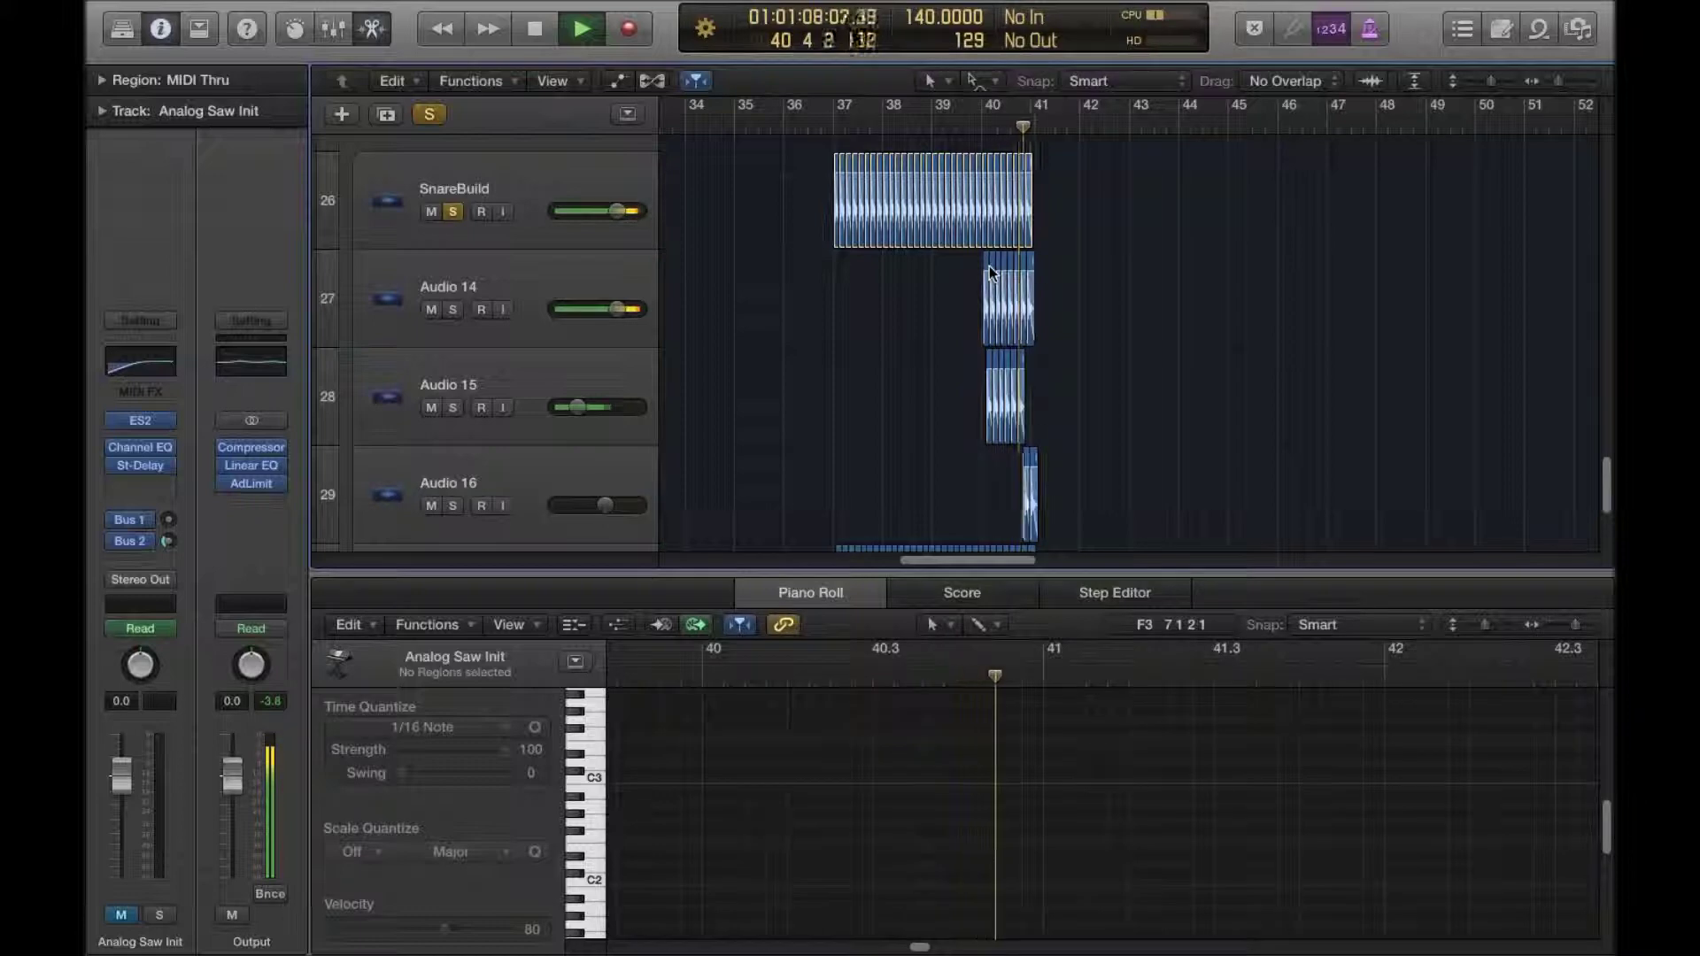
pyautogui.press('space')
# Step: Unsolo the Sum 4 stack and play SnareBuild on its own from bar 40 and again from bar 39
pyautogui.scroll(3, 861, 284)
pyautogui.click(455, 214)
pyautogui.scroll(-3, 1054, 284)
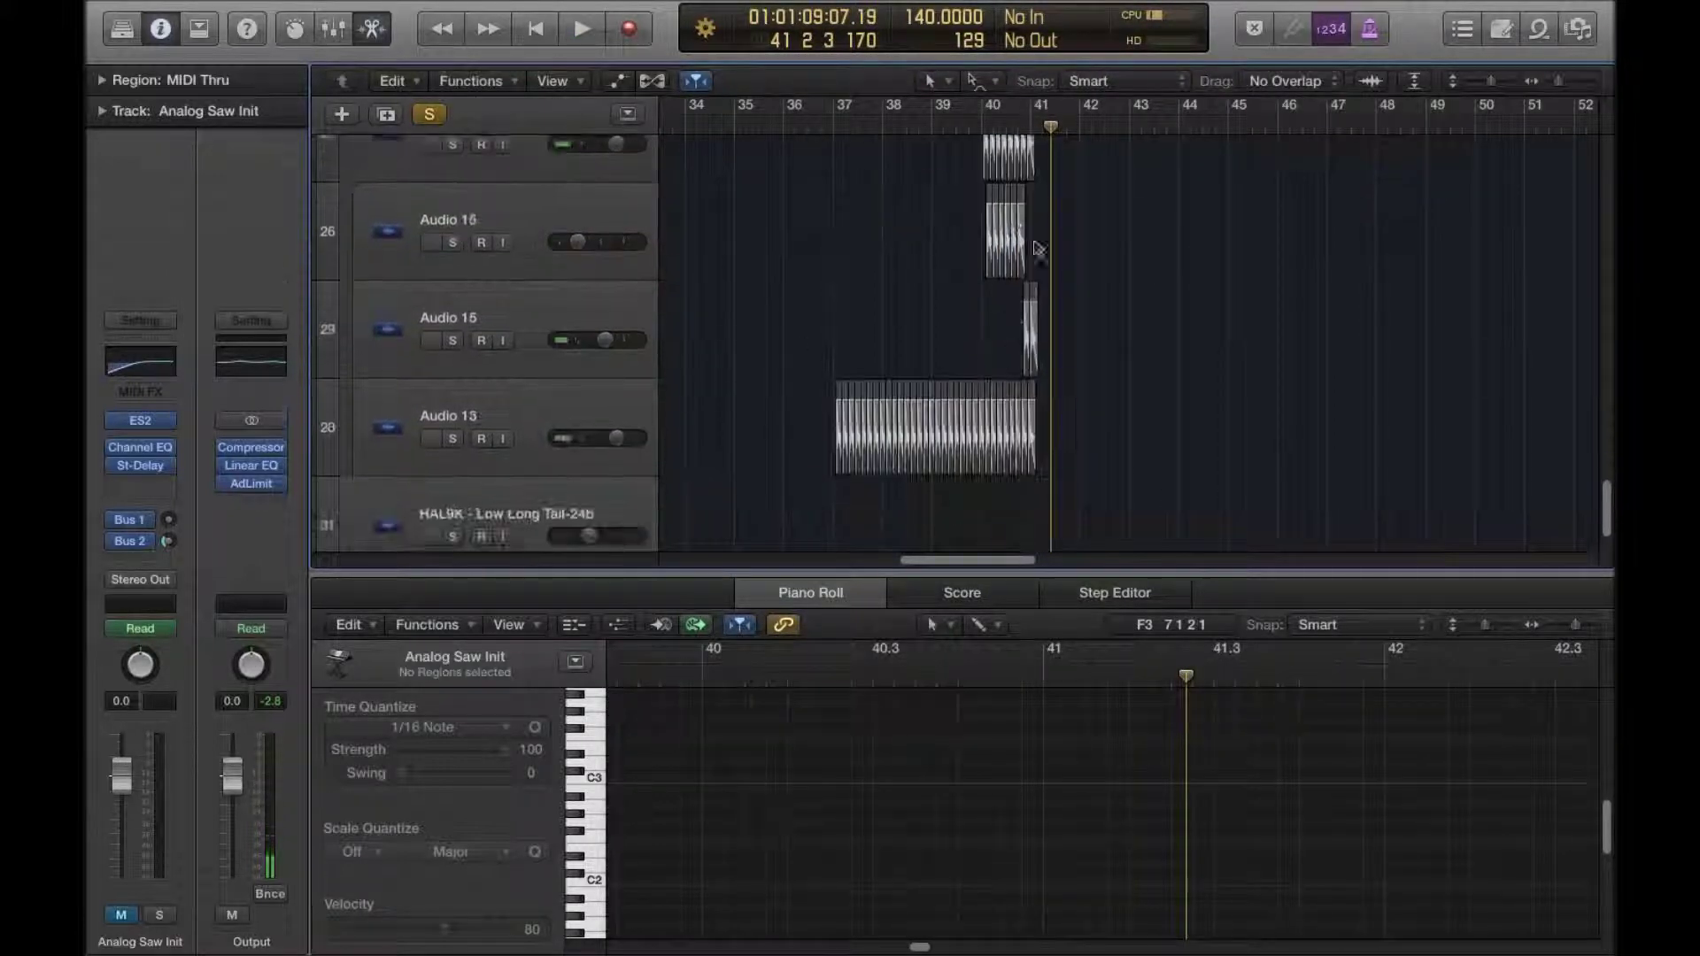
pyautogui.scroll(2, 1076, 283)
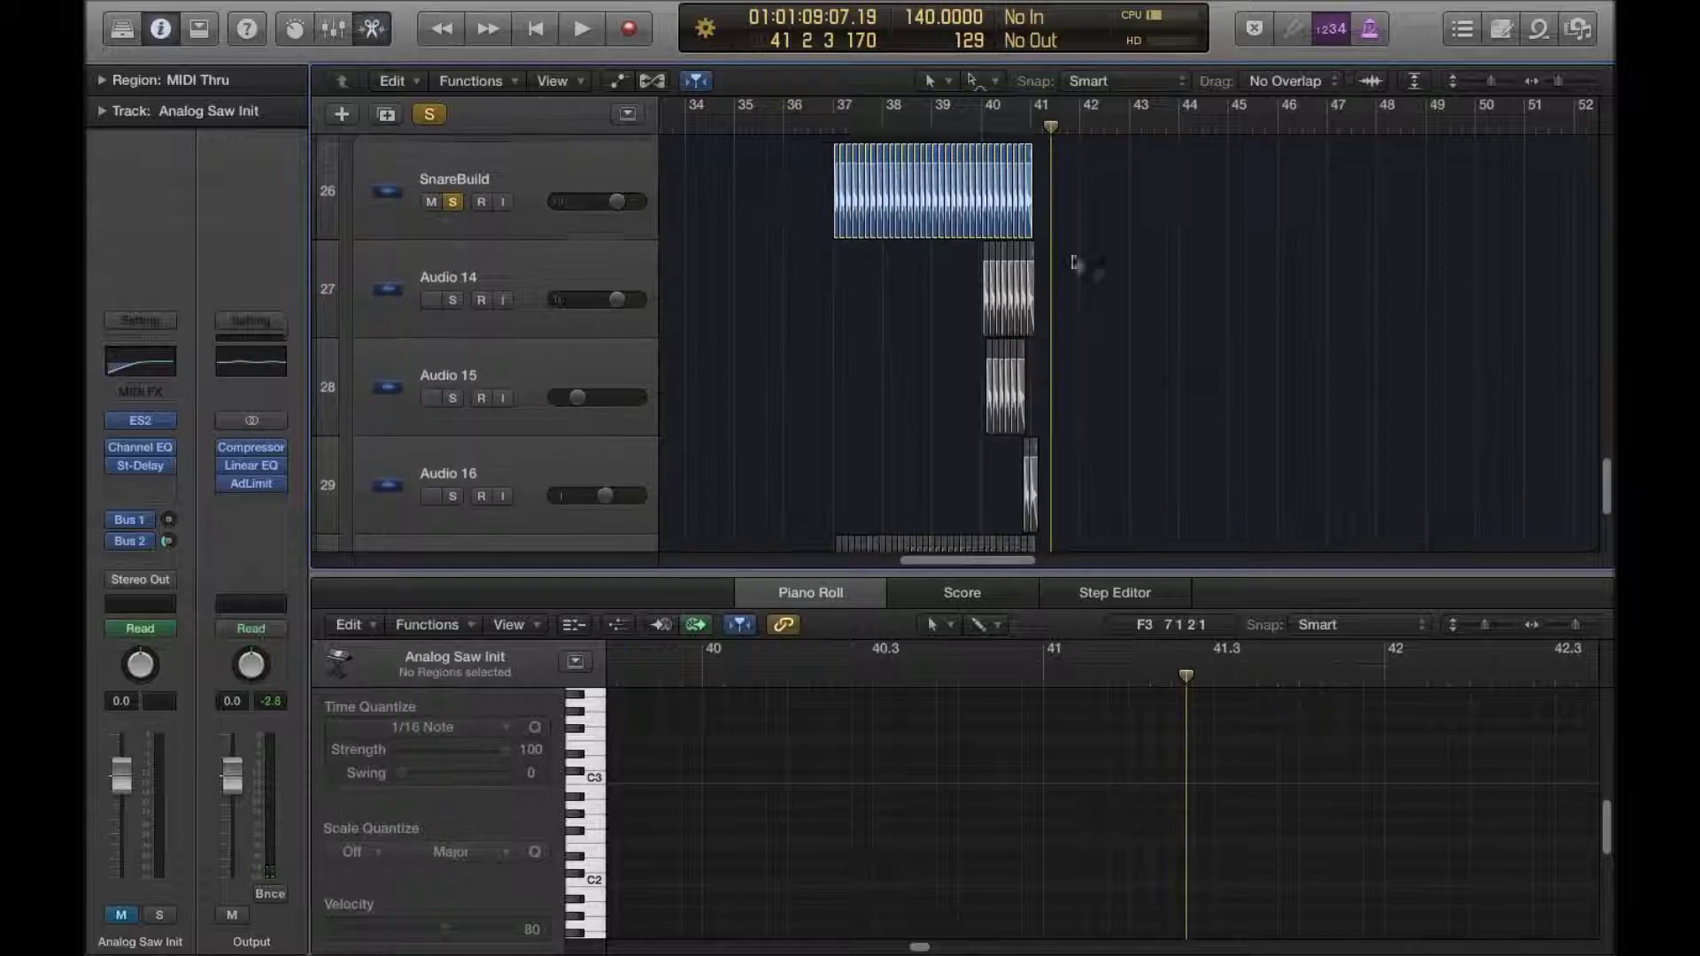
pyautogui.click(980, 128)
pyautogui.press('space')
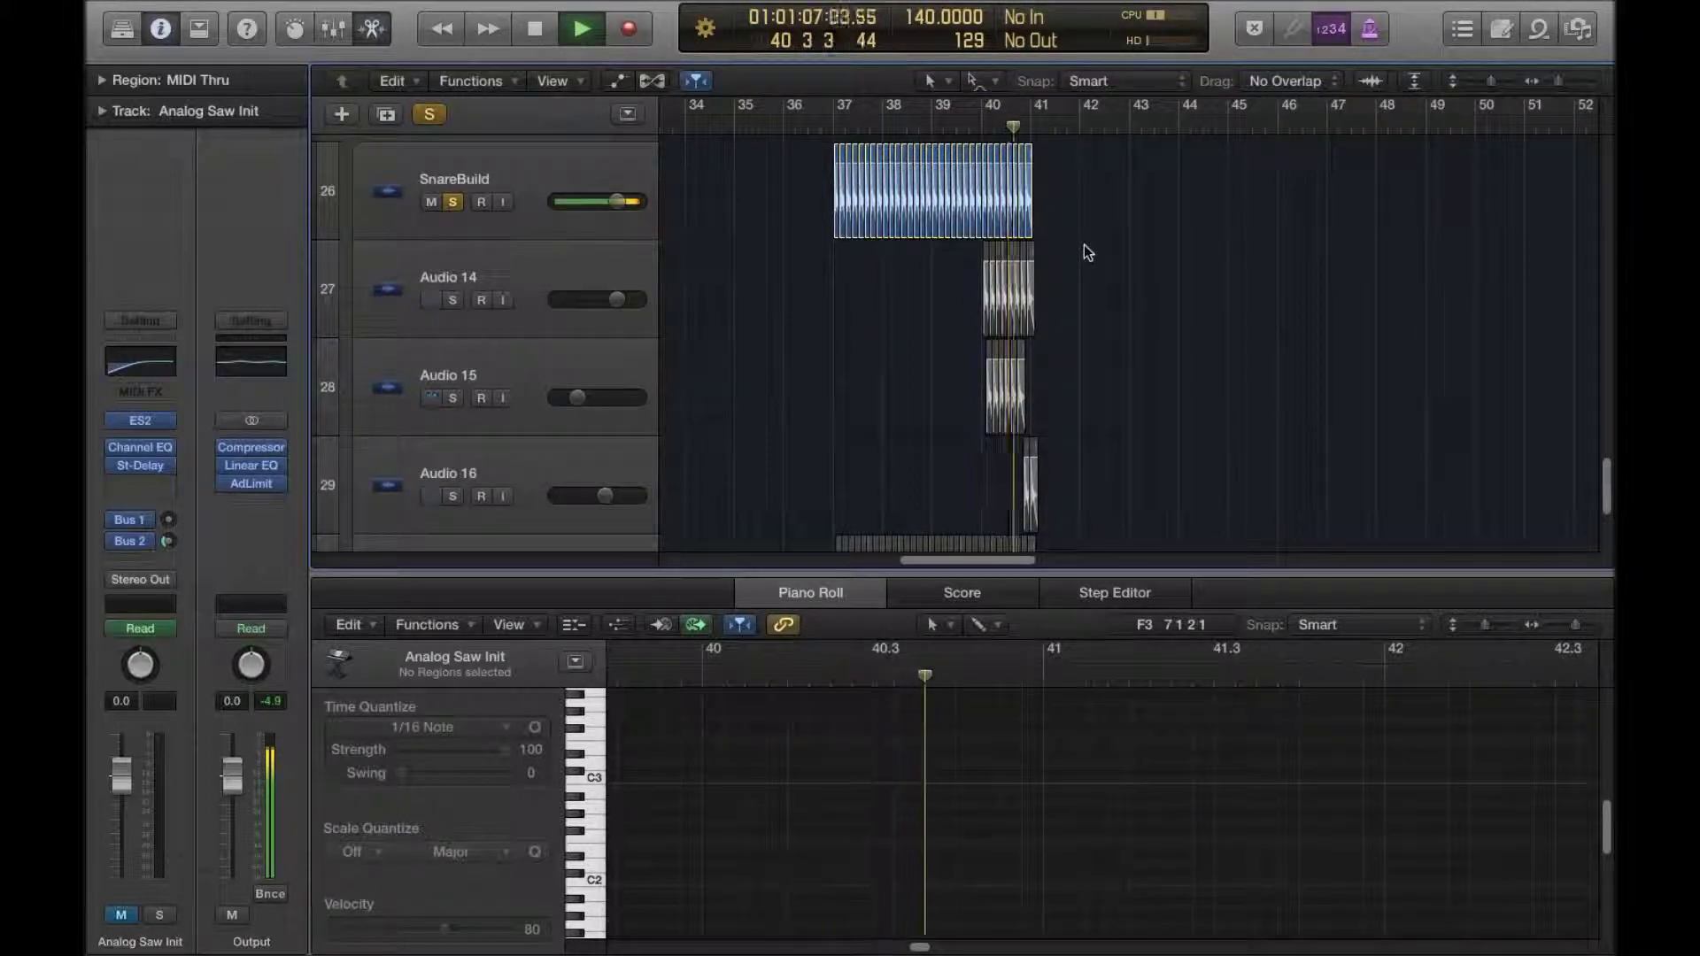
pyautogui.press('space')
pyautogui.click(934, 124)
pyautogui.press('space')
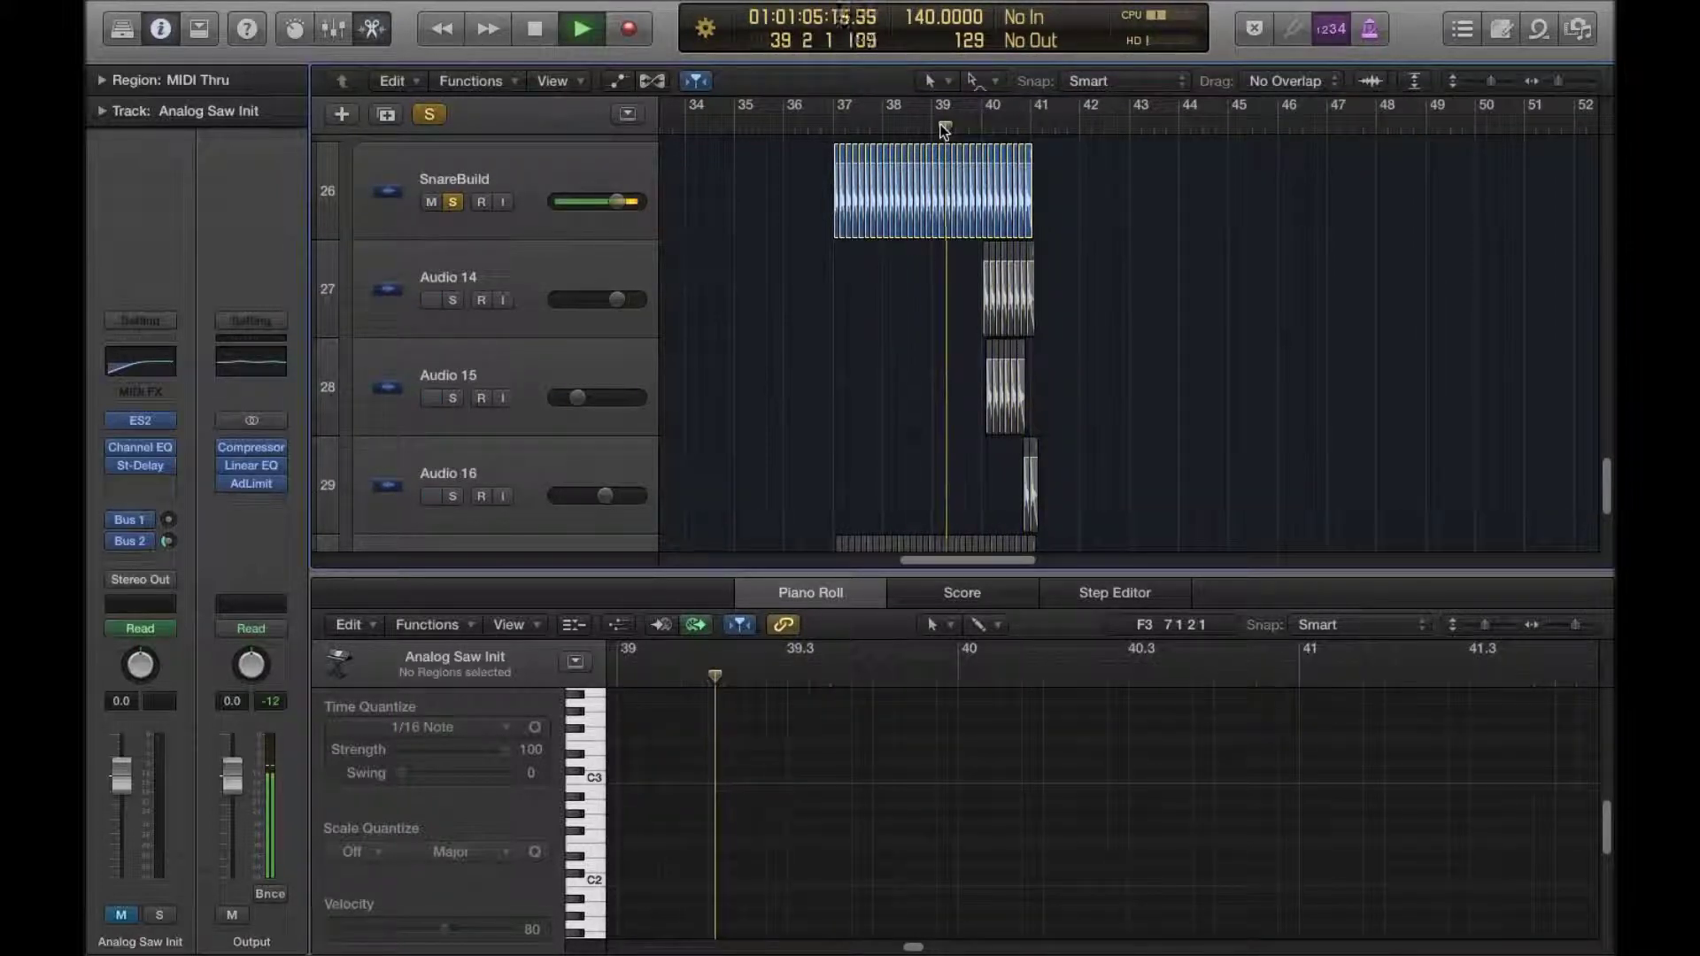
# Step: Solo the Audio 13 subtrack and play the build-up from bar 37 through the end of its regions
pyautogui.scroll(-1, 785, 416)
pyautogui.scroll(-5, 784, 416)
pyautogui.click(452, 363)
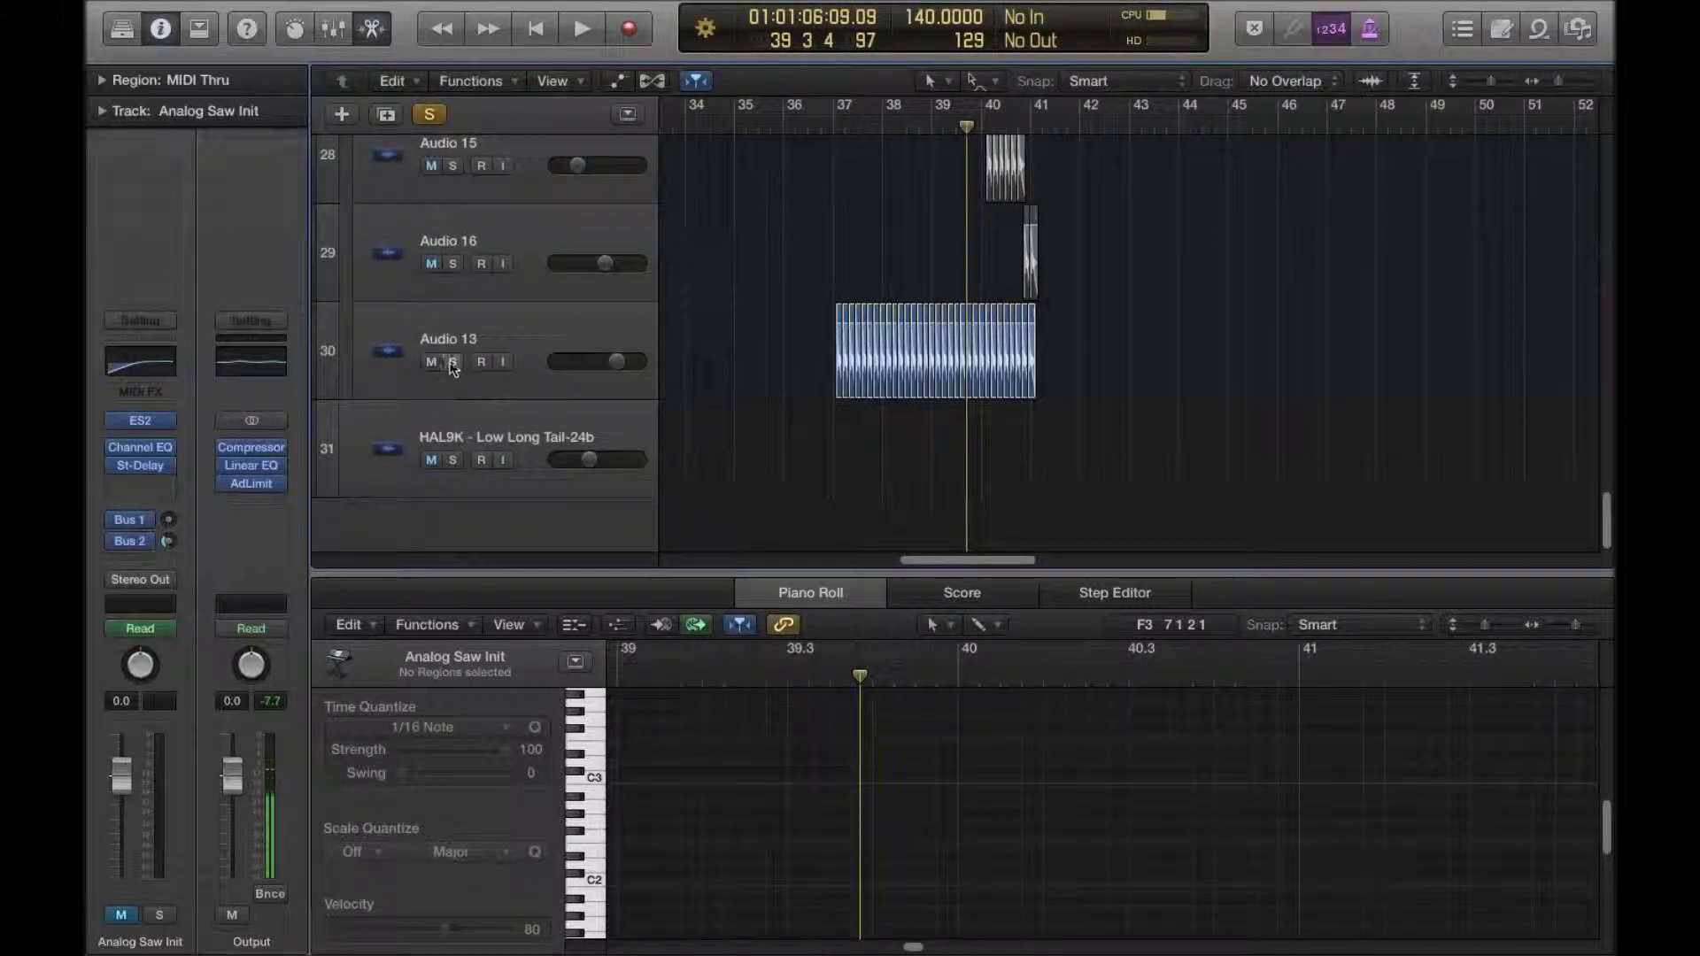
pyautogui.press('space')
pyautogui.press('space')
pyautogui.hscroll(10, 879, 140)
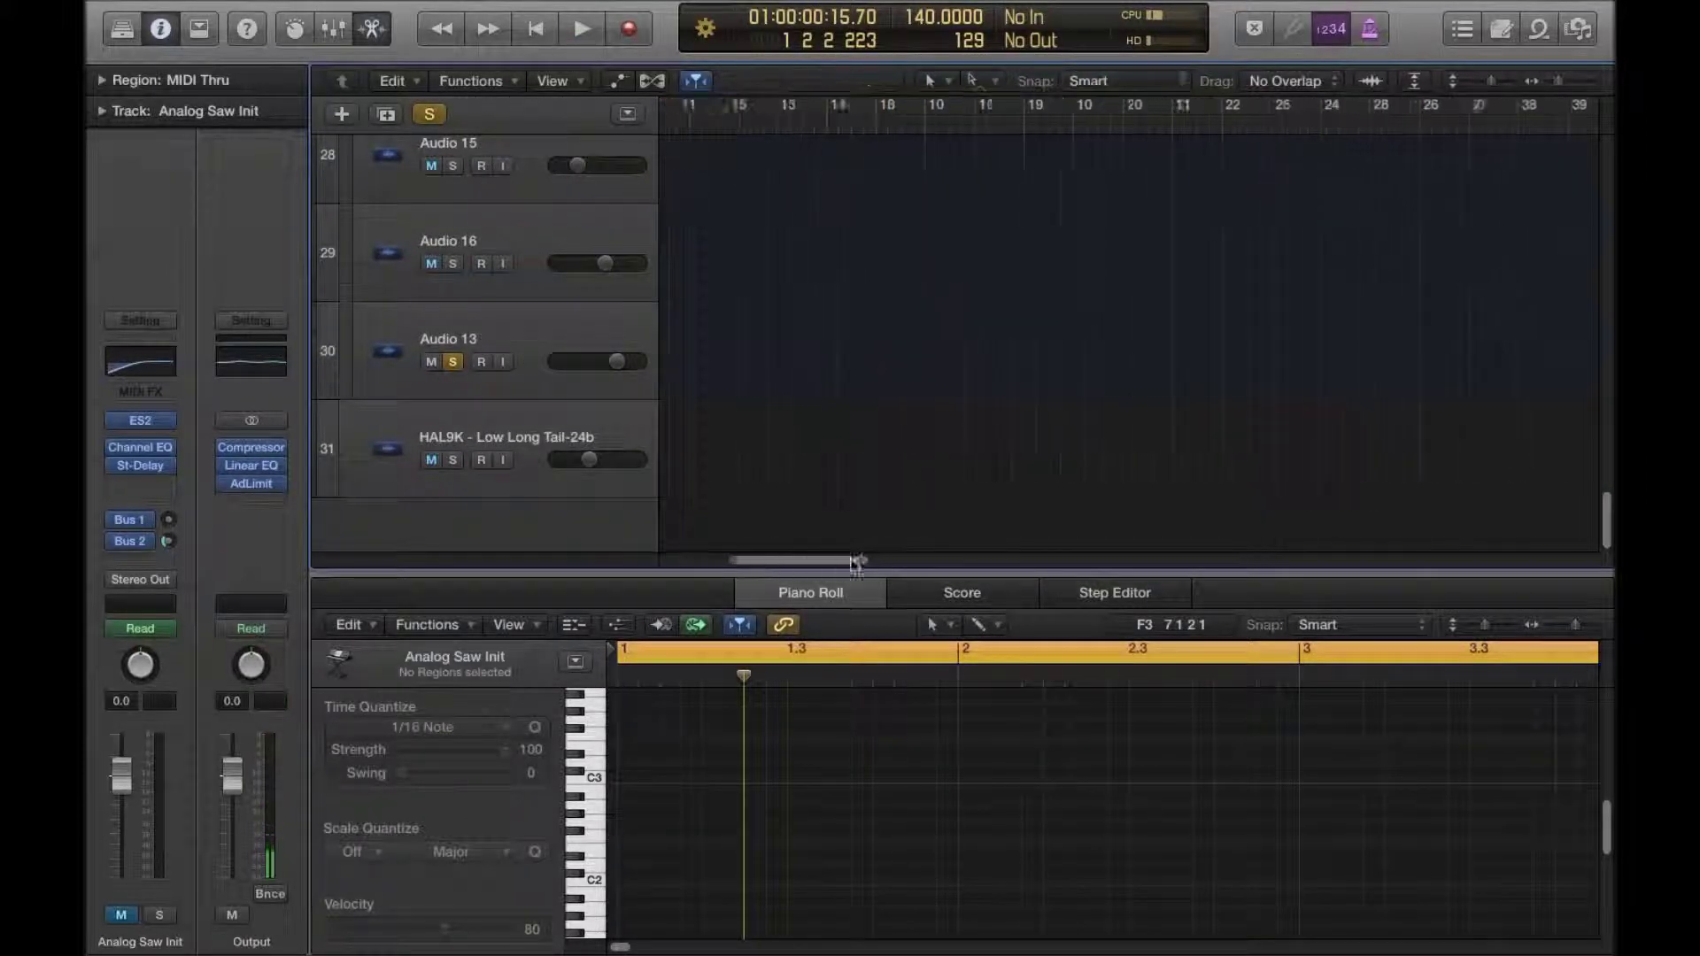
pyautogui.click(896, 127)
pyautogui.press('space')
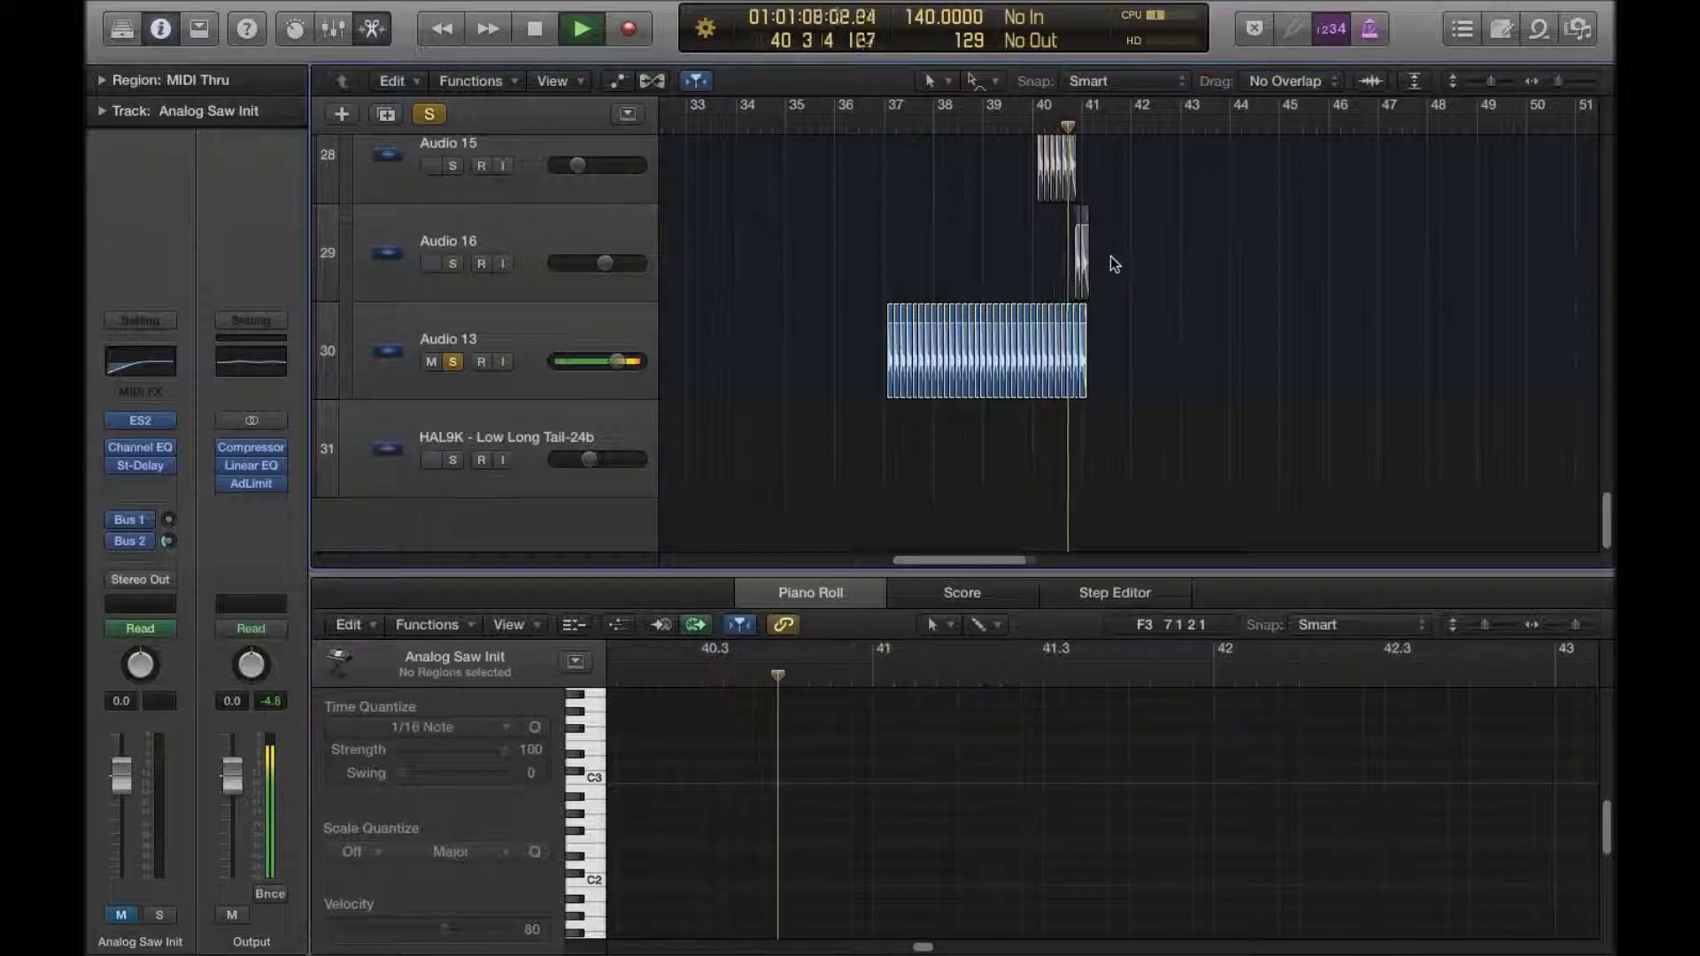
pyautogui.press('space')
# Step: Clear the remaining solos on the build-up subtracks and collapse the Sum 4 track stack
pyautogui.scroll(6, 1113, 257)
pyautogui.scroll(-2, 1210, 372)
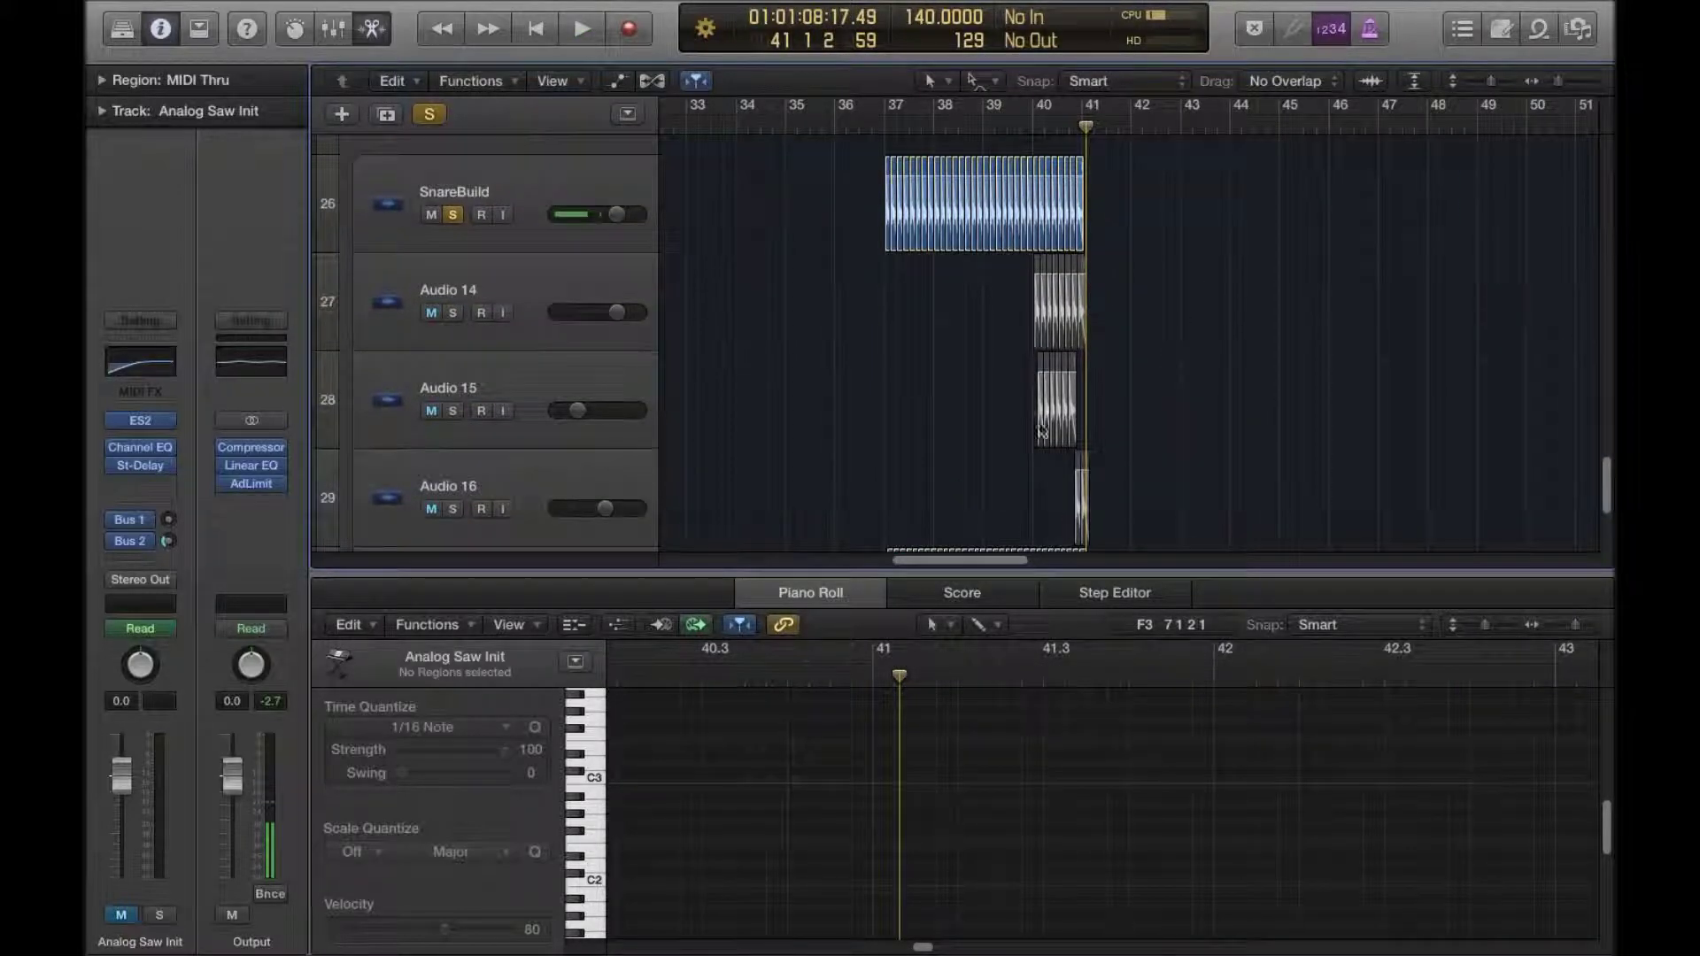
pyautogui.click(452, 214)
pyautogui.scroll(1, 715, 259)
pyautogui.click(359, 229)
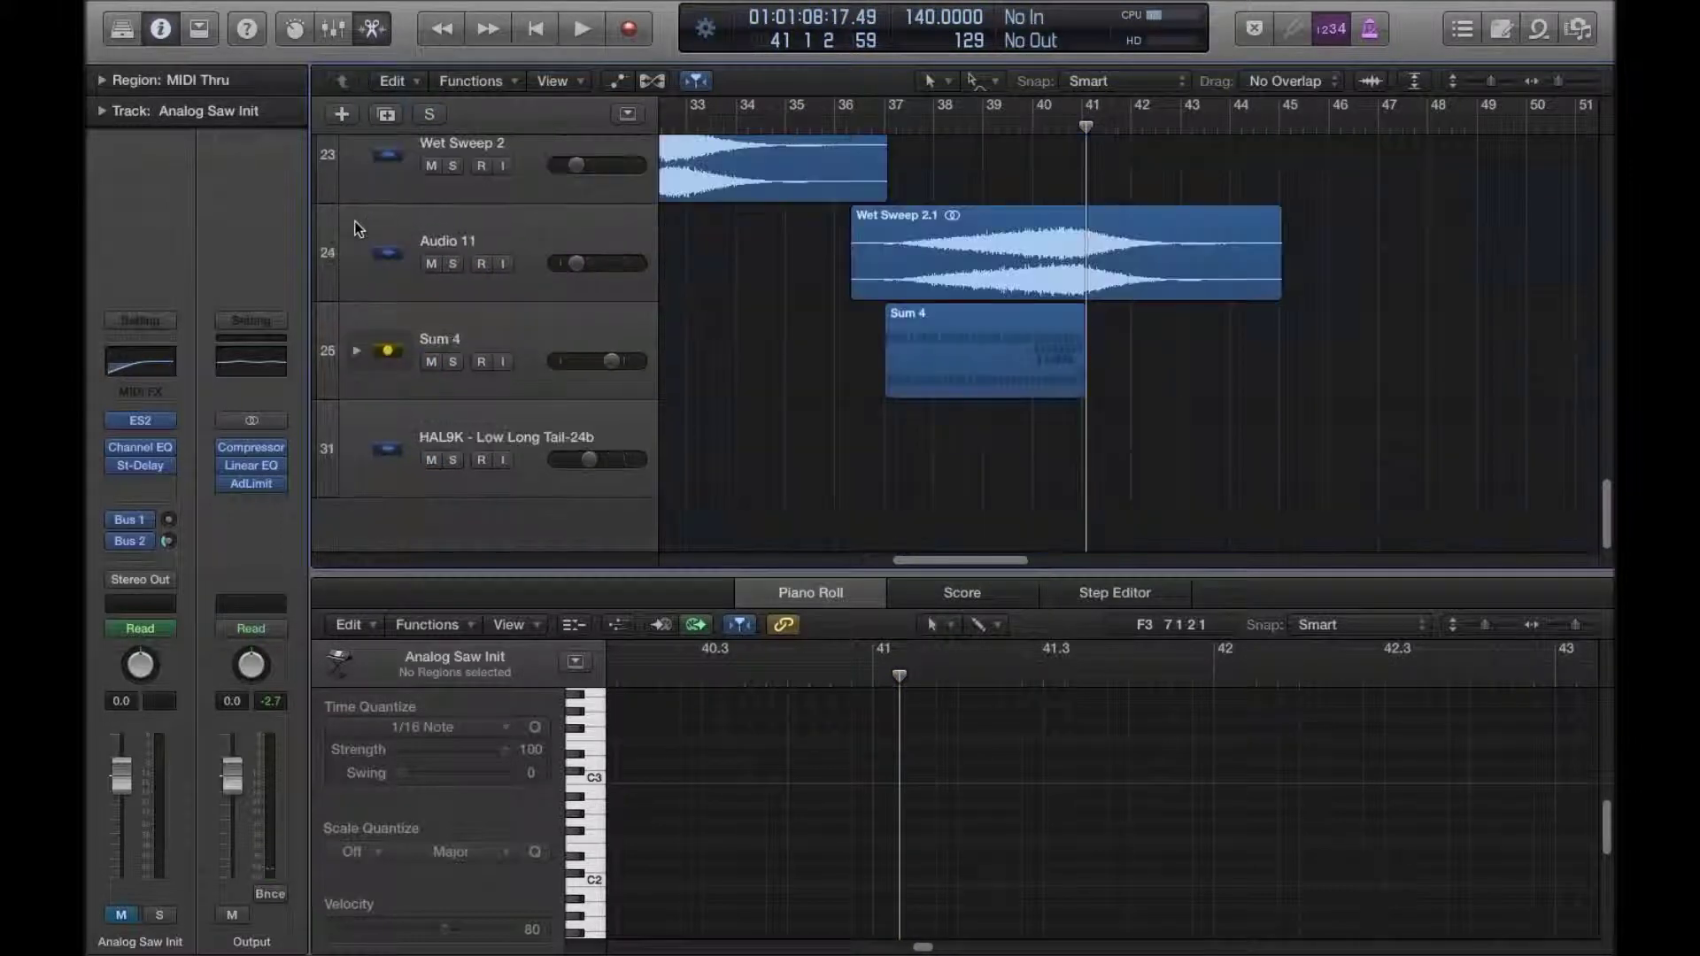
# Step: Zoom the timeline out to fit the whole song and close the Piano Roll to enlarge the arrangement
pyautogui.moveTo(1558, 80); pyautogui.dragTo(1547, 85)
pyautogui.scroll(5, 959, 287)
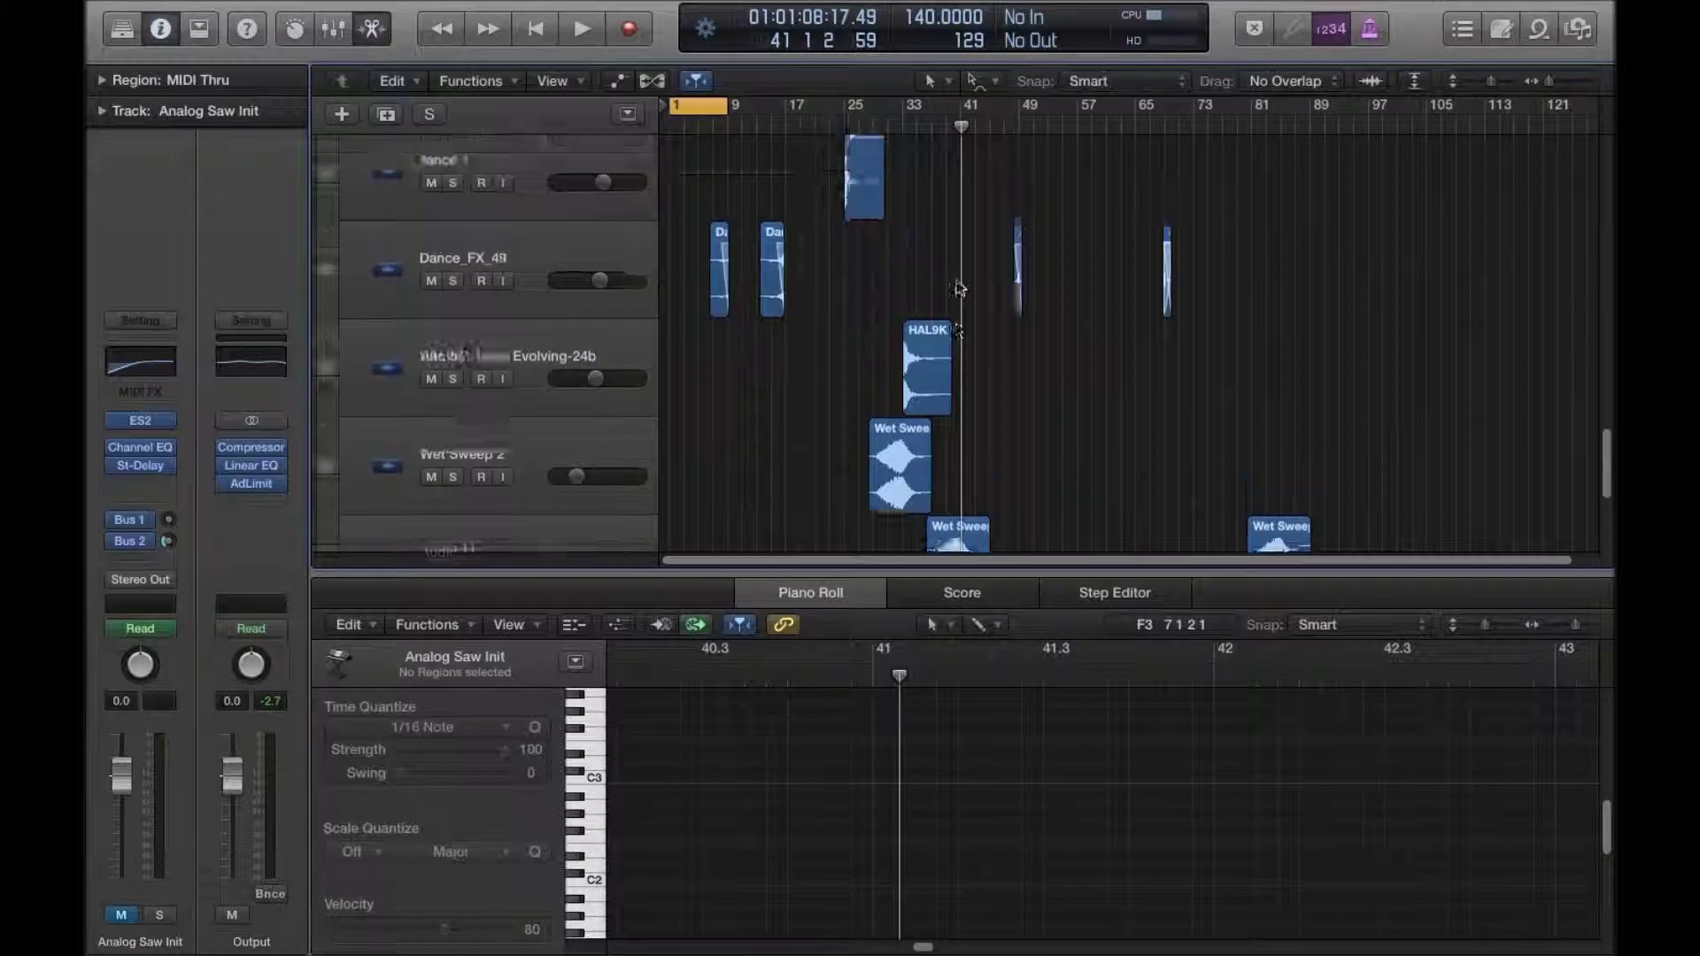
pyautogui.doubleClick(990, 575)
pyautogui.scroll(6, 1014, 440)
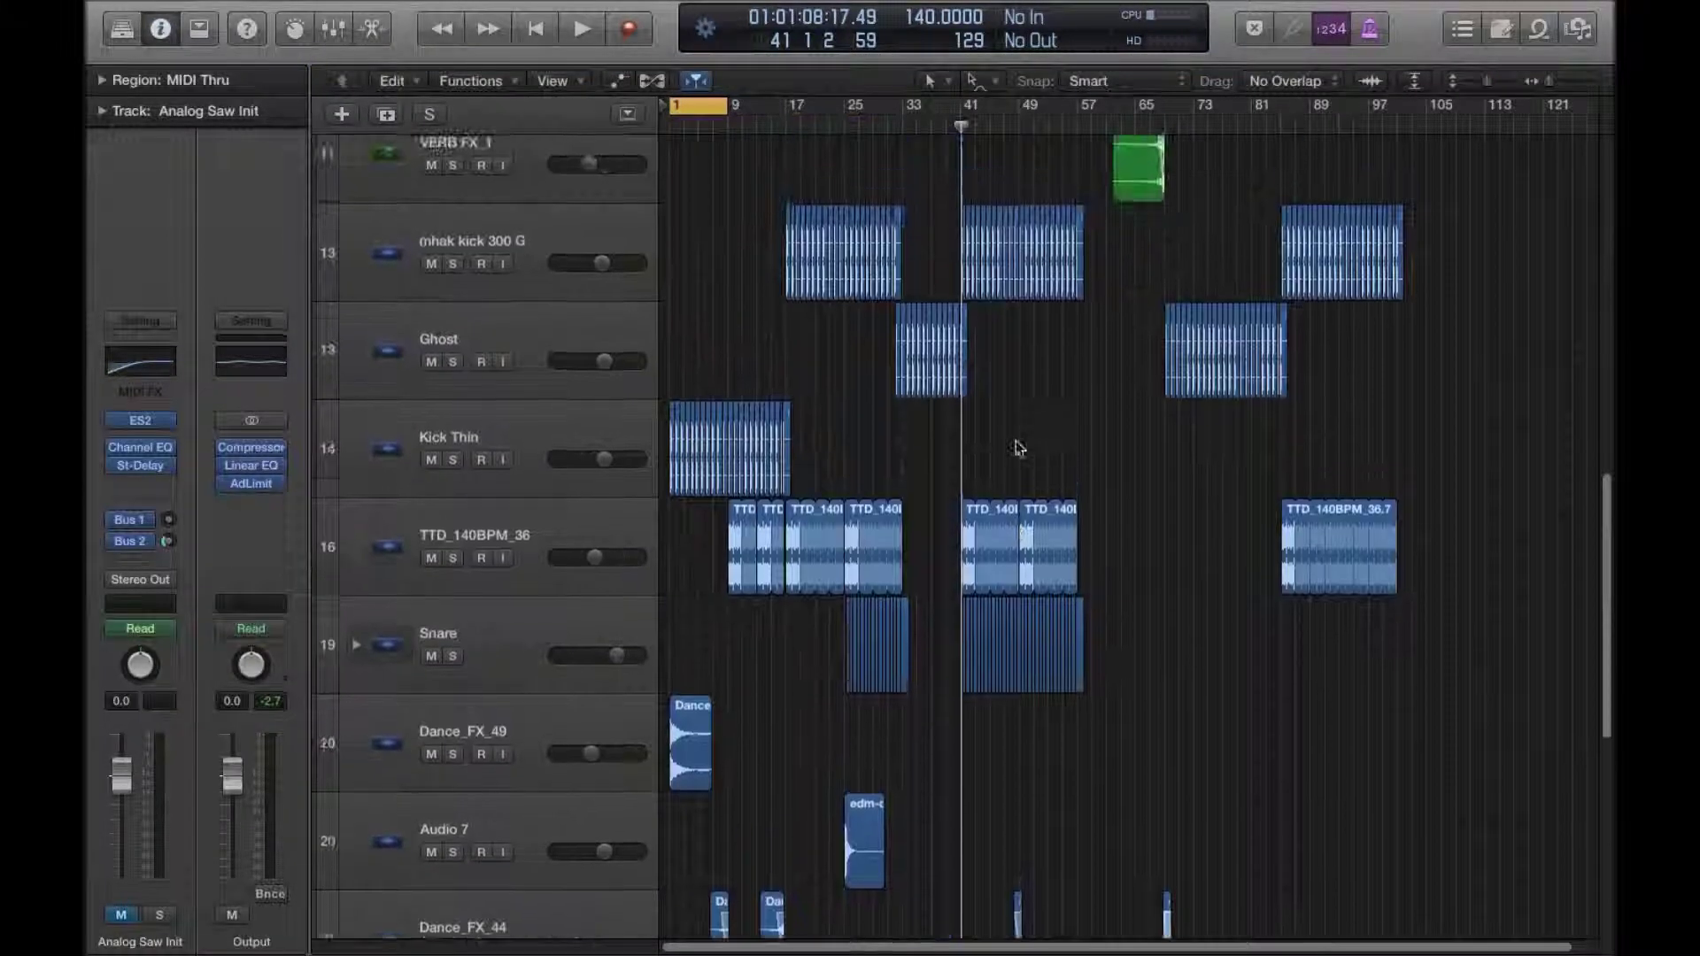
# Step: Examine how the lead, bass, piano, kick and snare regions are laid out across the full song
pyautogui.scroll(3, 1018, 447)
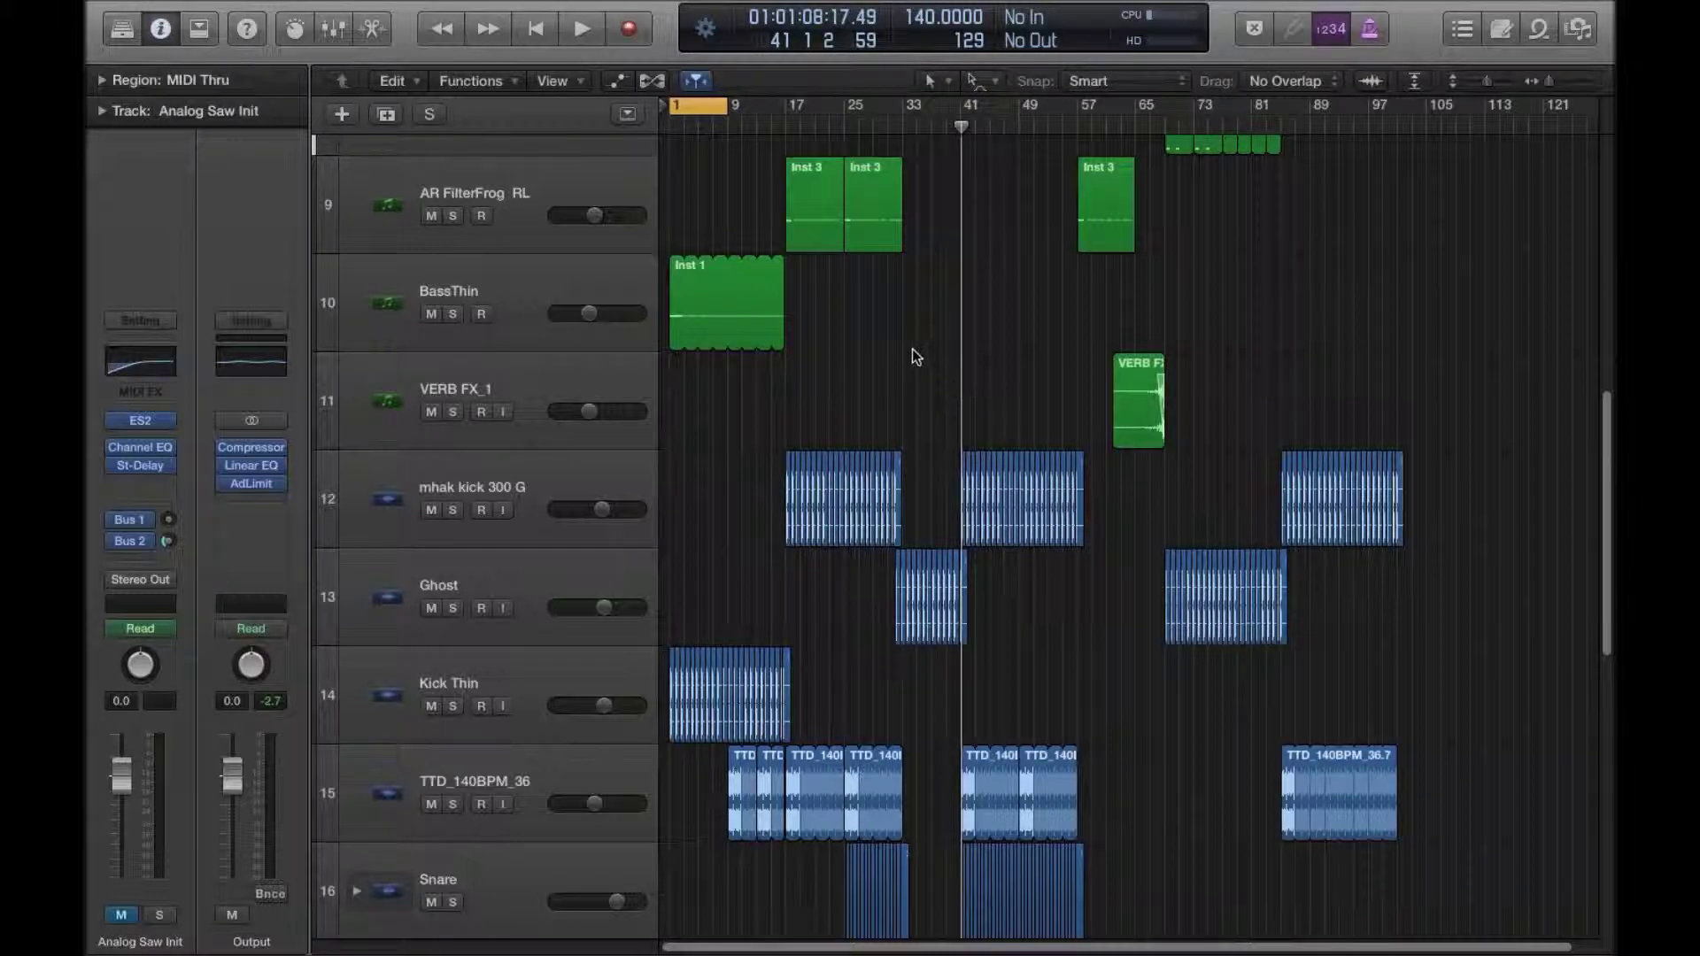
pyautogui.scroll(4, 917, 353)
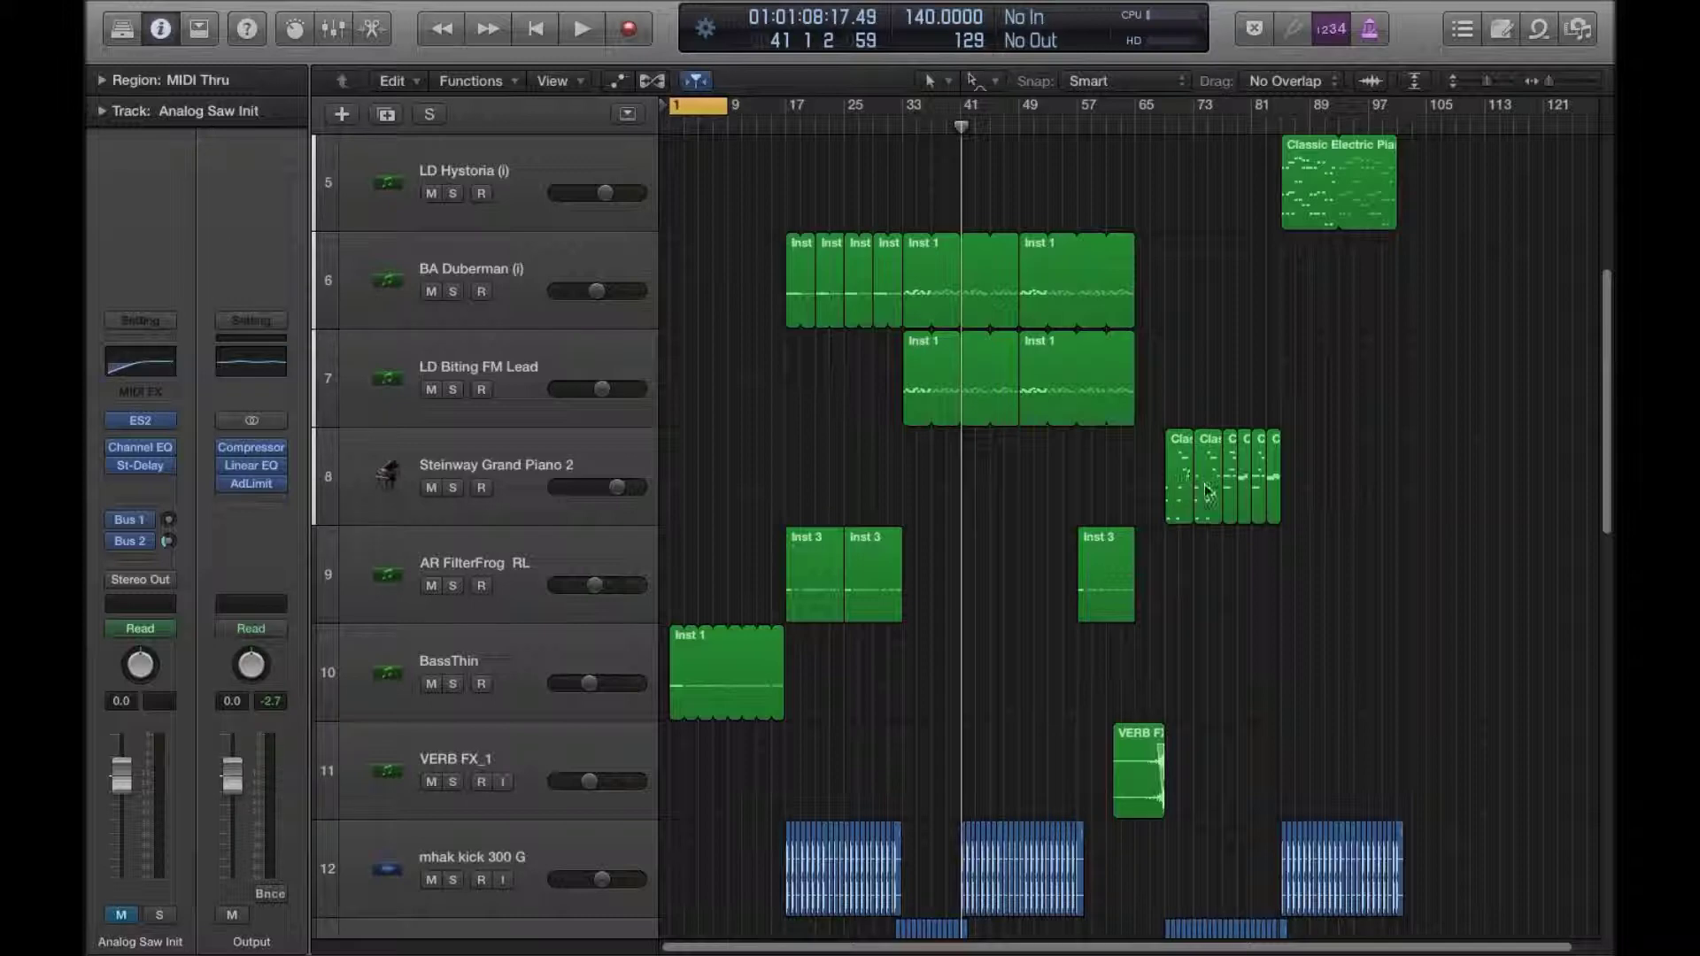
pyautogui.scroll(-3, 961, 454)
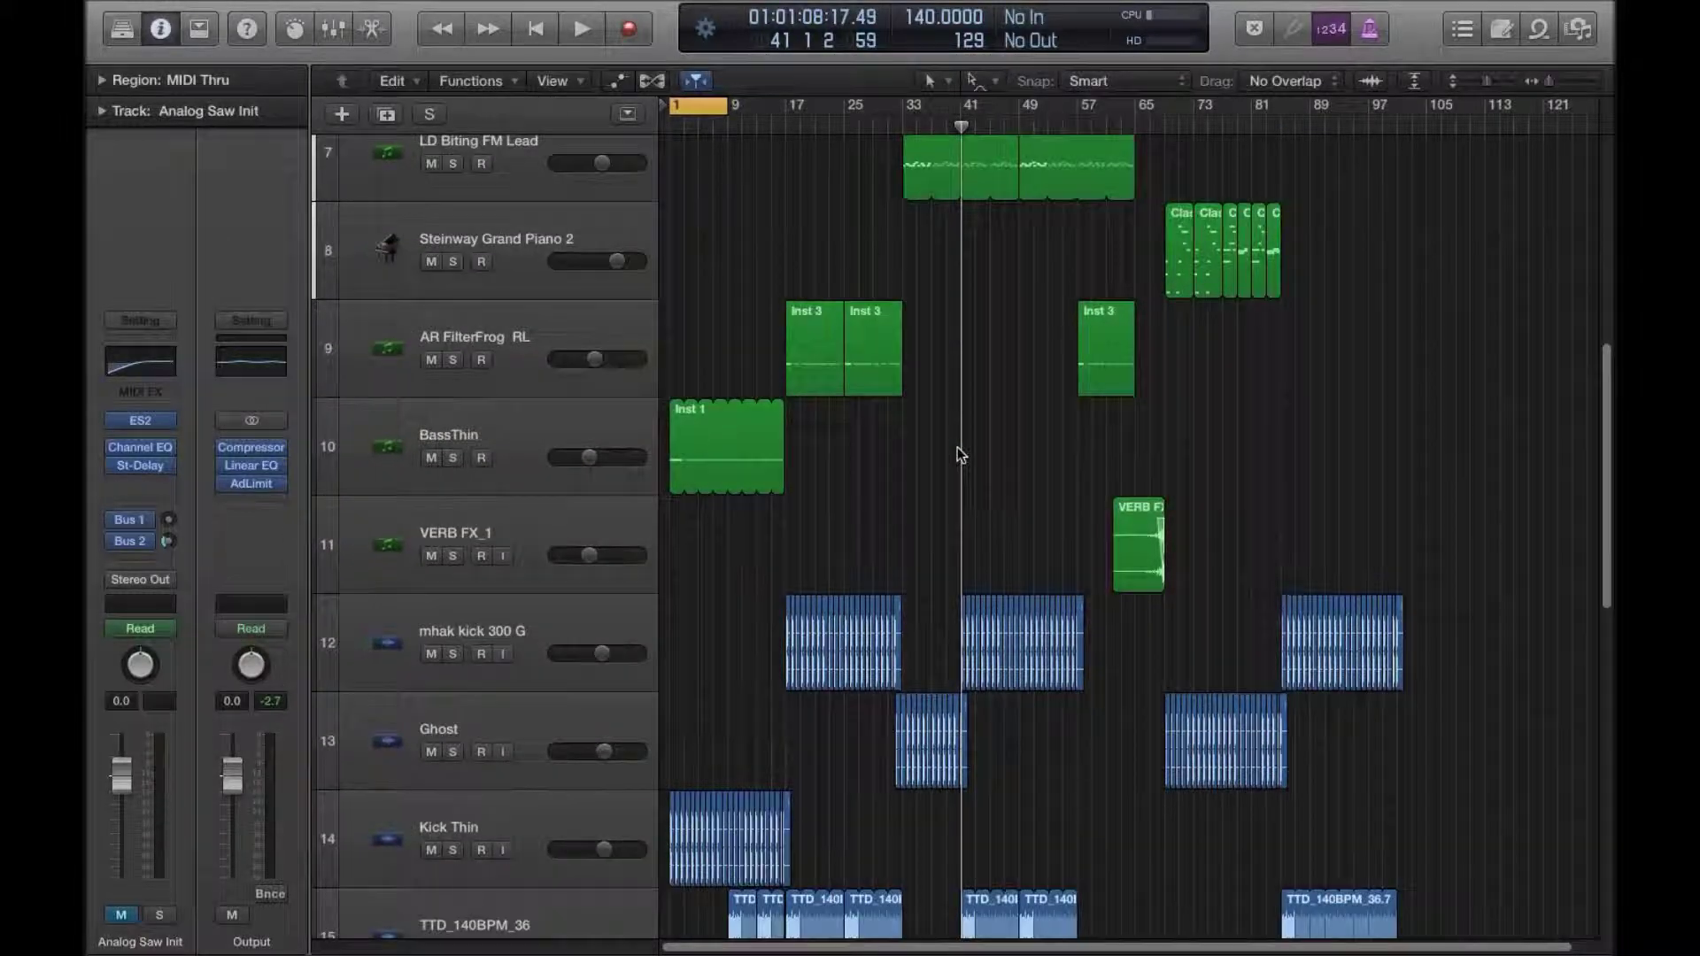
pyautogui.scroll(-1, 958, 443)
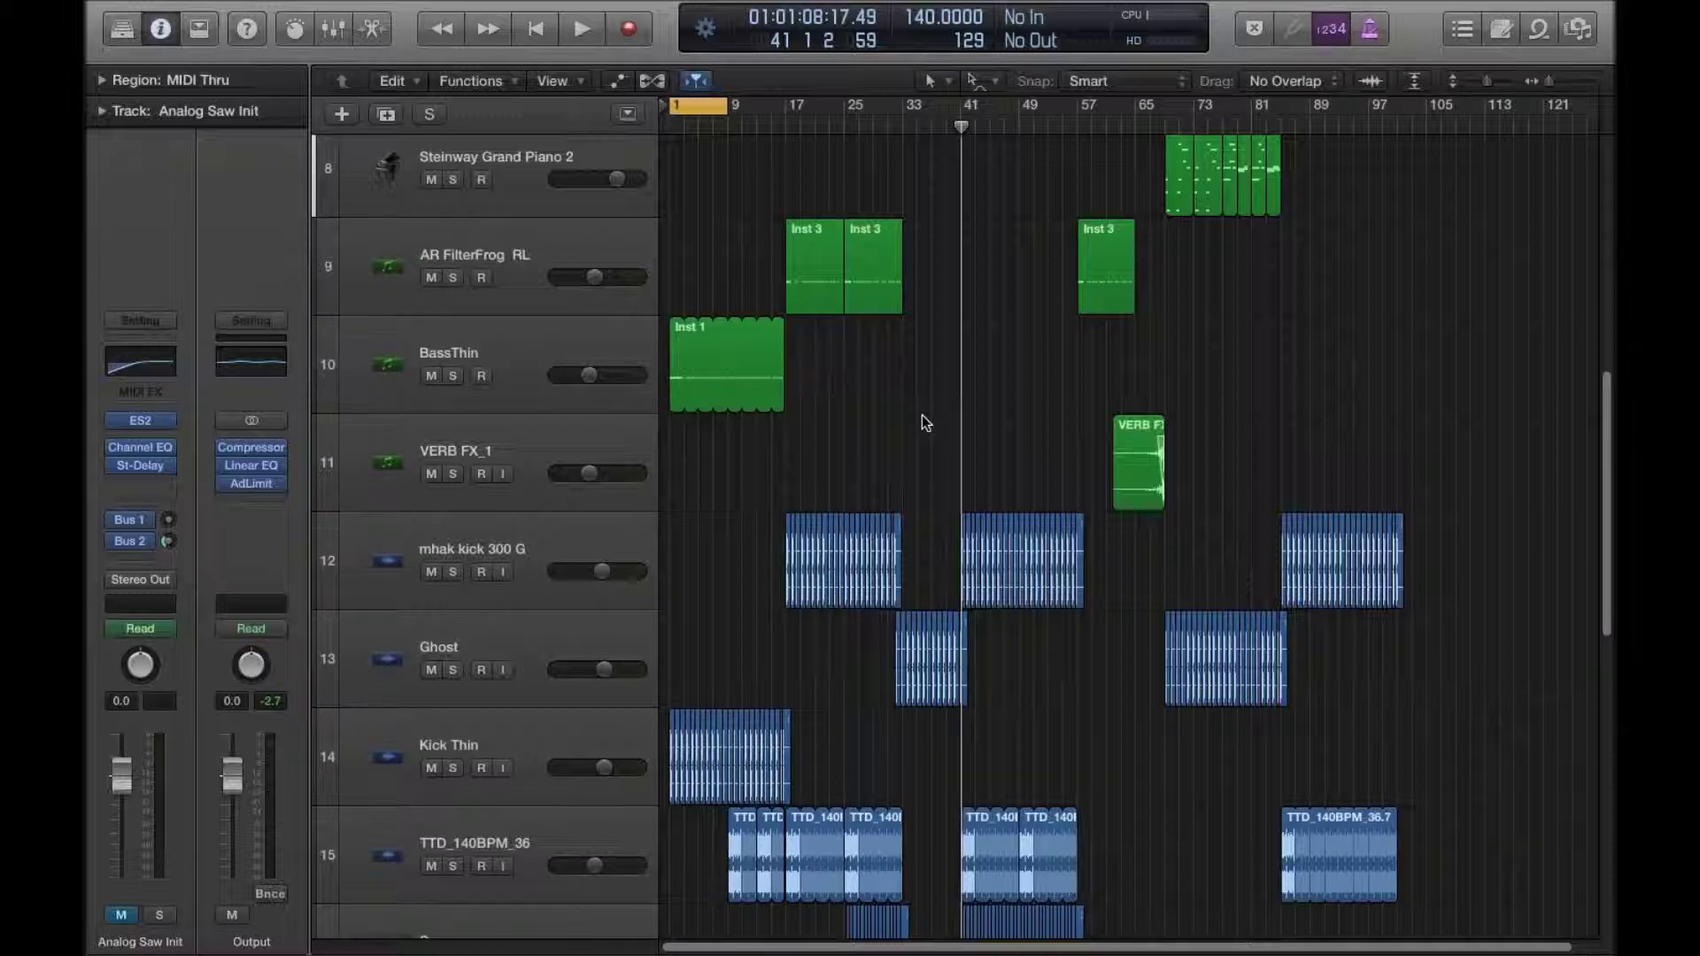
pyautogui.scroll(-2, 1059, 433)
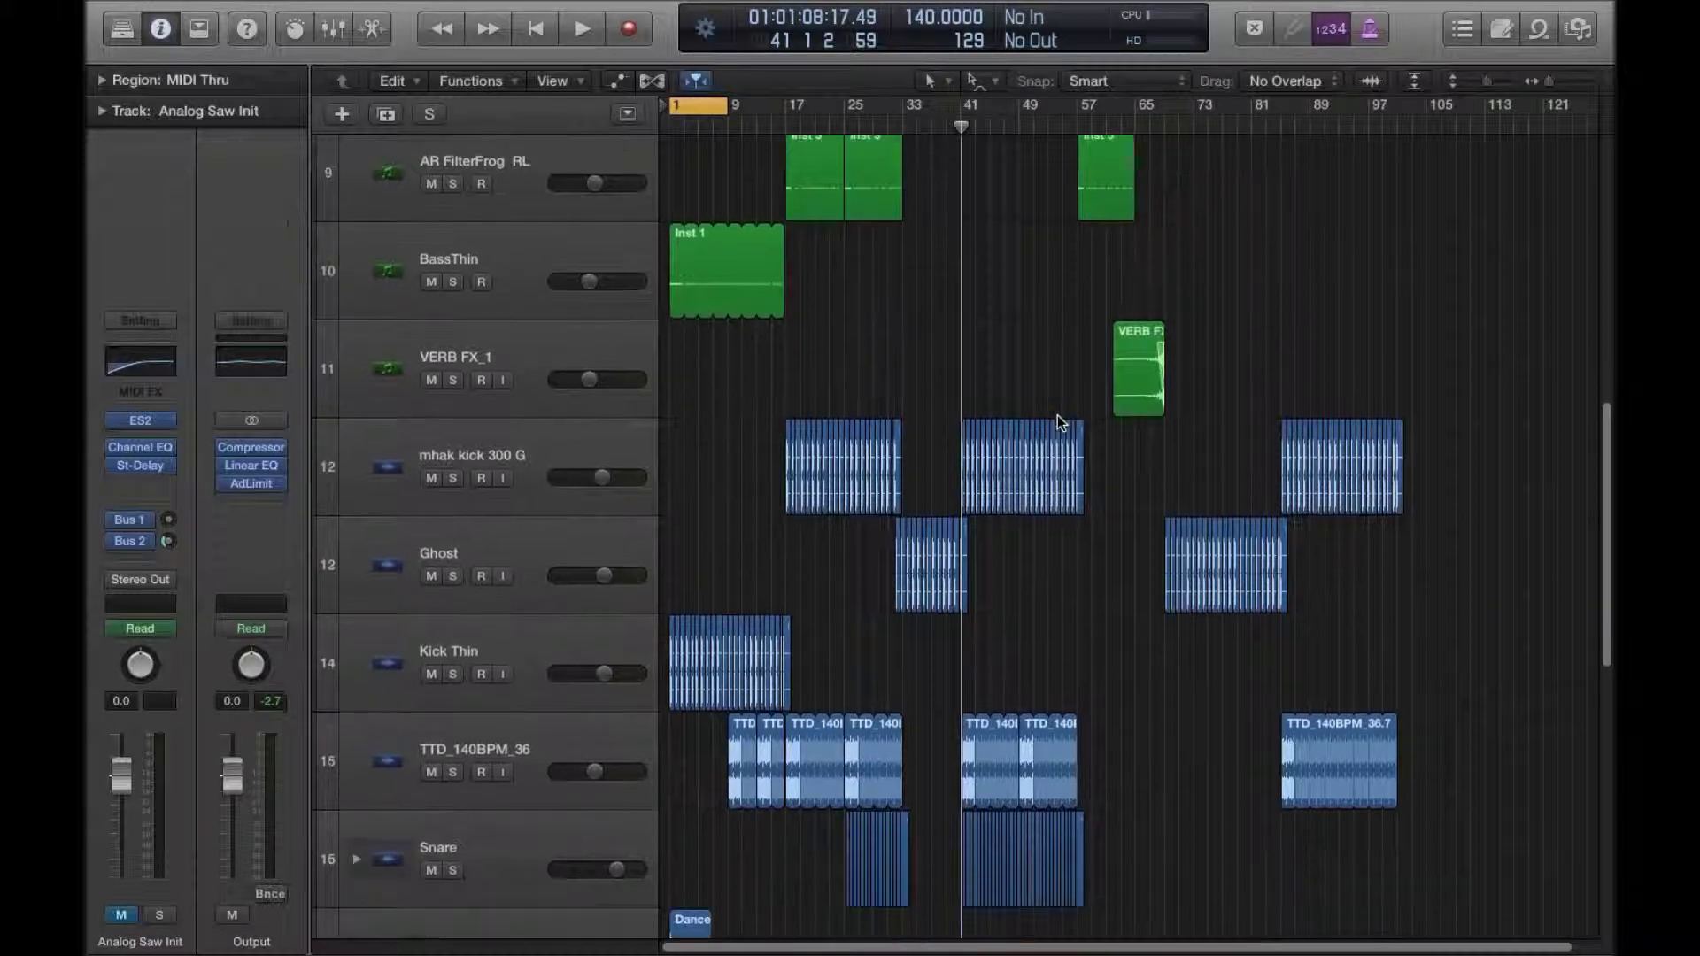
pyautogui.scroll(-3, 948, 298)
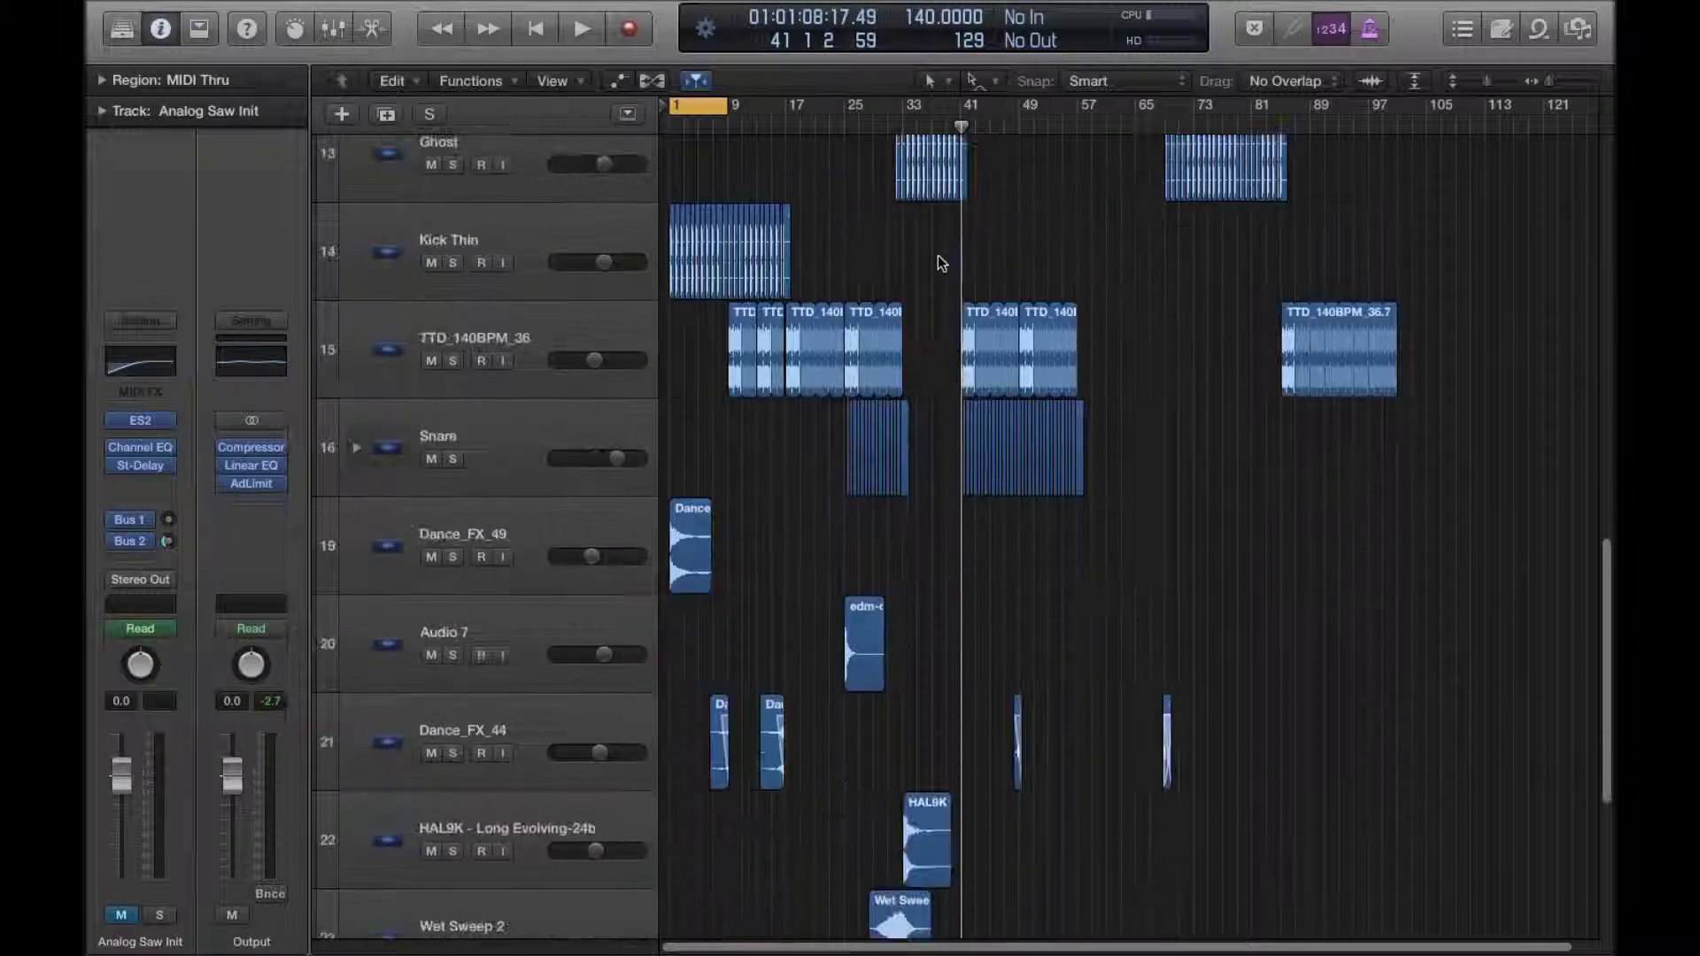
# Step: Select the first Dance_FX_44 region, followed by the Wet Sweep 2 region
pyautogui.scroll(-2, 952, 297)
pyautogui.moveTo(704, 508); pyautogui.dragTo(750, 546)
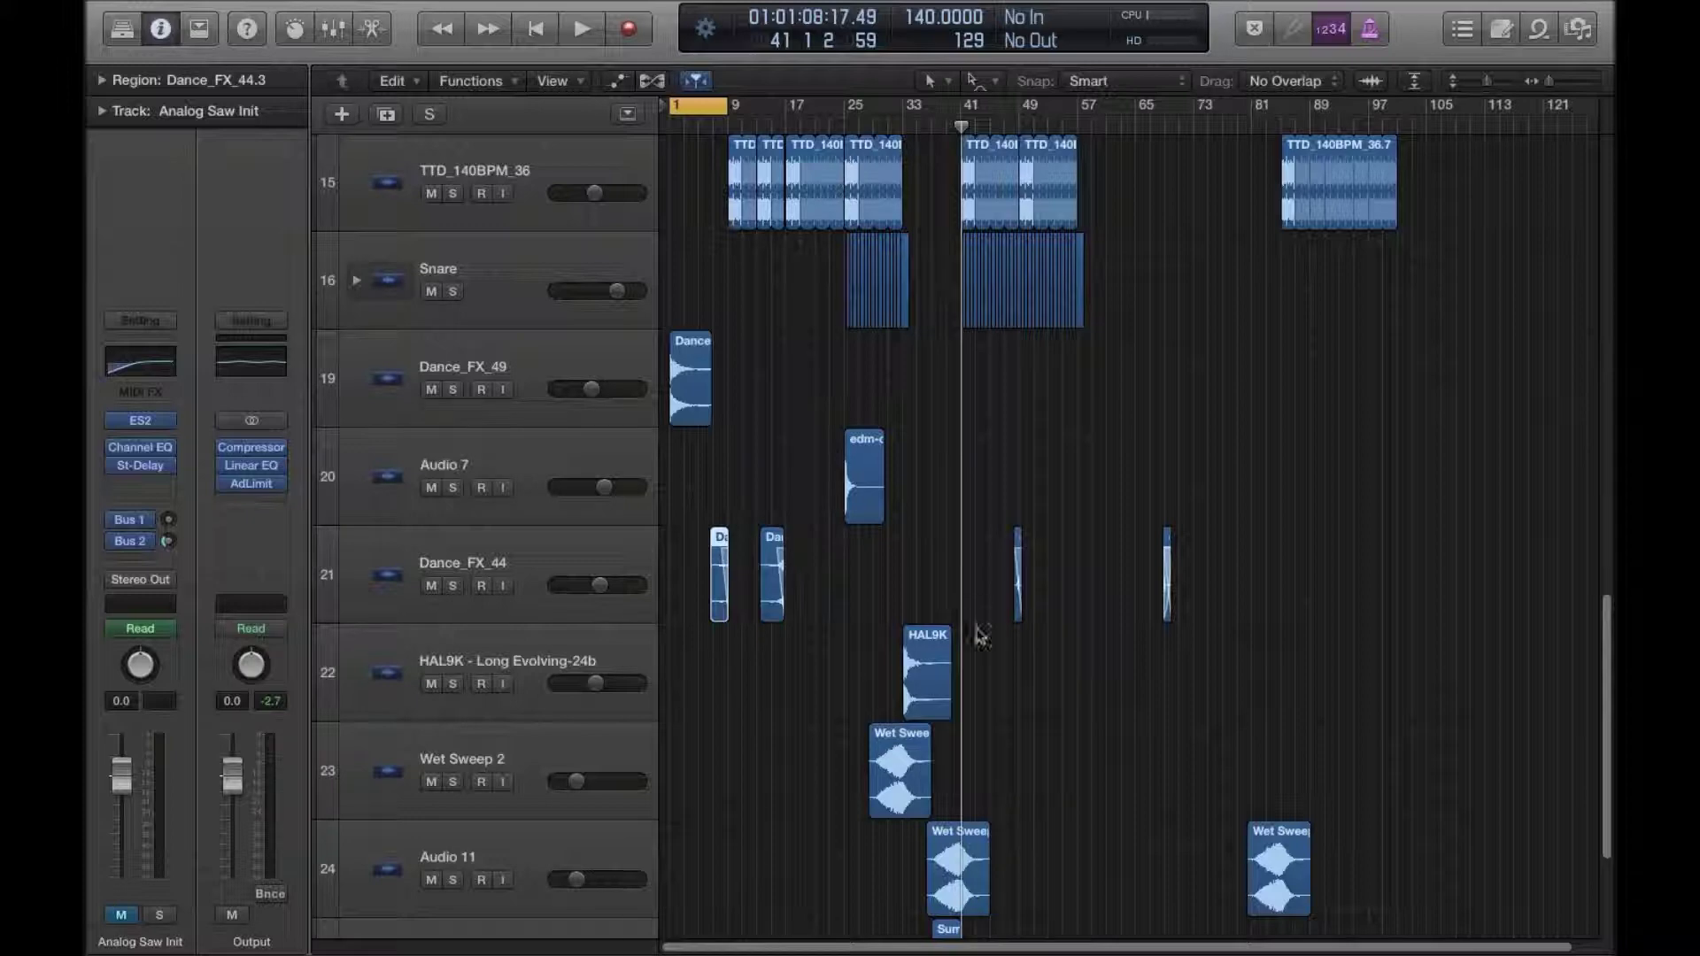
pyautogui.scroll(-2, 1039, 647)
pyautogui.moveTo(961, 607); pyautogui.dragTo(797, 611)
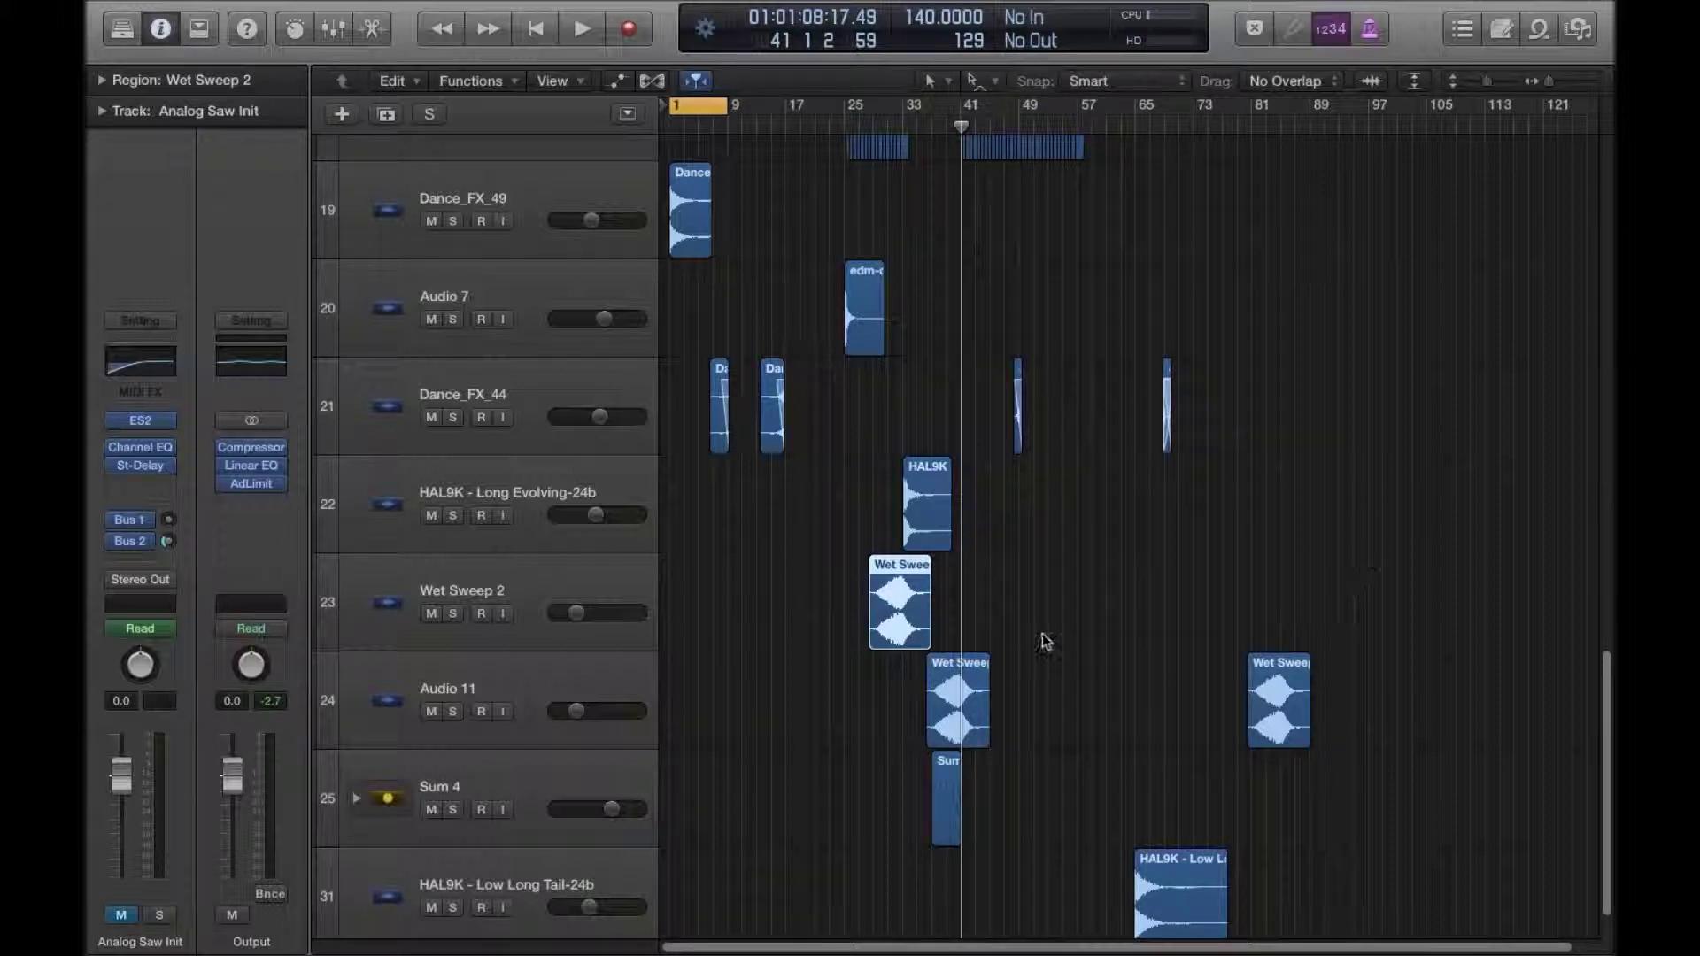
# Step: Zoom in on bars 1 to 45 and examine how the drum regions line up with the effects regions
pyautogui.scroll(6, 1000, 534)
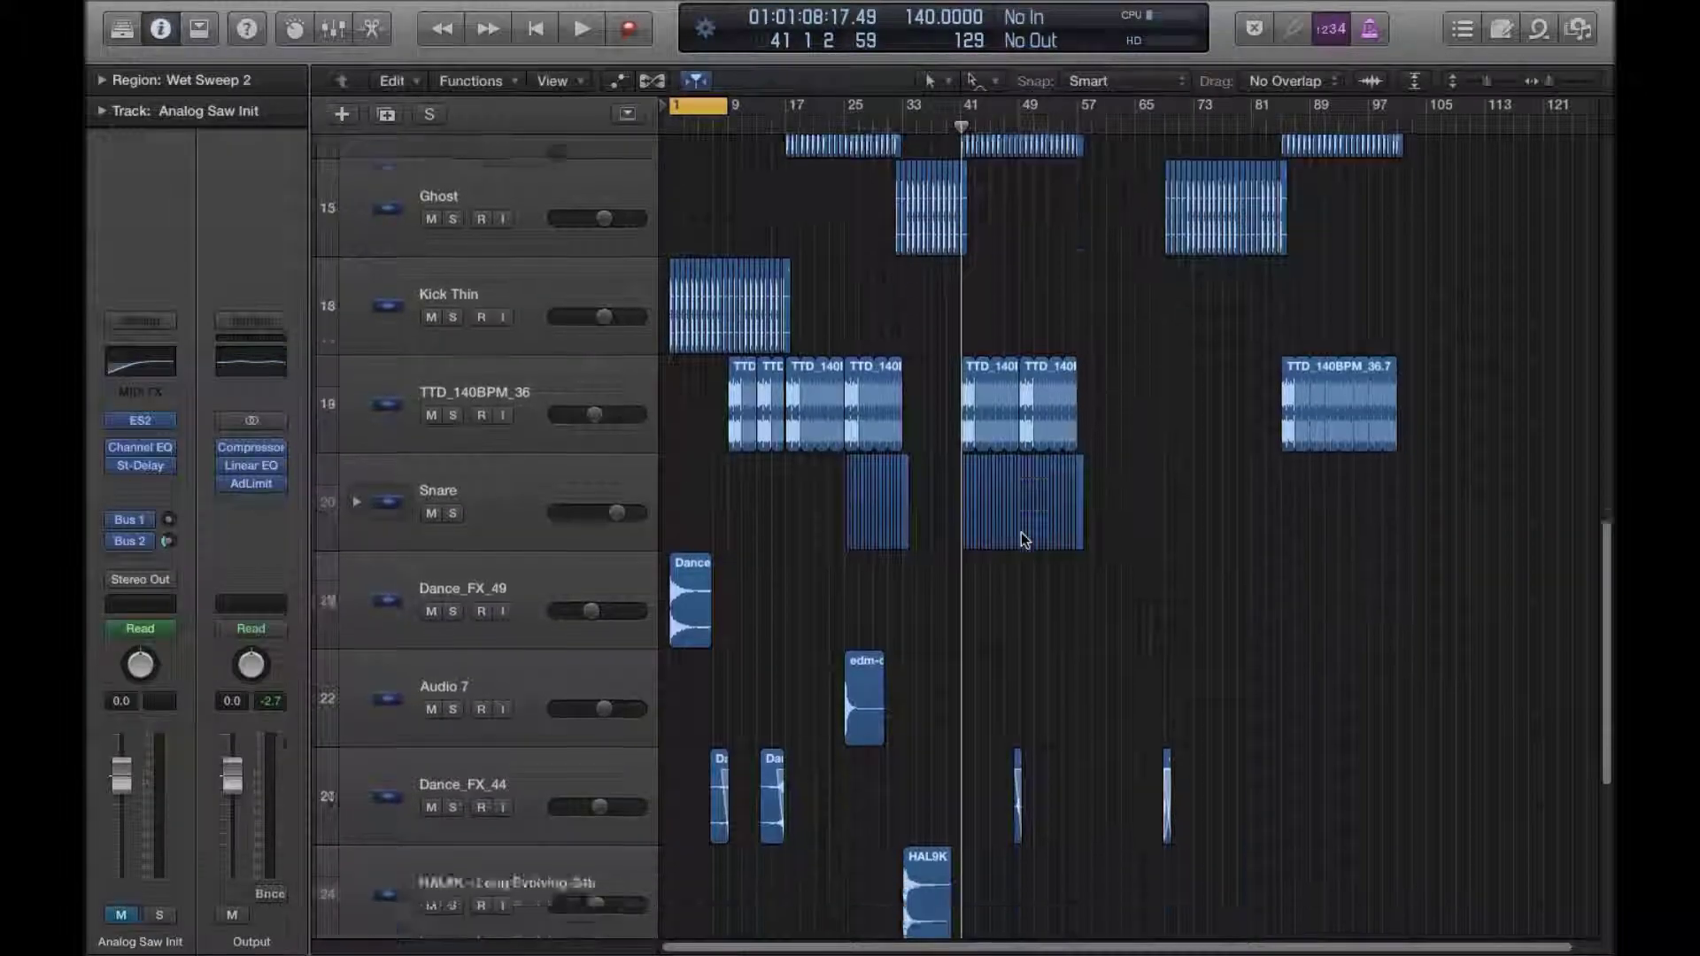
pyautogui.scroll(-7, 1025, 542)
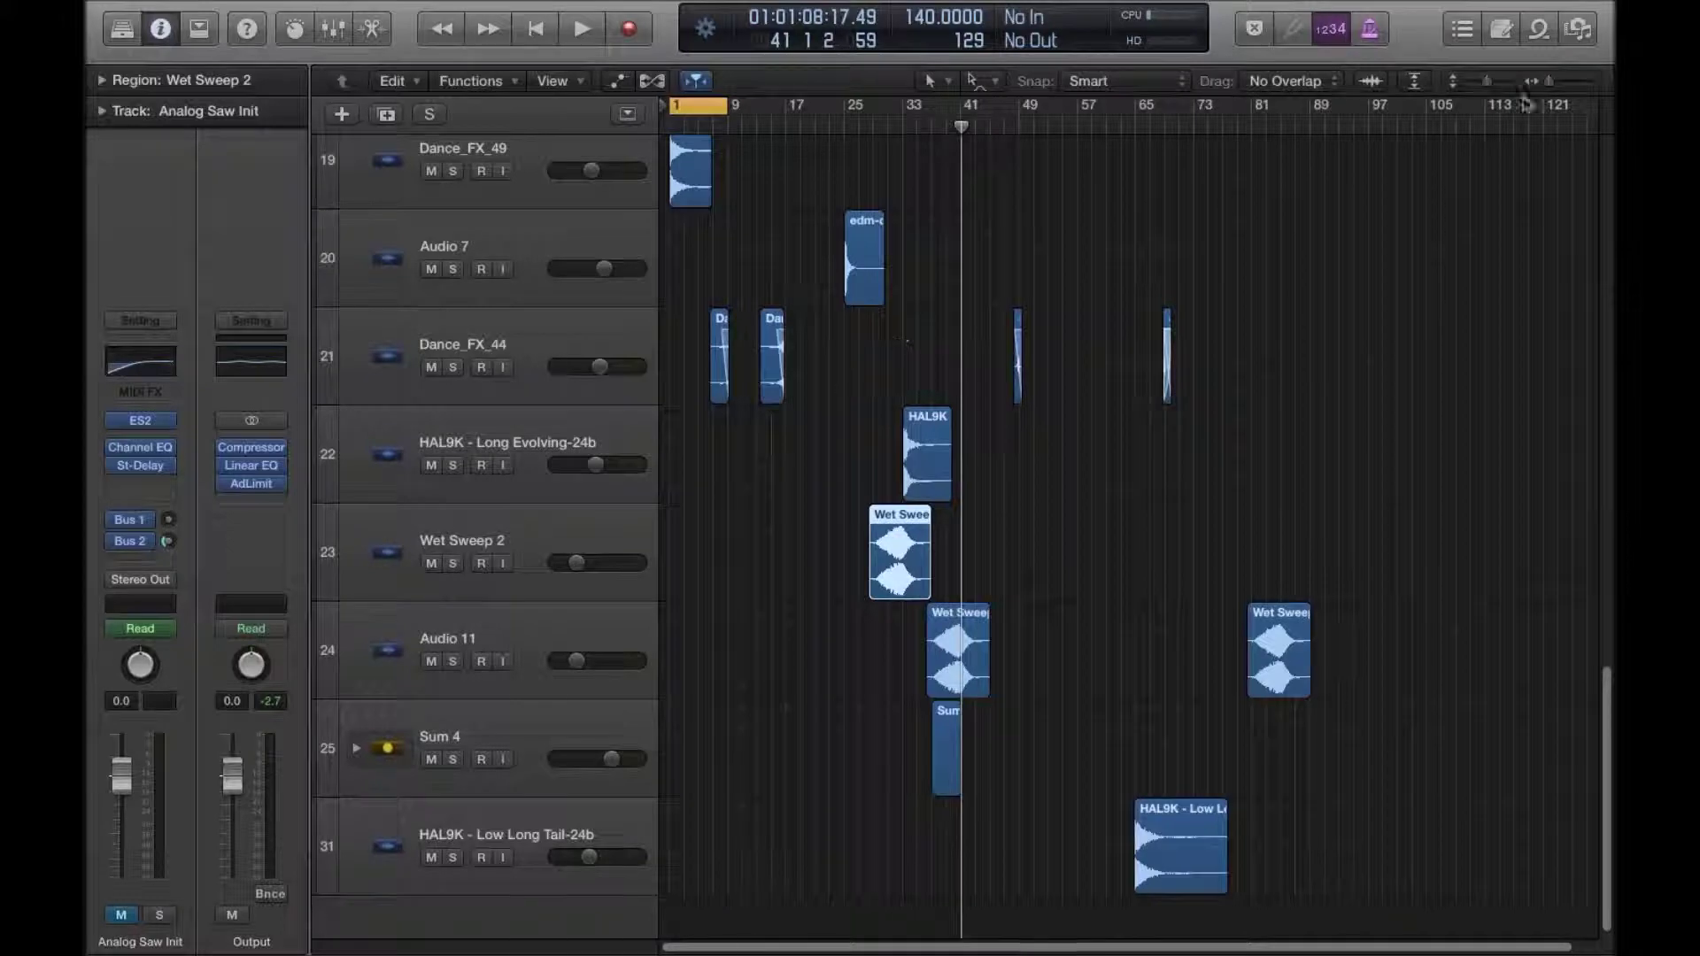
pyautogui.click(1558, 79)
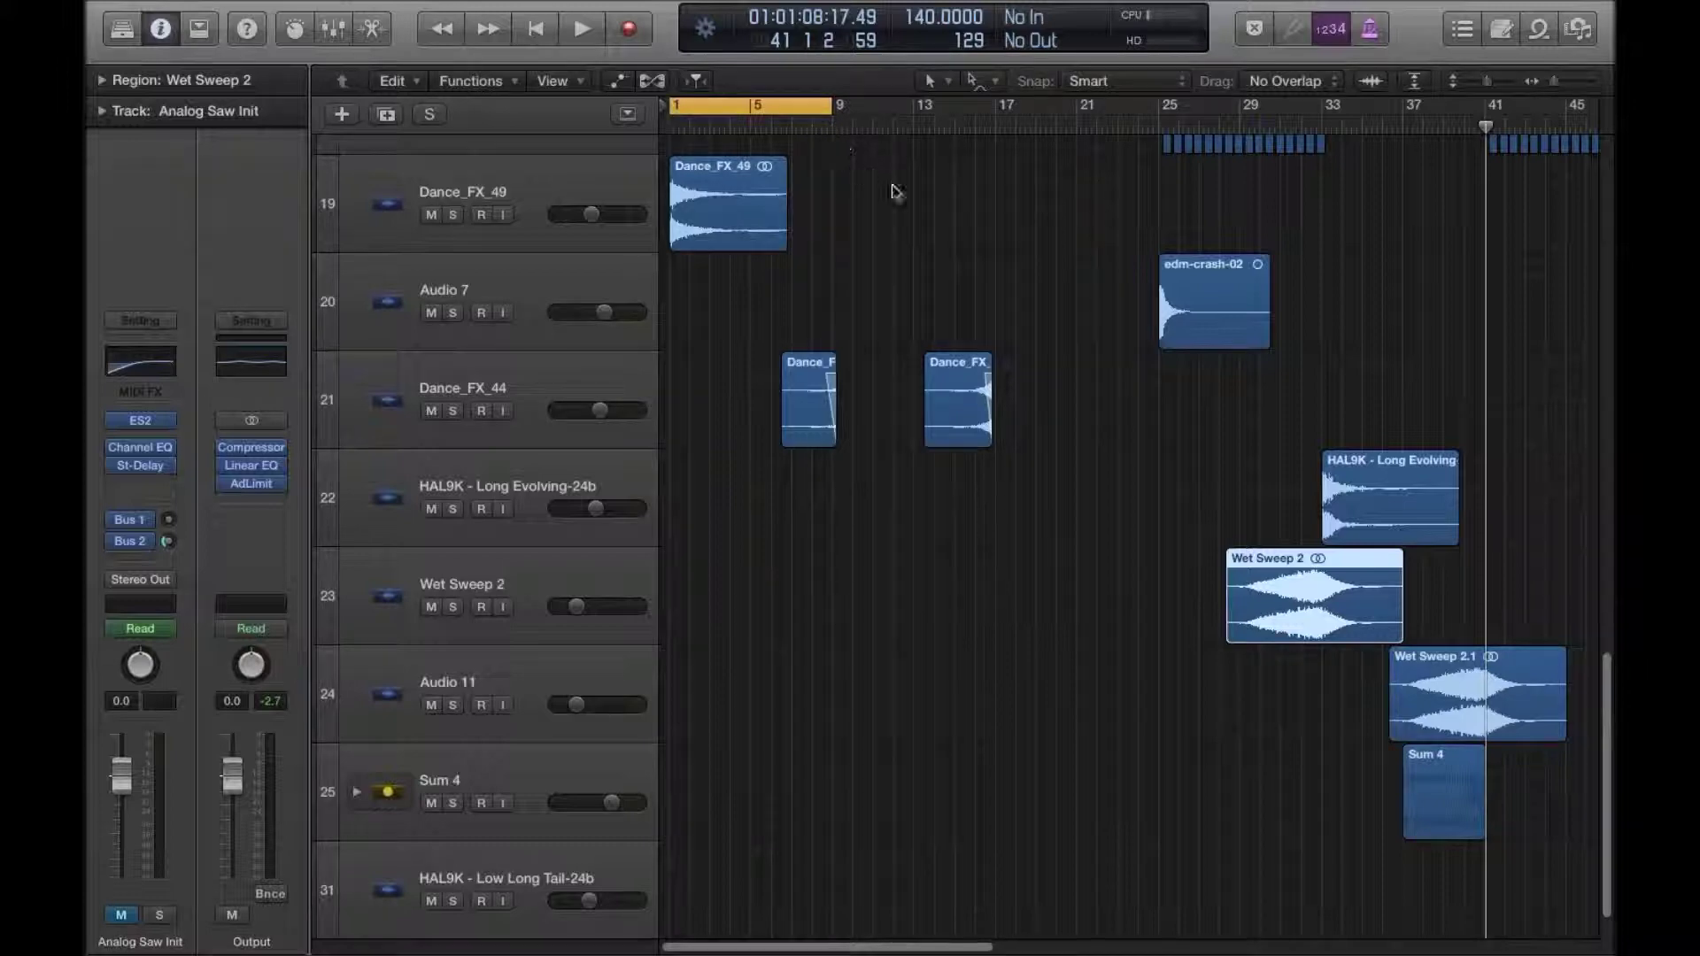
pyautogui.scroll(7, 1196, 359)
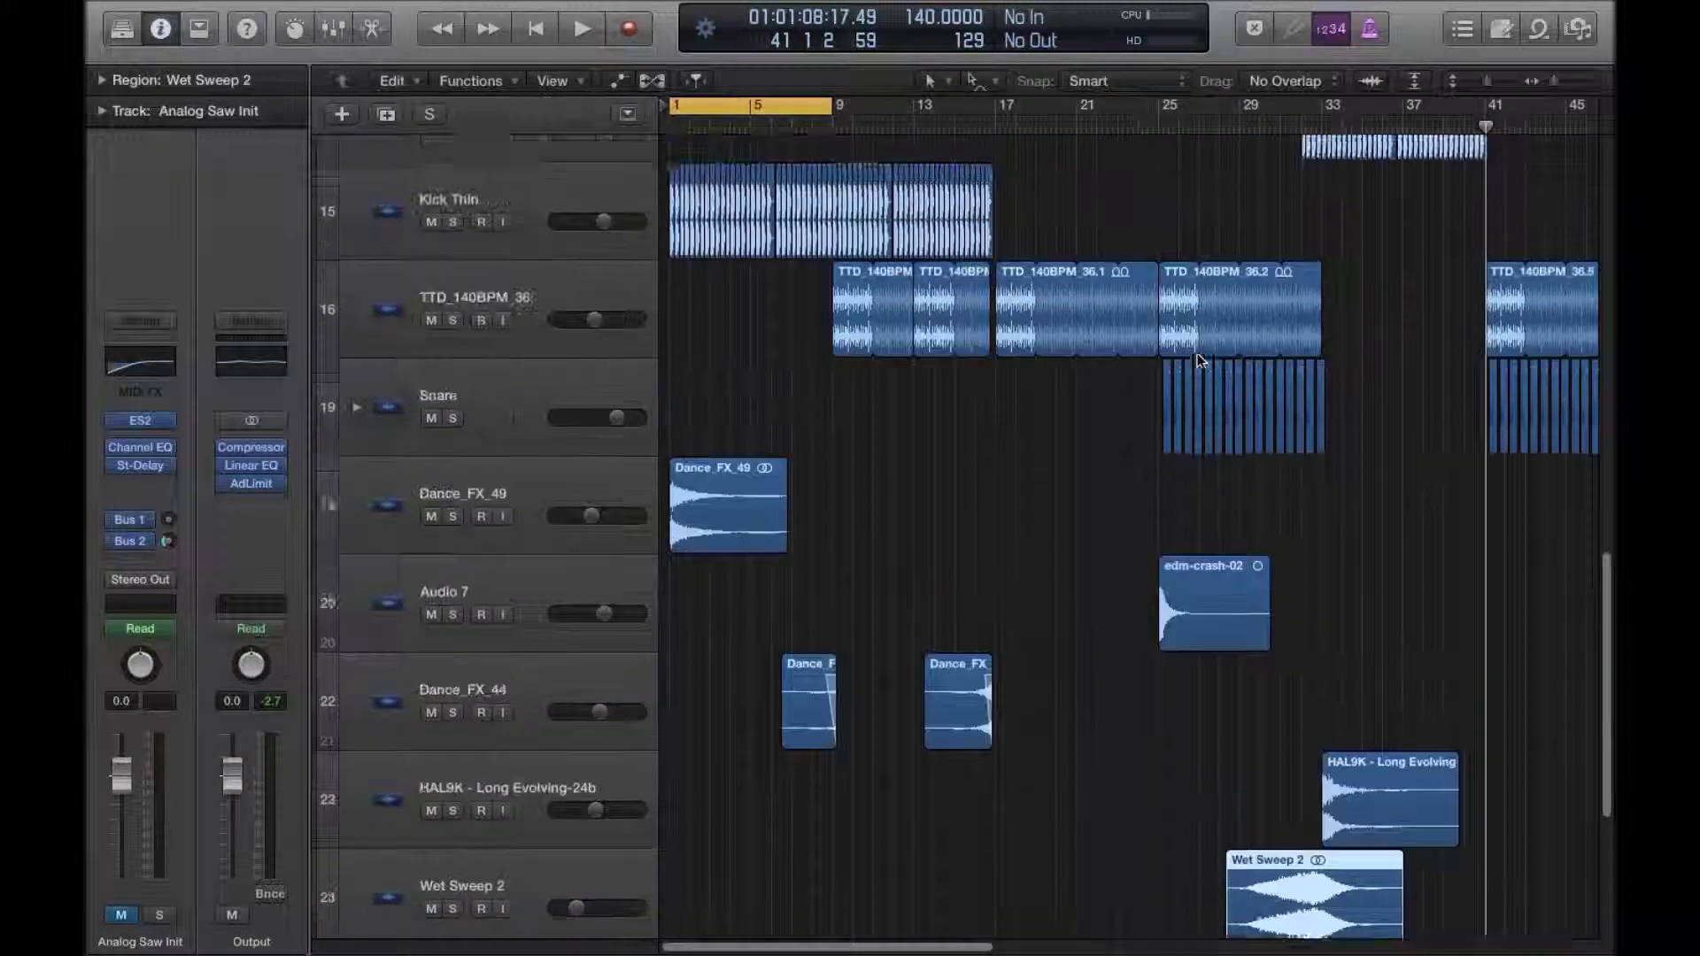
pyautogui.scroll(-7, 1328, 454)
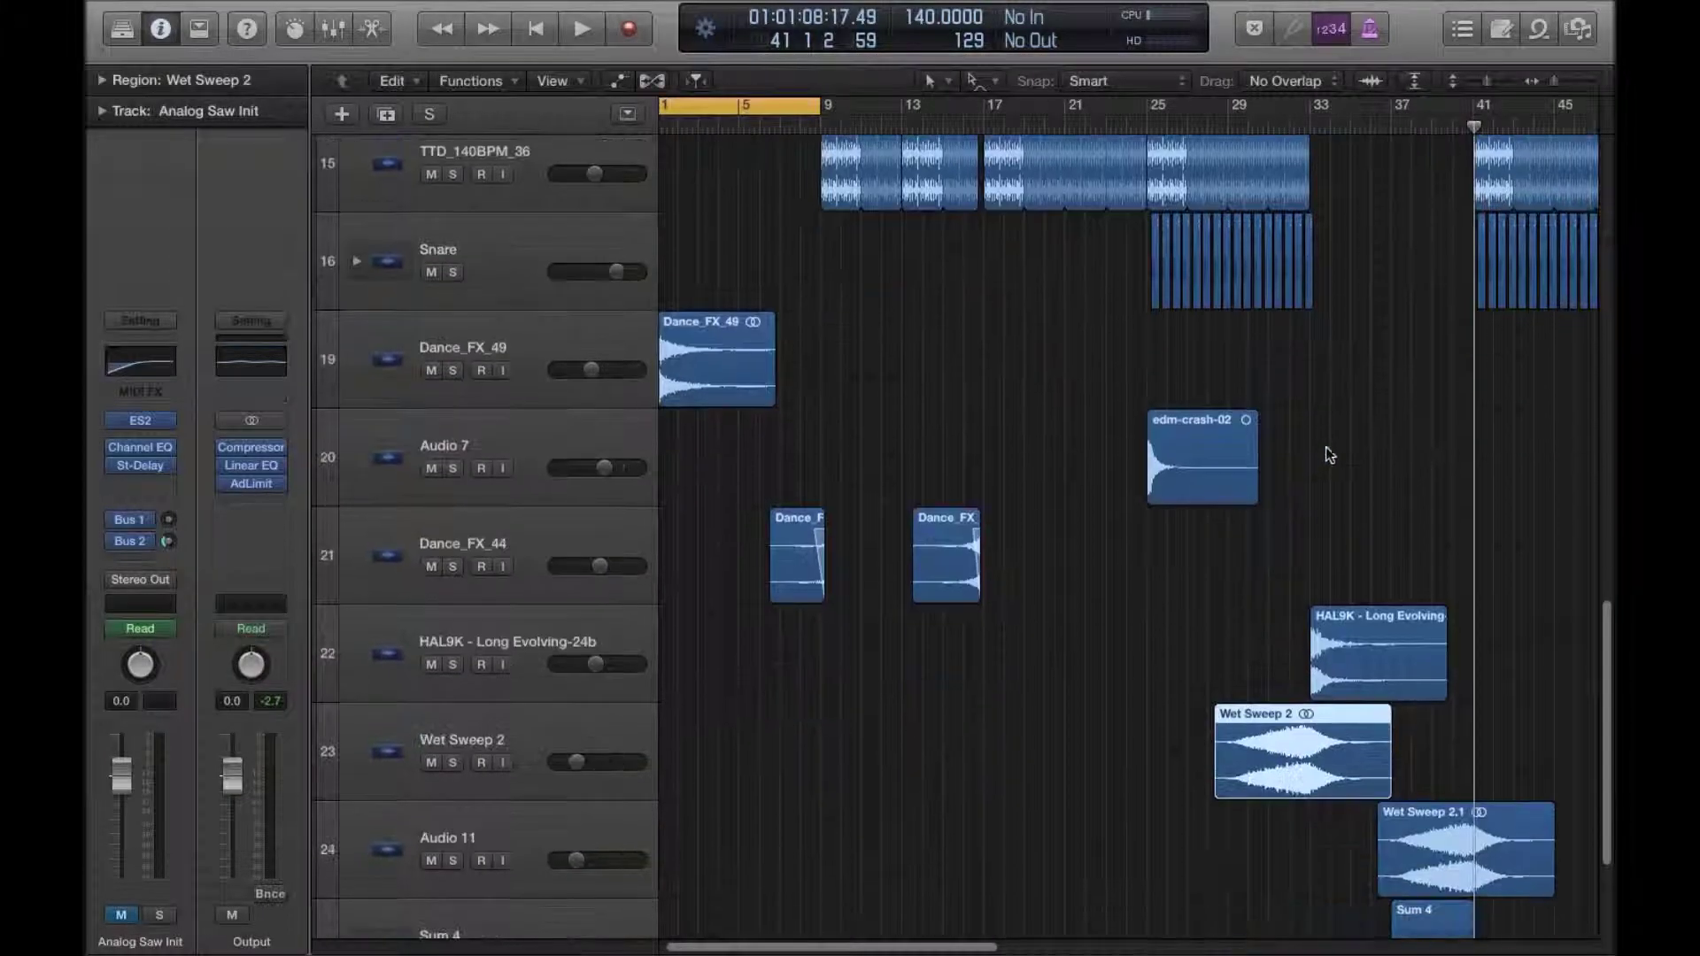
# Step: Place the playhead at bar 29, deselect the Wet Sweep 2 region, and move the playhead to bar 41 where Sum 4 ends
pyautogui.click(1231, 131)
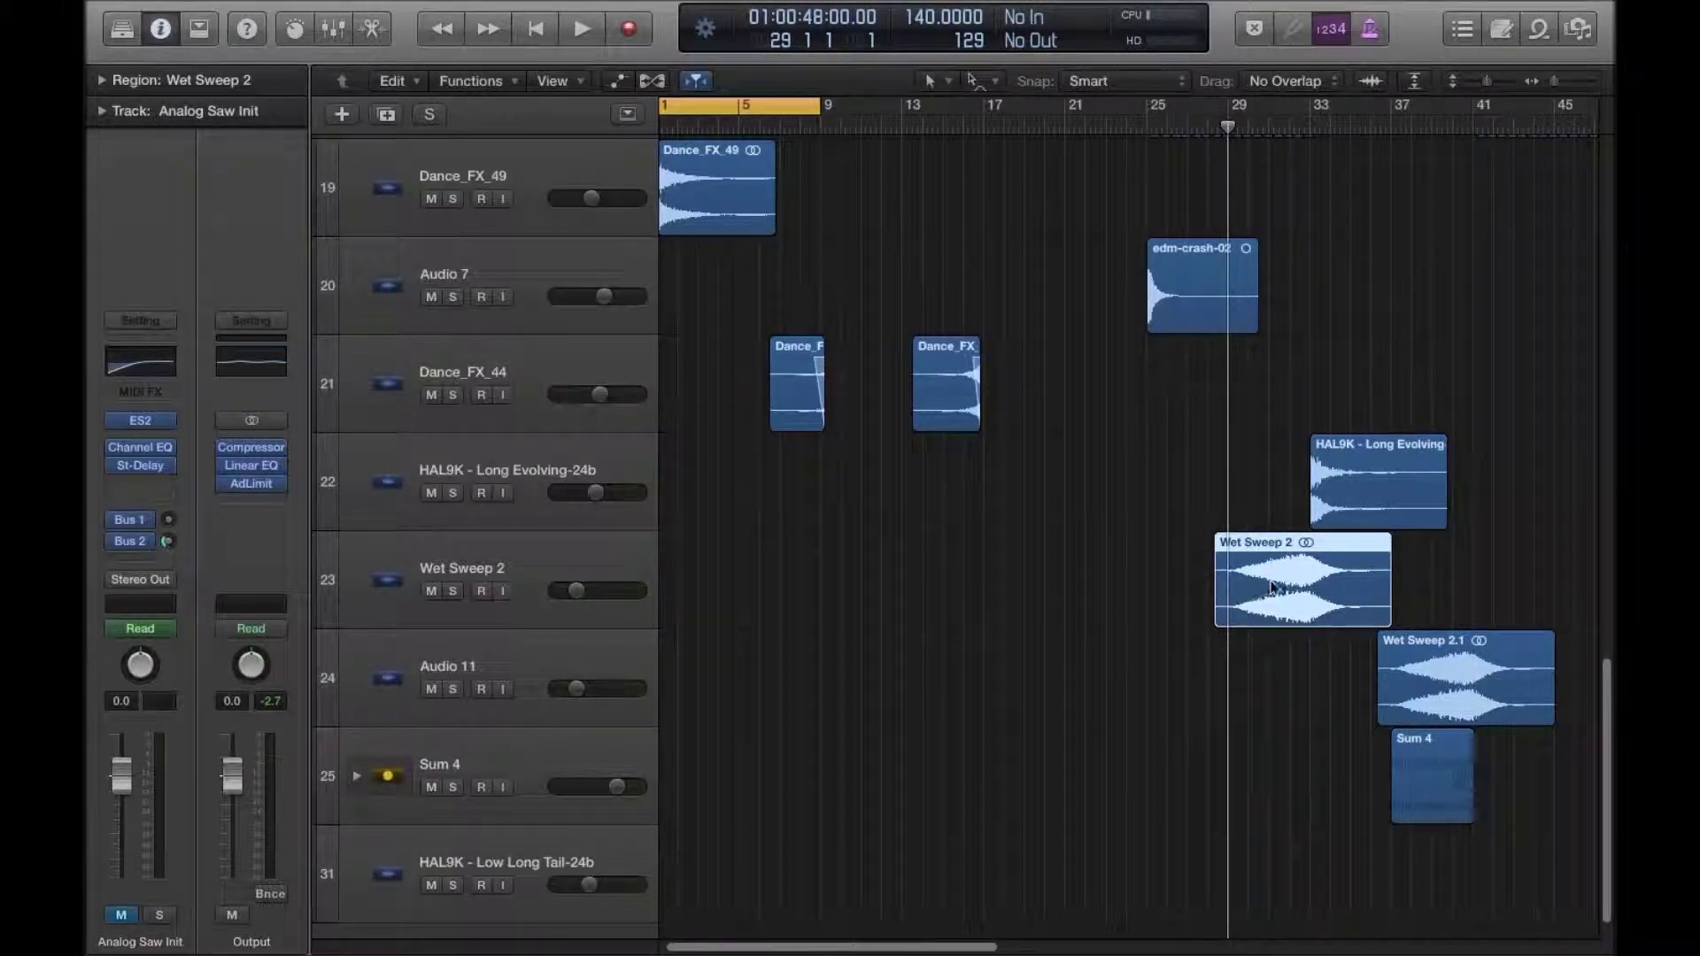
pyautogui.click(1225, 742)
pyautogui.press('space')
pyautogui.moveTo(1230, 740); pyautogui.dragTo(1475, 752)
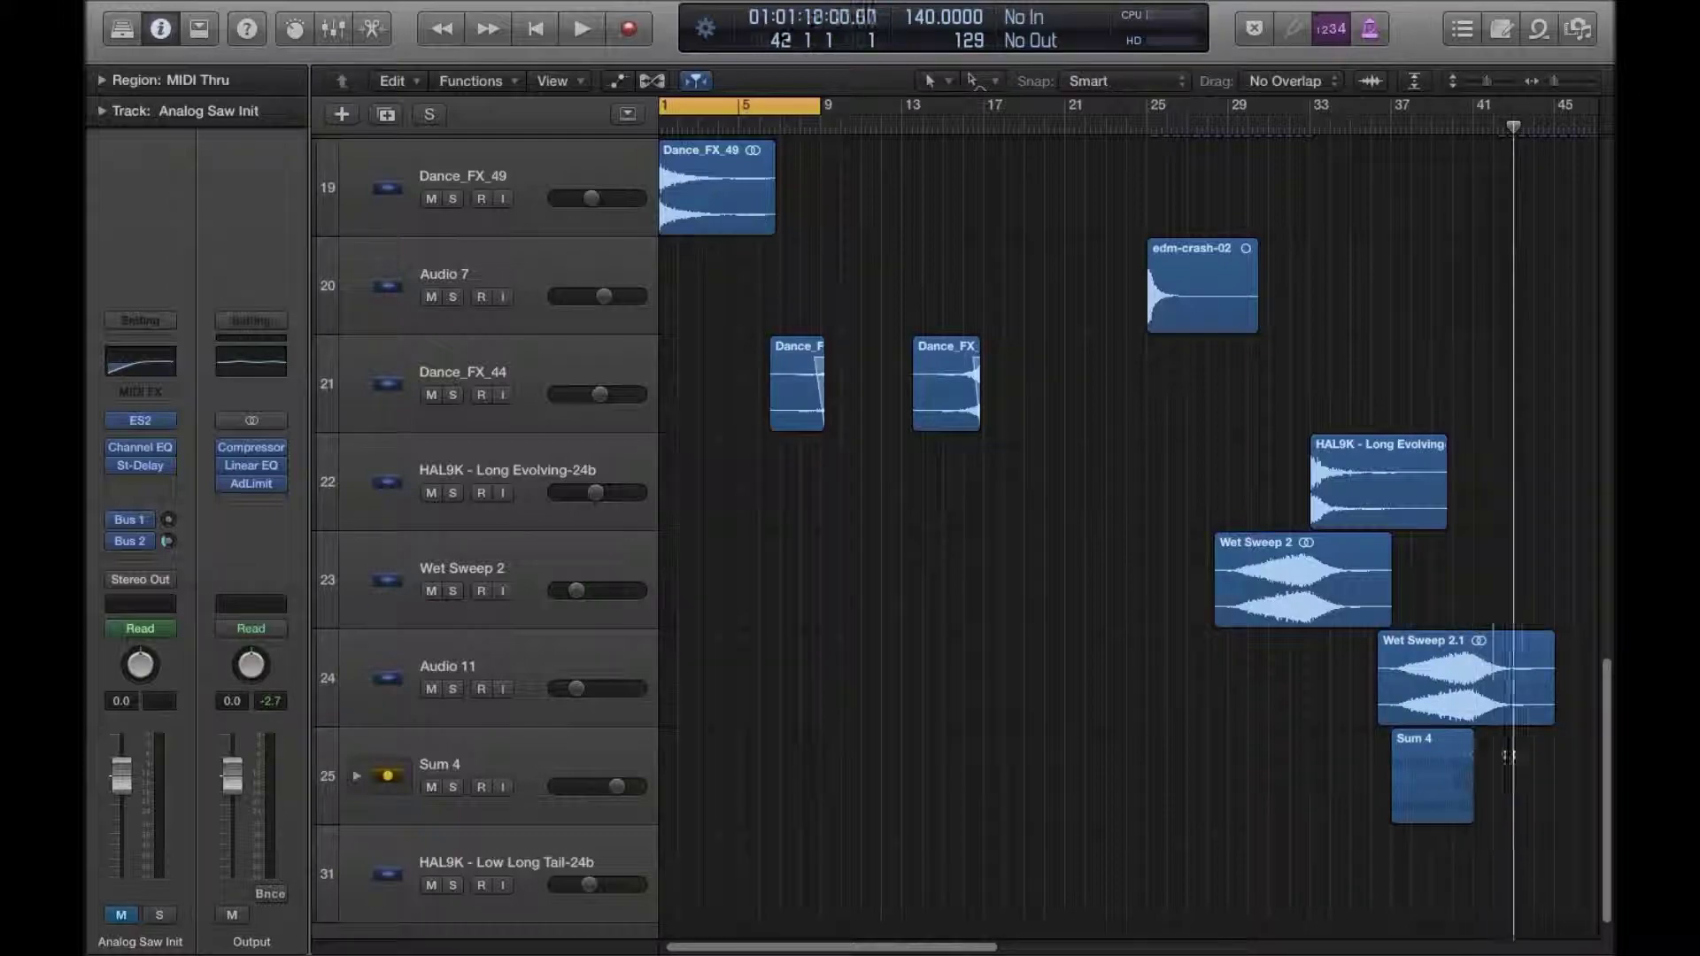
# Step: Examine the kick, loop and snare regions entering at bar 41, and move the playhead to bar 31 within Wet Sweep 2
pyautogui.scroll(10, 1496, 664)
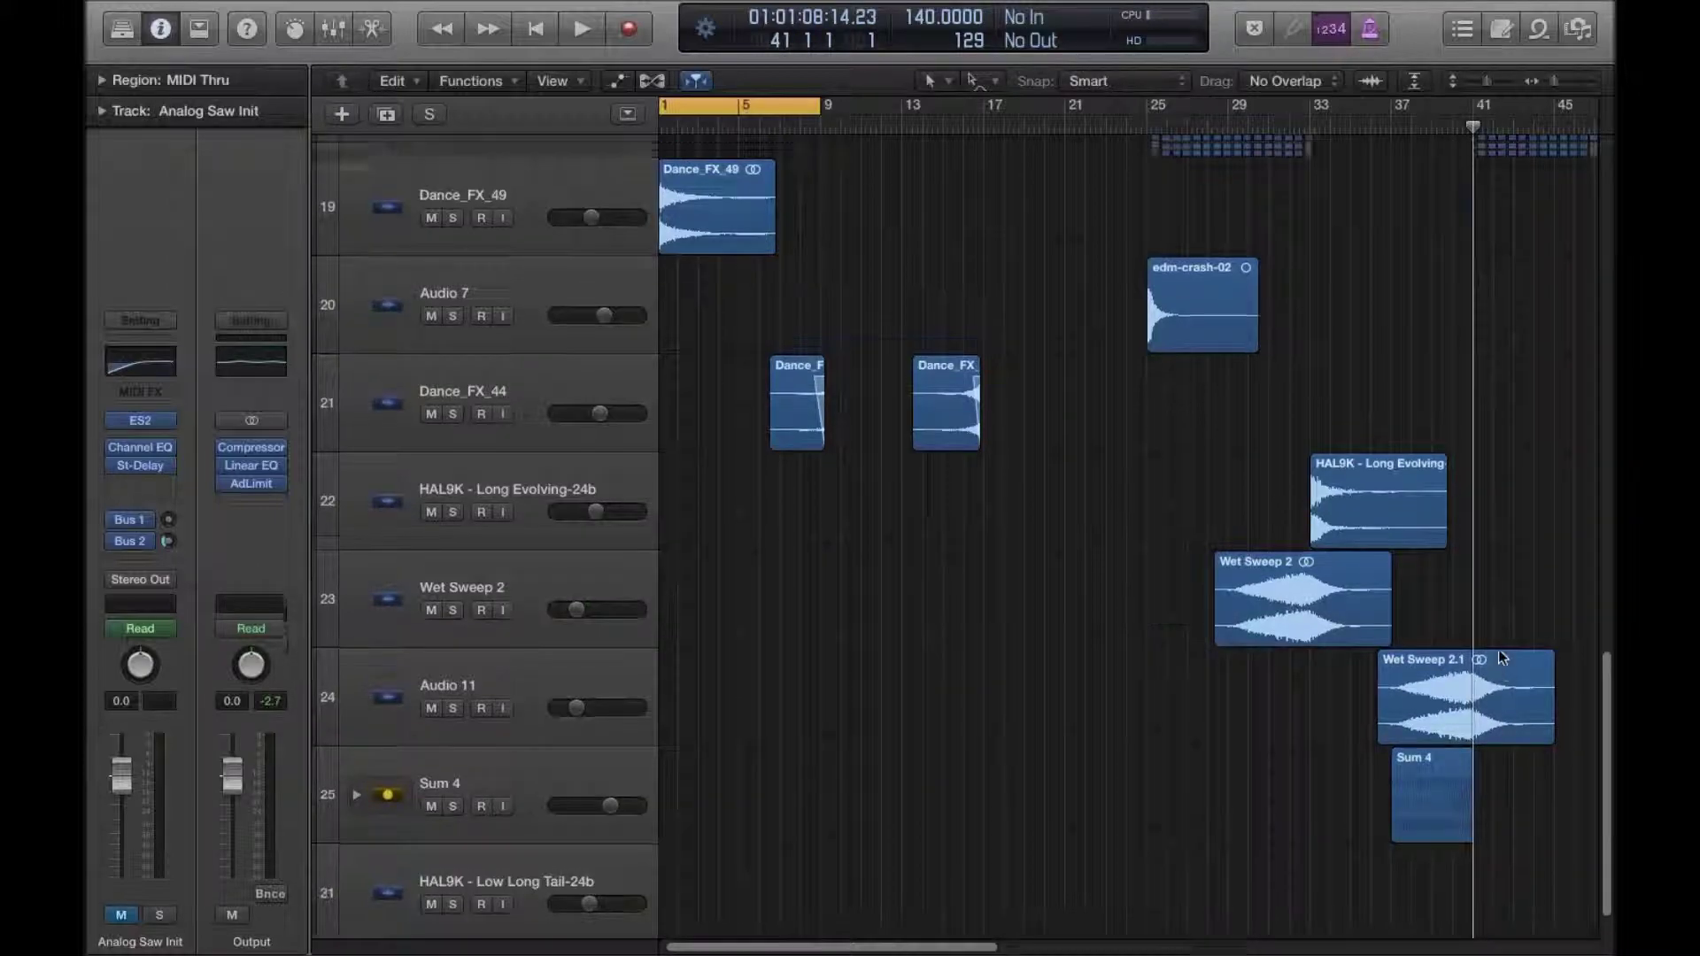
pyautogui.scroll(-4, 1505, 646)
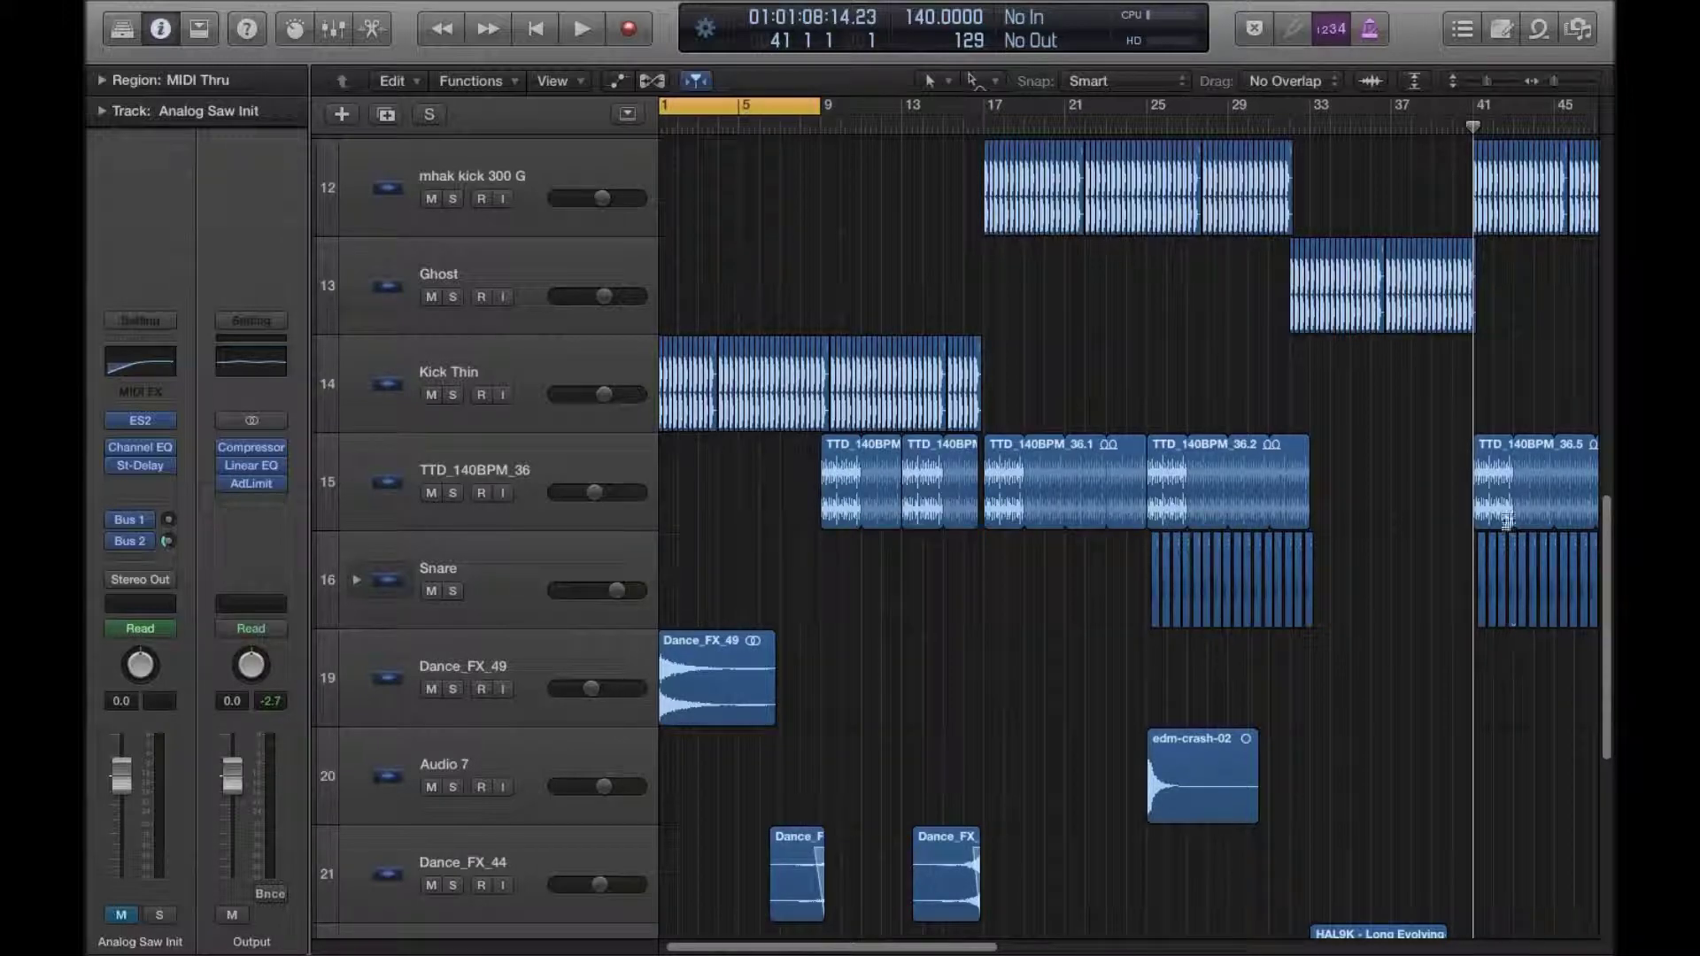
pyautogui.scroll(-2, 1470, 449)
pyautogui.scroll(-2, 1470, 449)
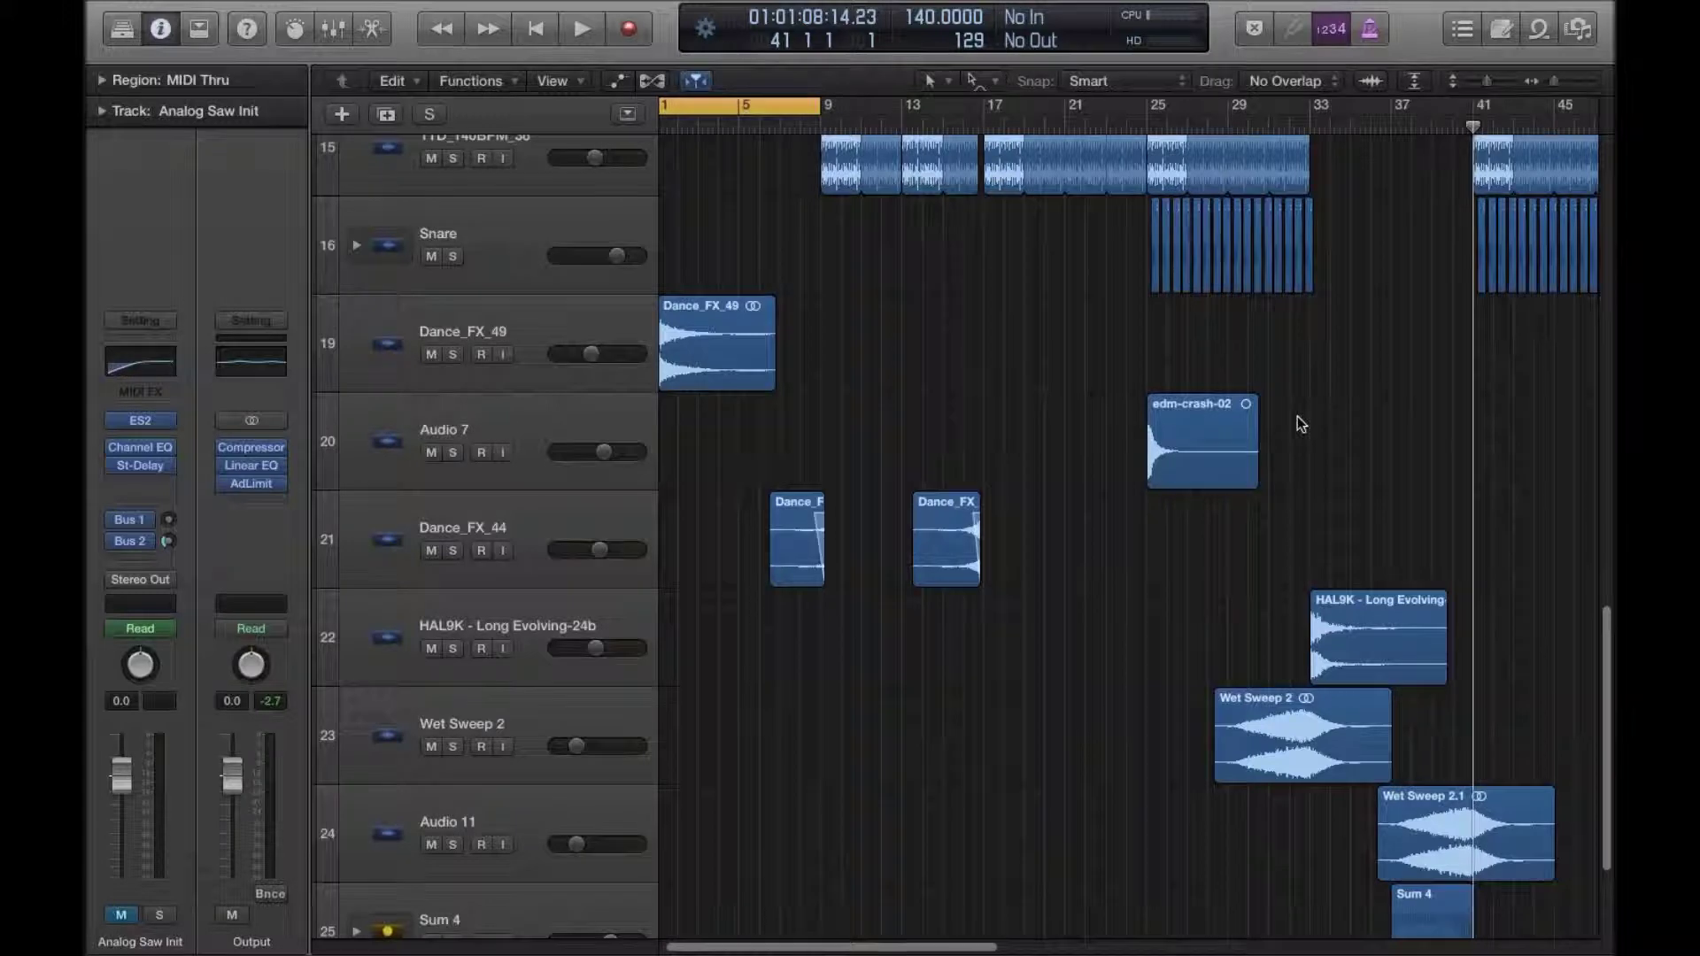
pyautogui.hscroll(8, 1294, 417)
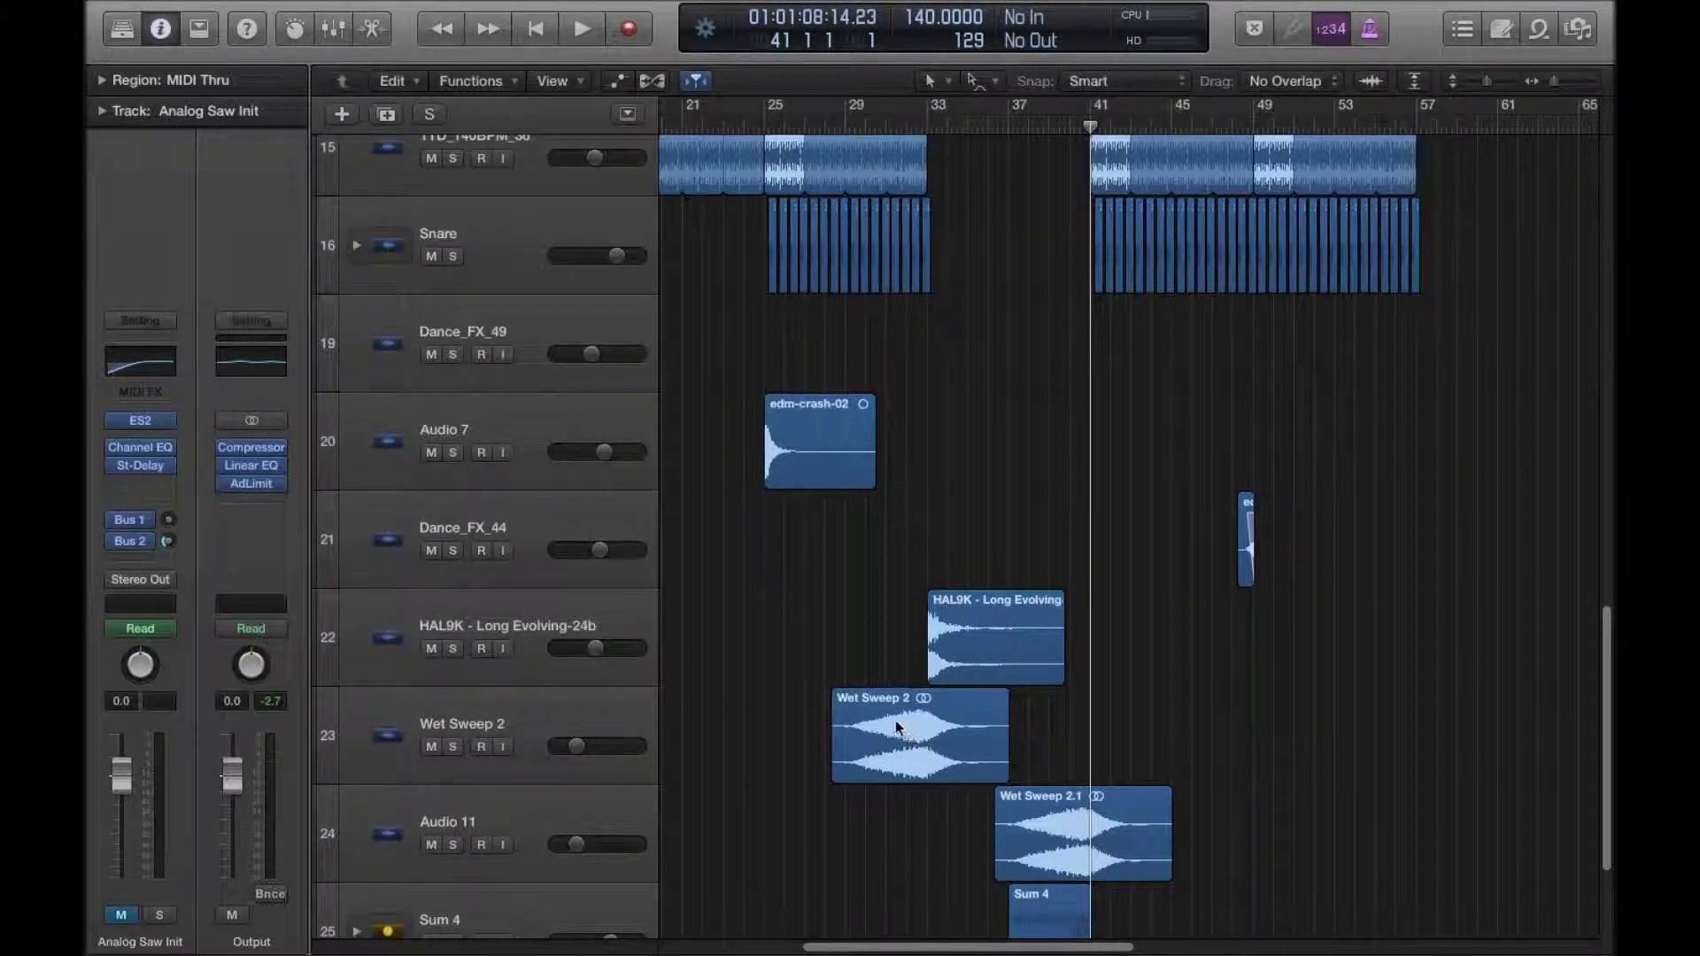
pyautogui.click(874, 121)
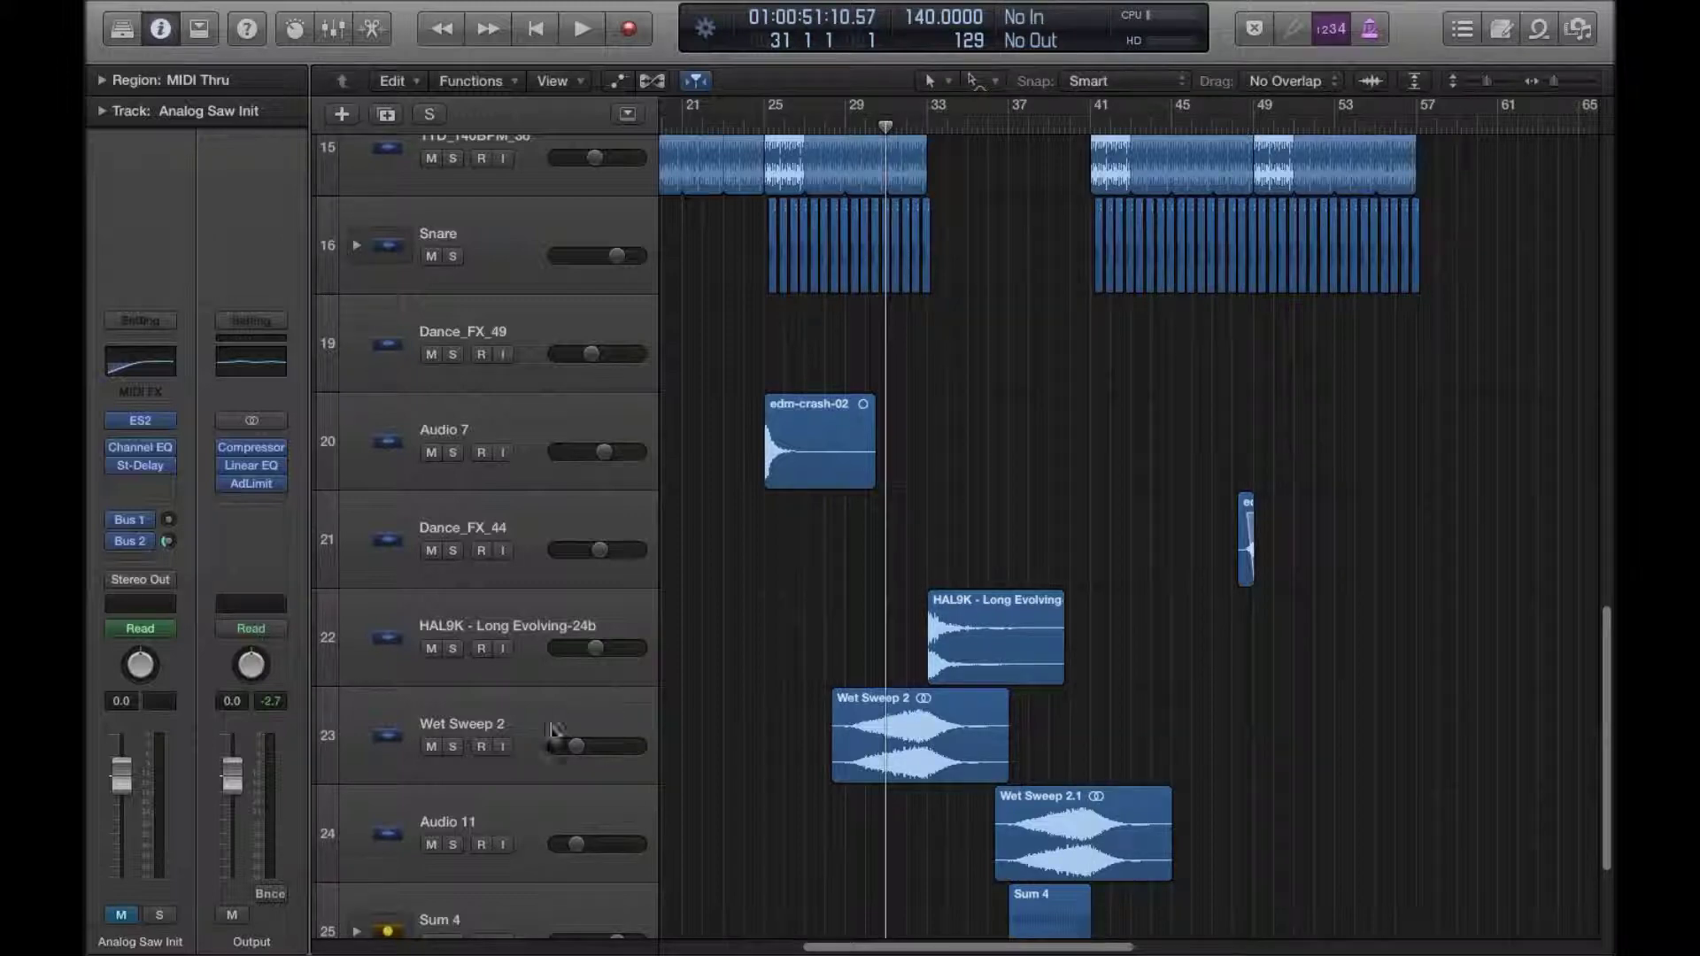
# Step: Solo the Wet Sweep 2 and HAL9K - Long Evolving-24b tracks and play them from around bar 30
pyautogui.click(452, 748)
pyautogui.click(453, 648)
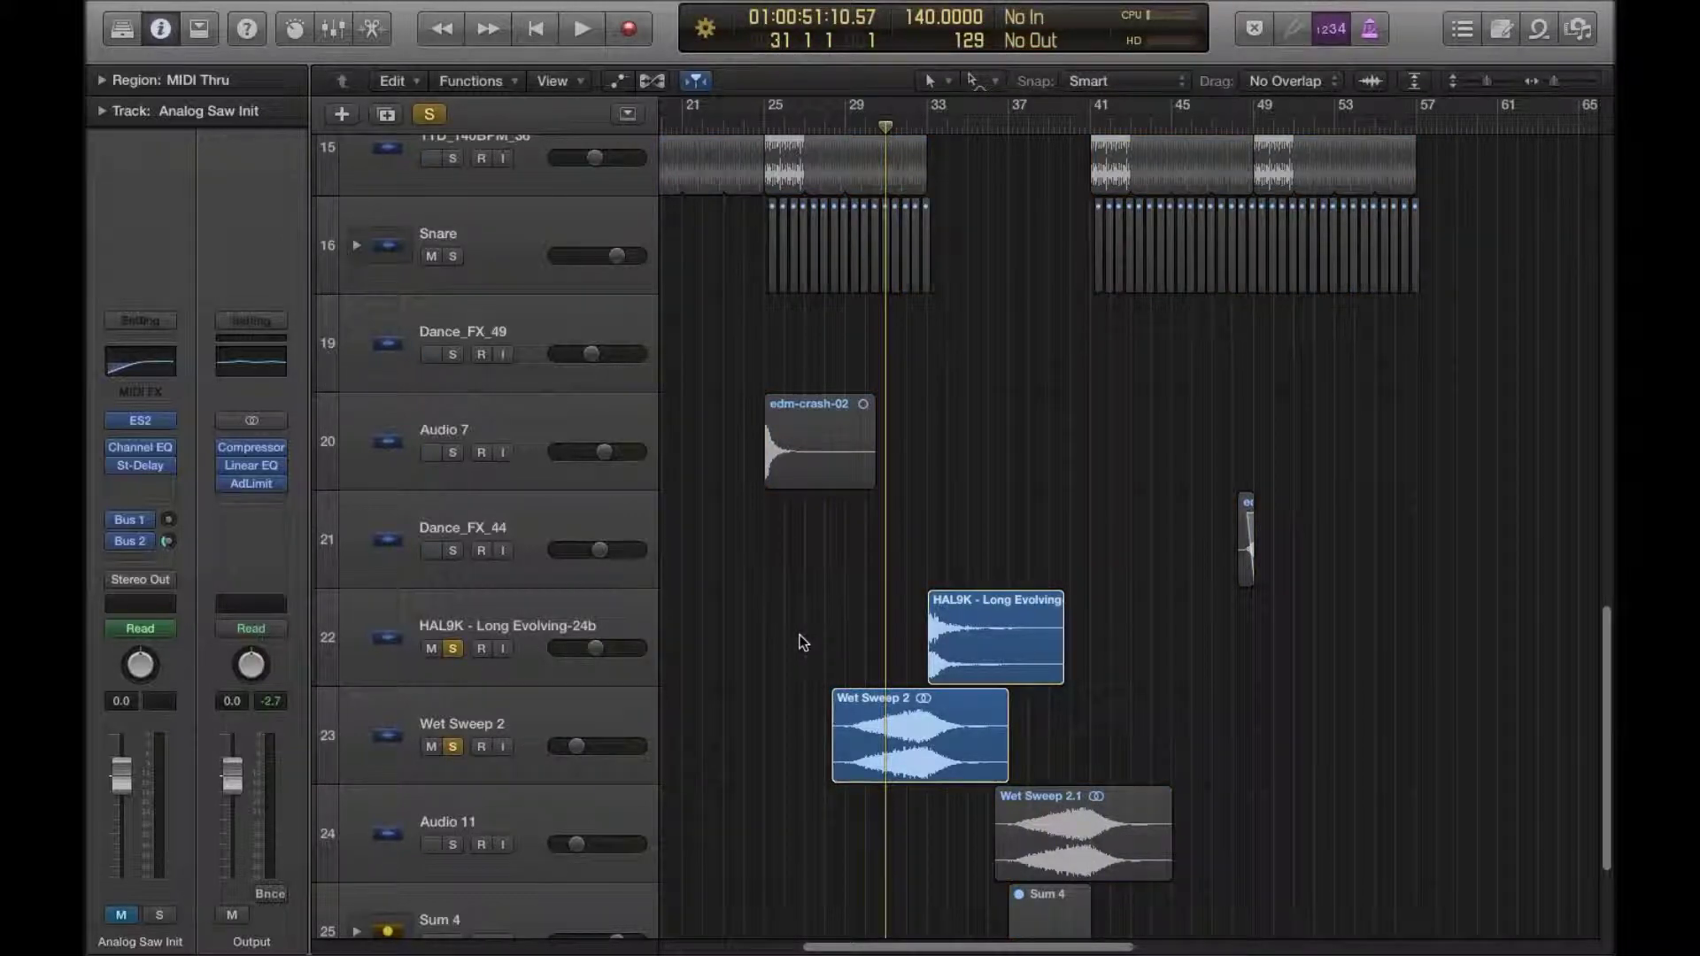
pyautogui.press('space')
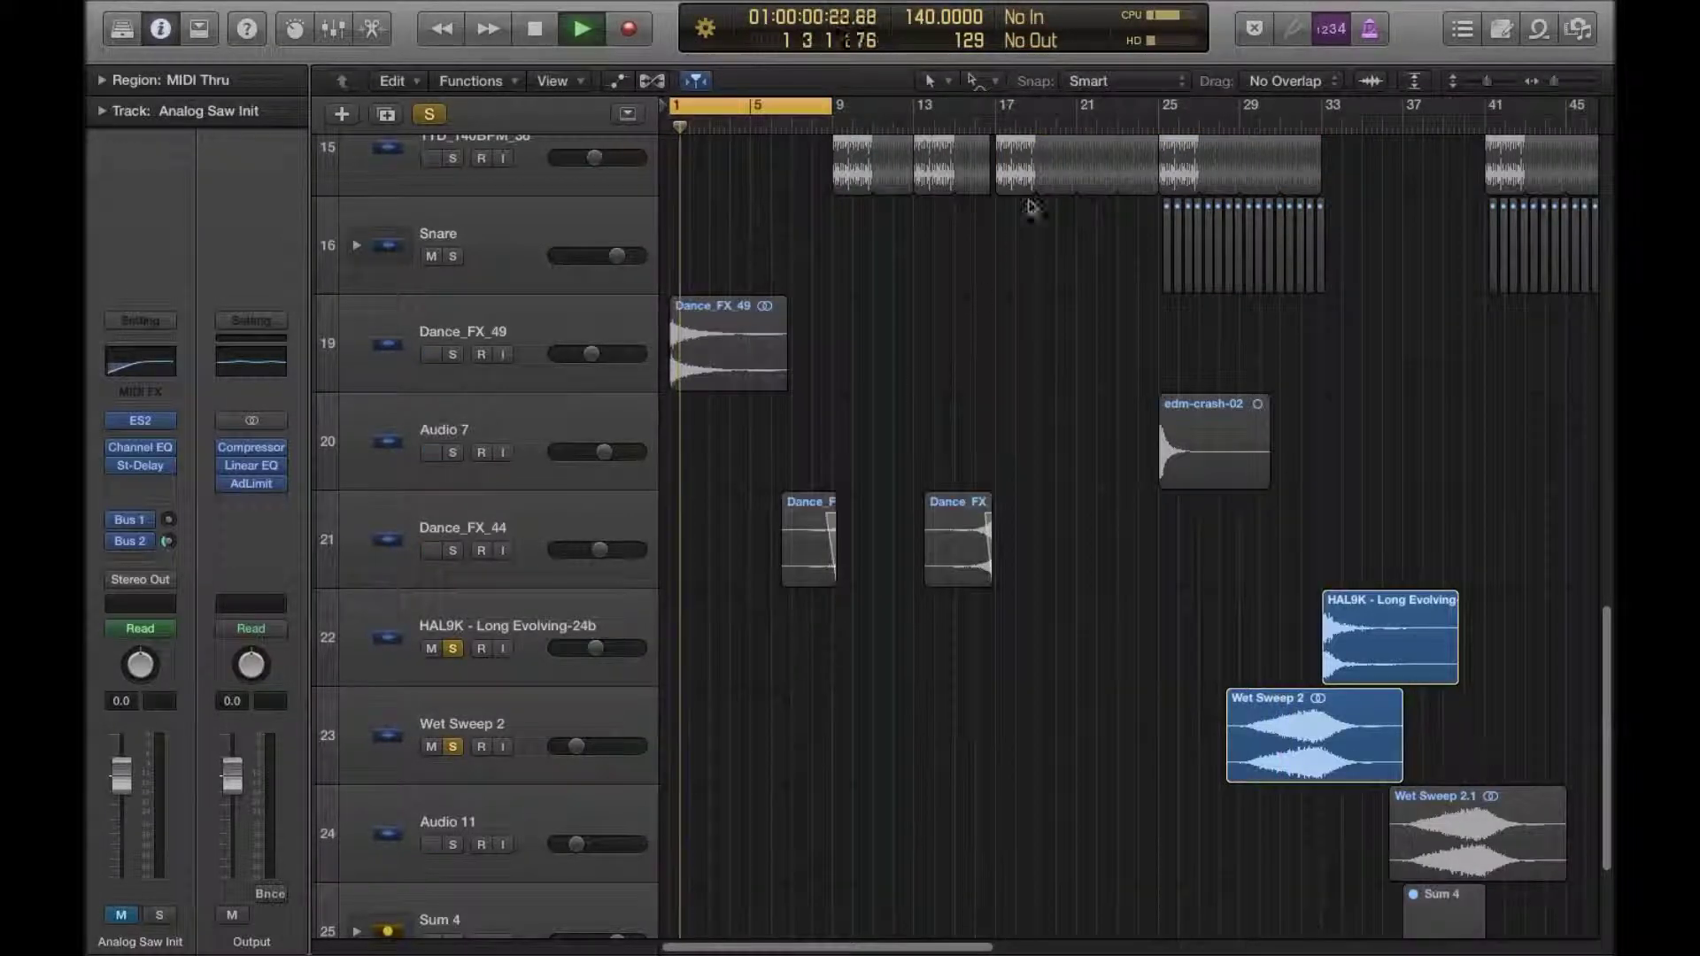
pyautogui.click(775, 107)
pyautogui.click(1266, 123)
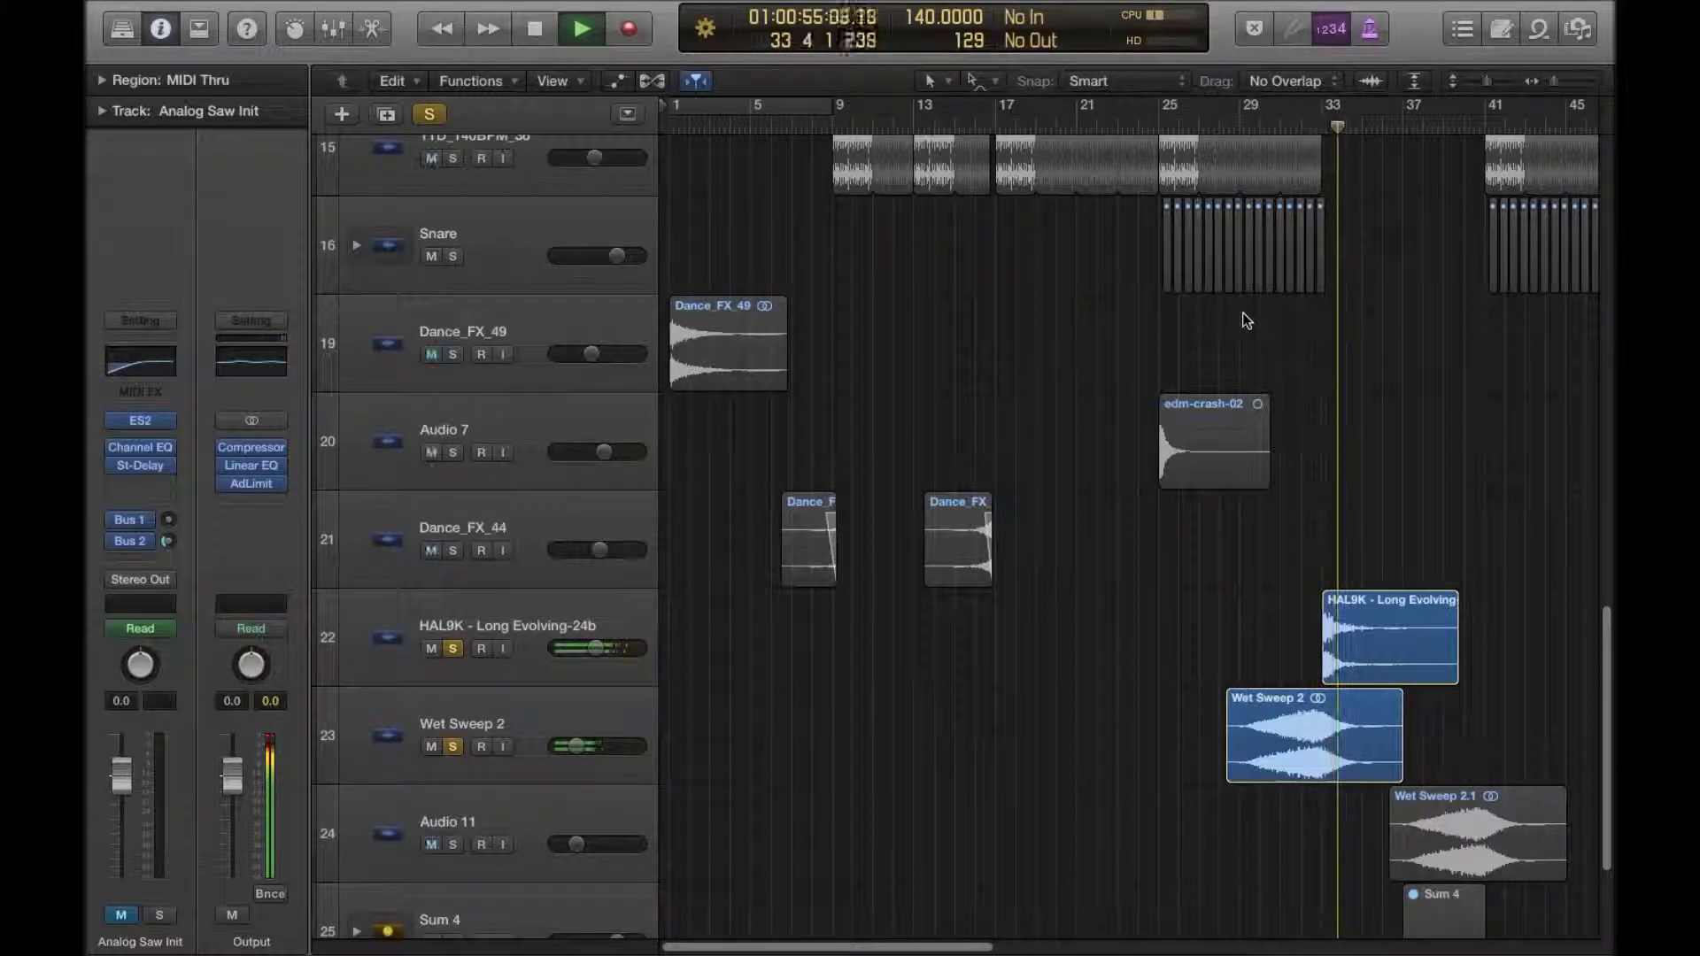
# Step: Unsolo the Wet Sweep 2 and HAL9K - Long Evolving-24b tracks and stop playback
pyautogui.click(454, 747)
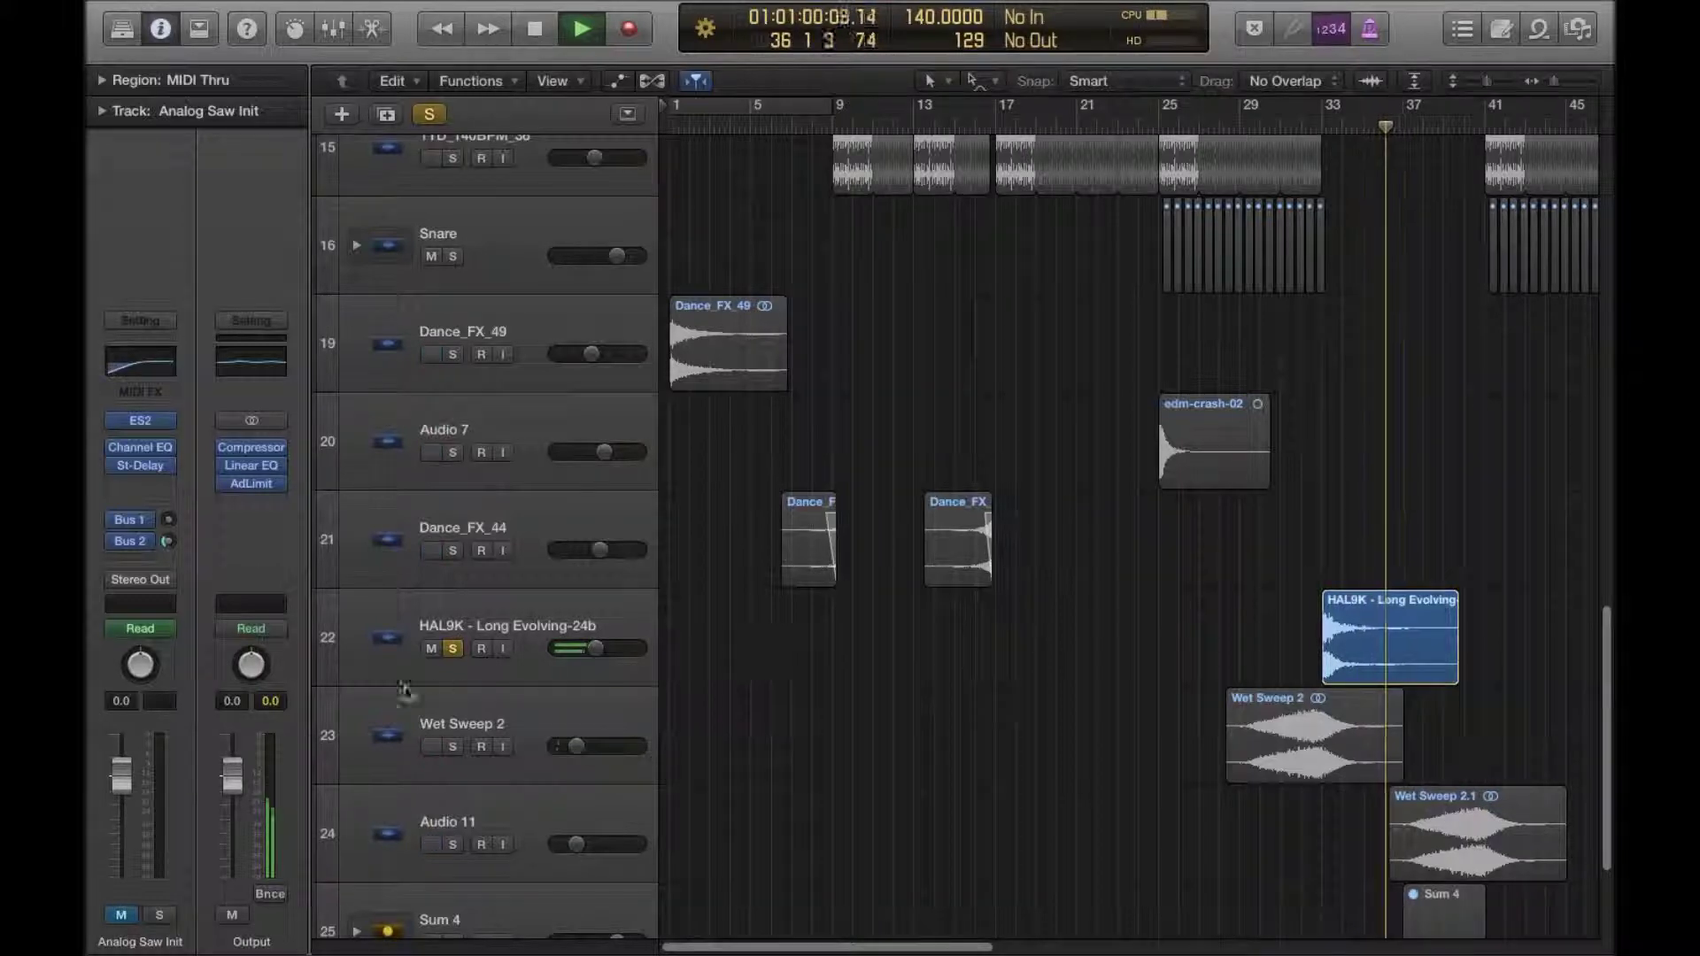
pyautogui.click(452, 650)
pyautogui.press('space')
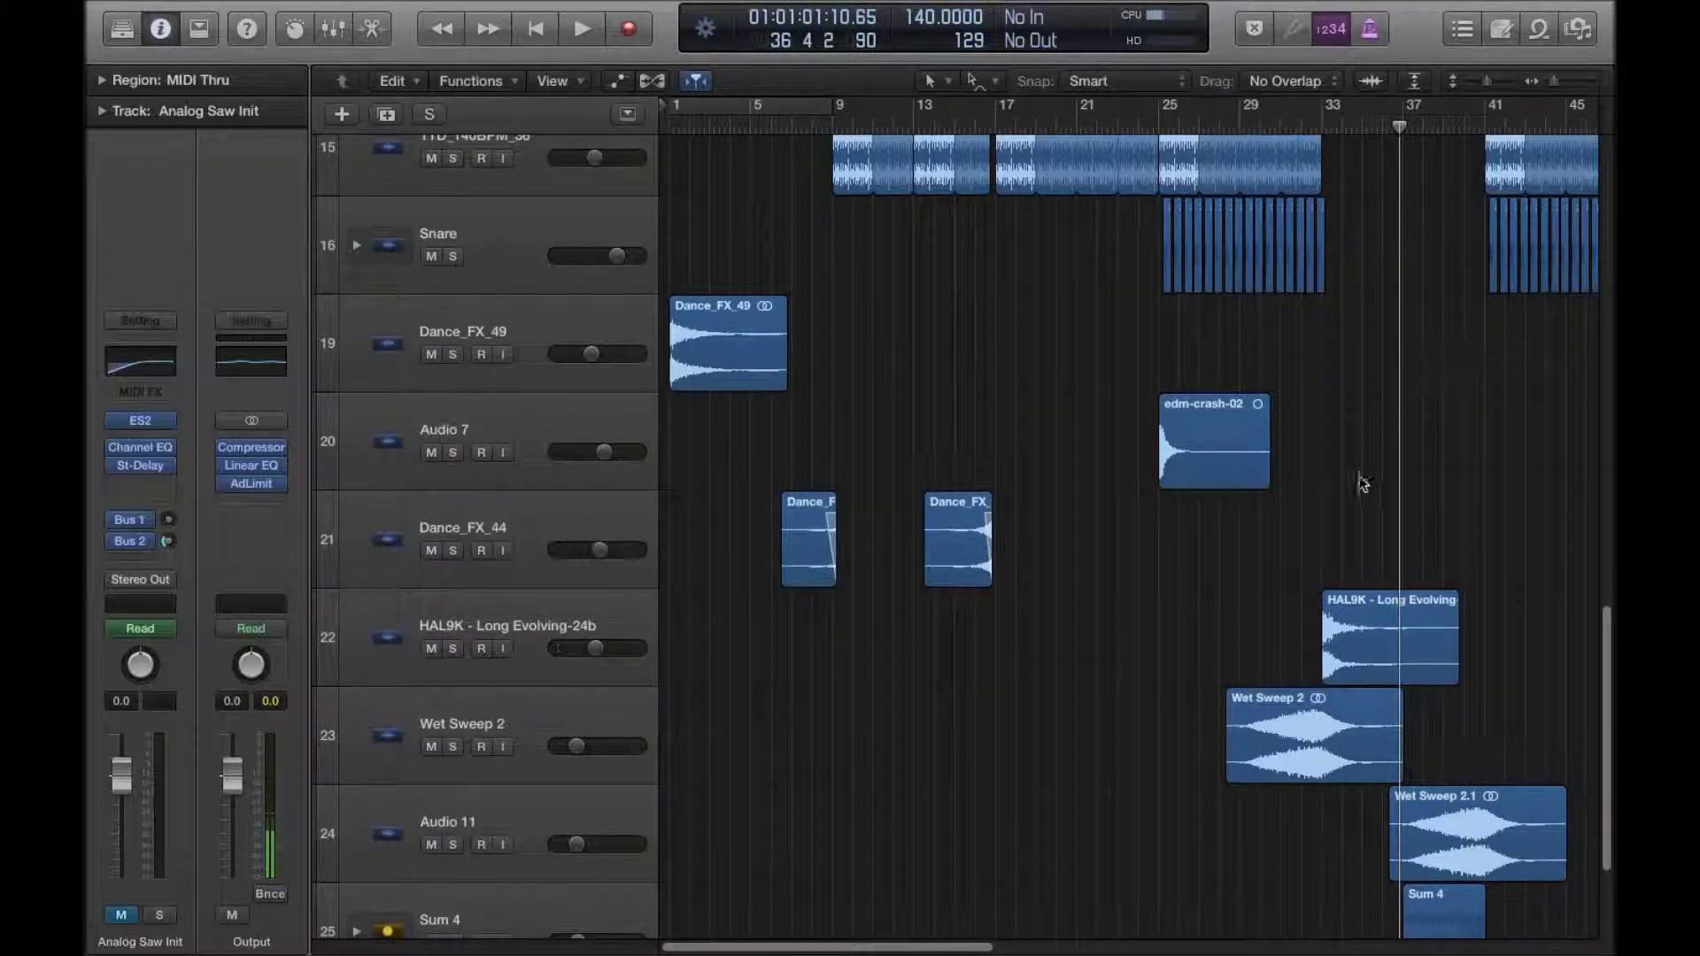
# Step: Play the full mix from bar 31 through the sweep transition into the bar 41 drums, stopping at bar 43
pyautogui.moveTo(1280, 120); pyautogui.dragTo(1322, 124)
pyautogui.click(1575, 82)
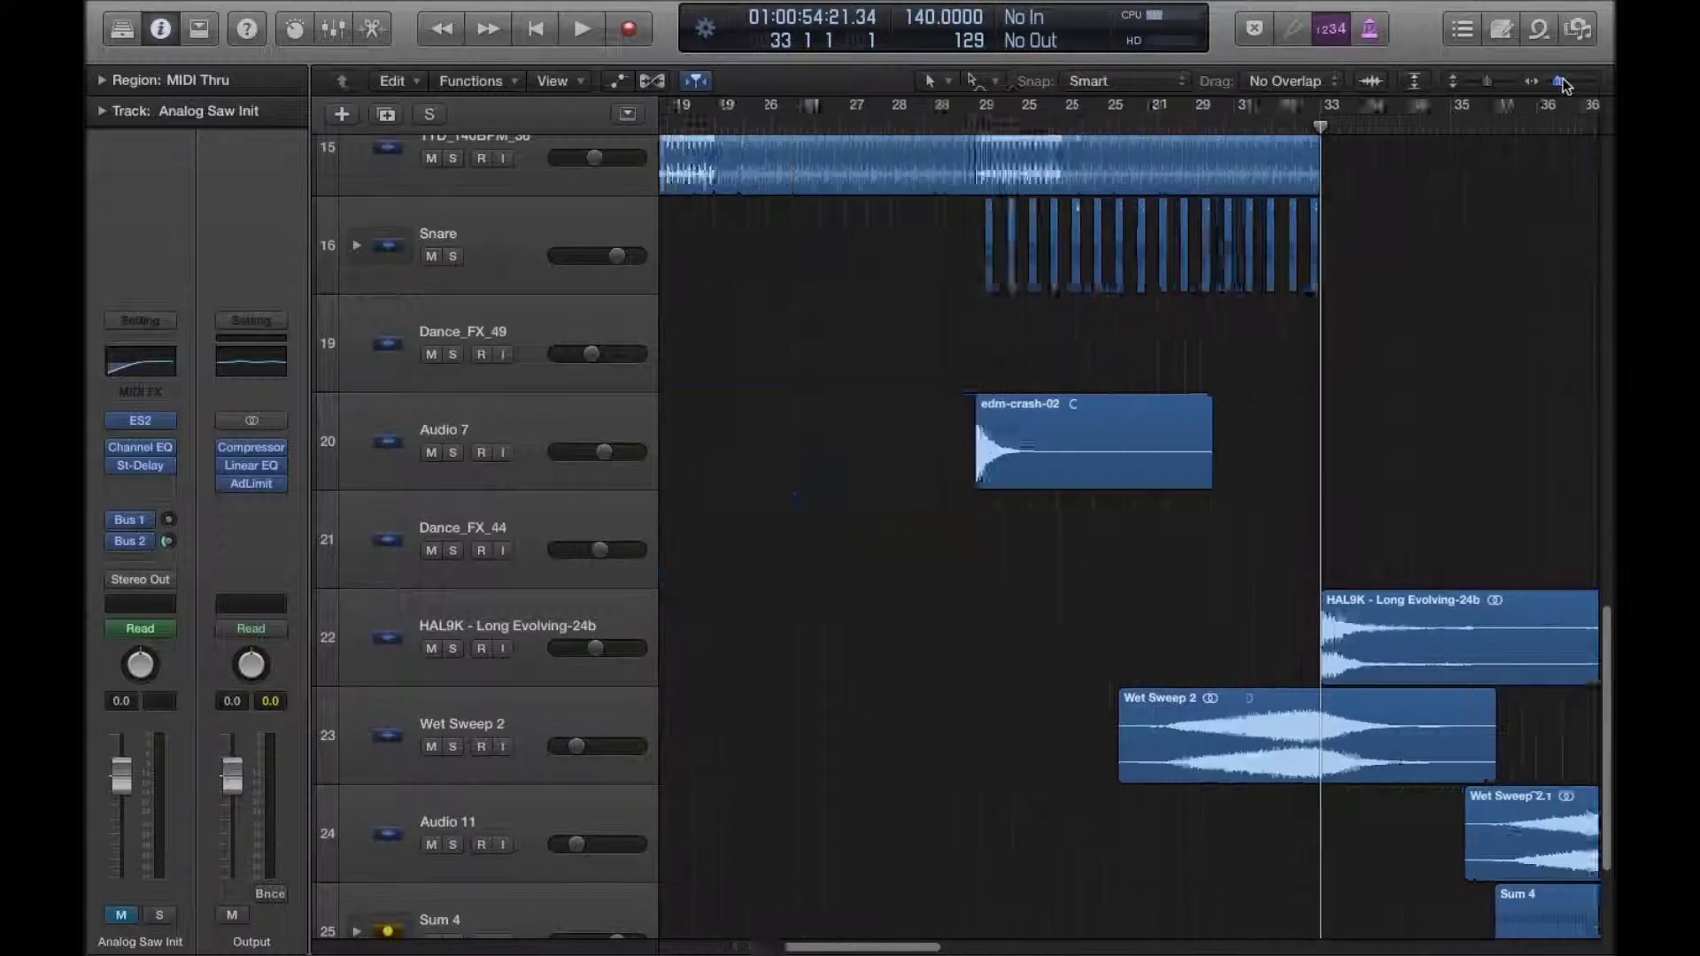
pyautogui.moveTo(914, 122); pyautogui.dragTo(952, 124)
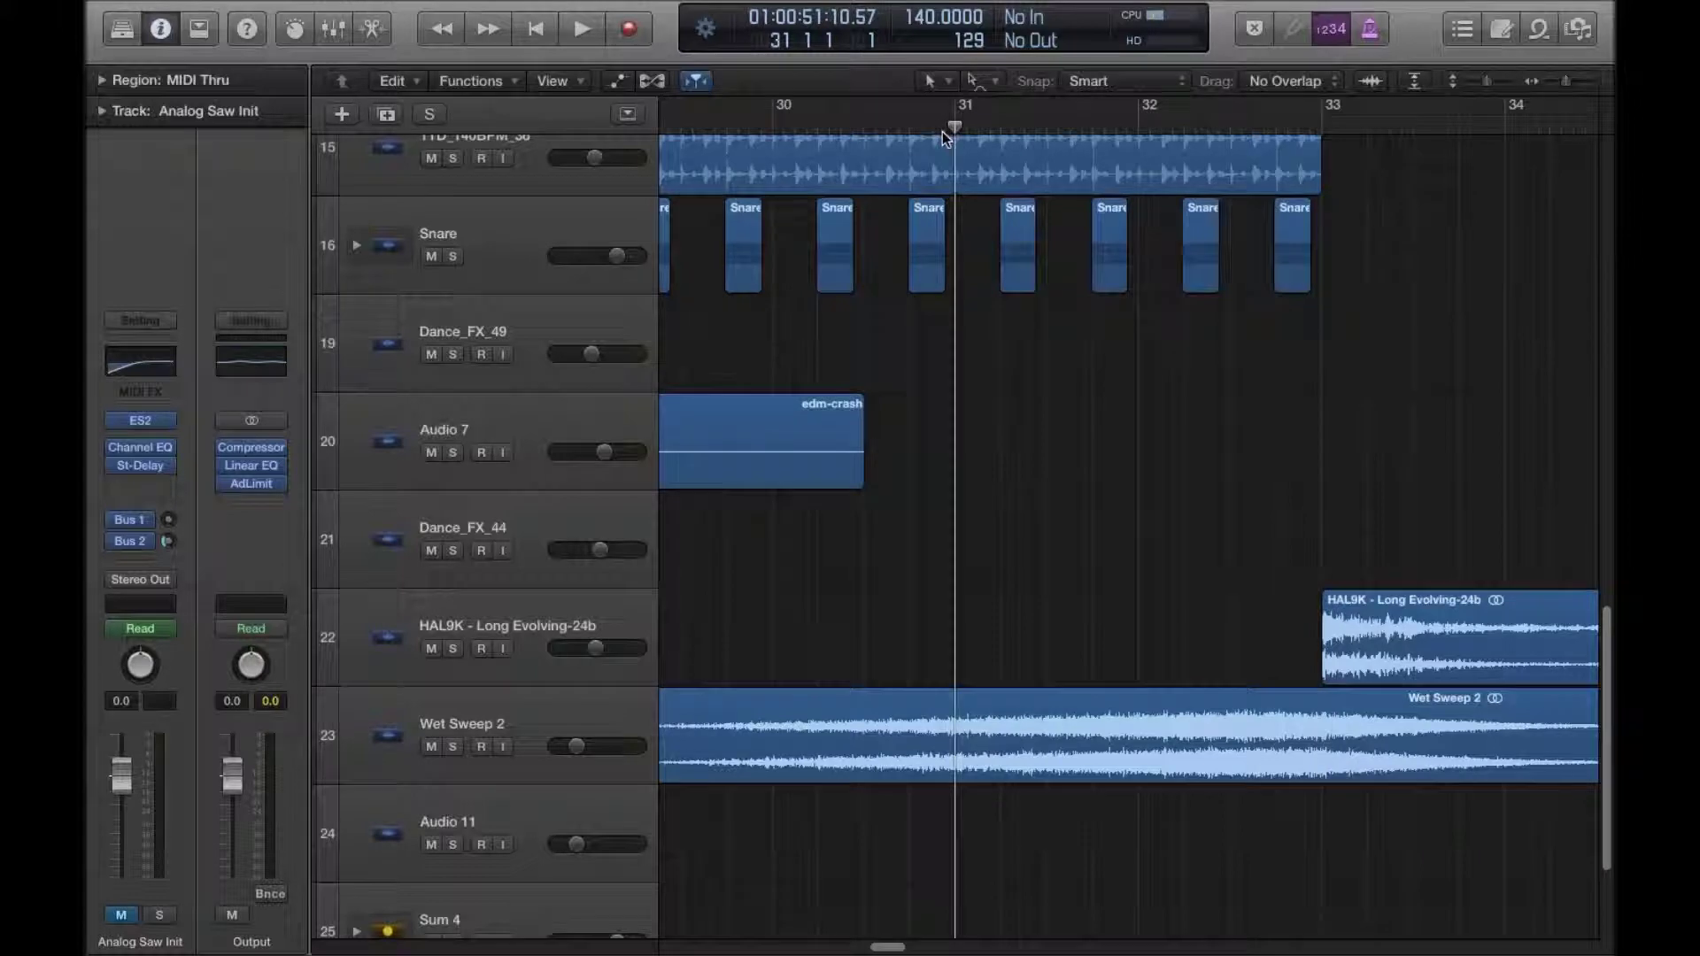
pyautogui.press('space')
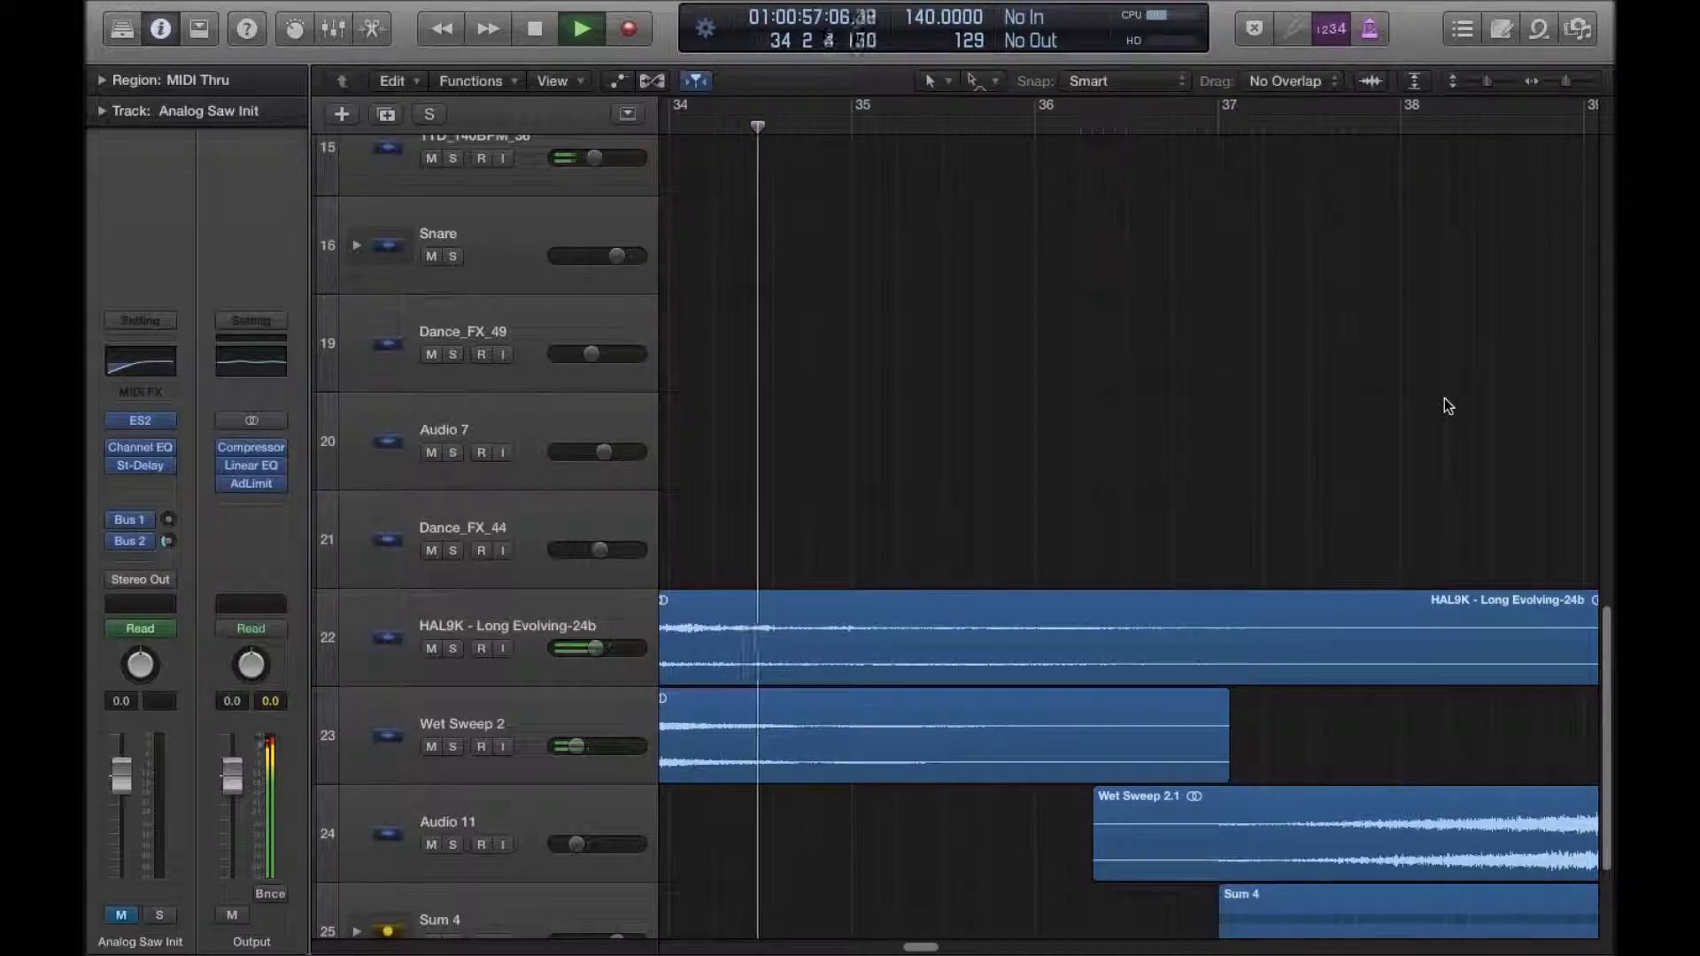
pyautogui.moveTo(1564, 81); pyautogui.dragTo(1552, 80)
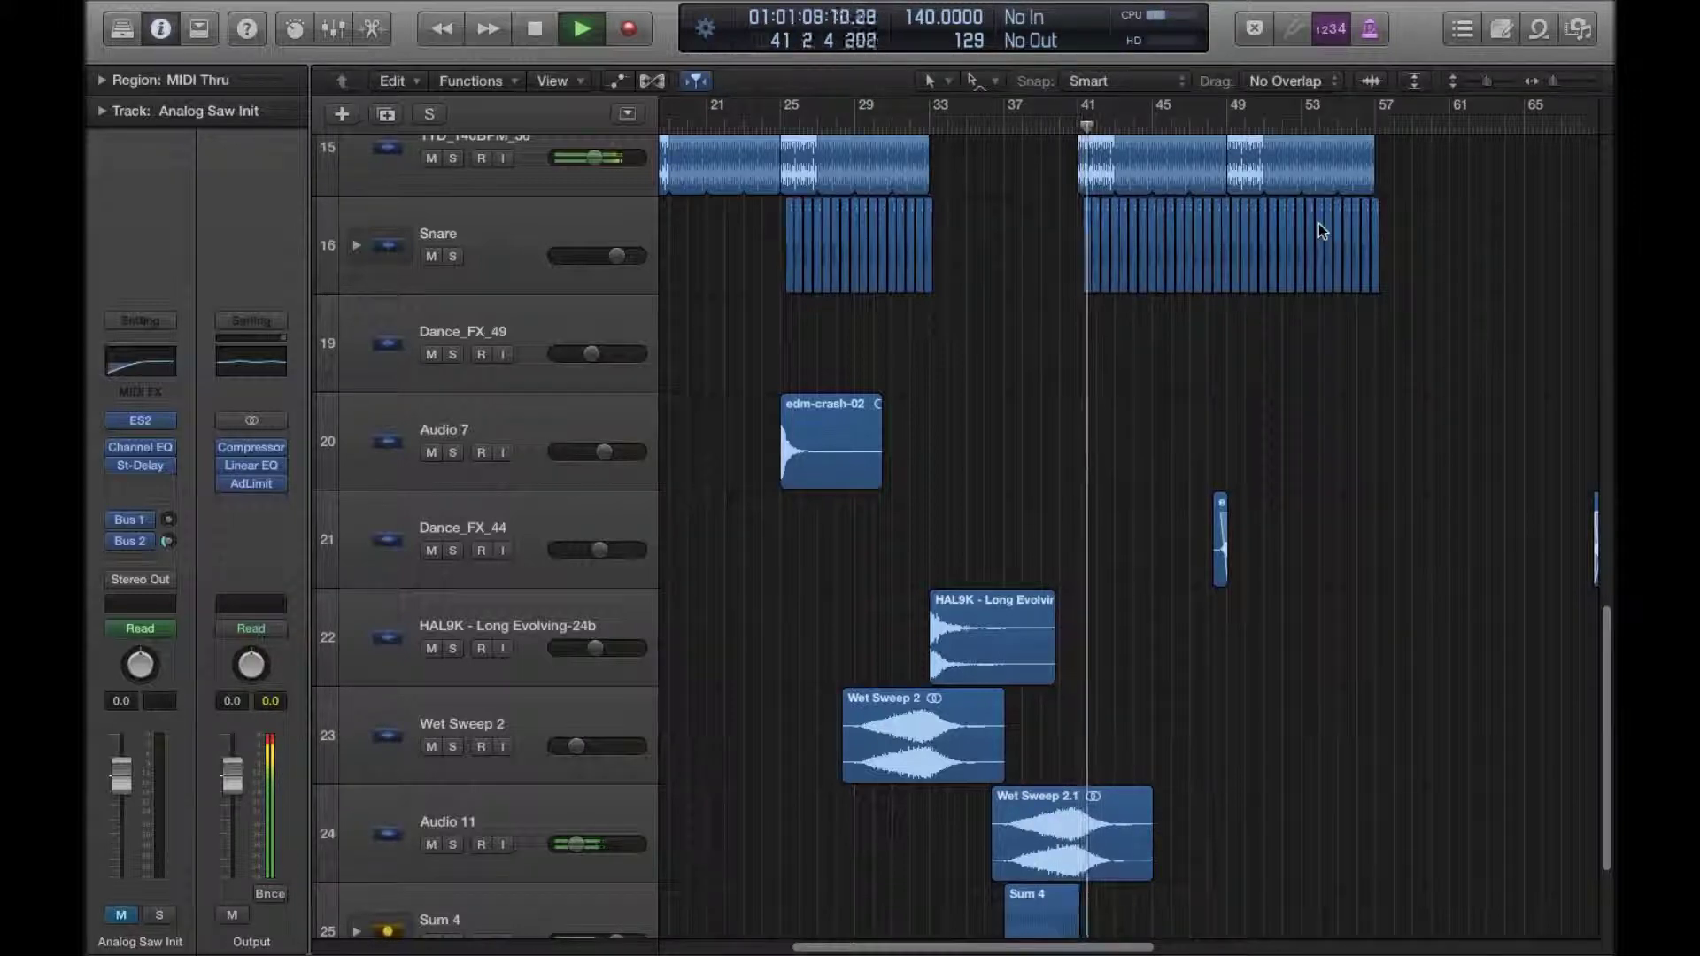
pyautogui.scroll(3, 1358, 244)
pyautogui.scroll(4, 1360, 246)
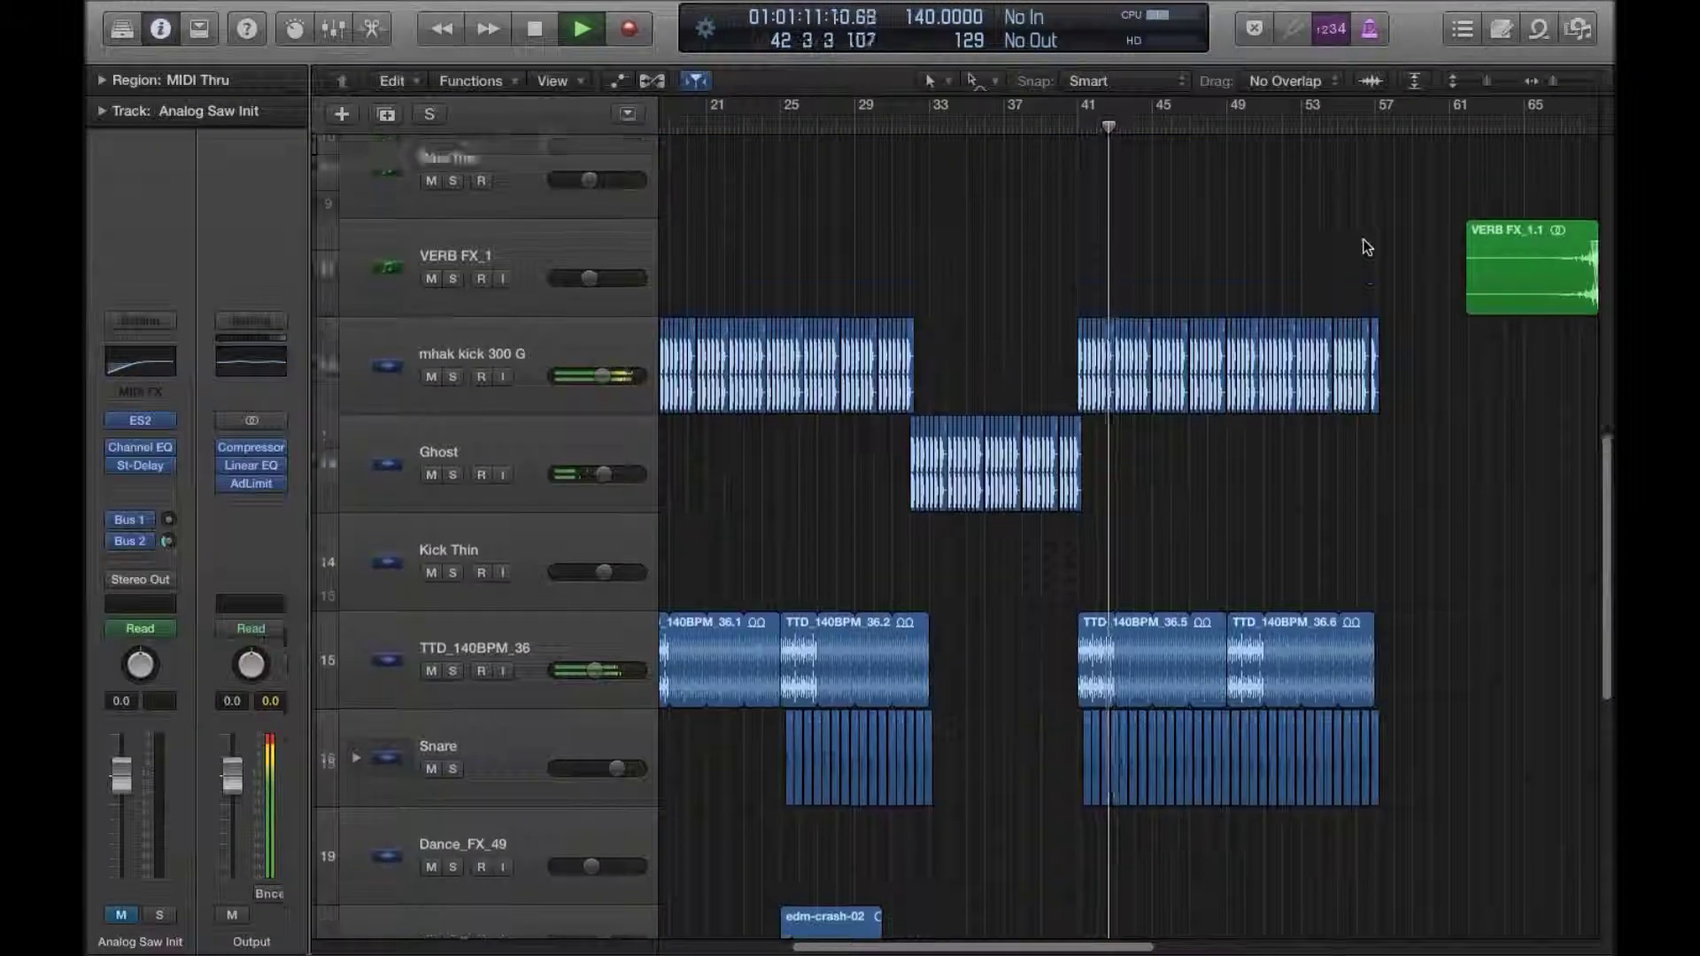
pyautogui.press('space')
# Step: Locate the break between bars 57 and 69 and place the playhead at bar 67 within the VERB FX_1.1 region
pyautogui.scroll(-5, 1390, 376)
pyautogui.hscroll(5, 1400, 385)
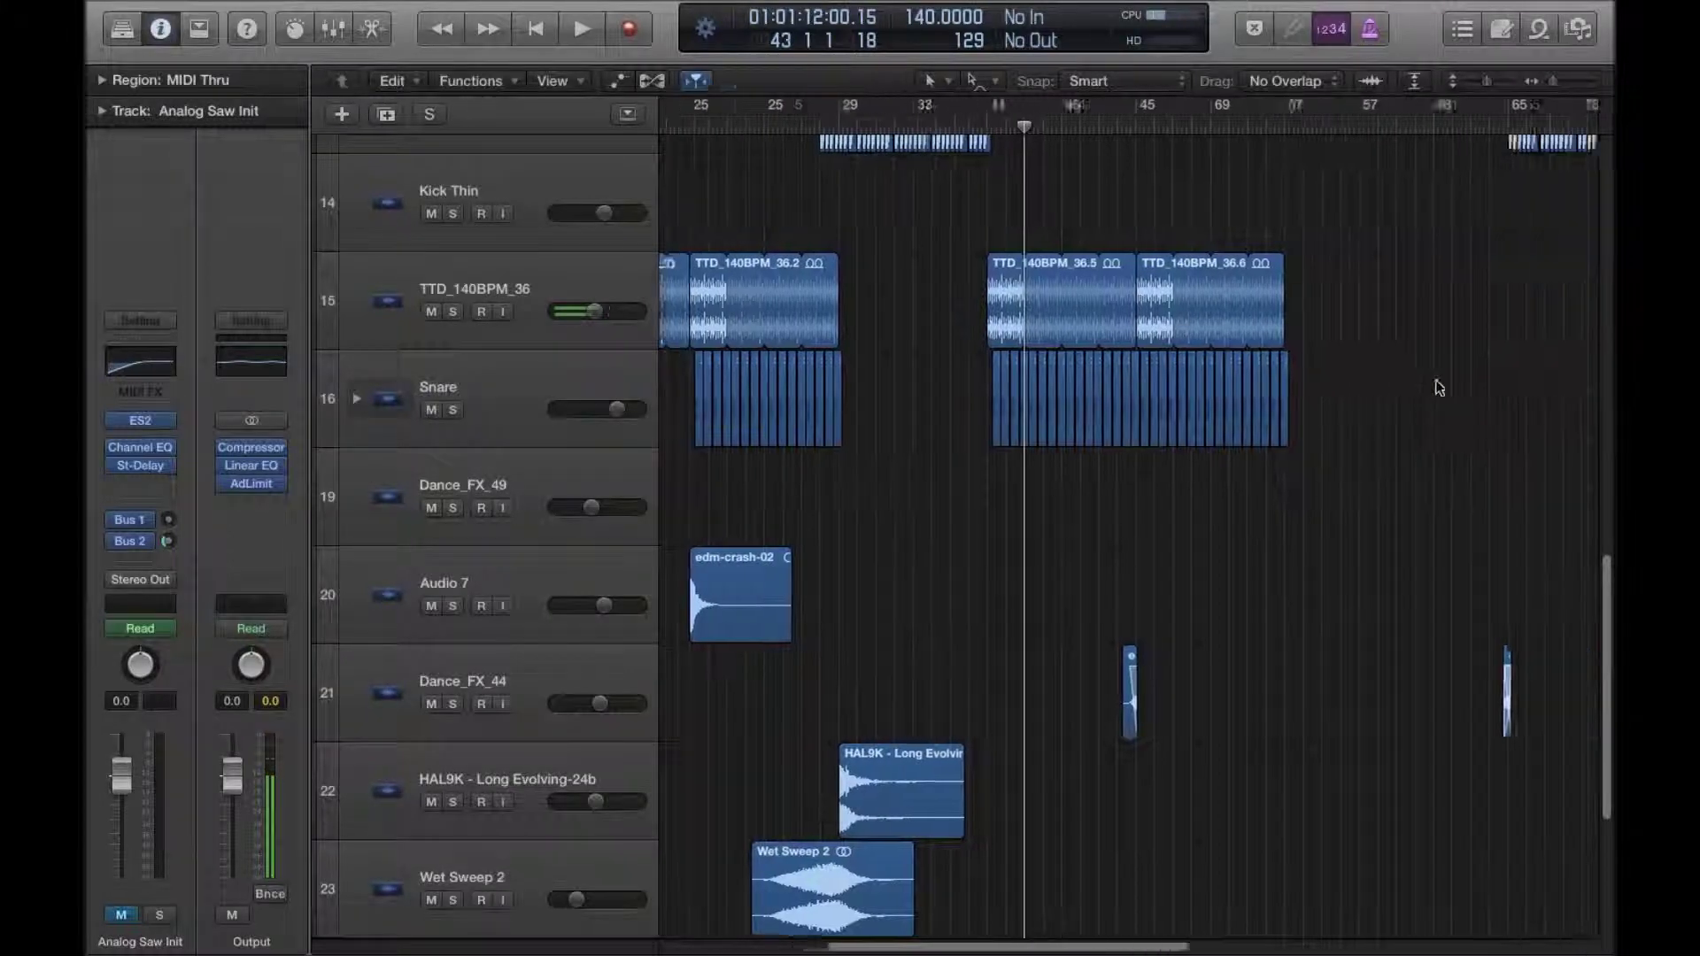
pyautogui.scroll(-2, 1335, 371)
pyautogui.scroll(4, 1338, 370)
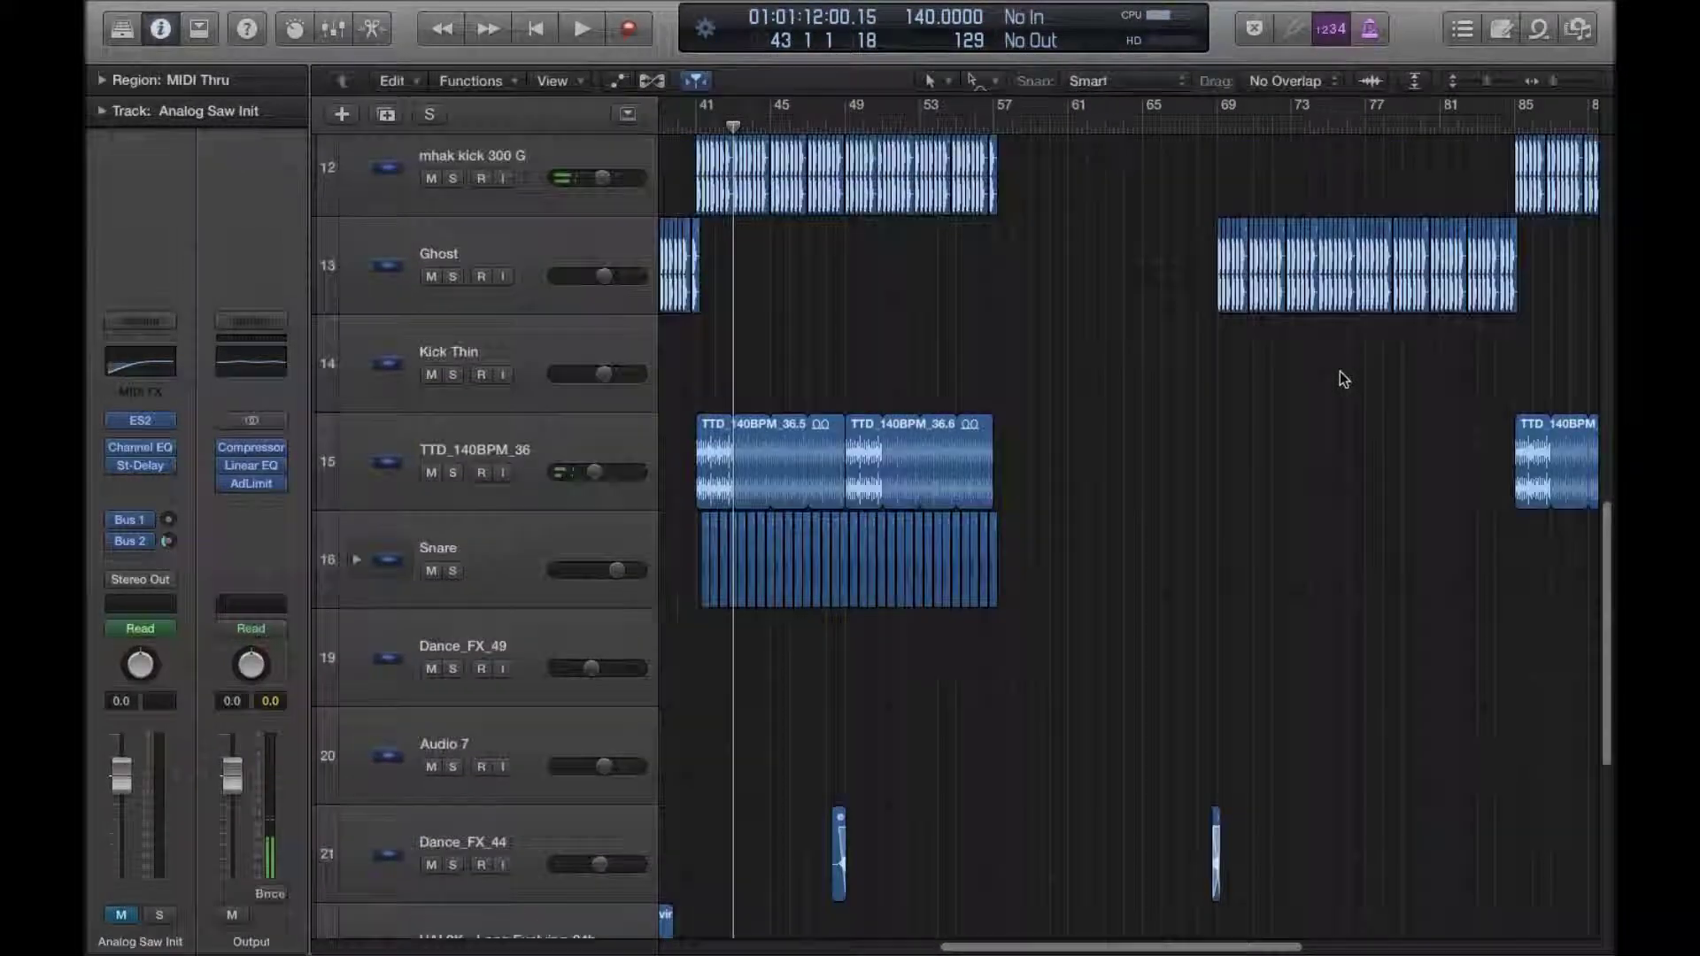
pyautogui.click(1192, 128)
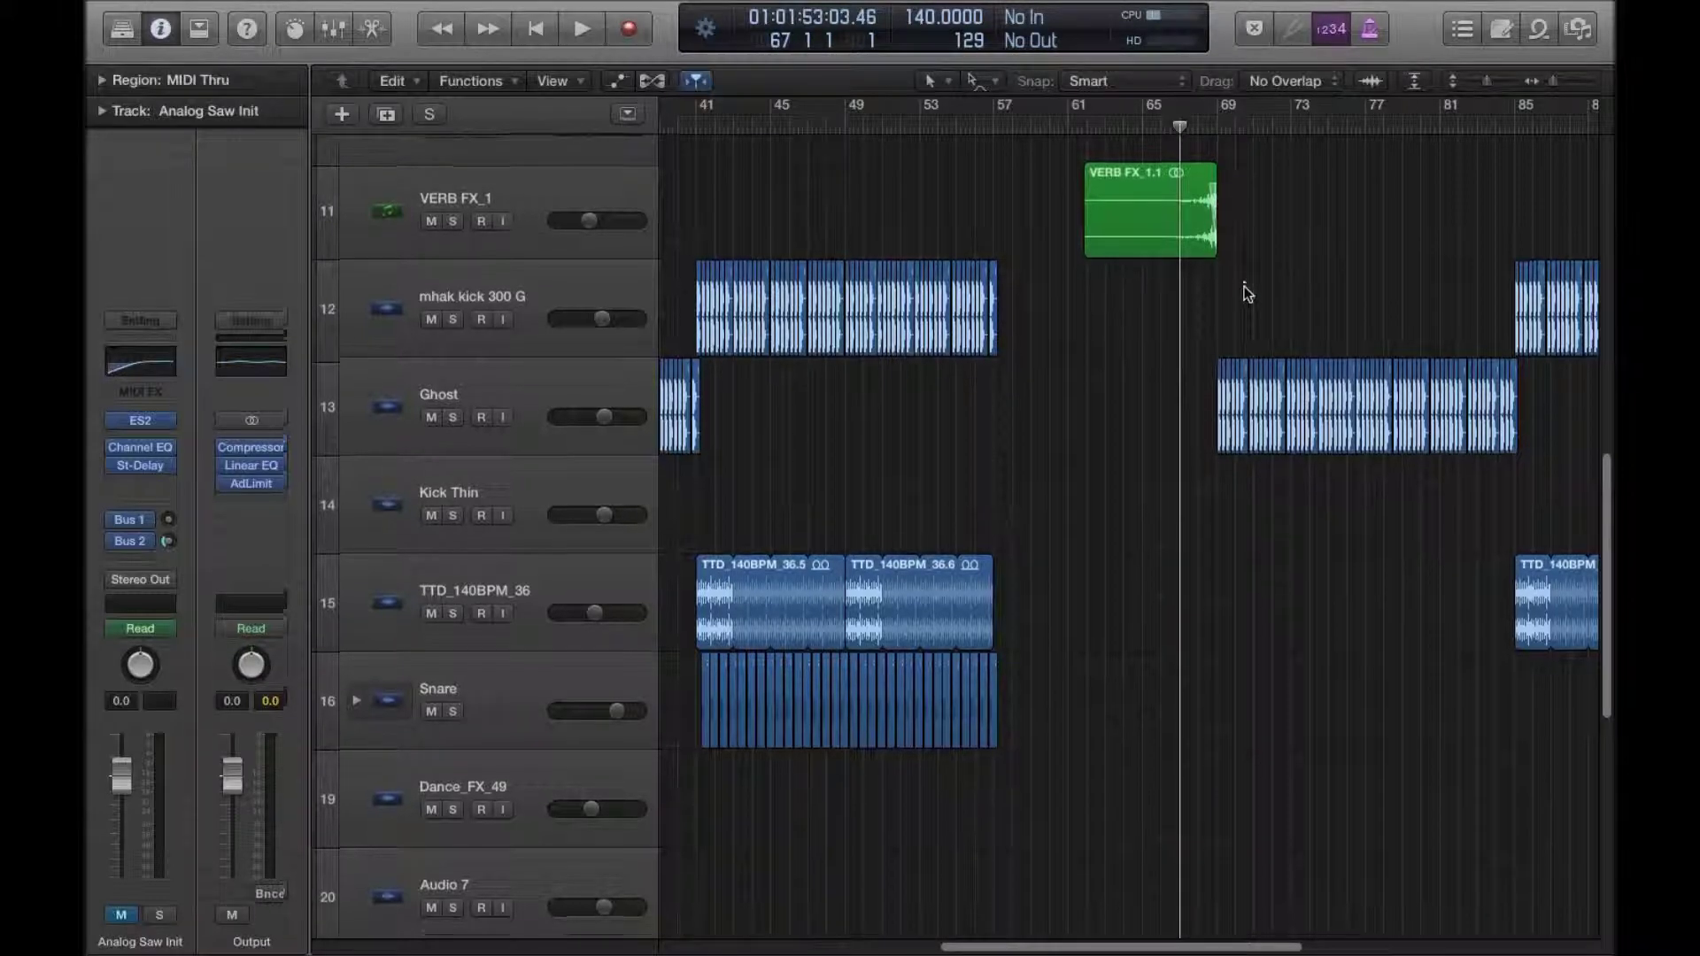
# Step: Examine the fades of the edm-crash-05.1 region ending near bar 69, and select its Dance_FX_44 track
pyautogui.scroll(-5, 1245, 286)
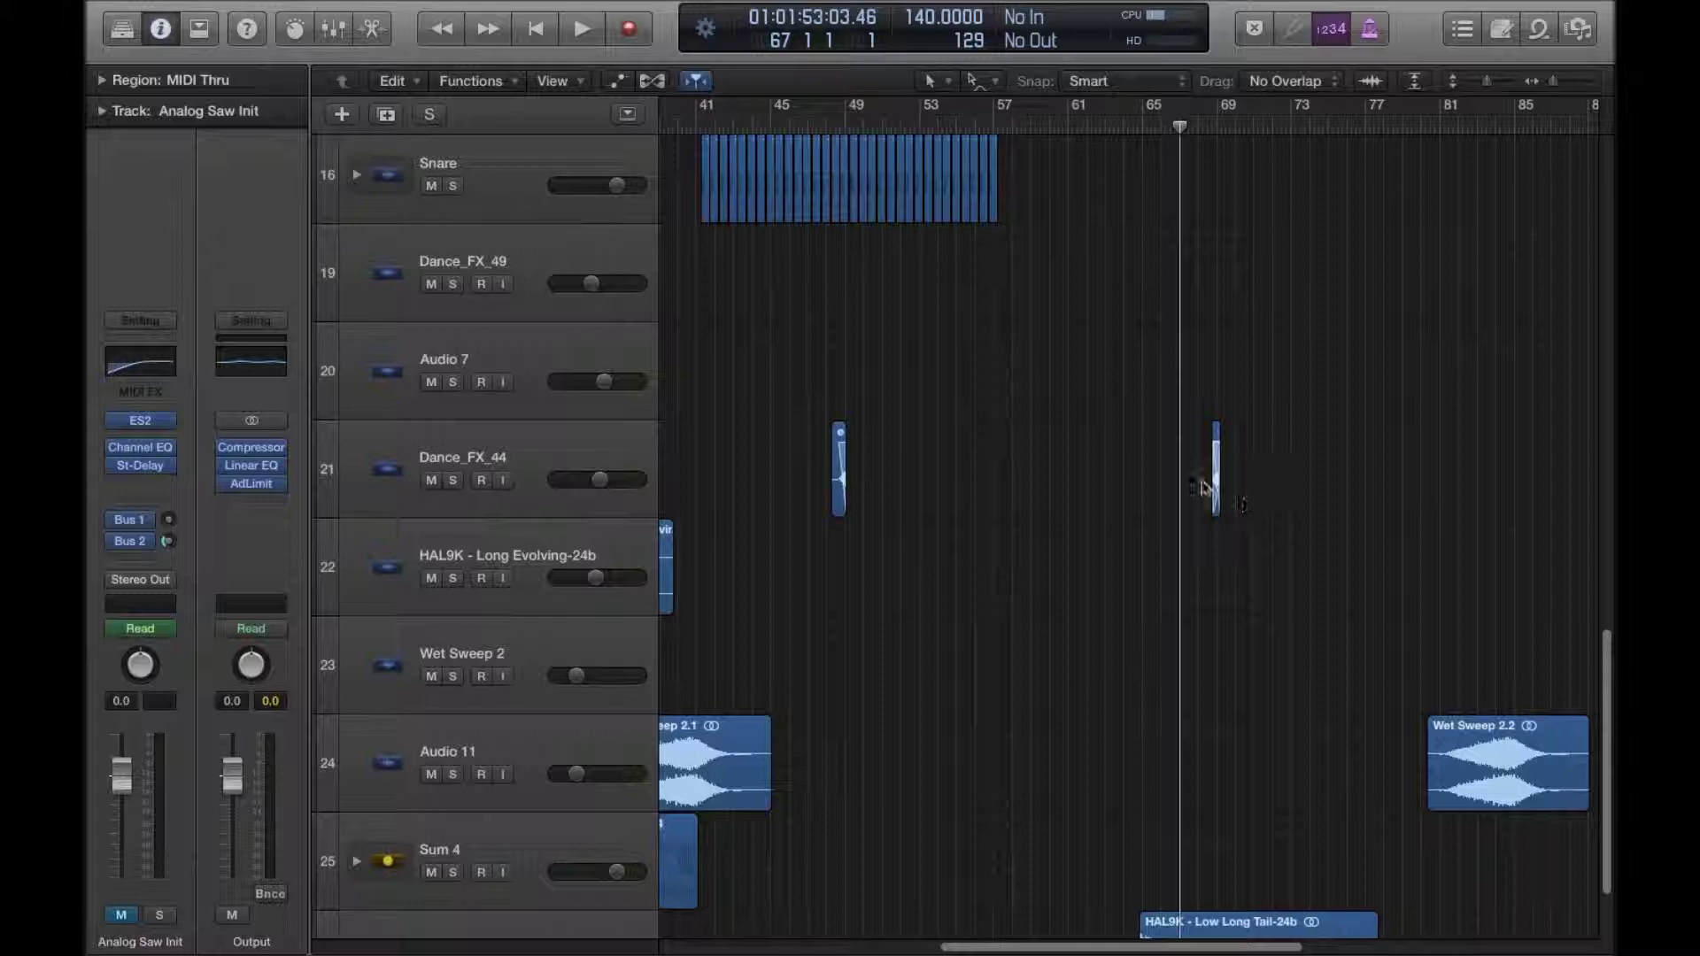
pyautogui.moveTo(1557, 81); pyautogui.dragTo(1592, 81)
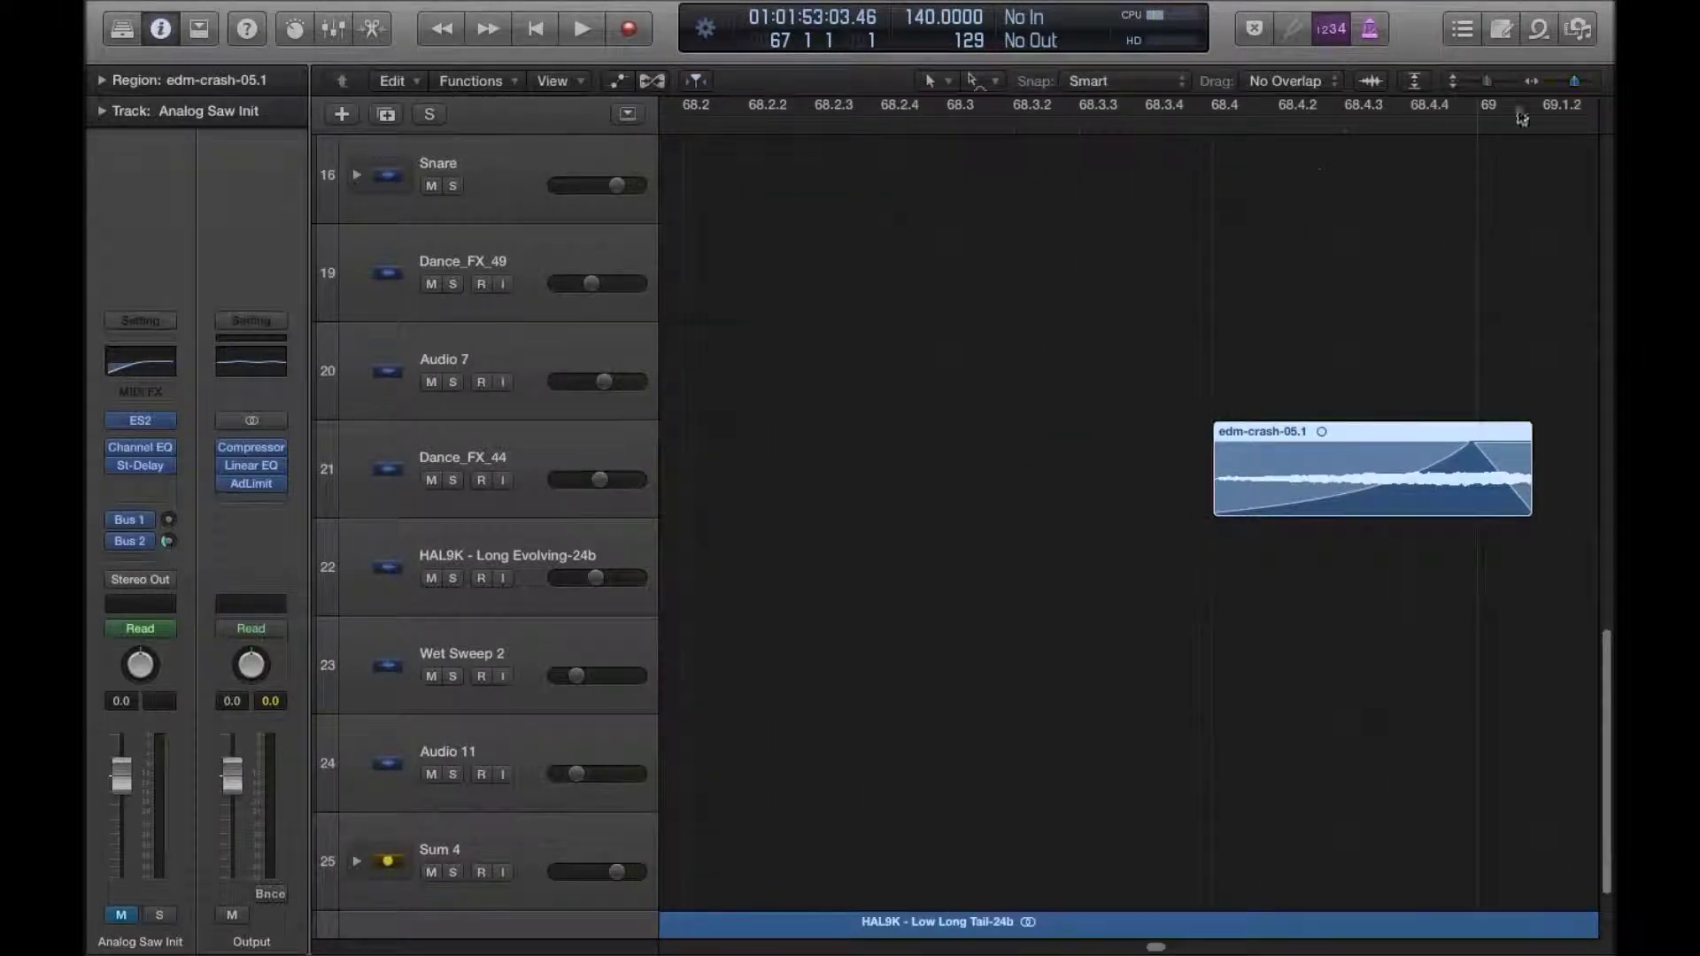
pyautogui.hscroll(3, 1390, 180)
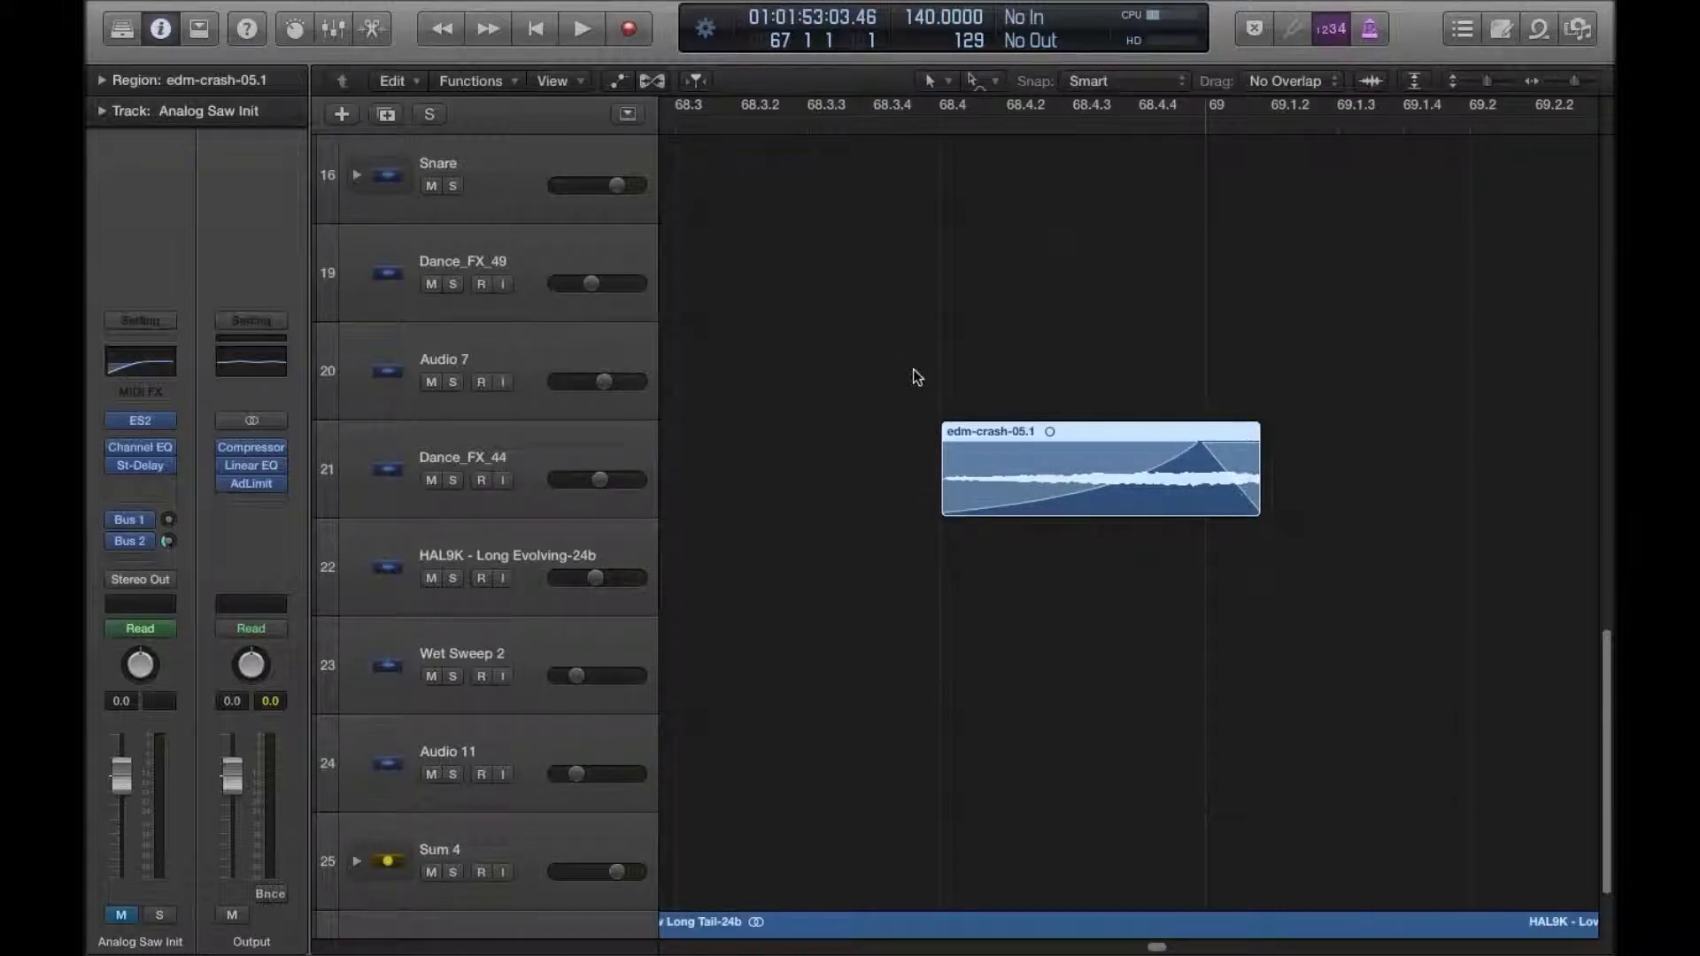
pyautogui.moveTo(1578, 83); pyautogui.dragTo(1560, 86)
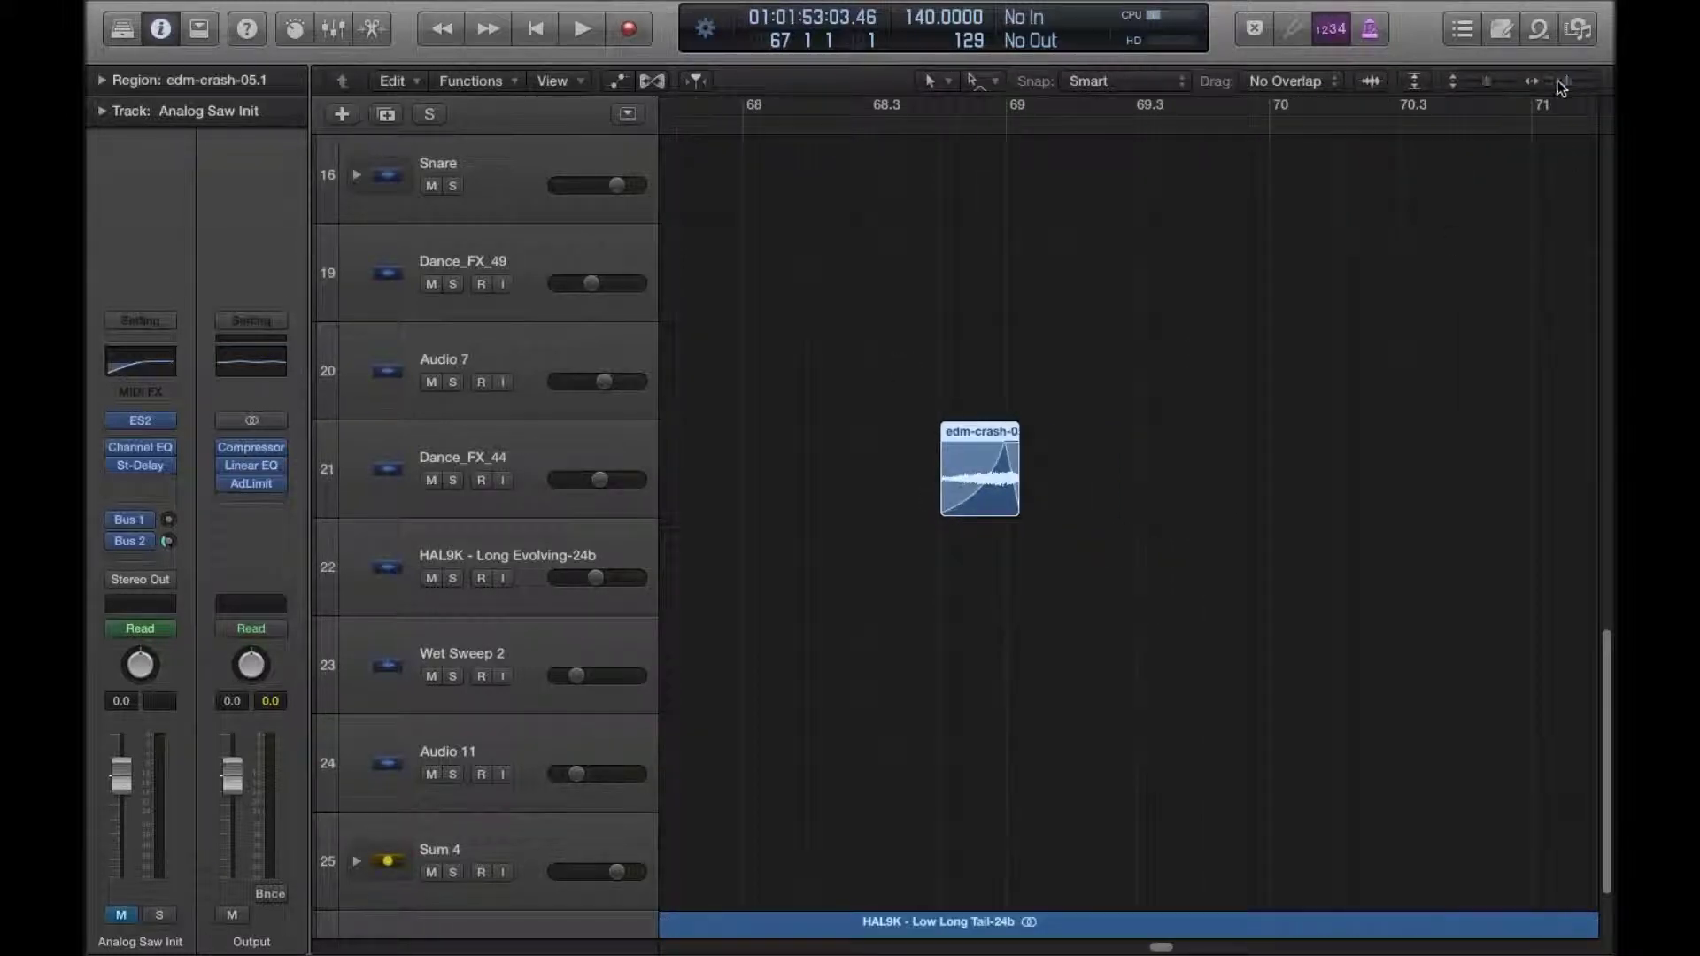
pyautogui.click(462, 457)
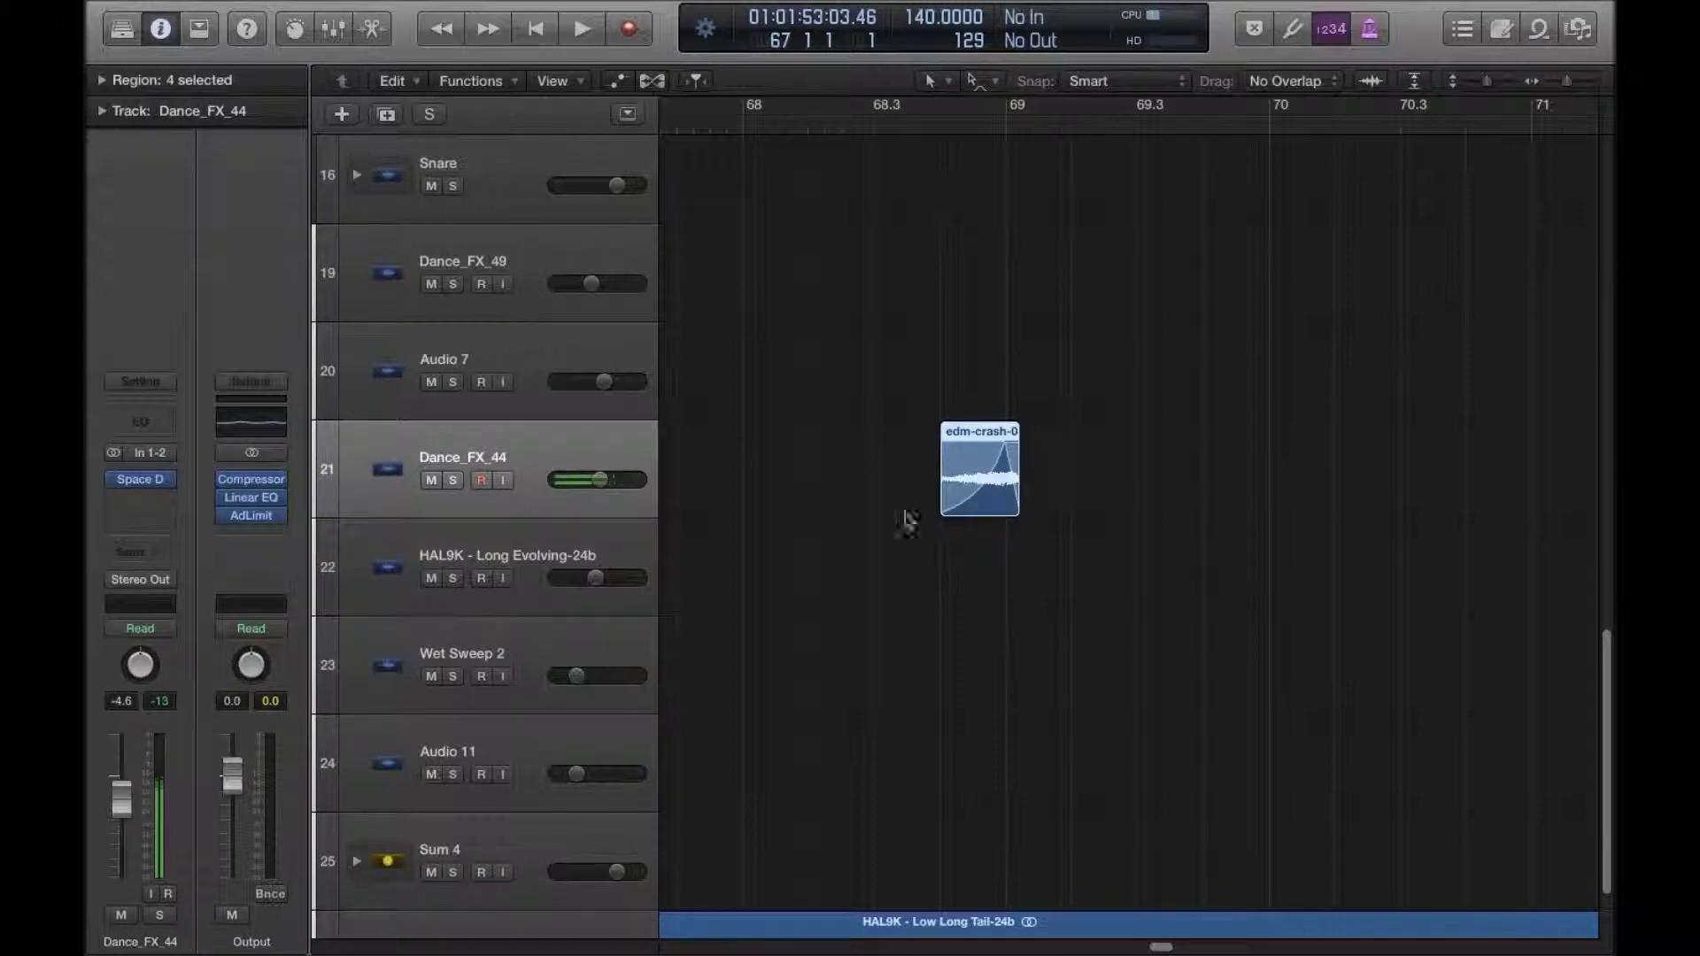
# Step: Play the arrangement from bar 63 and follow the reverb, lead and Ghost regions through the bar 69 transition
pyautogui.moveTo(1568, 81); pyautogui.dragTo(1558, 82)
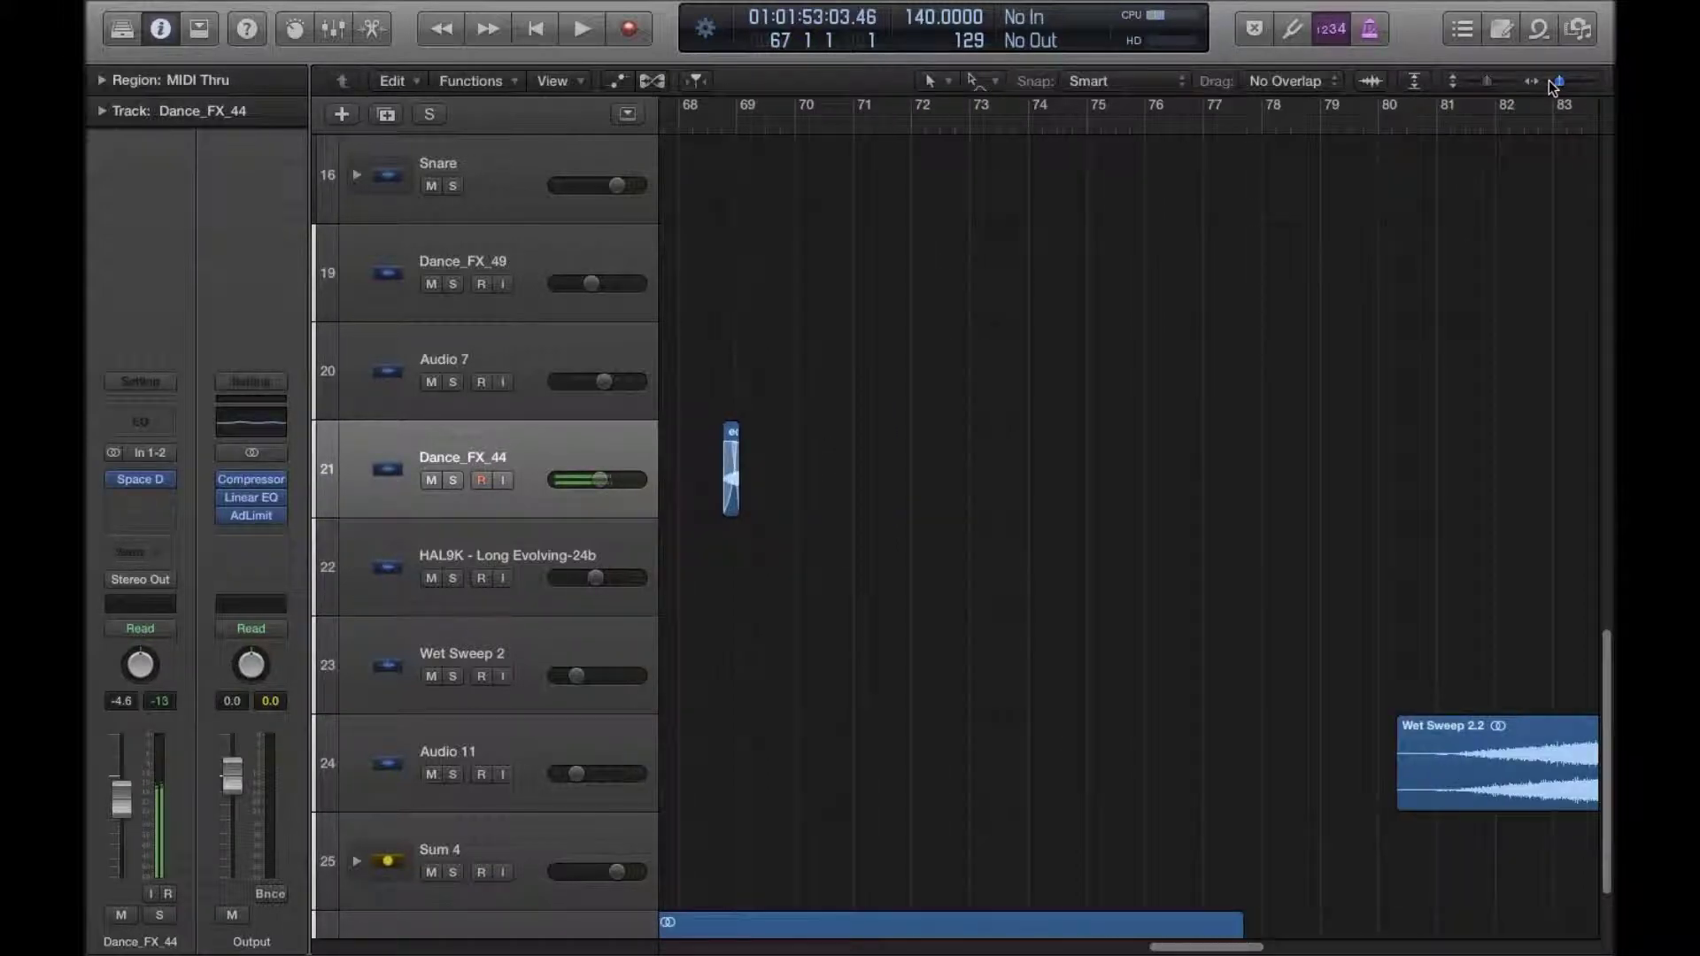
pyautogui.hscroll(-5, 1039, 216)
pyautogui.scroll(15, 979, 209)
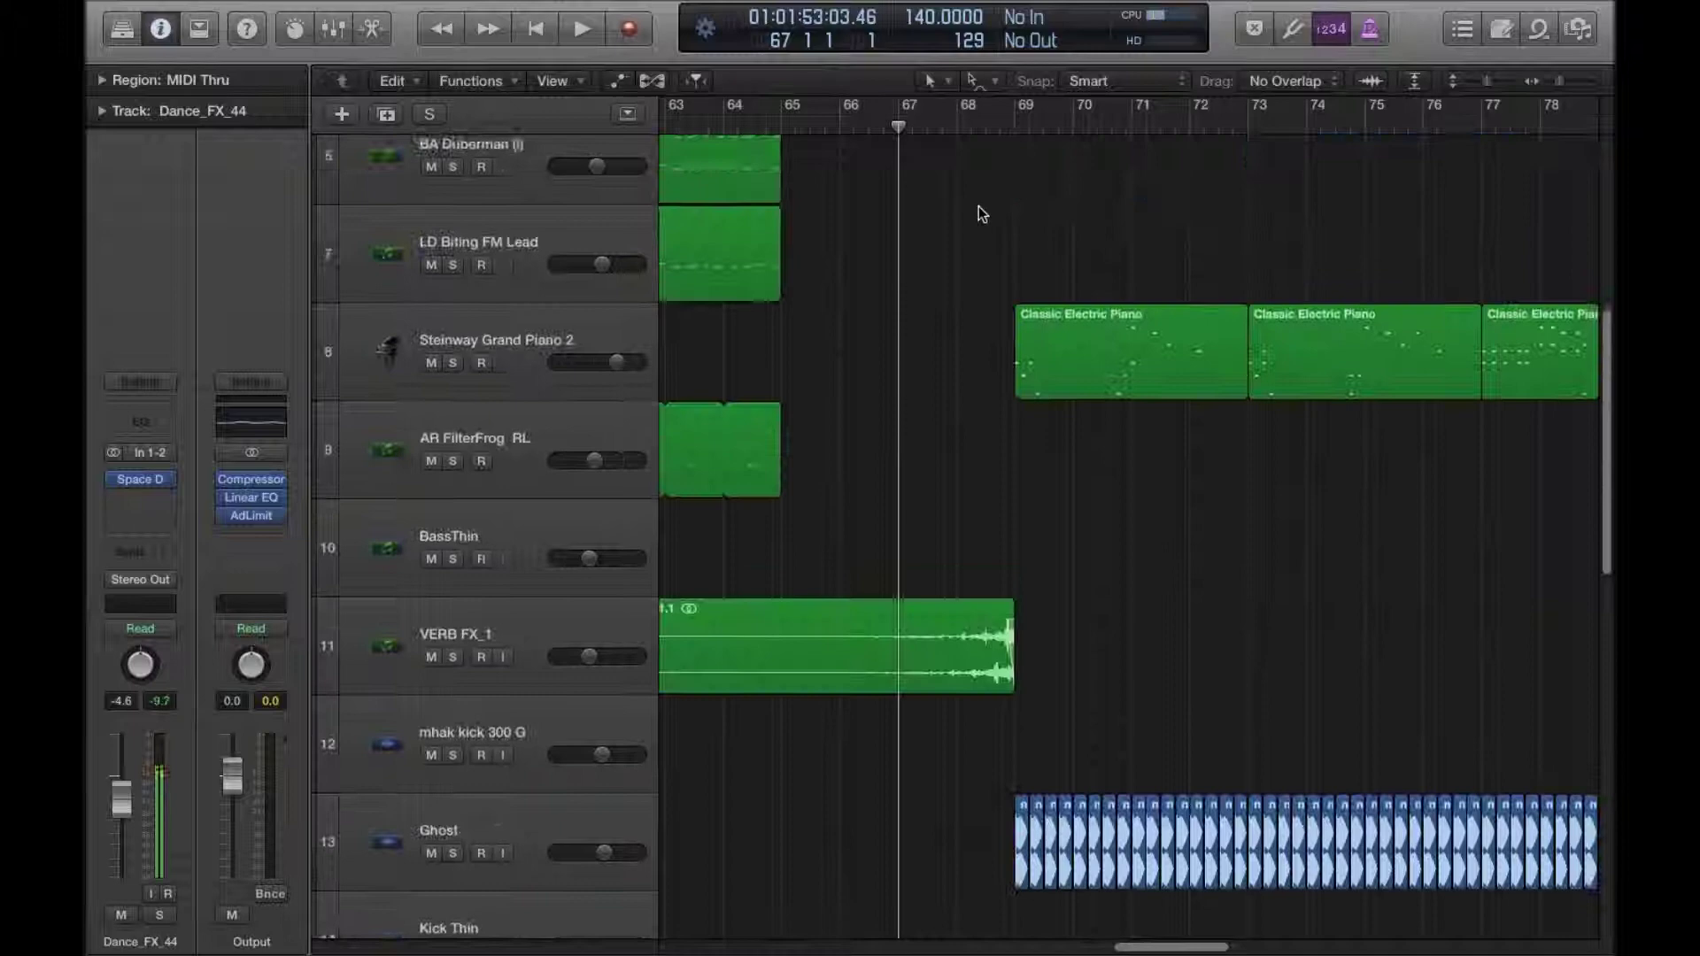
pyautogui.click(684, 130)
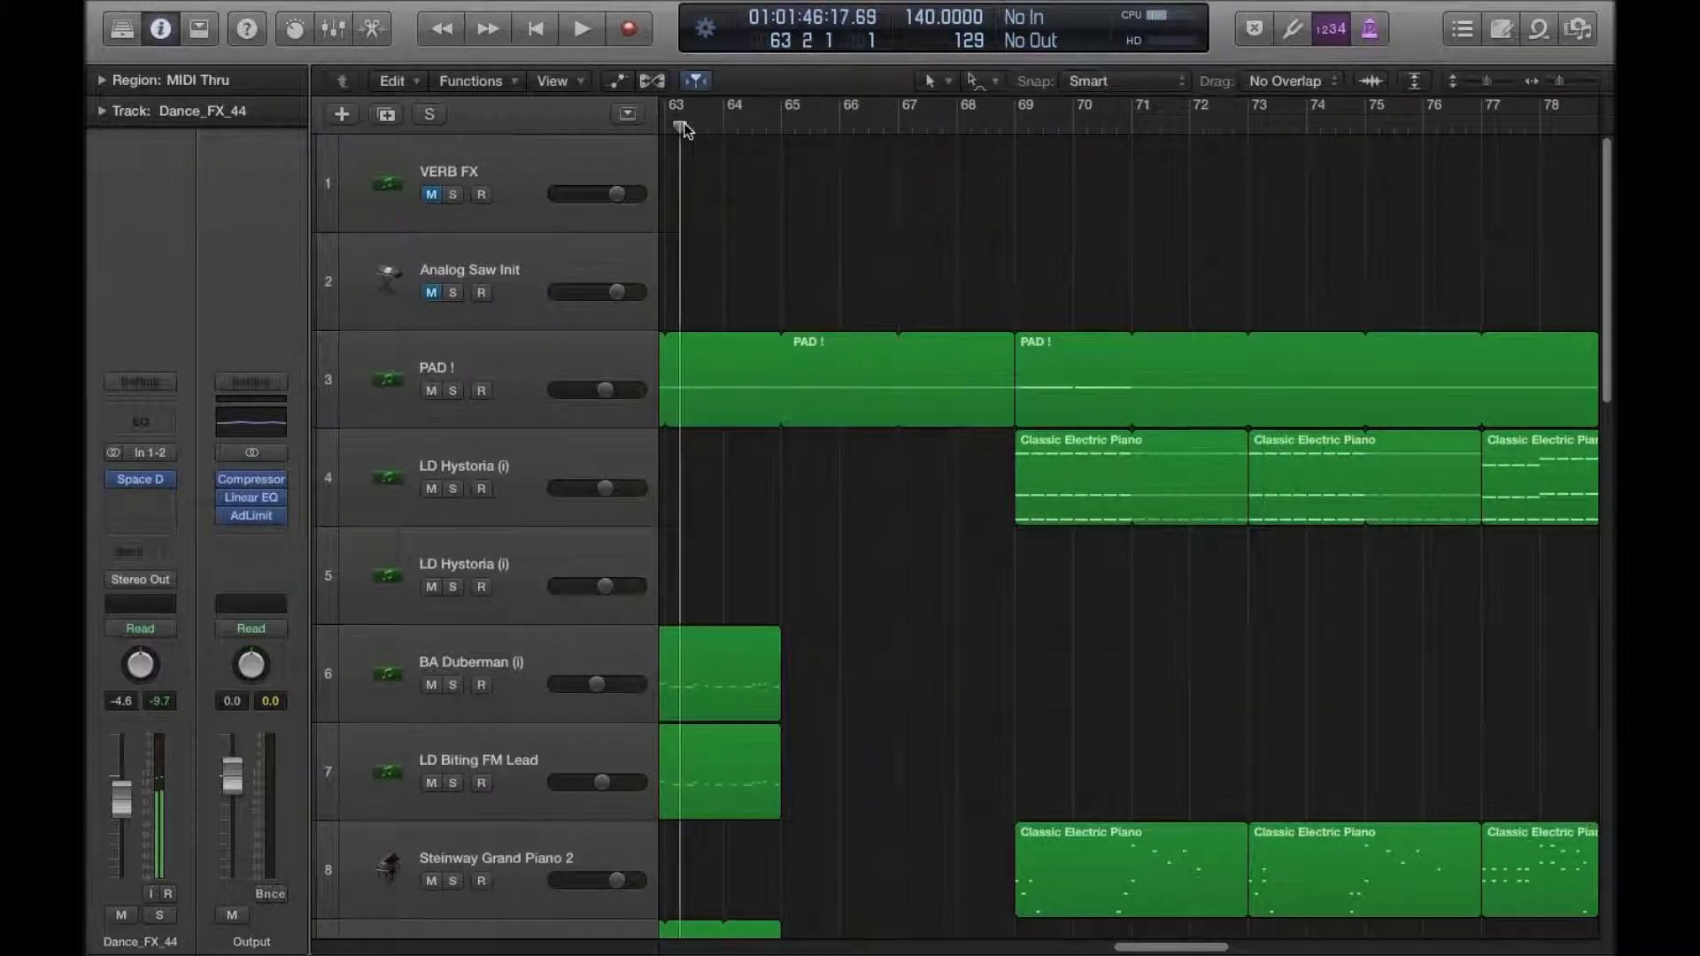
pyautogui.press('space')
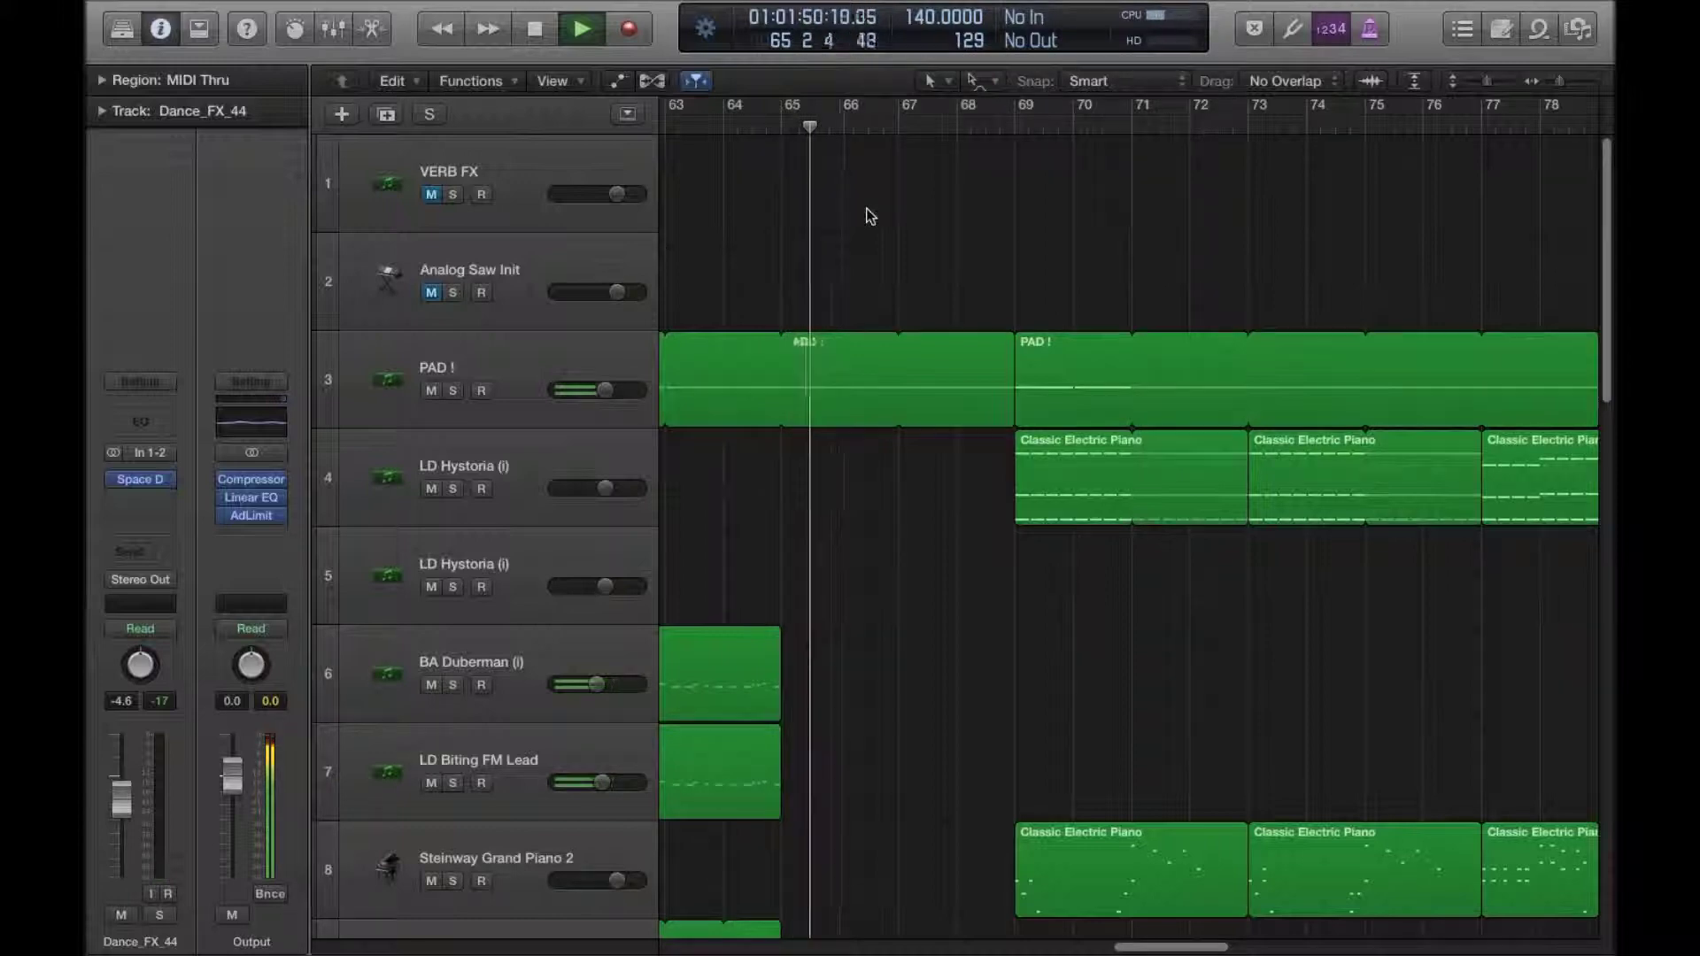
pyautogui.scroll(-5, 1062, 227)
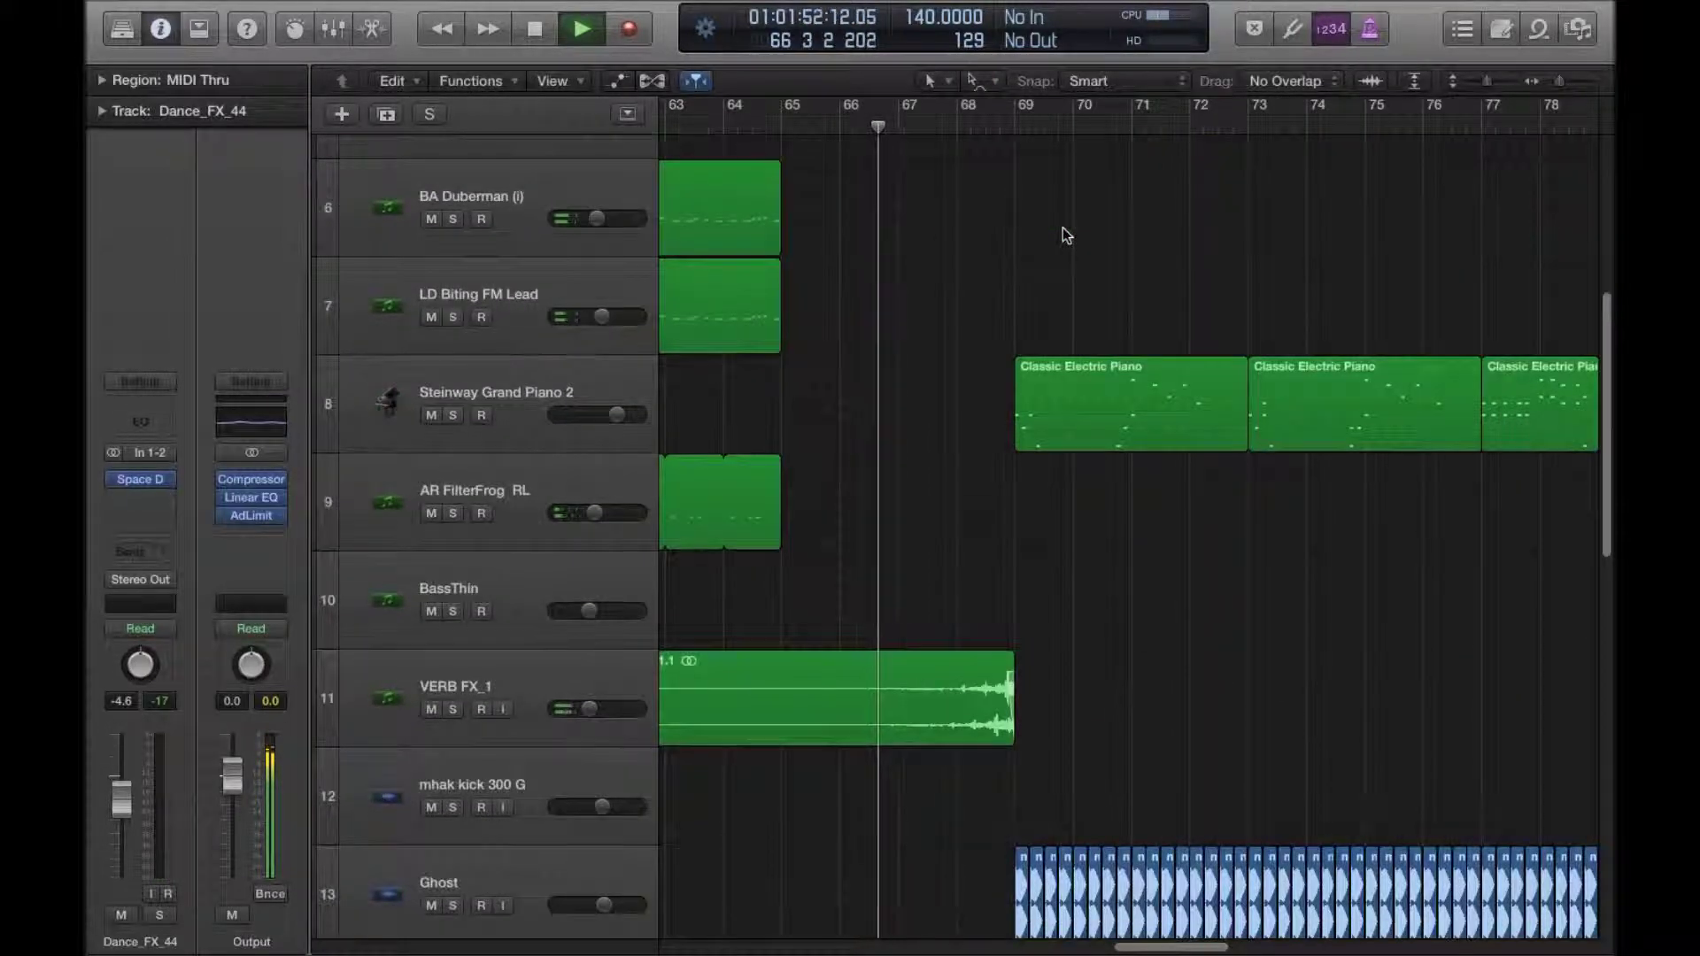
pyautogui.scroll(-1, 1040, 702)
pyautogui.scroll(-5, 1040, 708)
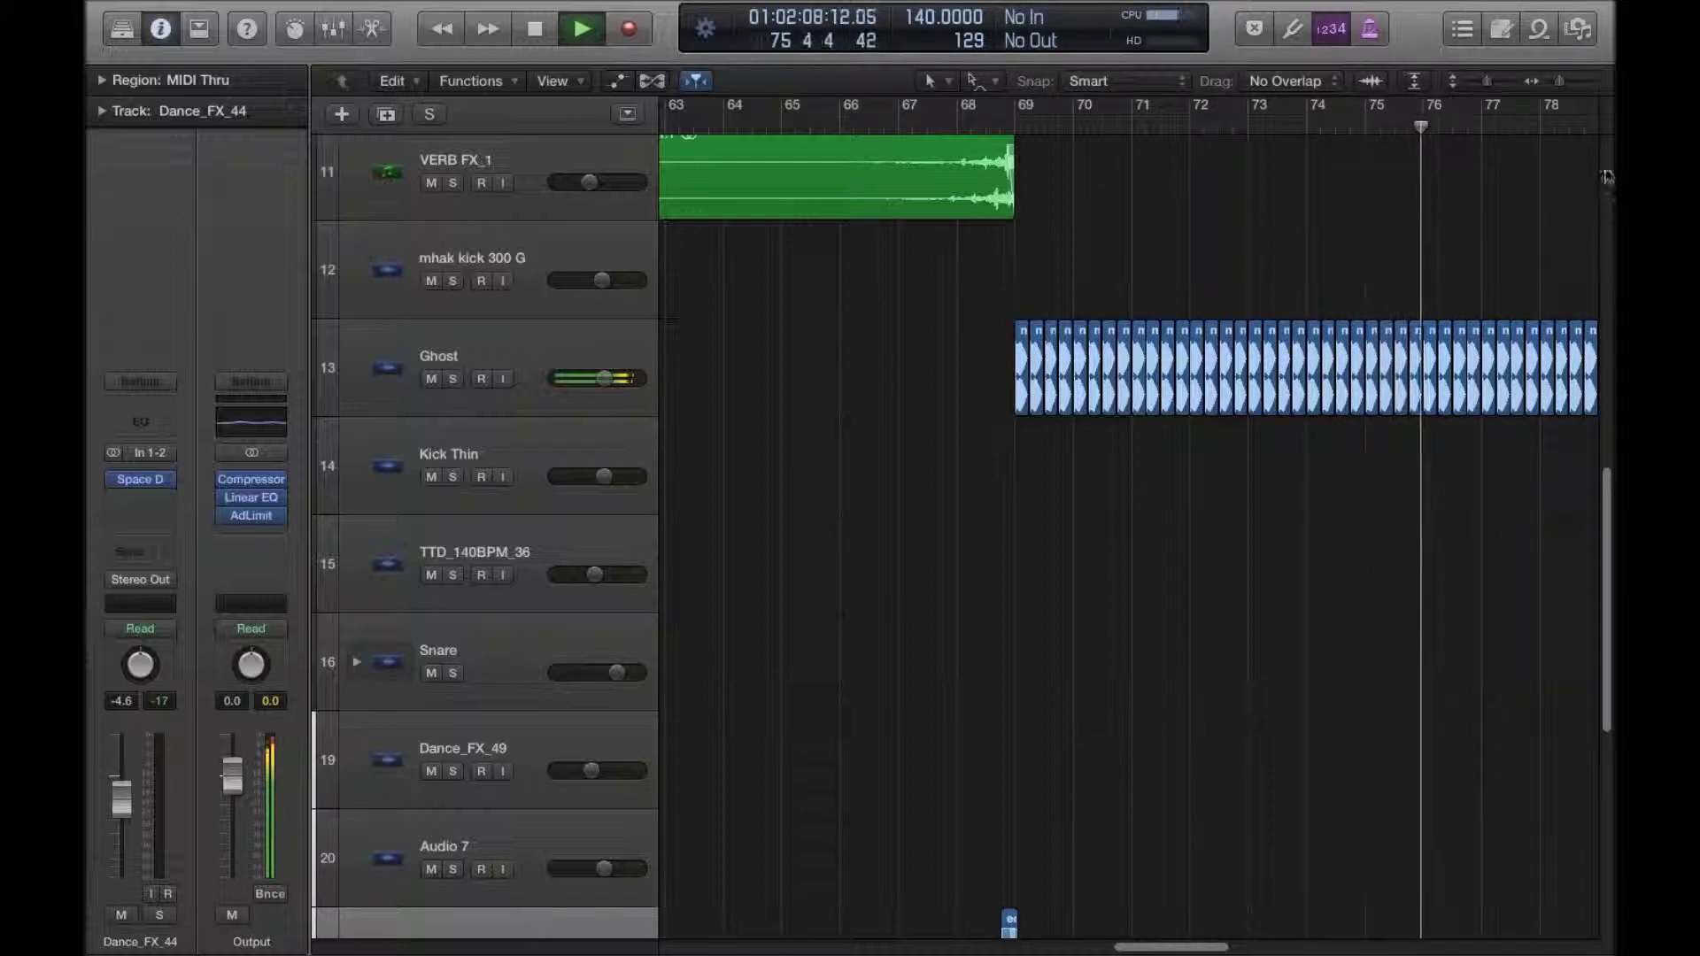
# Step: Follow playback through the Wet Sweep 2.2 transition at bar 85, show all tracks in one overview, and stop at bar 92
pyautogui.moveTo(1559, 81); pyautogui.dragTo(1552, 81)
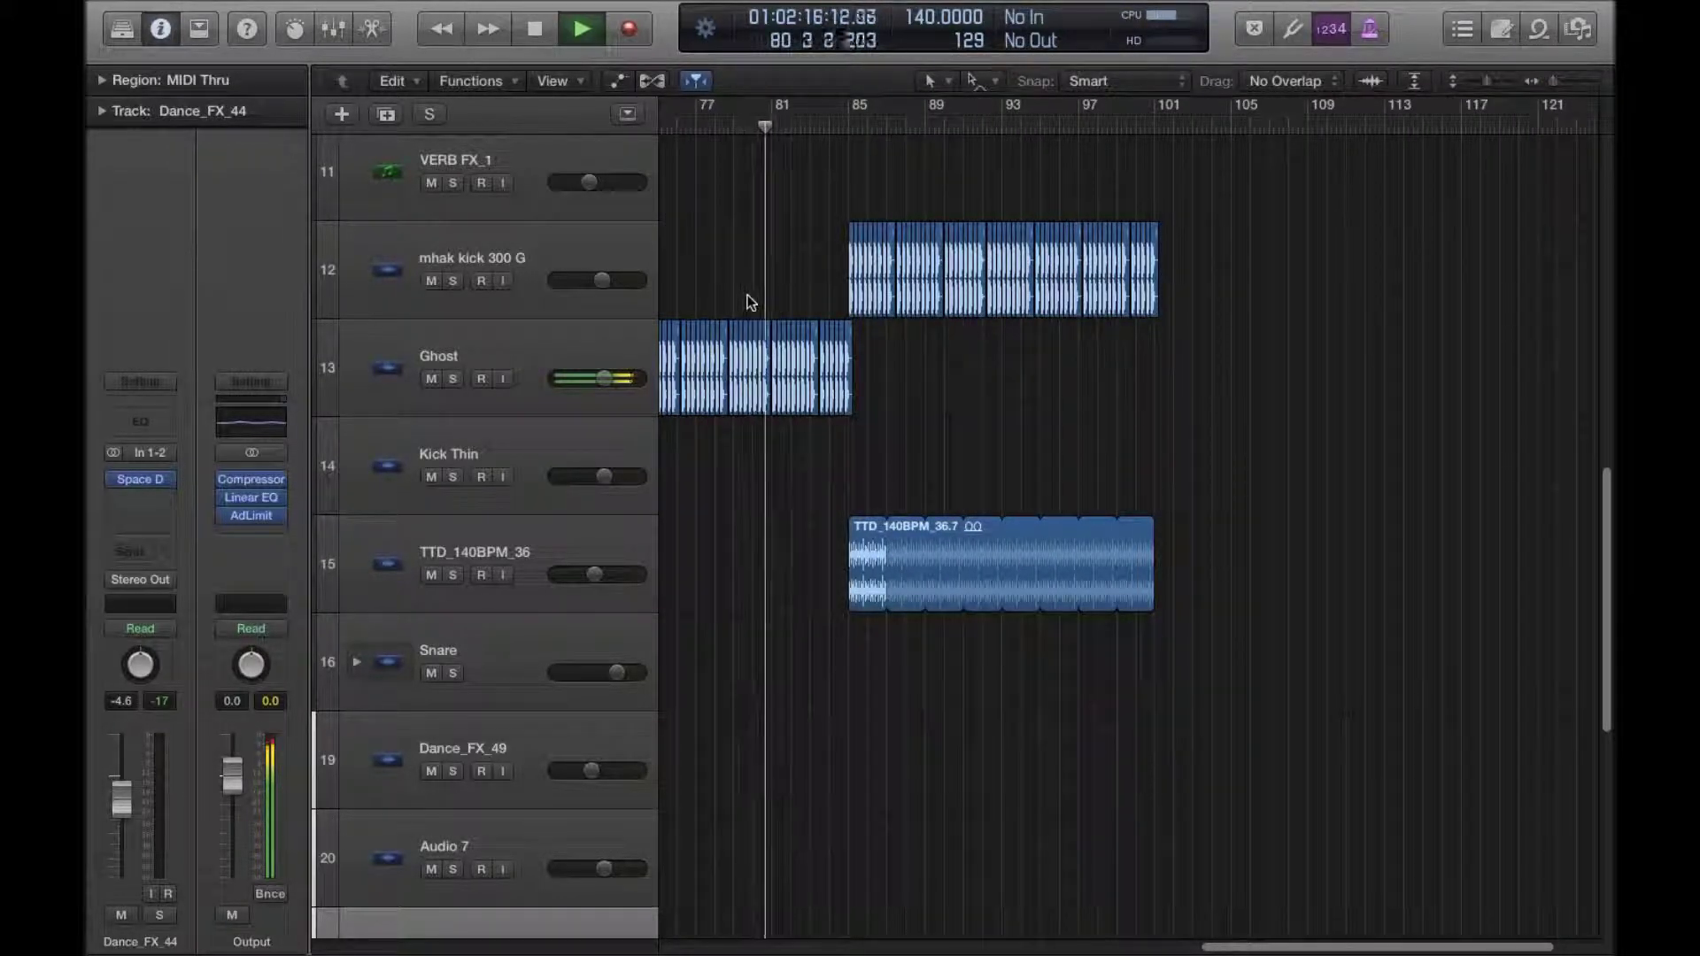
pyautogui.scroll(8, 763, 301)
pyautogui.scroll(4, 798, 314)
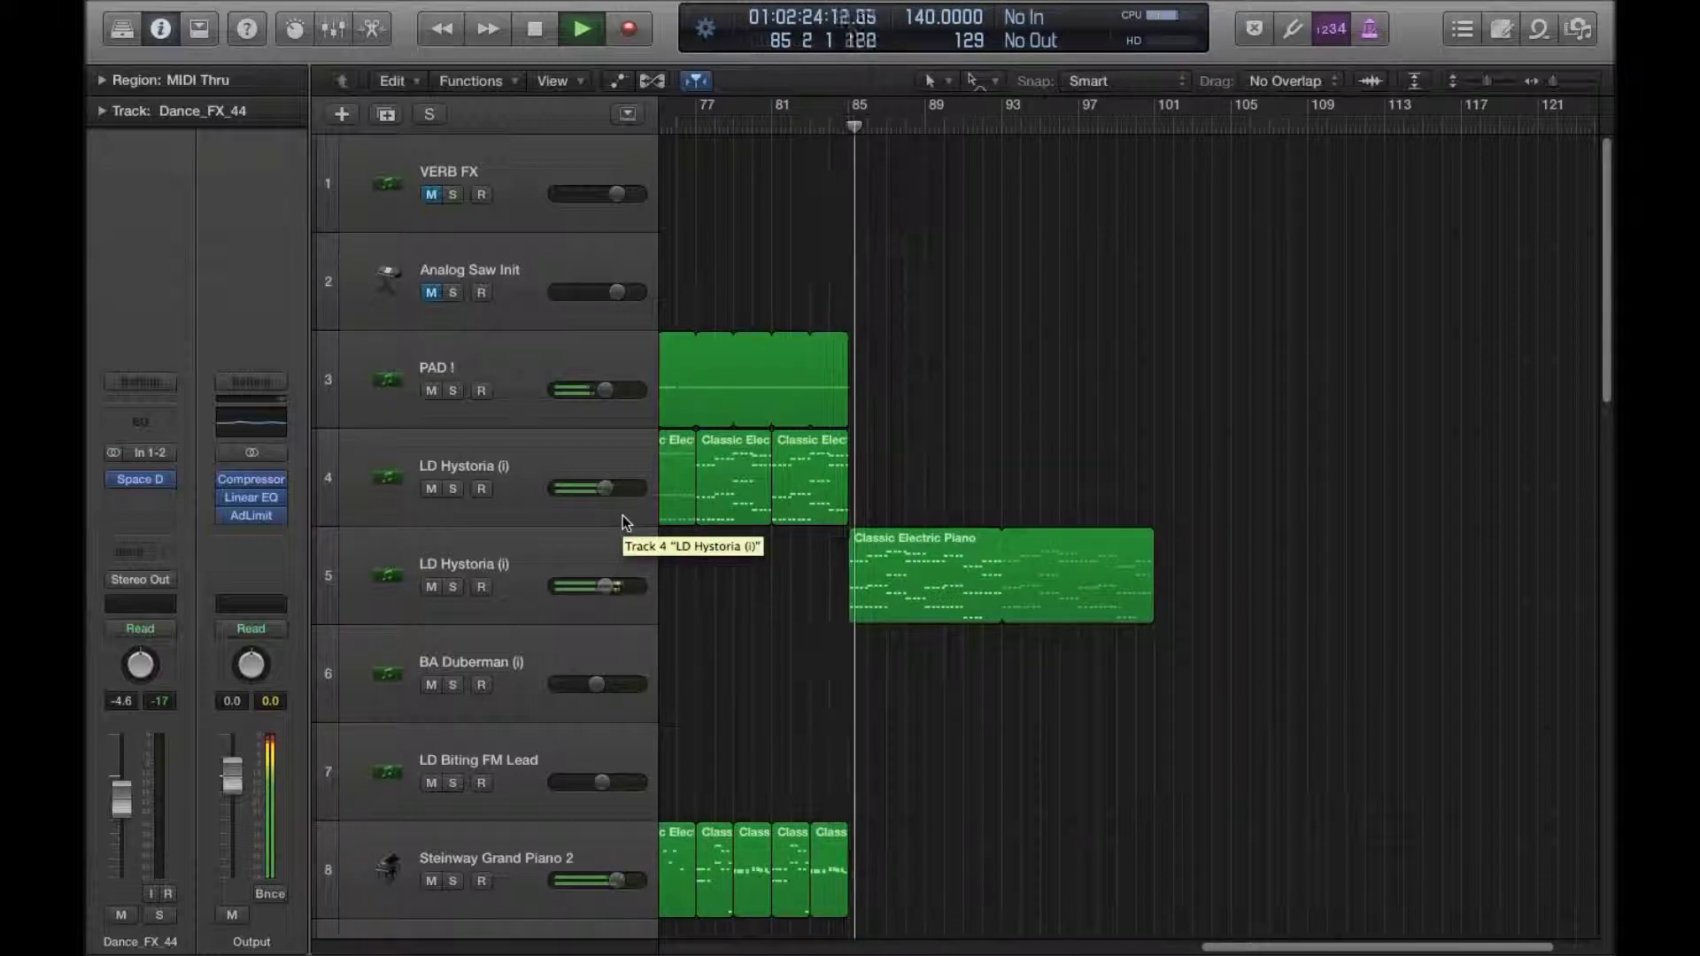
pyautogui.scroll(-15, 735, 526)
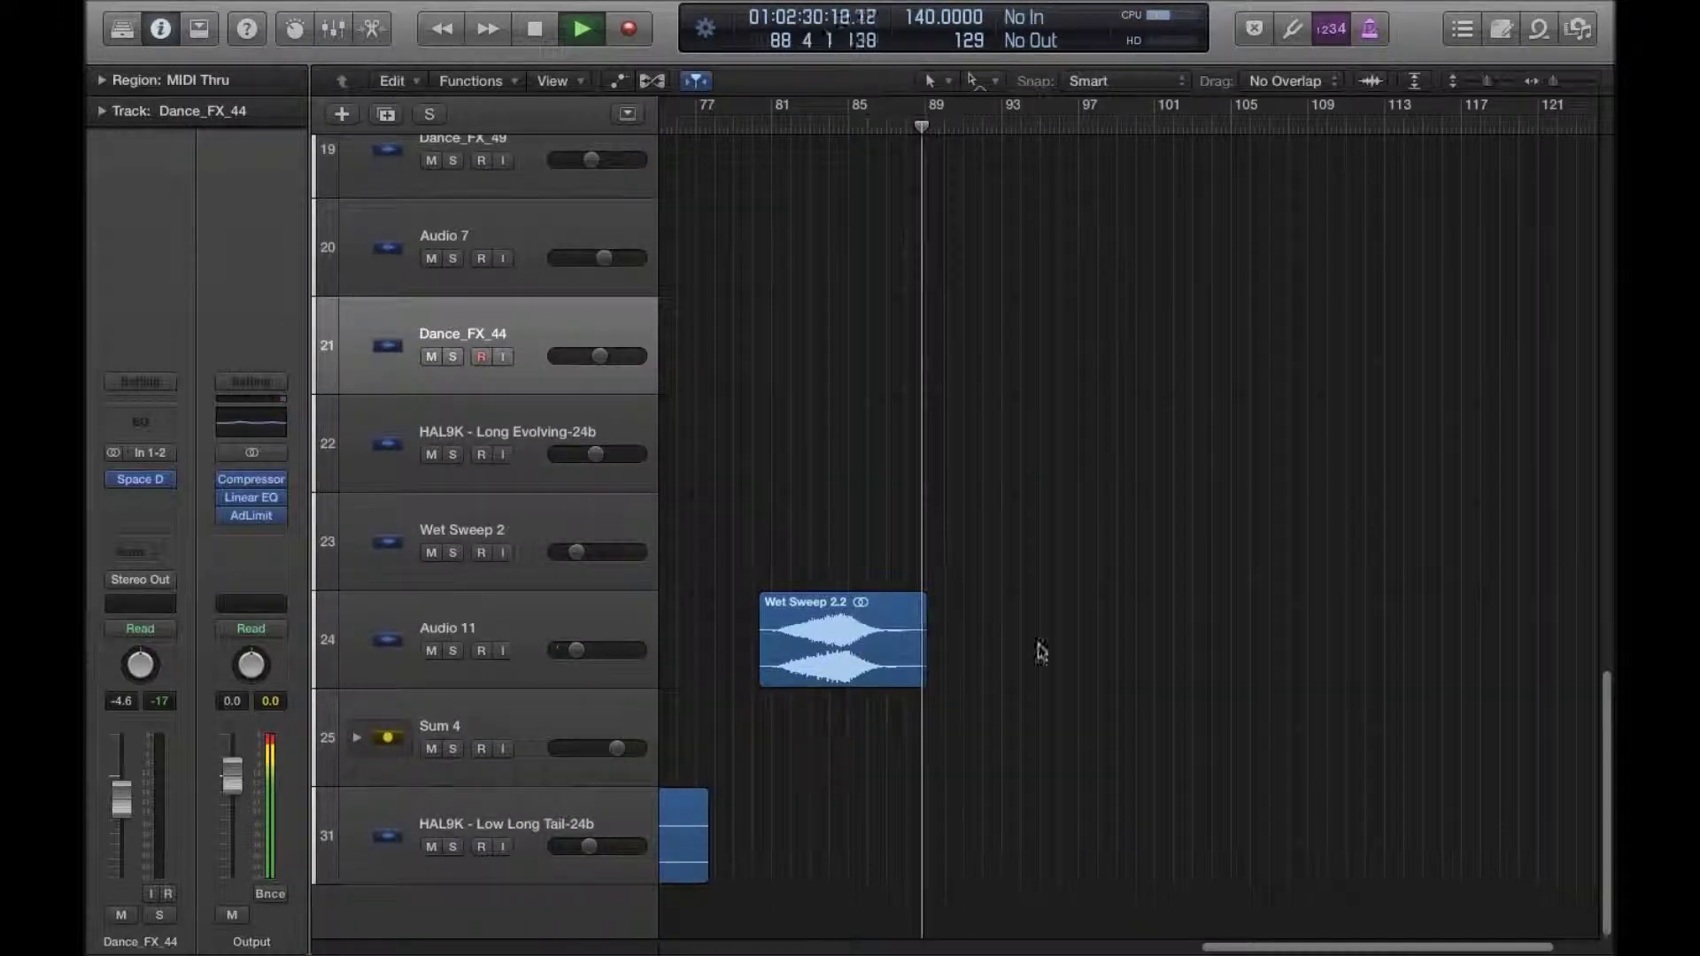
pyautogui.scroll(1, 1205, 594)
pyautogui.scroll(10, 1202, 588)
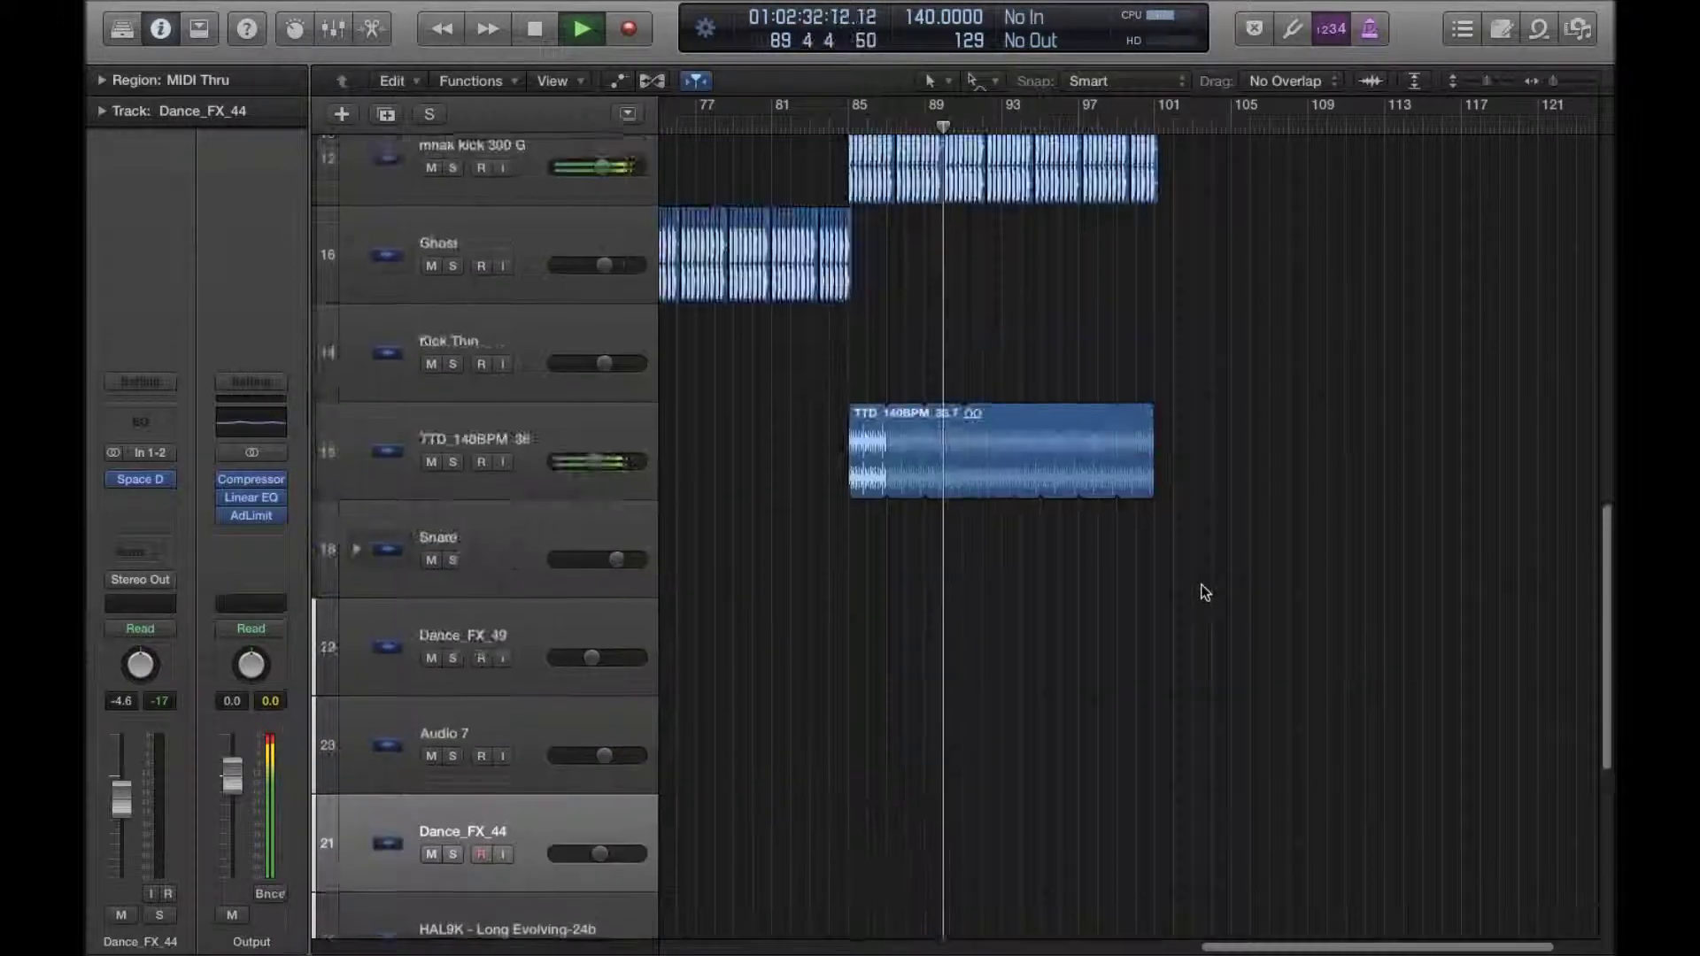
pyautogui.moveTo(1553, 80); pyautogui.dragTo(1474, 80)
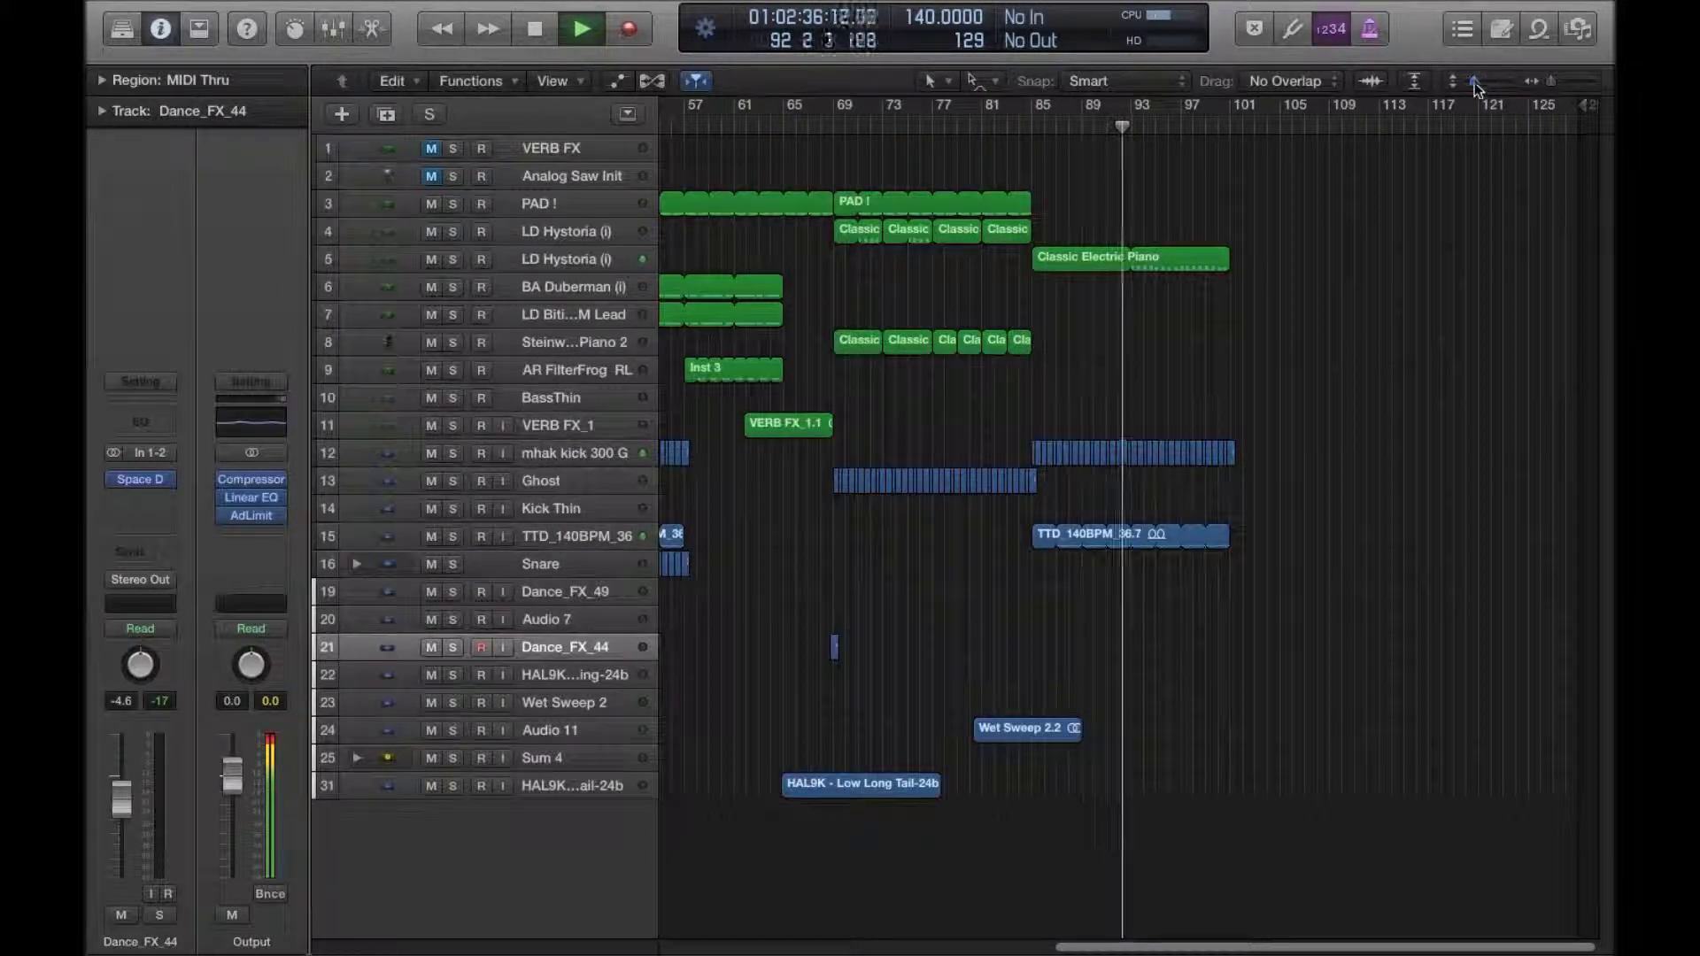
pyautogui.press('space')
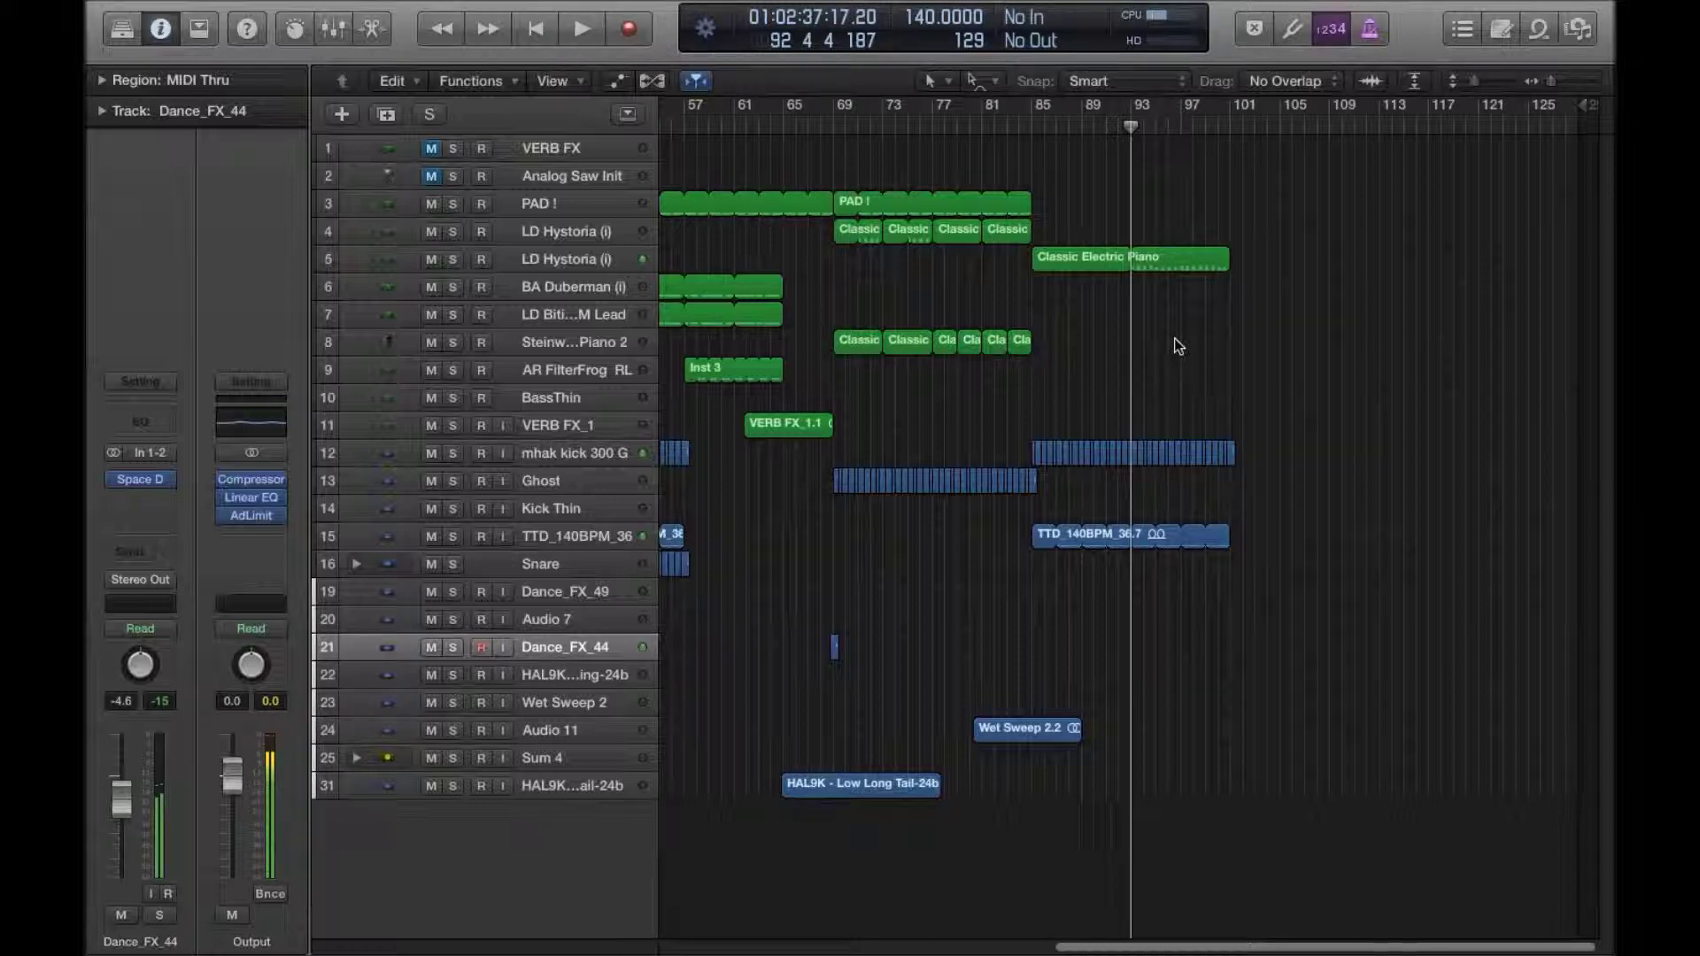
# Step: Return the playhead to the start and mute all effects tracks from Dance_FX_49 through HAL9K - Low Long Tail-24b
pyautogui.press('Return')
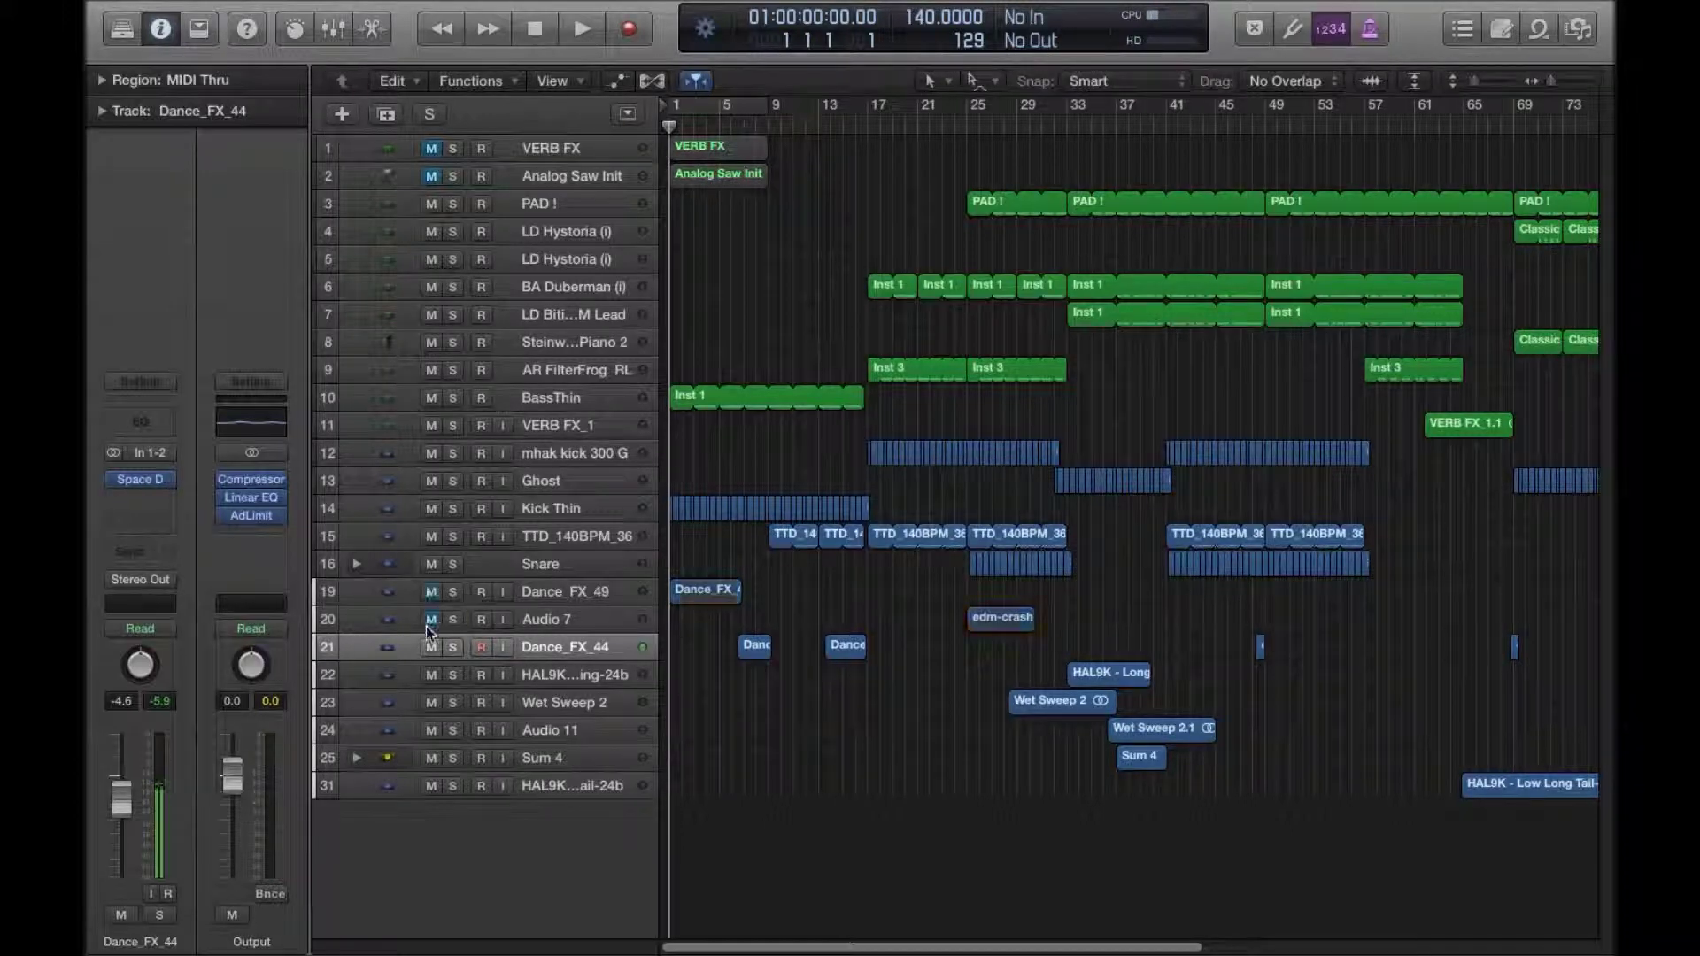
pyautogui.moveTo(427, 630); pyautogui.dragTo(426, 859)
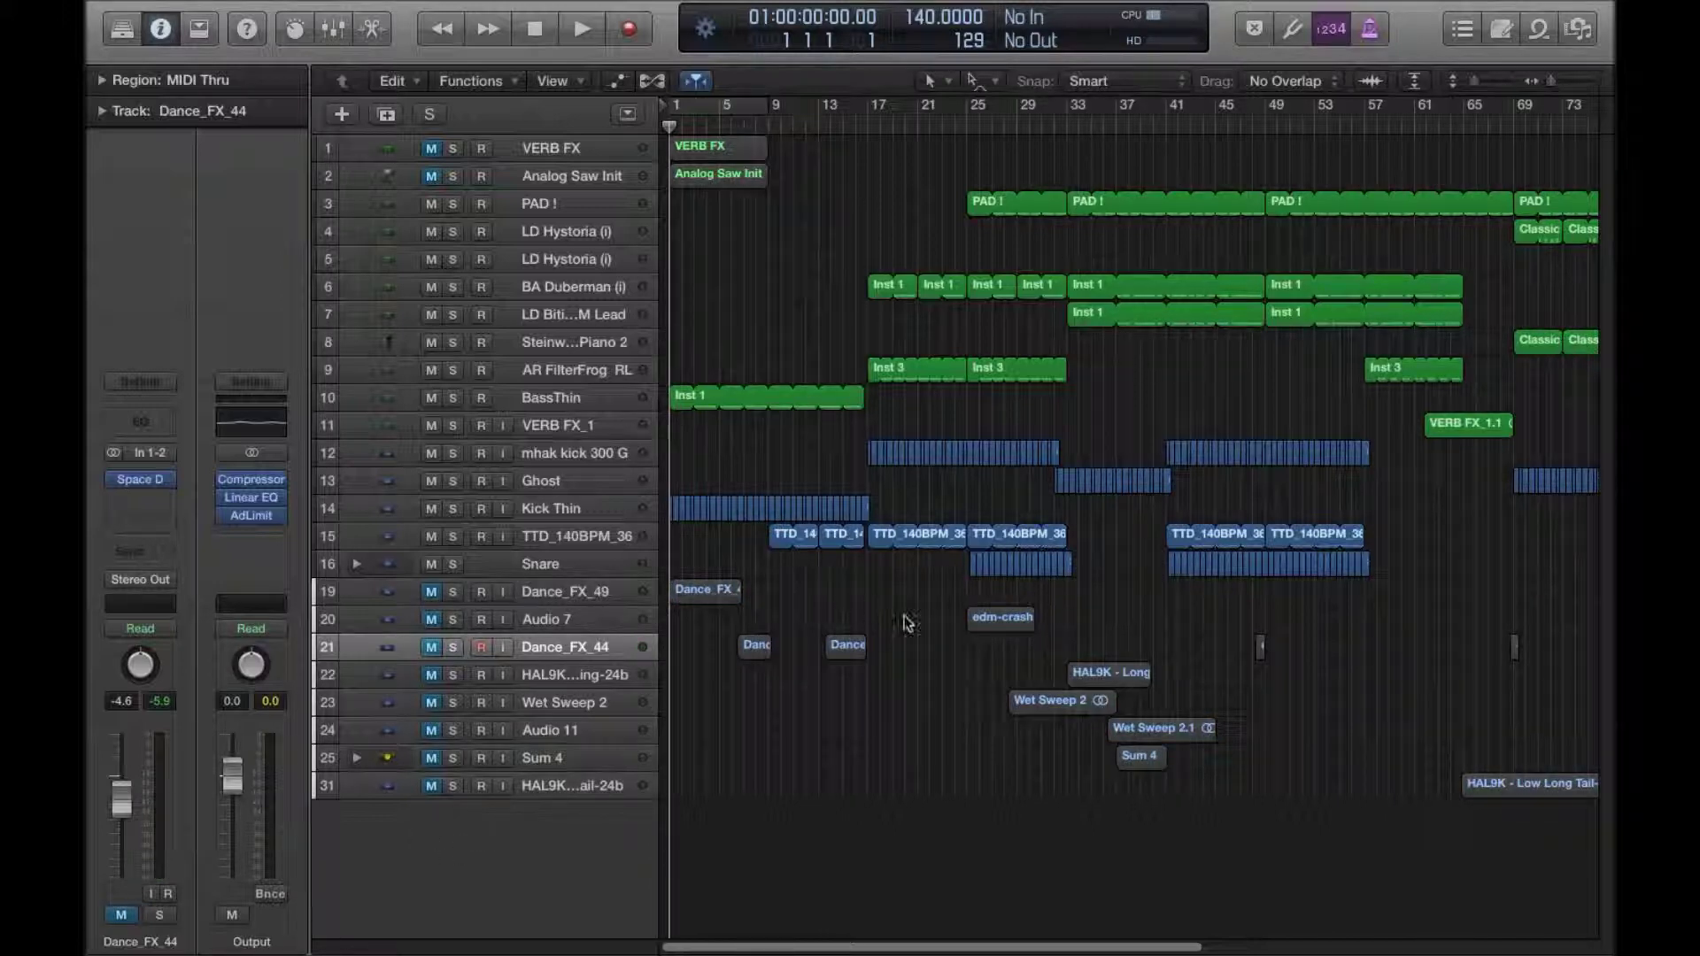
# Step: Listen to the arrangement from the start without its effects tracks, skipping ahead to about bar 23
pyautogui.press('space')
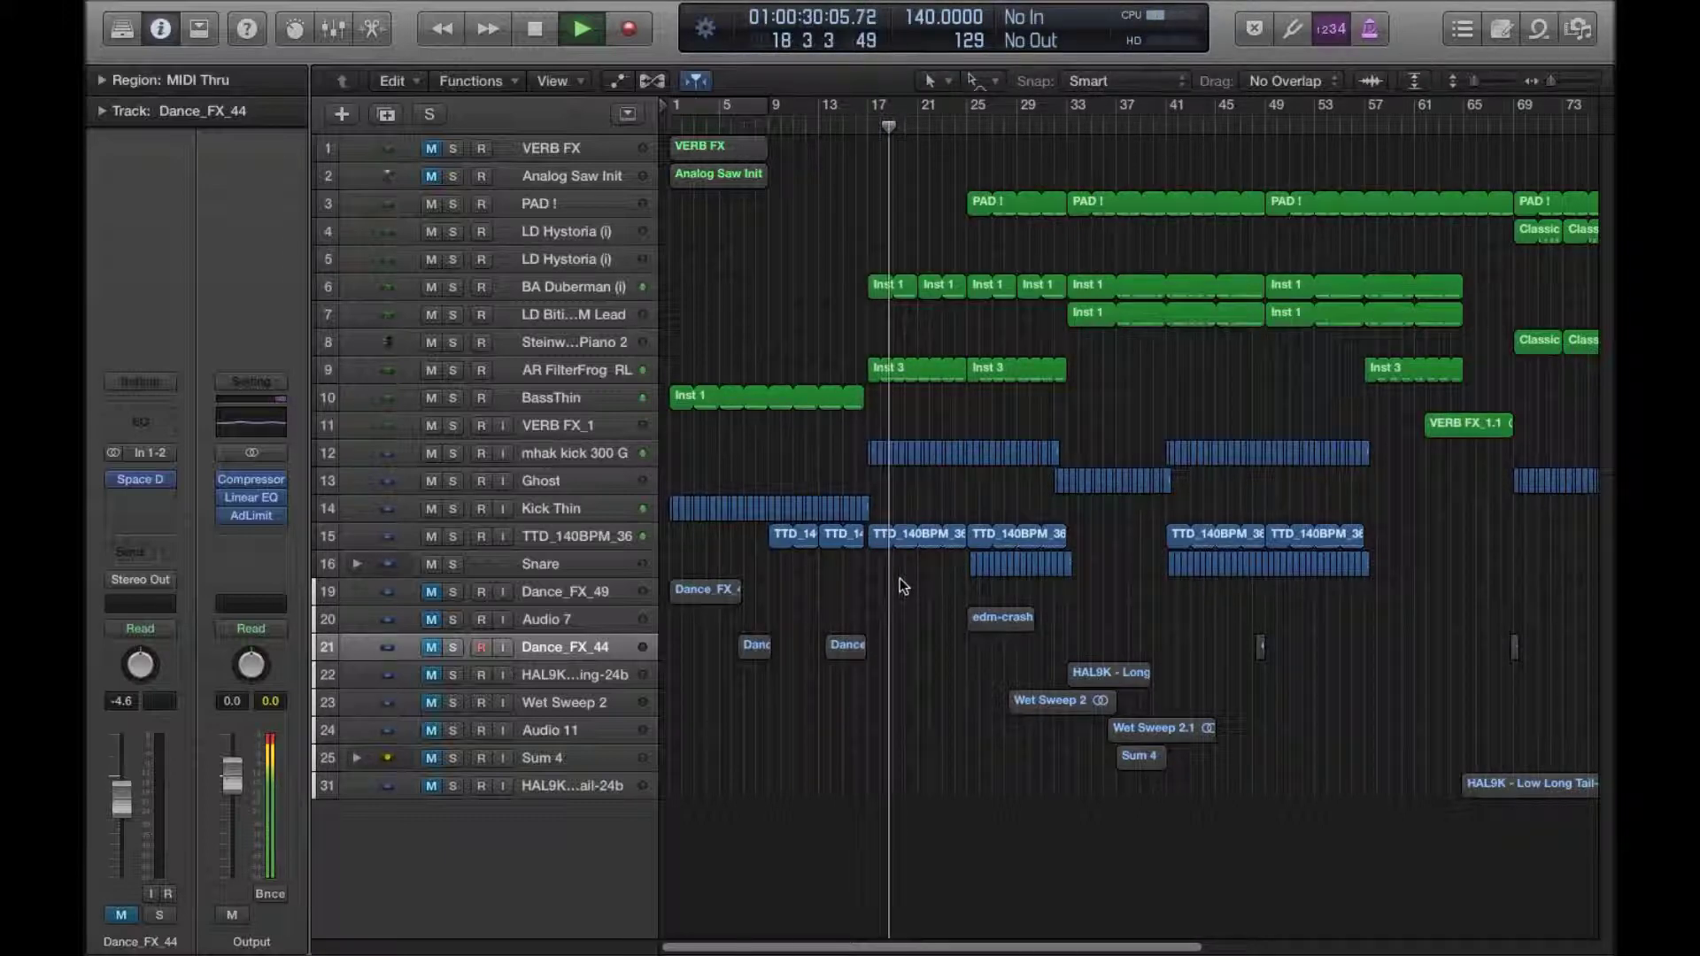
pyautogui.click(953, 124)
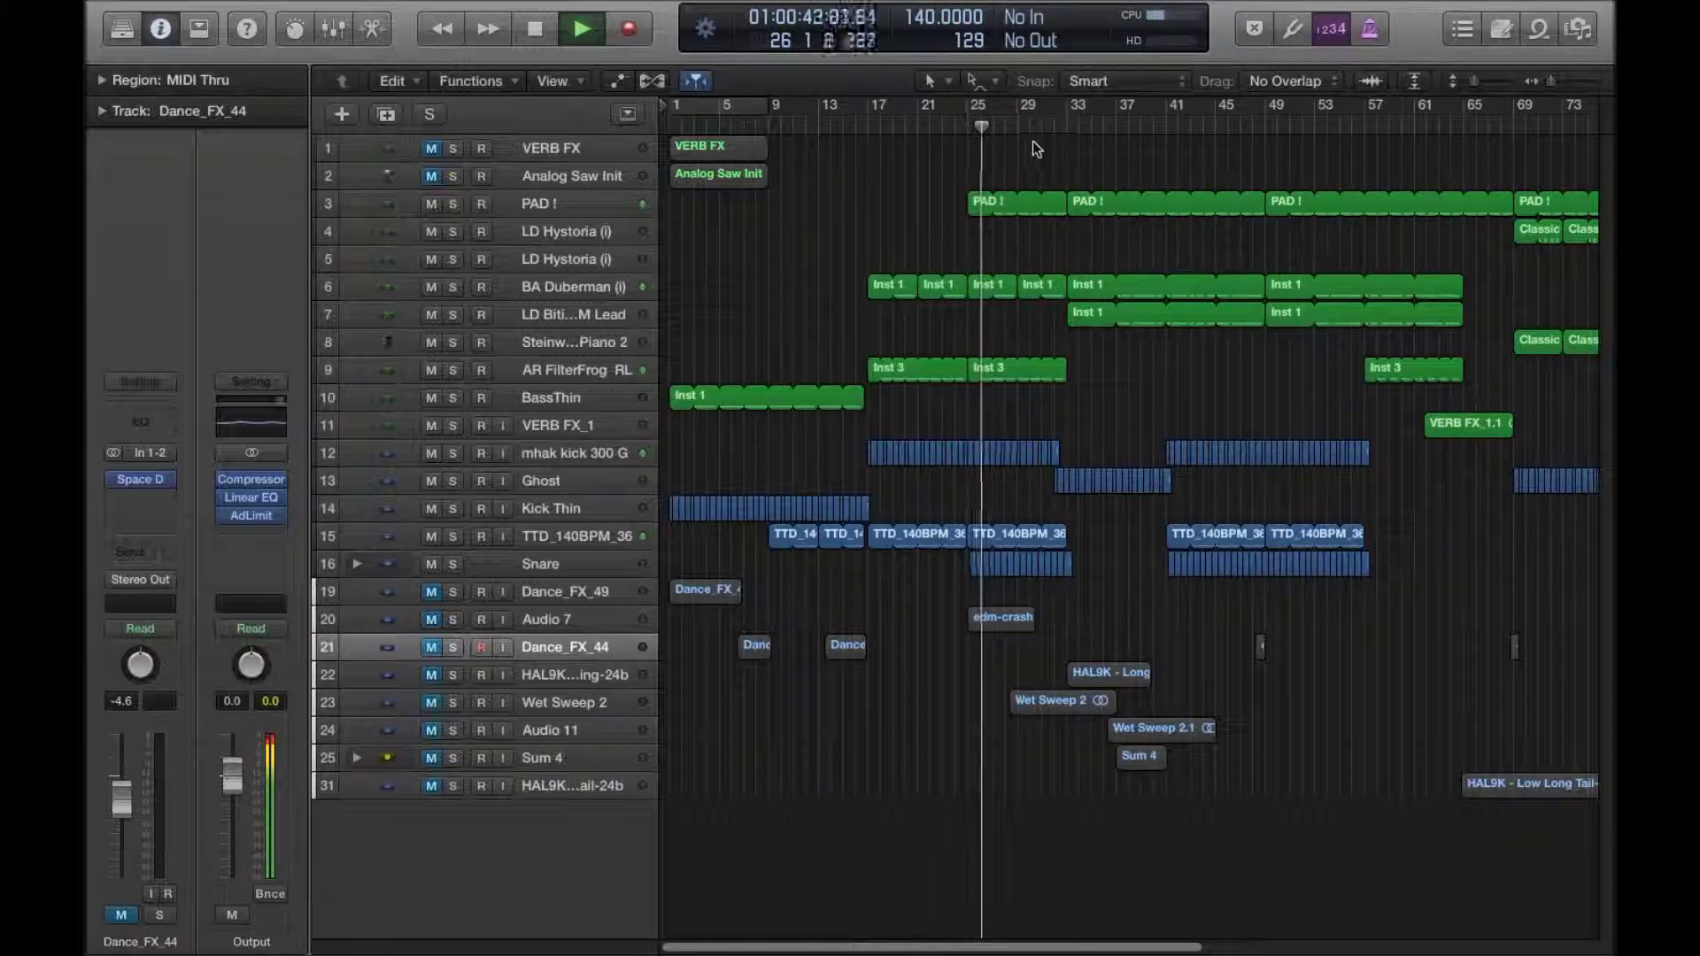
pyautogui.press('space')
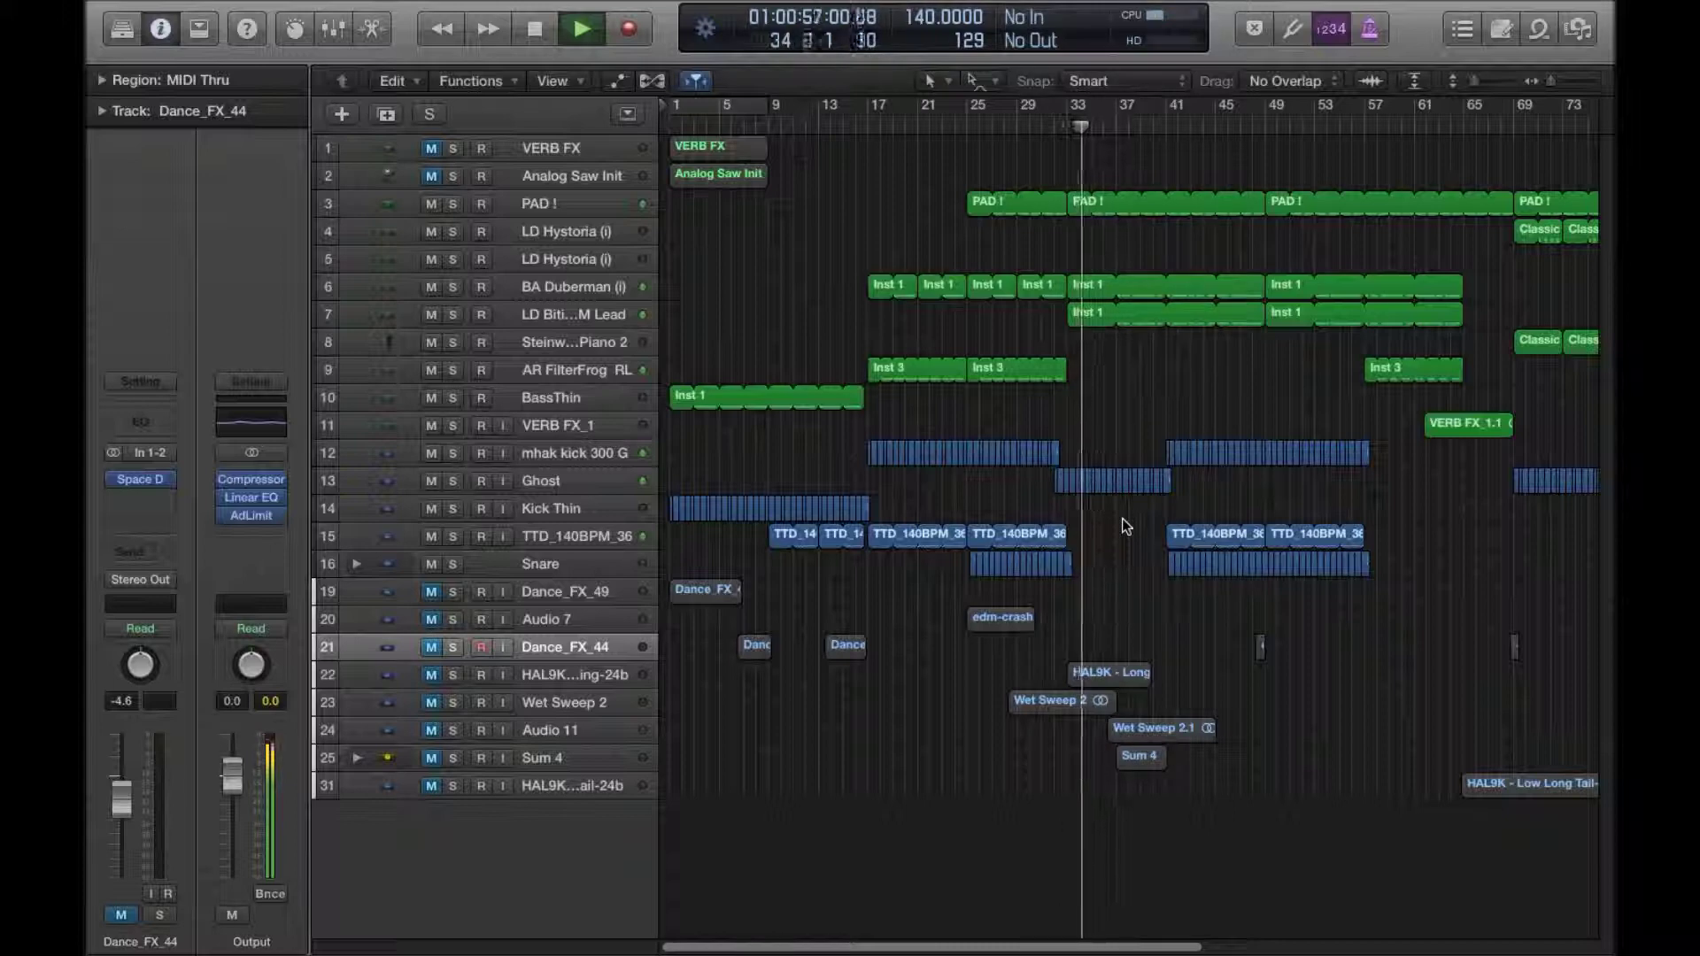
# Step: Unmute all effects tracks from Dance_FX_49 through HAL9K - Low Long Tail-24b and play the transition from bar 32 to compare
pyautogui.press('space')
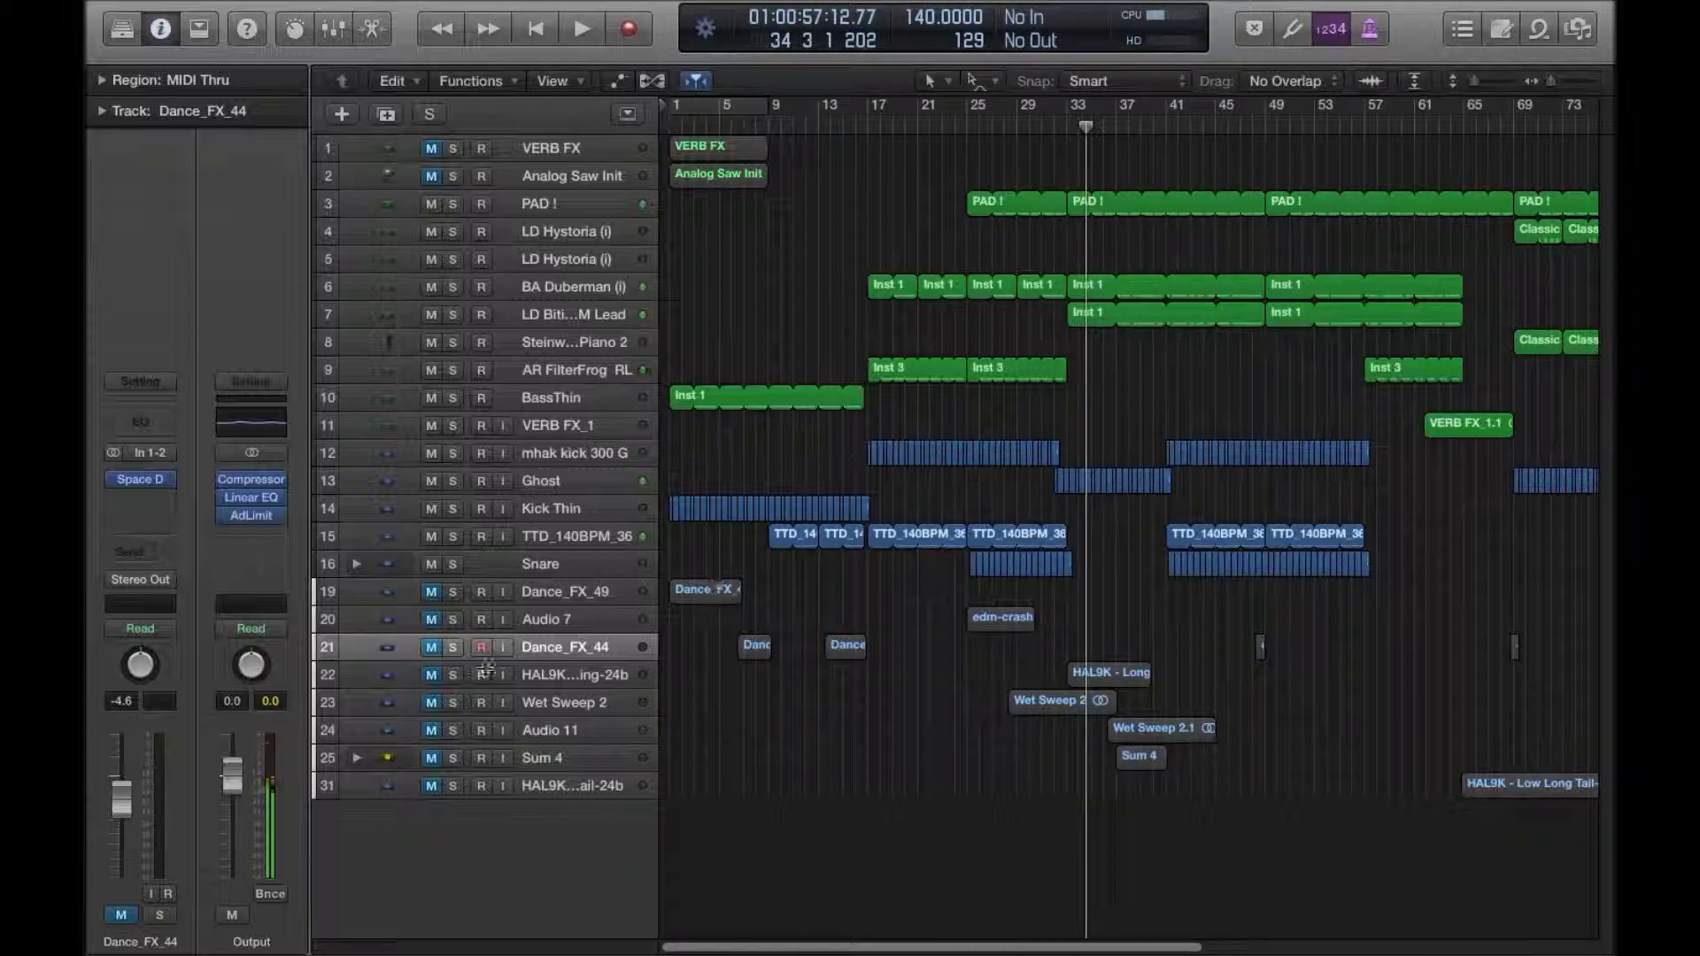
pyautogui.moveTo(430, 591); pyautogui.dragTo(431, 863)
pyautogui.click(1052, 106)
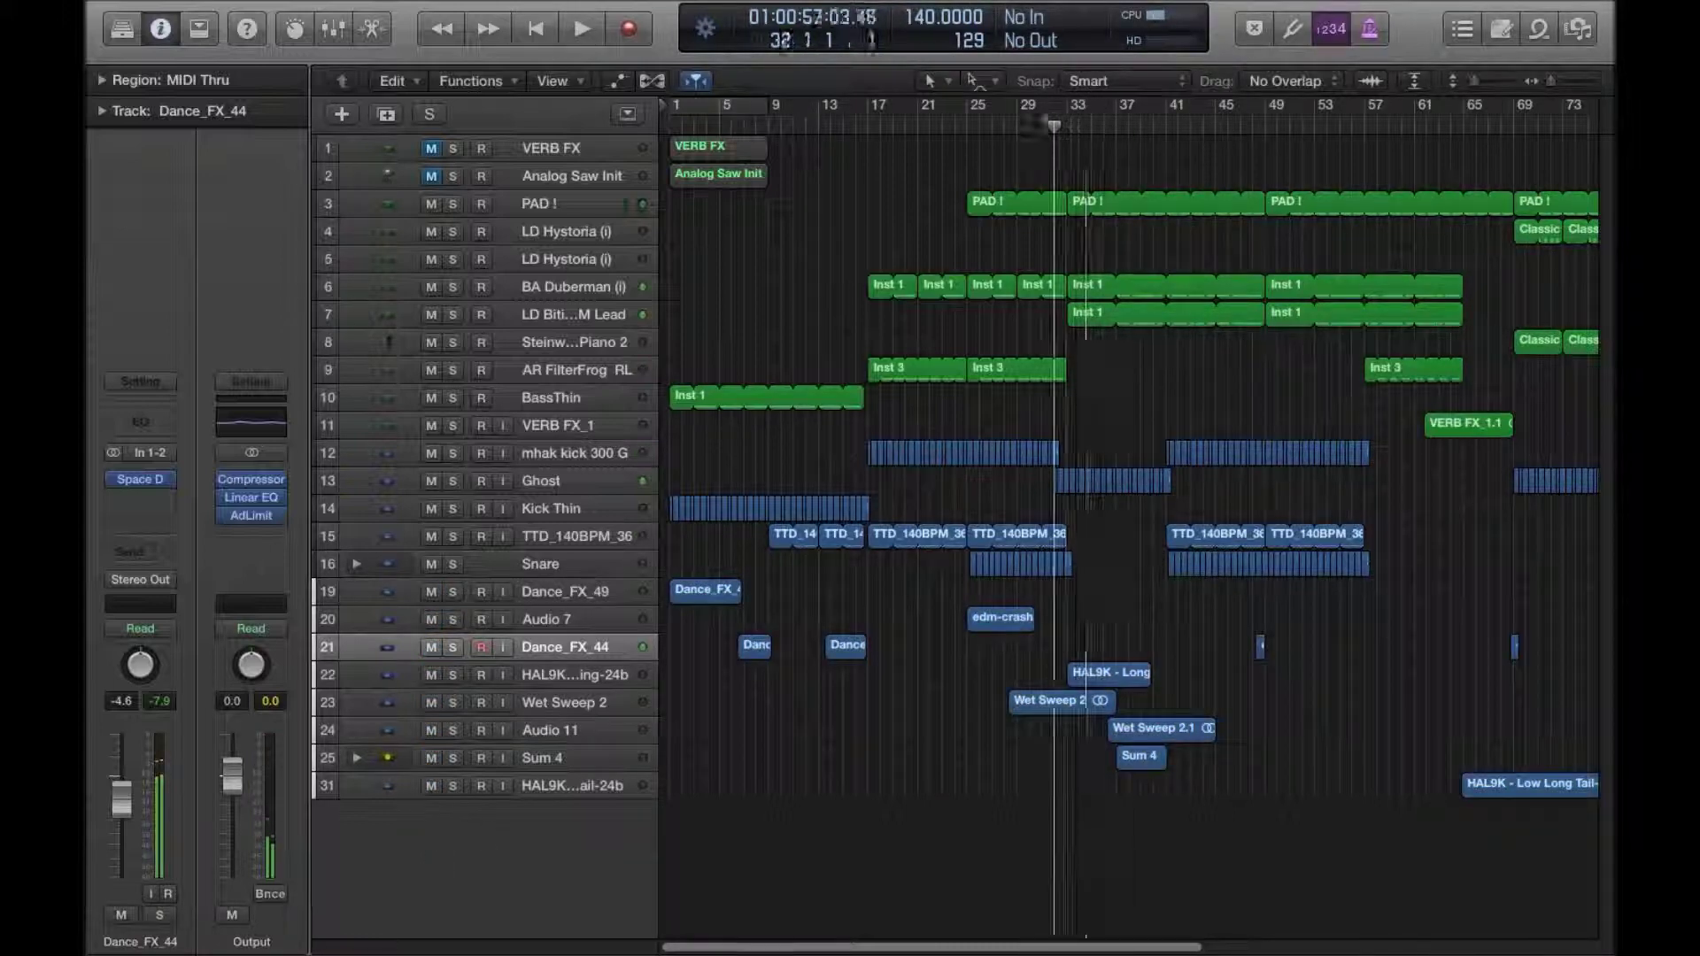
pyautogui.press('space')
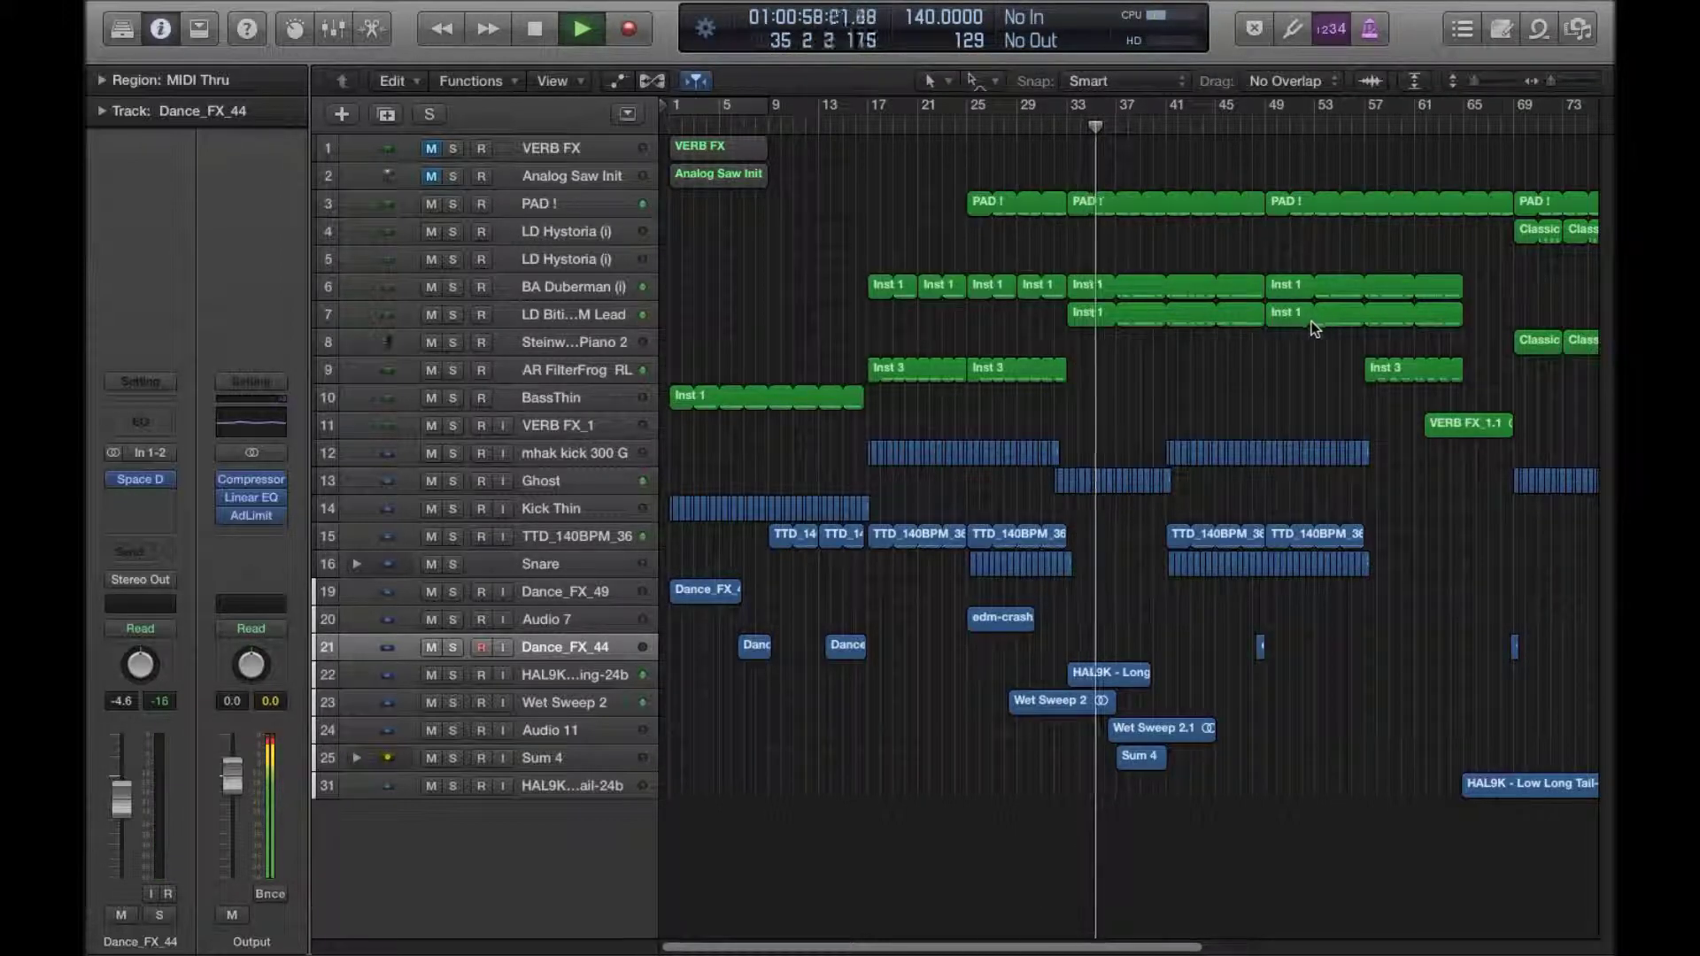
pyautogui.press('space')
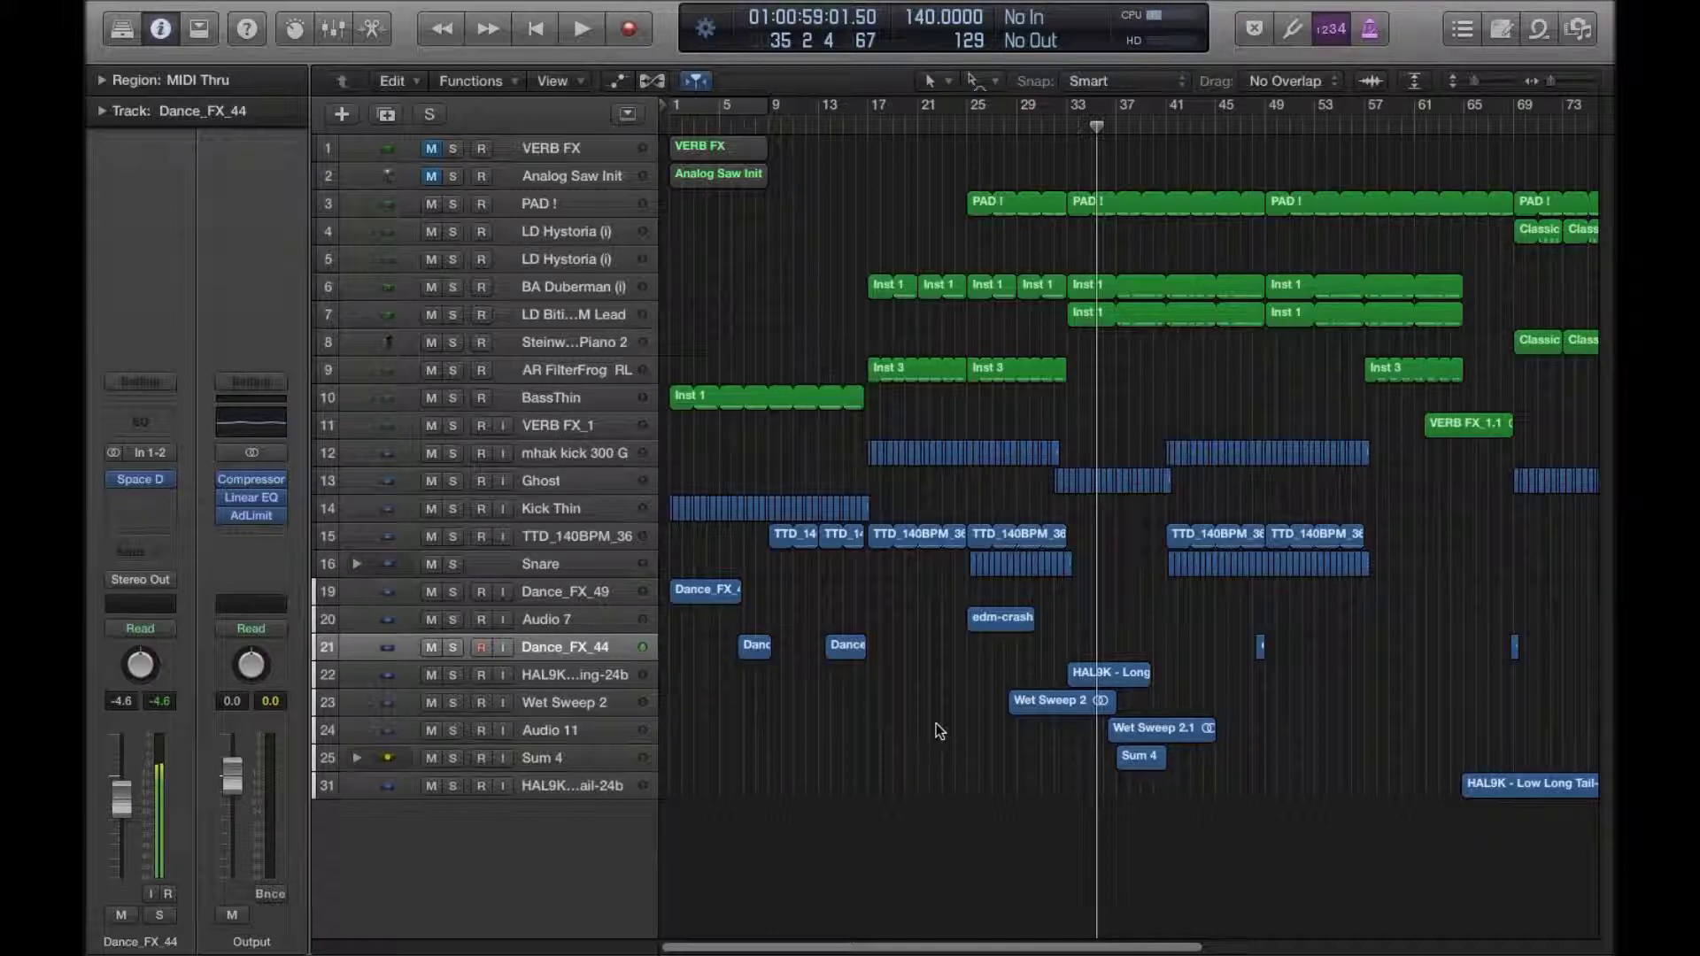
# Step: Select the Dance_FX_49 track with its region deselected, and return the playhead to the start of the arrangement
pyautogui.hscroll(10, 1110, 951)
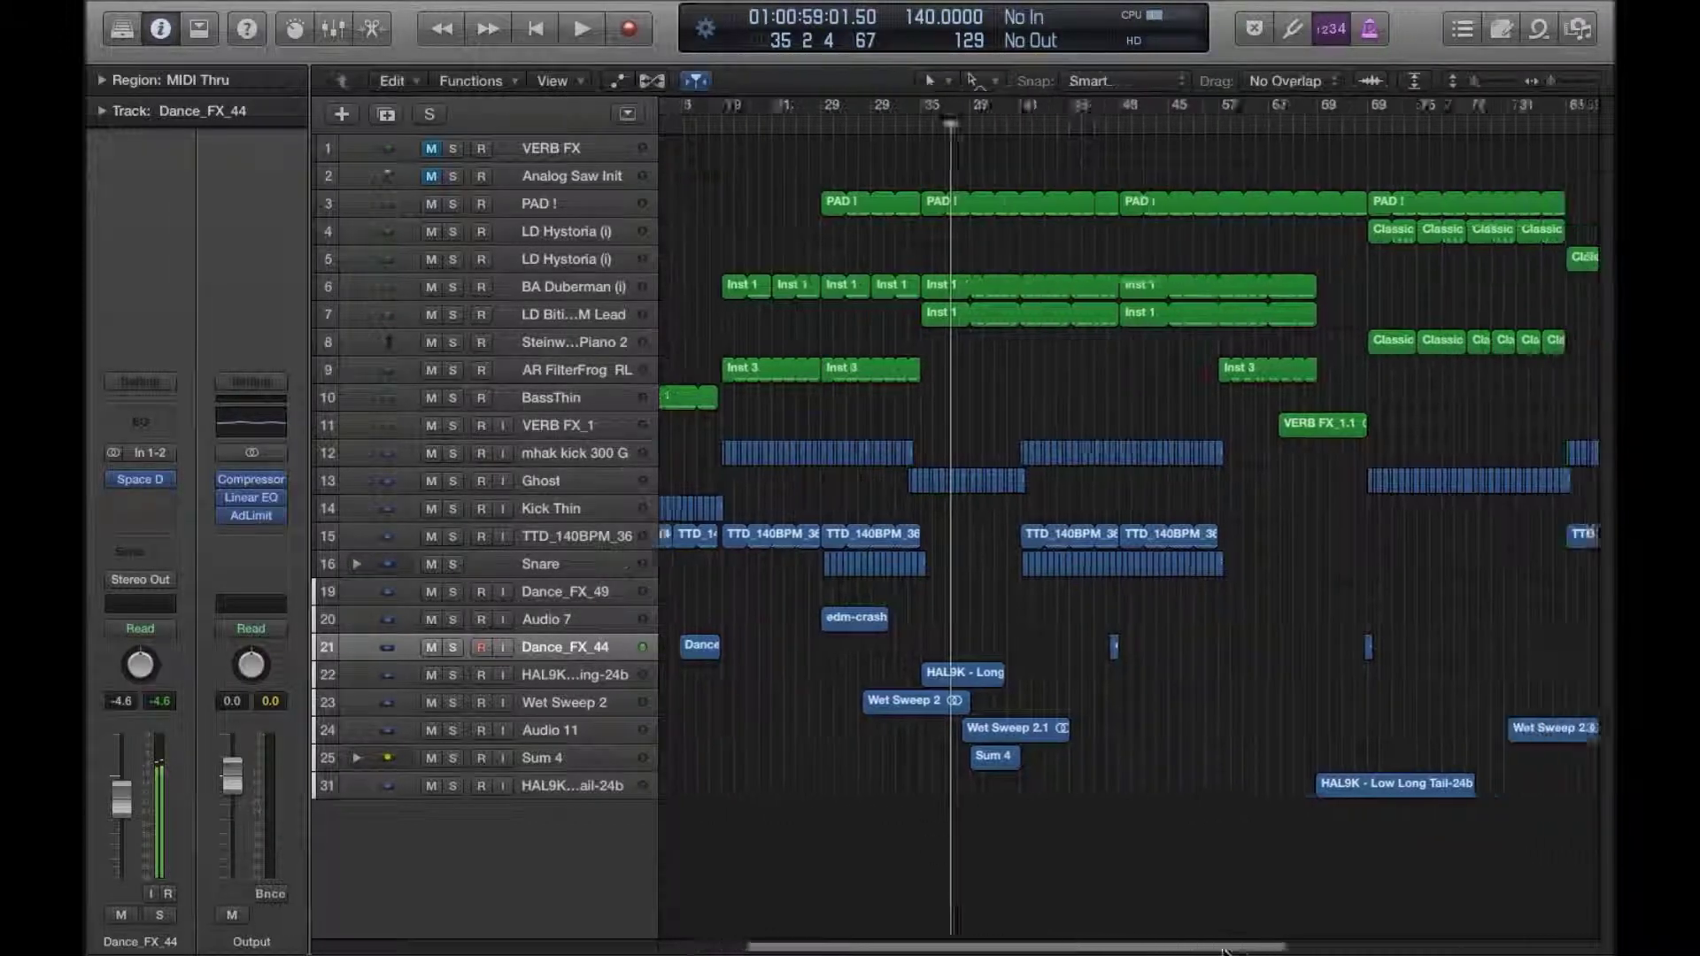
pyautogui.moveTo(1222, 945); pyautogui.dragTo(982, 938)
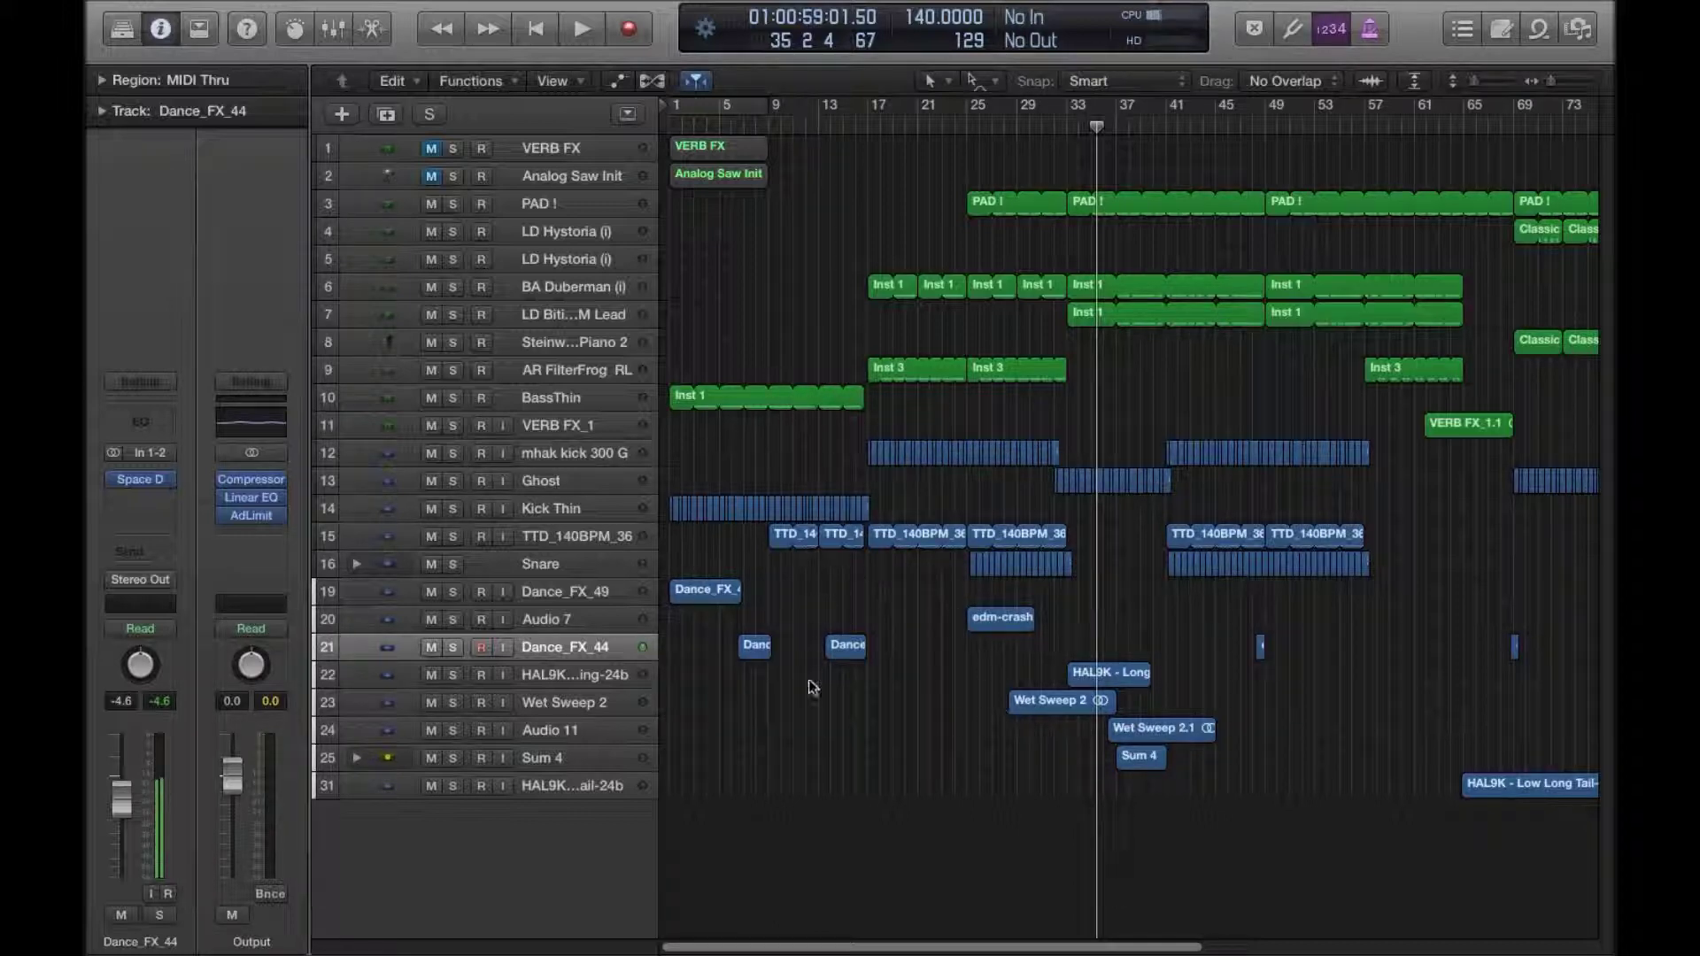
pyautogui.click(557, 593)
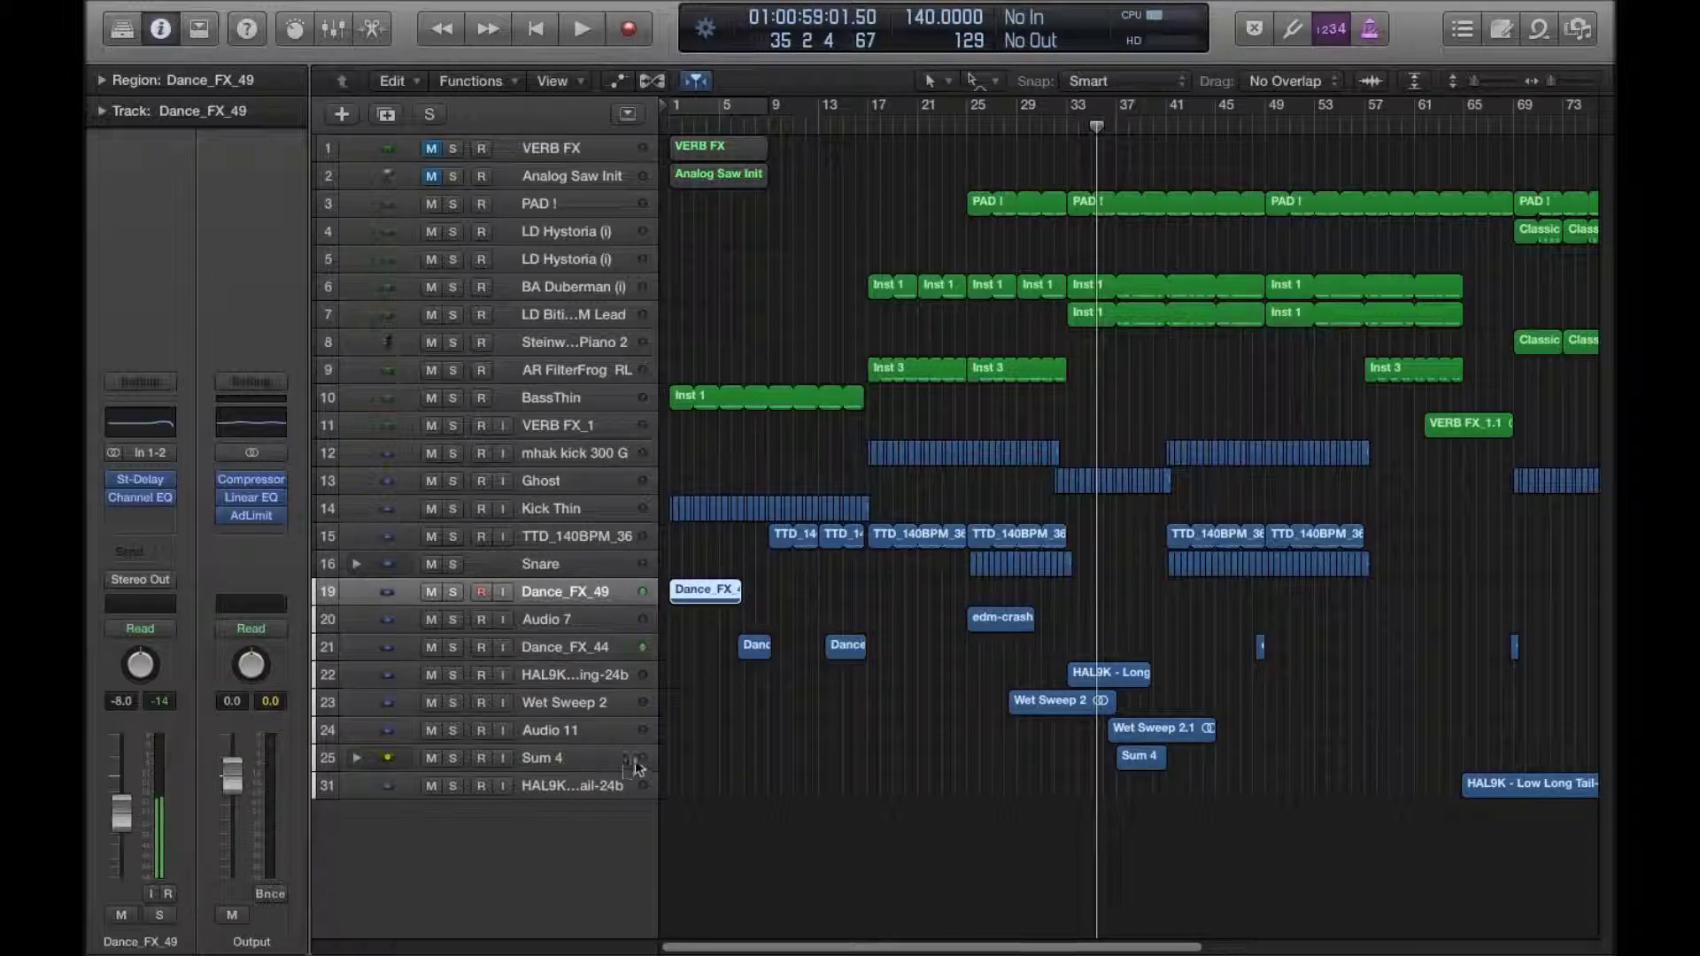
pyautogui.click(841, 759)
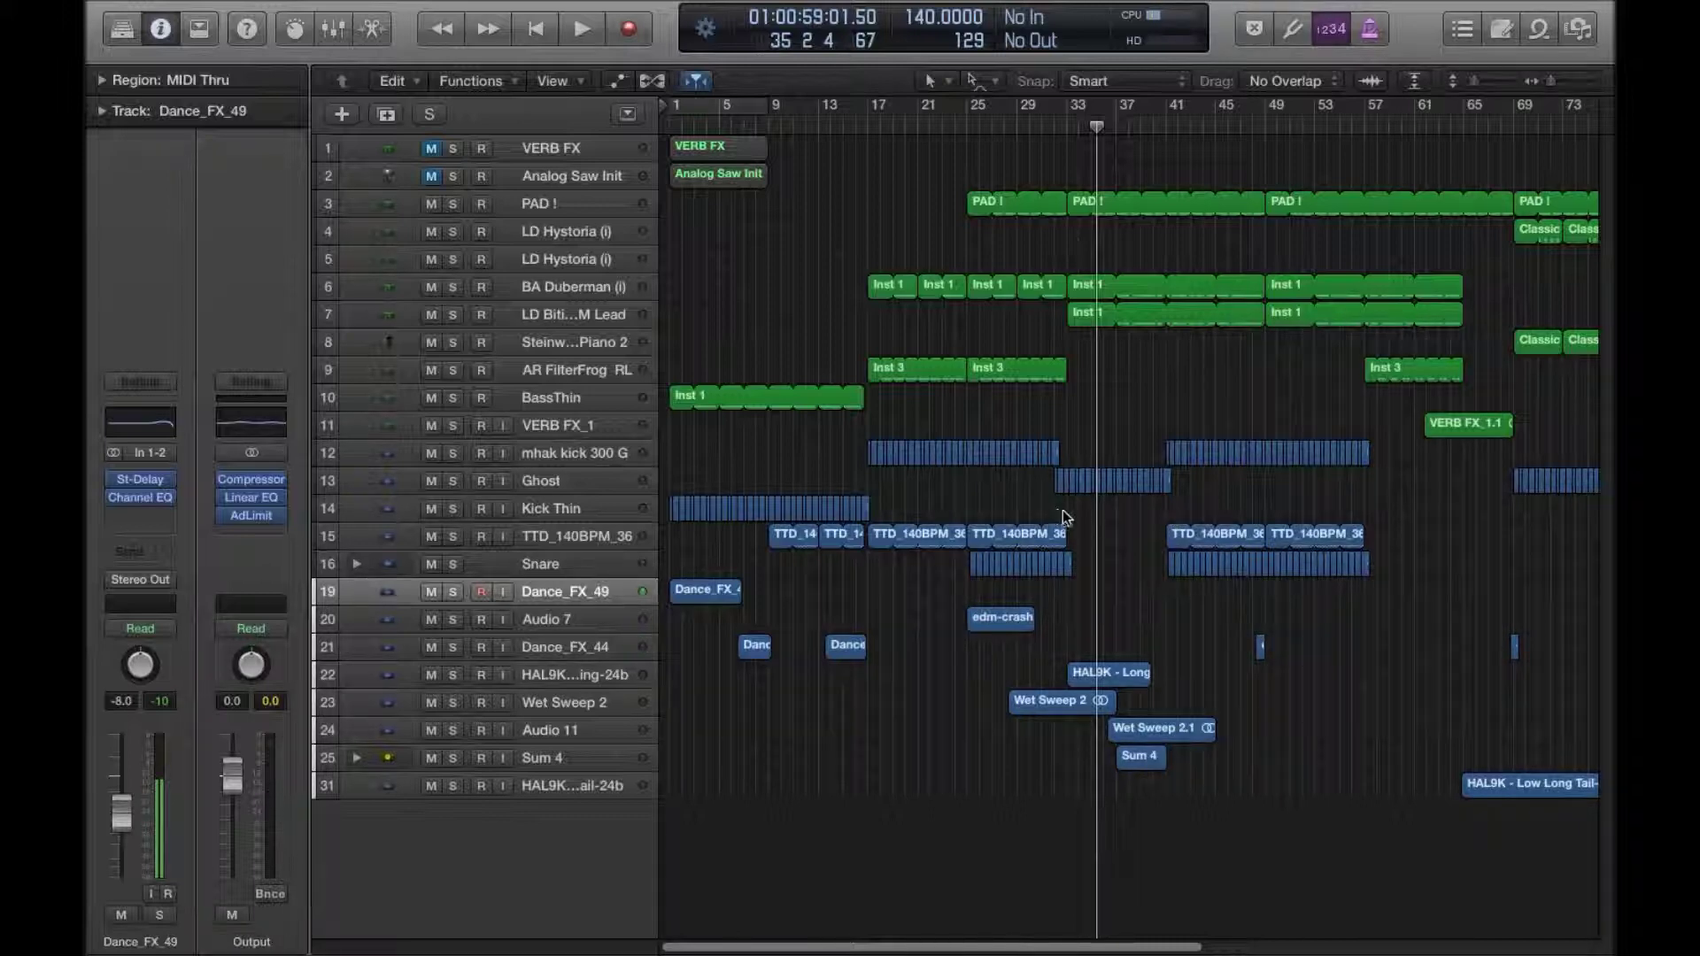
pyautogui.press('Return')
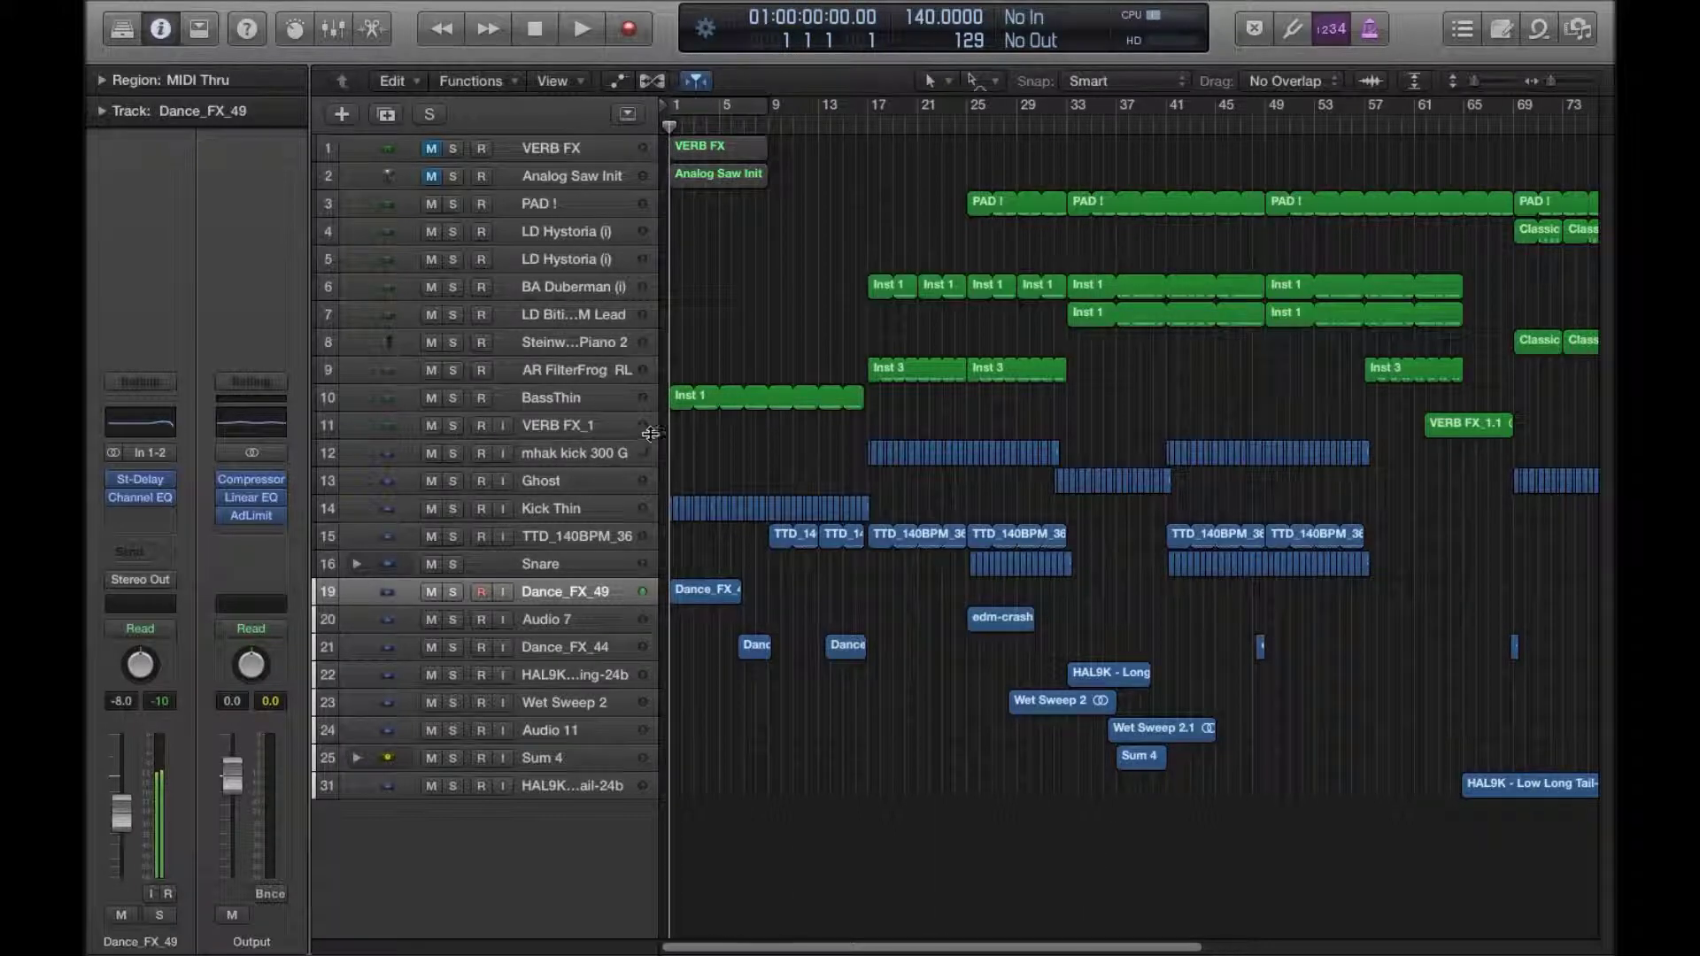